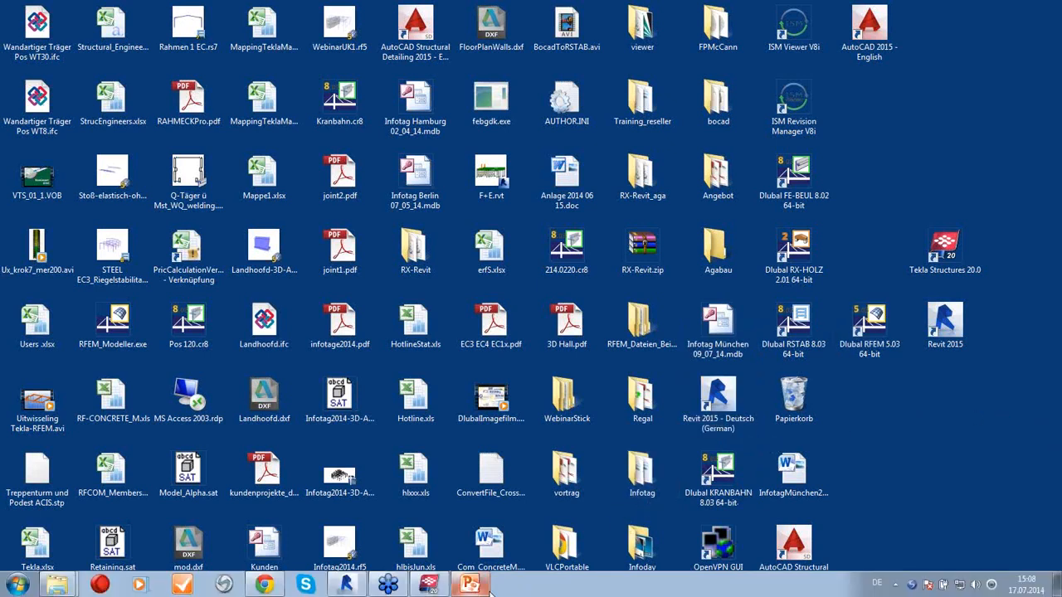
- Close the running Revit window, relaunch Revit 2015 from the desktop and maximize its window
{"action": "right_click", "coordinate": [343, 585]}
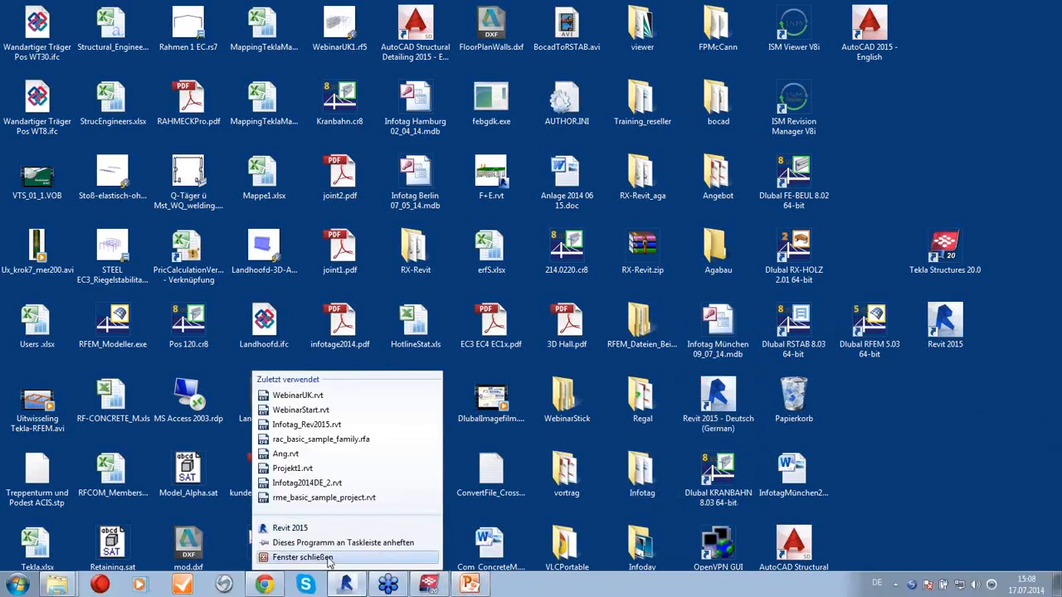
{"action": "left_click", "coordinate": [328, 558]}
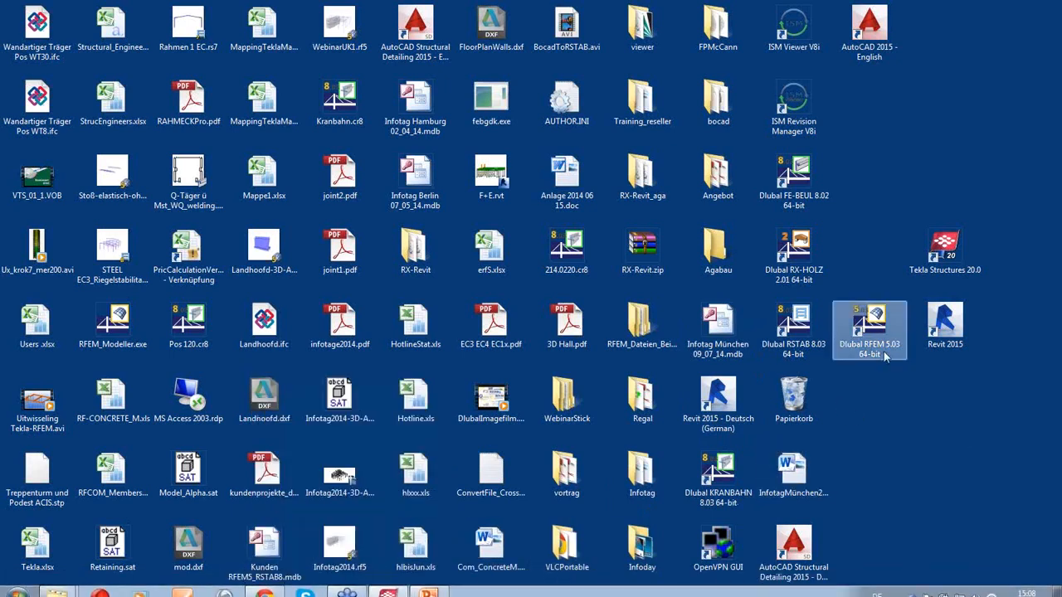
{"action": "double_click", "coordinate": [954, 349]}
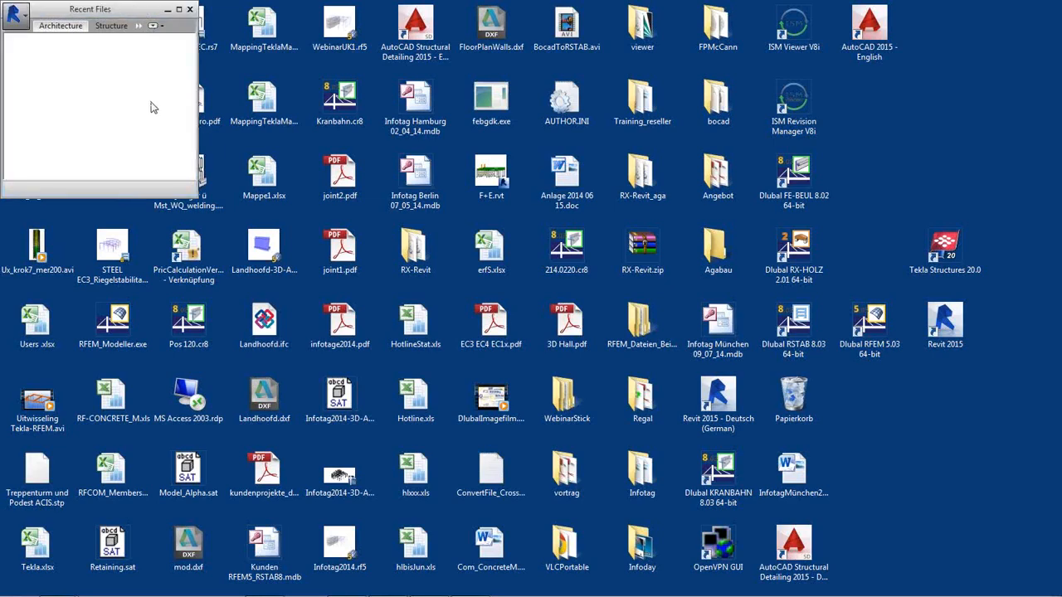
{"action": "left_click", "coordinate": [179, 10]}
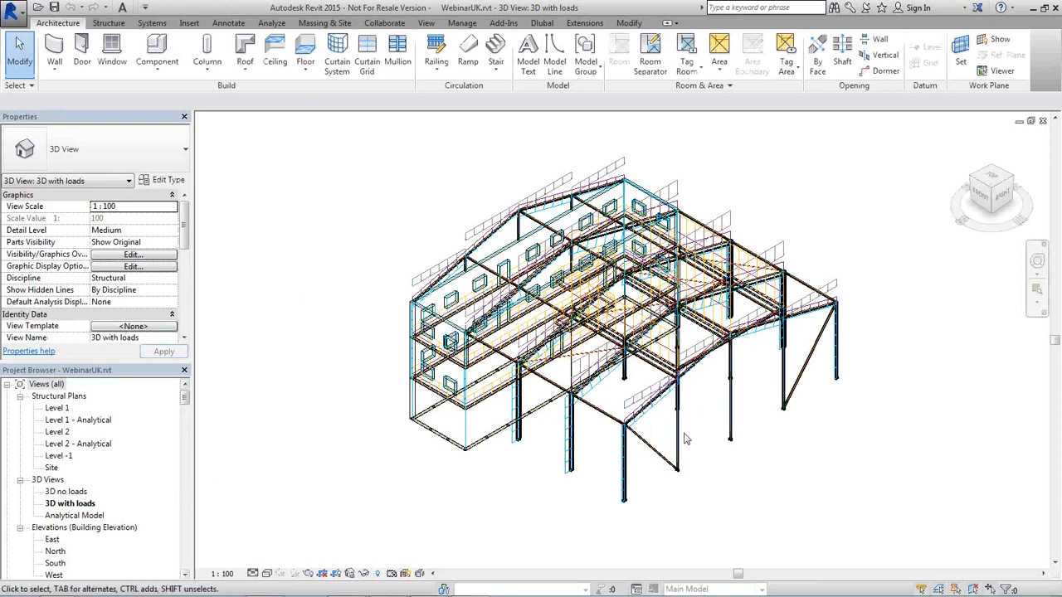
- Open the 3D no loads view and examine the physical steel frame and concrete walls of the building
{"action": "mouse_move", "coordinate": [685, 444]}
{"action": "middle_mouse_down", "text": "shift"}
{"action": "mouse_move", "coordinate": [682, 371]}
{"action": "mouse_move", "coordinate": [673, 448]}
{"action": "middle_mouse_up", "text": "shift"}
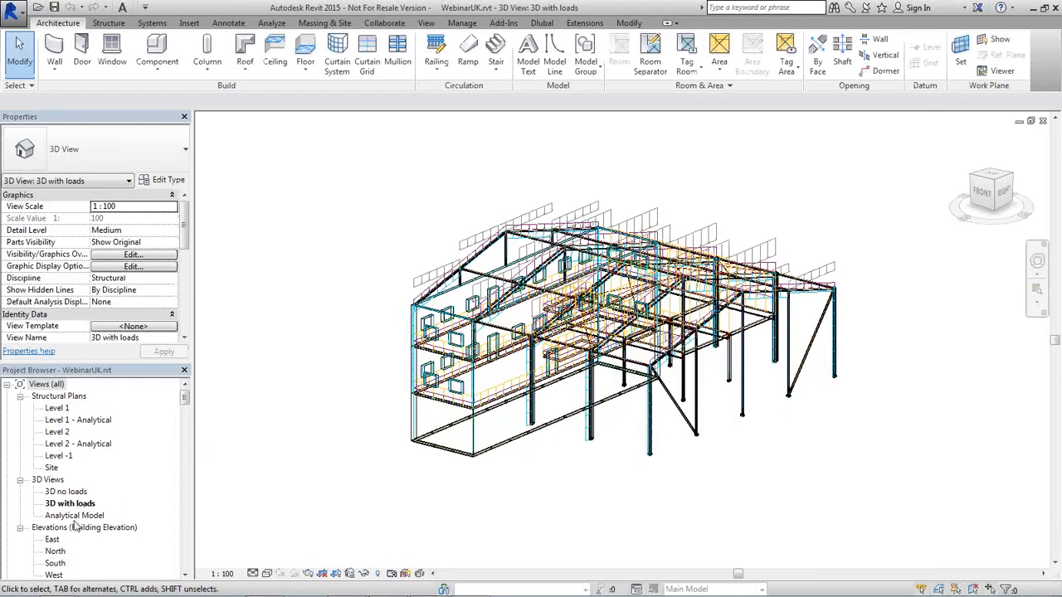
{"action": "double_click", "coordinate": [65, 492]}
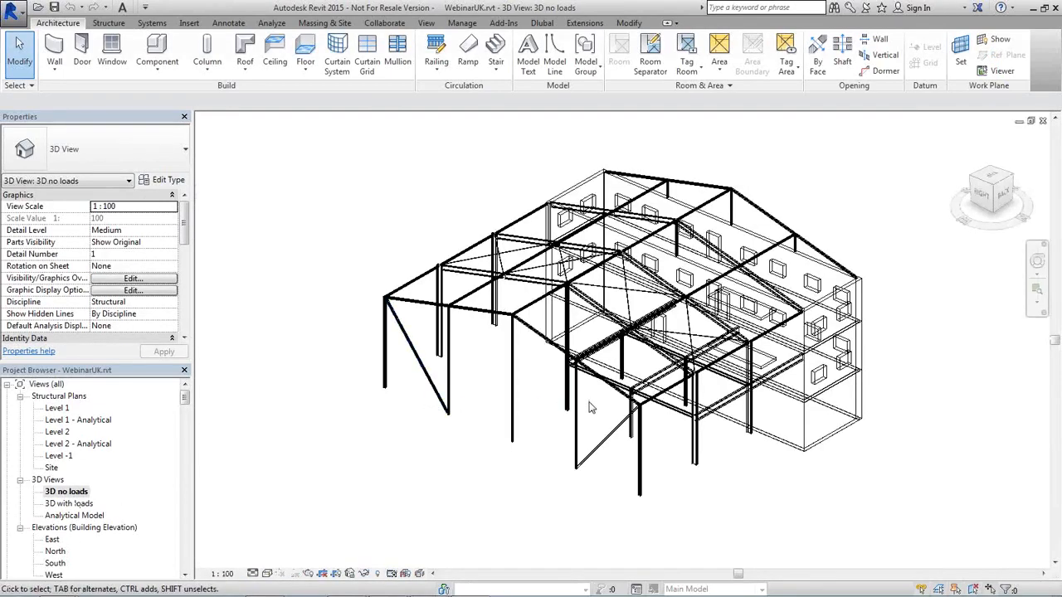
{"action": "middle_click_drag", "start_coordinate": [512, 415], "coordinate": [771, 349], "text": "shift"}
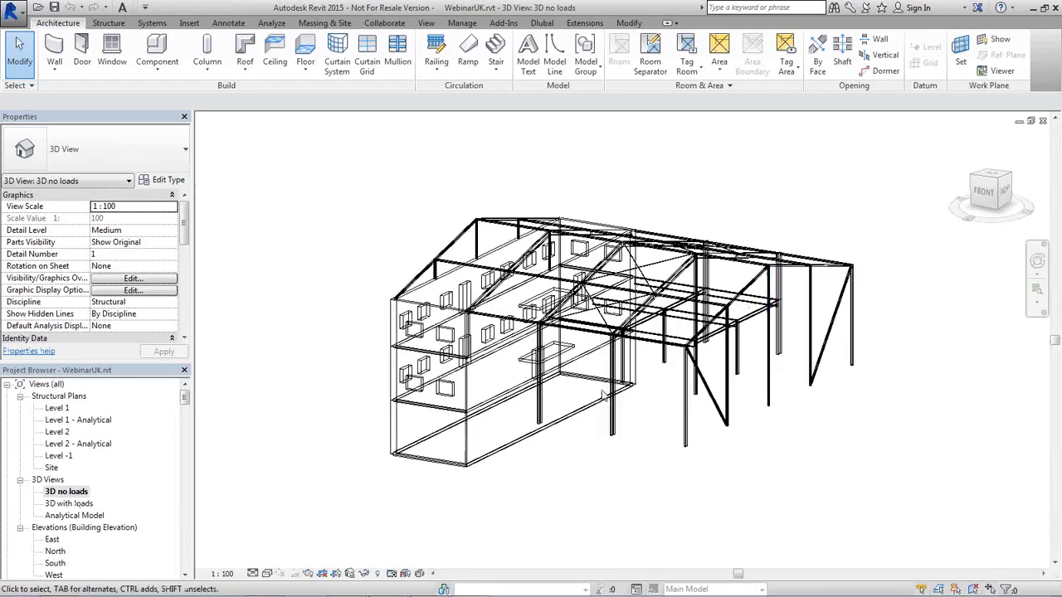
{"action": "scroll", "coordinate": [600, 163], "scroll_direction": "up", "scroll_amount": 3}
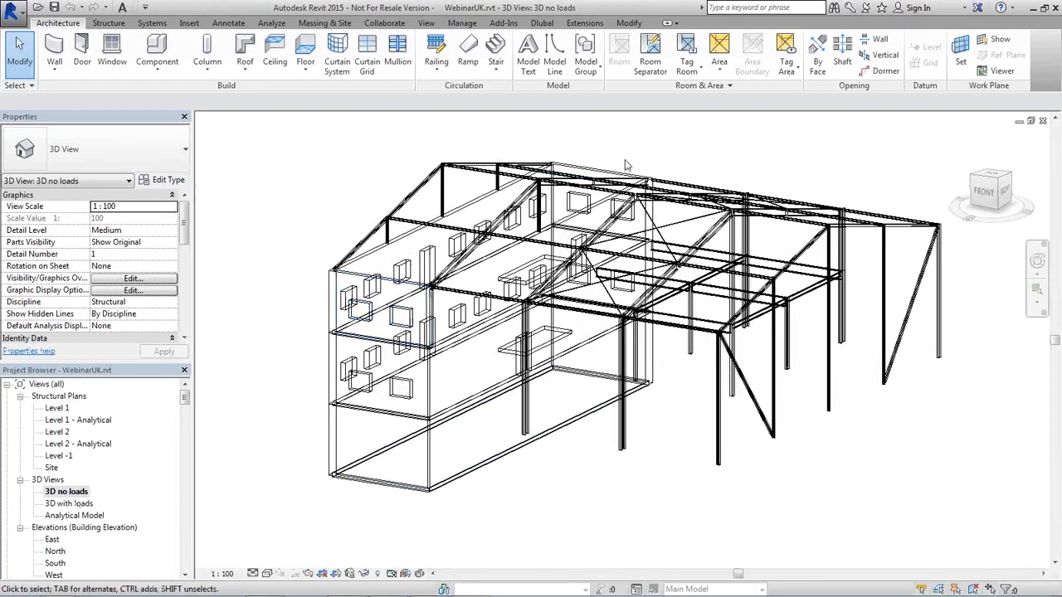
{"action": "scroll", "coordinate": [479, 290], "scroll_direction": "up", "scroll_amount": 3}
{"action": "scroll", "coordinate": [480, 291], "scroll_direction": "up", "scroll_amount": 2}
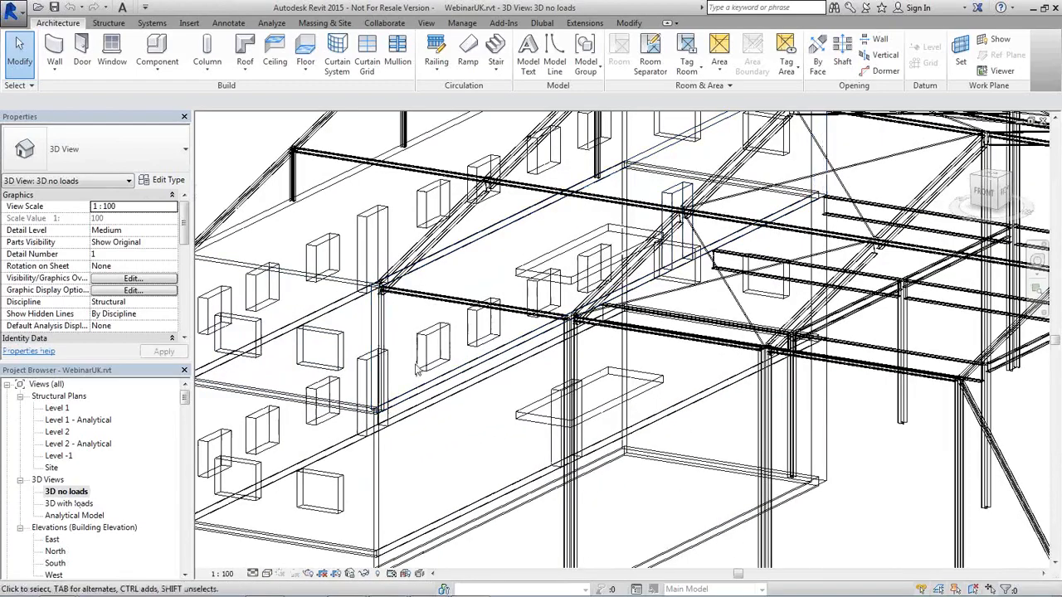
{"action": "middle_click_drag", "start_coordinate": [485, 332], "coordinate": [498, 378], "text": "shift"}
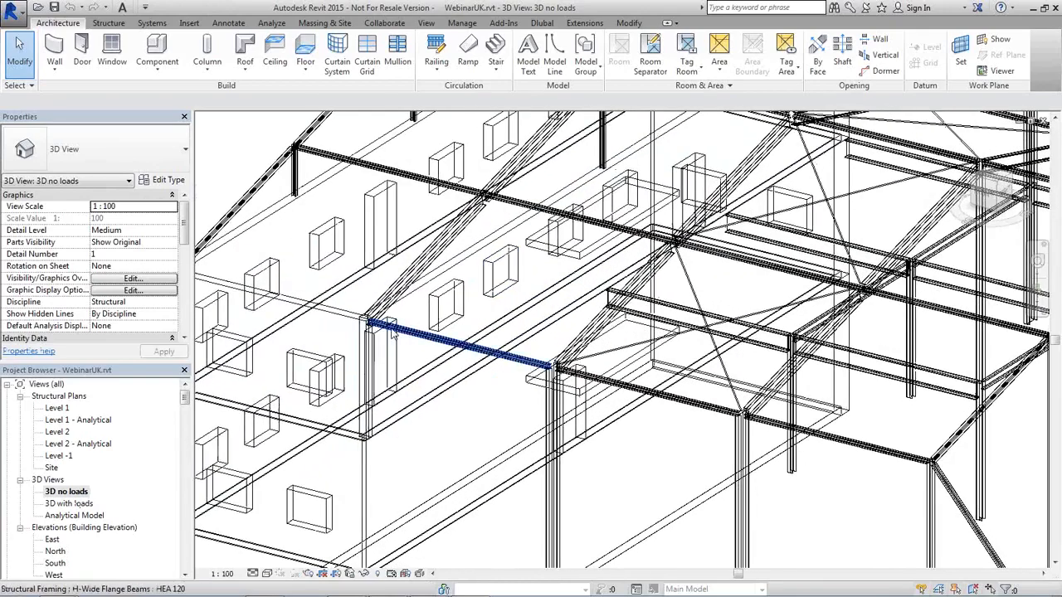
{"action": "scroll", "coordinate": [411, 349], "scroll_direction": "down", "scroll_amount": 2}
{"action": "scroll", "coordinate": [401, 393], "scroll_direction": "up", "scroll_amount": 1}
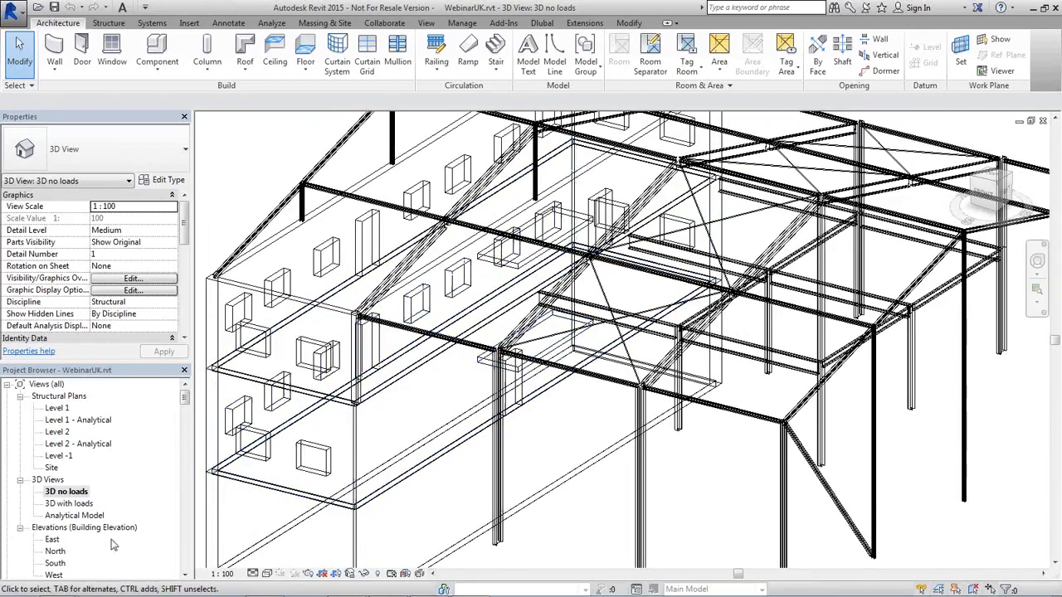
- Open the 3D with loads view and examine the analytical line of the eaves beam beside the wall openings
{"action": "double_click", "coordinate": [70, 504]}
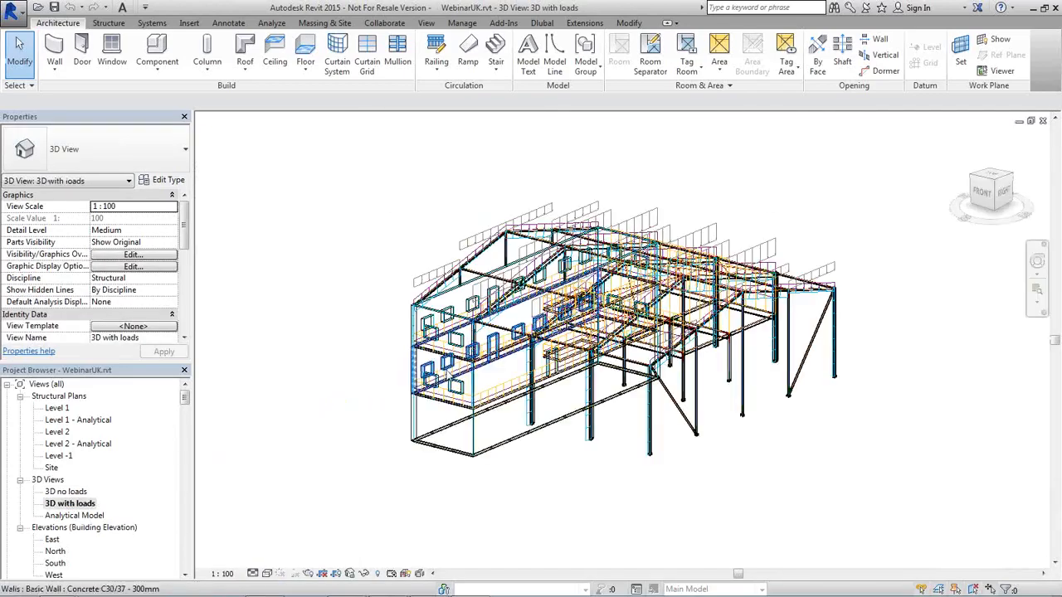
{"action": "scroll", "coordinate": [511, 374], "scroll_direction": "up", "scroll_amount": 5}
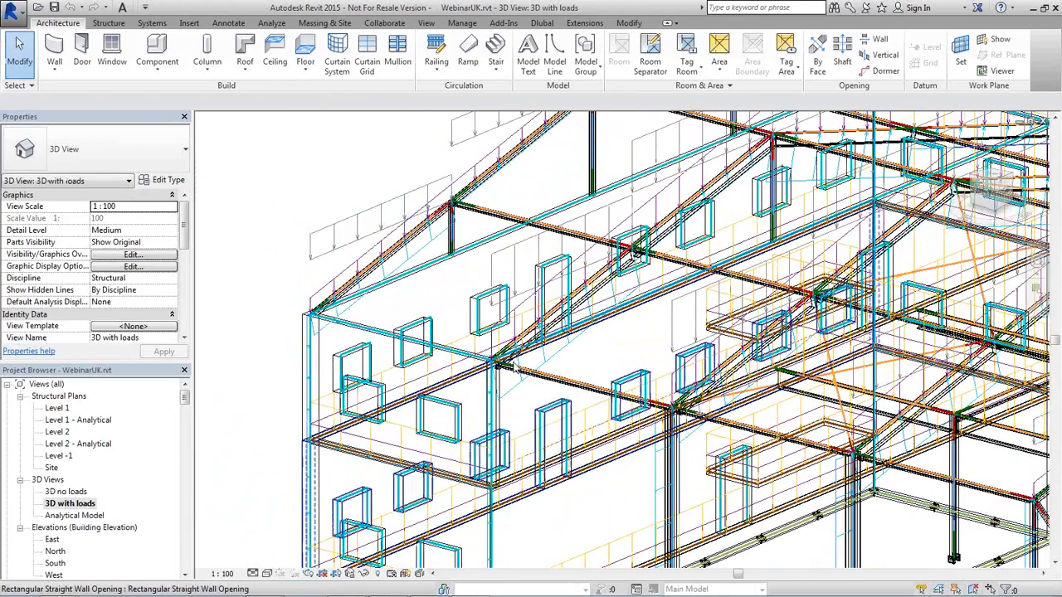
{"action": "scroll", "coordinate": [452, 344], "scroll_direction": "up", "scroll_amount": 5}
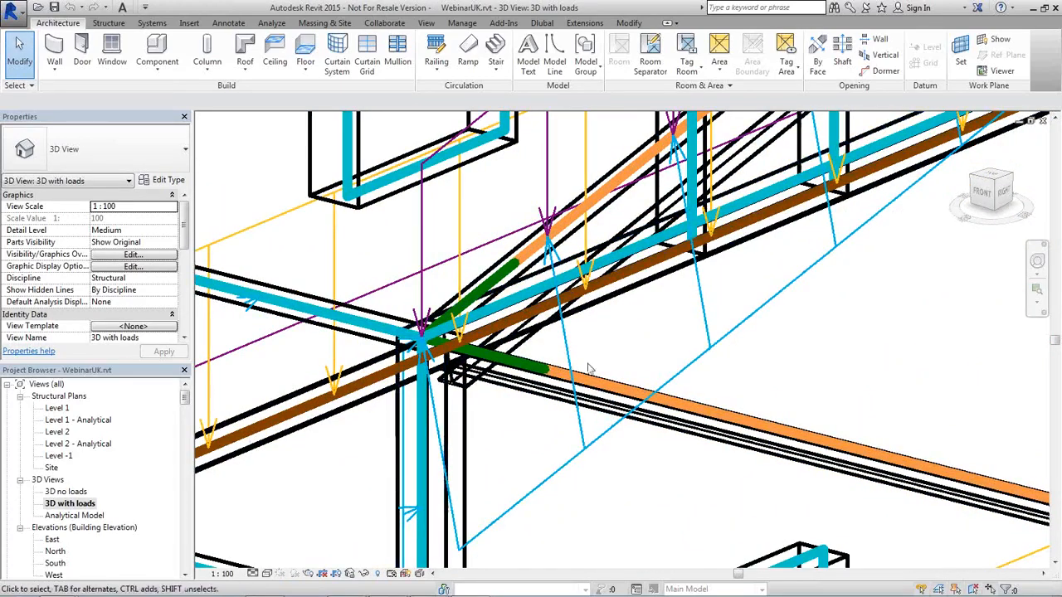
{"action": "middle_click_drag", "start_coordinate": [630, 396], "coordinate": [422, 267]}
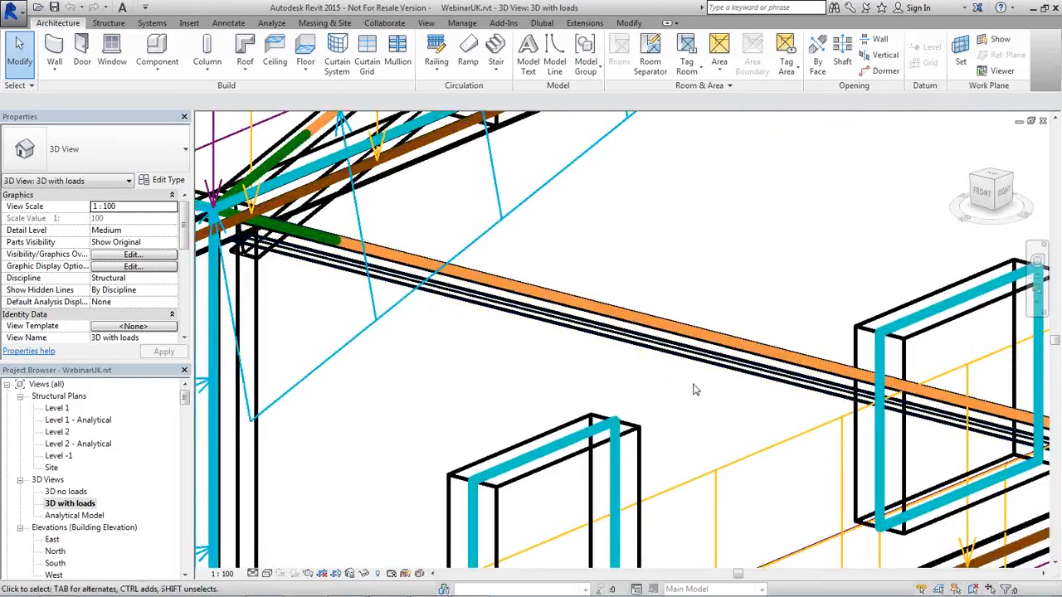
{"action": "middle_click_drag", "start_coordinate": [695, 378], "coordinate": [565, 263]}
{"action": "scroll", "coordinate": [587, 355], "scroll_direction": "up", "scroll_amount": 2}
{"action": "scroll", "coordinate": [587, 354], "scroll_direction": "down", "scroll_amount": 2}
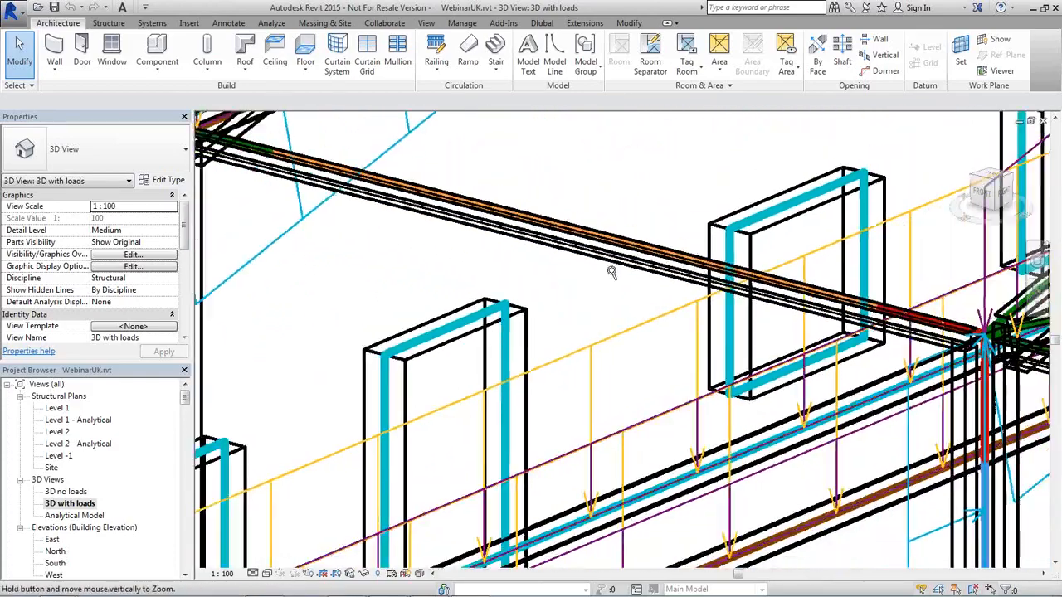
- Select the RD 30 round bar at the column-head joint and review the end releases of its analytical beam
{"action": "middle_click_drag", "start_coordinate": [587, 354], "coordinate": [731, 376], "text": "shift"}
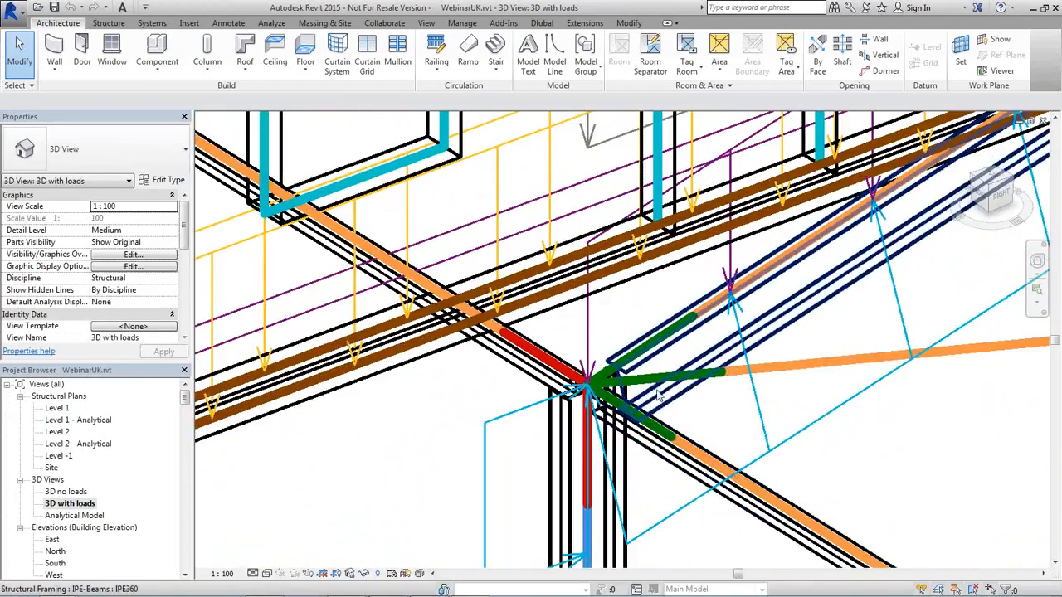
{"action": "middle_click_drag", "start_coordinate": [694, 409], "coordinate": [622, 446]}
{"action": "scroll", "coordinate": [685, 355], "scroll_direction": "up", "scroll_amount": 1}
{"action": "scroll", "coordinate": [622, 445], "scroll_direction": "up", "scroll_amount": 1}
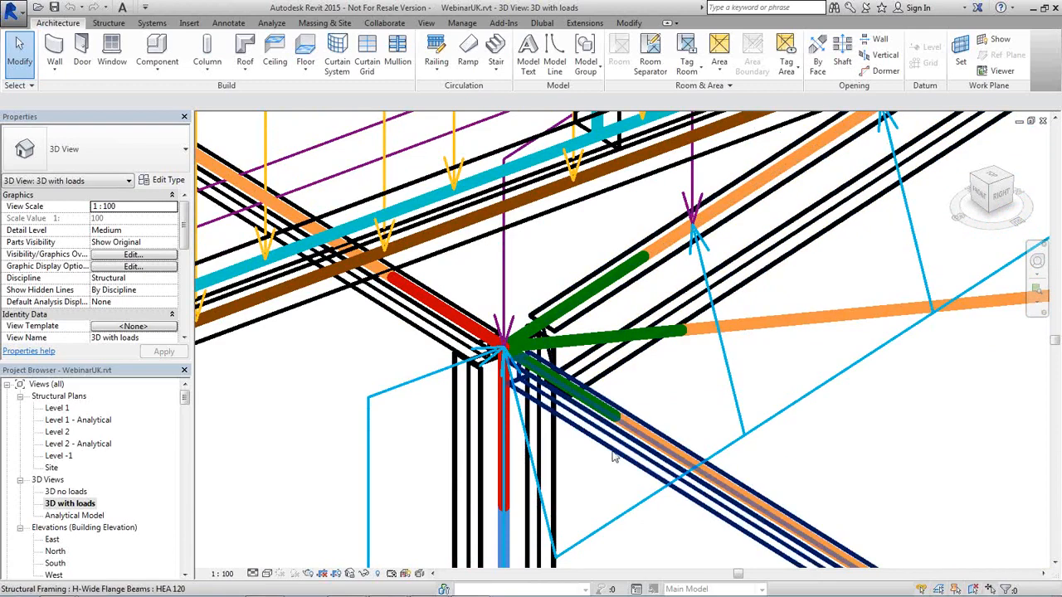
{"action": "middle_click_drag", "start_coordinate": [614, 456], "coordinate": [537, 383]}
{"action": "scroll", "coordinate": [531, 378], "scroll_direction": "down", "scroll_amount": 2}
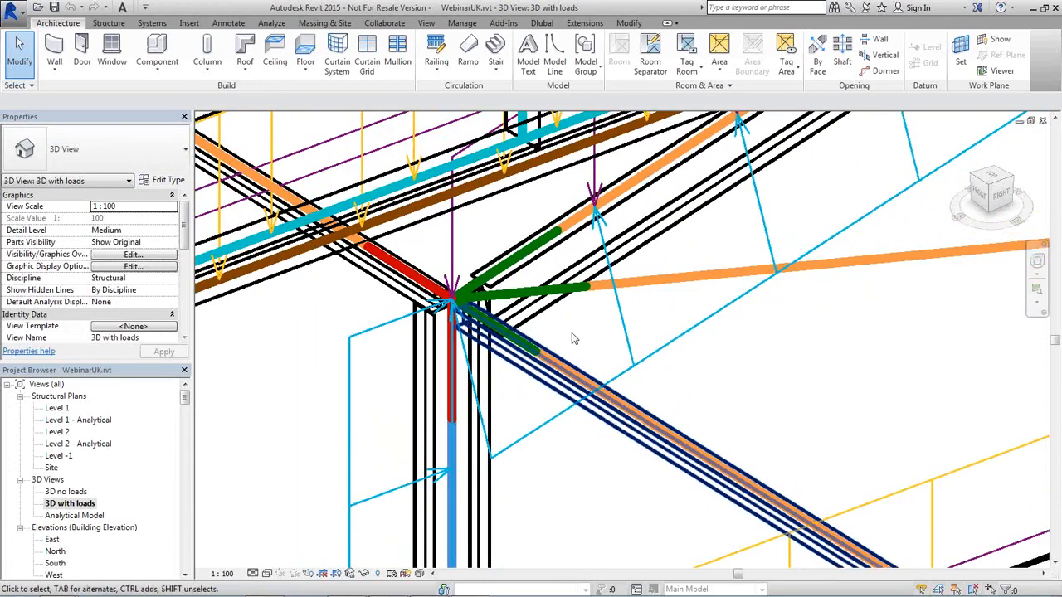
{"action": "left_click", "coordinate": [601, 292]}
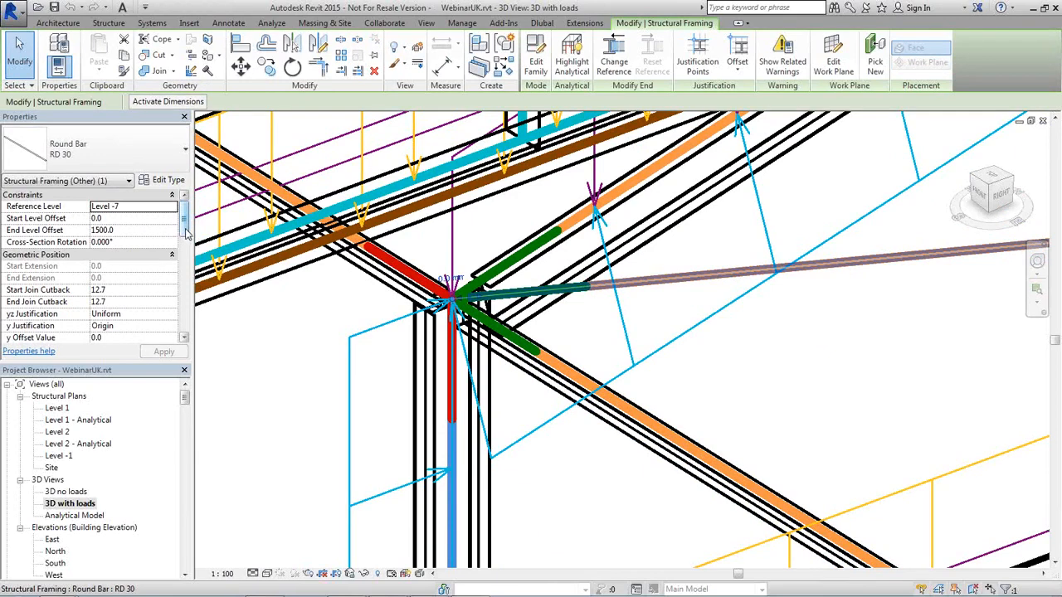
{"action": "left_click", "coordinate": [81, 182]}
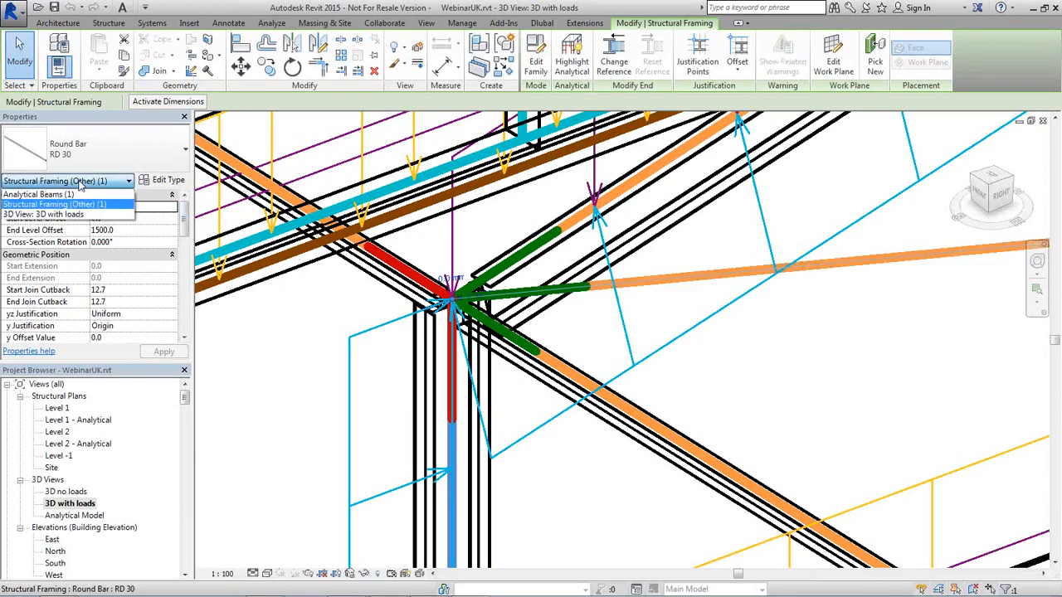
{"action": "left_click", "coordinate": [66, 194]}
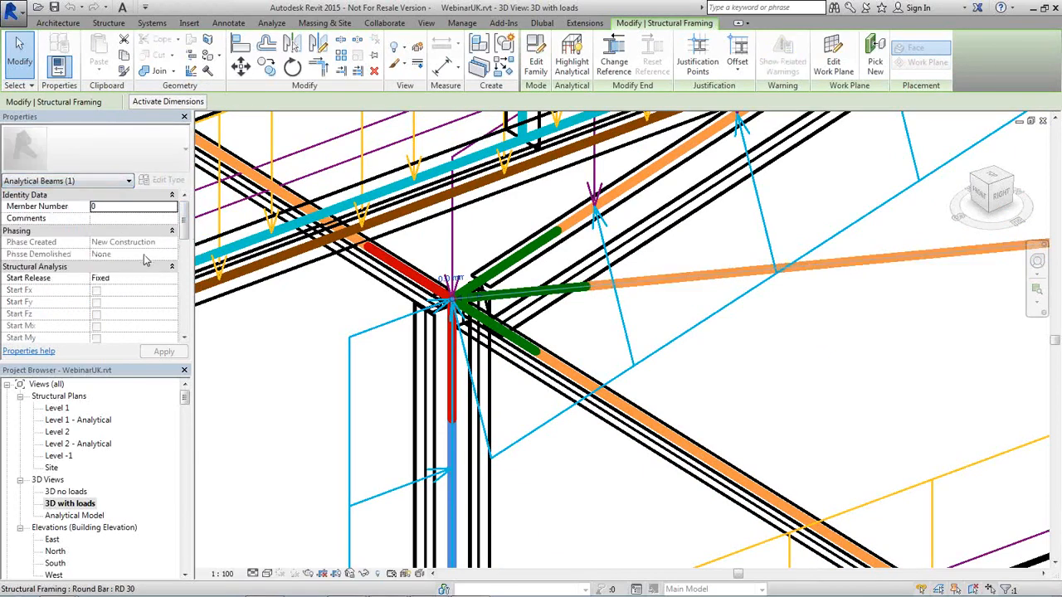
{"action": "scroll", "coordinate": [177, 265], "scroll_direction": "down", "scroll_amount": 4}
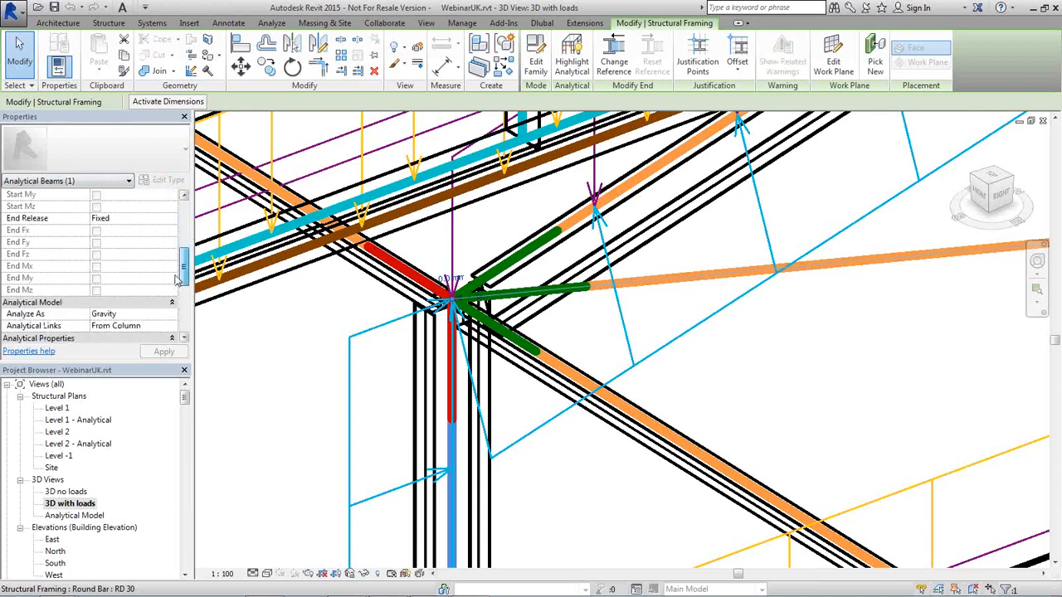
{"action": "scroll", "coordinate": [176, 276], "scroll_direction": "up", "scroll_amount": 3}
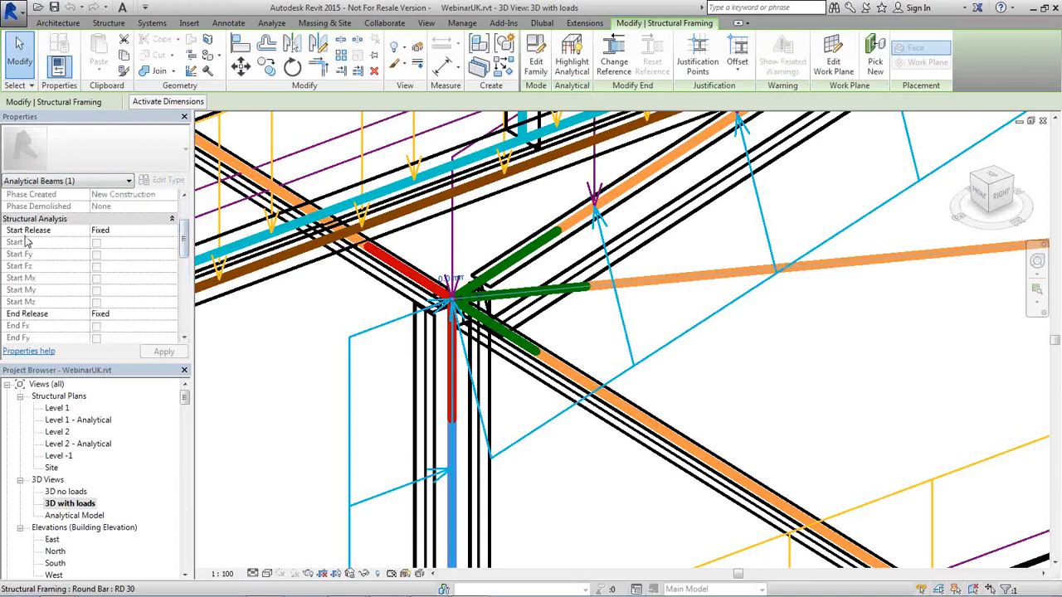
{"action": "left_click_drag", "start_coordinate": [182, 243], "coordinate": [177, 325]}
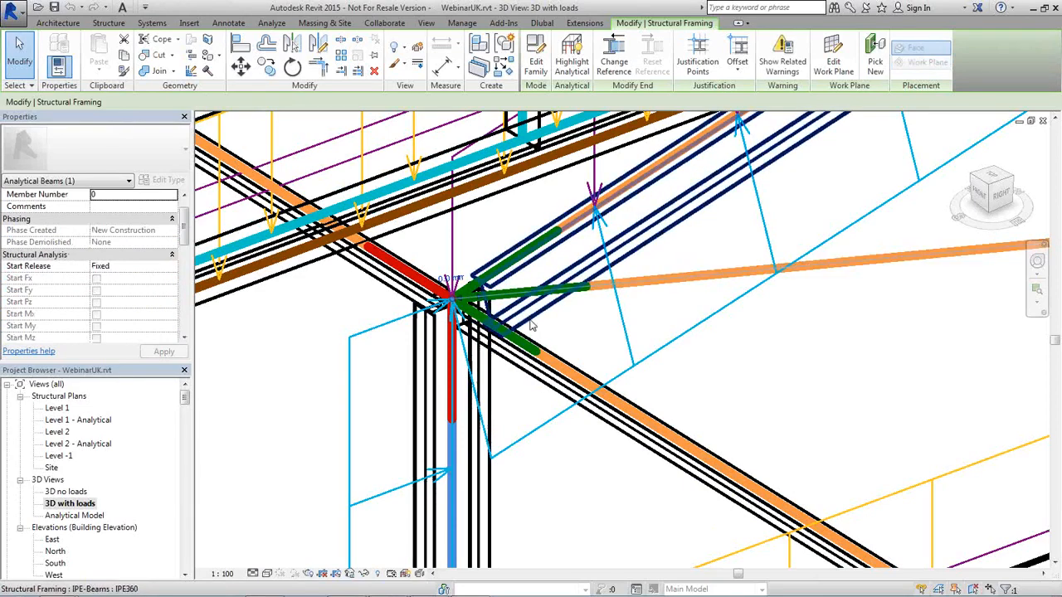
- Inspect the translation and rotation settings of the boundary condition at a front column base, then deselect it
{"action": "middle_click_drag", "start_coordinate": [526, 393], "coordinate": [457, 278]}
{"action": "scroll", "coordinate": [456, 279], "scroll_direction": "down", "scroll_amount": 1}
{"action": "scroll", "coordinate": [461, 289], "scroll_direction": "down", "scroll_amount": 4}
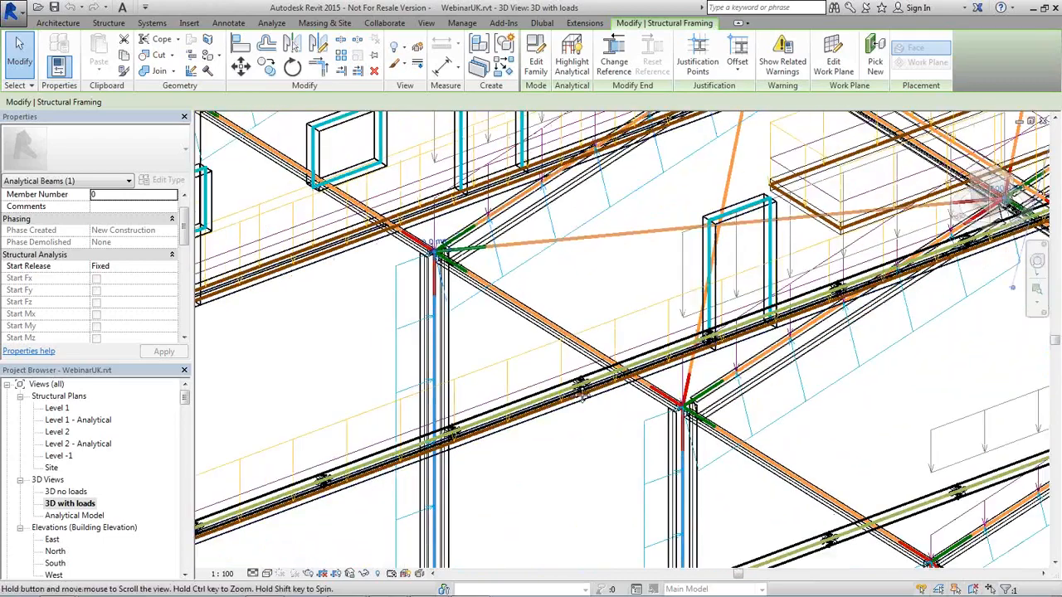
{"action": "middle_click_drag", "start_coordinate": [604, 412], "coordinate": [419, 259]}
{"action": "scroll", "coordinate": [577, 366], "scroll_direction": "down", "scroll_amount": 4}
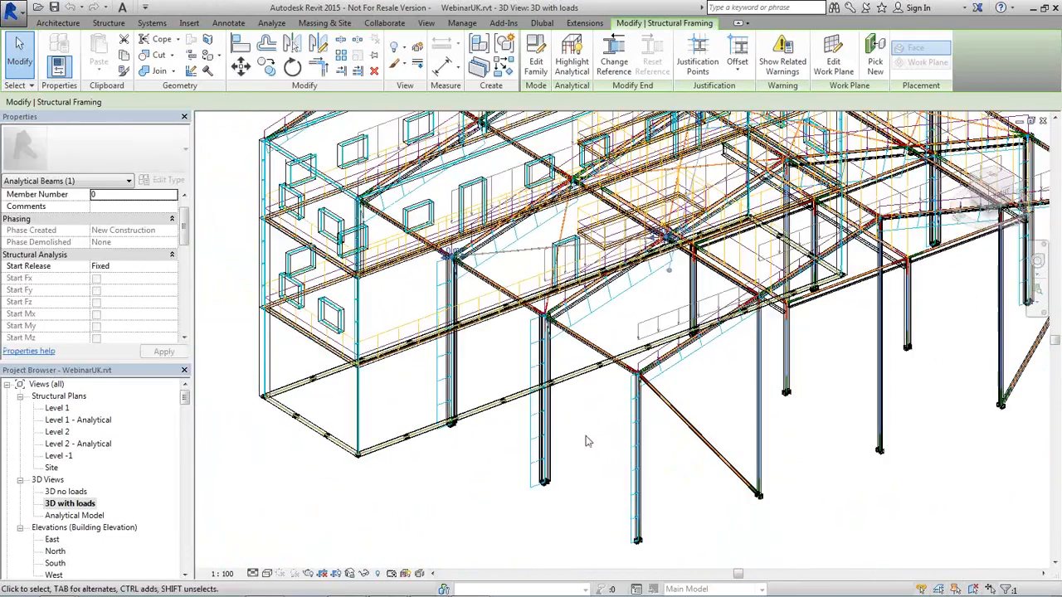
{"action": "middle_click_drag", "start_coordinate": [596, 425], "coordinate": [525, 283]}
{"action": "scroll", "coordinate": [581, 369], "scroll_direction": "up", "scroll_amount": 6}
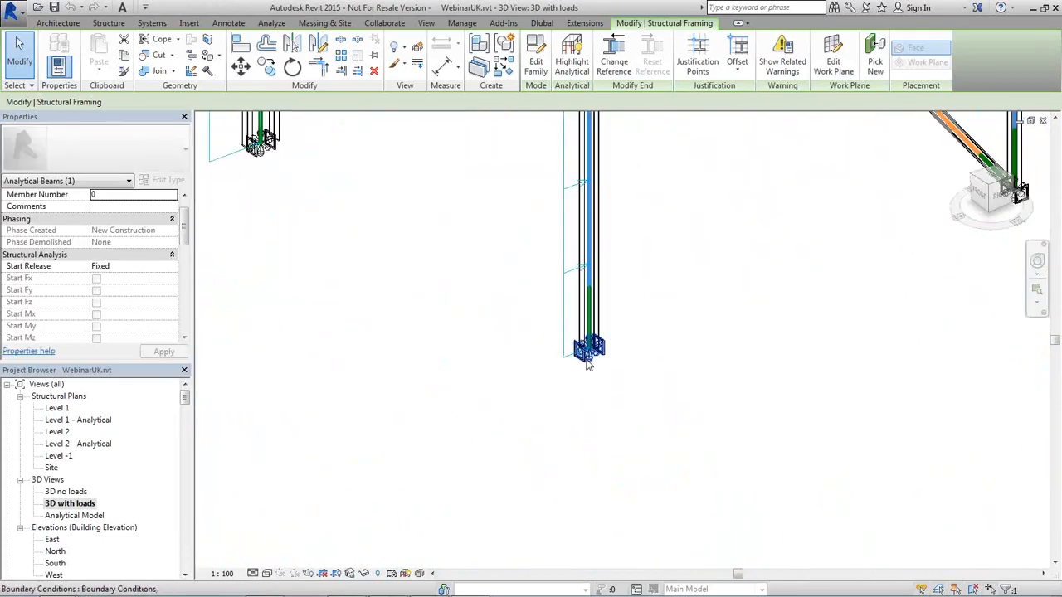
{"action": "left_click", "coordinate": [588, 366]}
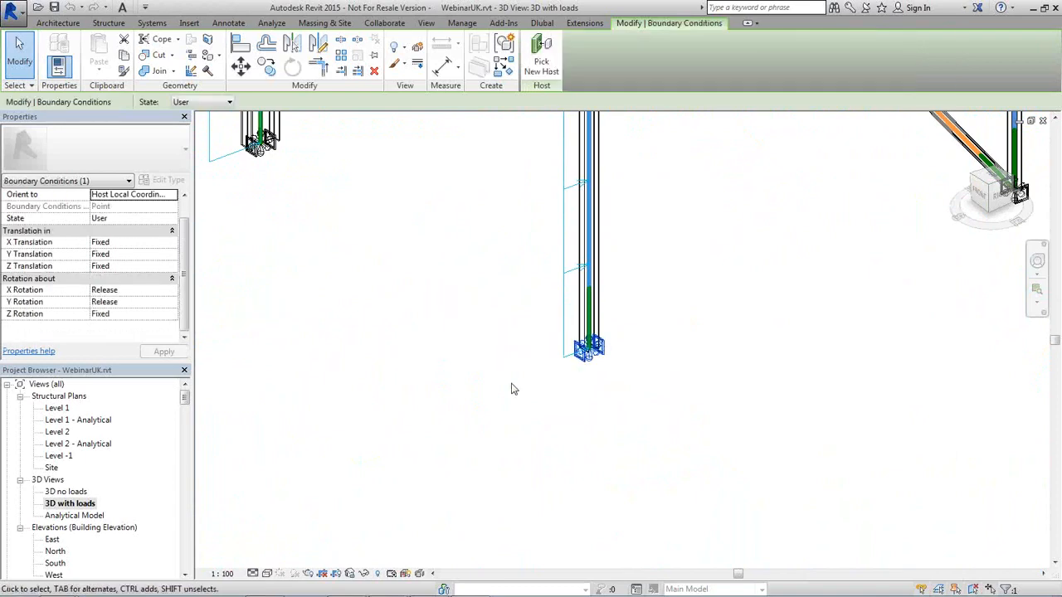
{"action": "left_click", "coordinate": [478, 359]}
- Review the load cases and load natures in the structural settings, then close them without changes and return to the whole building
{"action": "scroll", "coordinate": [494, 221], "scroll_direction": "down", "scroll_amount": 2}
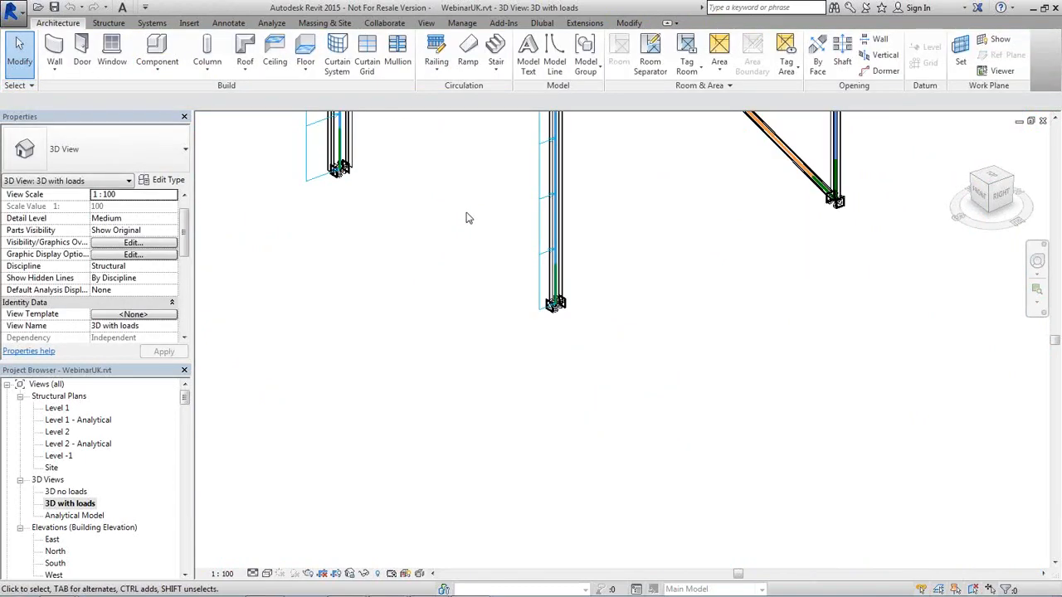
{"action": "middle_click_drag", "start_coordinate": [467, 218], "coordinate": [509, 361]}
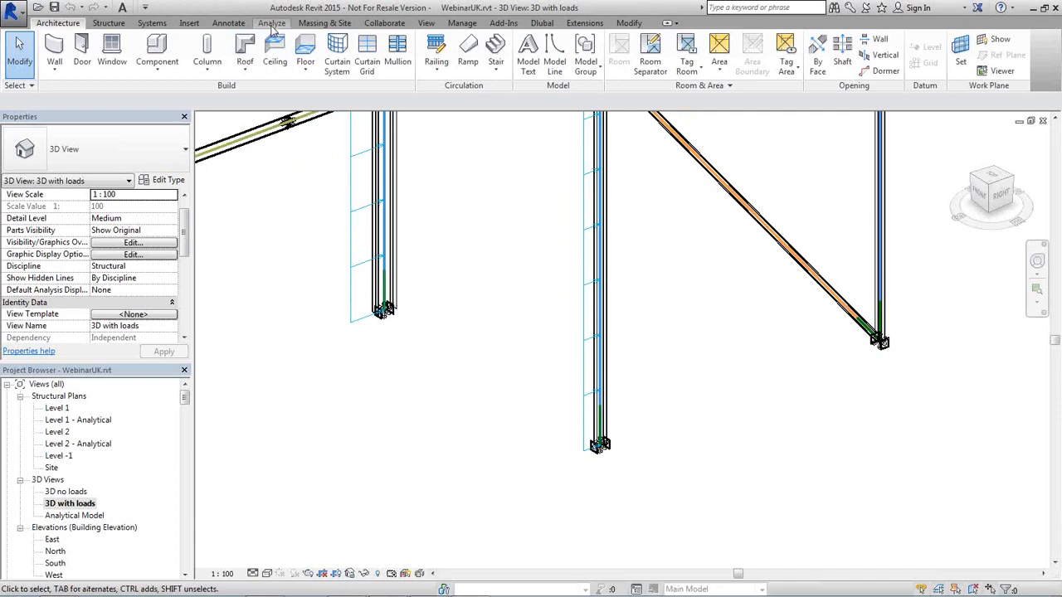
{"action": "left_click", "coordinate": [271, 23]}
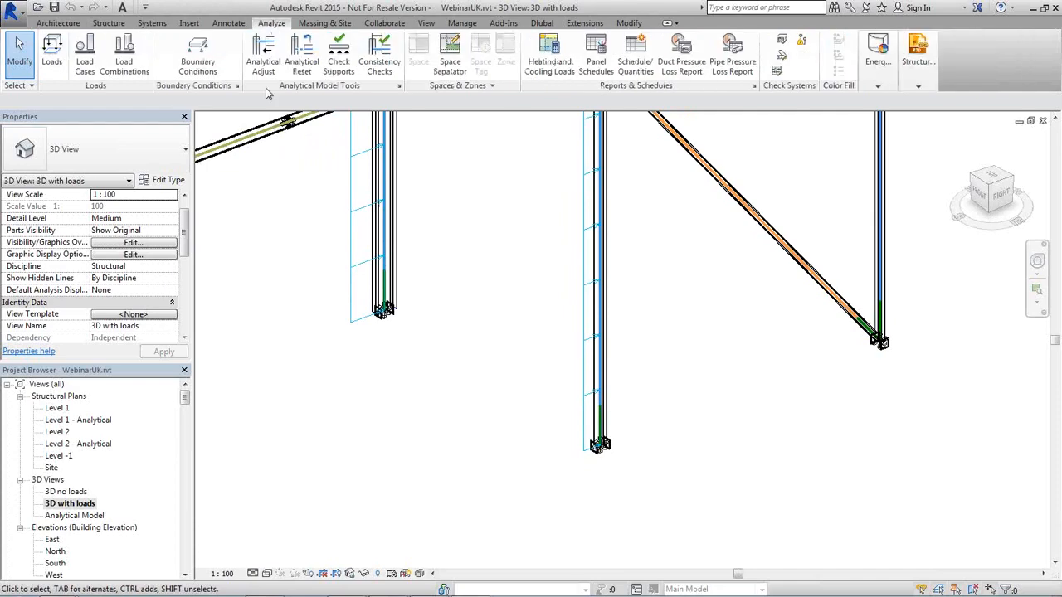
{"action": "left_click", "coordinate": [94, 70]}
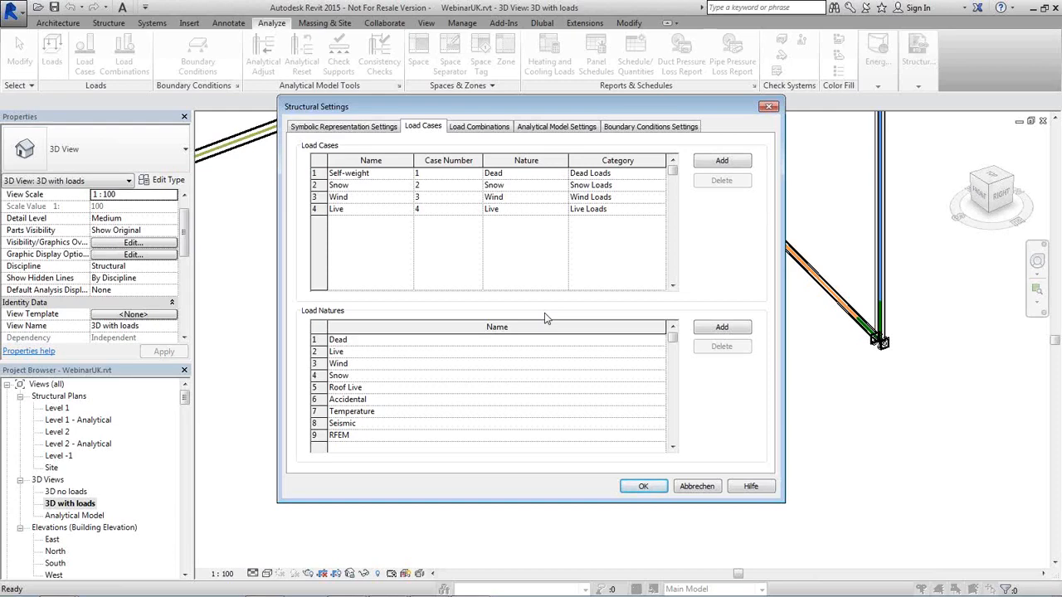
{"action": "left_click", "coordinate": [700, 488]}
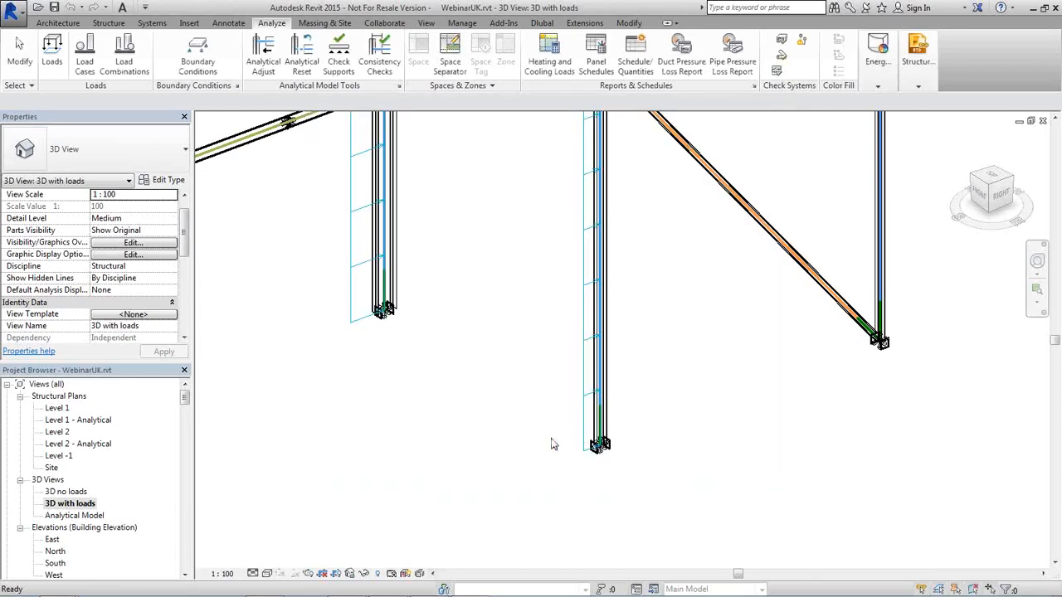
{"action": "scroll", "coordinate": [554, 445], "scroll_direction": "down", "scroll_amount": 8}
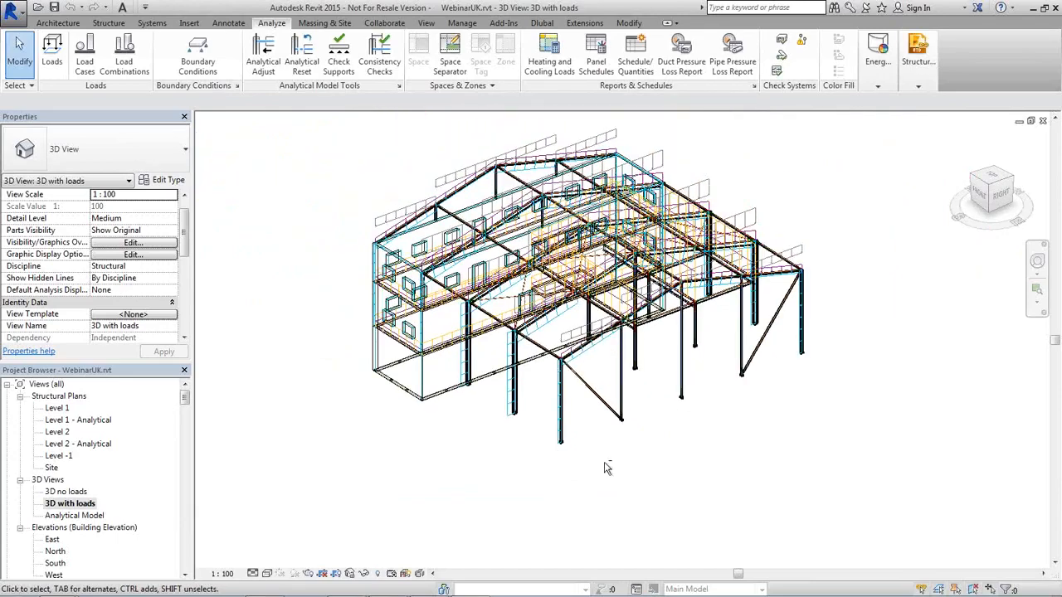
- Examine the applied loads across the whole building in the 3D with loads view, from the roof frames to the column bases
{"action": "middle_click_drag", "start_coordinate": [604, 467], "coordinate": [679, 416], "text": "shift"}
{"action": "scroll", "coordinate": [639, 422], "scroll_direction": "up", "scroll_amount": 2}
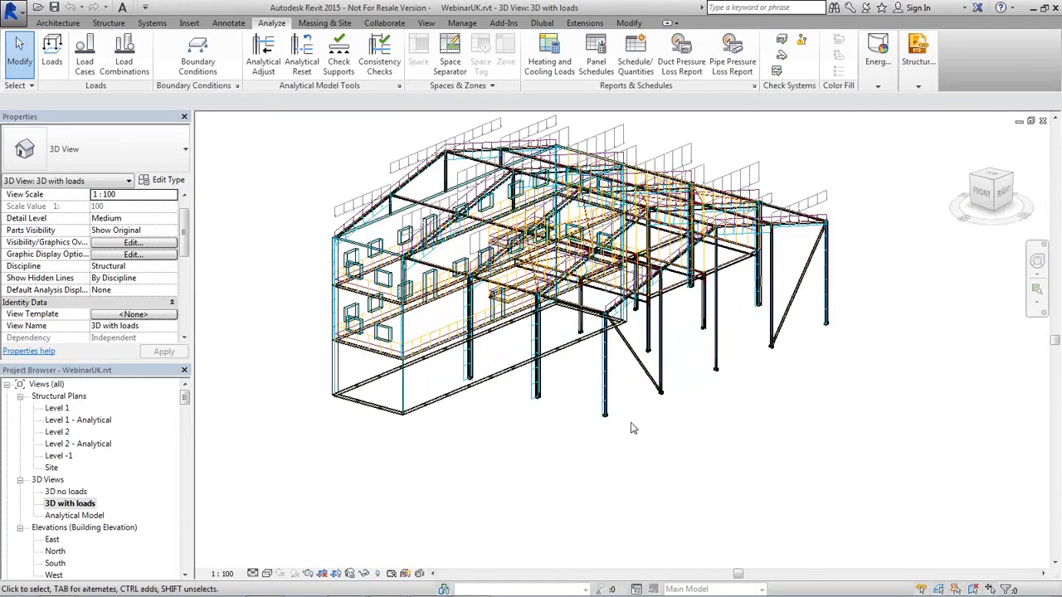
{"action": "middle_click_drag", "start_coordinate": [639, 421], "coordinate": [626, 523]}
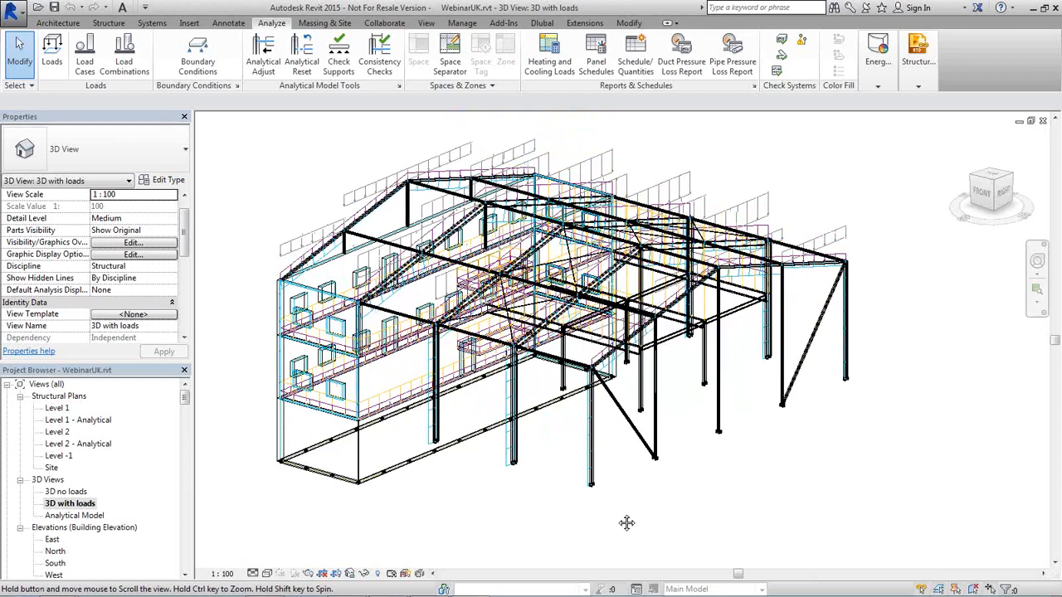
{"action": "middle_click_drag", "start_coordinate": [626, 522], "coordinate": [618, 520]}
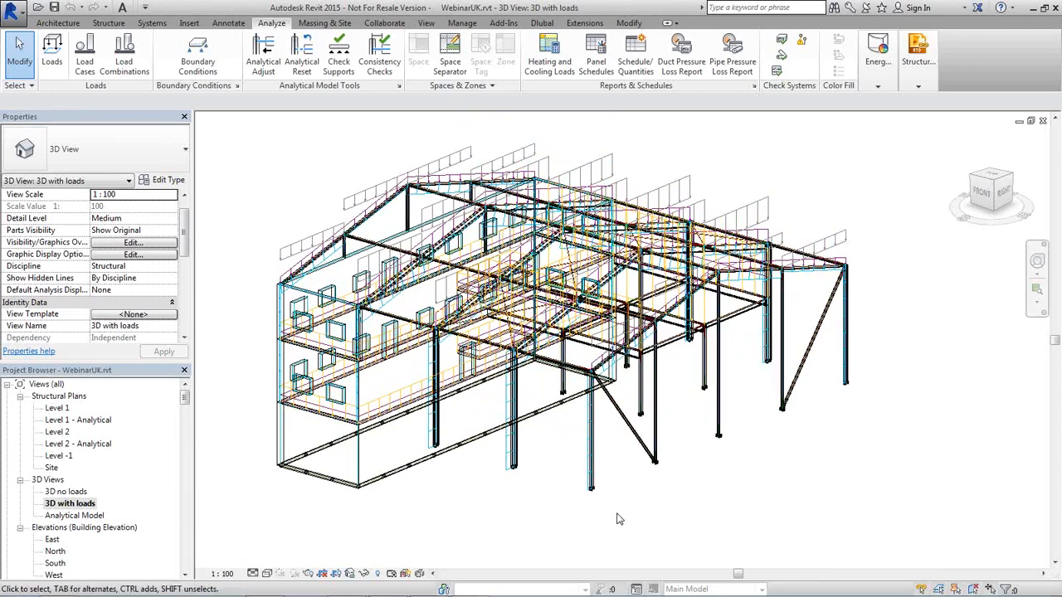
{"action": "scroll", "coordinate": [459, 496], "scroll_direction": "up", "scroll_amount": 3}
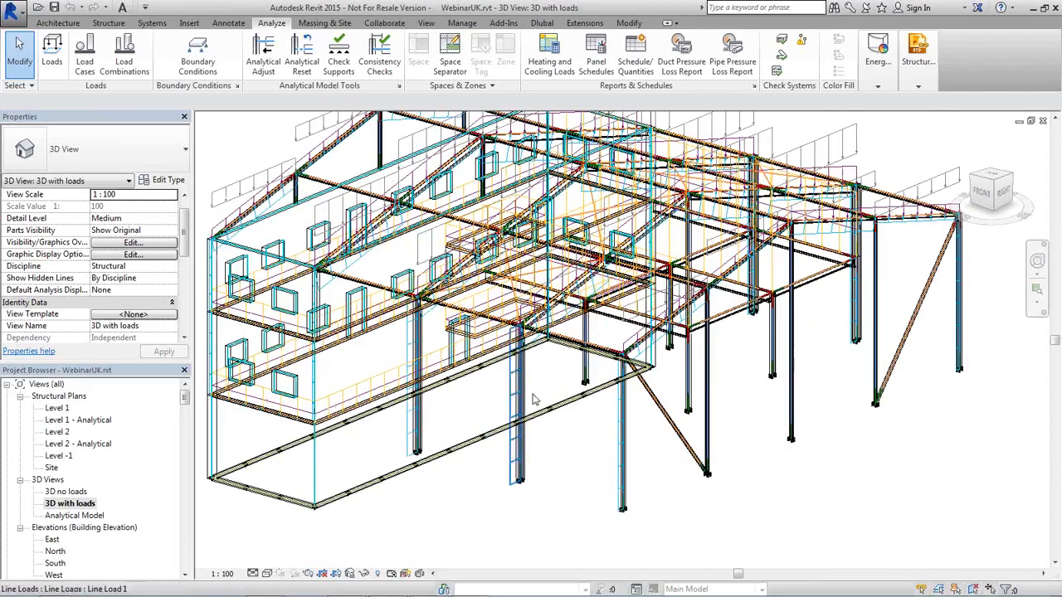
{"action": "scroll", "coordinate": [571, 430], "scroll_direction": "down", "scroll_amount": 2}
{"action": "middle_click_drag", "start_coordinate": [566, 457], "coordinate": [569, 484]}
{"action": "scroll", "coordinate": [569, 483], "scroll_direction": "up", "scroll_amount": 1}
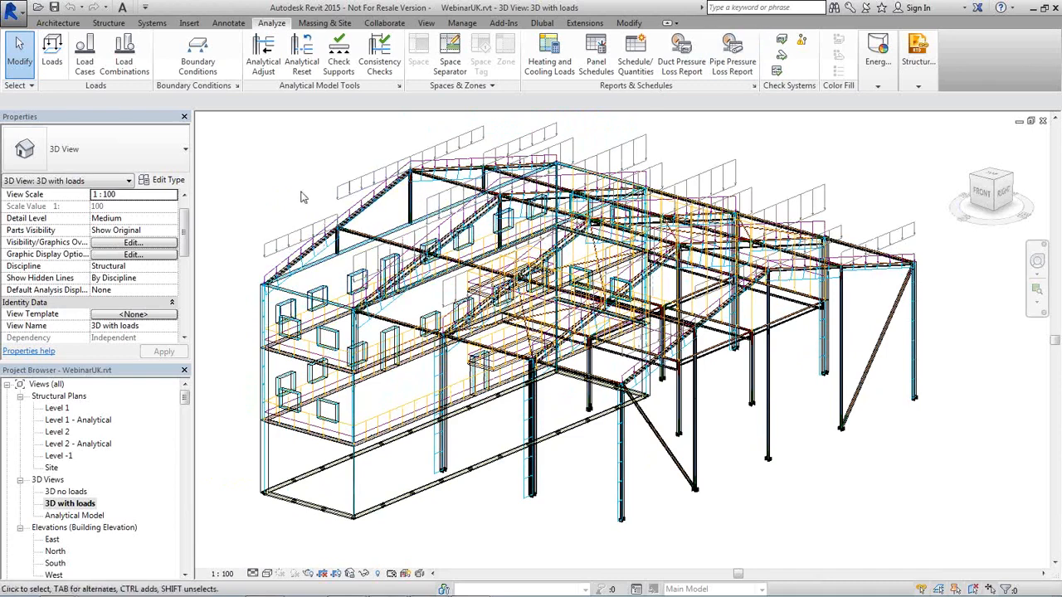
- Recheck the load cases and their natures and categories, then close the structural settings without changes
{"action": "left_click", "coordinate": [85, 58]}
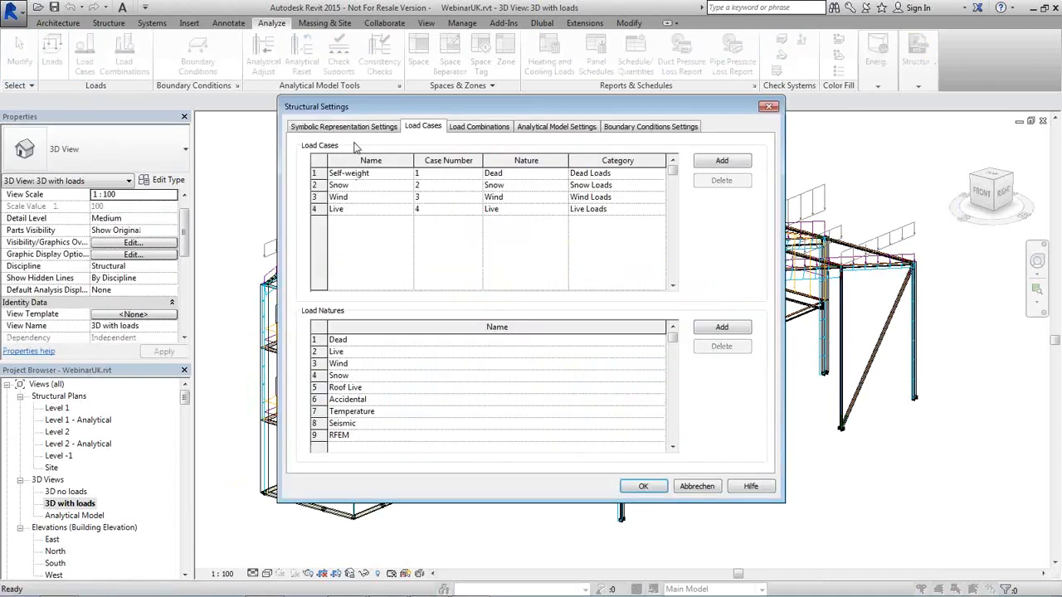
{"action": "left_click", "coordinate": [712, 486]}
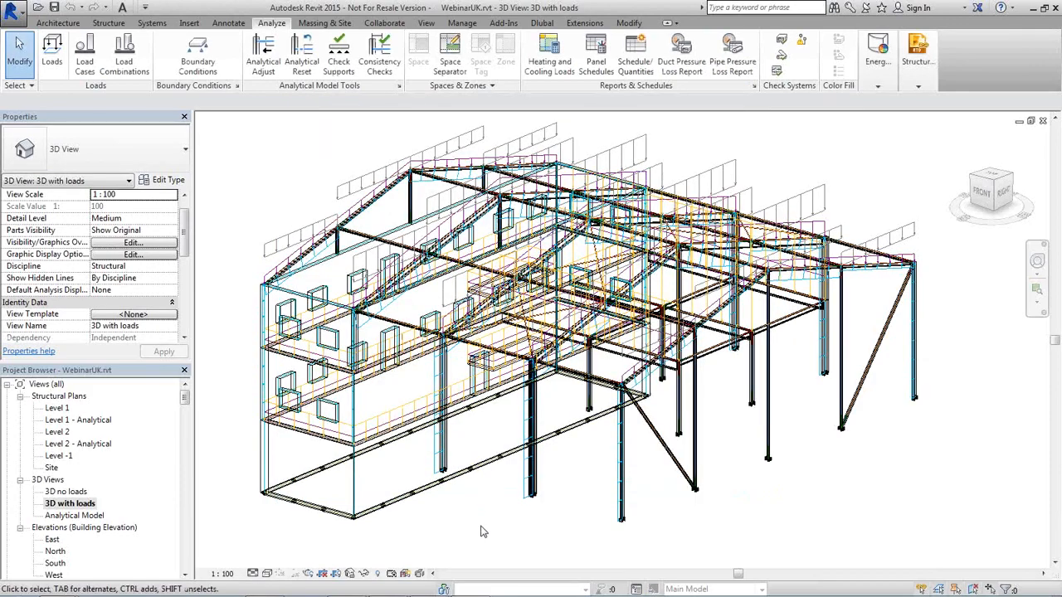
{"action": "middle_click_drag", "start_coordinate": [483, 531], "coordinate": [535, 481], "text": "shift"}
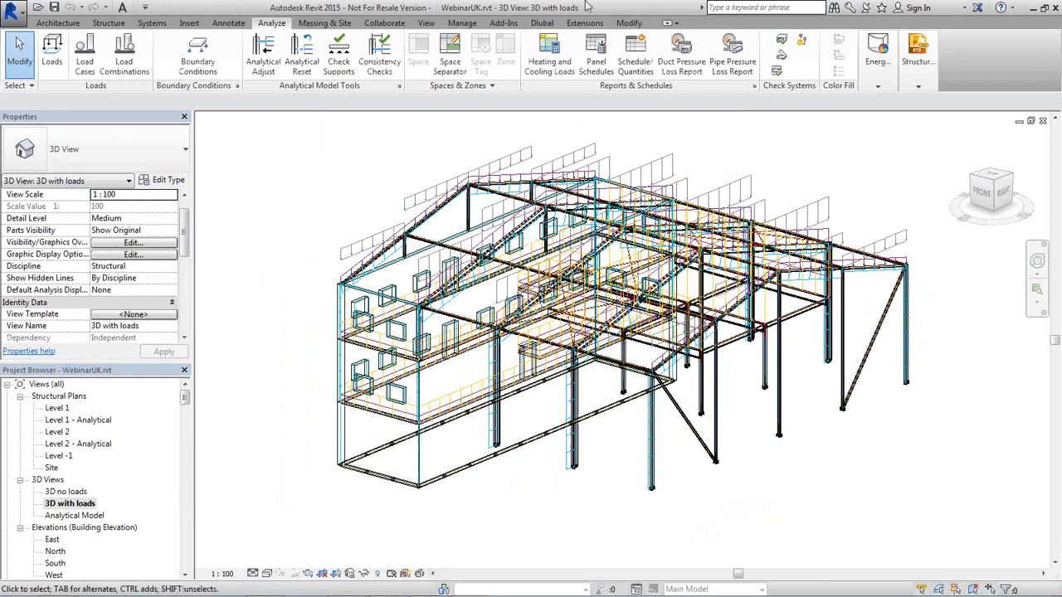
- Export the model to RFEM as a new structure with Apply Loads enabled and self-weight assigned to the Self-weight load case
{"action": "left_click", "coordinate": [543, 24]}
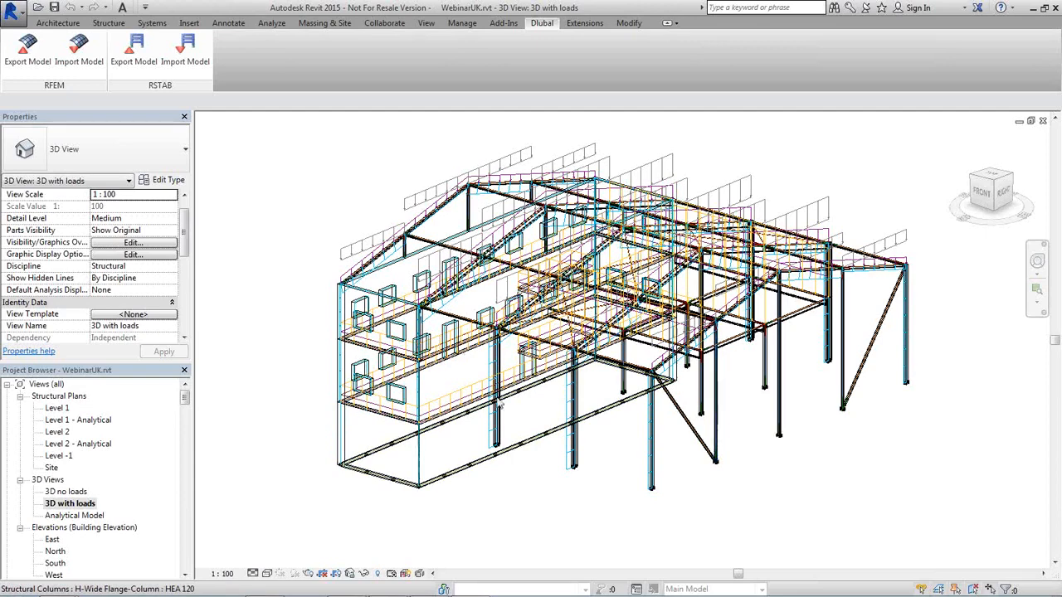
{"action": "left_click", "coordinate": [20, 60]}
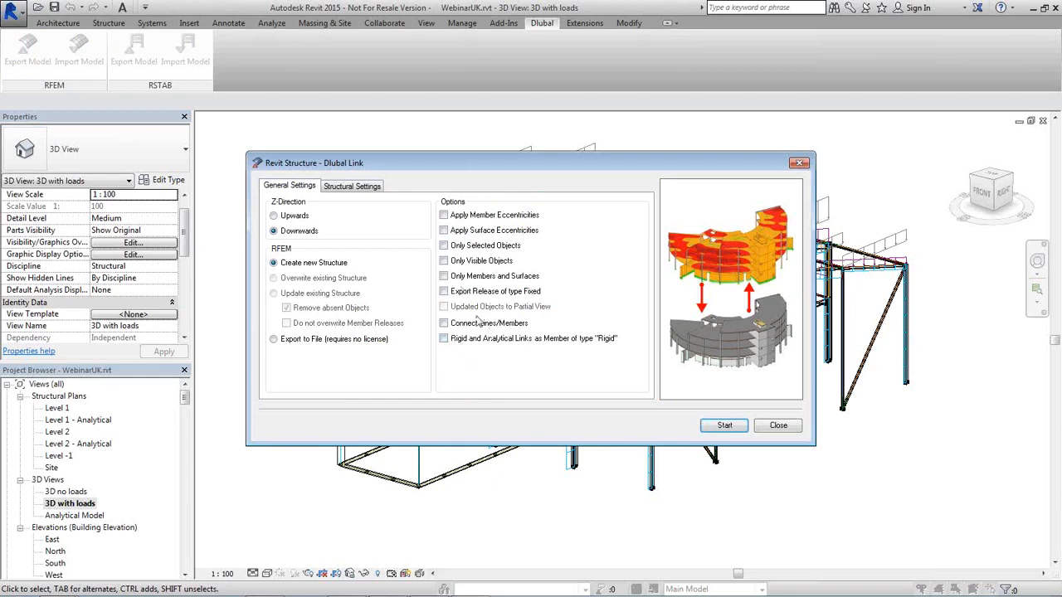
{"action": "left_click", "coordinate": [350, 187]}
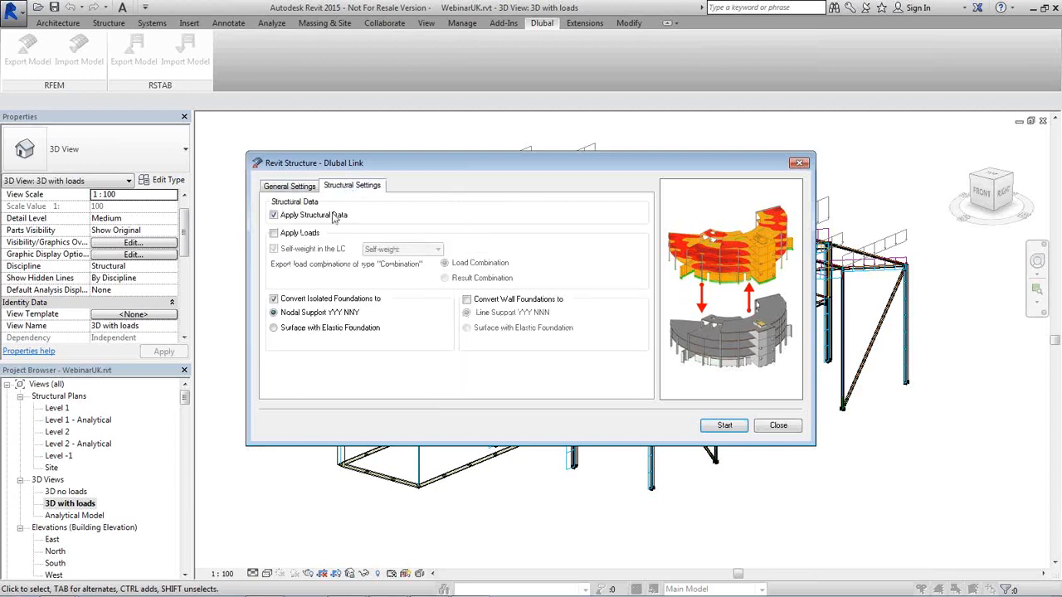
{"action": "left_click", "coordinate": [274, 233]}
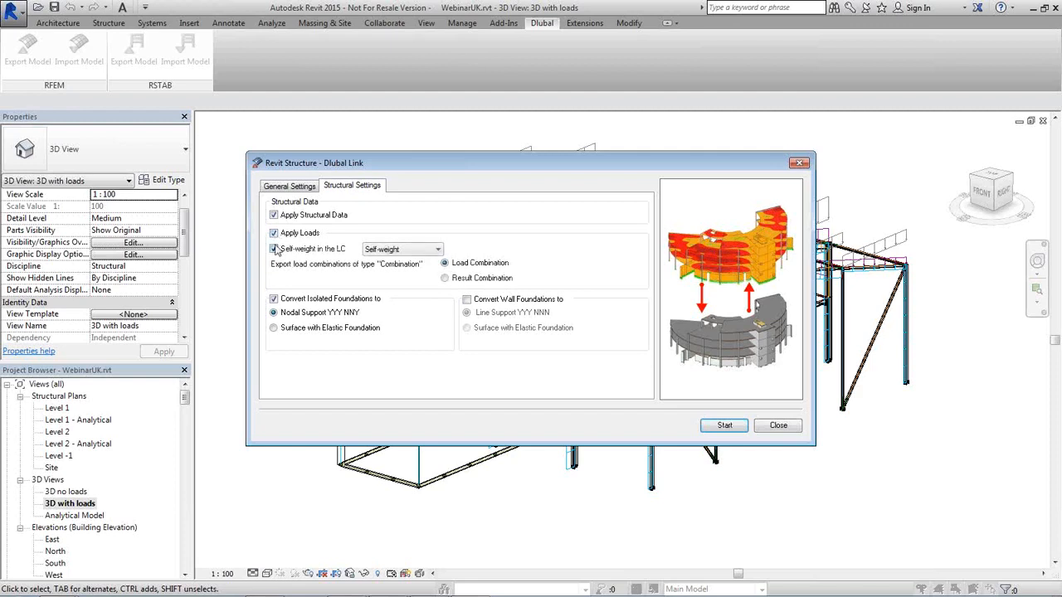
{"action": "left_click", "coordinate": [426, 250]}
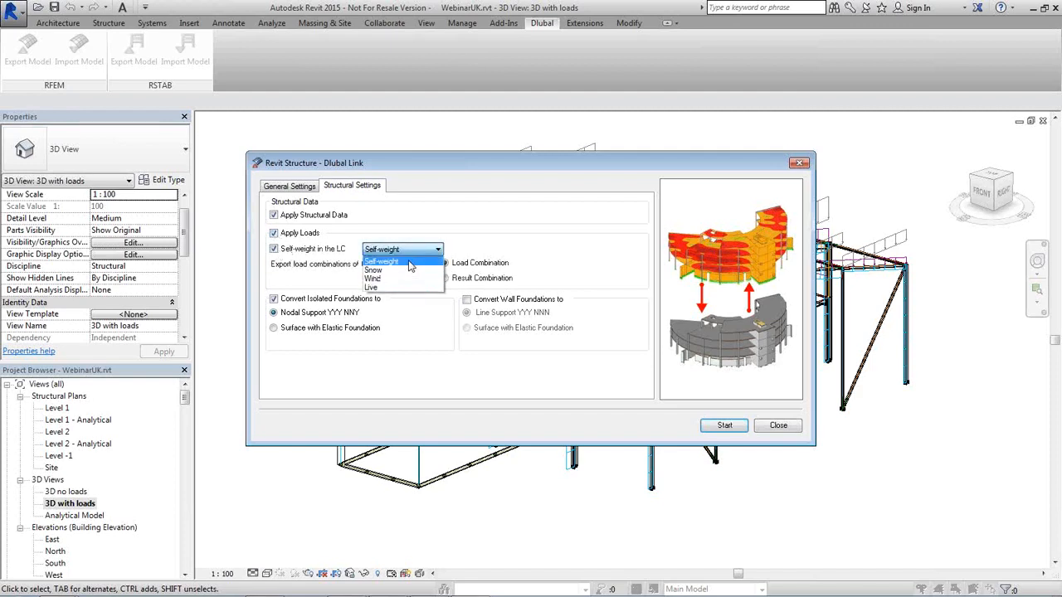
{"action": "left_click", "coordinate": [409, 263]}
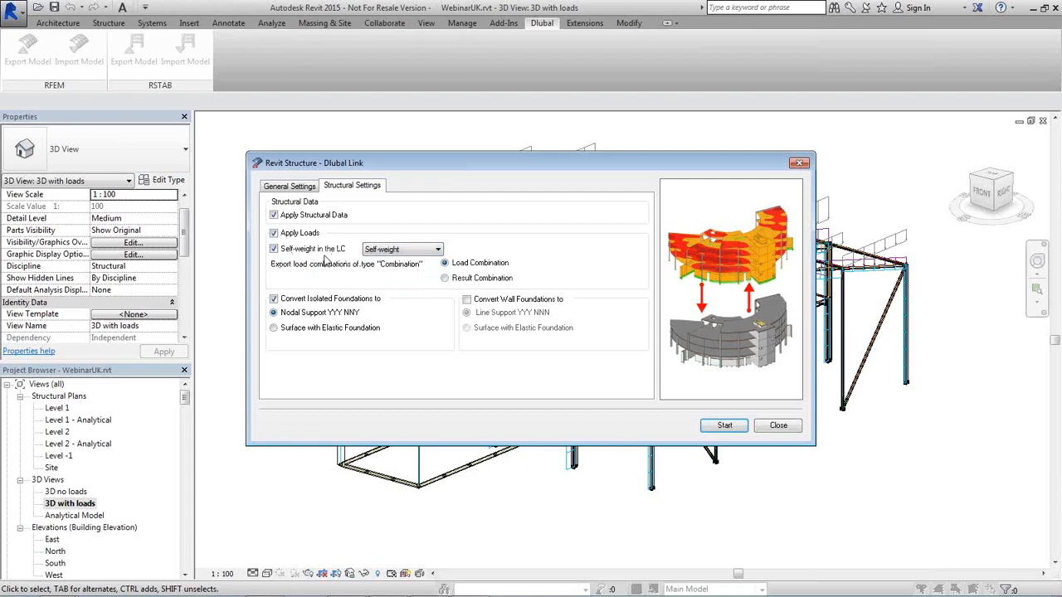
{"action": "left_click", "coordinate": [727, 427]}
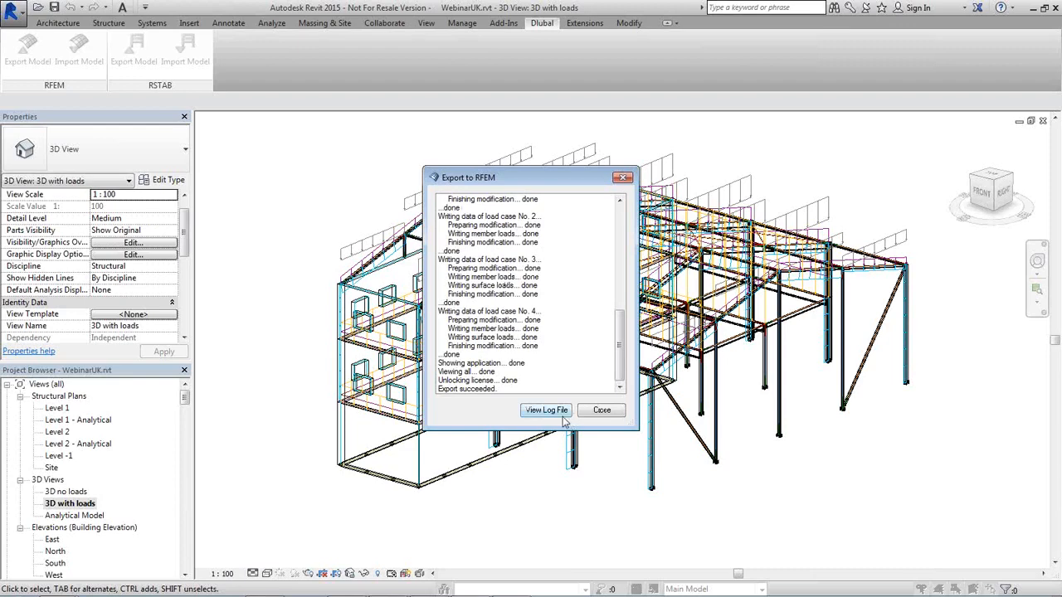
{"action": "left_click", "coordinate": [608, 412]}
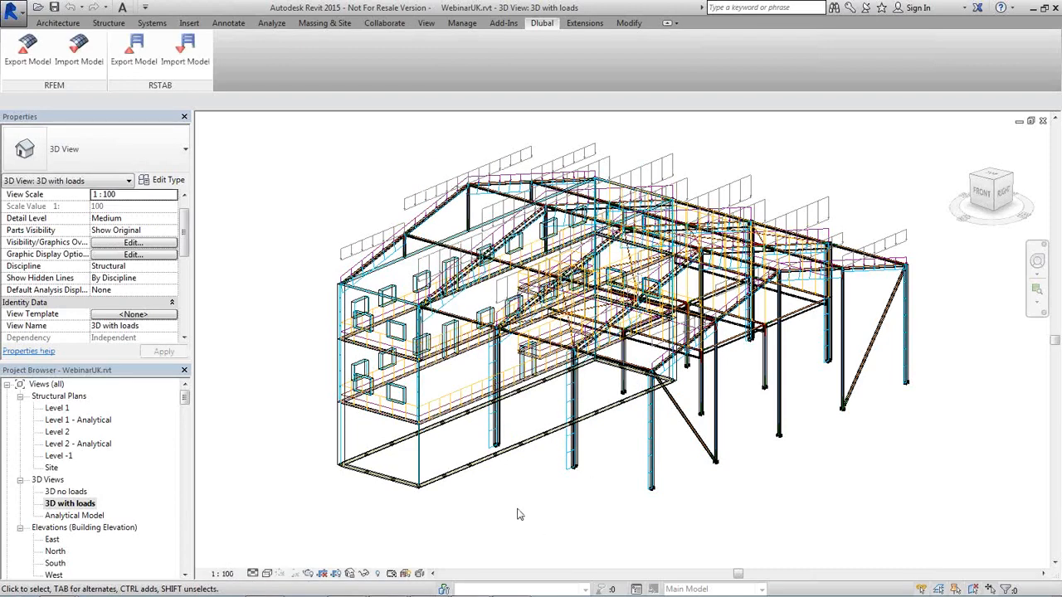
- Switch to RFEM and examine the transferred model's walls, openings, steel frames, member joints and column supports
{"action": "left_click", "coordinate": [512, 586]}
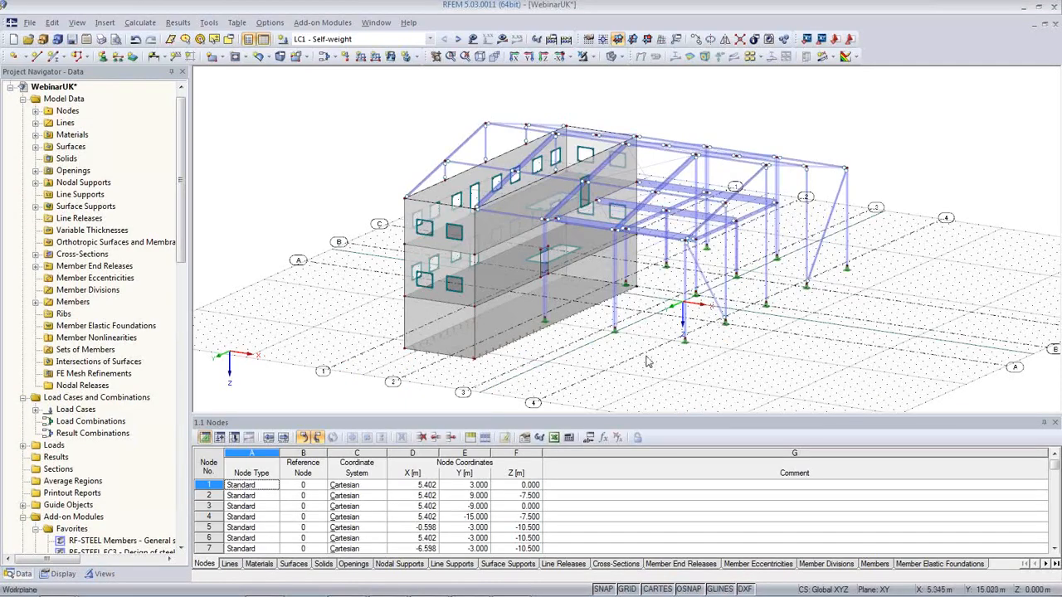
{"action": "middle_click_drag", "start_coordinate": [669, 358], "coordinate": [644, 374], "text": "ctrl"}
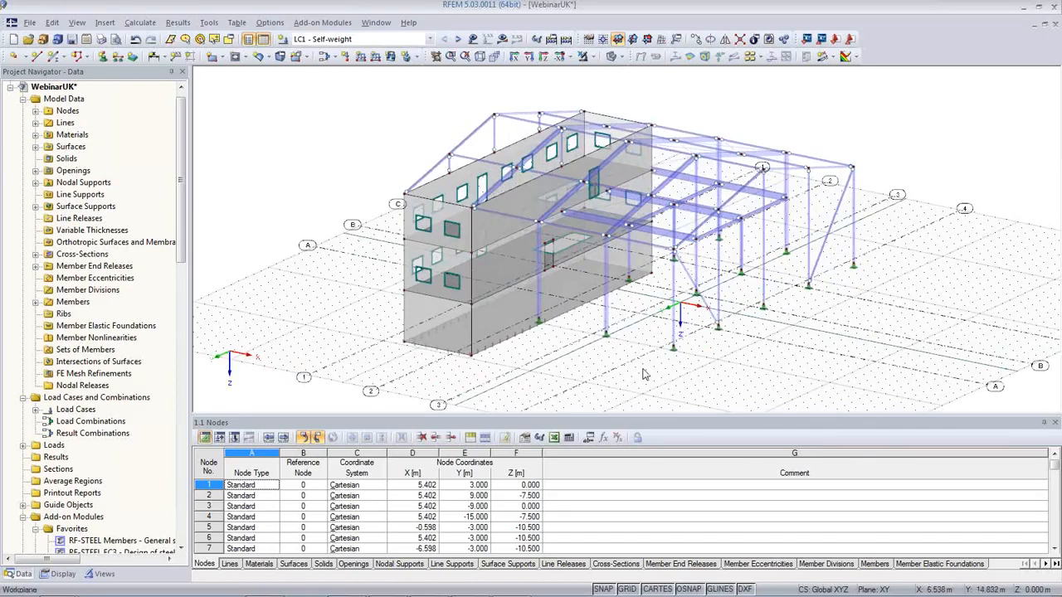
{"action": "middle_click_drag", "start_coordinate": [612, 363], "coordinate": [735, 363], "text": "ctrl"}
{"action": "scroll", "coordinate": [644, 267], "scroll_direction": "up", "scroll_amount": 4}
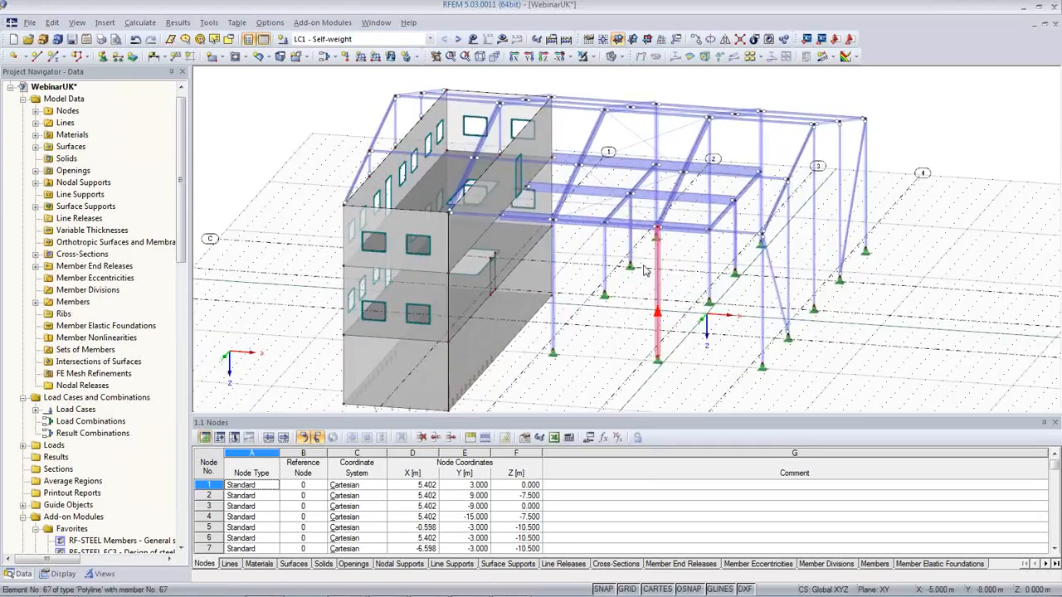
{"action": "middle_click_drag", "start_coordinate": [667, 251], "coordinate": [624, 233], "text": "ctrl"}
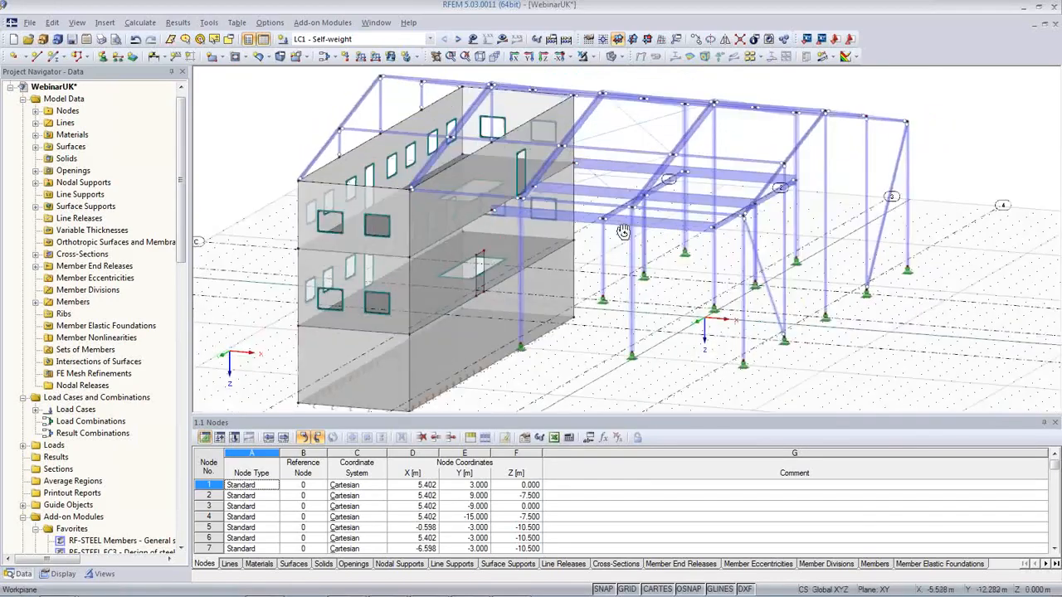
{"action": "scroll", "coordinate": [564, 185], "scroll_direction": "up", "scroll_amount": 6}
{"action": "middle_click_drag", "start_coordinate": [546, 193], "coordinate": [680, 251]}
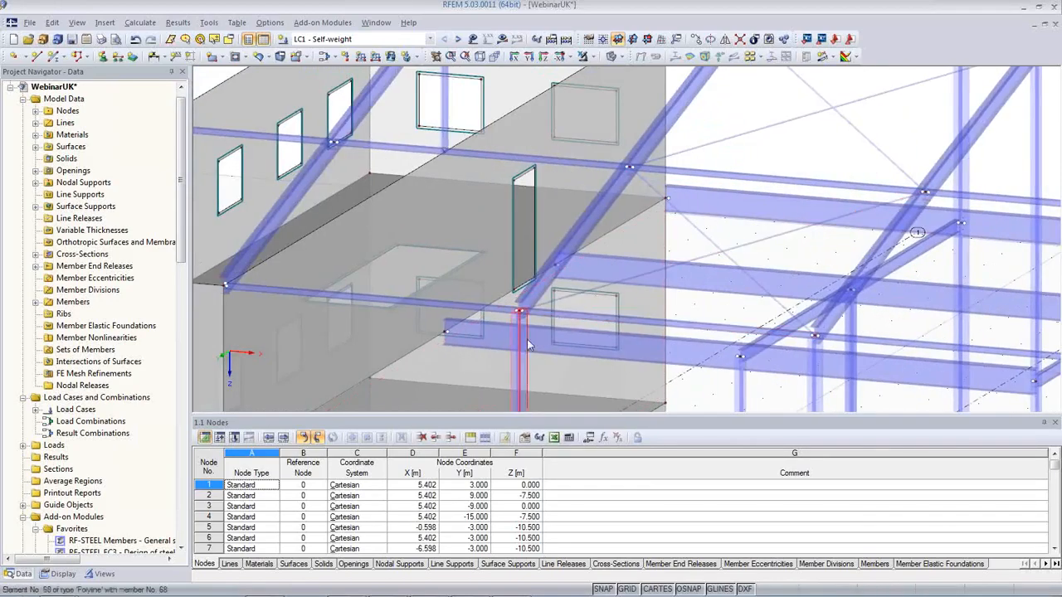
{"action": "scroll", "coordinate": [522, 333], "scroll_direction": "down", "scroll_amount": 5}
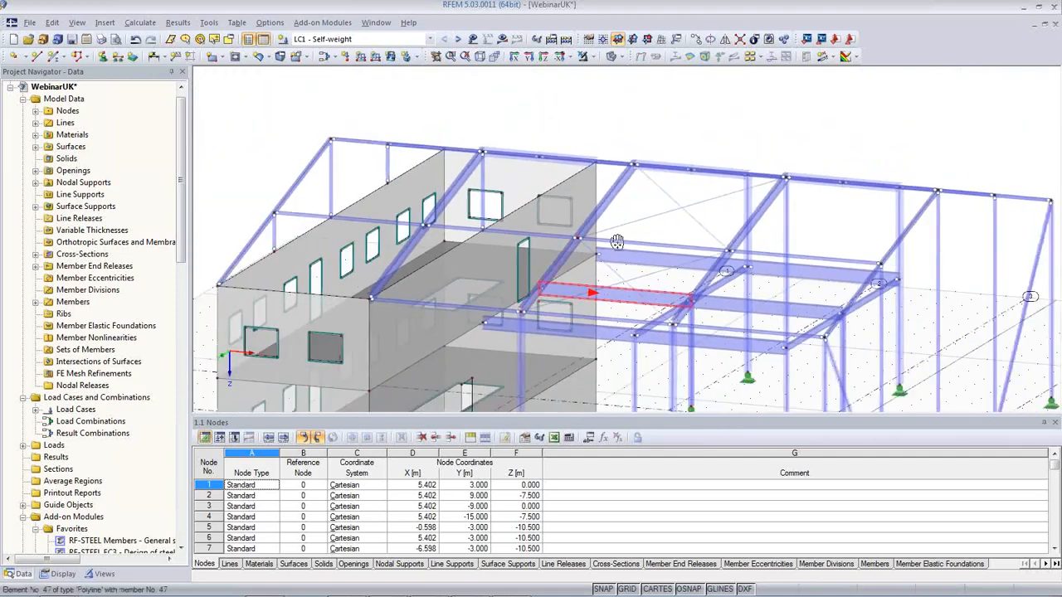
{"action": "scroll", "coordinate": [523, 345], "scroll_direction": "up", "scroll_amount": 5}
{"action": "middle_click_drag", "start_coordinate": [522, 348], "coordinate": [470, 357], "text": "ctrl"}
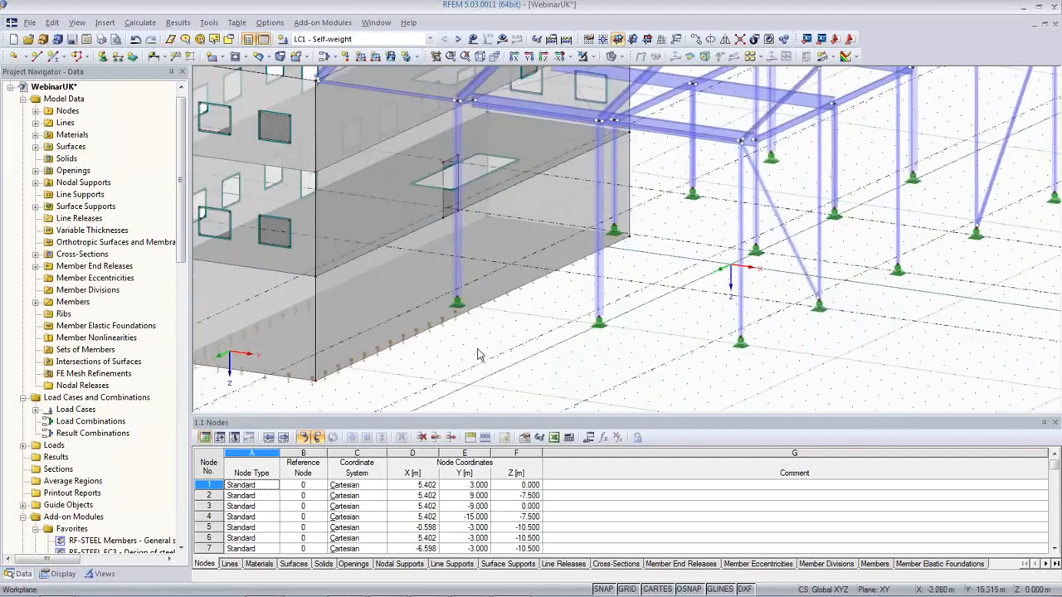
- Review the transferred materials and cross-sections in the tables, comparing the HEA 120, HEA 140 and IPE 360 sections with their comments
{"action": "left_click", "coordinate": [262, 564]}
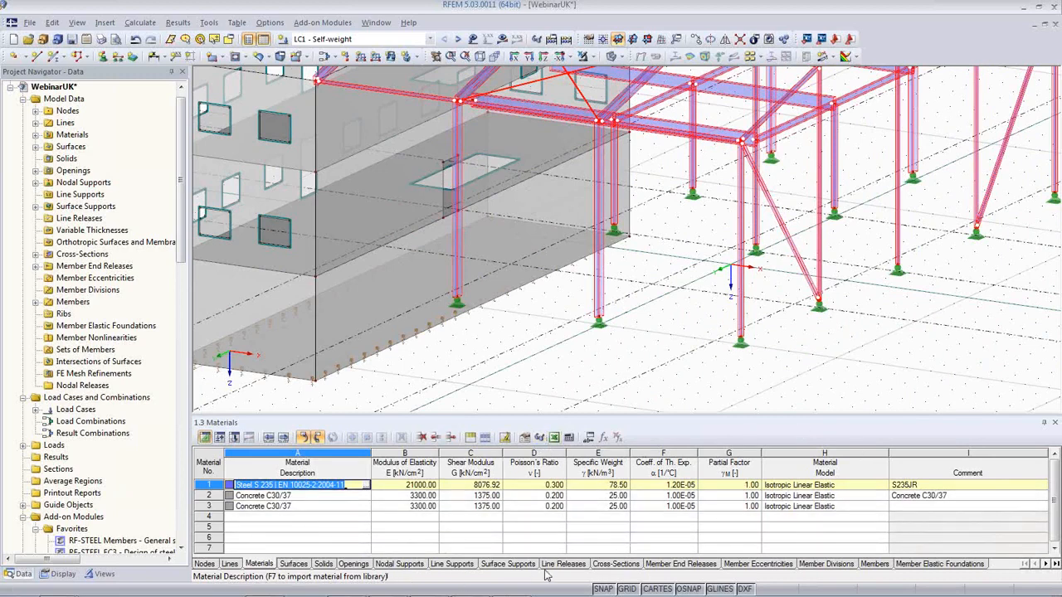
{"action": "left_click", "coordinate": [617, 566]}
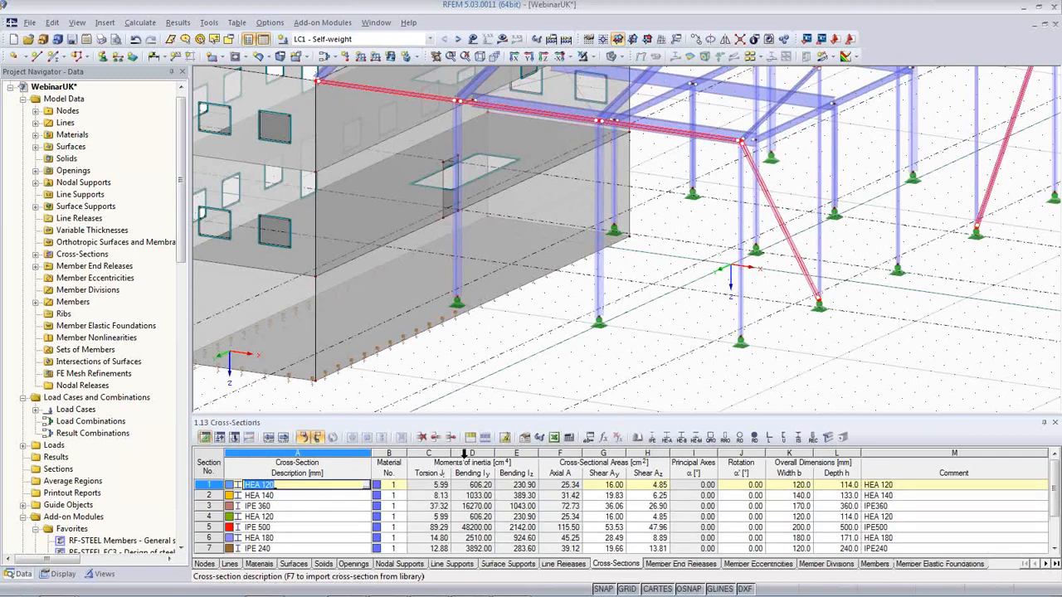
{"action": "left_click", "coordinate": [908, 486]}
{"action": "left_click", "coordinate": [906, 496]}
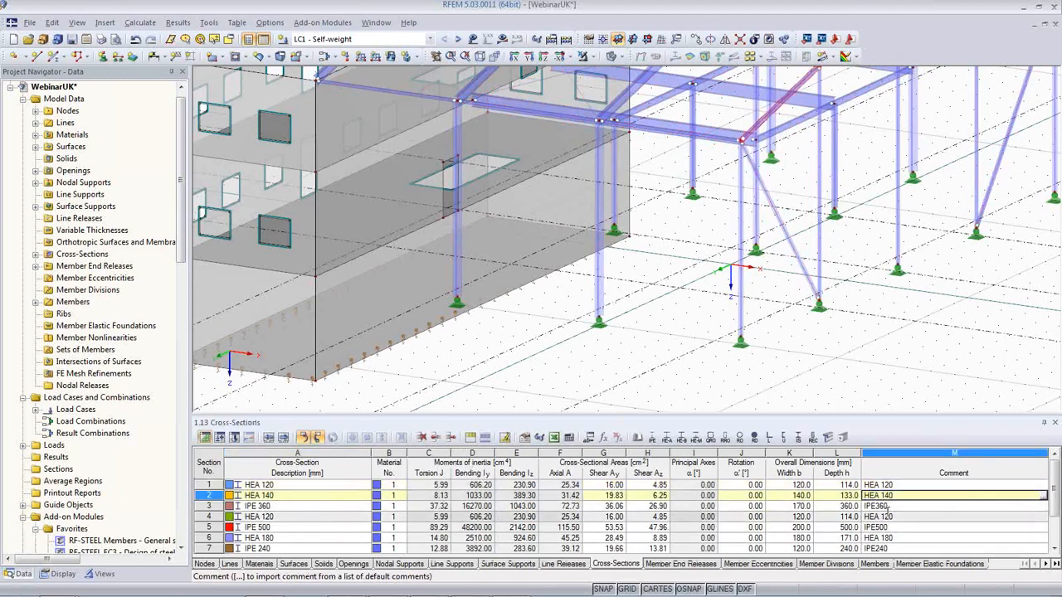
{"action": "key", "text": "Down"}
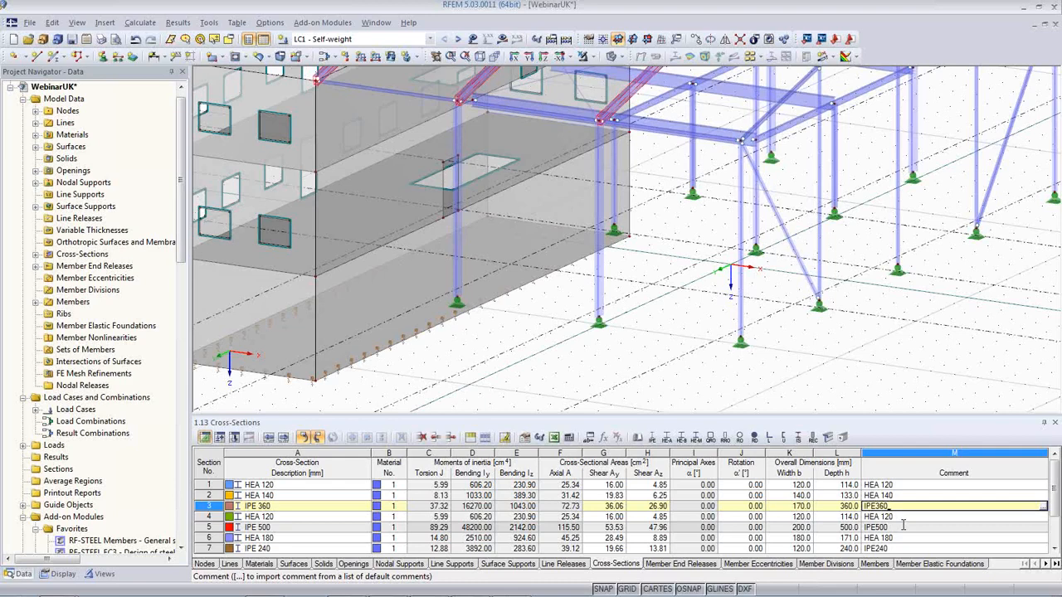
- Inspect the material and cross-section conversion tables in the import detail settings, then cancel the import without changes
{"action": "left_click", "coordinate": [29, 22]}
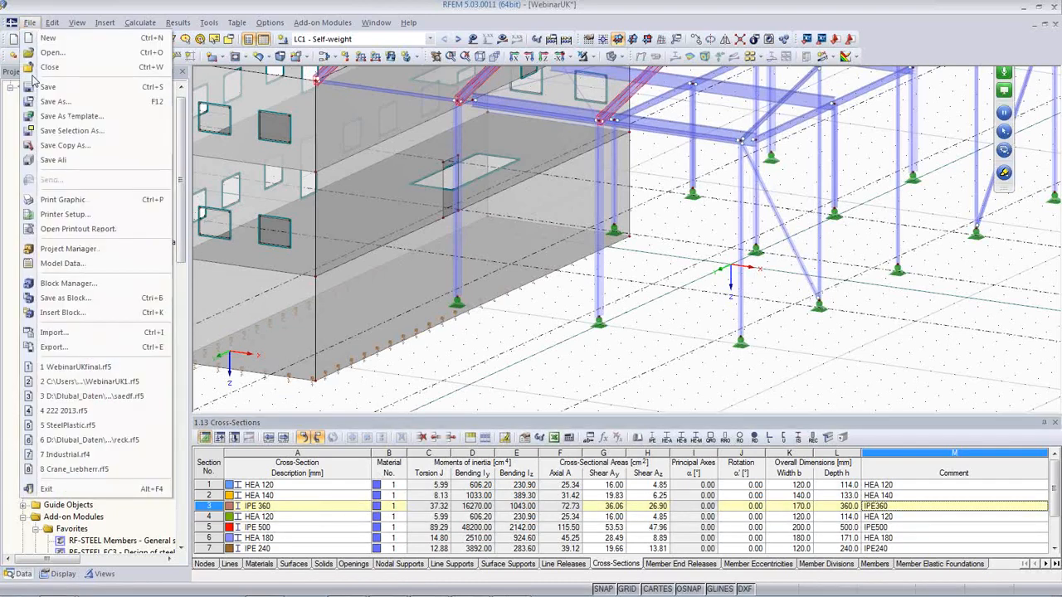
{"action": "left_click", "coordinate": [54, 331]}
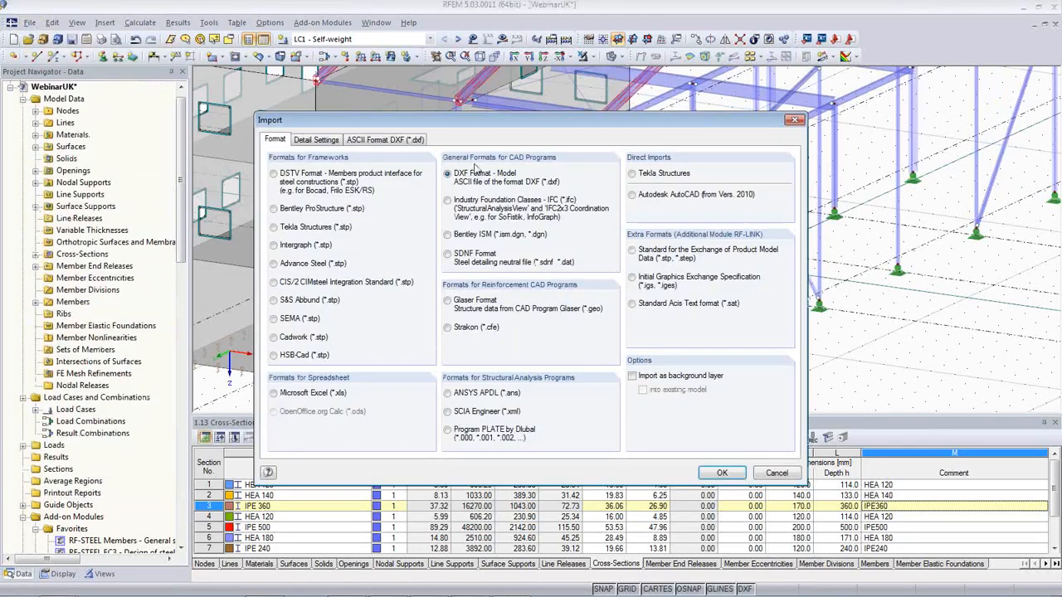
{"action": "left_click", "coordinate": [398, 140]}
{"action": "left_click", "coordinate": [328, 141]}
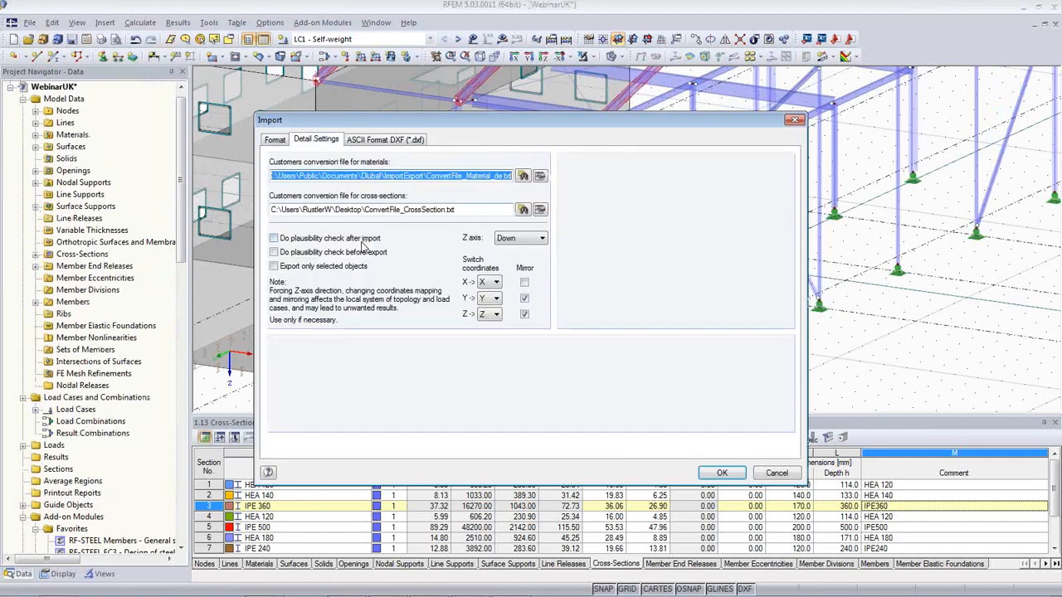
{"action": "left_click", "coordinate": [540, 179]}
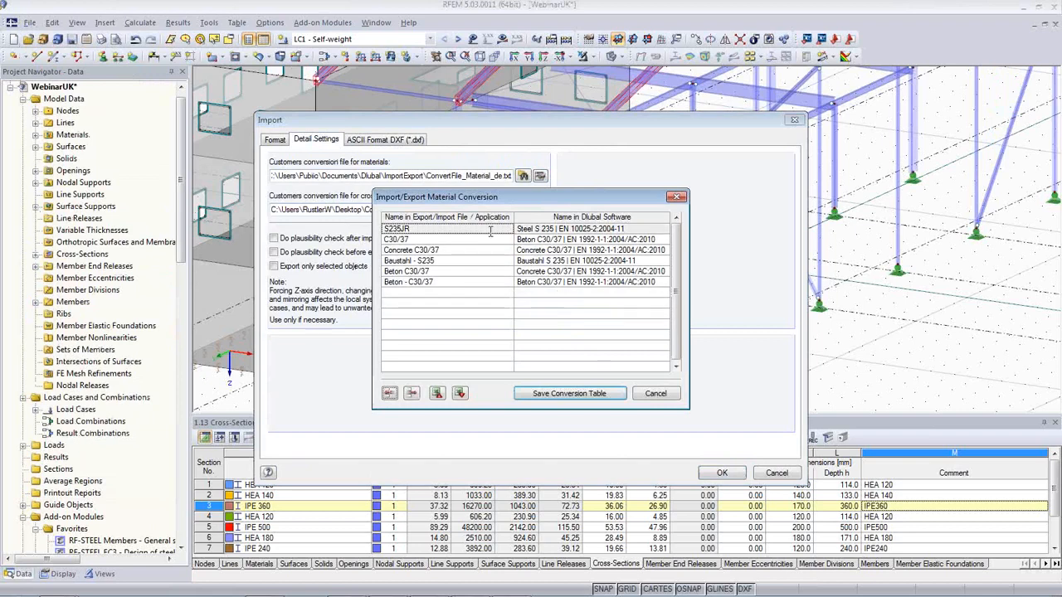
{"action": "left_click", "coordinate": [654, 393]}
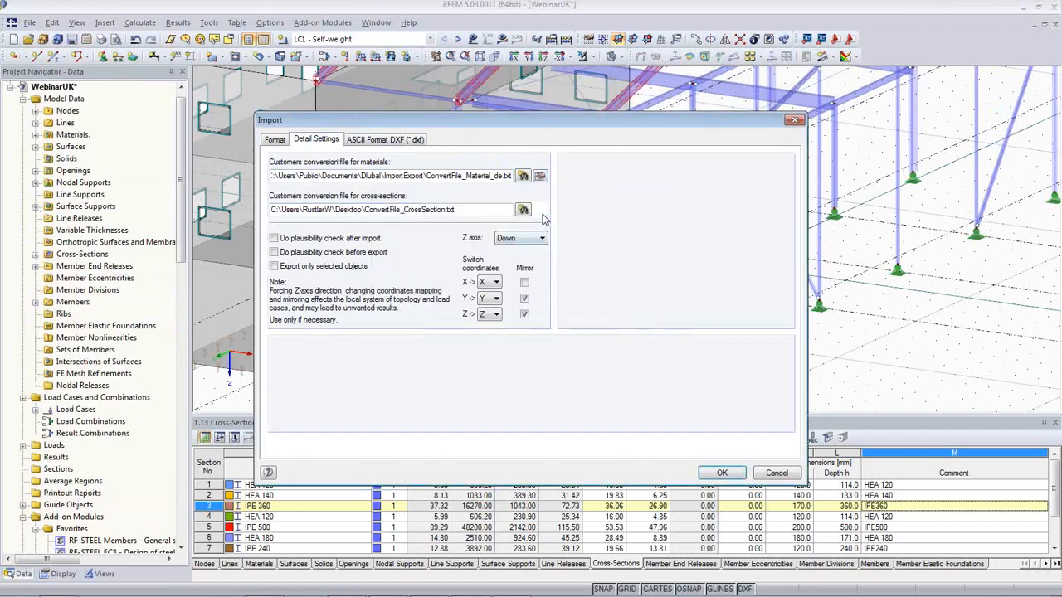
{"action": "left_click", "coordinate": [540, 209]}
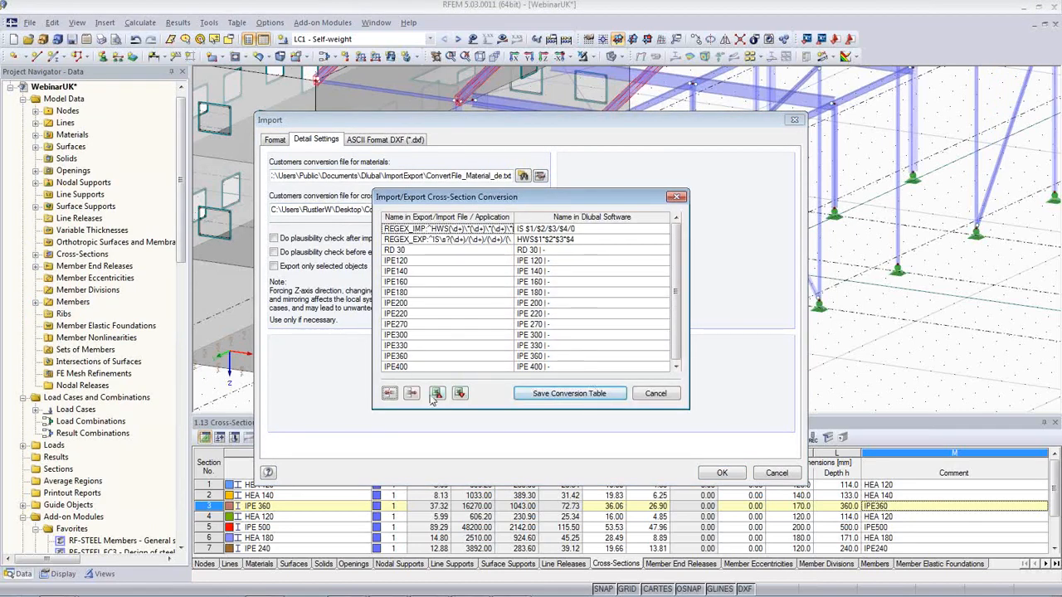
{"action": "left_click", "coordinate": [655, 395]}
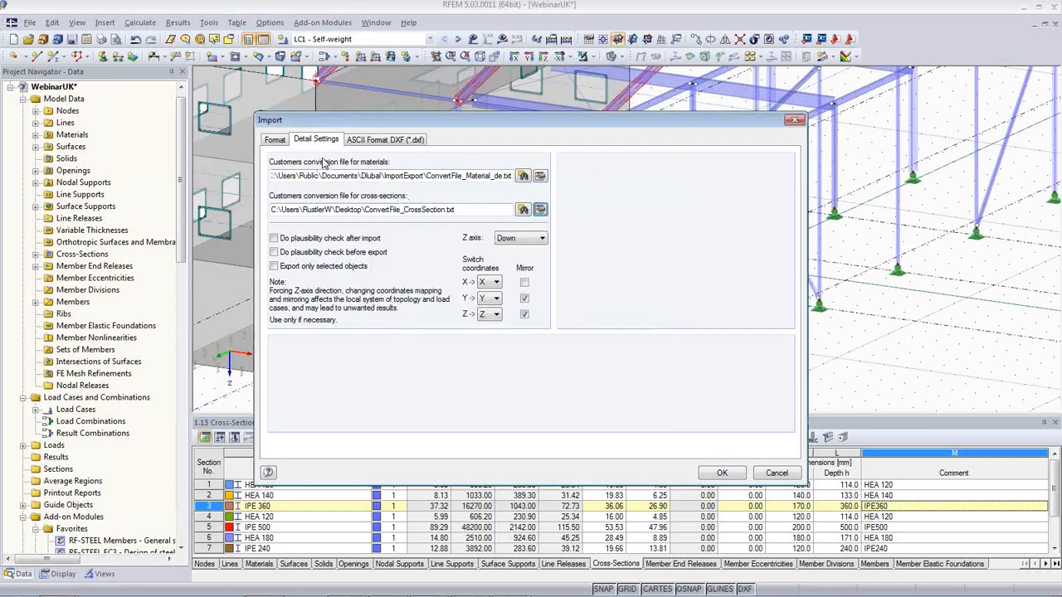
{"action": "left_click", "coordinate": [779, 475]}
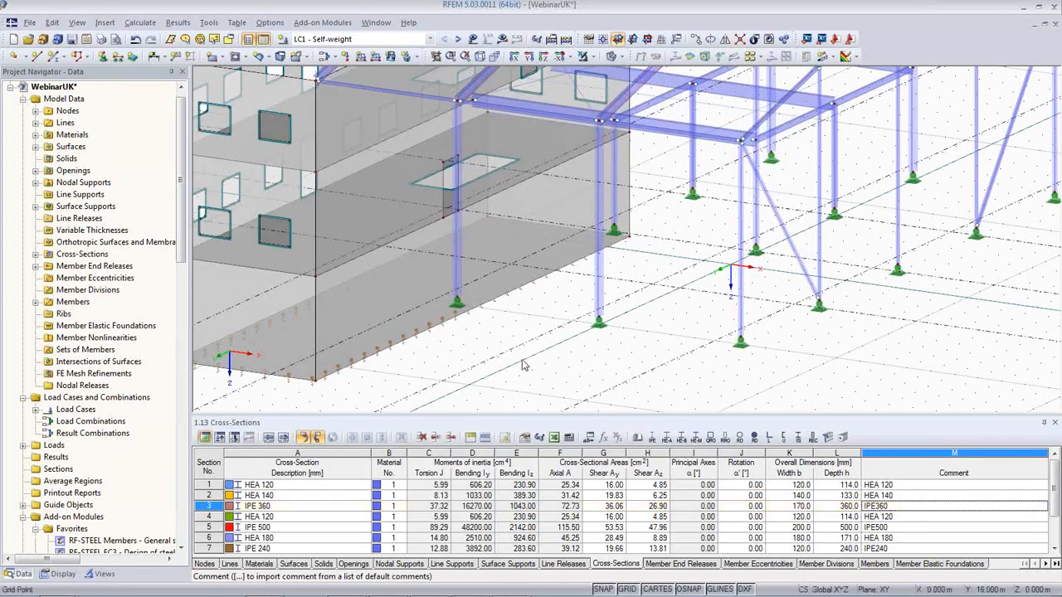
- Select all RD 30 roof bracing members through the cross-sections table and set their member type to Tension
{"action": "scroll", "coordinate": [524, 348], "scroll_direction": "down", "scroll_amount": 1}
{"action": "middle_click_drag", "start_coordinate": [558, 354], "coordinate": [521, 402], "text": "ctrl"}
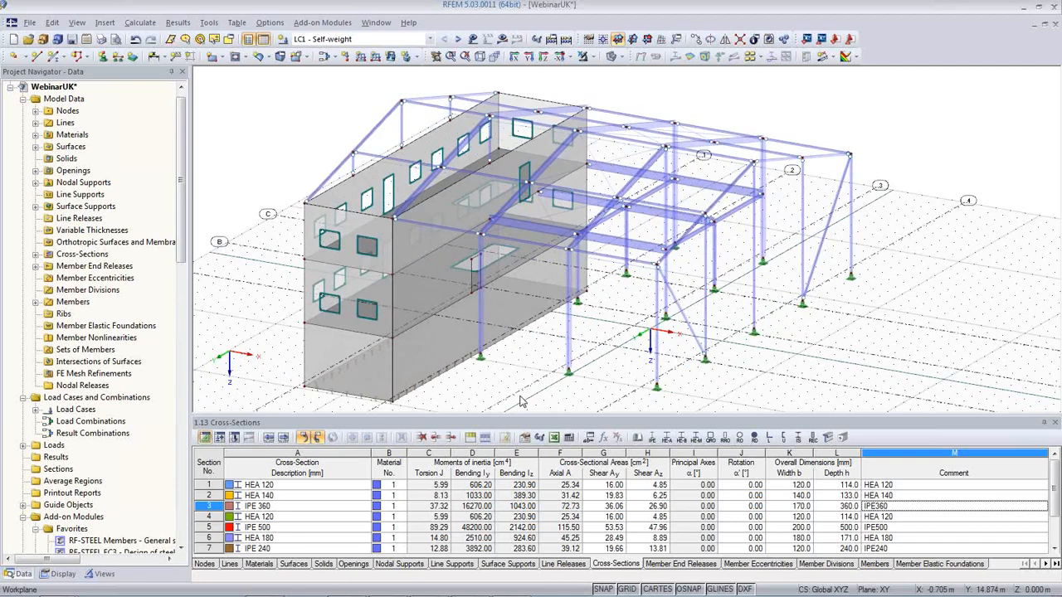
{"action": "middle_click_drag", "start_coordinate": [504, 383], "coordinate": [506, 368]}
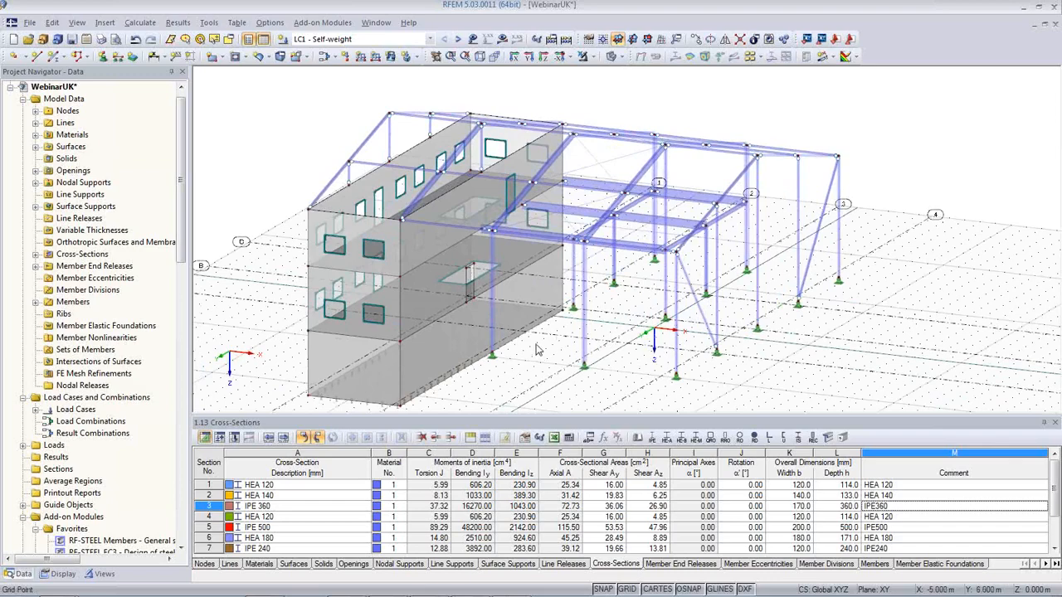
{"action": "middle_click_drag", "start_coordinate": [535, 345], "coordinate": [647, 277], "text": "ctrl"}
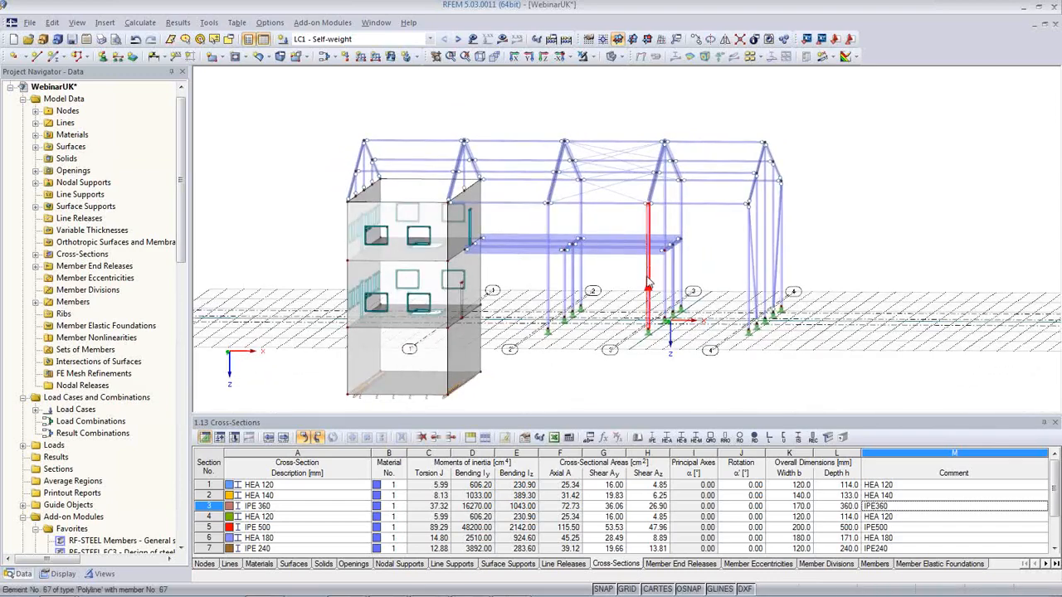
{"action": "left_click", "coordinate": [332, 526]}
{"action": "scroll", "coordinate": [332, 539], "scroll_direction": "down", "scroll_amount": 3}
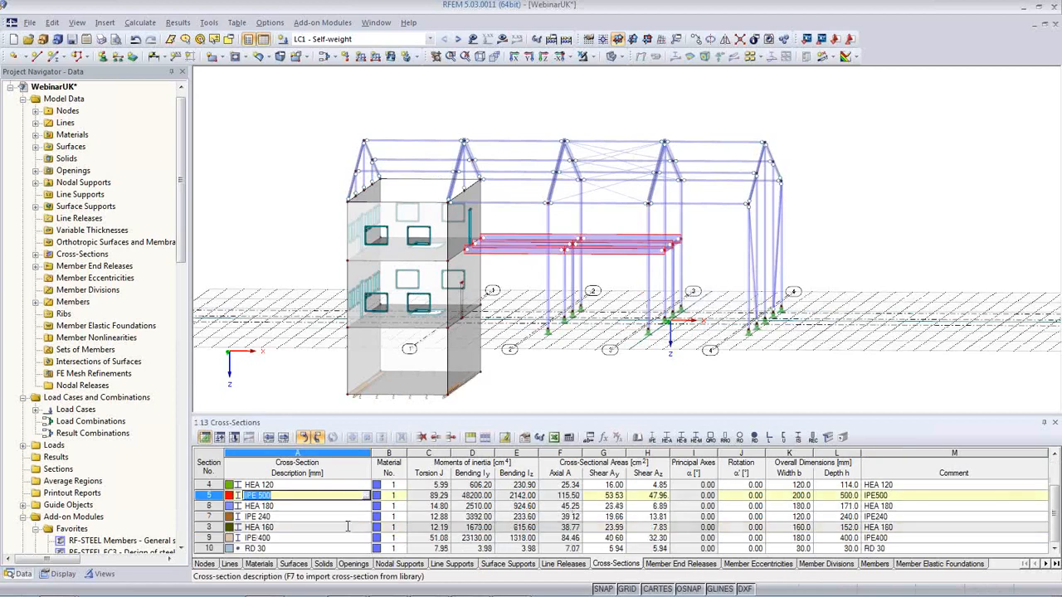
{"action": "left_click", "coordinate": [332, 546]}
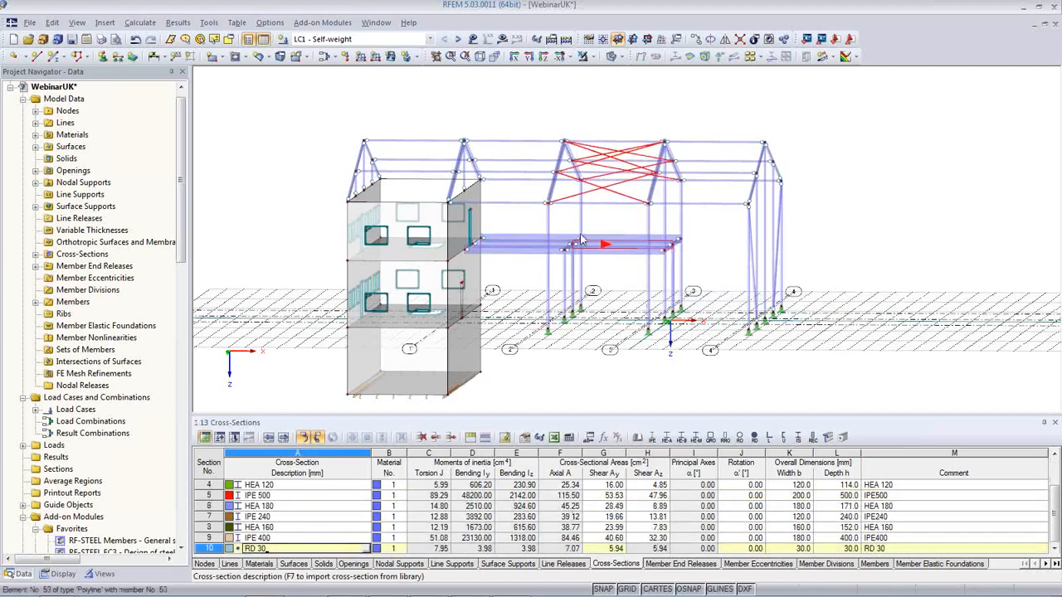
{"action": "double_click", "coordinate": [595, 201]}
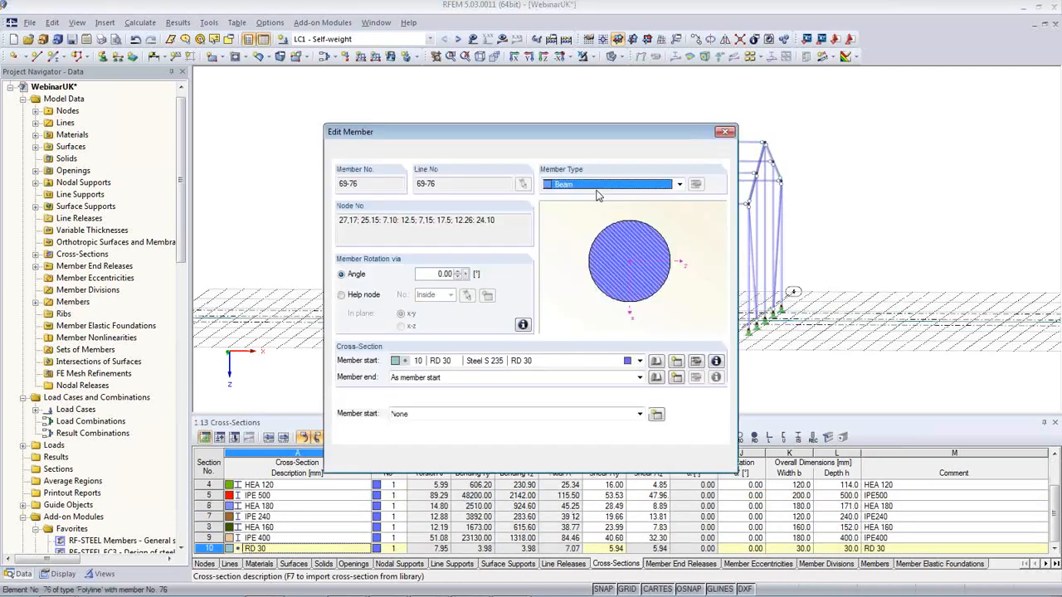
{"action": "left_click", "coordinate": [628, 188]}
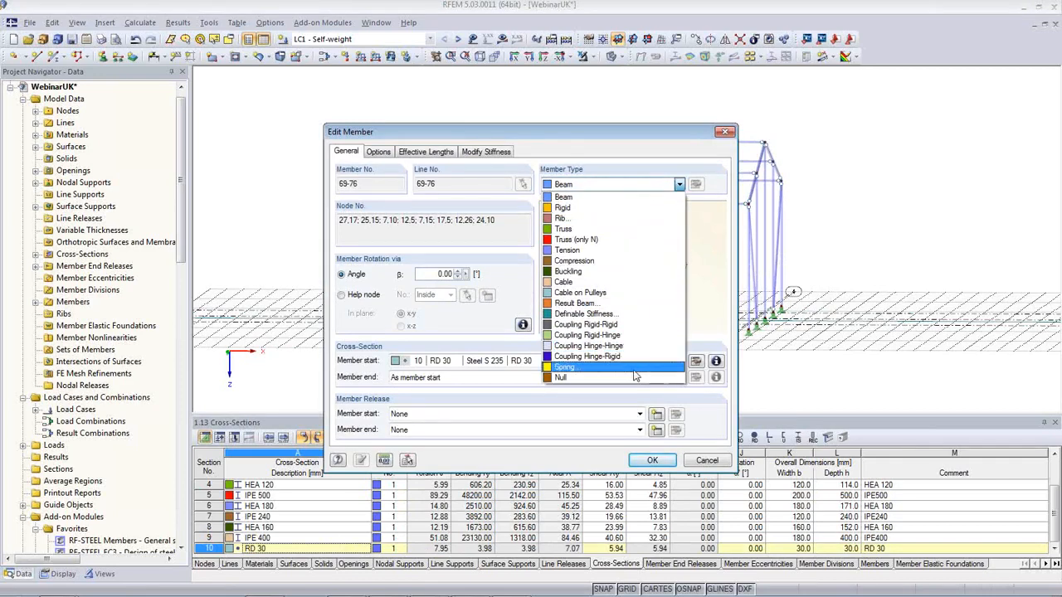
{"action": "left_click", "coordinate": [601, 250]}
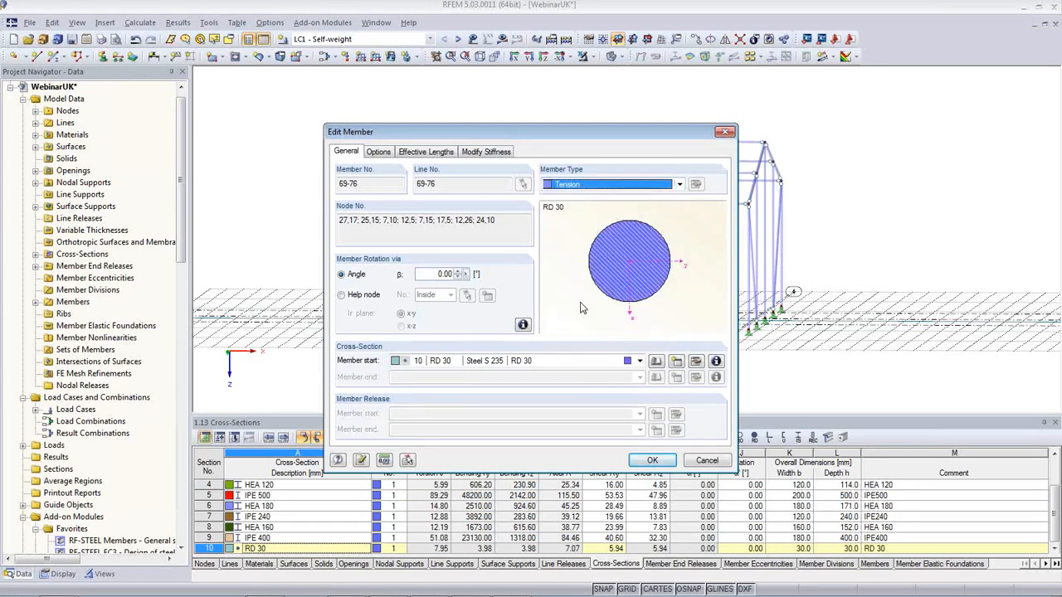
{"action": "left_click", "coordinate": [651, 463]}
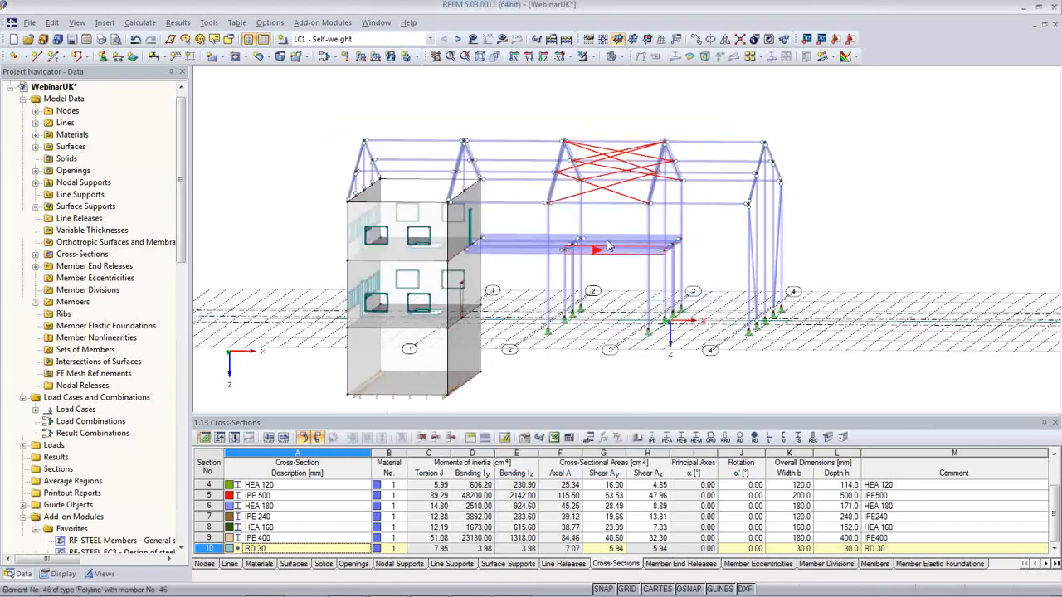
- Add line releases on all edge and opening lines 87-94 of the lower floor slab, releasing rotations φx, φy and φz
{"action": "middle_click_drag", "start_coordinate": [581, 301], "coordinate": [607, 282], "text": "ctrl"}
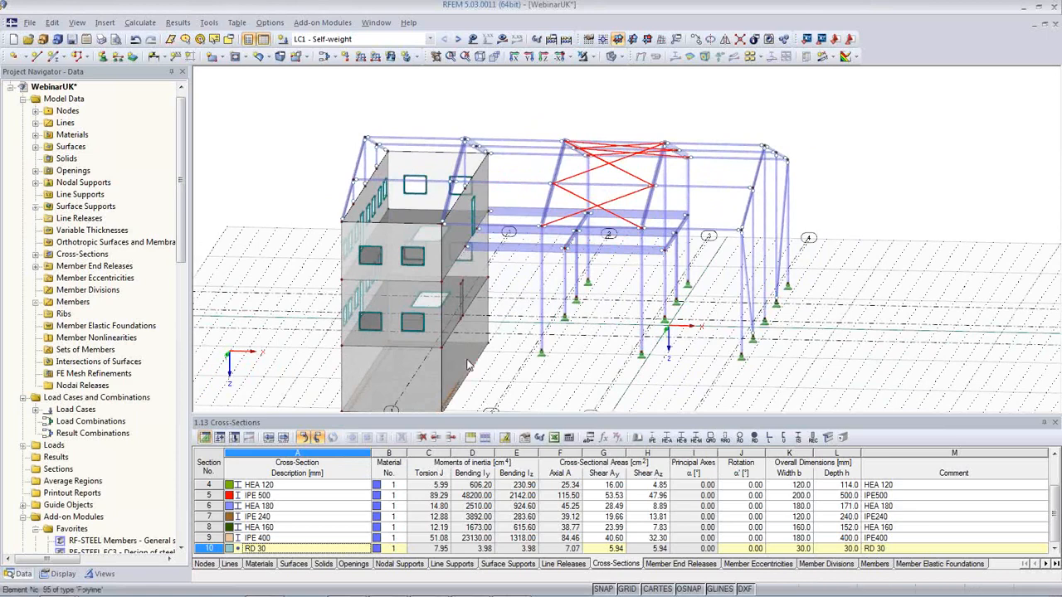
{"action": "left_click", "coordinate": [370, 329]}
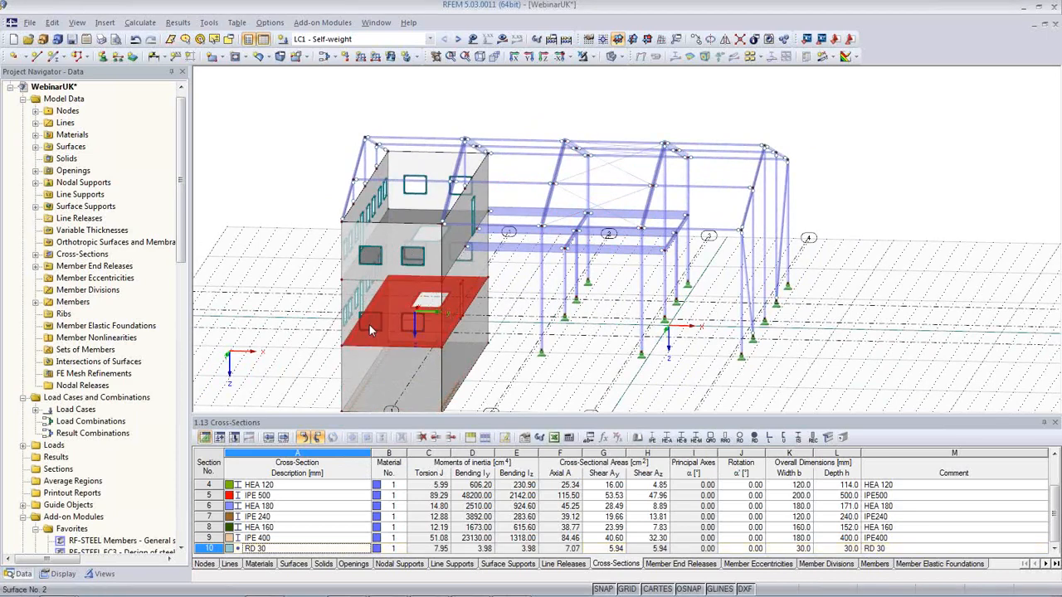
{"action": "double_click", "coordinate": [371, 329]}
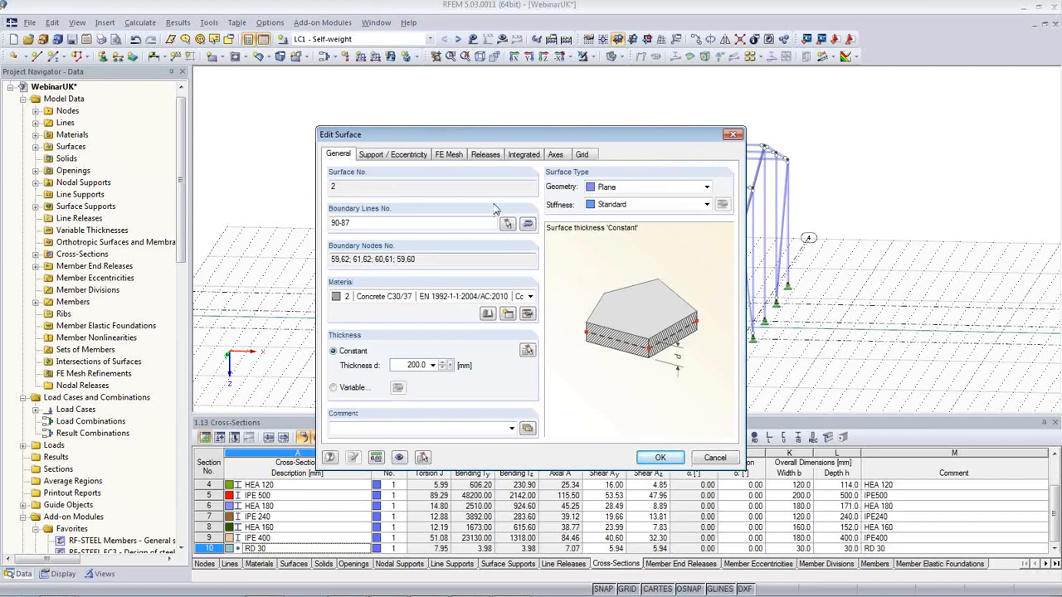
{"action": "left_click", "coordinate": [485, 156]}
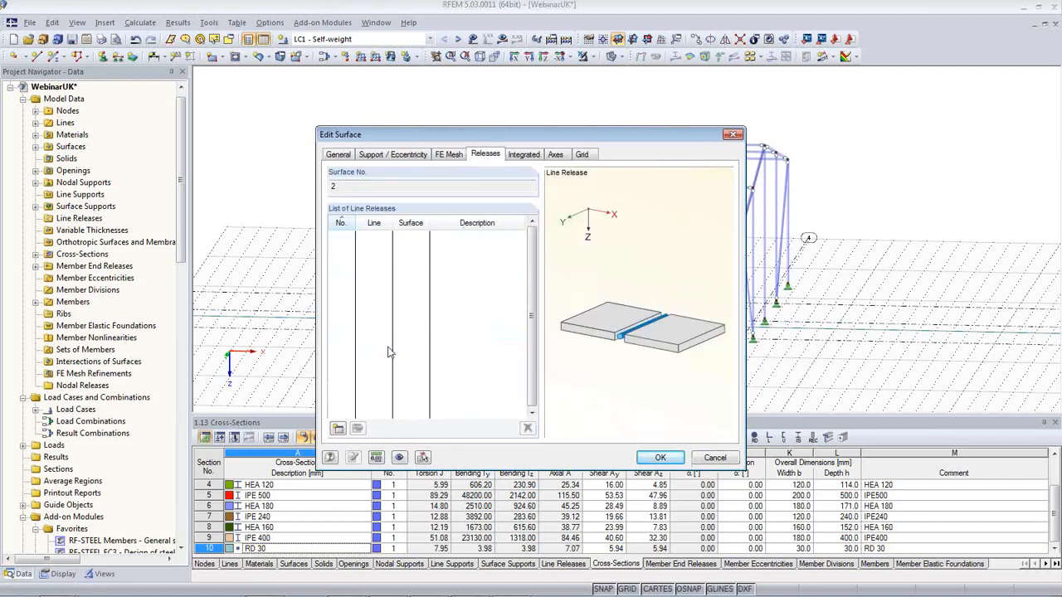
{"action": "left_click", "coordinate": [337, 428]}
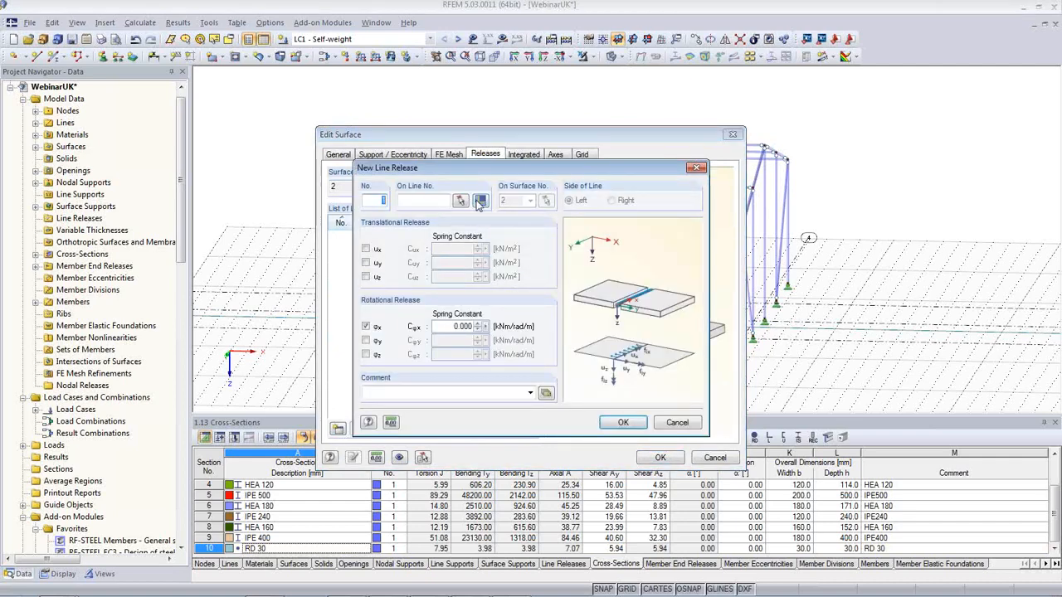
{"action": "left_click", "coordinate": [479, 201]}
{"action": "left_click", "coordinate": [366, 340]}
{"action": "left_click", "coordinate": [365, 354]}
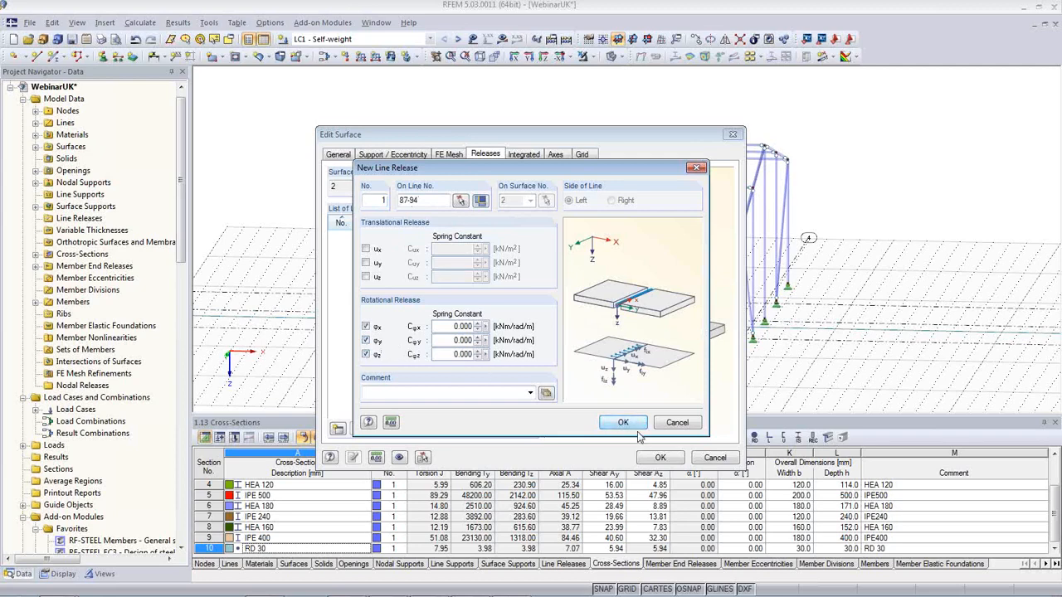
{"action": "left_click", "coordinate": [623, 422]}
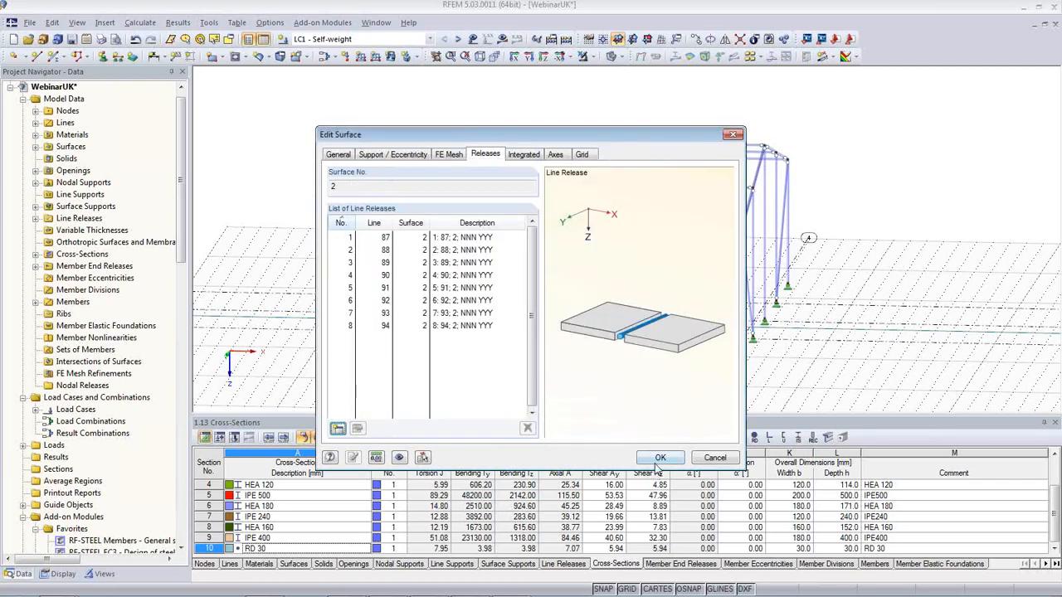
{"action": "left_click", "coordinate": [660, 457]}
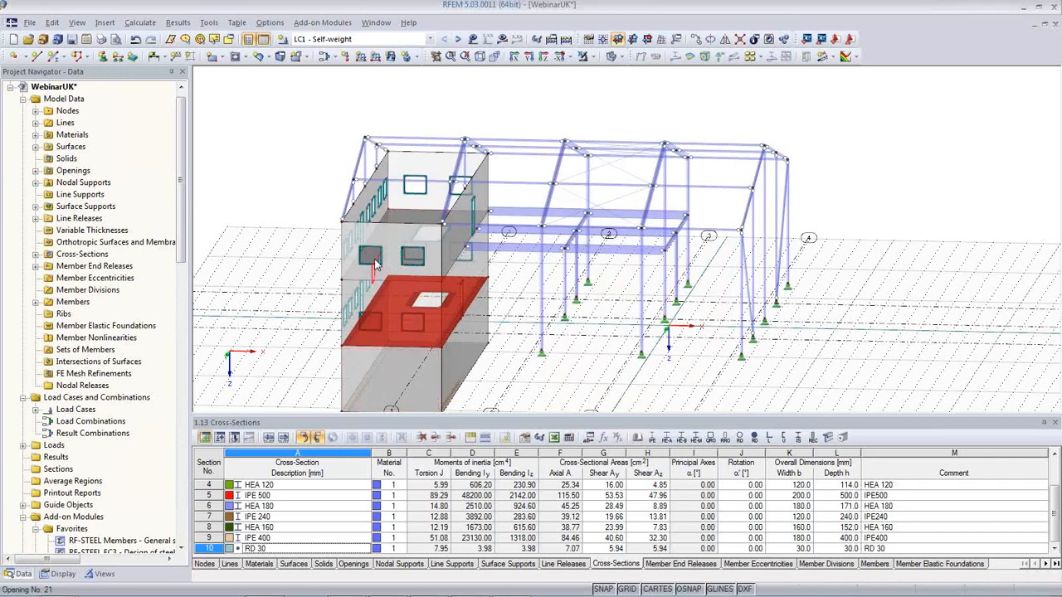
- Add line releases with φx, φy and φz freed on lines 79-86 of the upper floor slab
{"action": "double_click", "coordinate": [375, 262]}
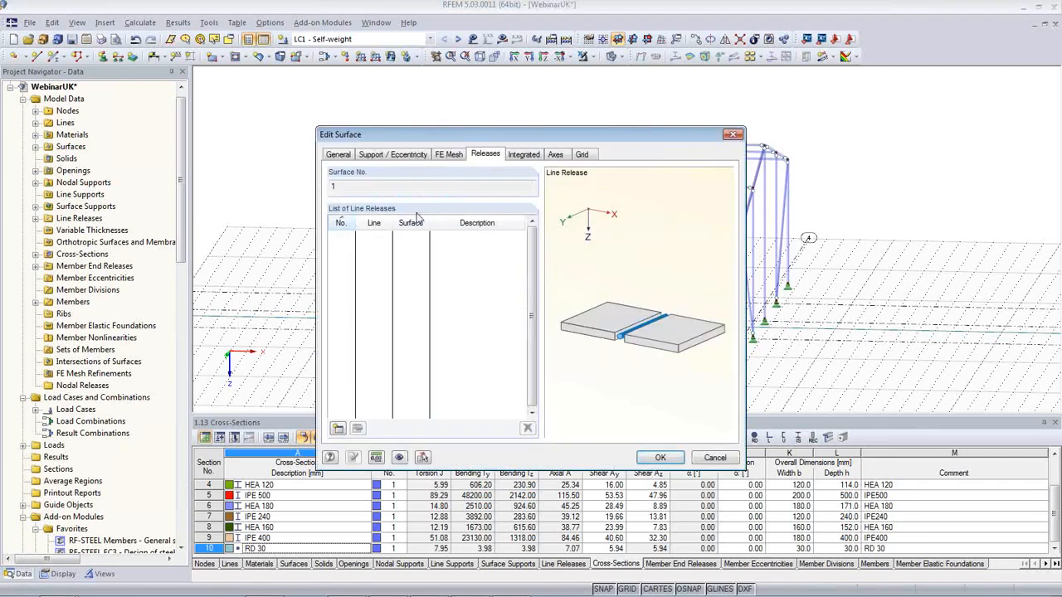
{"action": "left_click", "coordinate": [337, 429]}
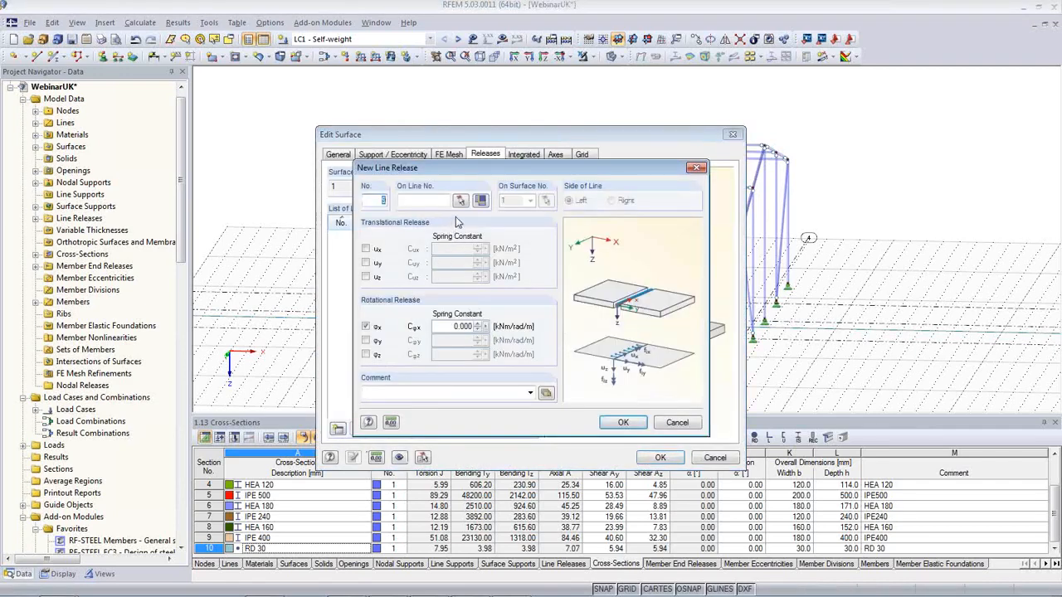
{"action": "left_click", "coordinate": [480, 200]}
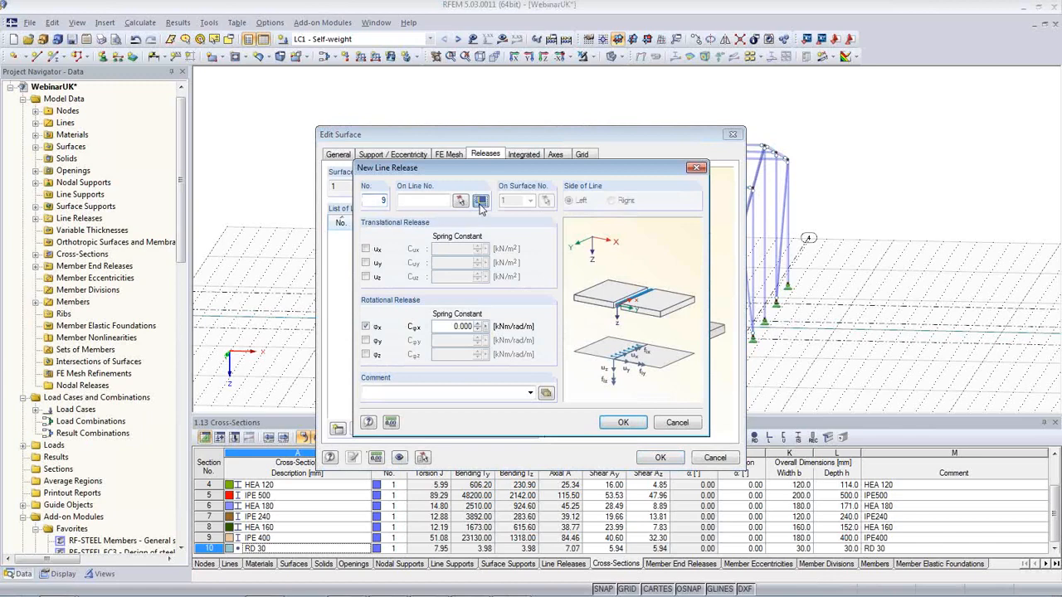
{"action": "left_click", "coordinate": [365, 340]}
{"action": "left_click", "coordinate": [365, 354]}
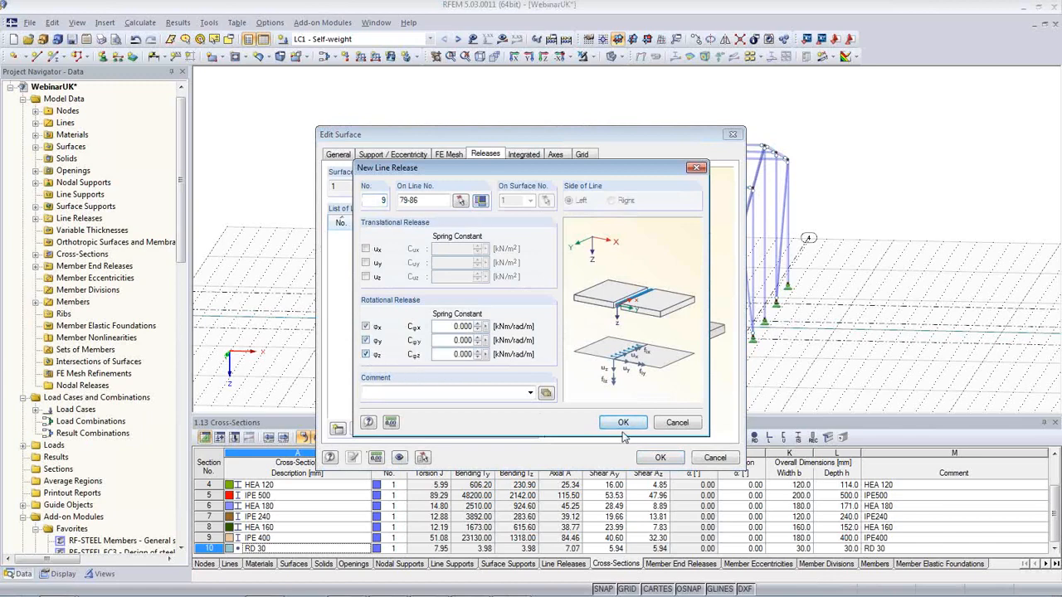
{"action": "left_click", "coordinate": [623, 424]}
{"action": "left_click", "coordinate": [661, 458]}
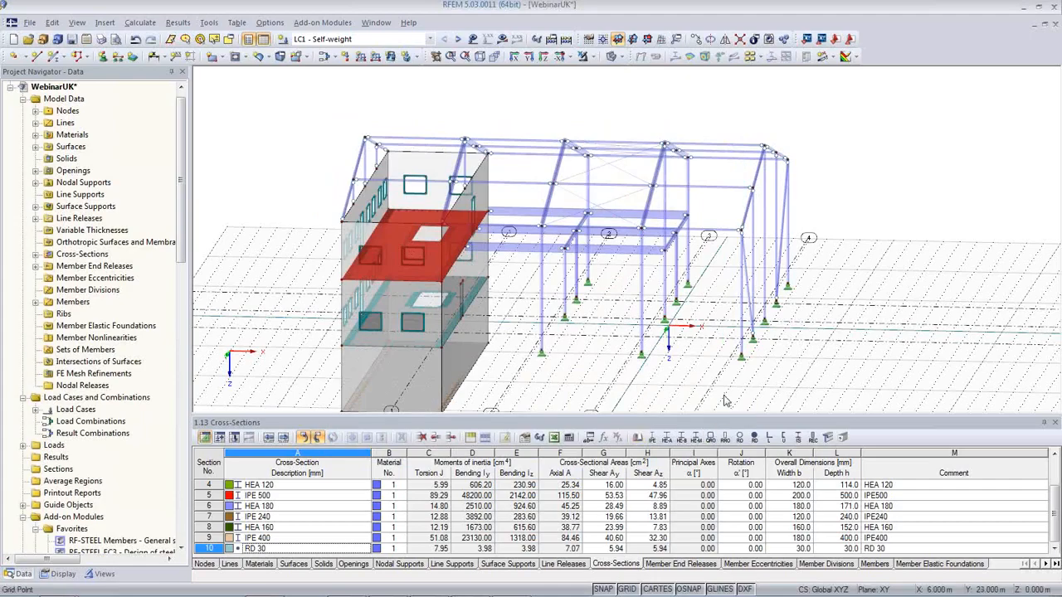
- Assign the existing Local member release to the member ends of the two HEA 180 columns 50 and 51 under the floor beams
{"action": "middle_click_drag", "start_coordinate": [707, 386], "coordinate": [565, 423], "text": "ctrl"}
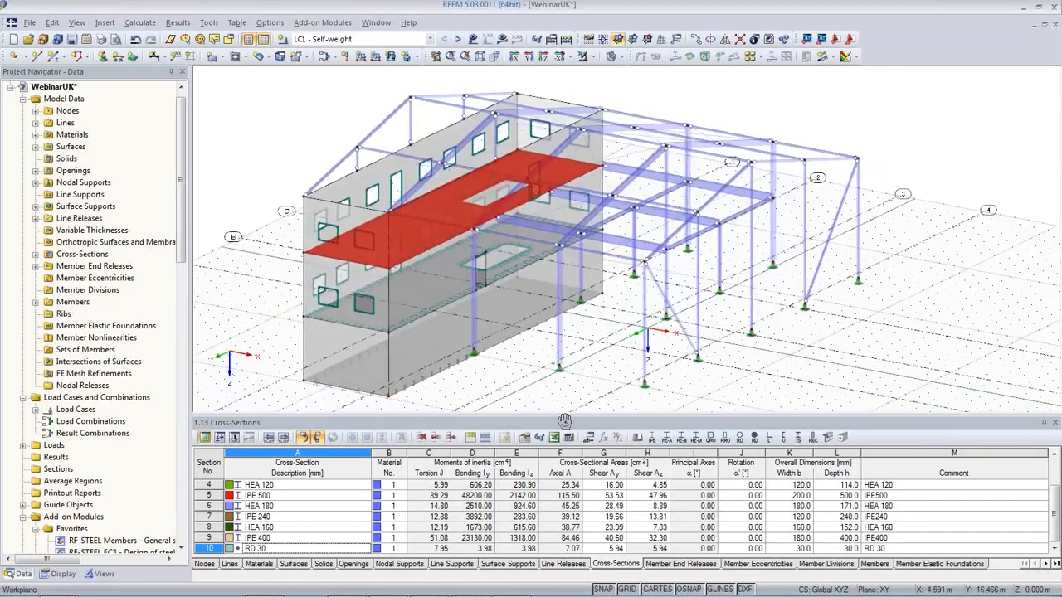
{"action": "scroll", "coordinate": [586, 396], "scroll_direction": "up", "scroll_amount": 5}
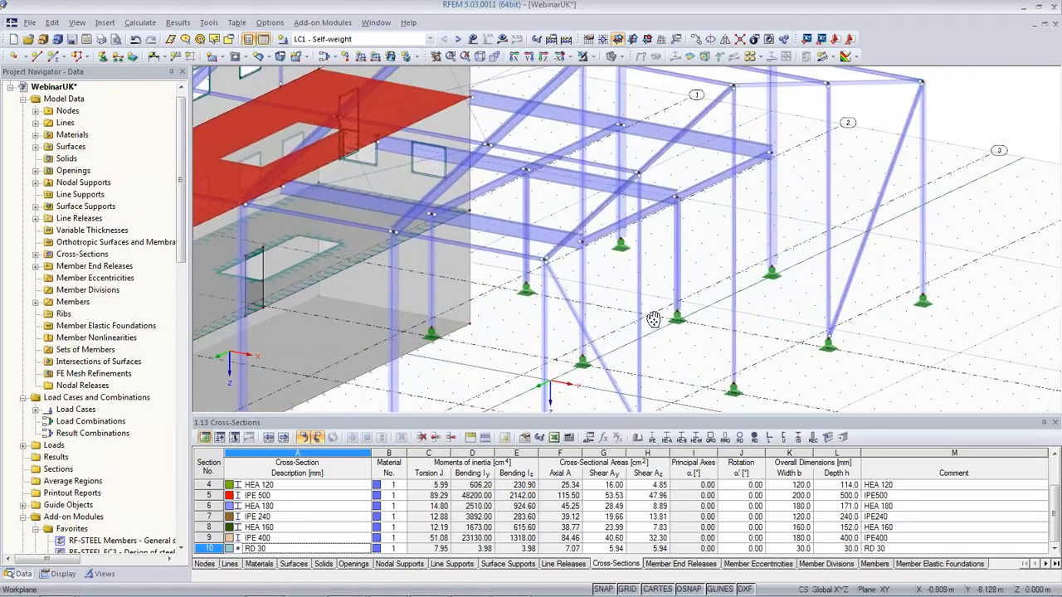
{"action": "scroll", "coordinate": [684, 264], "scroll_direction": "up", "scroll_amount": 5}
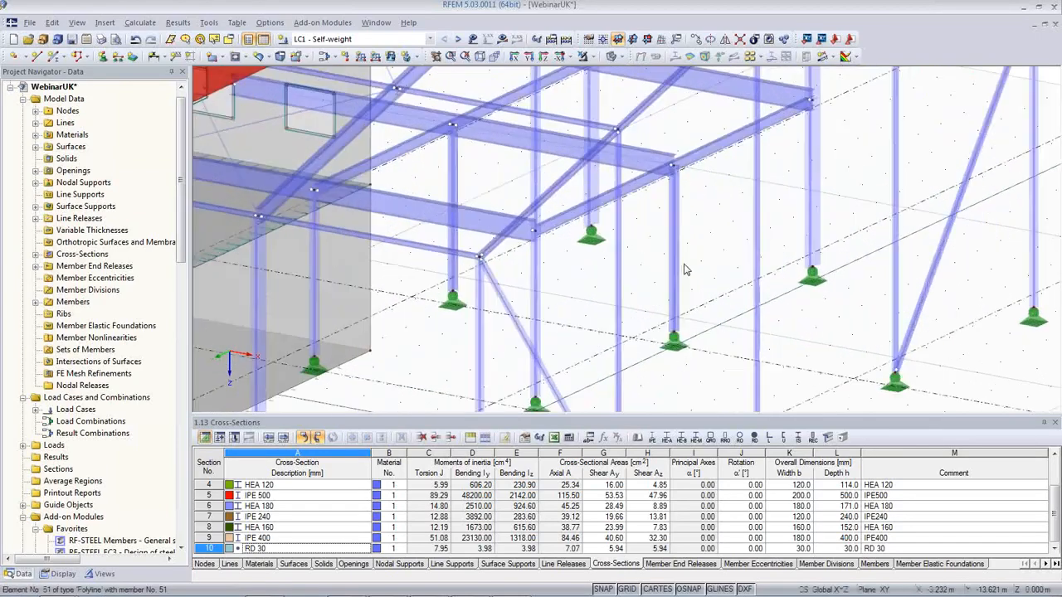
{"action": "middle_click_drag", "start_coordinate": [651, 191], "coordinate": [636, 388]}
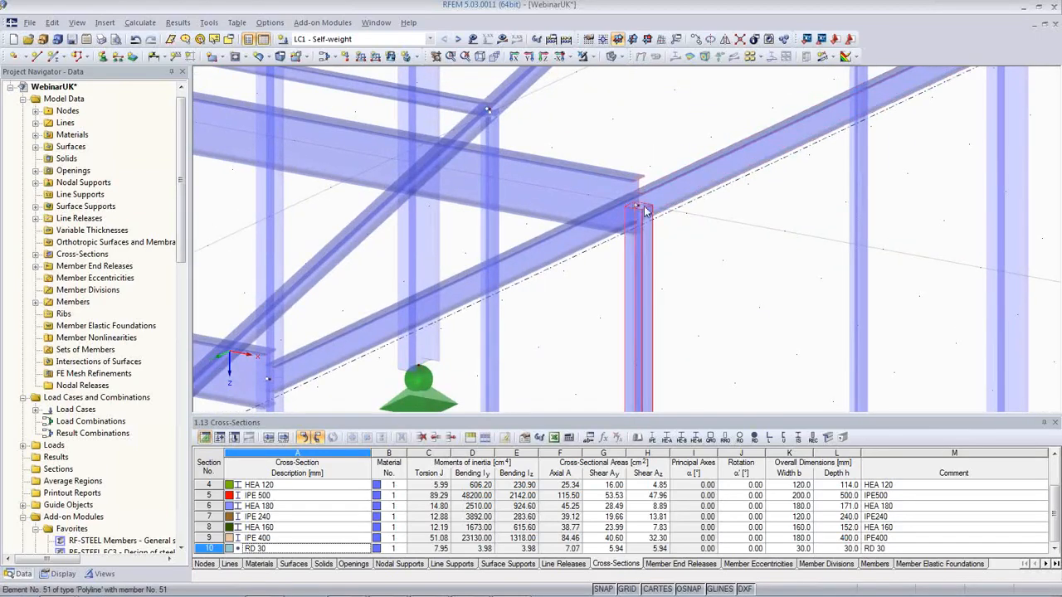
{"action": "scroll", "coordinate": [631, 273], "scroll_direction": "down", "scroll_amount": 3}
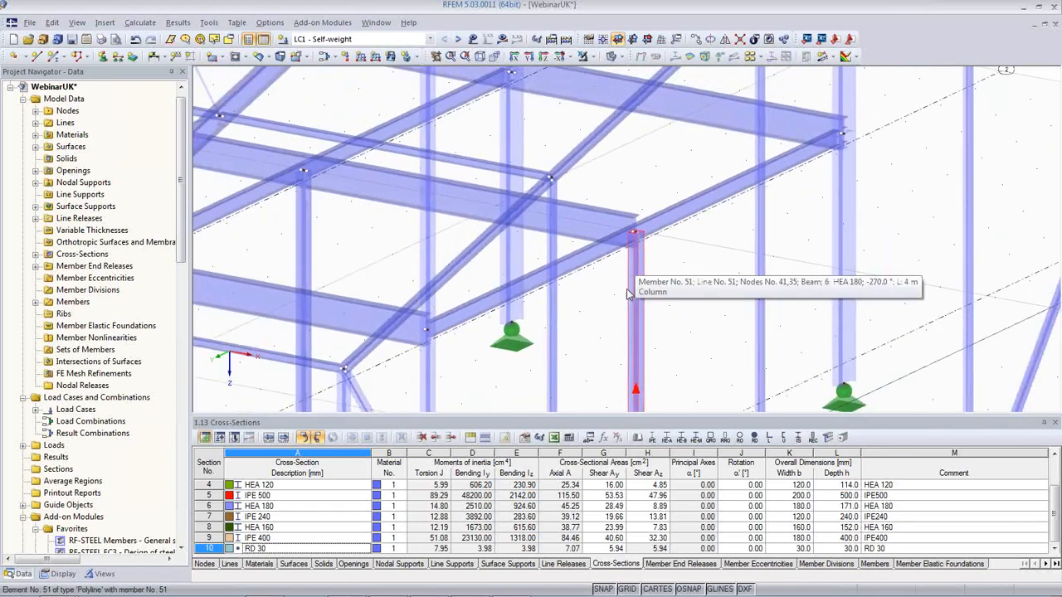
{"action": "scroll", "coordinate": [628, 290], "scroll_direction": "down", "scroll_amount": 2}
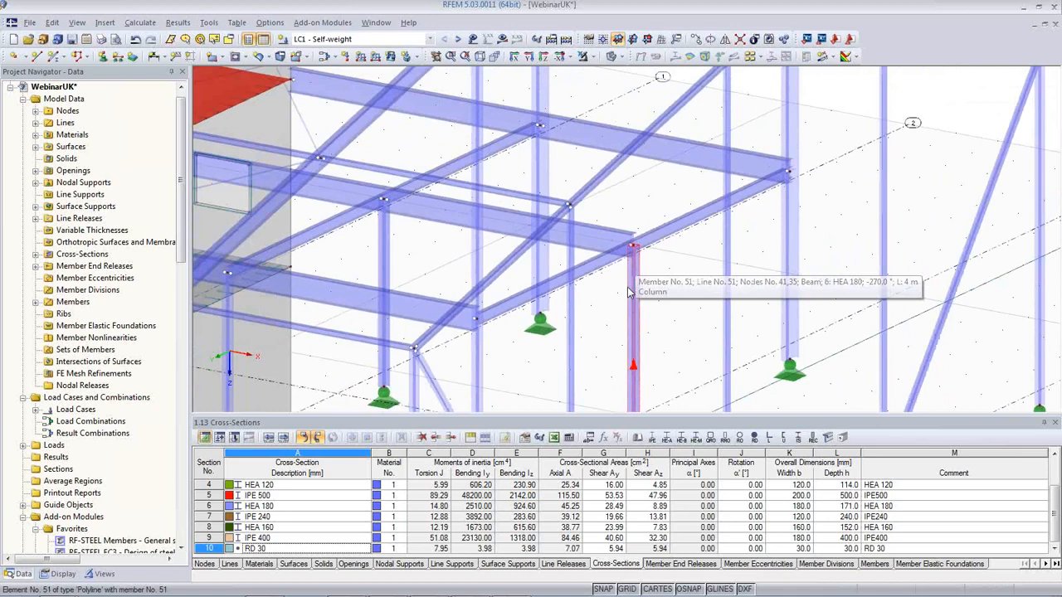
{"action": "left_click", "coordinate": [631, 290]}
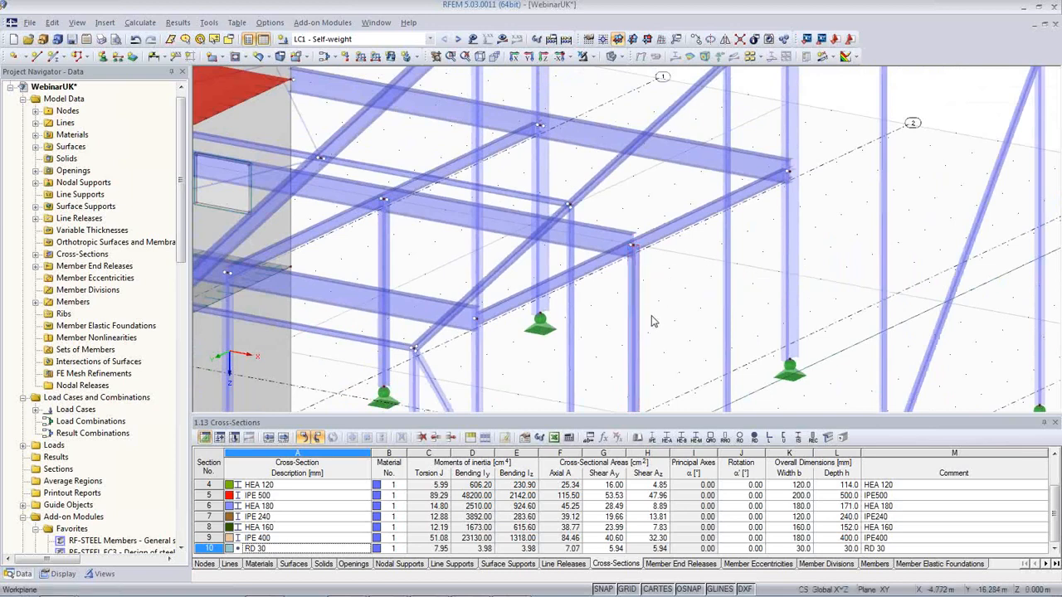
{"action": "double_click", "coordinate": [387, 254], "text": "ctrl"}
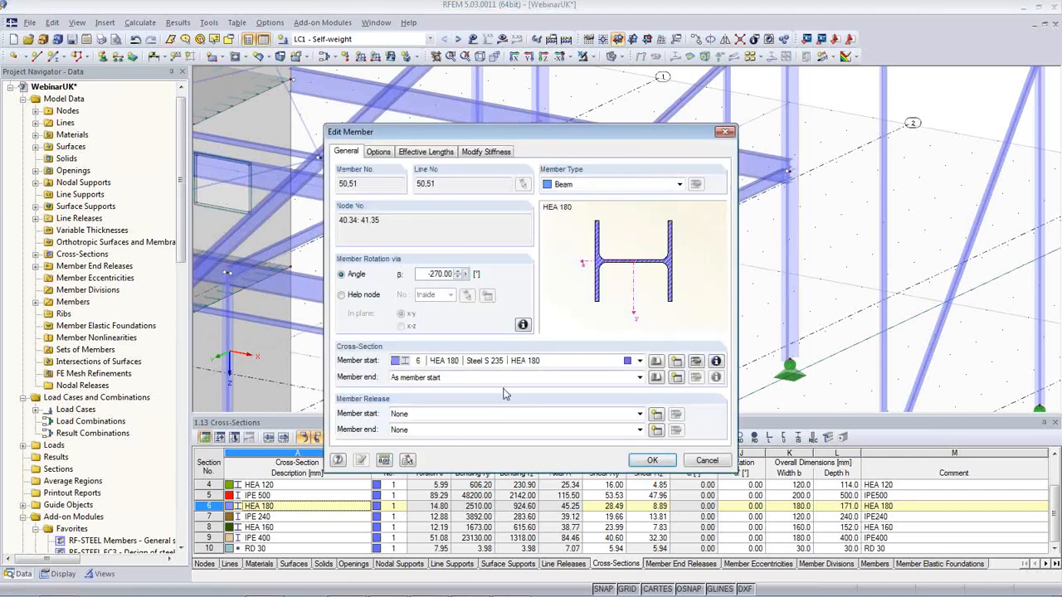
{"action": "left_click", "coordinate": [515, 431]}
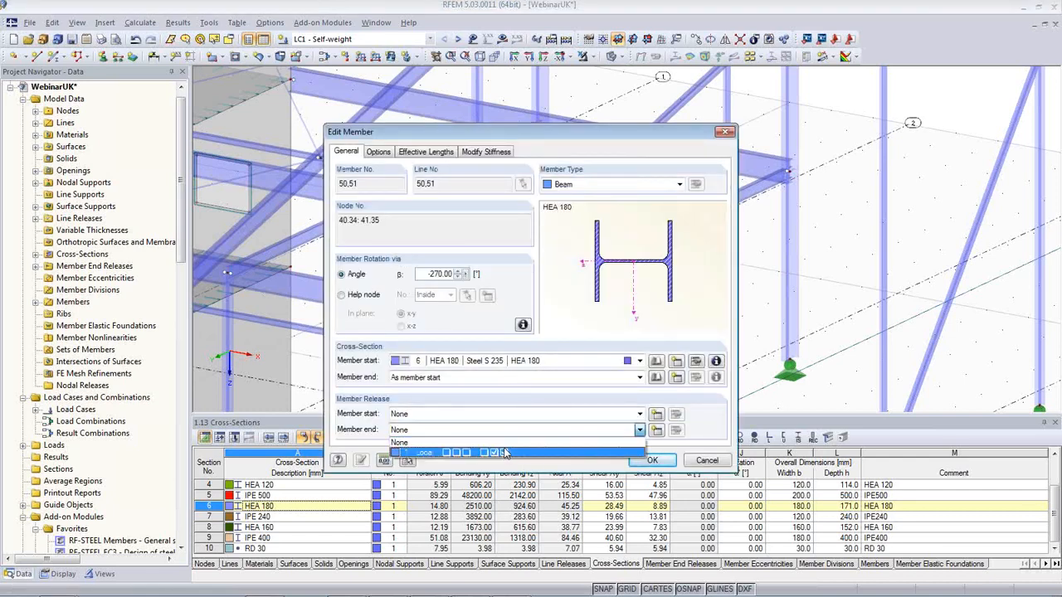
{"action": "left_click", "coordinate": [515, 458]}
{"action": "left_click", "coordinate": [652, 460]}
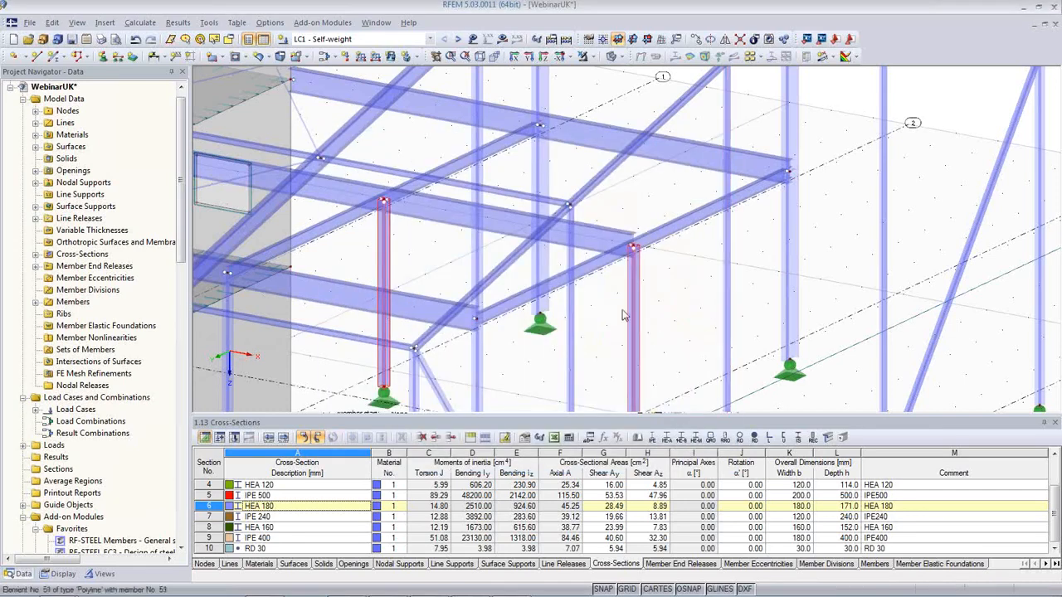
- Assign the existing Local member release to the member start of IPE 240 floor beam 54
{"action": "scroll", "coordinate": [604, 334], "scroll_direction": "down", "scroll_amount": 5}
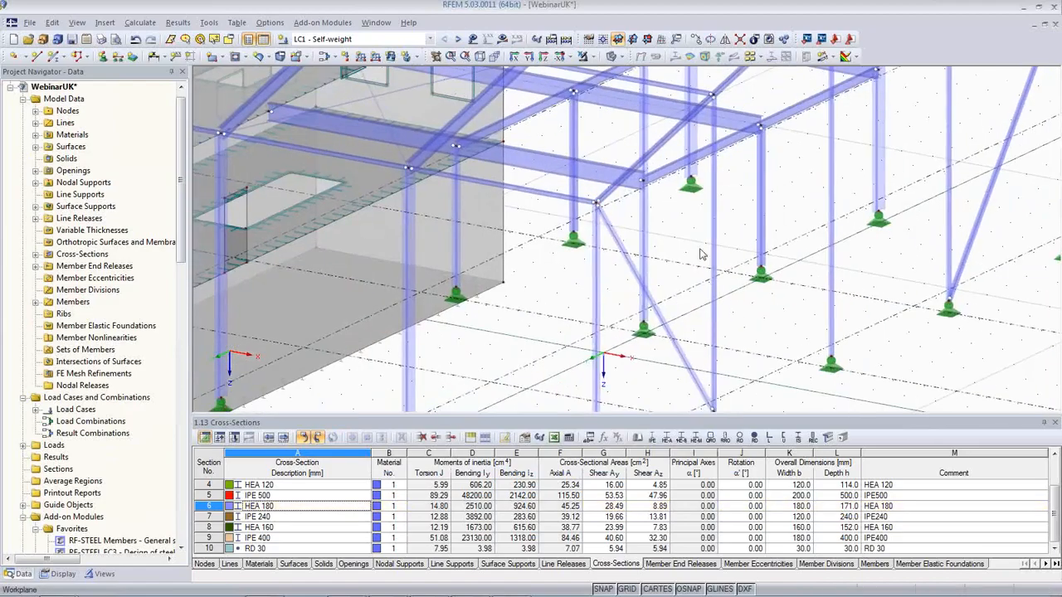
{"action": "left_click", "coordinate": [642, 332]}
{"action": "middle_click_drag", "start_coordinate": [642, 332], "coordinate": [622, 310], "text": "ctrl"}
{"action": "left_click", "coordinate": [509, 274]}
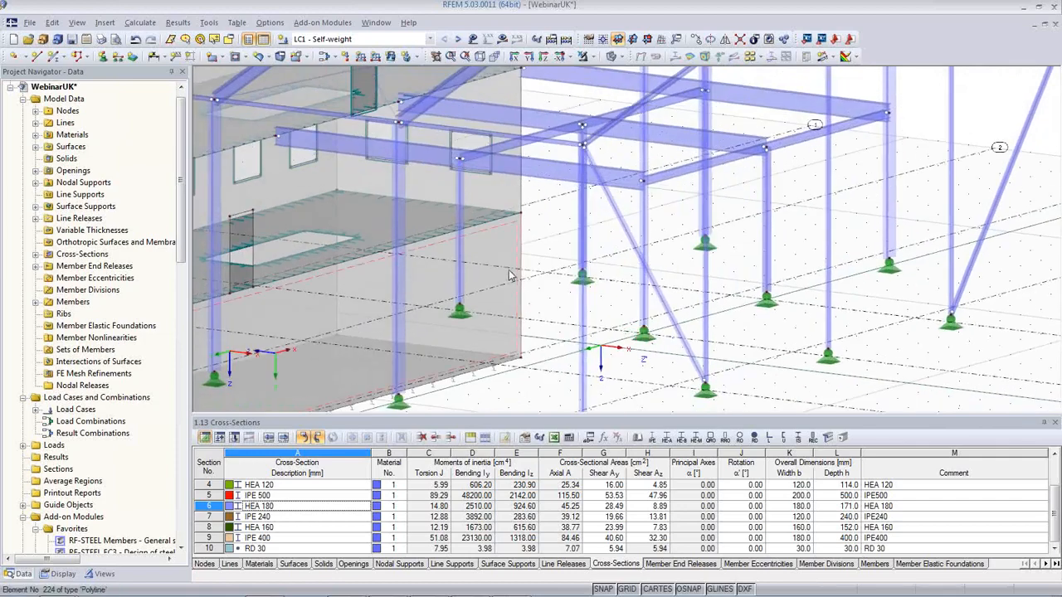
{"action": "middle_click_drag", "start_coordinate": [557, 257], "coordinate": [569, 299]}
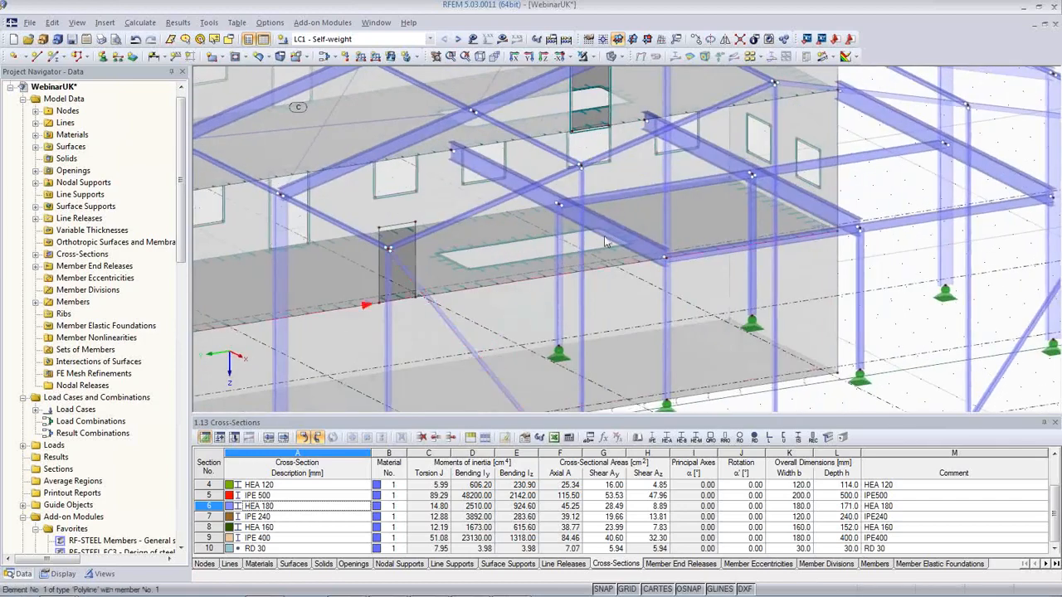
{"action": "left_click", "coordinate": [624, 196]}
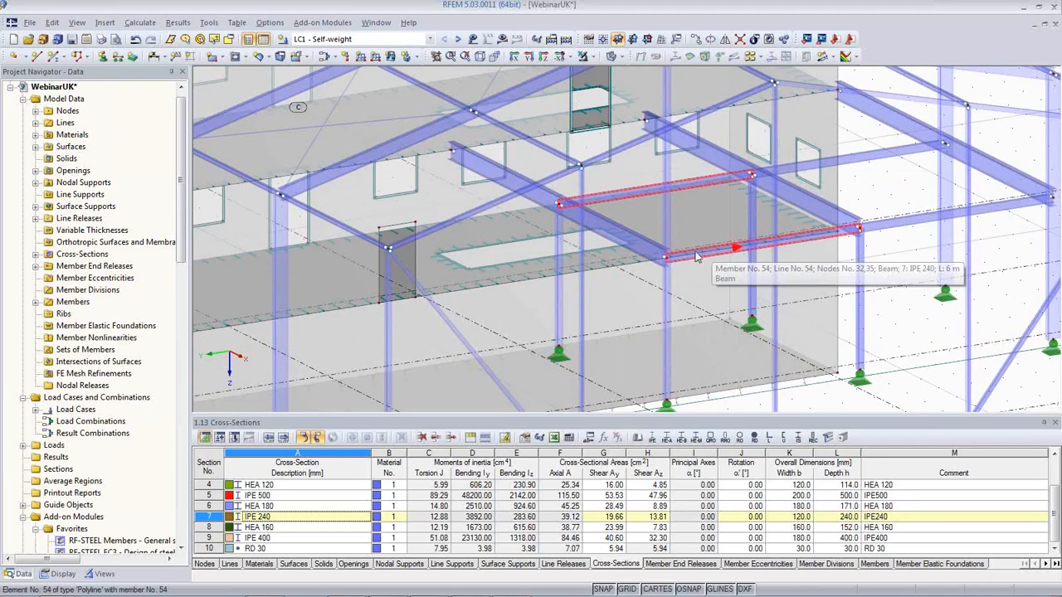
{"action": "double_click", "coordinate": [695, 257]}
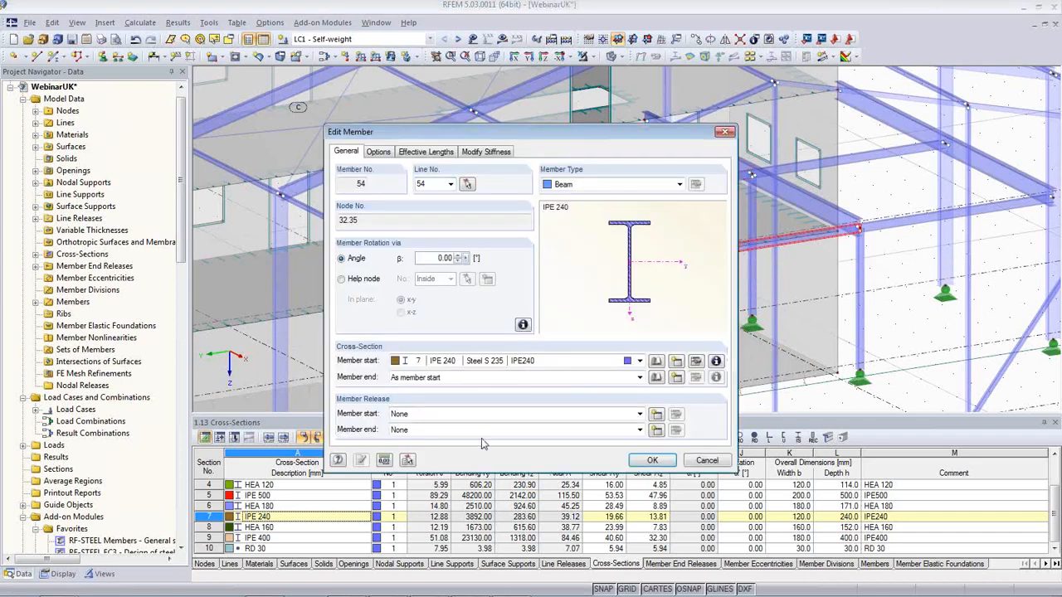
{"action": "left_click", "coordinate": [467, 421]}
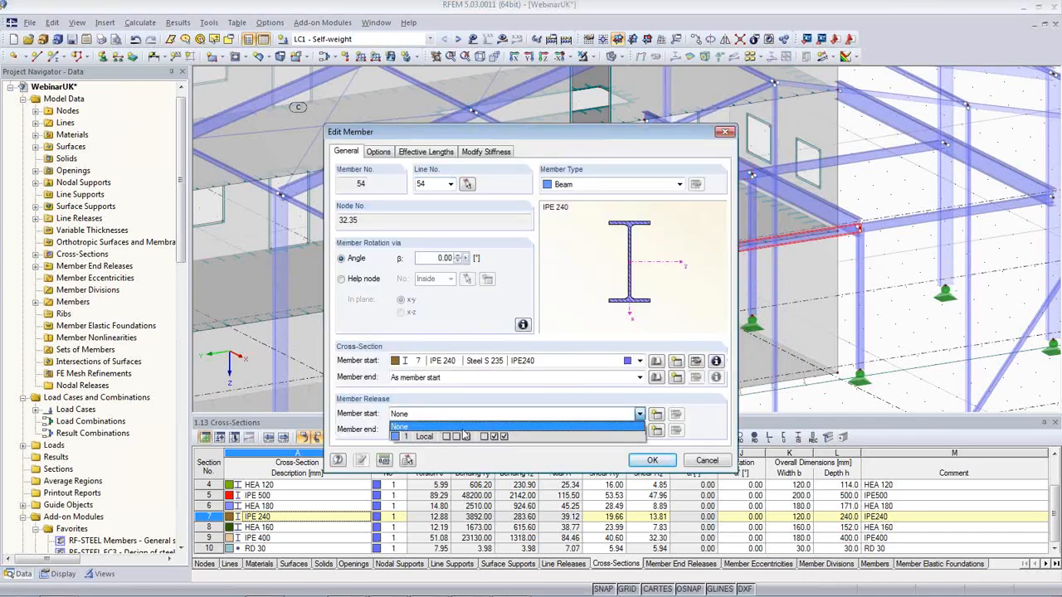
{"action": "left_click", "coordinate": [468, 447]}
{"action": "left_click", "coordinate": [642, 455]}
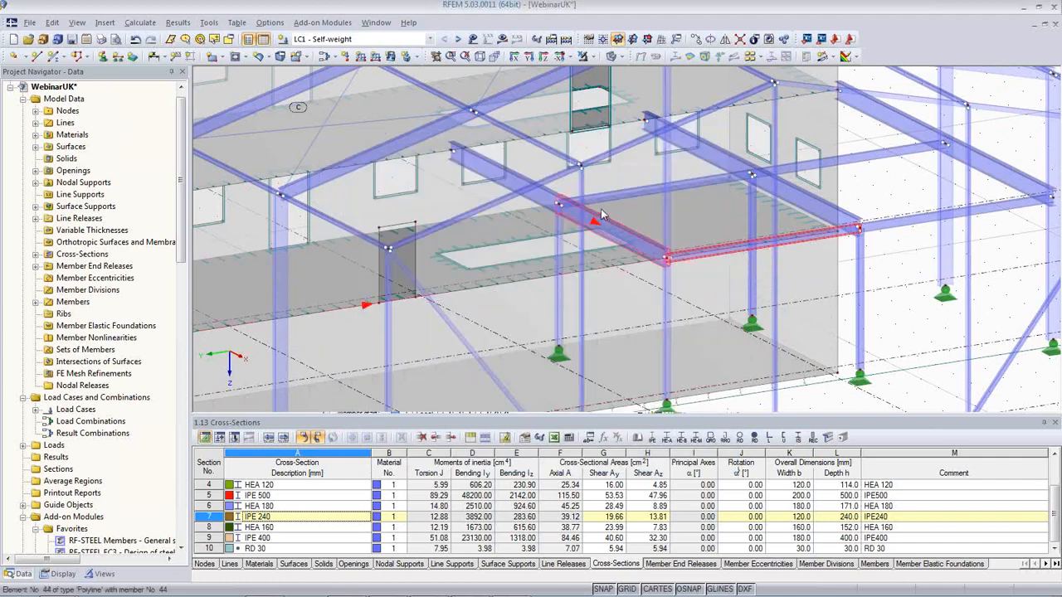
- Set the member start release of the parallel IPE 240 beam 52 to the existing Local release
{"action": "double_click", "coordinate": [626, 198]}
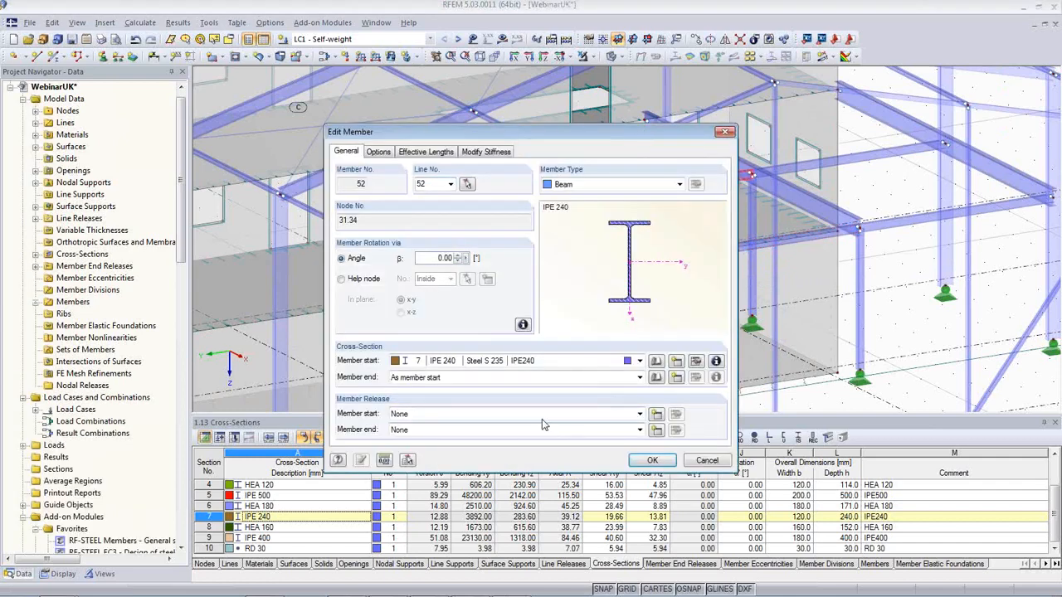
{"action": "left_click", "coordinate": [543, 415]}
{"action": "left_click", "coordinate": [535, 438]}
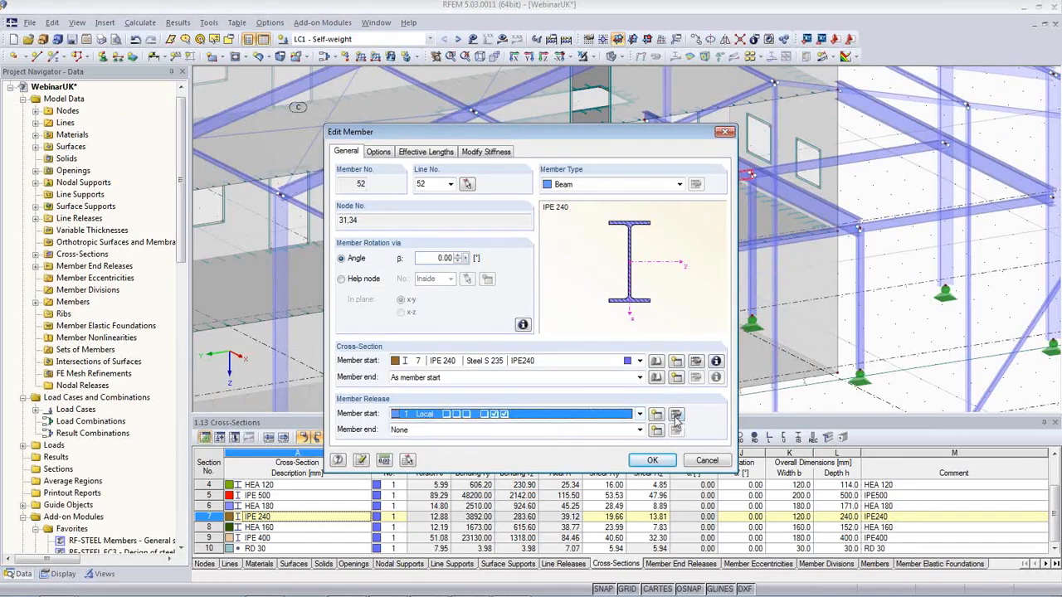
- Try a Partial activity nonlinearity for φz in the Local release and examine its yielding option, discarding the activity settings
{"action": "left_click", "coordinate": [675, 416]}
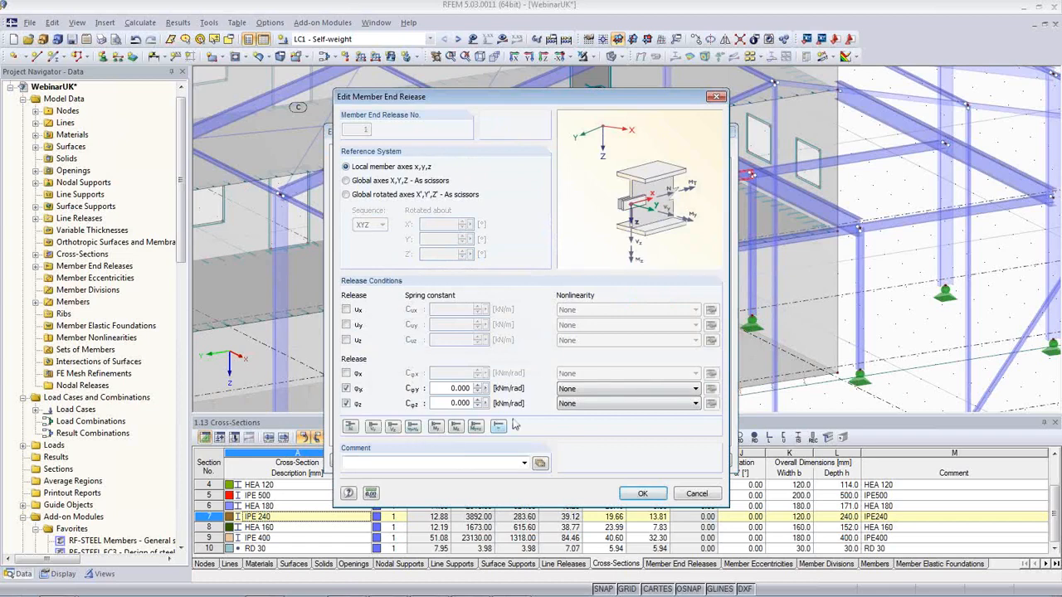
{"action": "left_click", "coordinate": [670, 404]}
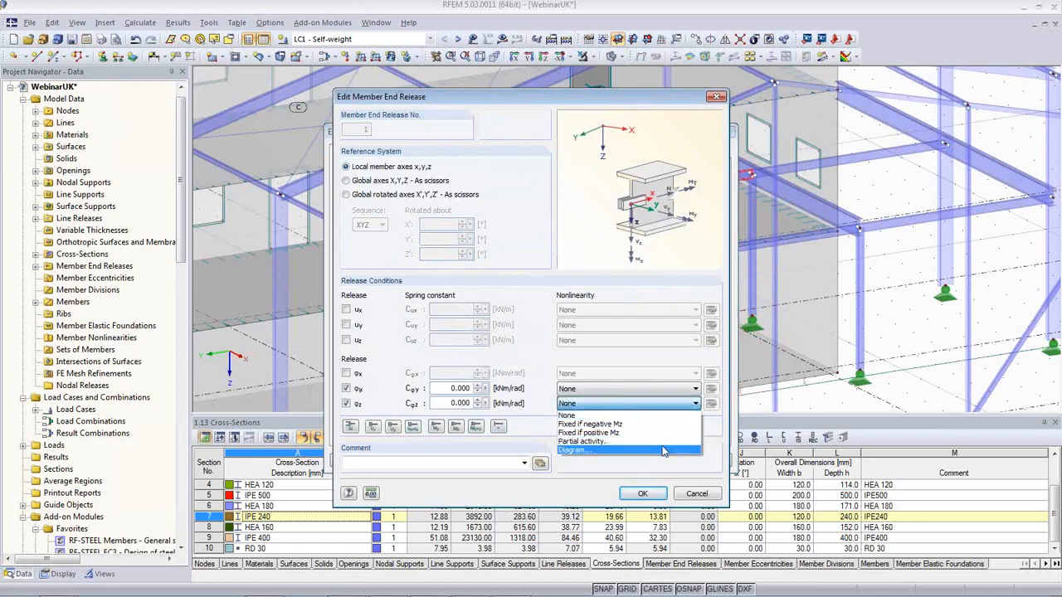
{"action": "left_click", "coordinate": [665, 441]}
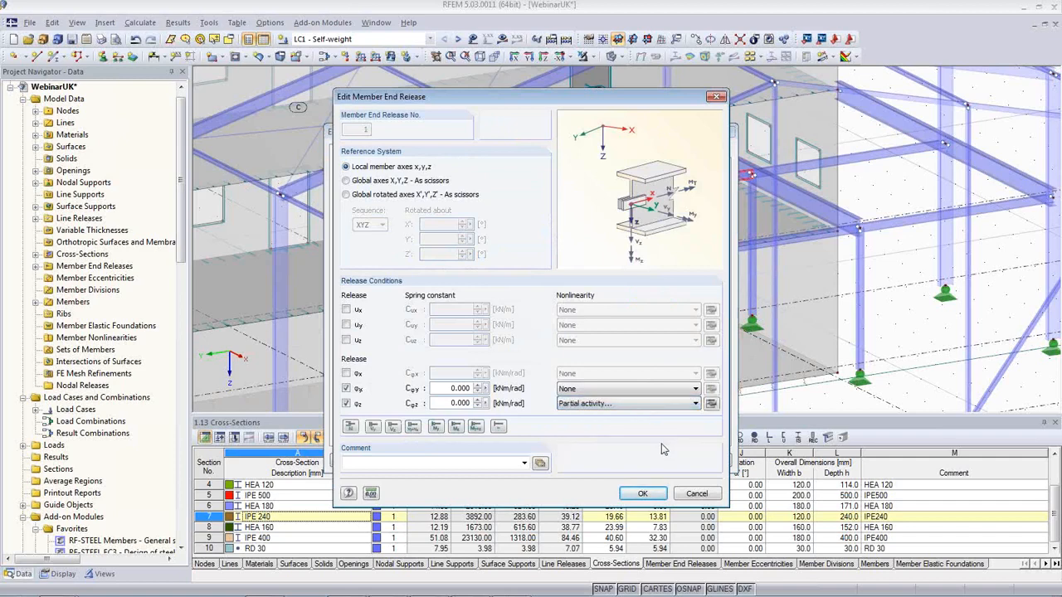
{"action": "left_click", "coordinate": [711, 403]}
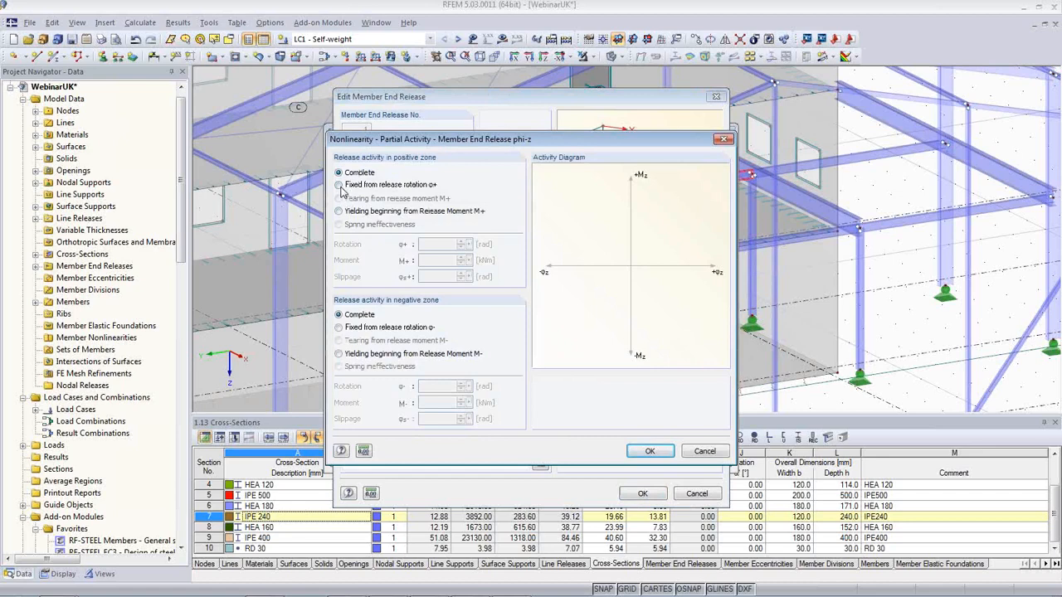
{"action": "left_click", "coordinate": [338, 211]}
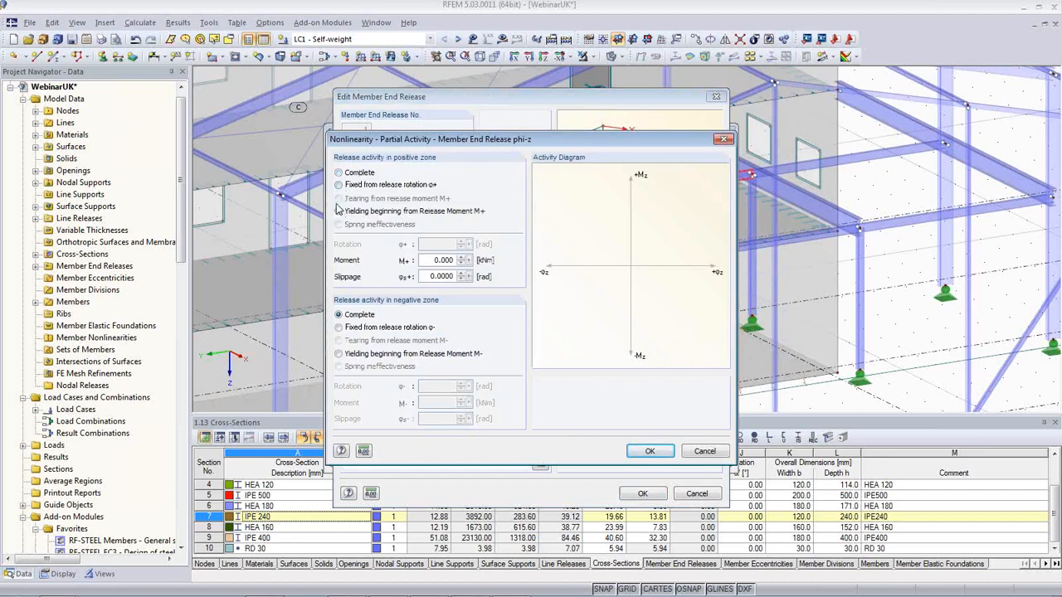
{"action": "left_click", "coordinate": [338, 171]}
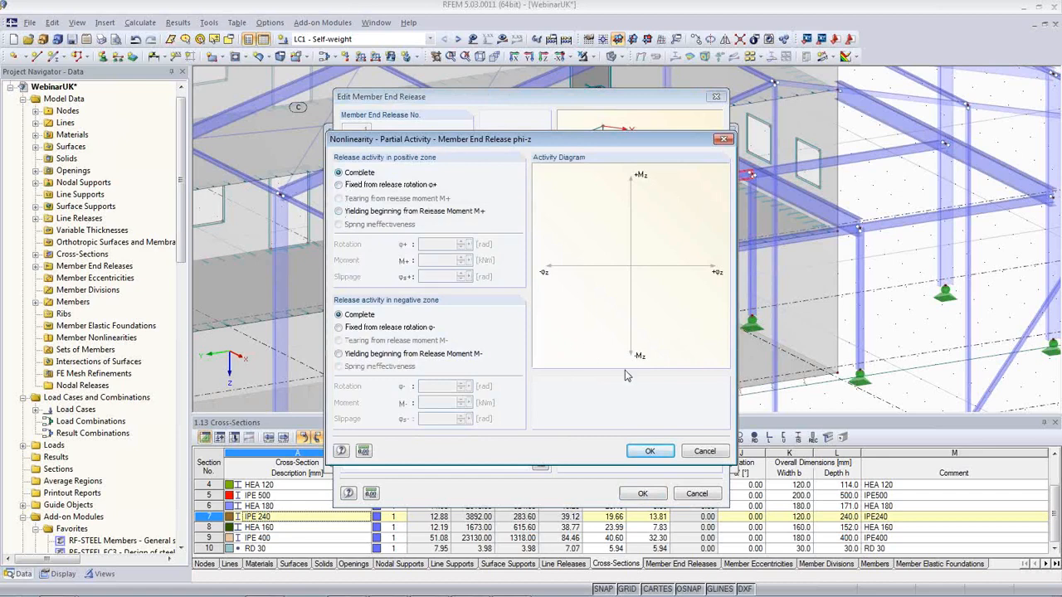
{"action": "left_click", "coordinate": [704, 452]}
- Reset the φz nonlinearity of the Local release to None and apply the release to beam 52
{"action": "left_click", "coordinate": [646, 405]}
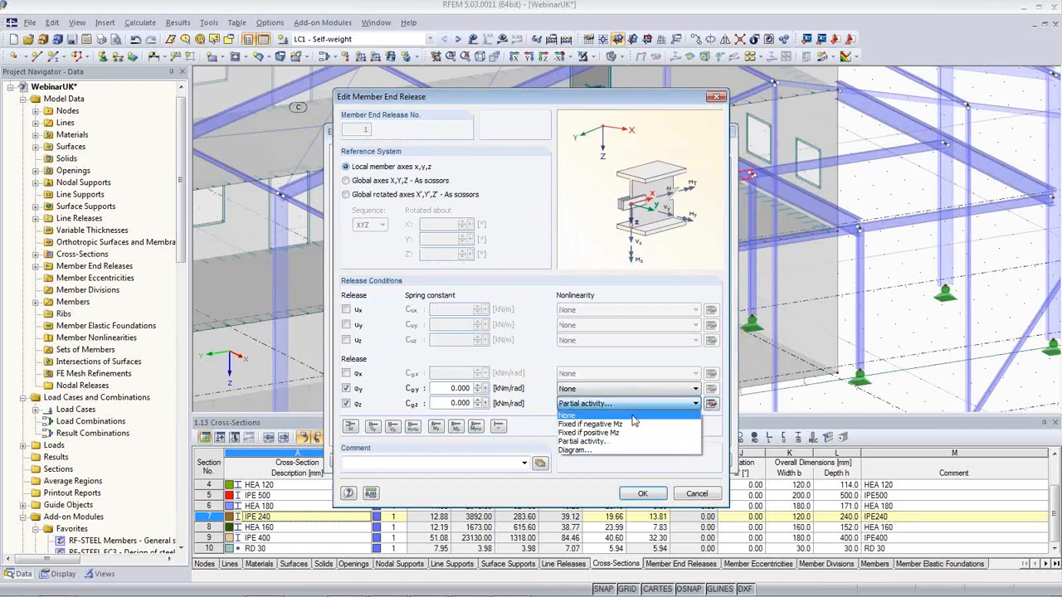
{"action": "left_click", "coordinate": [614, 412]}
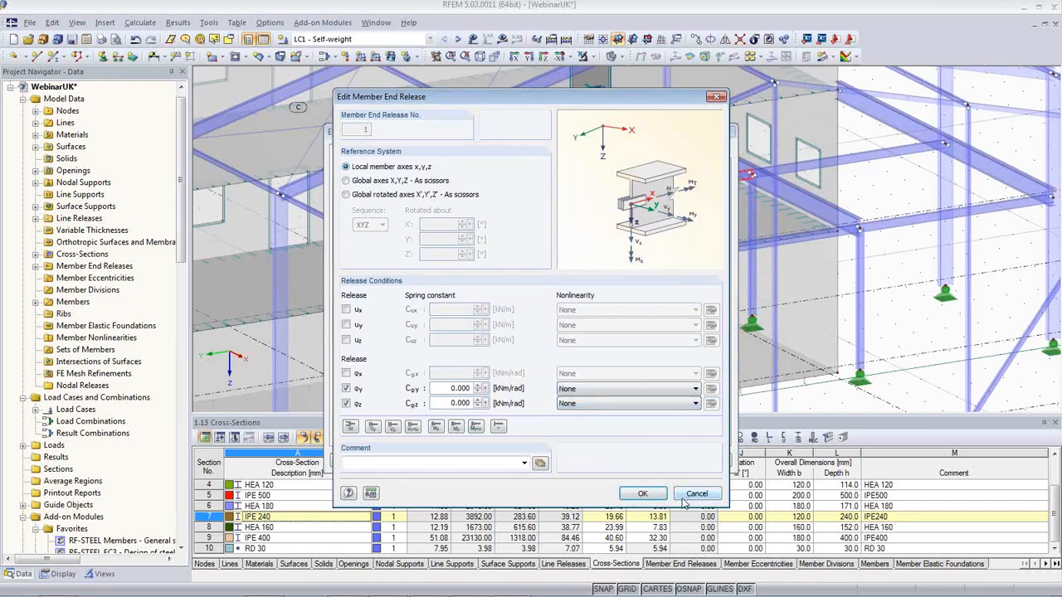
{"action": "left_click", "coordinate": [651, 496]}
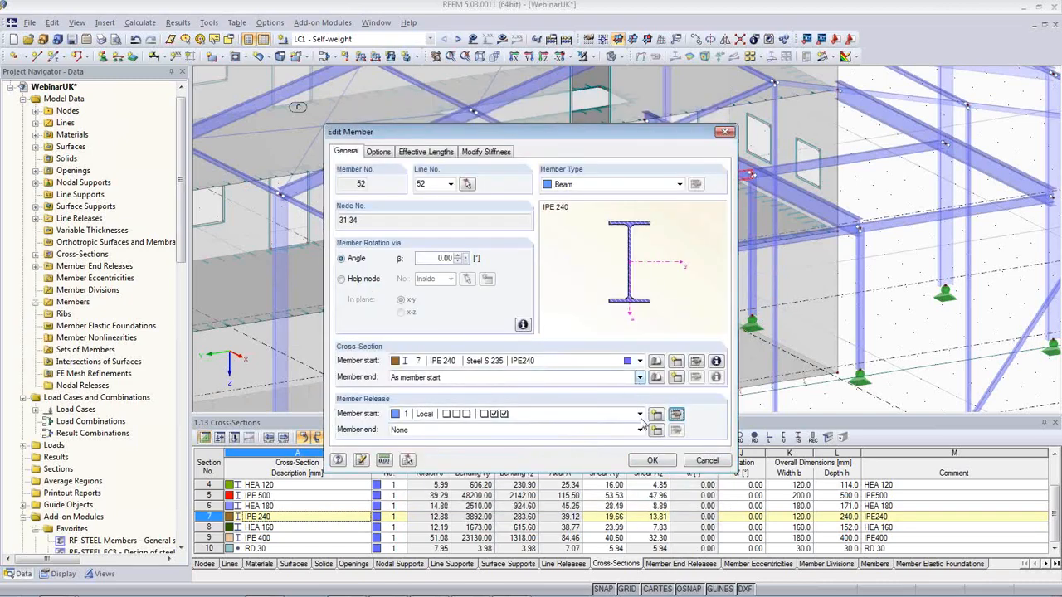
{"action": "left_click", "coordinate": [653, 461]}
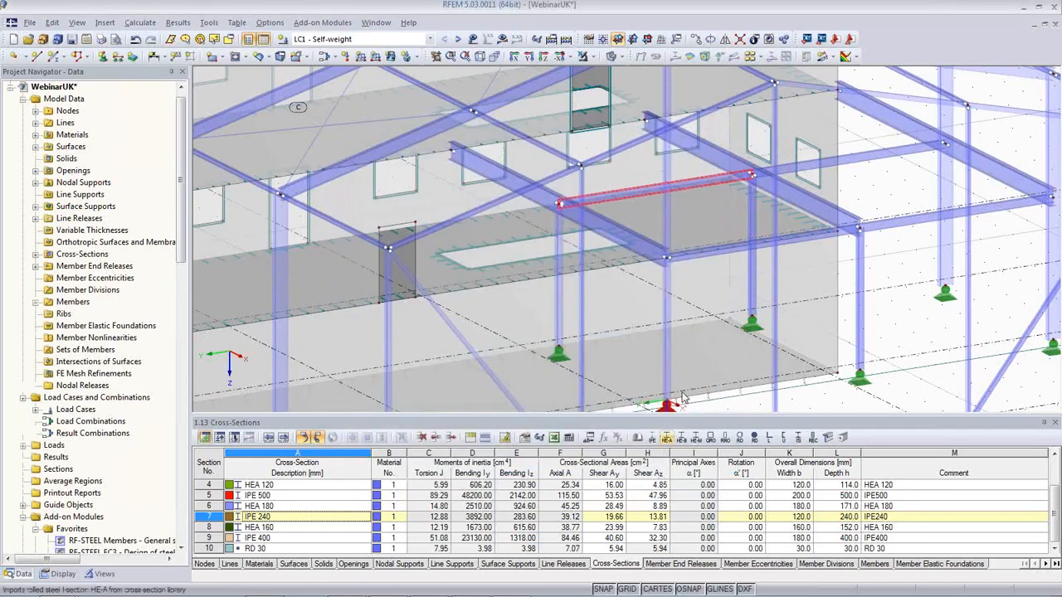
- Assign the Local release to the member ends of the two adjoining IPE 240 beams 53 and 55 together
{"action": "scroll", "coordinate": [628, 304], "scroll_direction": "up", "scroll_amount": 3}
{"action": "middle_click_drag", "start_coordinate": [628, 304], "coordinate": [715, 324], "text": "ctrl"}
{"action": "middle_click_drag", "start_coordinate": [789, 332], "coordinate": [450, 326]}
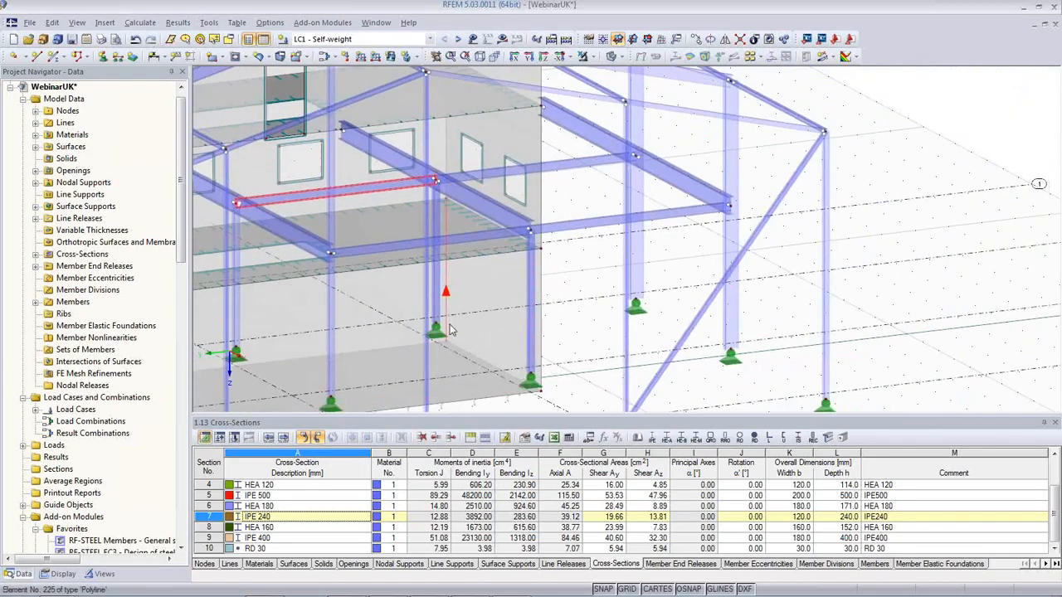
{"action": "left_click", "coordinate": [570, 169]}
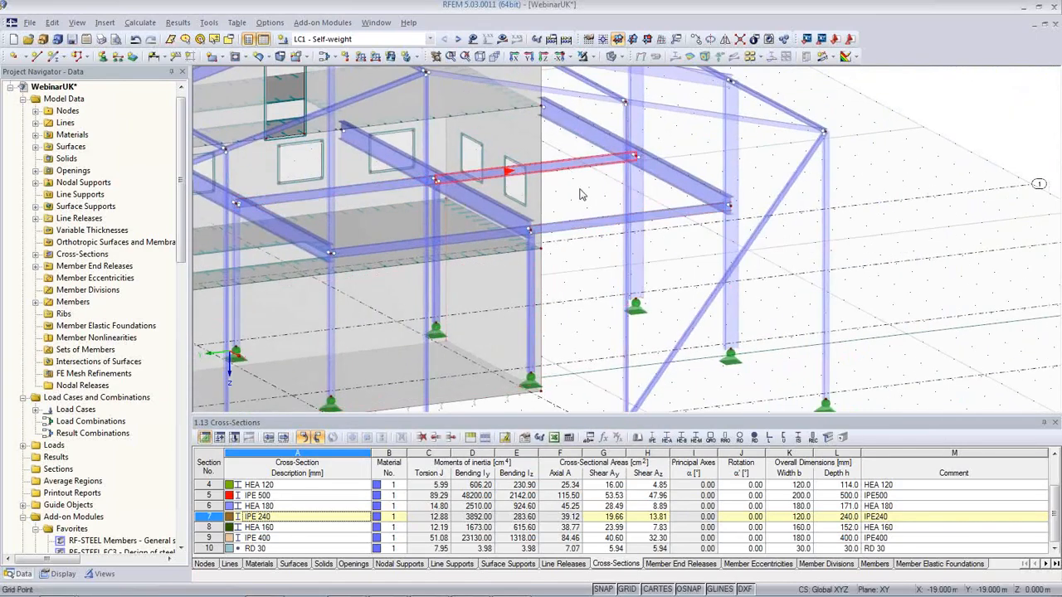
{"action": "double_click", "coordinate": [597, 229]}
{"action": "left_click", "coordinate": [573, 429]}
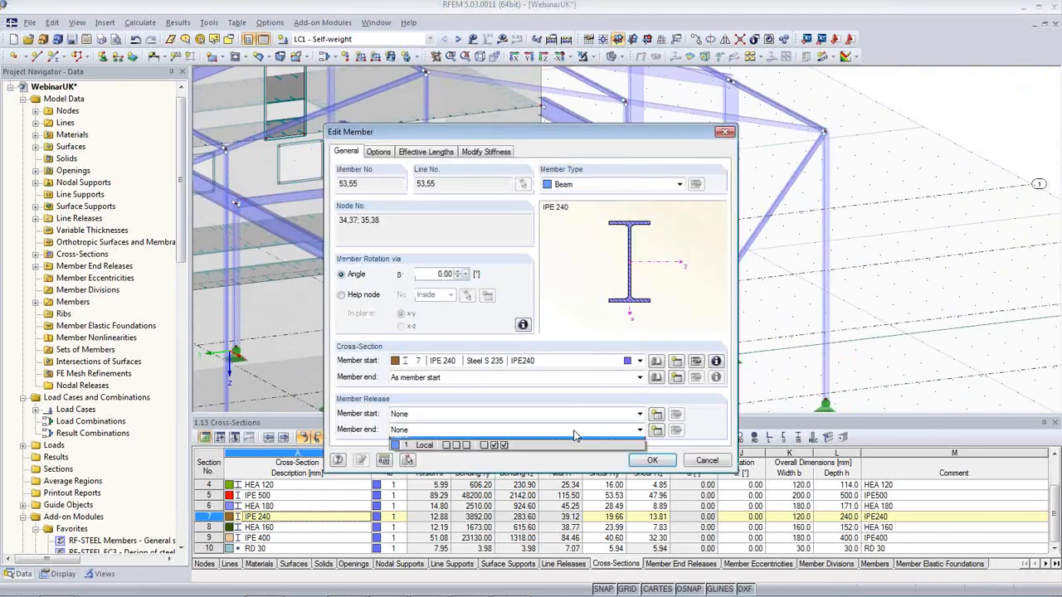
{"action": "left_click", "coordinate": [572, 452]}
{"action": "left_click", "coordinate": [654, 461]}
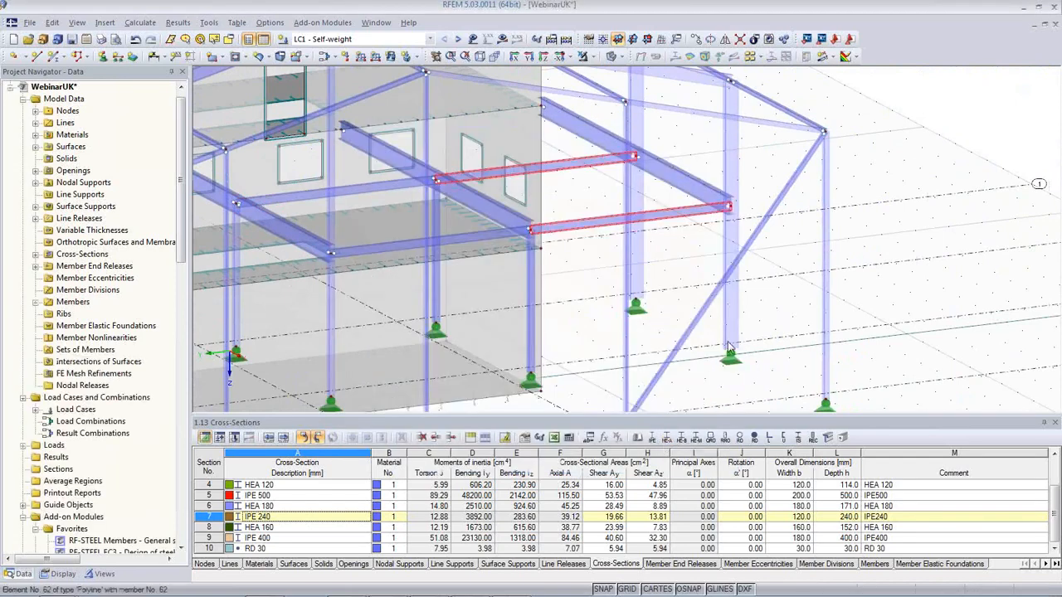
- Display the loads of load case LC1 Self-weight on the whole building model
{"action": "middle_click_drag", "start_coordinate": [767, 282], "coordinate": [809, 276]}
{"action": "scroll", "coordinate": [809, 276], "scroll_direction": "down", "scroll_amount": 6}
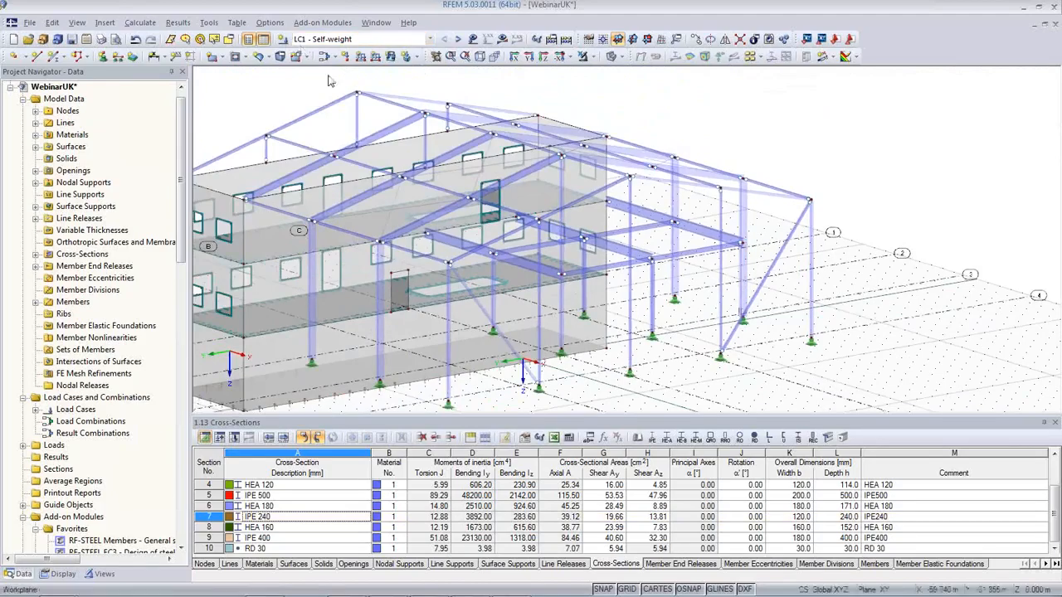
{"action": "middle_click_drag", "start_coordinate": [340, 171], "coordinate": [443, 167]}
{"action": "left_click", "coordinate": [472, 39]}
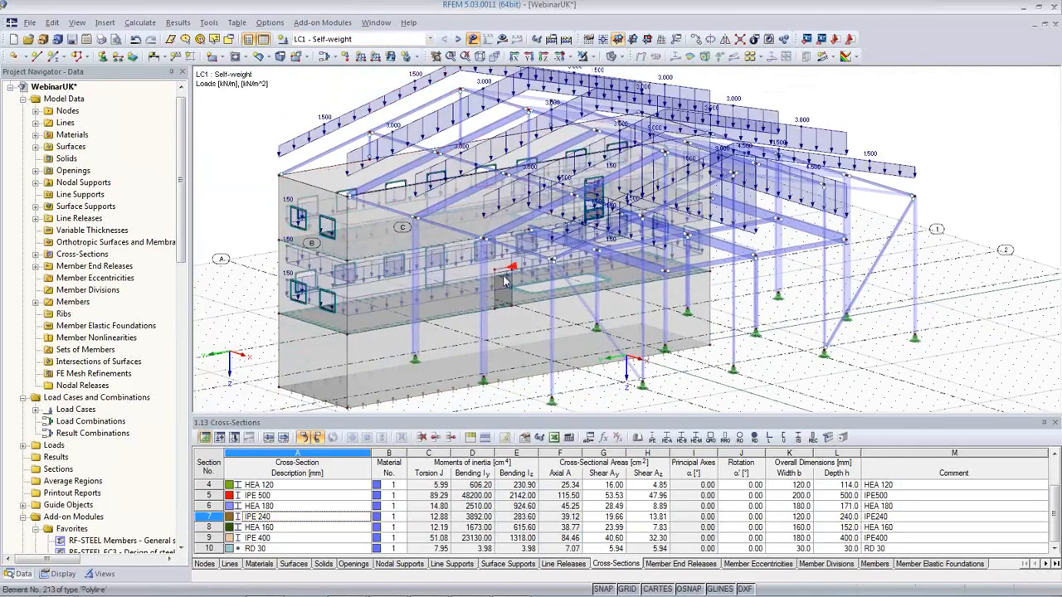
{"action": "middle_click_drag", "start_coordinate": [630, 249], "coordinate": [458, 339]}
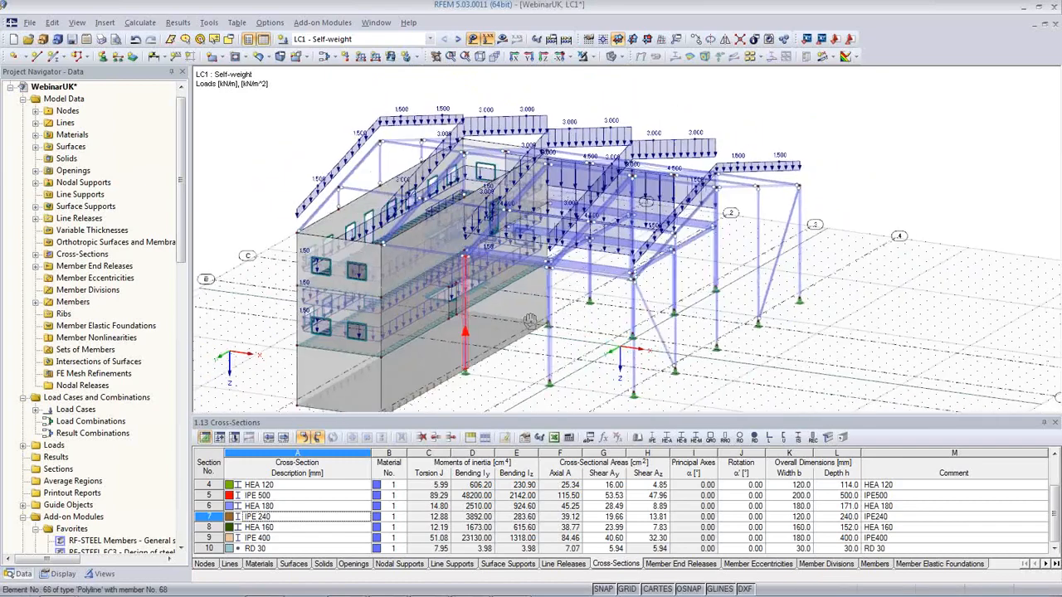
- Examine the member load on roof member 15, preview the Trapezoidal distribution, and leave the load unedited
{"action": "double_click", "coordinate": [336, 181]}
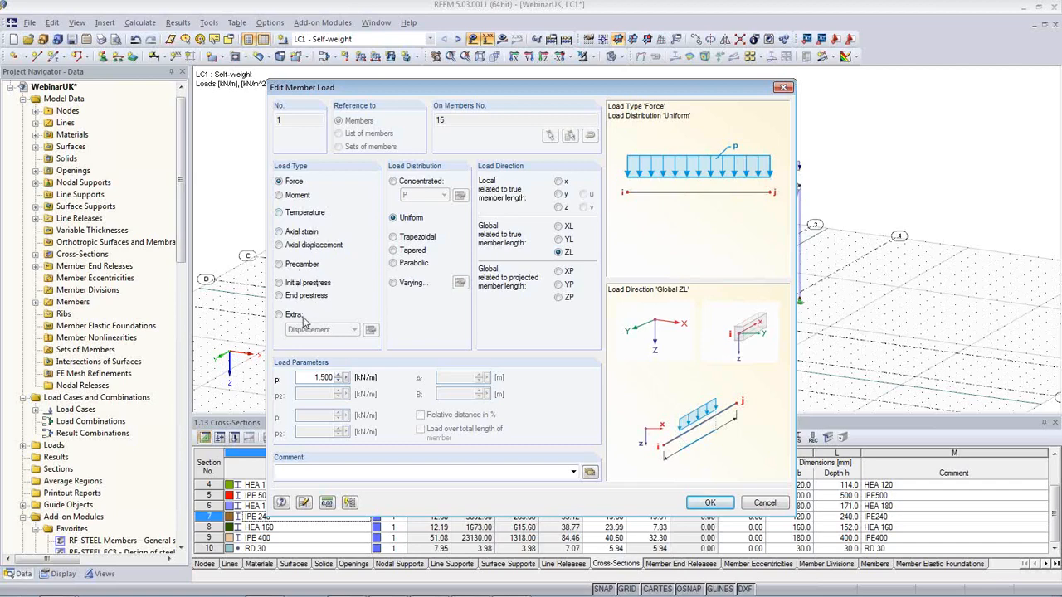
{"action": "left_click", "coordinate": [395, 238]}
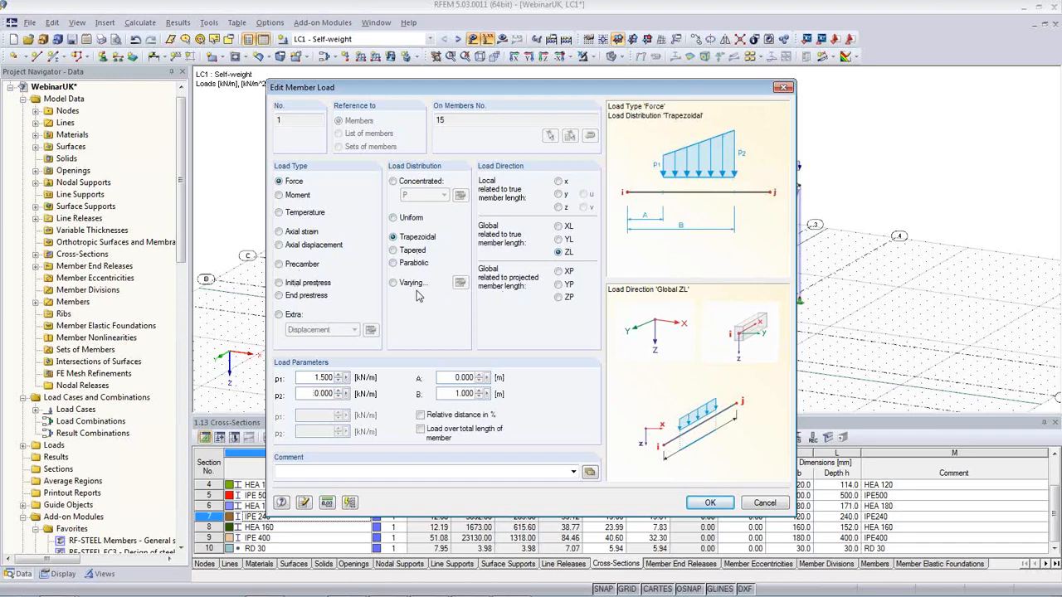
{"action": "left_click", "coordinate": [393, 218]}
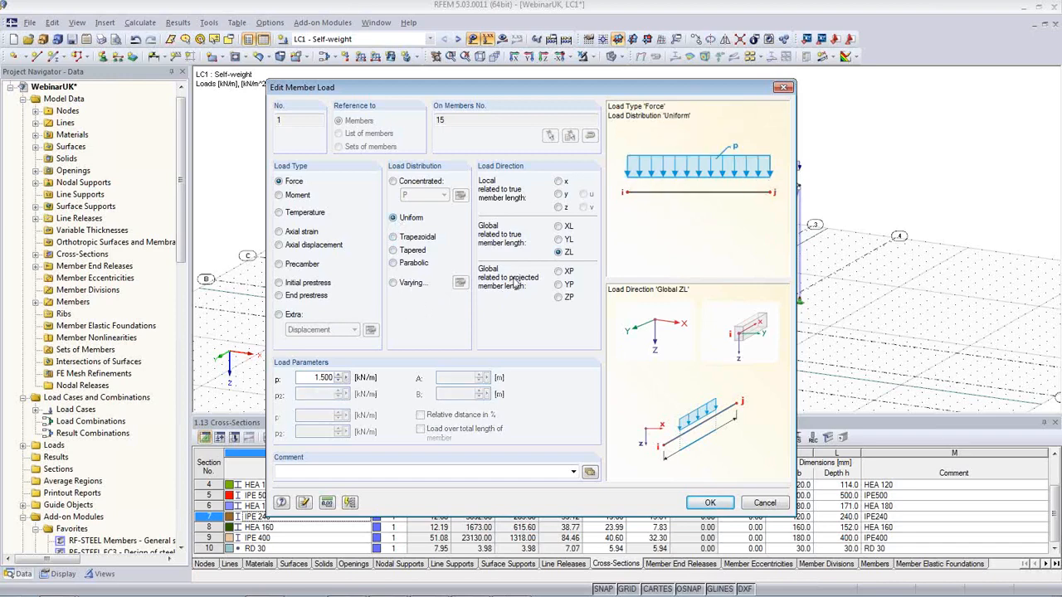
{"action": "left_click", "coordinate": [765, 503]}
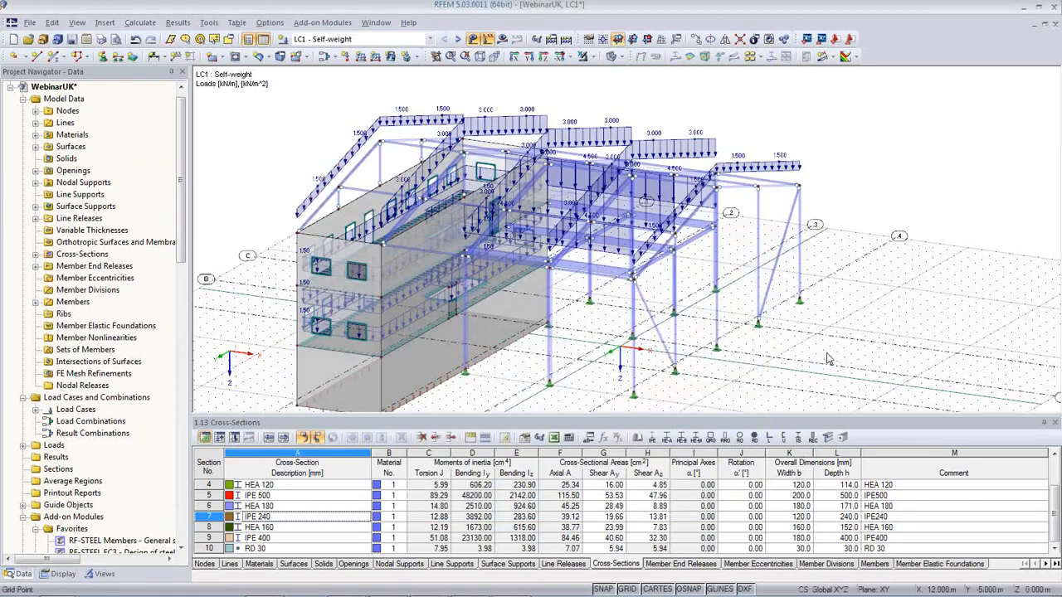
- Review the loads of load cases LC2 Snow, LC3 Wind and LC4 Live on the model
{"action": "middle_click_drag", "start_coordinate": [816, 356], "coordinate": [730, 354], "text": "ctrl"}
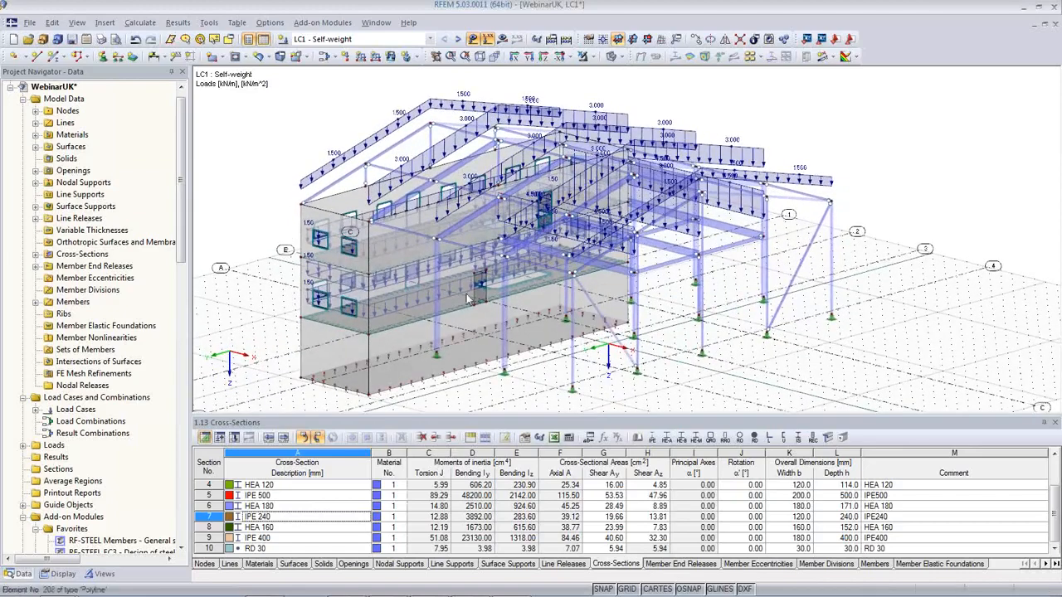
{"action": "left_click", "coordinate": [430, 39]}
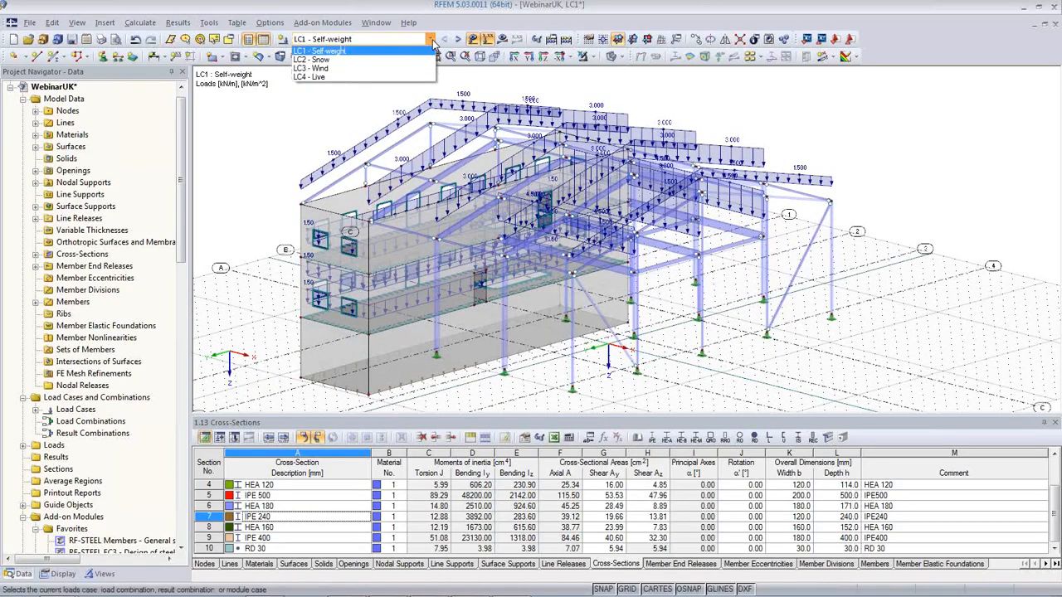
{"action": "left_click", "coordinate": [344, 53]}
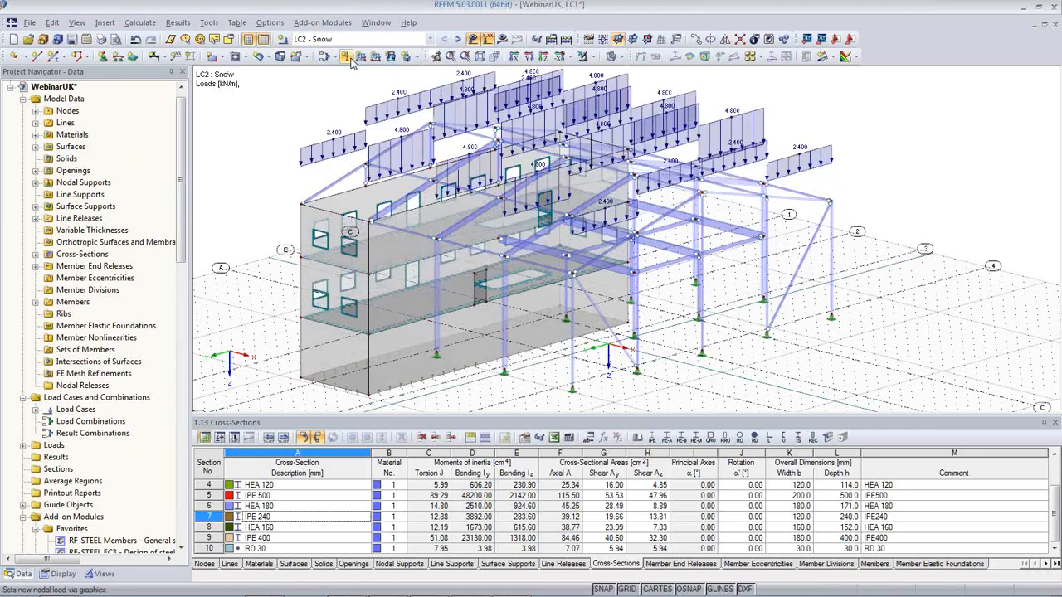
{"action": "left_click", "coordinate": [458, 39]}
{"action": "left_click", "coordinate": [458, 39]}
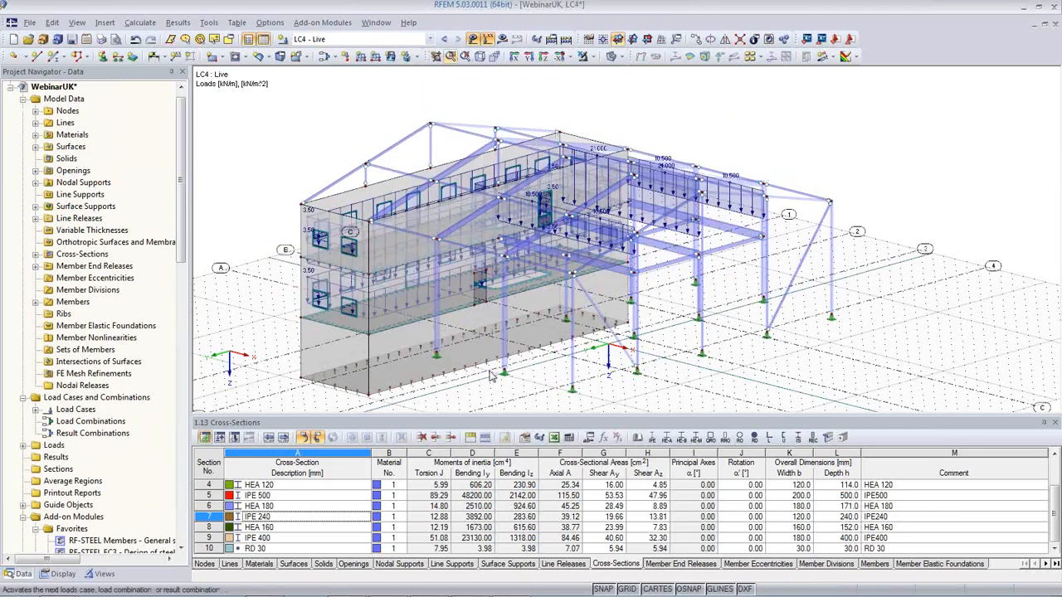
{"action": "middle_click_drag", "start_coordinate": [750, 391], "coordinate": [759, 358]}
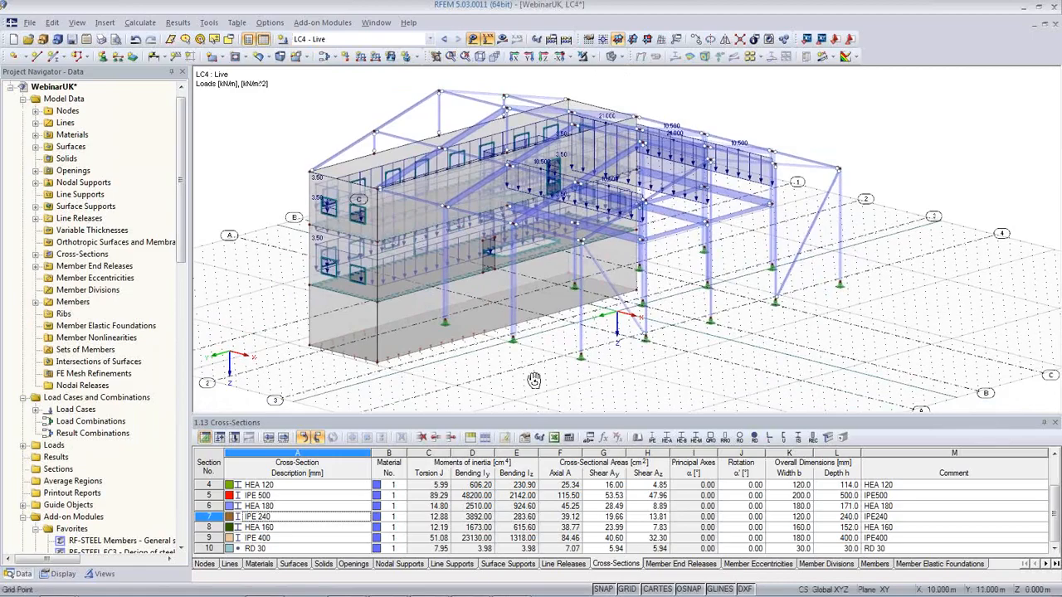
{"action": "middle_click_drag", "start_coordinate": [533, 380], "coordinate": [786, 387], "text": "ctrl"}
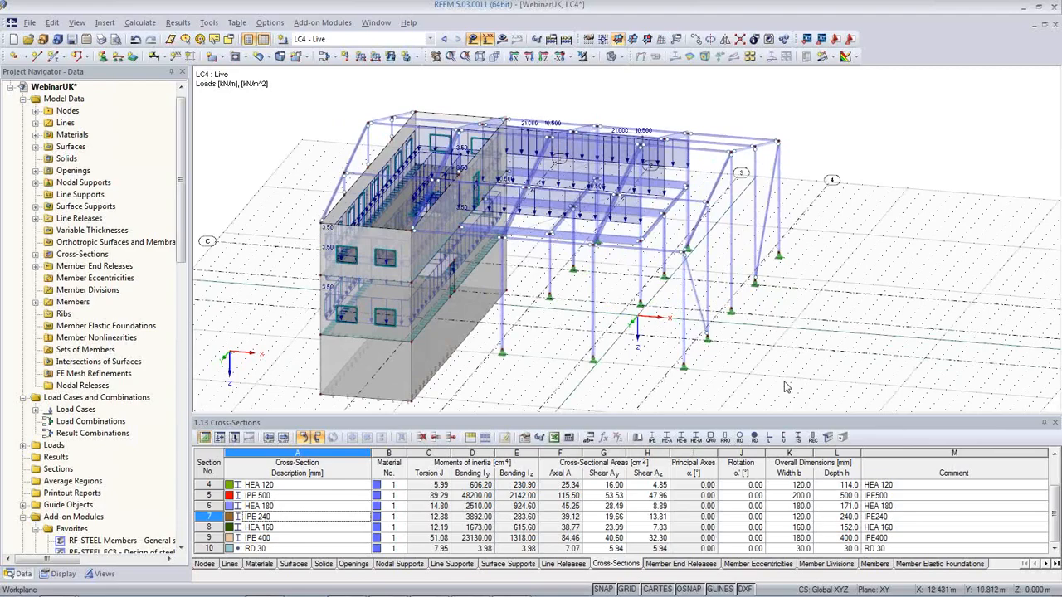
{"action": "middle_click_drag", "start_coordinate": [786, 386], "coordinate": [812, 345], "text": "ctrl"}
{"action": "middle_click_drag", "start_coordinate": [761, 381], "coordinate": [684, 355], "text": "ctrl"}
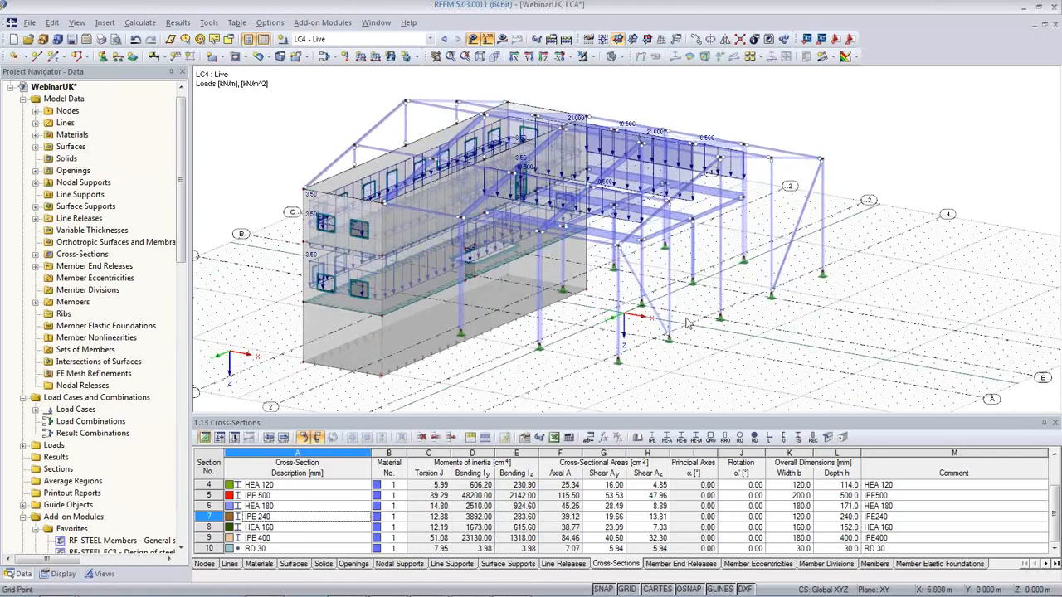
{"action": "middle_click_drag", "start_coordinate": [610, 342], "coordinate": [638, 297]}
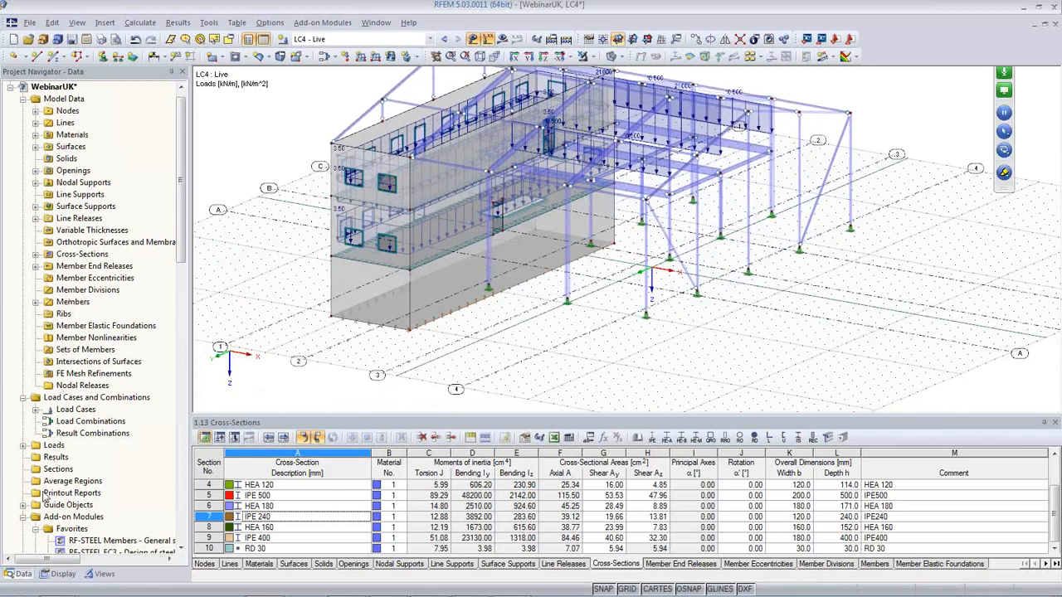
- Look through the project navigator's Display, Views and Data contents, including the full list of add-on modules
{"action": "left_click", "coordinate": [60, 574]}
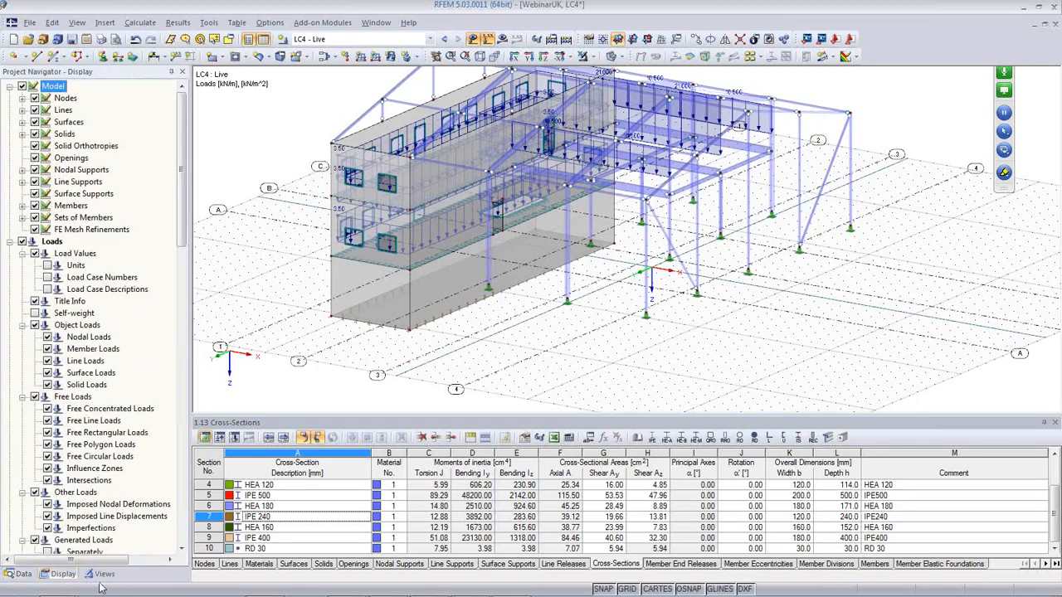
{"action": "left_click", "coordinate": [100, 574]}
{"action": "left_click", "coordinate": [22, 574]}
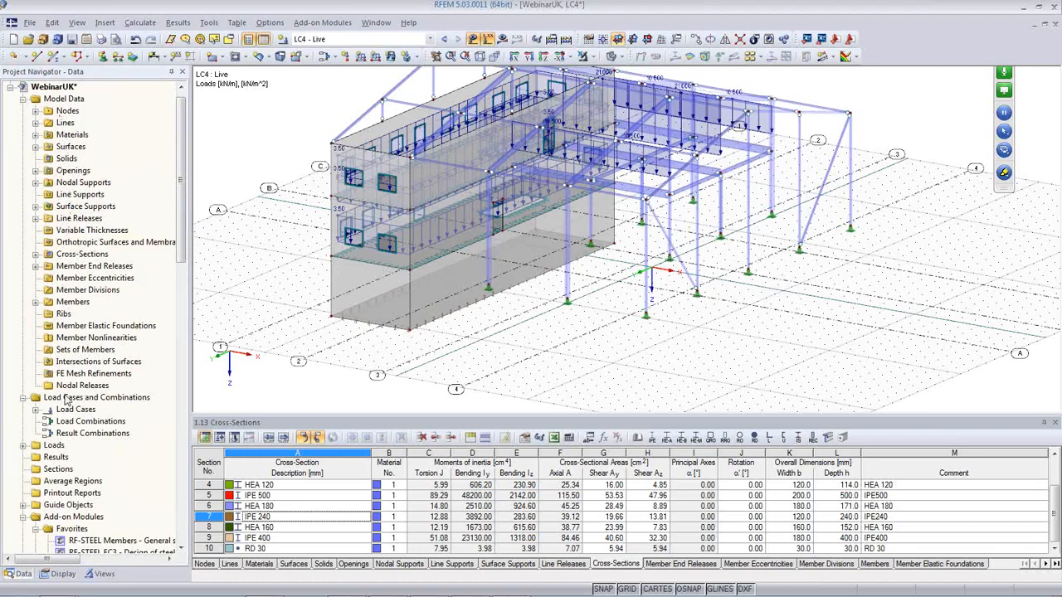
{"action": "scroll", "coordinate": [153, 424], "scroll_direction": "down", "scroll_amount": 6}
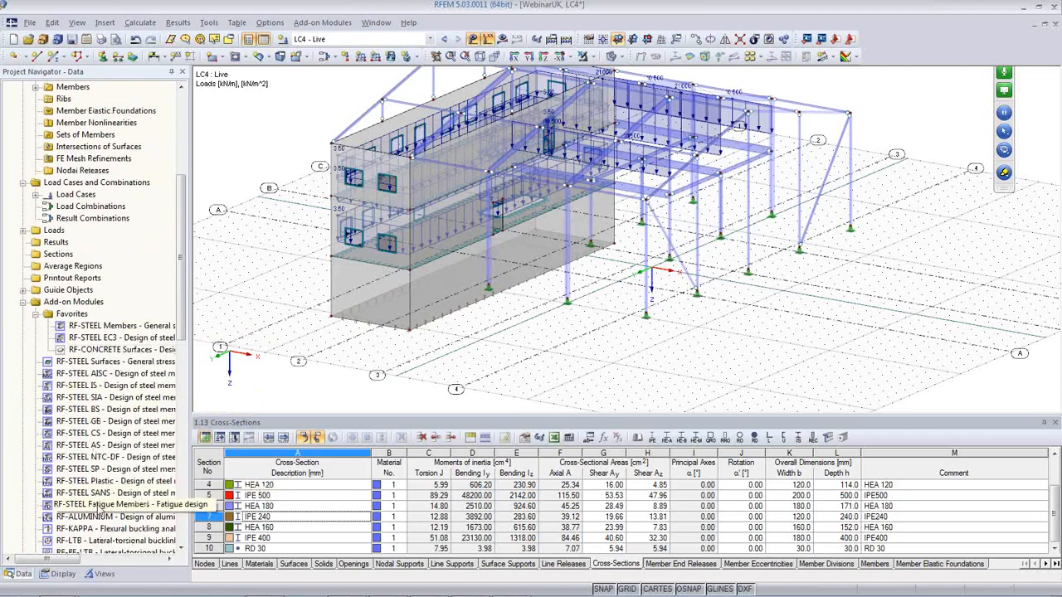
{"action": "scroll", "coordinate": [116, 484], "scroll_direction": "down", "scroll_amount": 4}
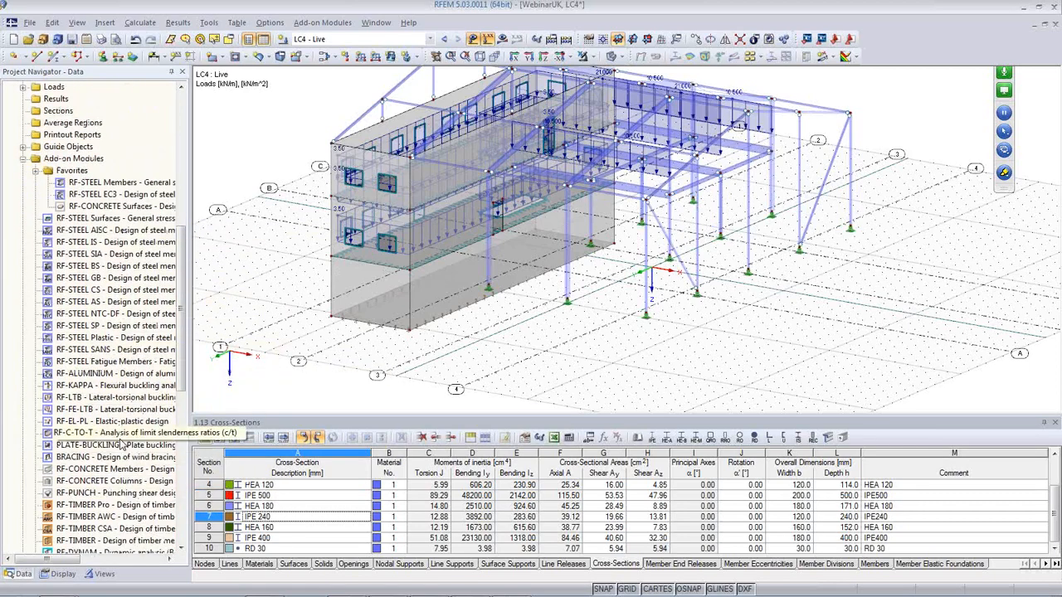
{"action": "scroll", "coordinate": [119, 438], "scroll_direction": "down", "scroll_amount": 2}
{"action": "scroll", "coordinate": [116, 444], "scroll_direction": "down", "scroll_amount": 3}
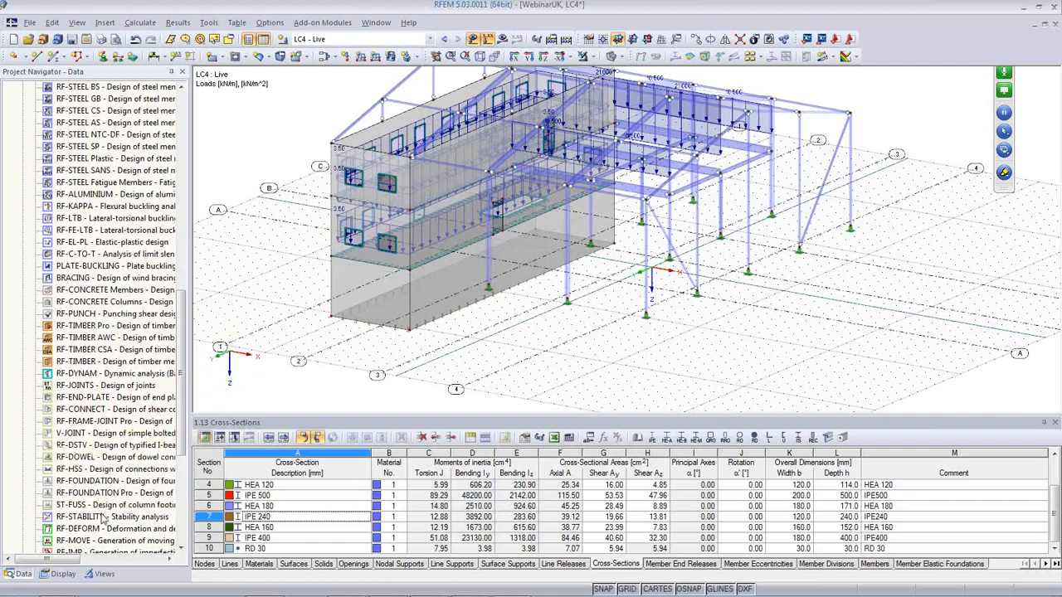
{"action": "scroll", "coordinate": [116, 507], "scroll_direction": "down", "scroll_amount": 6}
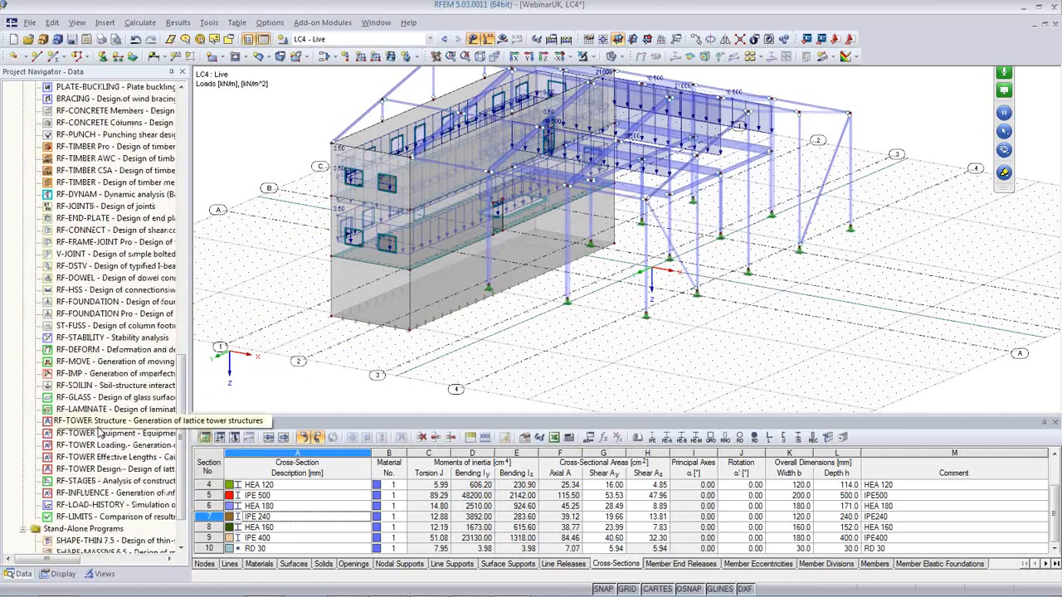
{"action": "scroll", "coordinate": [98, 377], "scroll_direction": "up", "scroll_amount": 15}
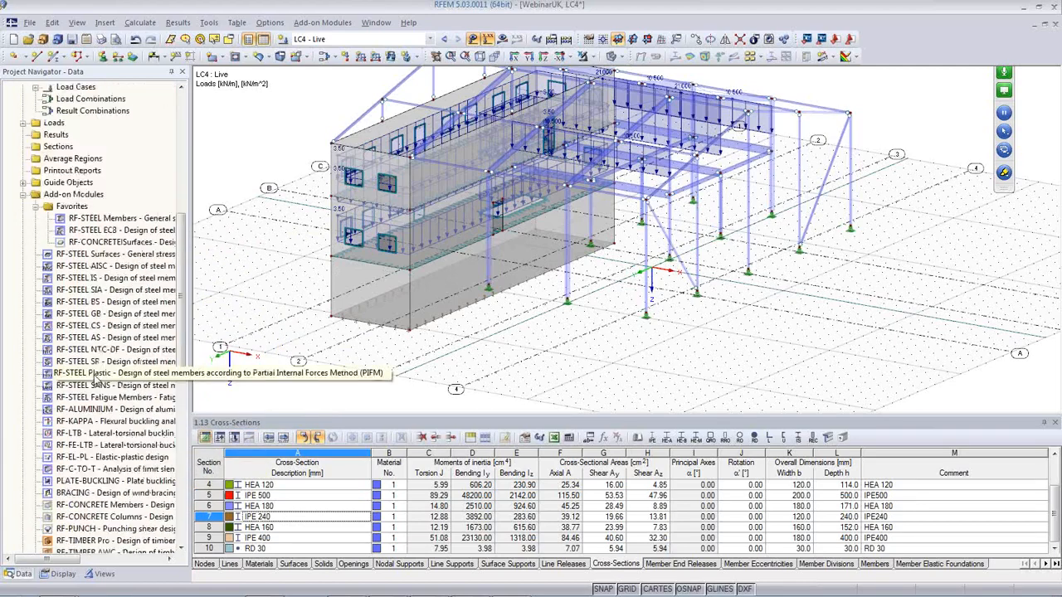
{"action": "scroll", "coordinate": [98, 378], "scroll_direction": "down", "scroll_amount": 5}
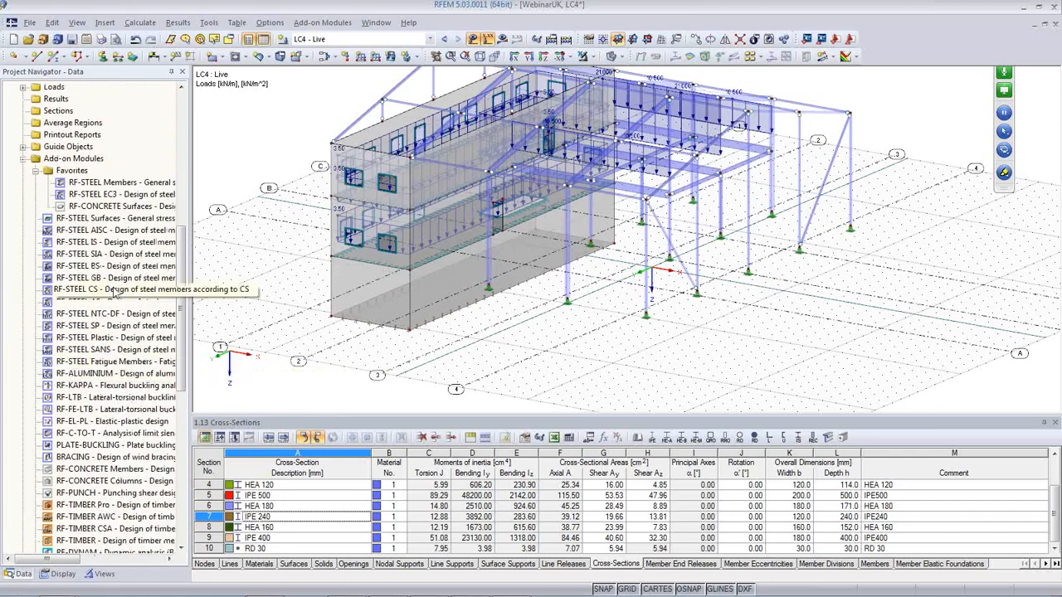
{"action": "scroll", "coordinate": [120, 434], "scroll_direction": "up", "scroll_amount": 5}
{"action": "scroll", "coordinate": [120, 433], "scroll_direction": "up", "scroll_amount": 5}
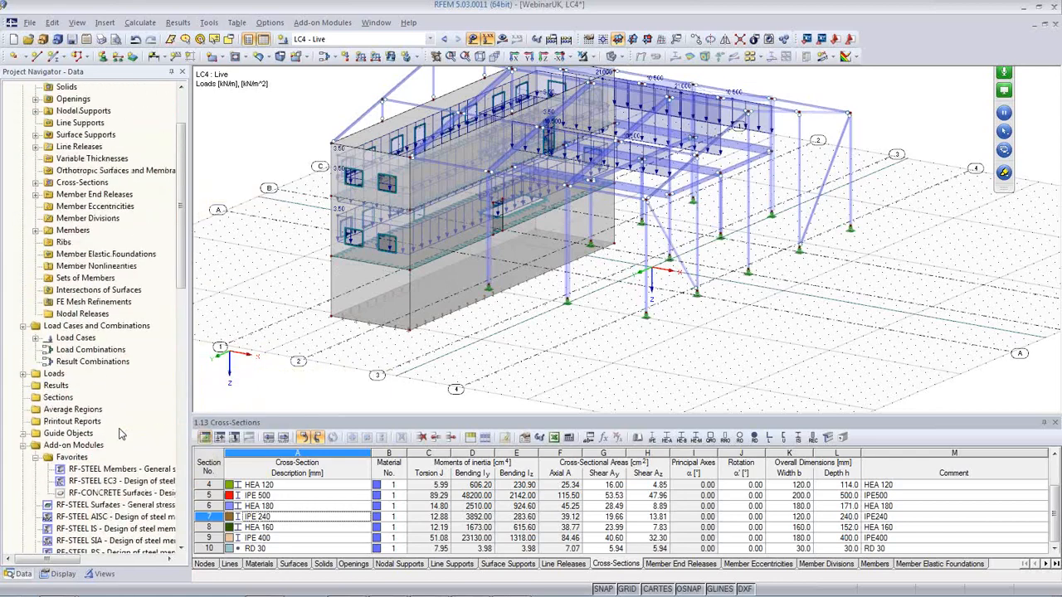
{"action": "scroll", "coordinate": [121, 433], "scroll_direction": "up", "scroll_amount": 1}
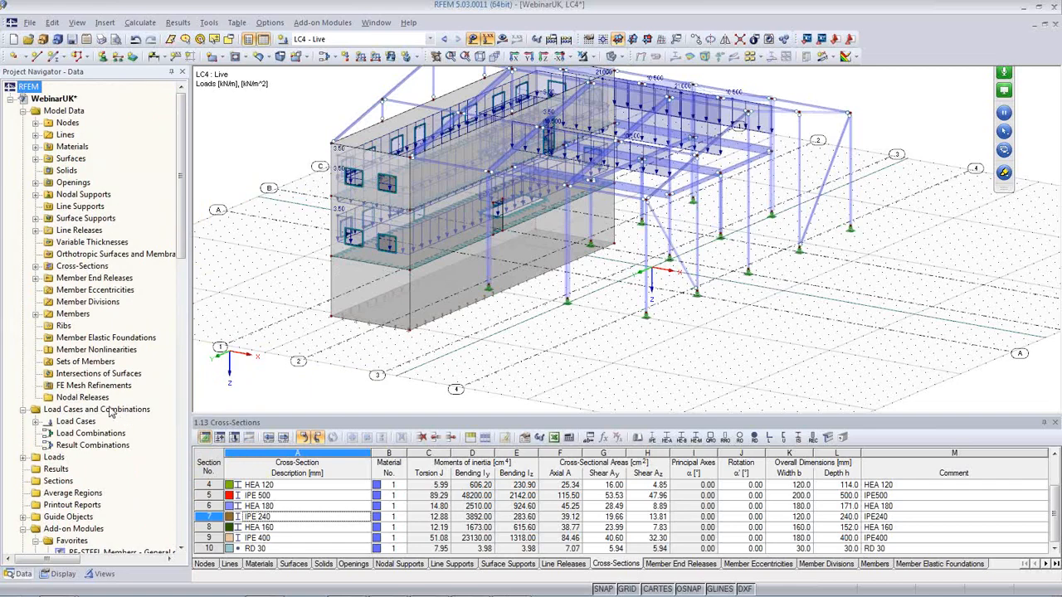
- Examine the material Steel S 235 and the member properties of HEA 120 column 59, leaving both unedited
{"action": "left_click", "coordinate": [36, 148]}
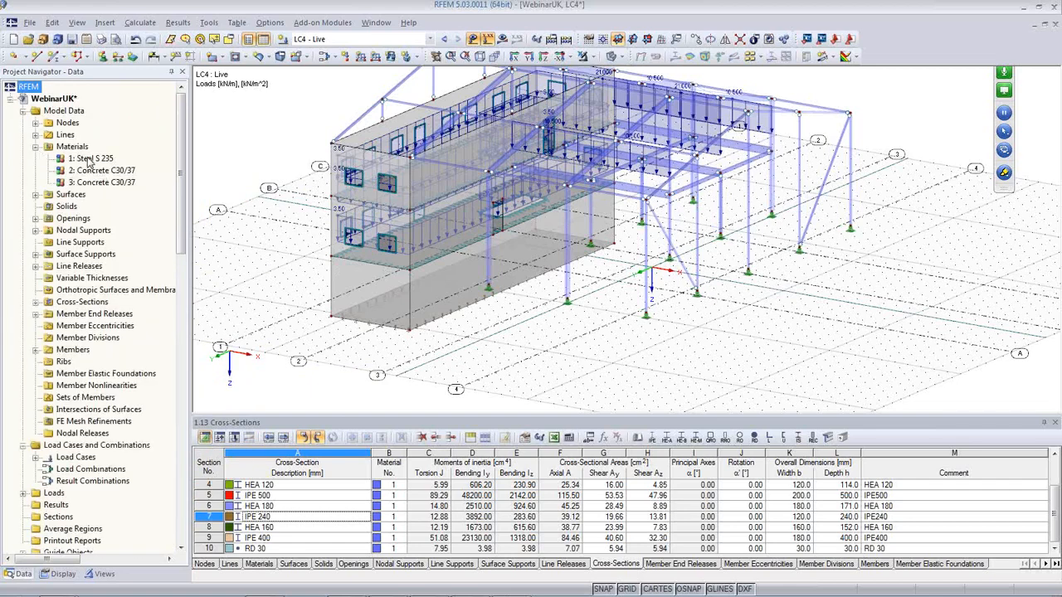
{"action": "double_click", "coordinate": [89, 159]}
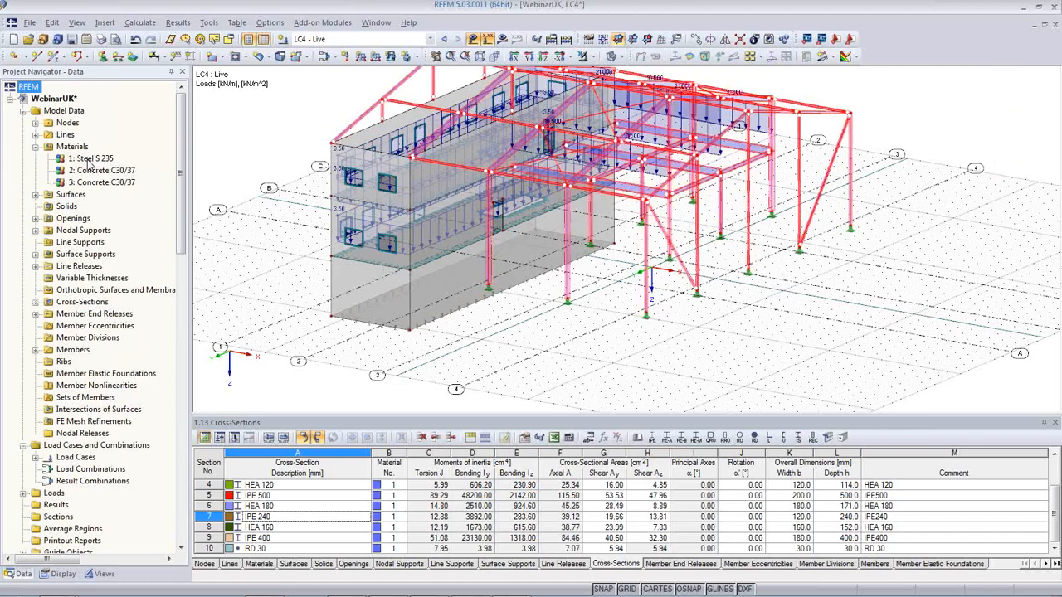
{"action": "left_click", "coordinate": [650, 433]}
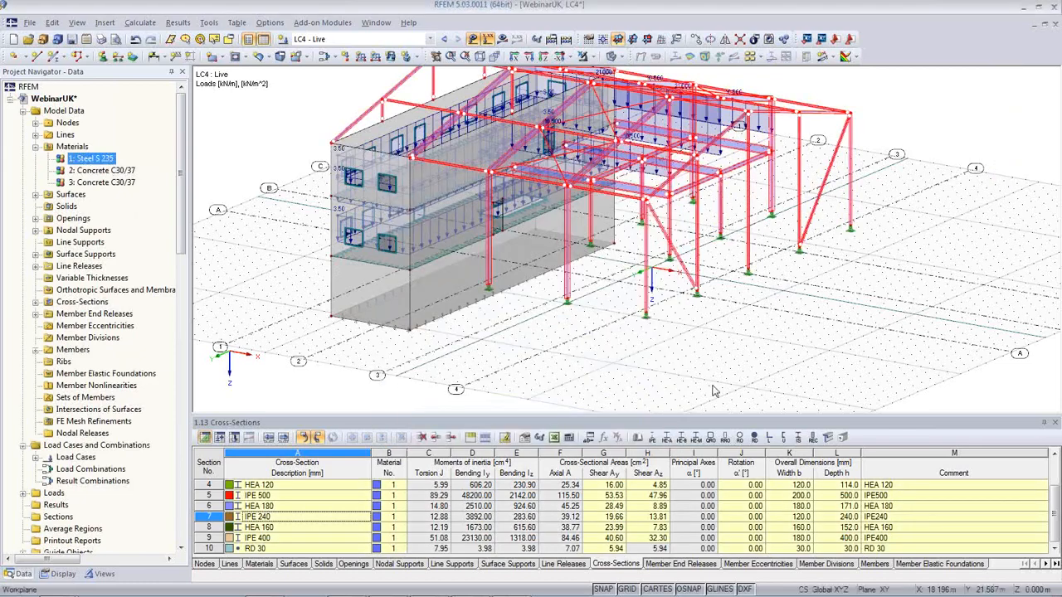
{"action": "double_click", "coordinate": [748, 251]}
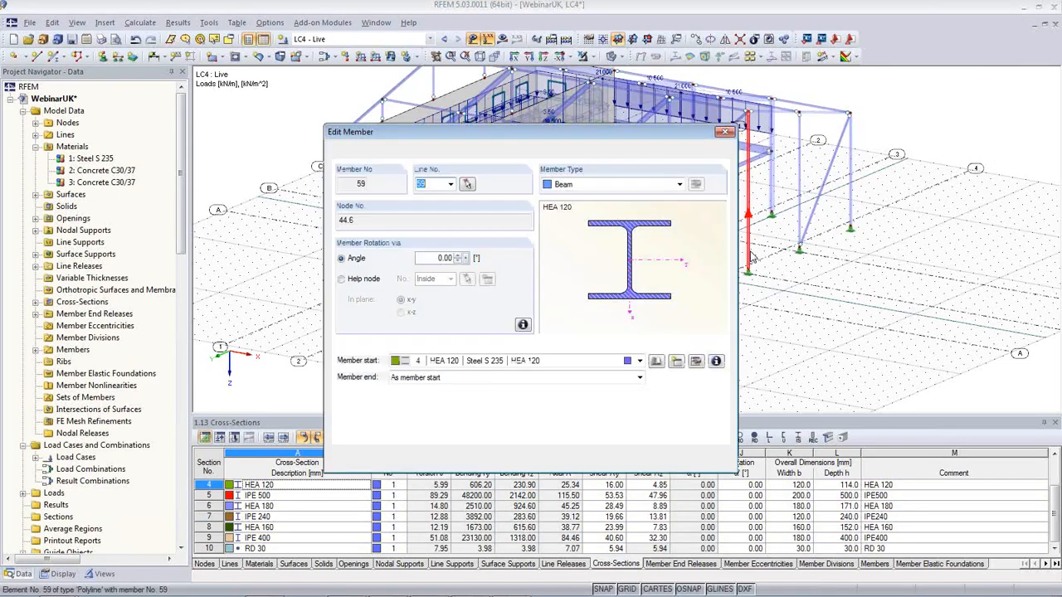
{"action": "left_click", "coordinate": [713, 398]}
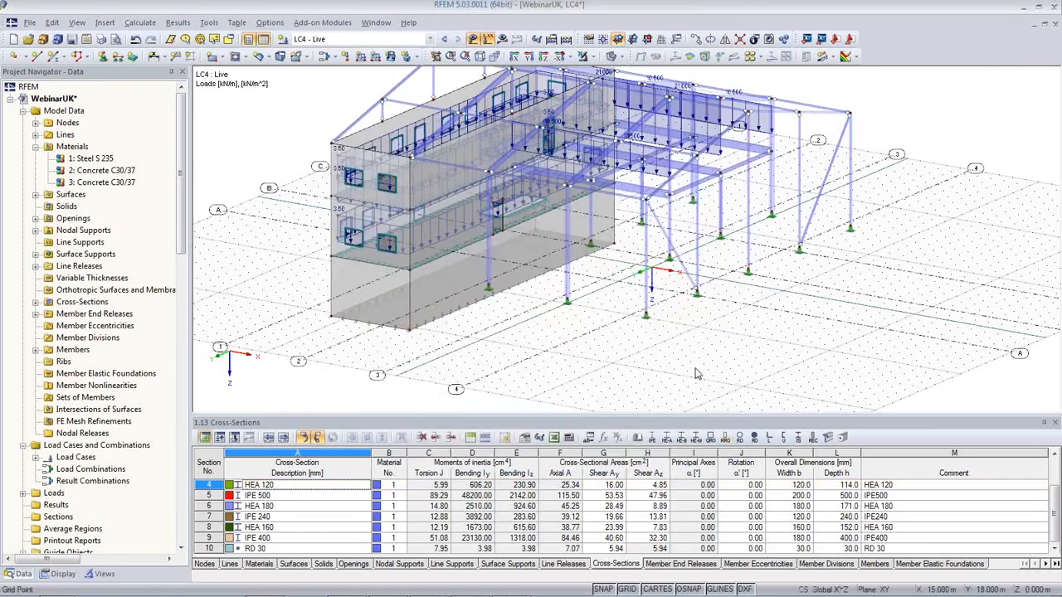
- Hide the guidelines and the grid around the building model
{"action": "scroll", "coordinate": [697, 375], "scroll_direction": "down", "scroll_amount": 1}
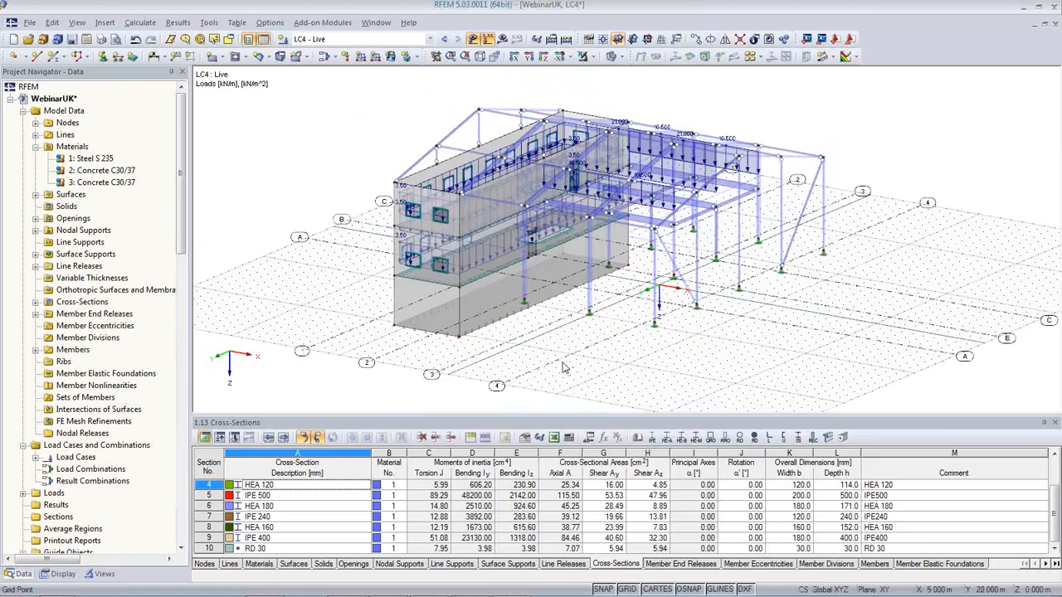
{"action": "middle_click_drag", "start_coordinate": [564, 367], "coordinate": [535, 373], "text": "ctrl"}
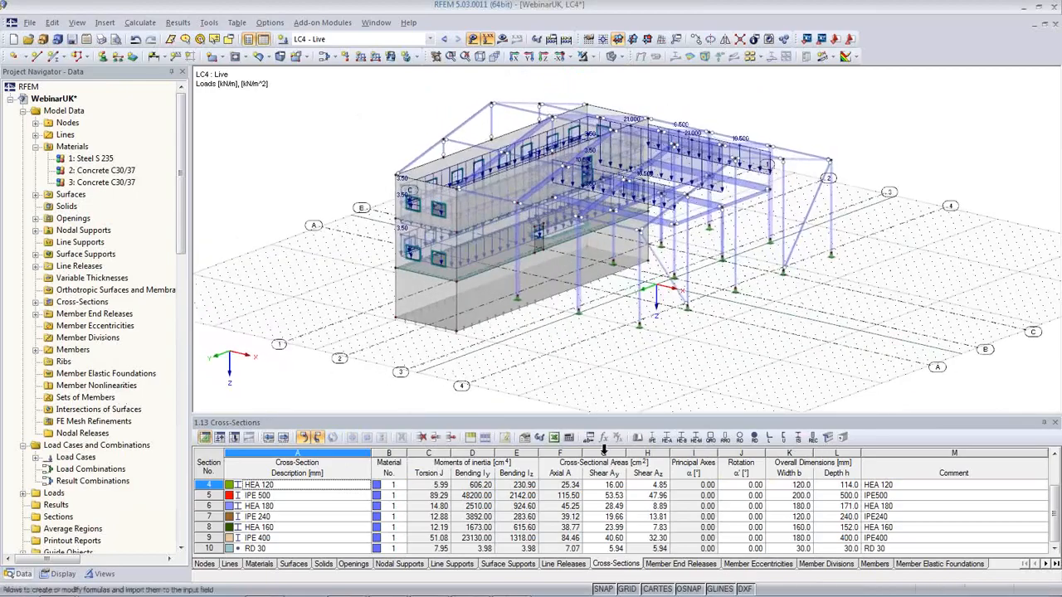
{"action": "left_click", "coordinate": [717, 591]}
{"action": "left_click", "coordinate": [634, 589]}
{"action": "middle_click_drag", "start_coordinate": [621, 335], "coordinate": [646, 371], "text": "ctrl"}
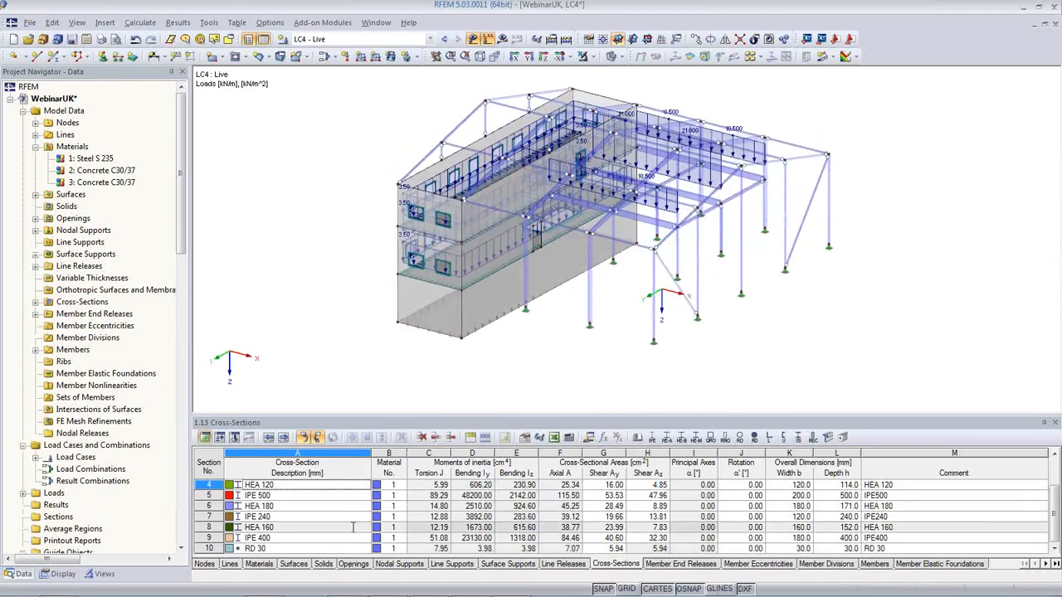
- Go through the cross-section entries from IPE 240 up to HEA 120 and down to RD 30, highlighting their members in the model
{"action": "left_click", "coordinate": [323, 515]}
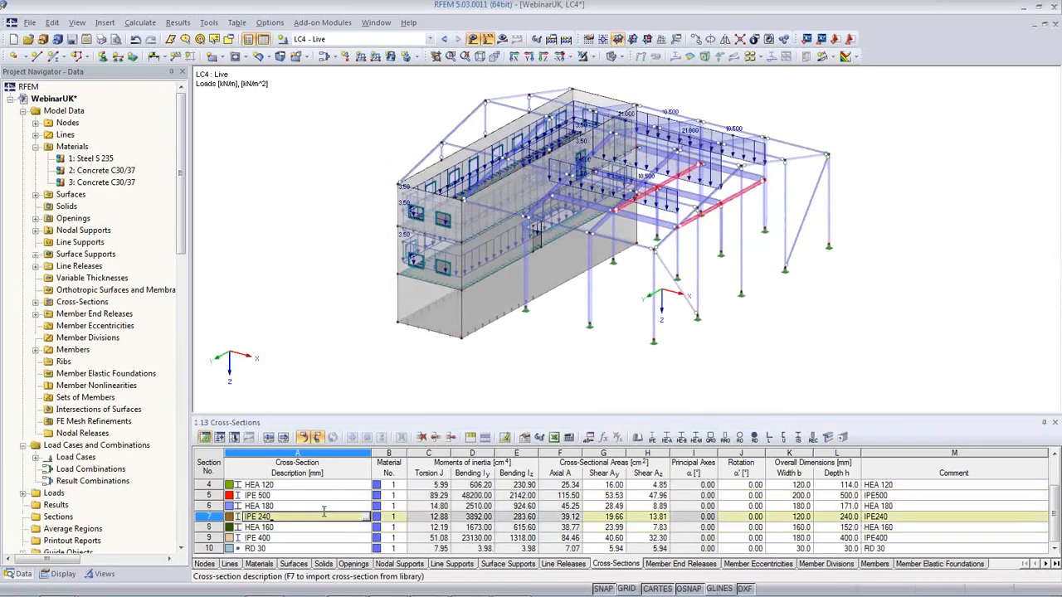
{"action": "key", "text": "Up"}
{"action": "key", "text": "Up"}
{"action": "key", "text": "Up"}
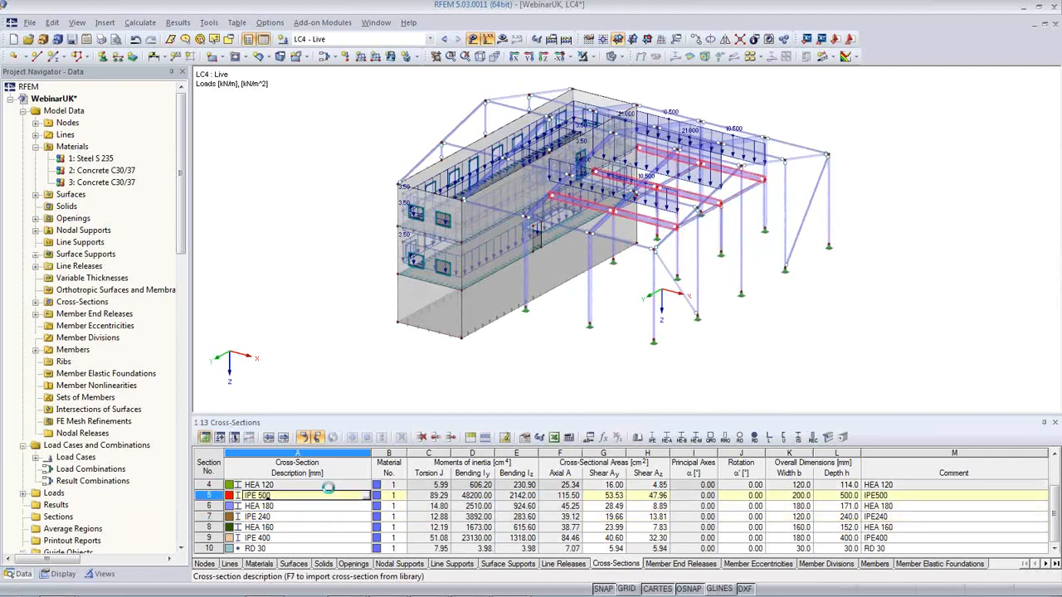
{"action": "key", "text": "Down"}
{"action": "key", "text": "Down"}
{"action": "key", "text": "Down"}
{"action": "key", "text": "Down"}
{"action": "key", "text": "Down"}
{"action": "key", "text": "Down"}
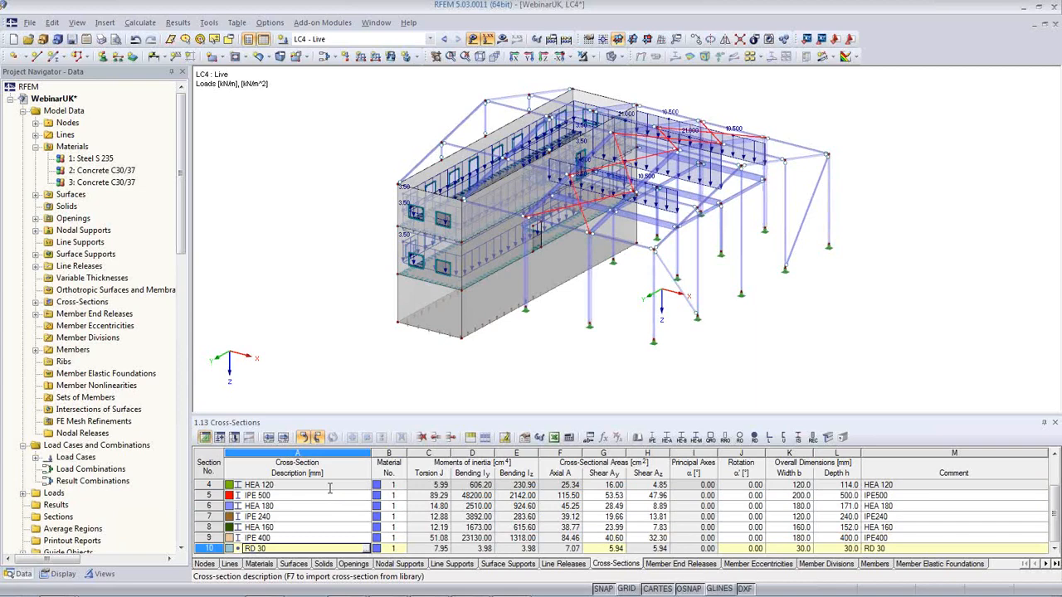
- Review the table data for nodal supports, line supports, surface supports, materials and lines
{"action": "left_click", "coordinate": [396, 564]}
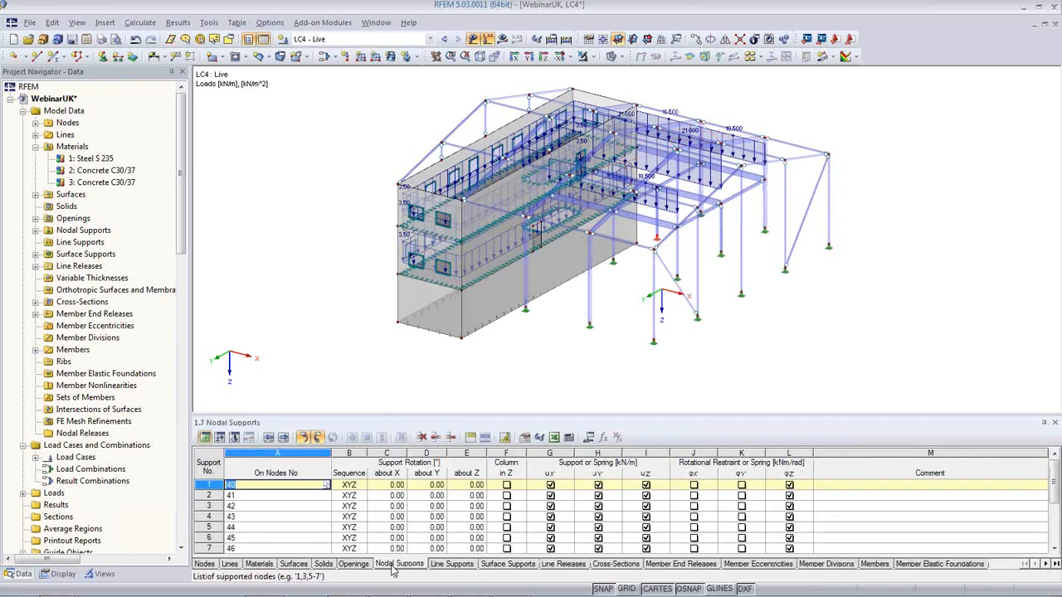
{"action": "left_click", "coordinate": [450, 565]}
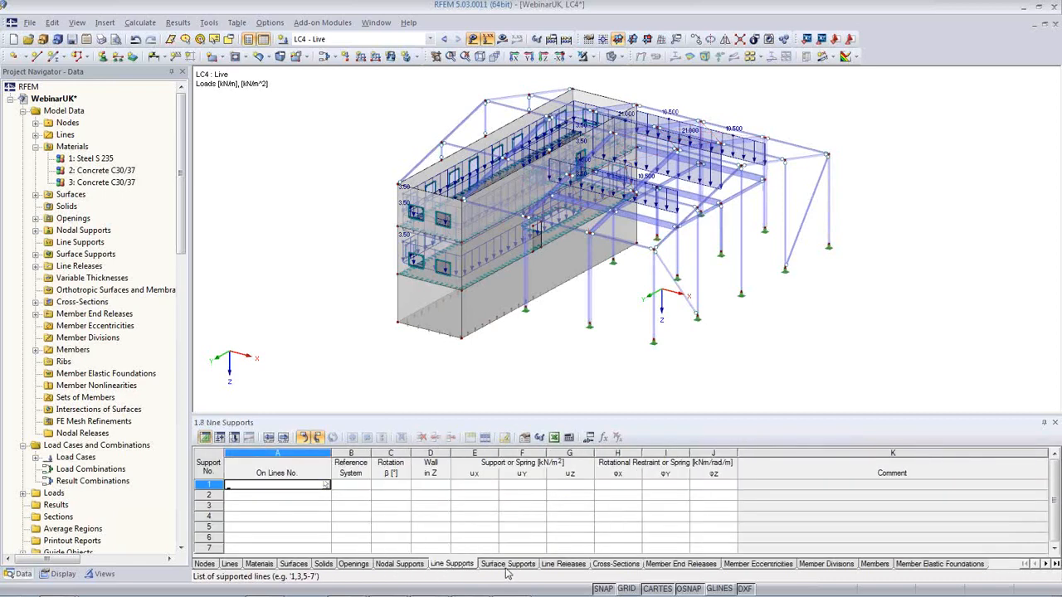
{"action": "left_click", "coordinate": [508, 565]}
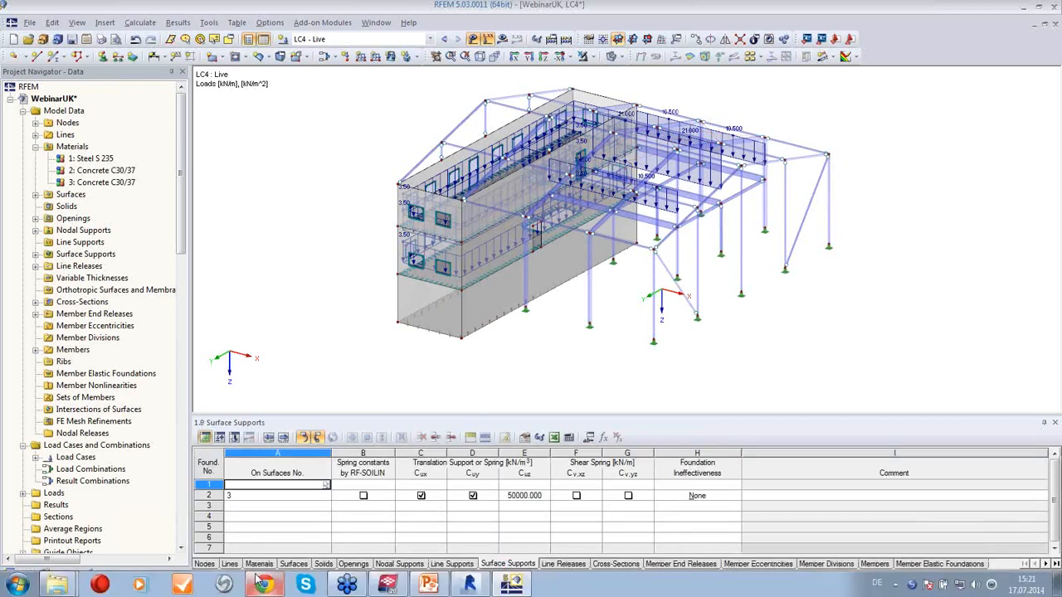
{"action": "left_click", "coordinate": [259, 567]}
{"action": "left_click", "coordinate": [230, 564]}
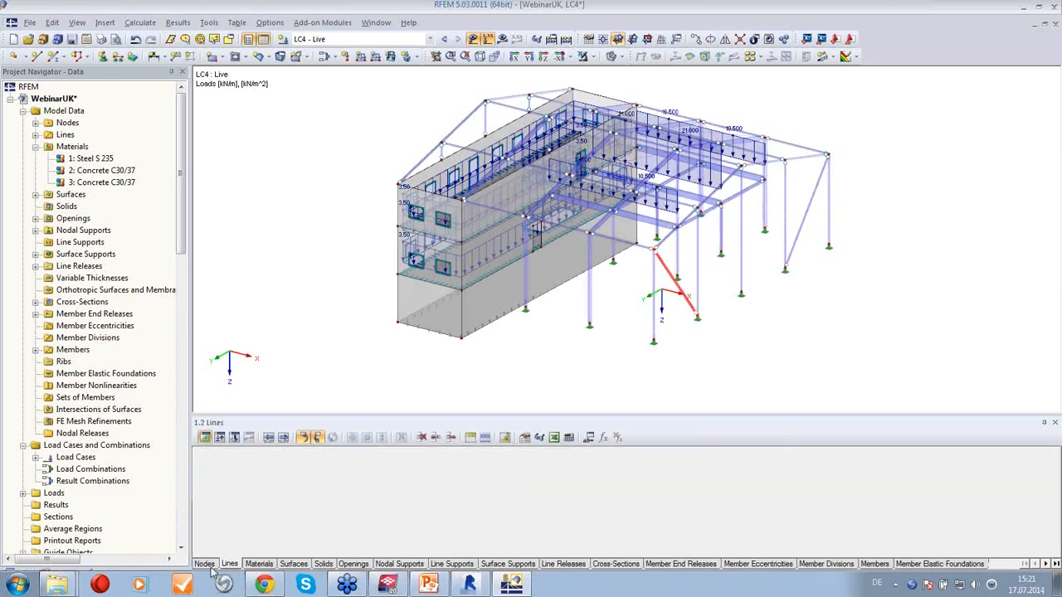
- Examine the node coordinates table, highlighting node 4 and locating the roof ridge node at the concrete building's end
{"action": "left_click", "coordinate": [204, 564]}
{"action": "left_click", "coordinate": [319, 517]}
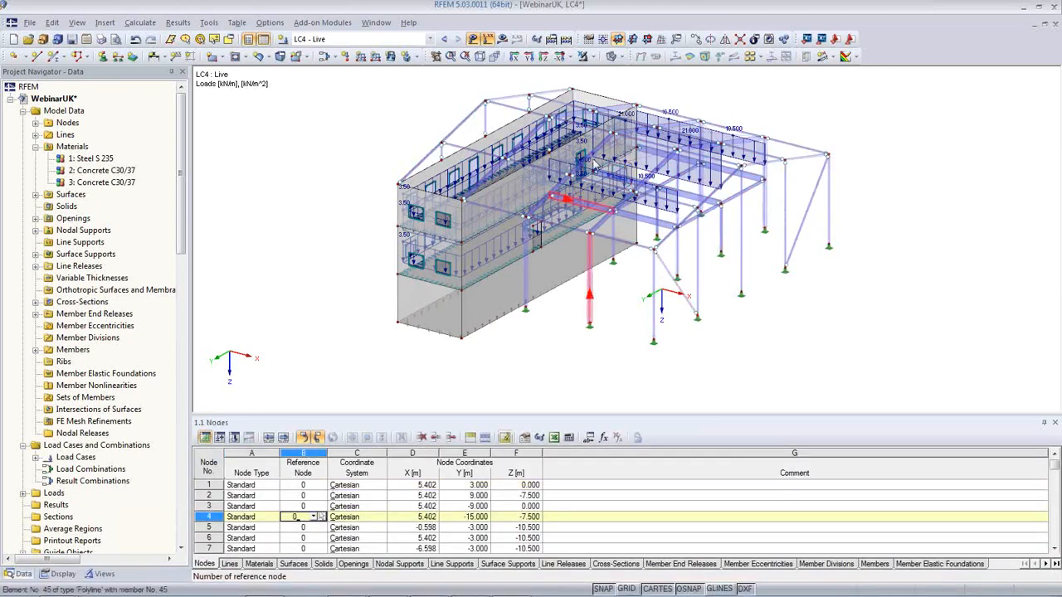
{"action": "left_click", "coordinate": [488, 105]}
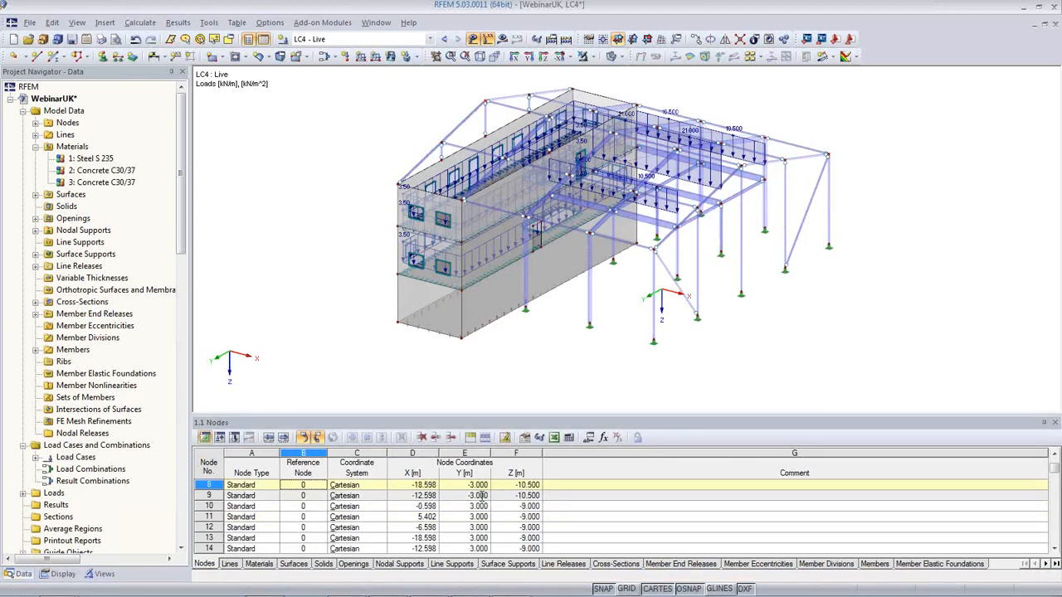
- Collapse the list of materials and hide the displayed loads of LC4 Live on the model
{"action": "left_click", "coordinate": [37, 146]}
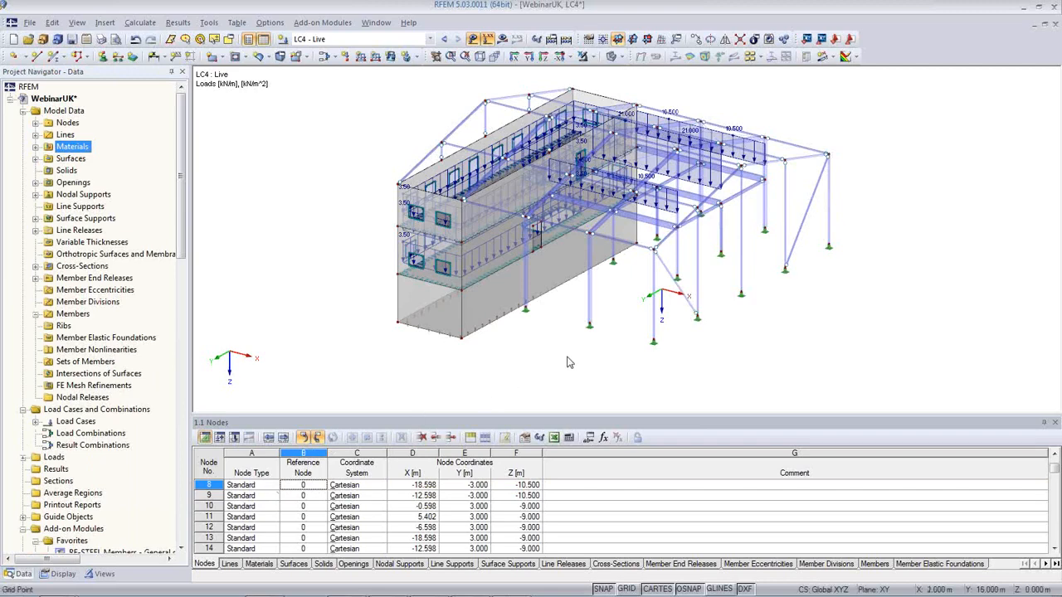
{"action": "left_click", "coordinate": [473, 41]}
{"action": "middle_click_drag", "start_coordinate": [569, 320], "coordinate": [564, 386], "text": "ctrl"}
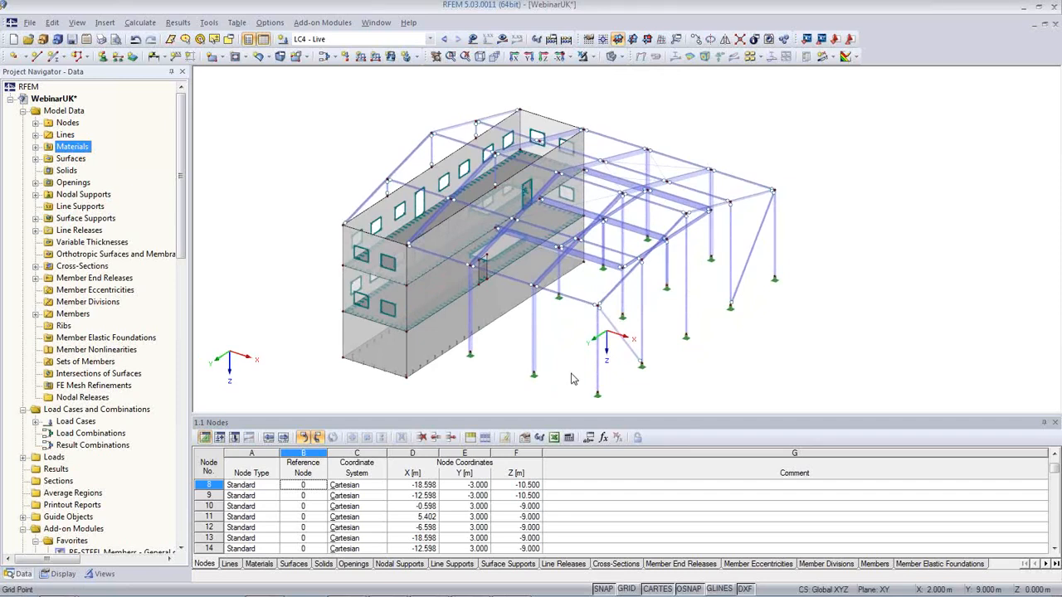
- Switch to Tekla Structures with the Infotag_1 model
{"action": "mouse_move", "coordinate": [457, 588]}
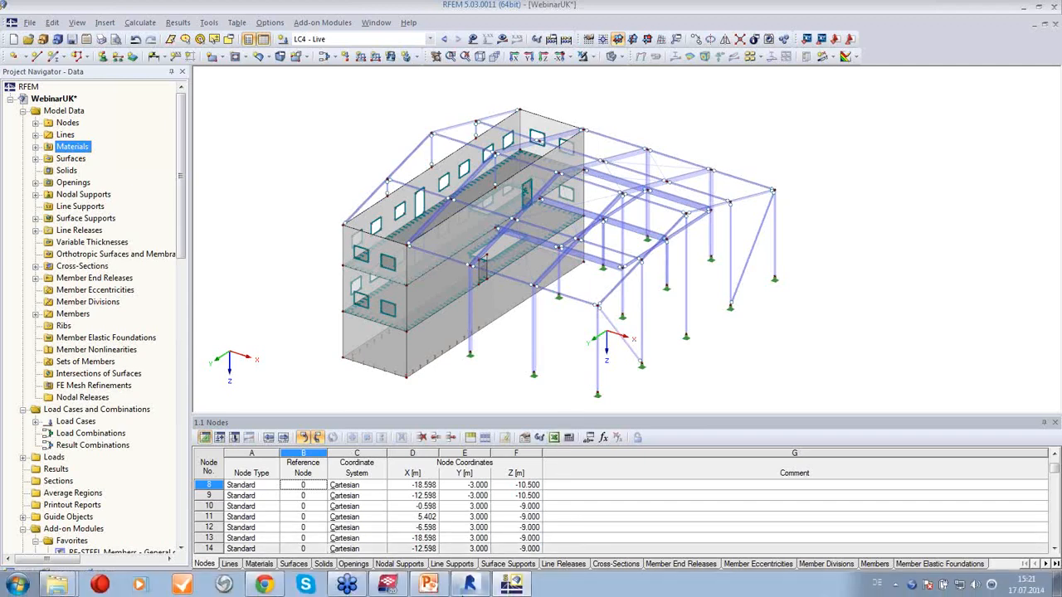
{"action": "mouse_move", "coordinate": [388, 585]}
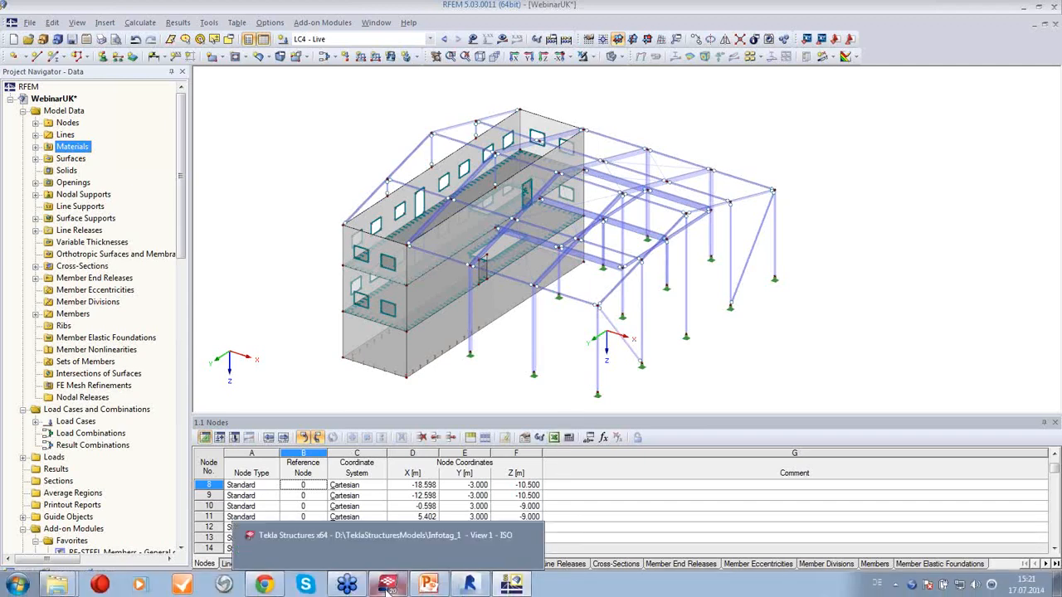
{"action": "left_click", "coordinate": [378, 549]}
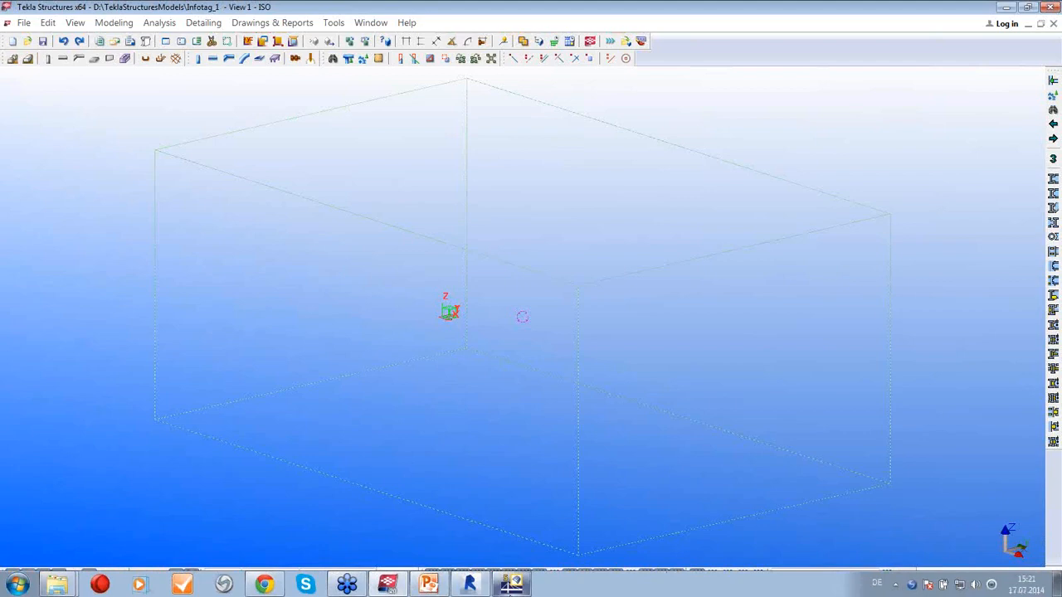
- Switch to RFEM and export the WebinarUK model directly to Tekla Structures, overwriting the existing model
{"action": "left_click", "coordinate": [512, 585]}
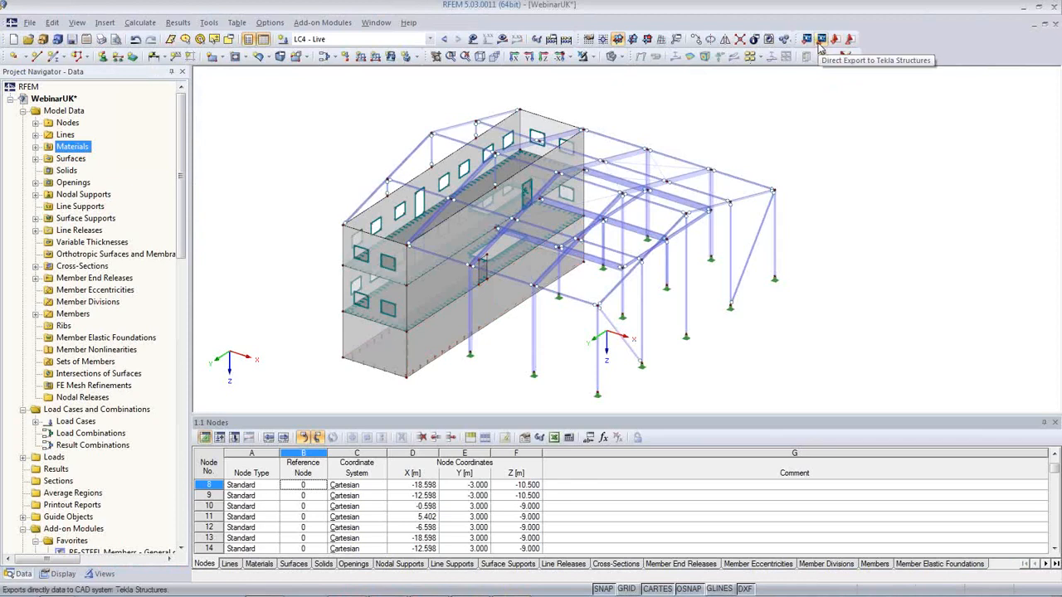
{"action": "left_click", "coordinate": [819, 42]}
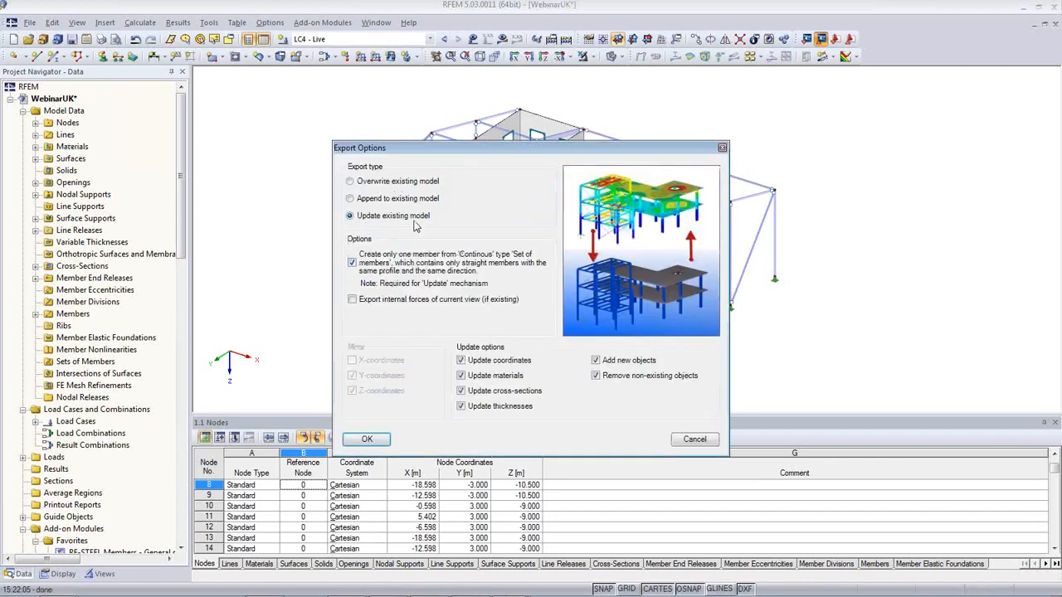
{"action": "left_click", "coordinate": [365, 182]}
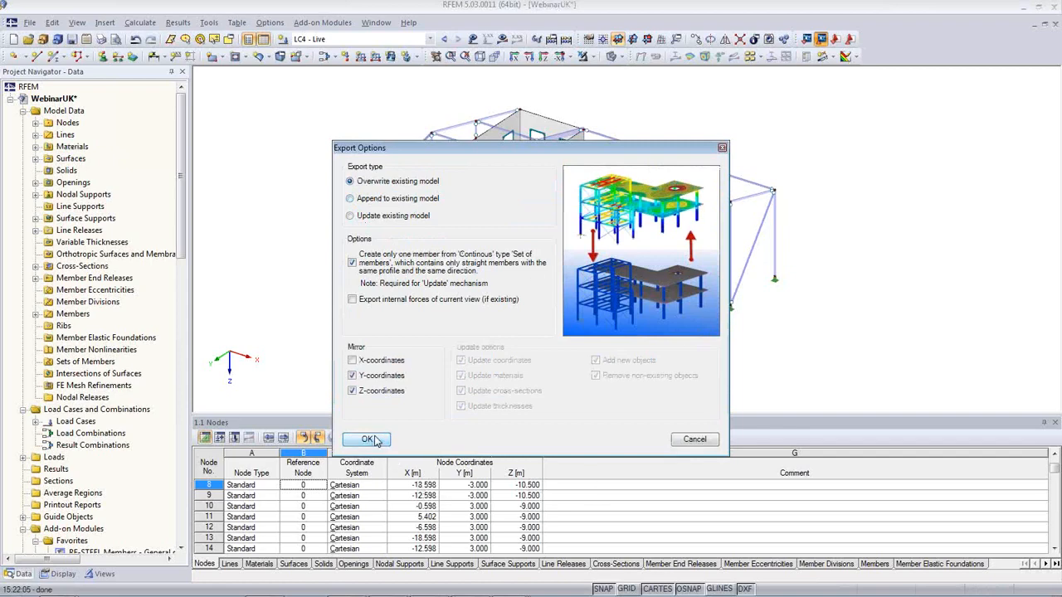
{"action": "left_click", "coordinate": [365, 440]}
- Switch to Tekla Structures, examine the transferred building and display its parts as wireframe
{"action": "left_click", "coordinate": [396, 584]}
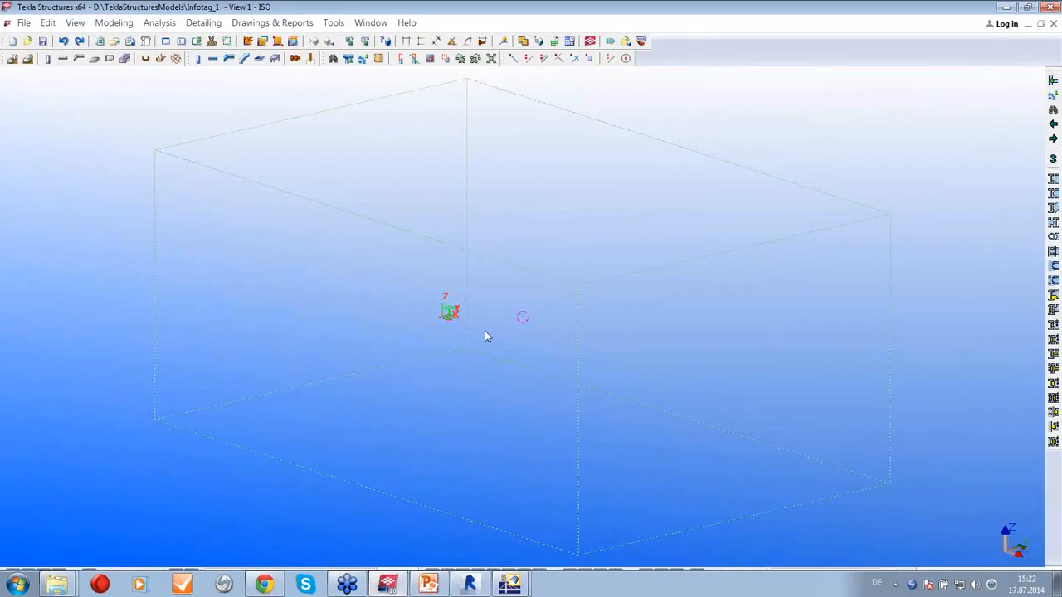
{"action": "middle_click_drag", "start_coordinate": [517, 371], "coordinate": [654, 455]}
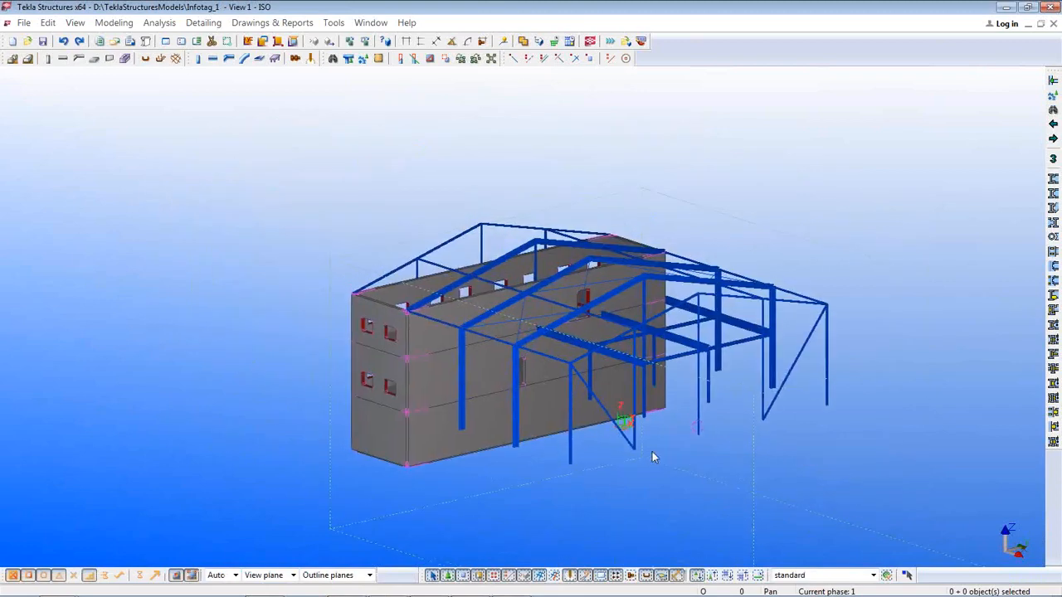
{"action": "middle_click_drag", "start_coordinate": [793, 448], "coordinate": [556, 423]}
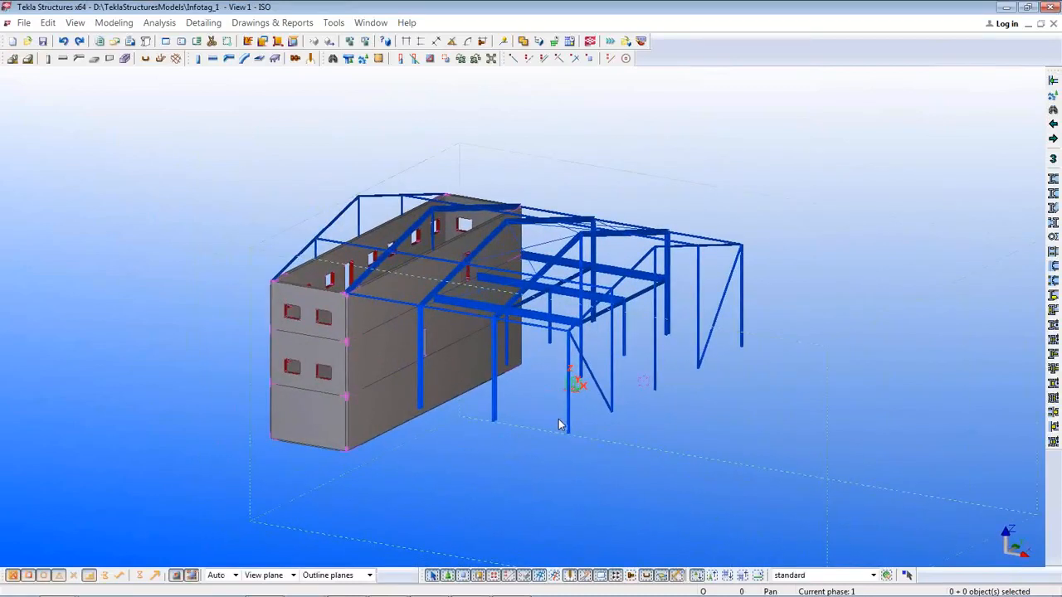
{"action": "key", "text": "ctrl+1"}
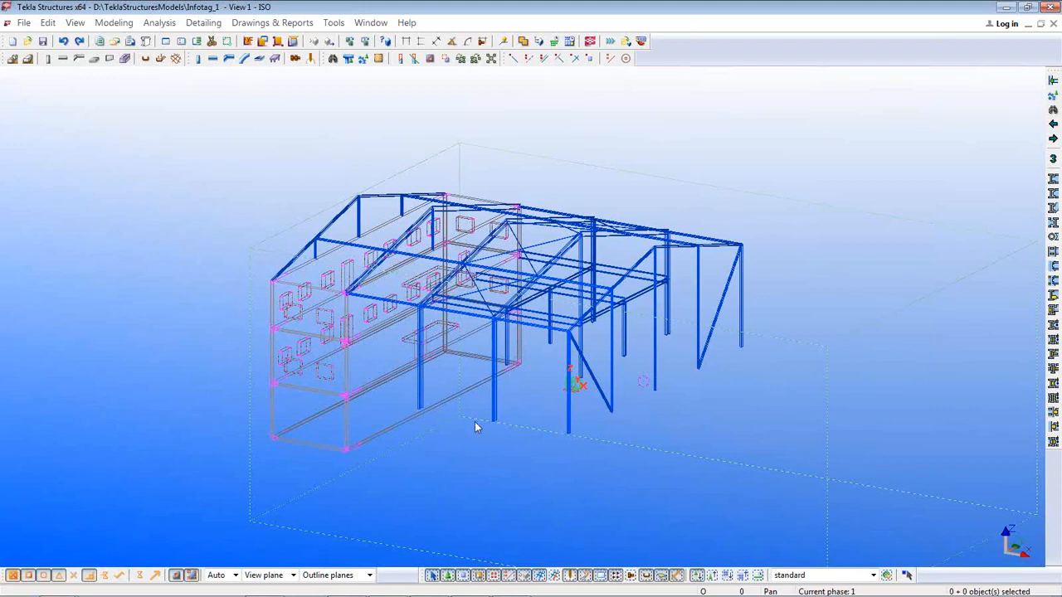
{"action": "middle_click_drag", "start_coordinate": [428, 411], "coordinate": [388, 419], "text": "ctrl"}
{"action": "scroll", "coordinate": [387, 408], "scroll_direction": "up", "scroll_amount": 1}
{"action": "scroll", "coordinate": [388, 415], "scroll_direction": "up", "scroll_amount": 3}
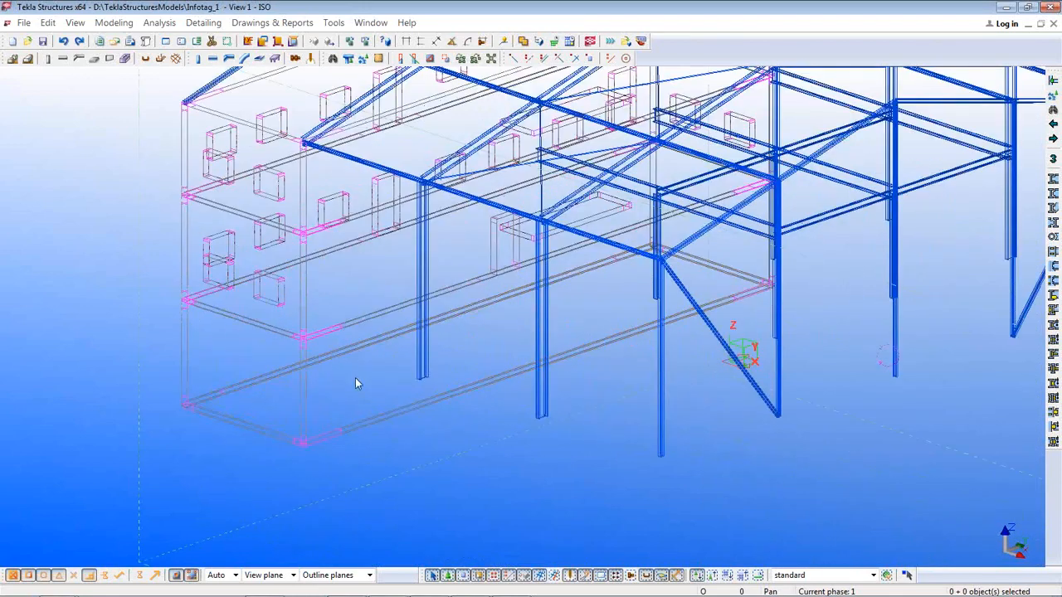
- Inspect the properties of a concrete floor slab, a tall hall column and the short corner column under the steel floor beams
{"action": "left_click", "coordinate": [350, 326]}
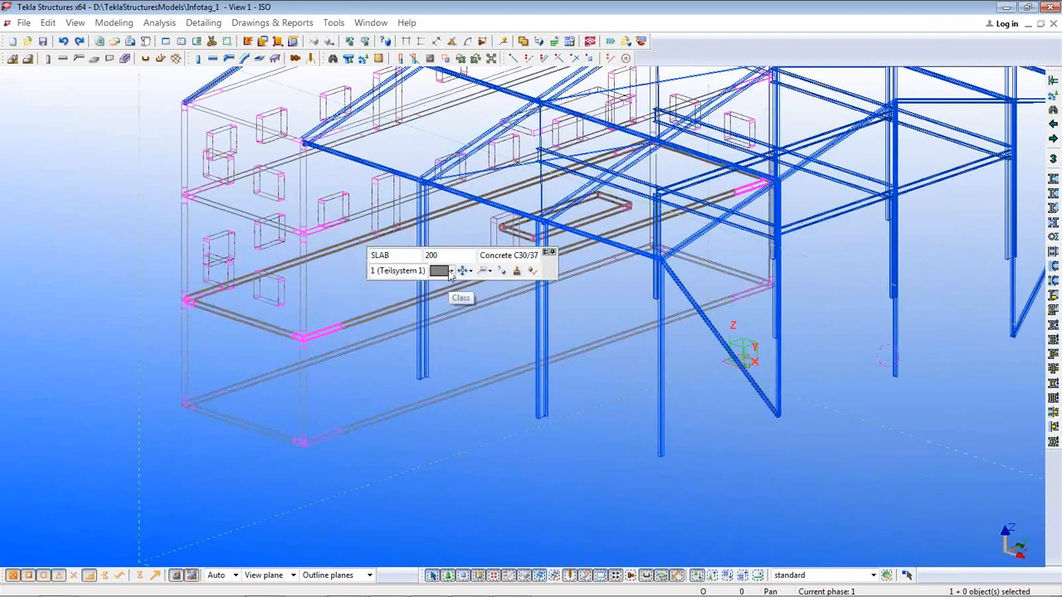
{"action": "left_click", "coordinate": [545, 358]}
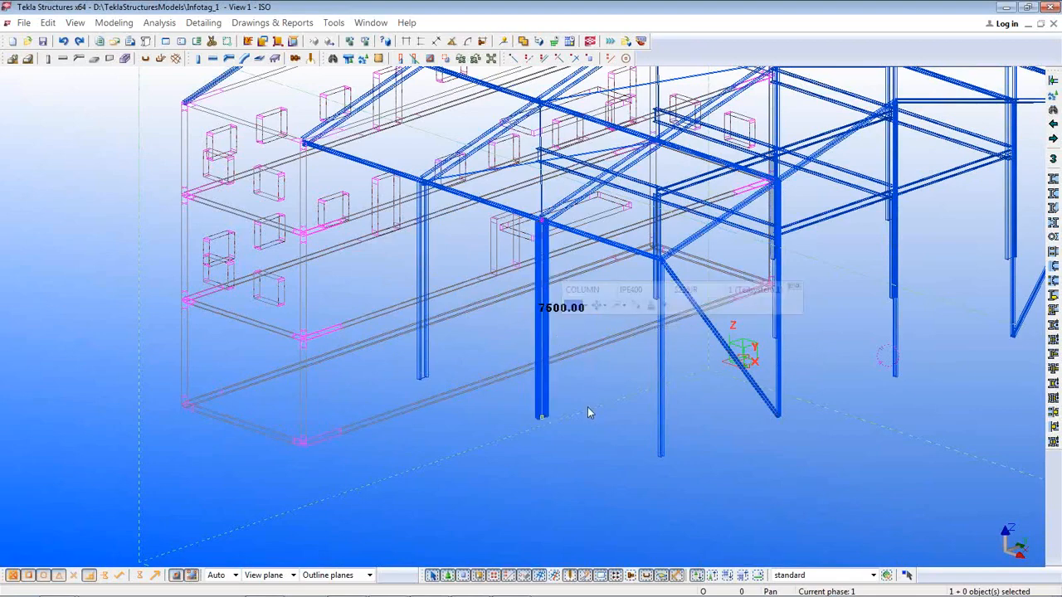
{"action": "scroll", "coordinate": [583, 409], "scroll_direction": "down", "scroll_amount": 2}
{"action": "middle_click_drag", "start_coordinate": [698, 454], "coordinate": [776, 417], "text": "ctrl"}
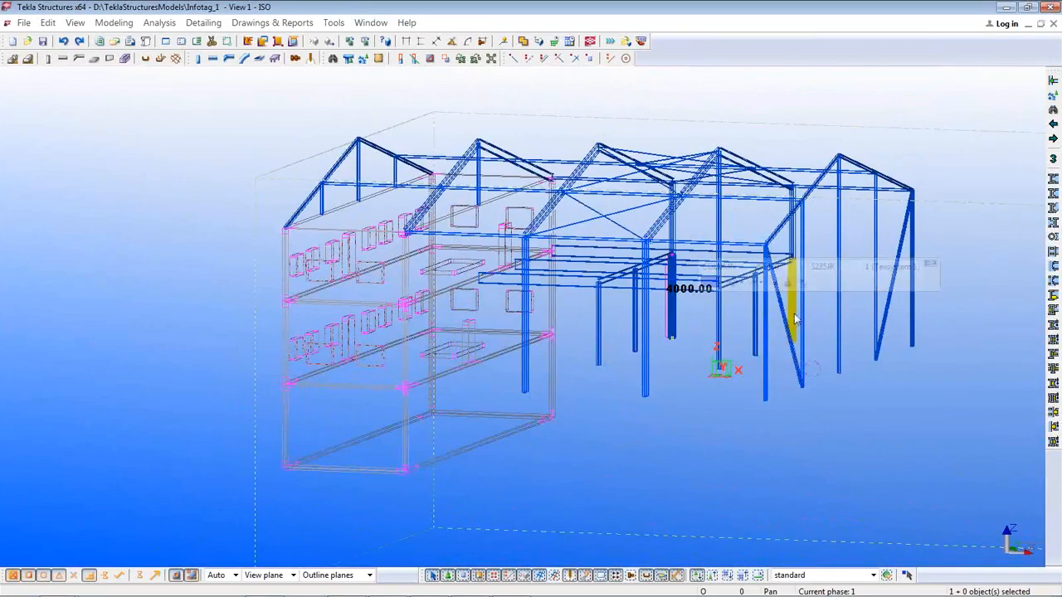
{"action": "scroll", "coordinate": [680, 338], "scroll_direction": "up", "scroll_amount": 5}
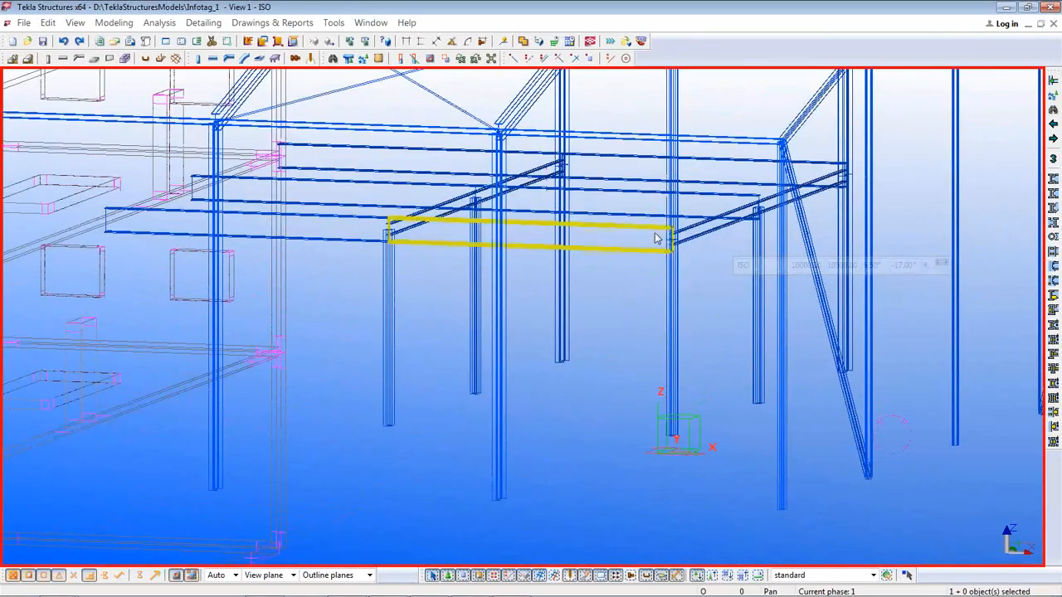
{"action": "left_click", "coordinate": [670, 322]}
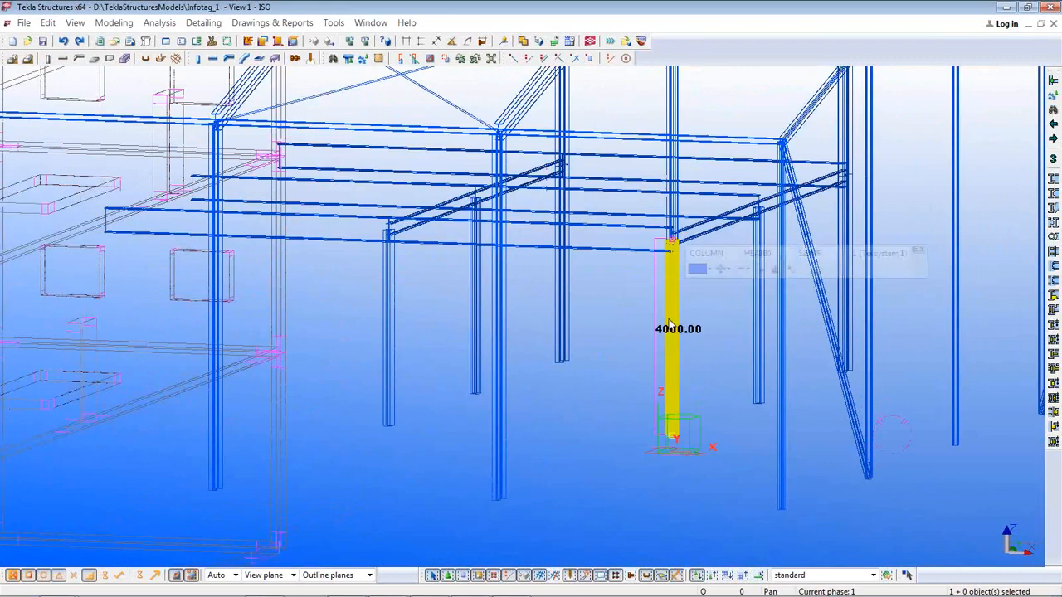
{"action": "left_click", "coordinate": [924, 491]}
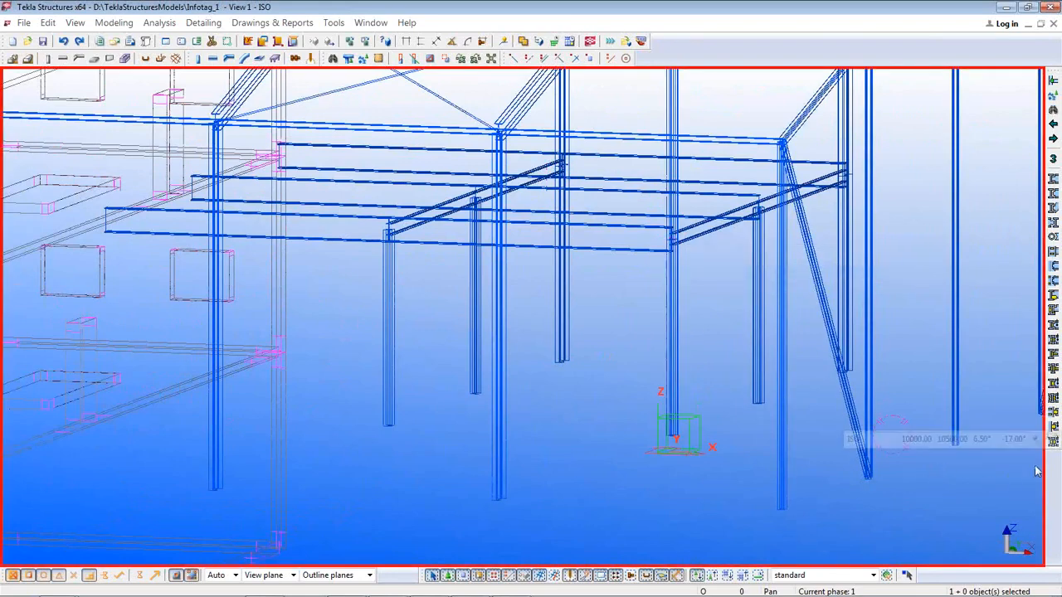
- Add a bolted plate connection between the front short corner column and the long floor beam ending on it
{"action": "left_click", "coordinate": [1053, 426]}
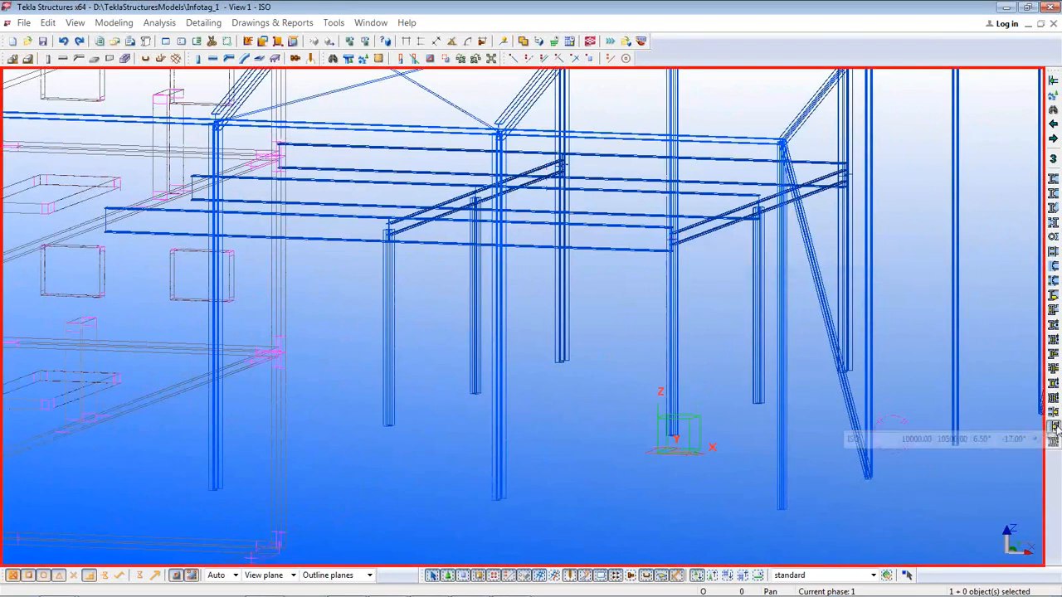
{"action": "left_click", "coordinate": [671, 315]}
{"action": "left_click", "coordinate": [622, 251]}
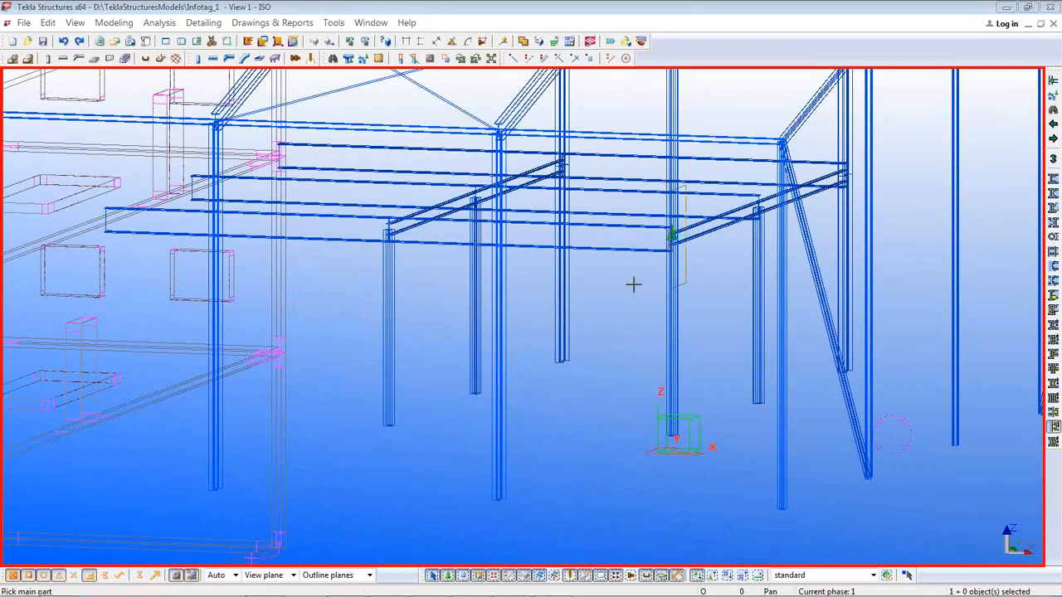
{"action": "middle_click_drag", "start_coordinate": [633, 285], "coordinate": [757, 309]}
{"action": "scroll", "coordinate": [757, 308], "scroll_direction": "up", "scroll_amount": 10}
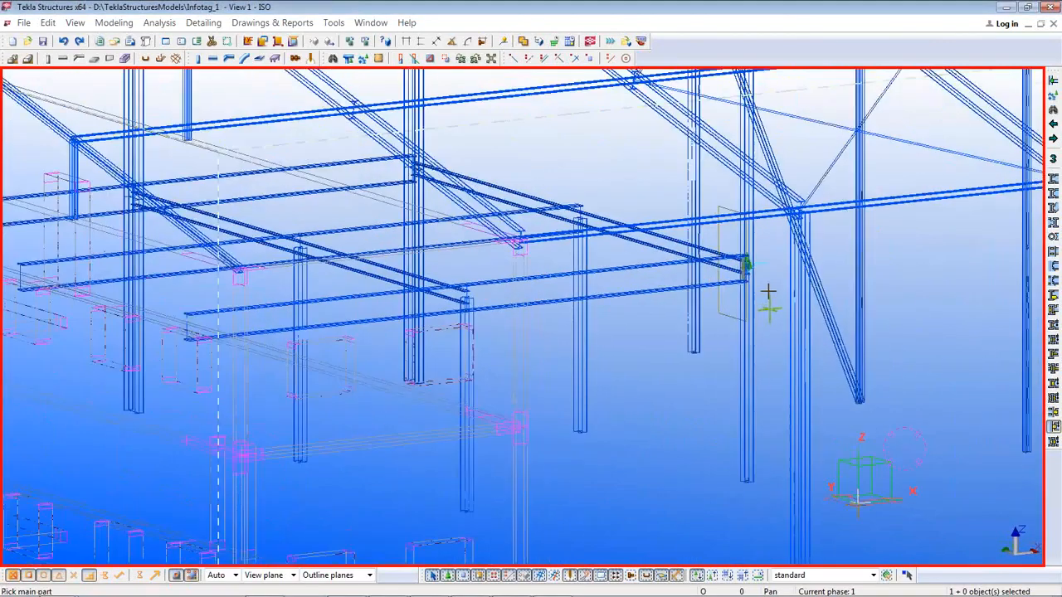
{"action": "scroll", "coordinate": [705, 282], "scroll_direction": "down", "scroll_amount": 10}
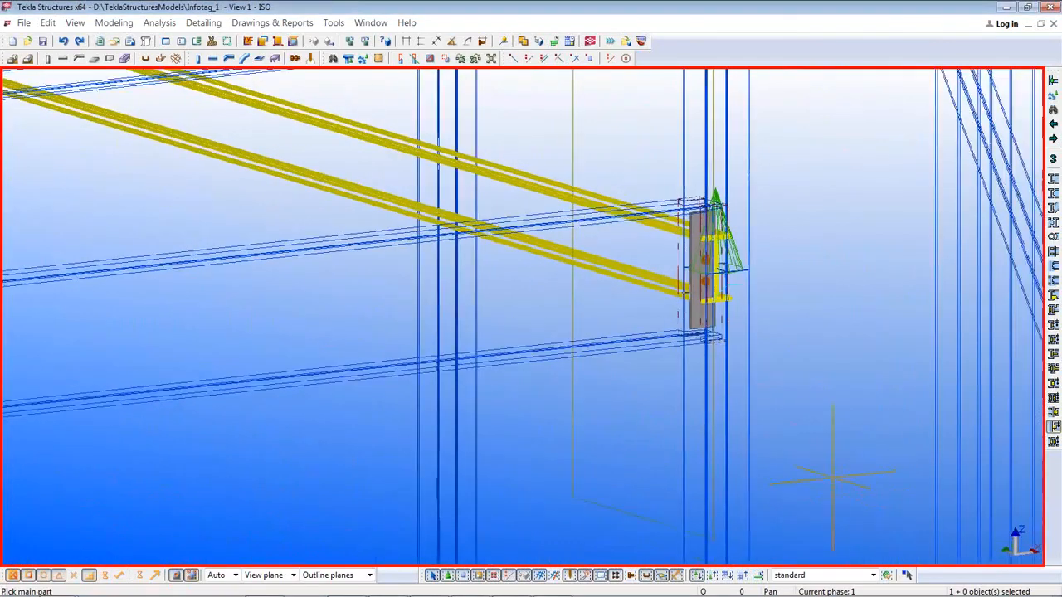
- Add the same plate connection between the rear short corner column and its long floor beam, and end the connection command
{"action": "middle_click_drag", "start_coordinate": [597, 340], "coordinate": [478, 315], "text": "ctrl"}
{"action": "middle_click_drag", "start_coordinate": [746, 312], "coordinate": [453, 351]}
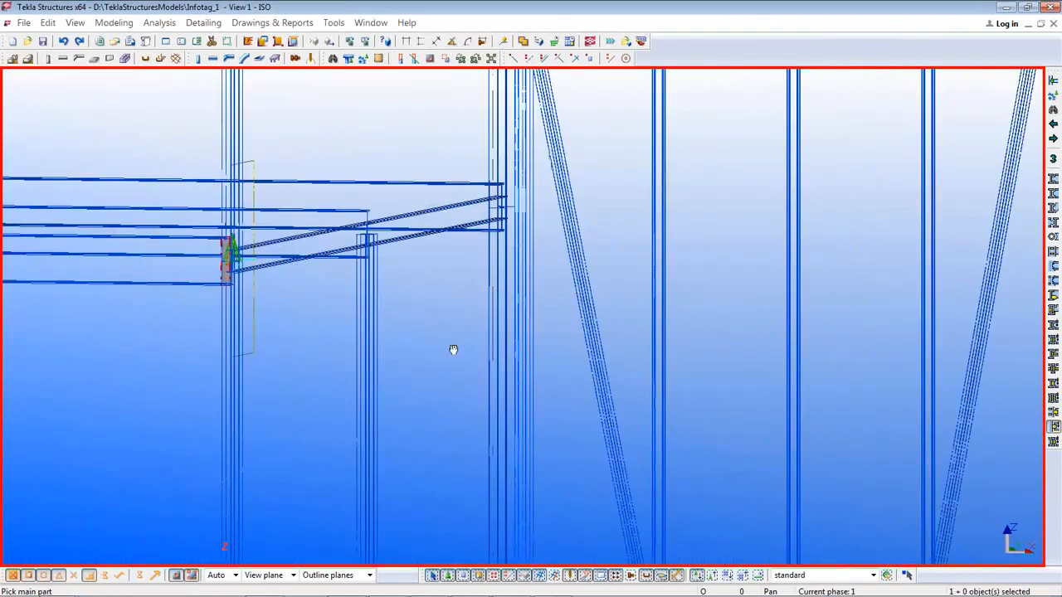
{"action": "left_click", "coordinate": [492, 329]}
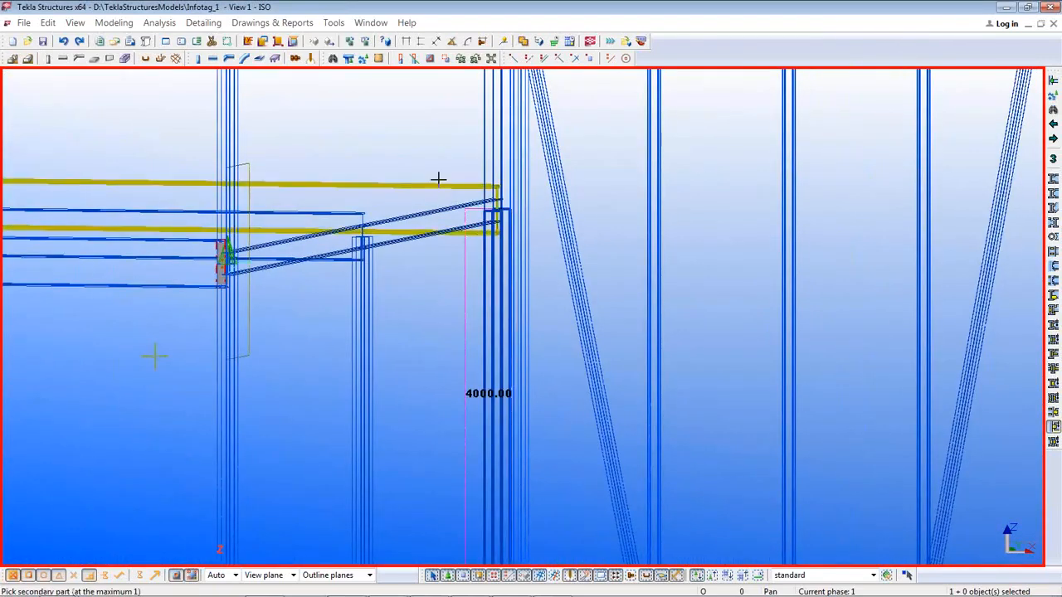
{"action": "left_click", "coordinate": [439, 192]}
{"action": "mouse_move", "coordinate": [448, 285]}
{"action": "middle_mouse_down", "text": "ctrl"}
{"action": "mouse_move", "coordinate": [472, 292]}
{"action": "mouse_move", "coordinate": [444, 296]}
{"action": "middle_mouse_up", "text": "ctrl"}
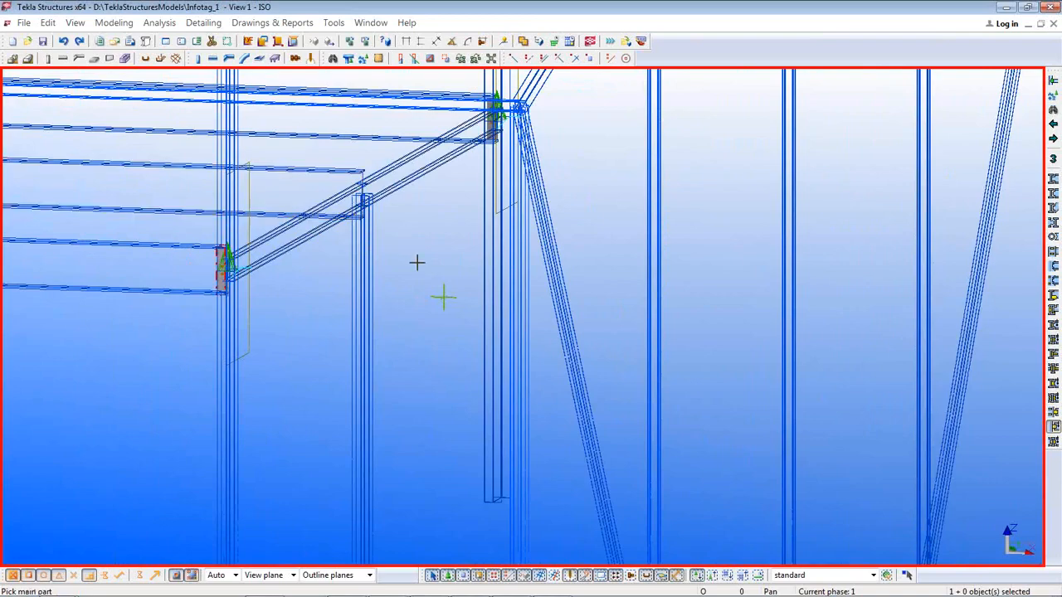
{"action": "middle_click_drag", "start_coordinate": [403, 289], "coordinate": [392, 325]}
{"action": "scroll", "coordinate": [334, 301], "scroll_direction": "down", "scroll_amount": 3}
{"action": "middle_click_drag", "start_coordinate": [325, 335], "coordinate": [435, 305]}
{"action": "scroll", "coordinate": [420, 304], "scroll_direction": "down", "scroll_amount": 4}
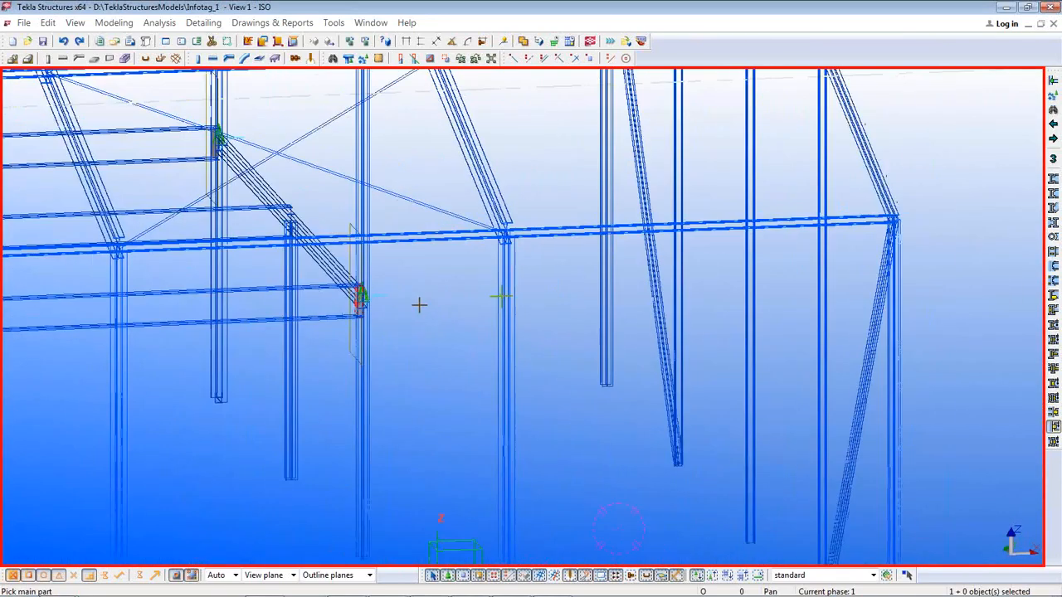
{"action": "right_click", "coordinate": [401, 350]}
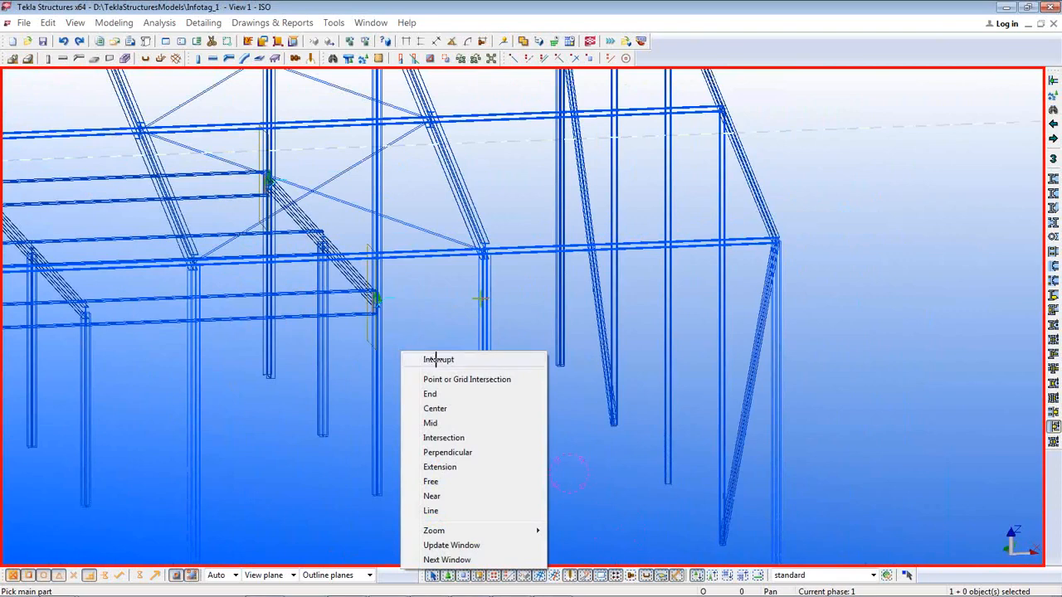
{"action": "left_click", "coordinate": [435, 359]}
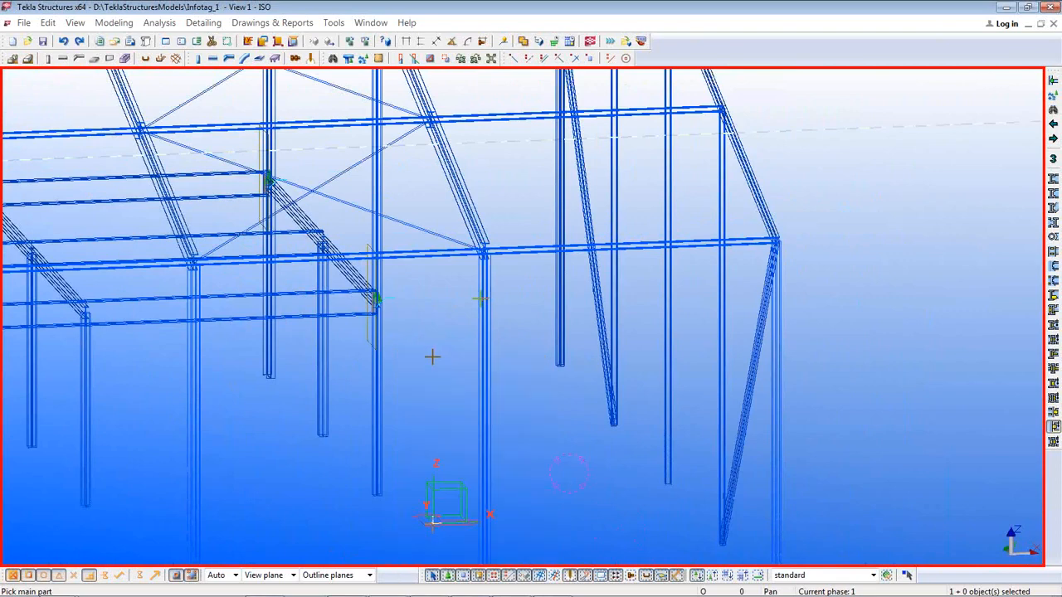
{"action": "middle_click_drag", "start_coordinate": [434, 360], "coordinate": [486, 197], "text": "ctrl"}
{"action": "scroll", "coordinate": [434, 348], "scroll_direction": "down", "scroll_amount": 2}
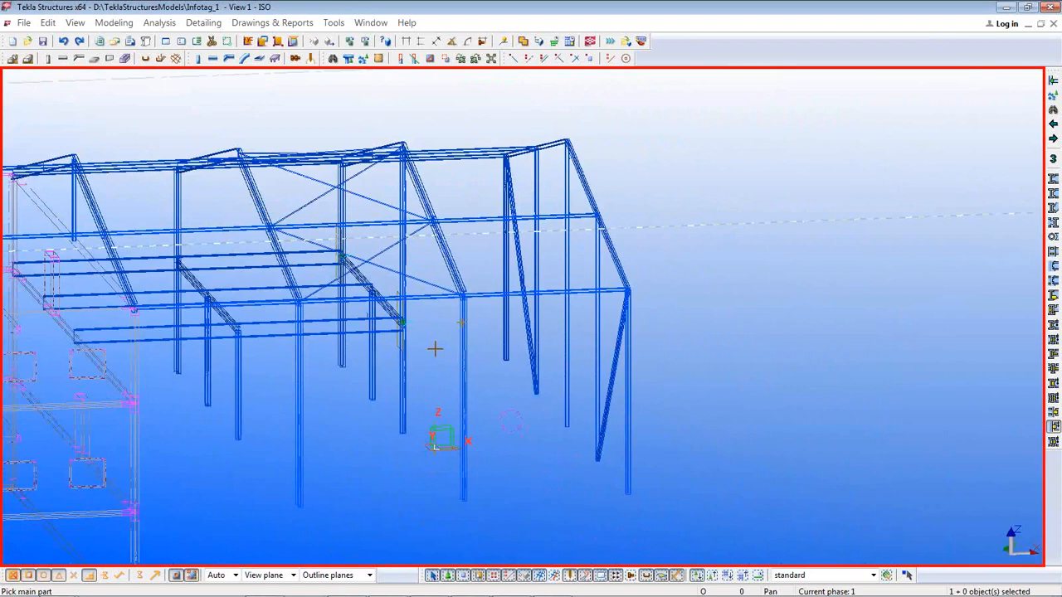
{"action": "key", "text": "Escape"}
{"action": "middle_click_drag", "start_coordinate": [463, 376], "coordinate": [633, 403]}
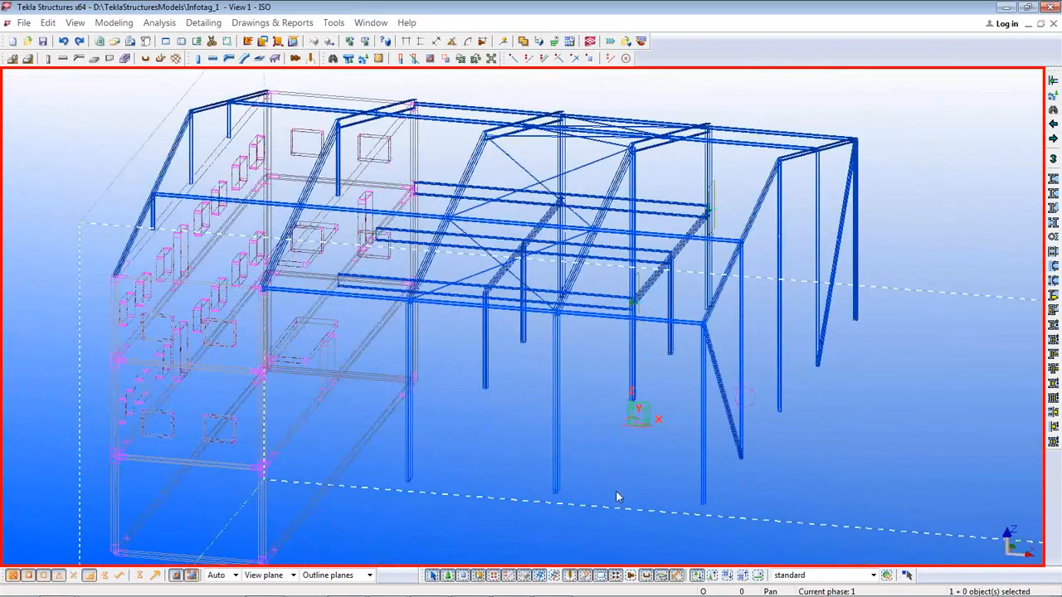
- Switch to RFEM and start exporting the WebinarUK model in the Bentley ISM format
{"action": "mouse_move", "coordinate": [515, 587]}
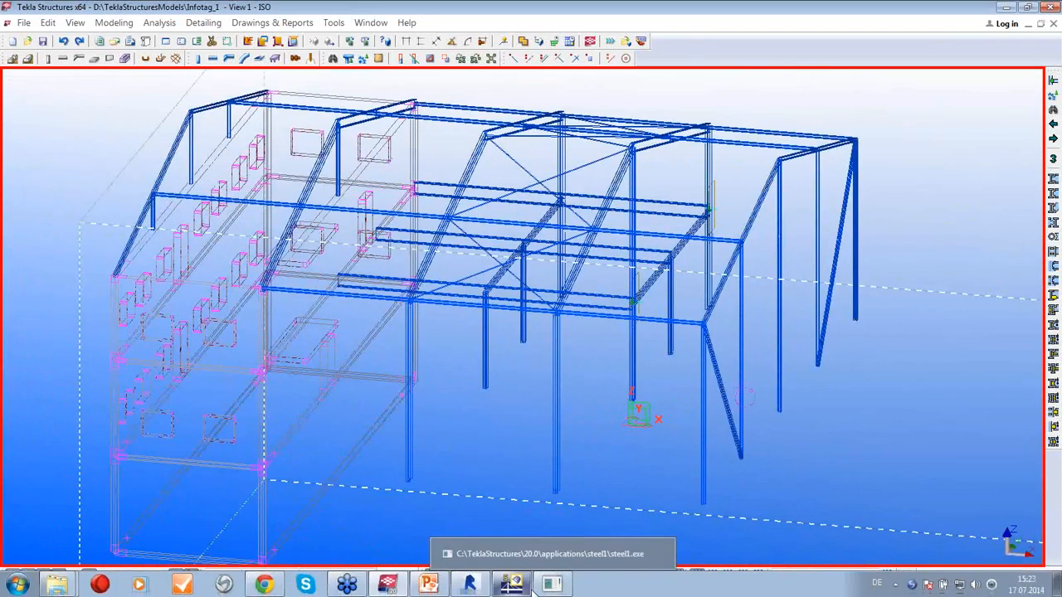
{"action": "left_click", "coordinate": [507, 553]}
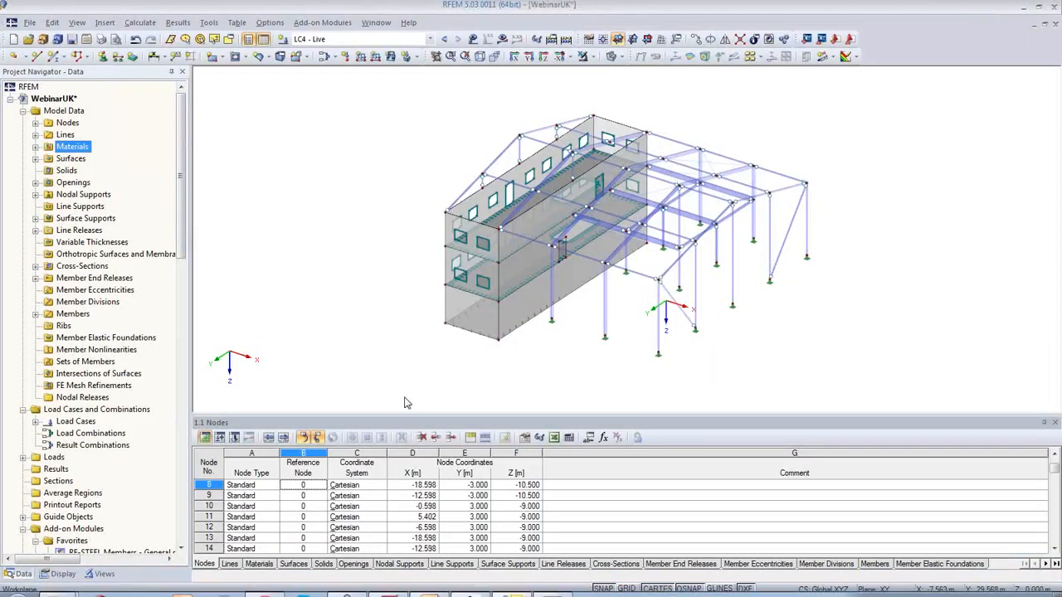
{"action": "left_click", "coordinate": [30, 23]}
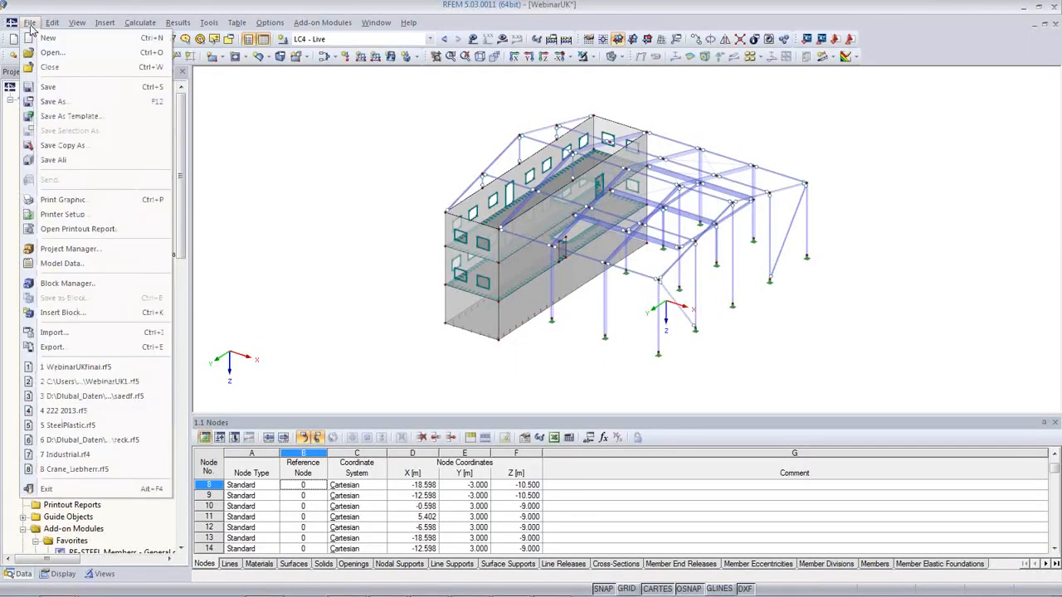
{"action": "left_click", "coordinate": [71, 349]}
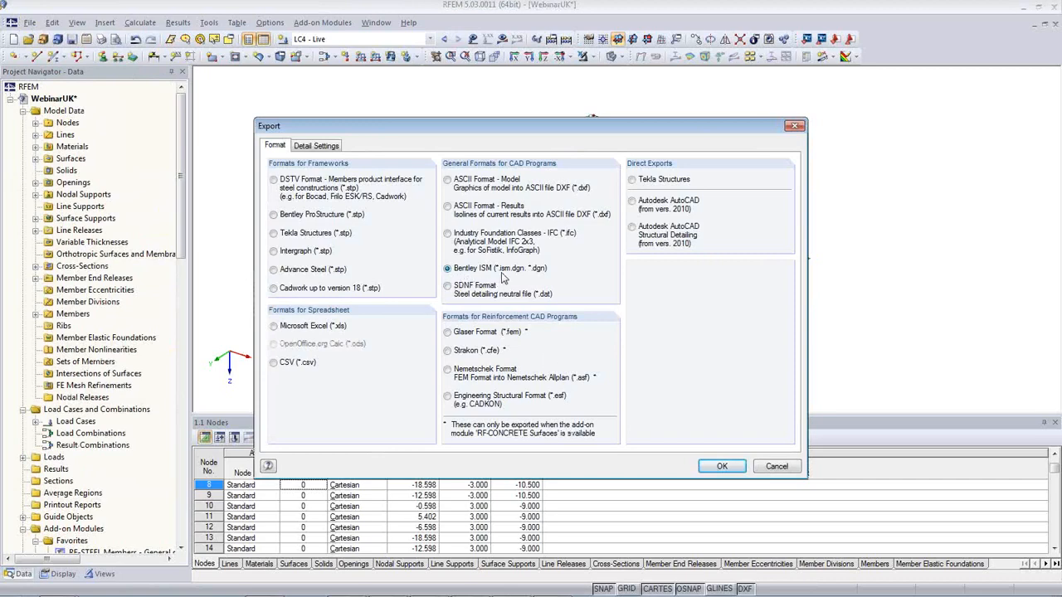
{"action": "left_click", "coordinate": [720, 466]}
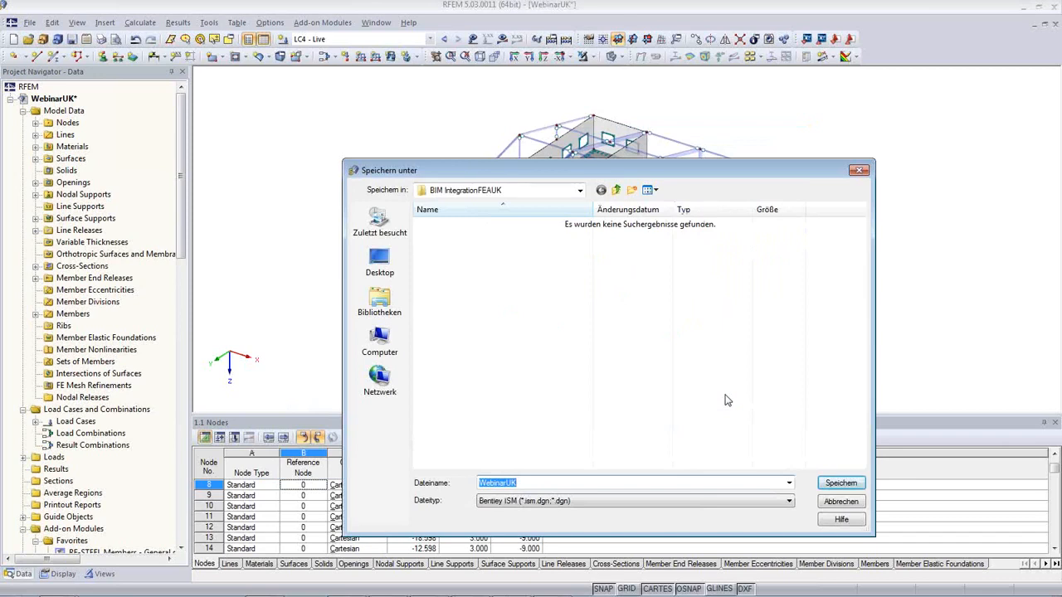
- Name the export file Webinar2UK, save it on the desktop and export the model to a new ISM file
{"action": "left_click", "coordinate": [505, 483]}
{"action": "type", "text": "2"}
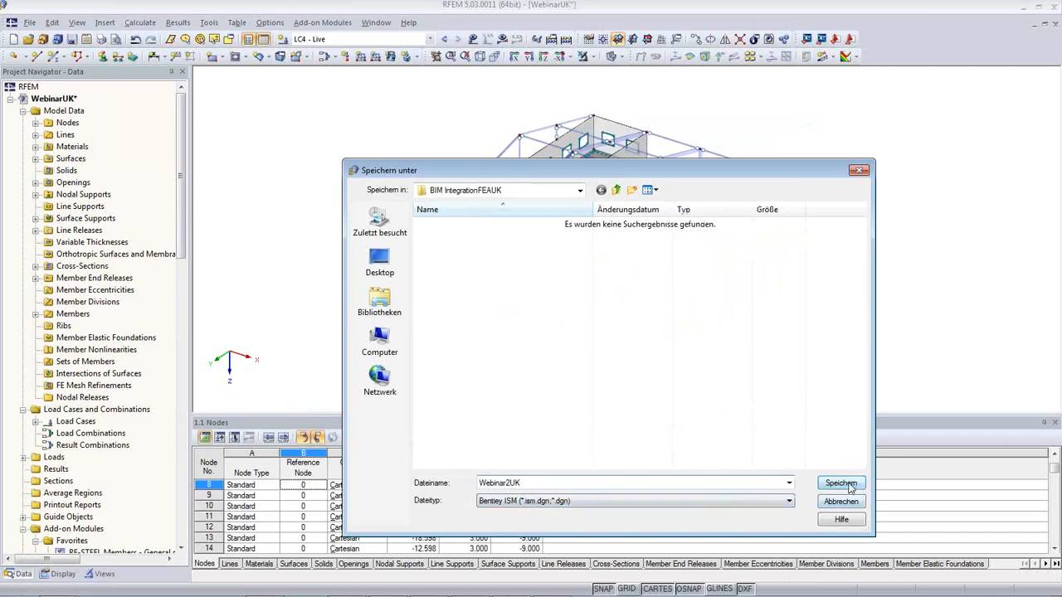
{"action": "left_click", "coordinate": [386, 267]}
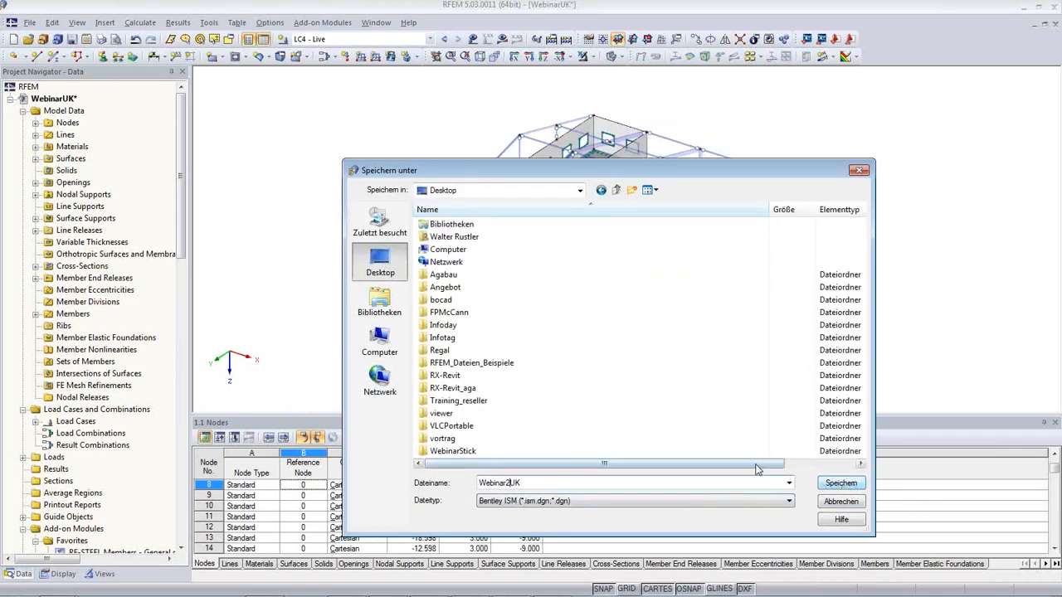
{"action": "left_click", "coordinate": [840, 484]}
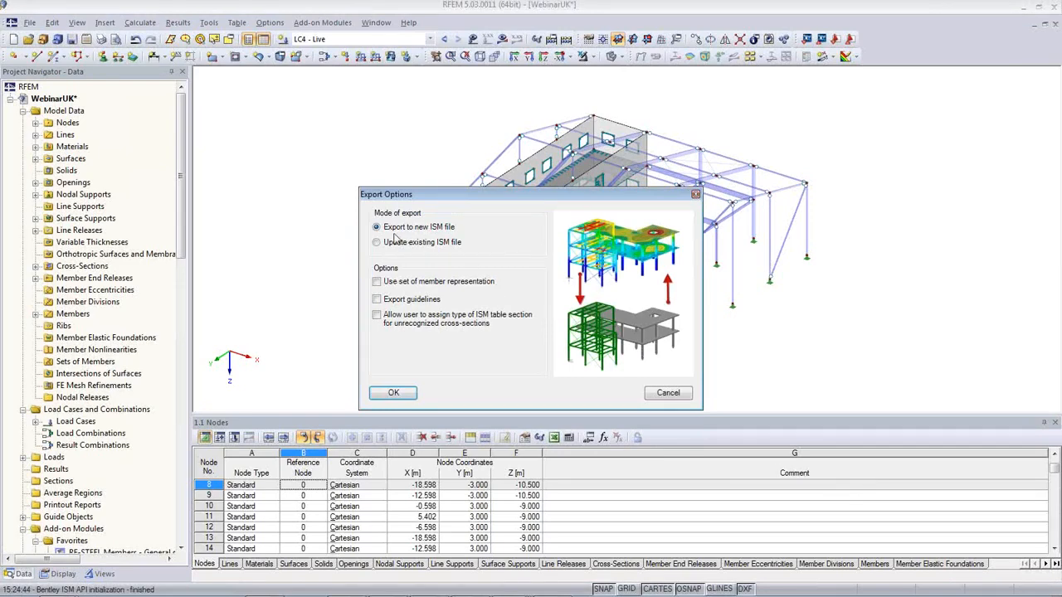
{"action": "left_click", "coordinate": [391, 391]}
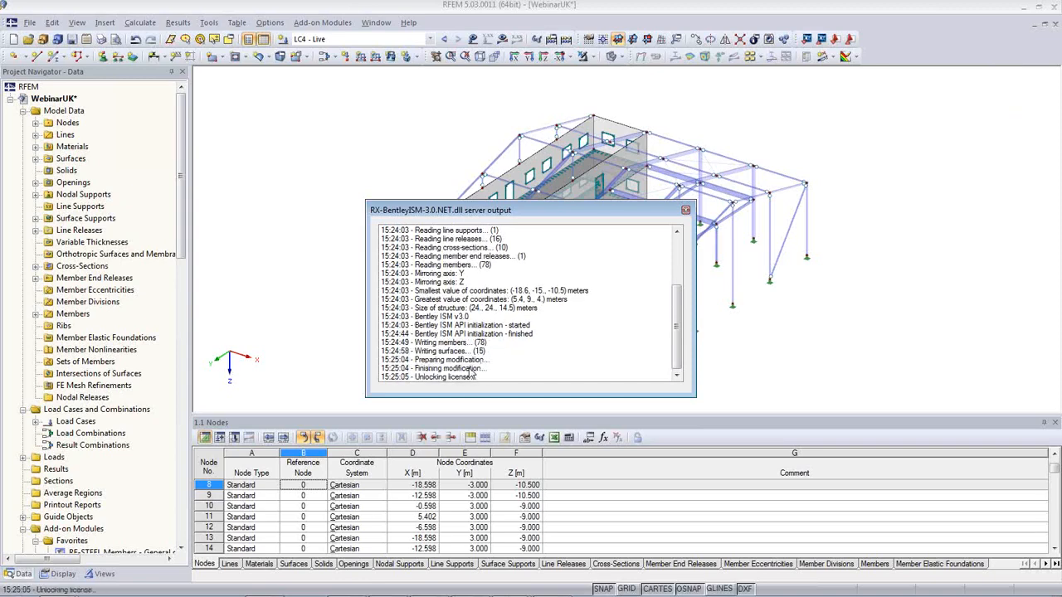
- Go to the desktop and open the exported Webinar2UK.ism.dgn file in ISM Viewer V8i
{"action": "mouse_move", "coordinate": [1016, 592]}
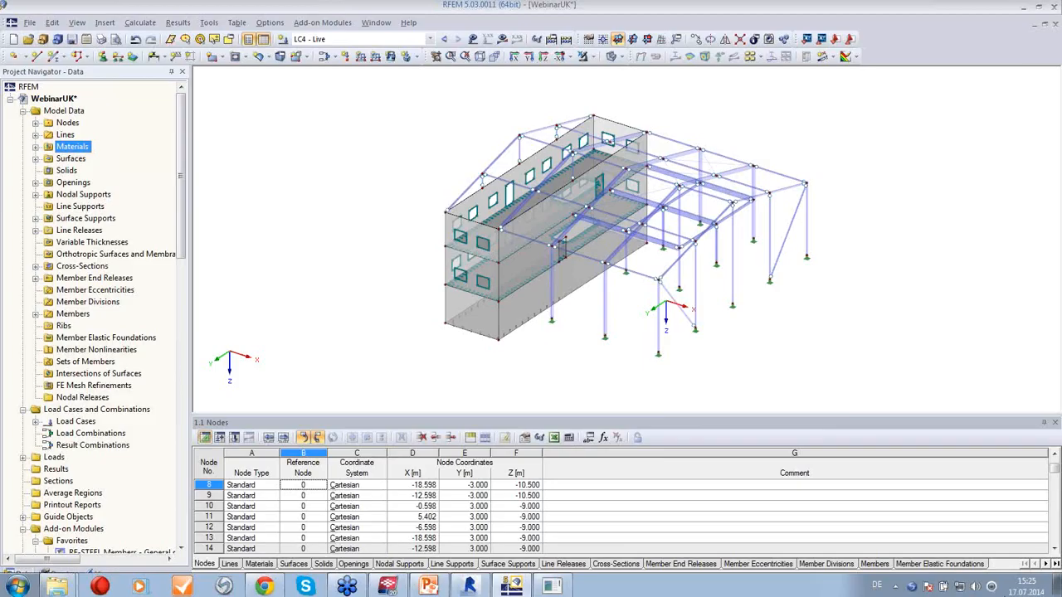
{"action": "left_click", "coordinate": [1057, 585]}
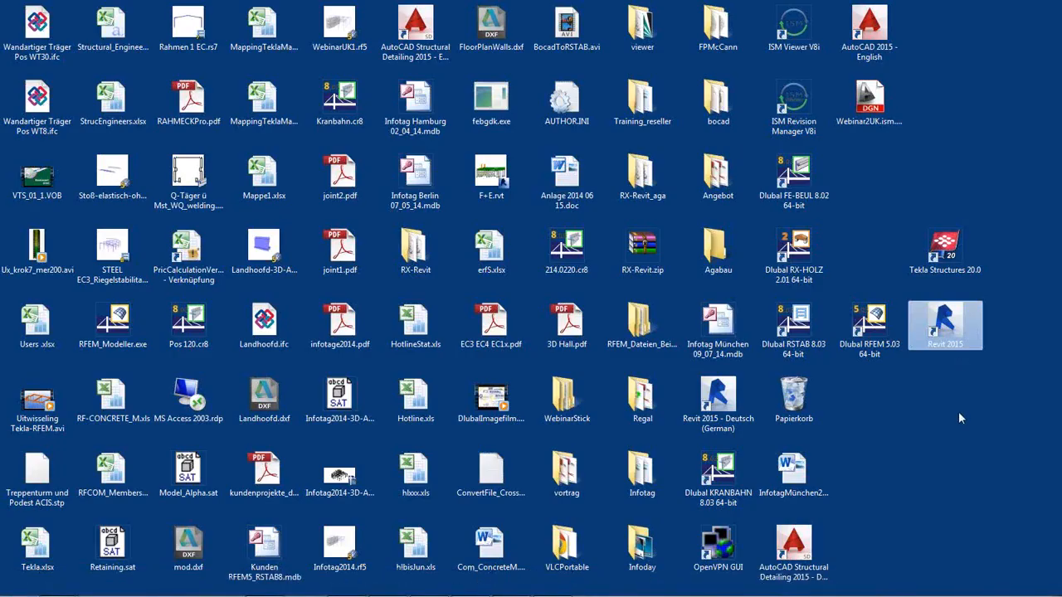
{"action": "left_click", "coordinate": [869, 124]}
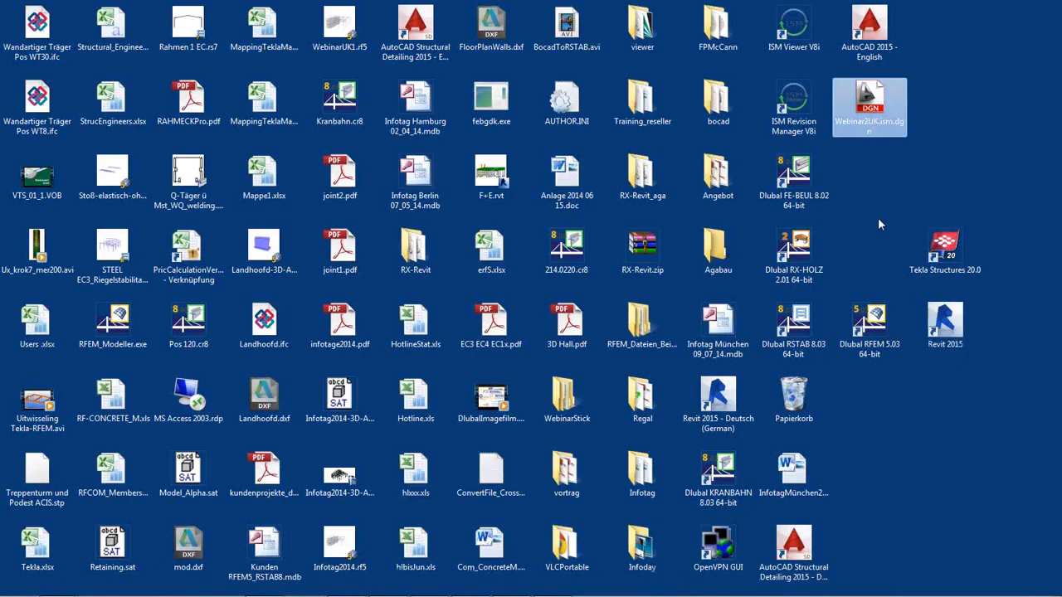
{"action": "left_click_drag", "start_coordinate": [871, 125], "coordinate": [792, 59]}
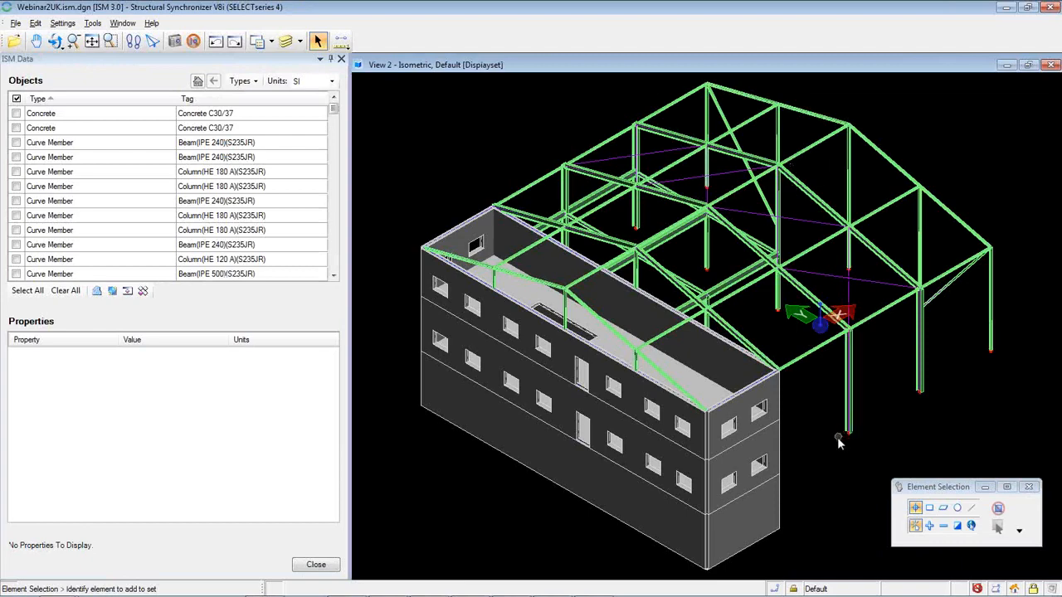
- Examine the exported building and steel frame in 3D, check the available file export and print options, and close the viewer
{"action": "middle_click_drag", "start_coordinate": [839, 441], "coordinate": [758, 422], "text": "shift"}
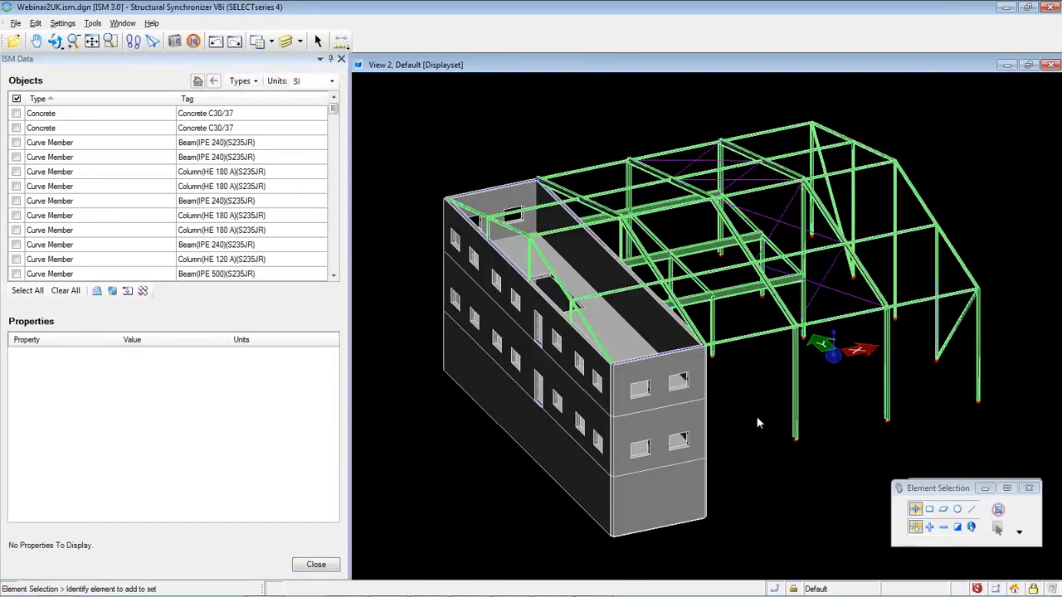
{"action": "scroll", "coordinate": [769, 433], "scroll_direction": "up", "scroll_amount": 6}
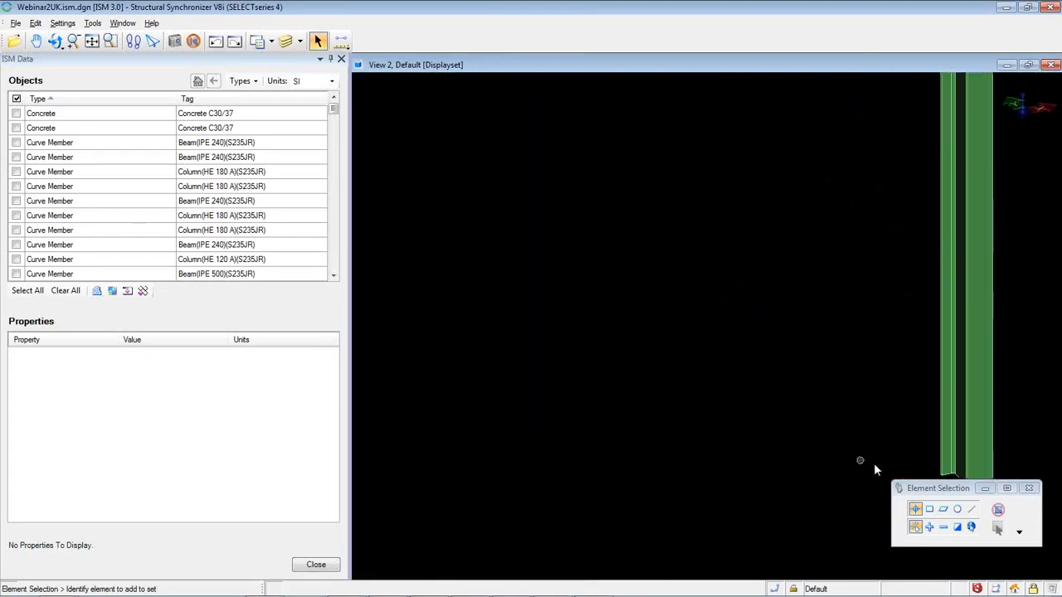
{"action": "scroll", "coordinate": [795, 446], "scroll_direction": "down", "scroll_amount": 6}
{"action": "scroll", "coordinate": [751, 456], "scroll_direction": "up", "scroll_amount": 3}
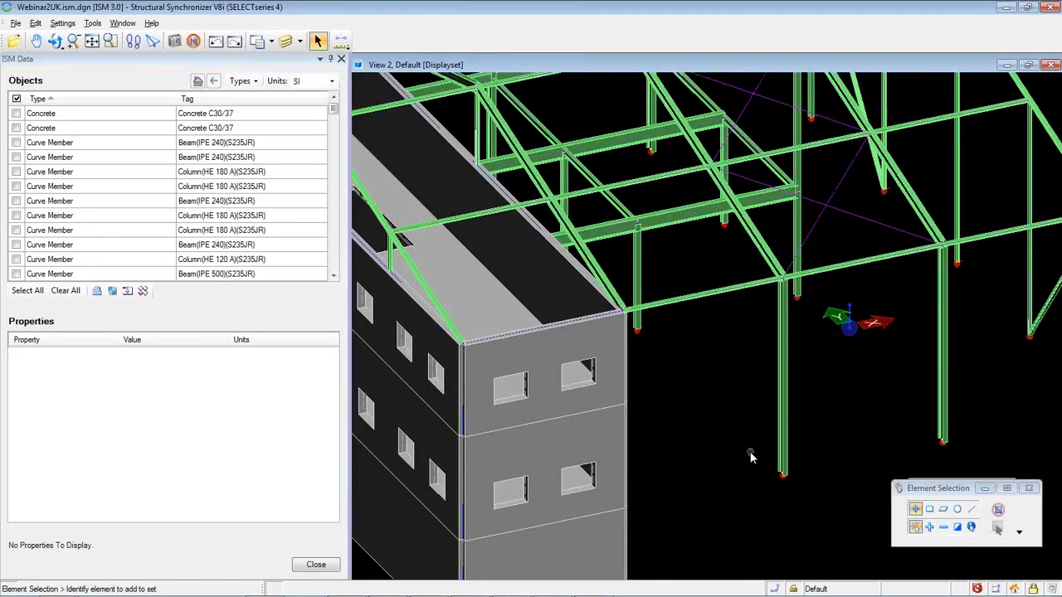
{"action": "scroll", "coordinate": [750, 456], "scroll_direction": "down", "scroll_amount": 3}
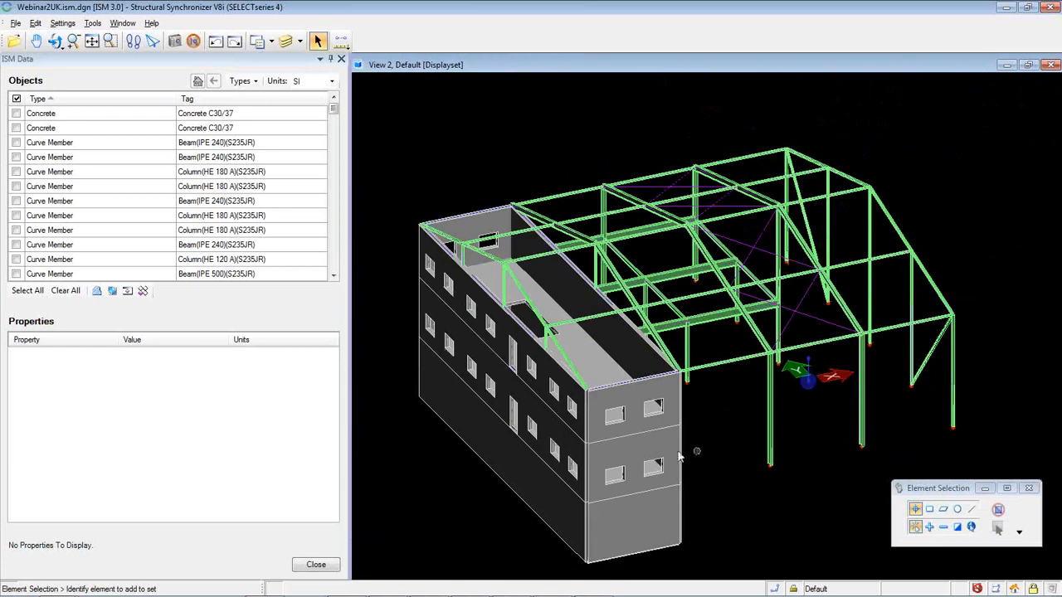
{"action": "left_click", "coordinate": [15, 23]}
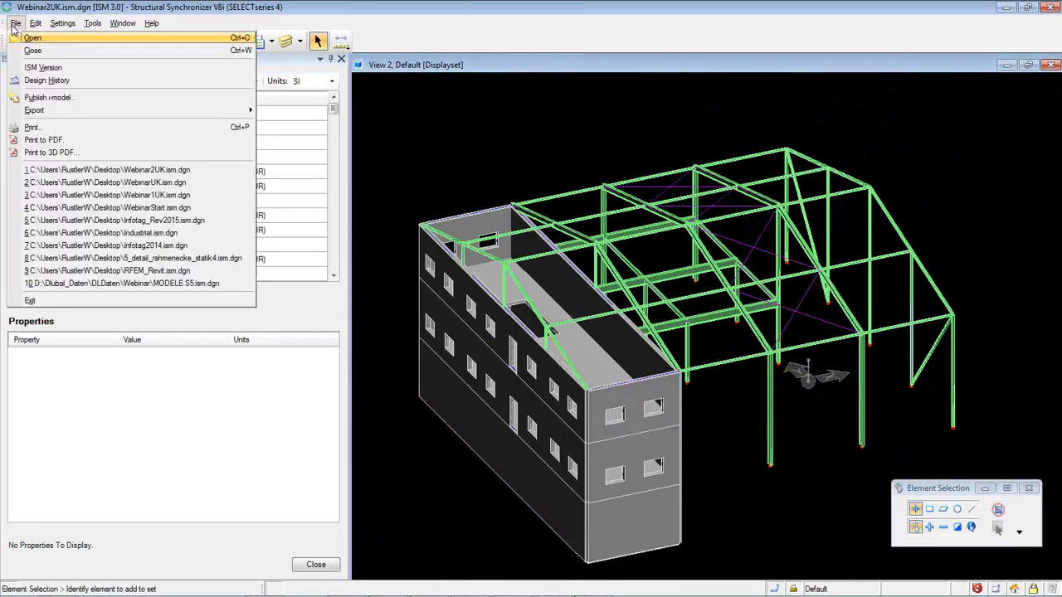
{"action": "mouse_move", "coordinate": [43, 110]}
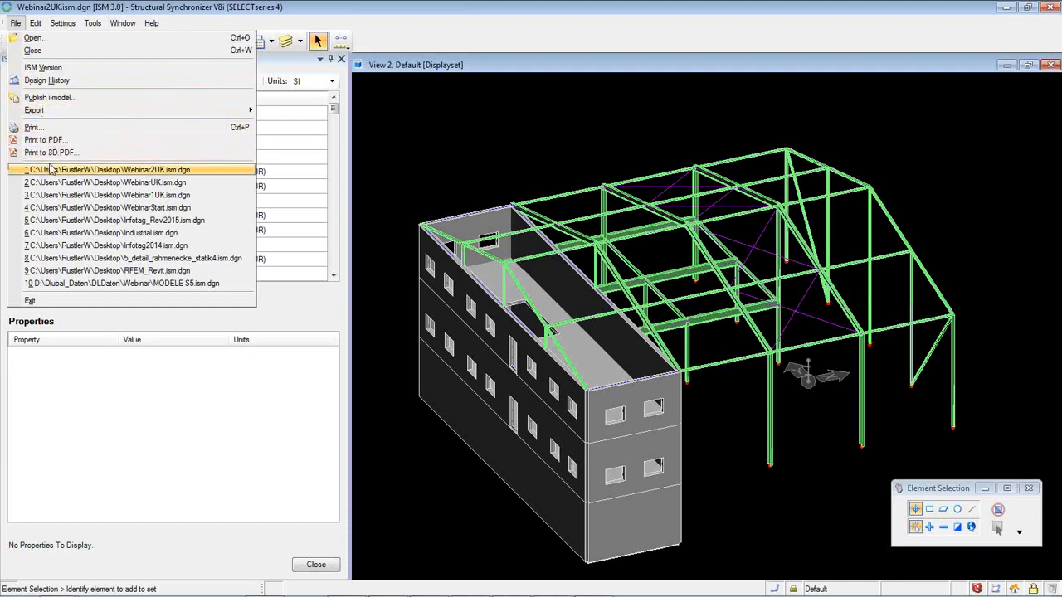
{"action": "left_click", "coordinate": [589, 16]}
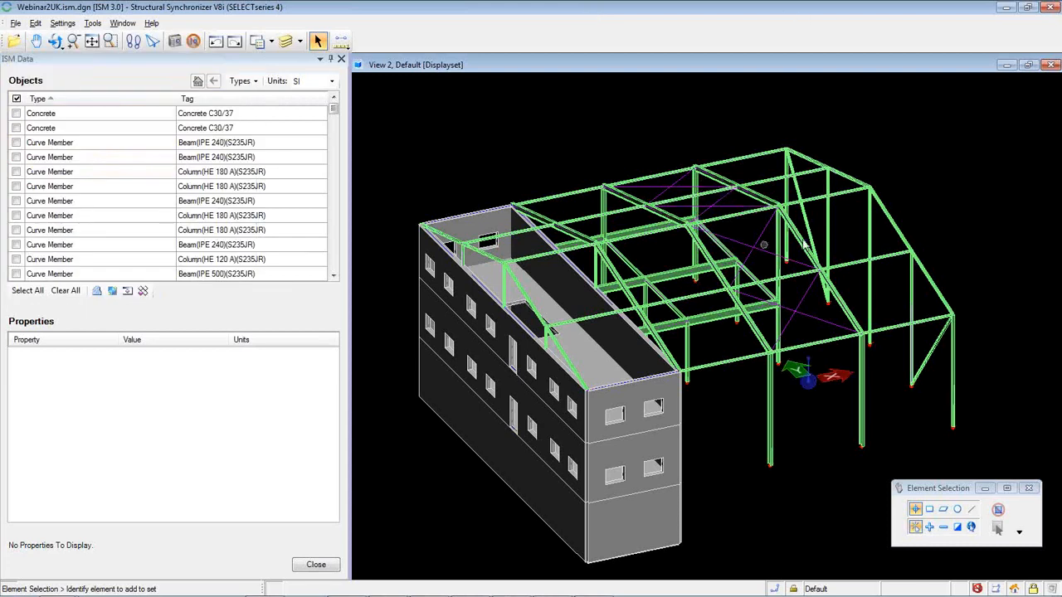
{"action": "left_click", "coordinate": [1052, 10]}
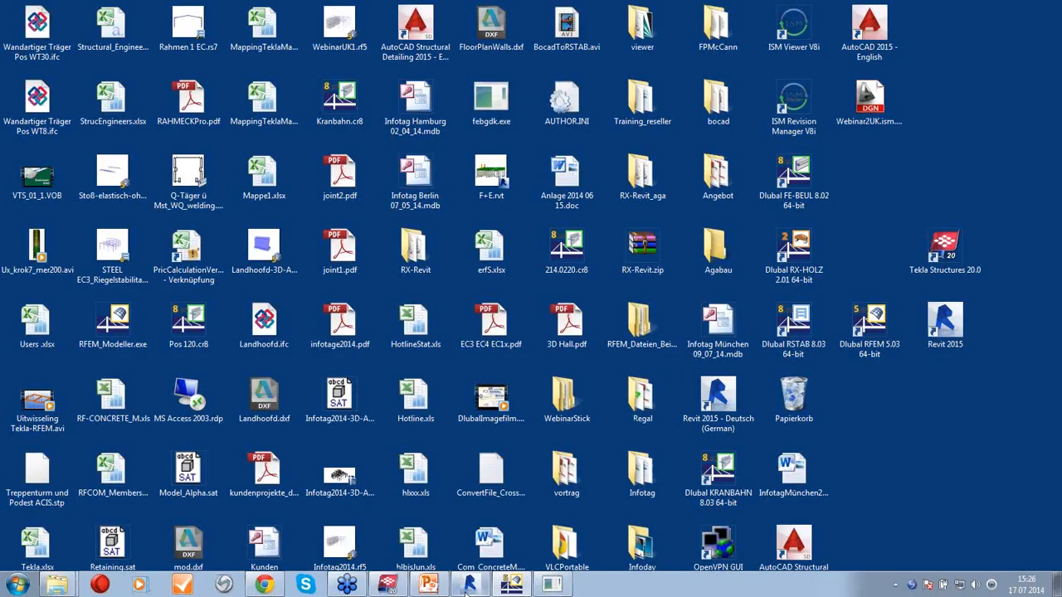
- Switch to RFEM and set the WebinarUK model's load case classification to EN 1990 with the BS (United Kingdom) national annex
{"action": "left_click", "coordinate": [511, 585]}
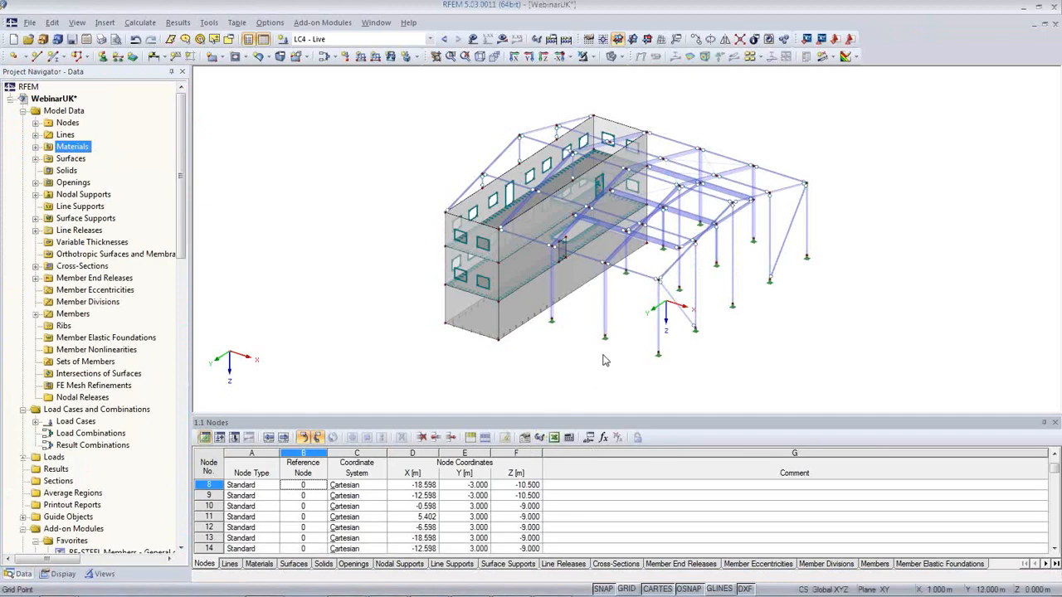
{"action": "mouse_move", "coordinate": [598, 352]}
{"action": "middle_mouse_down", "text": "ctrl"}
{"action": "mouse_move", "coordinate": [603, 331]}
{"action": "mouse_move", "coordinate": [712, 287]}
{"action": "mouse_move", "coordinate": [706, 323]}
{"action": "mouse_move", "coordinate": [672, 323]}
{"action": "mouse_move", "coordinate": [632, 365]}
{"action": "mouse_move", "coordinate": [617, 347]}
{"action": "middle_mouse_up", "text": "ctrl"}
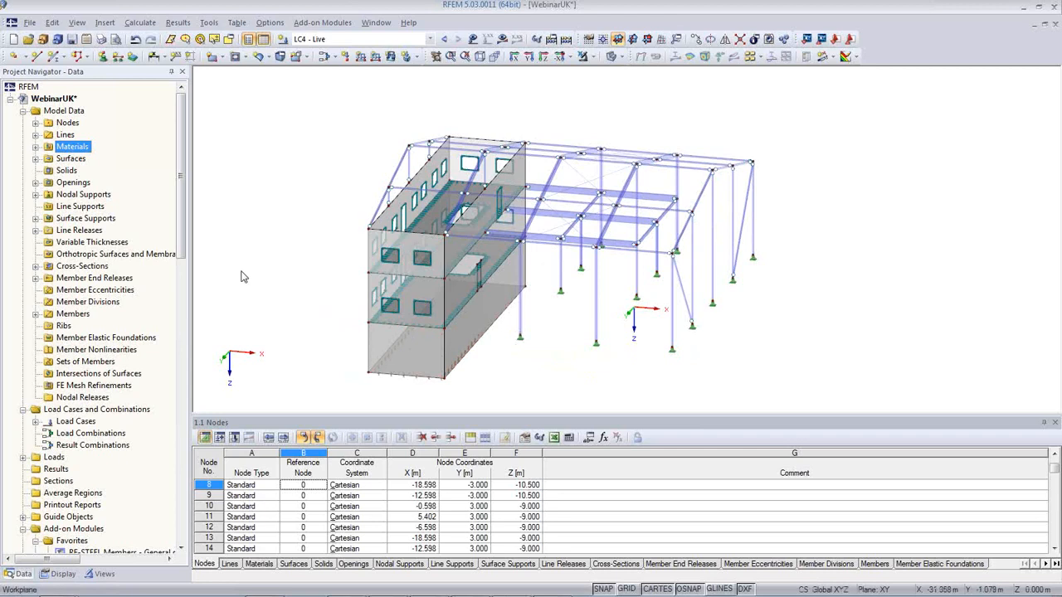
{"action": "right_click", "coordinate": [66, 104]}
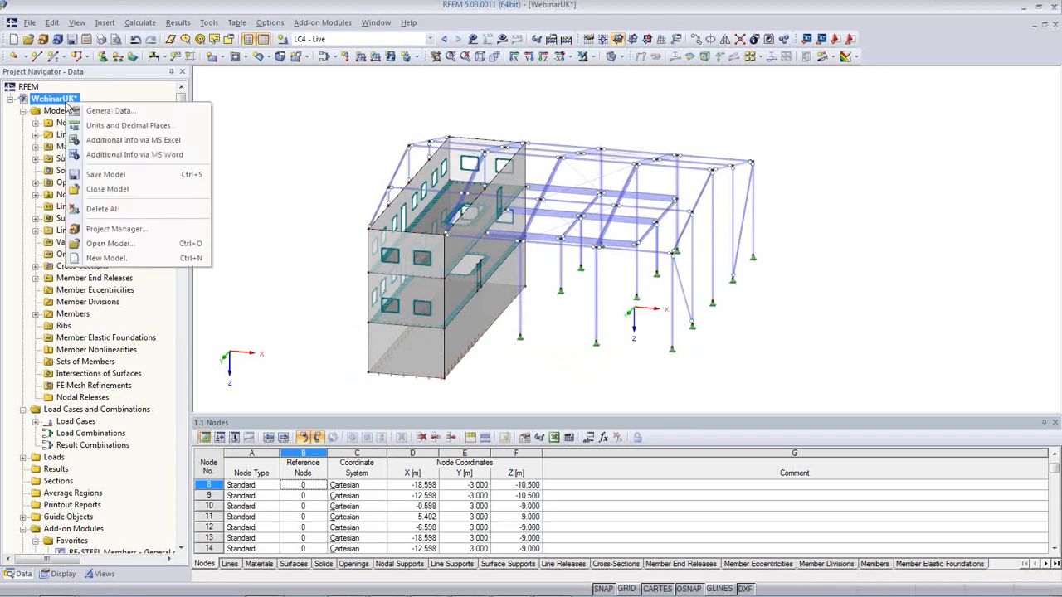
{"action": "left_click", "coordinate": [107, 114]}
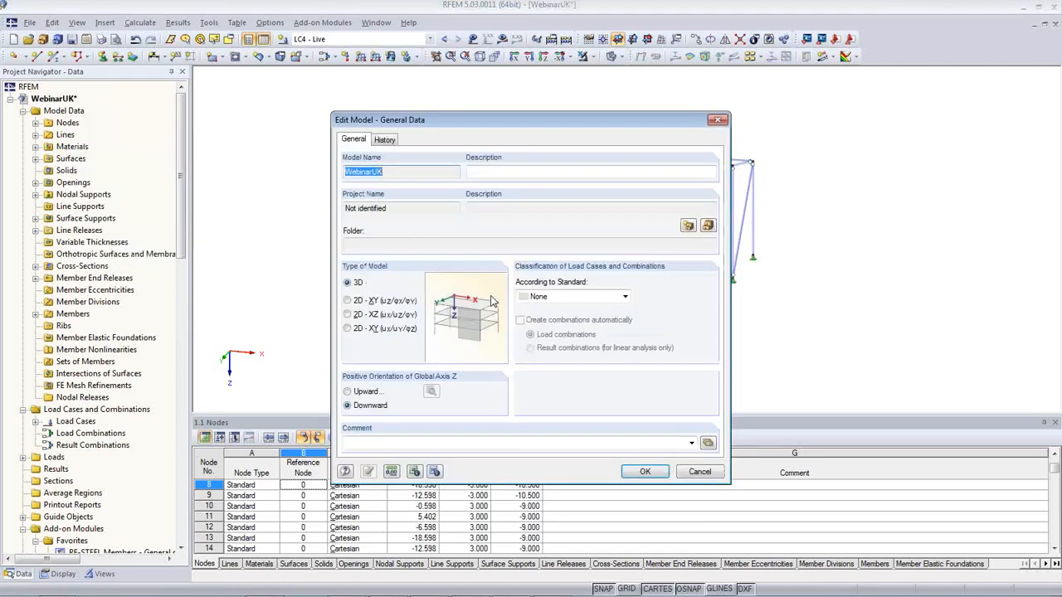
{"action": "left_click", "coordinate": [600, 299]}
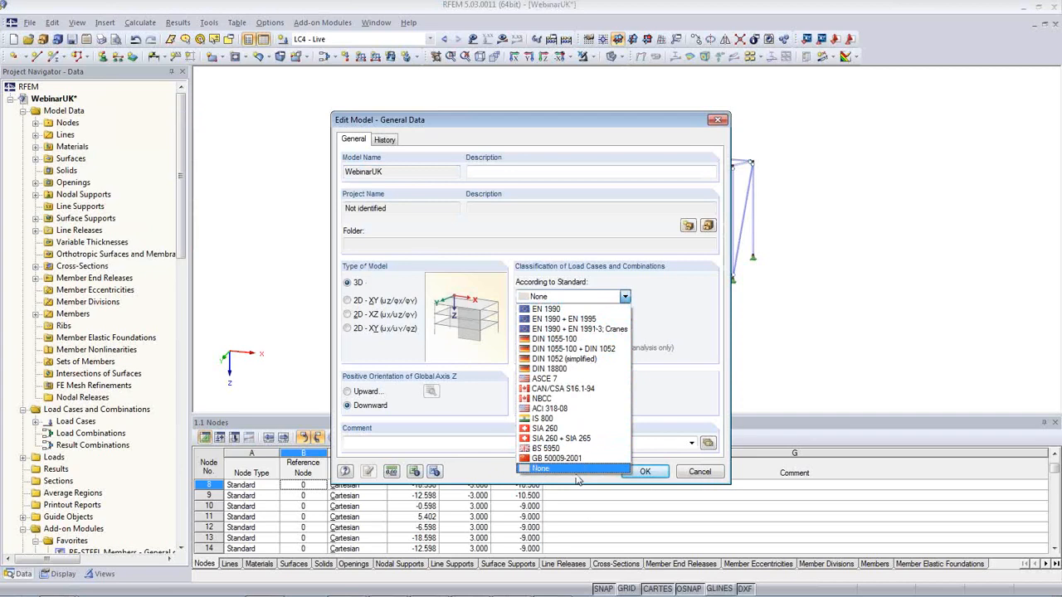
{"action": "left_click", "coordinate": [580, 312]}
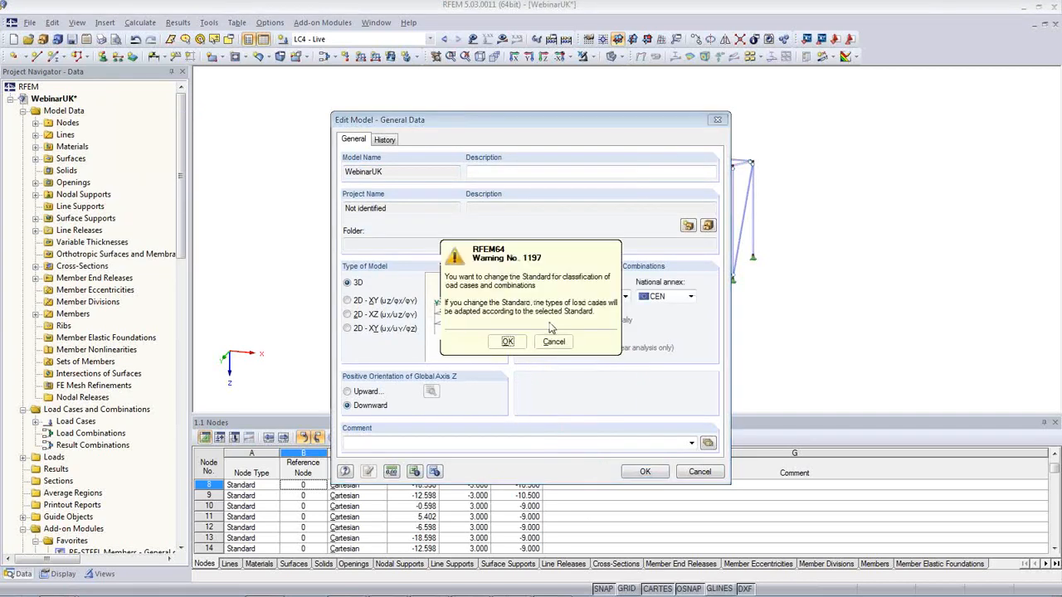
{"action": "left_click", "coordinate": [508, 341]}
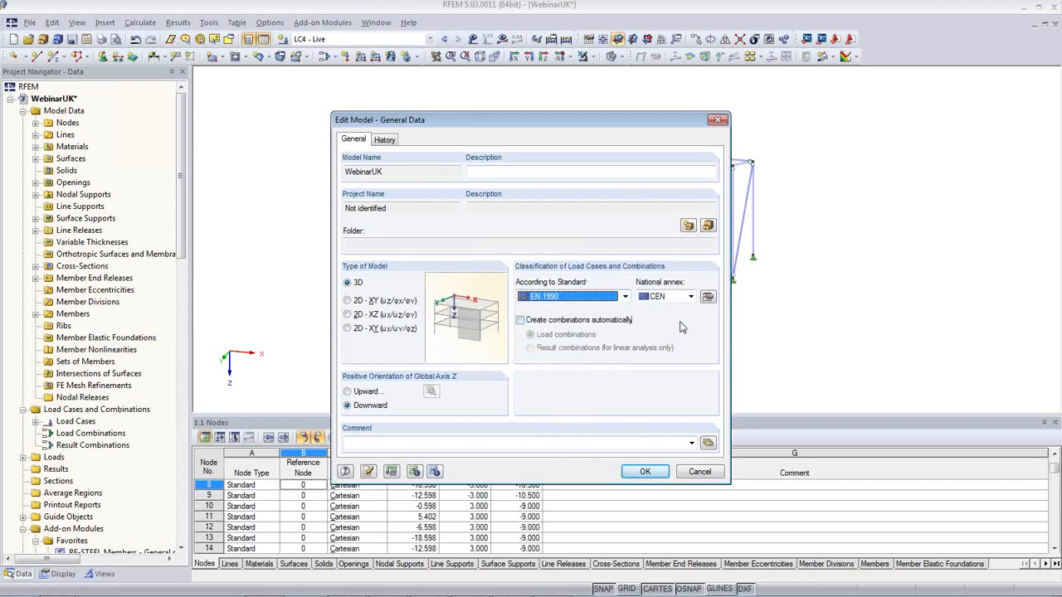
{"action": "left_click", "coordinate": [690, 296]}
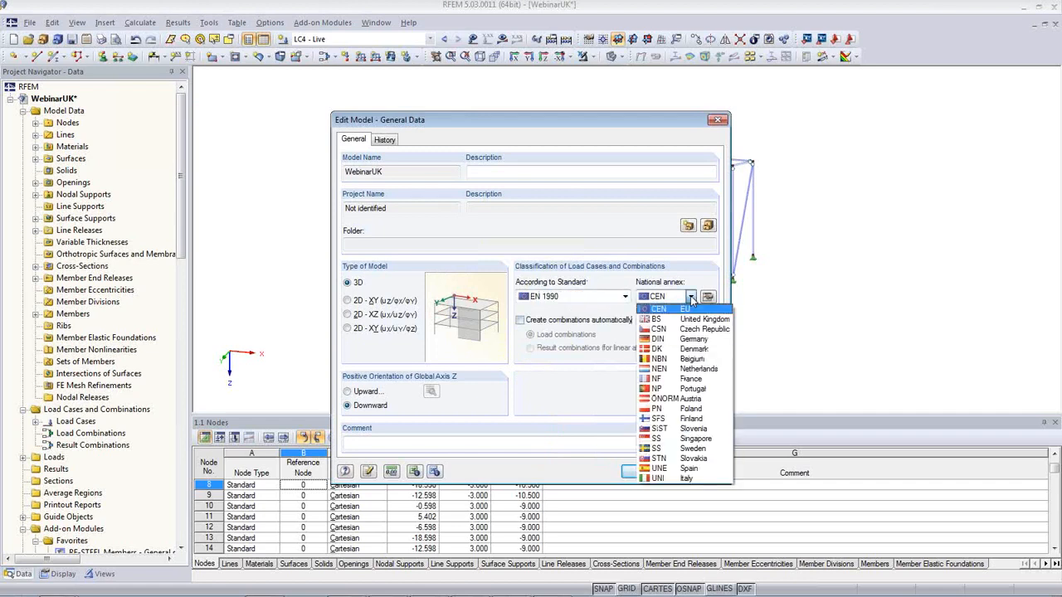
{"action": "left_click", "coordinate": [700, 319]}
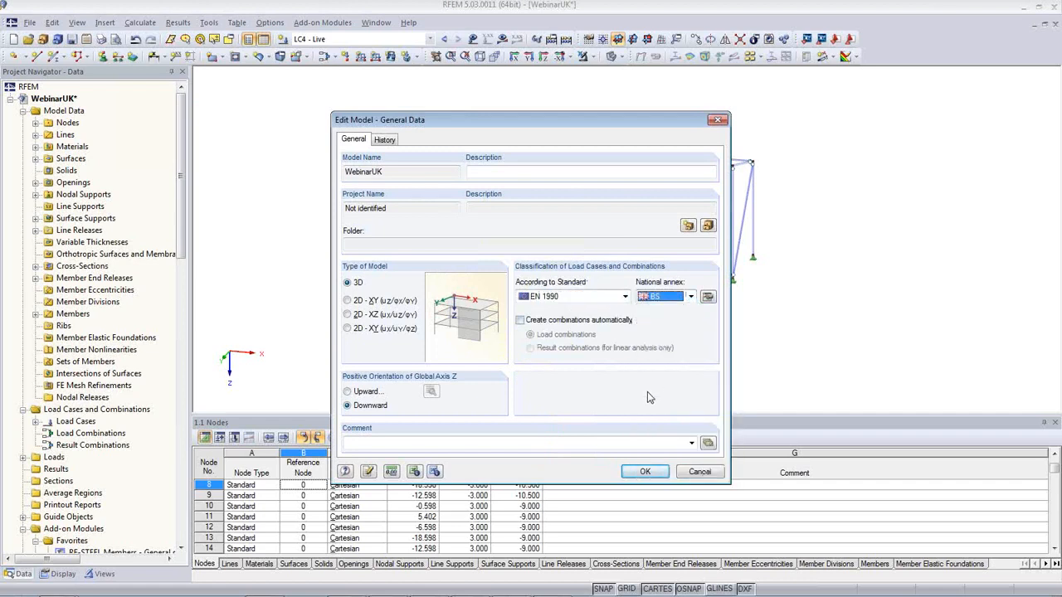
- Review the partial safety coefficients, combination coefficients and consequences class of EN 1990 BS
{"action": "left_click", "coordinate": [707, 297]}
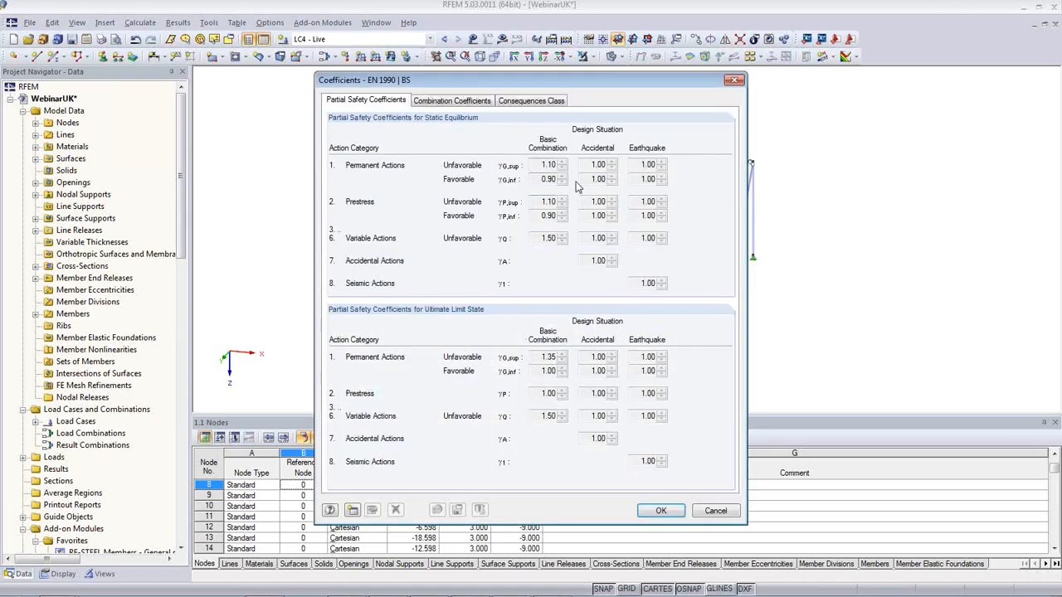
{"action": "left_click", "coordinate": [451, 100]}
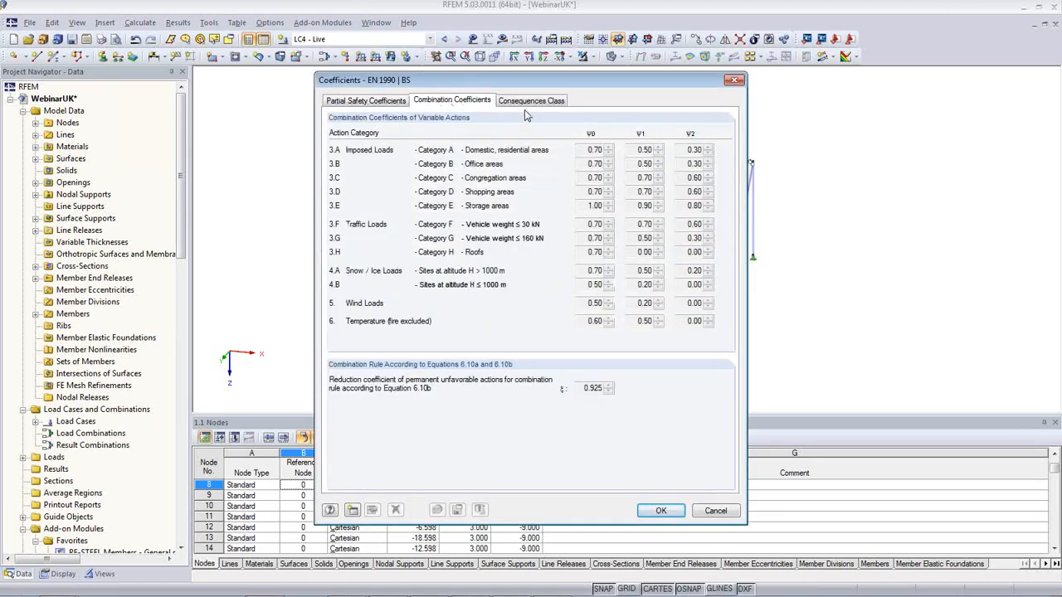
{"action": "left_click", "coordinate": [531, 102]}
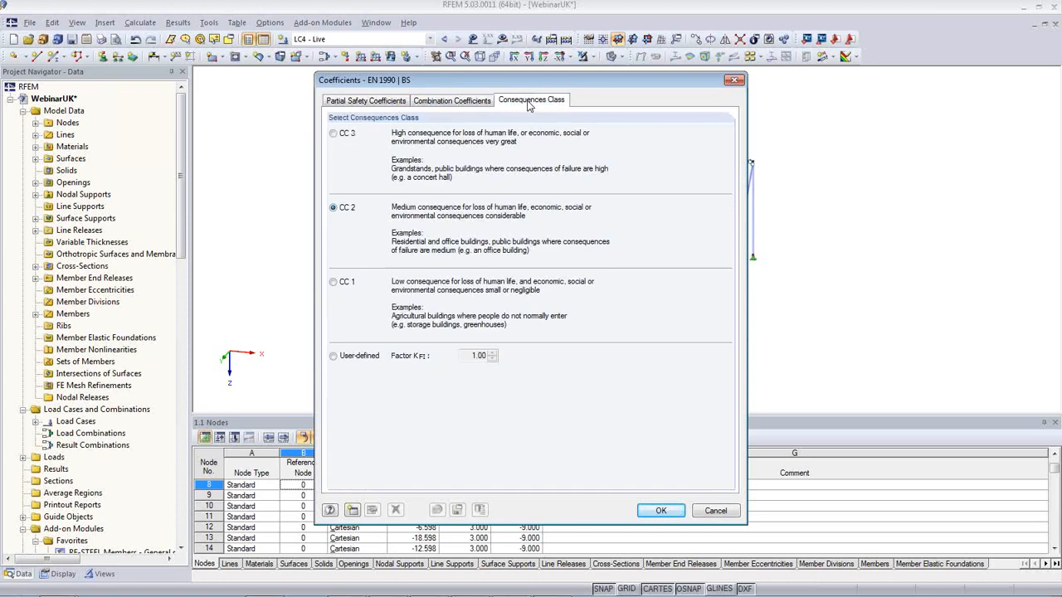
{"action": "left_click", "coordinate": [395, 103]}
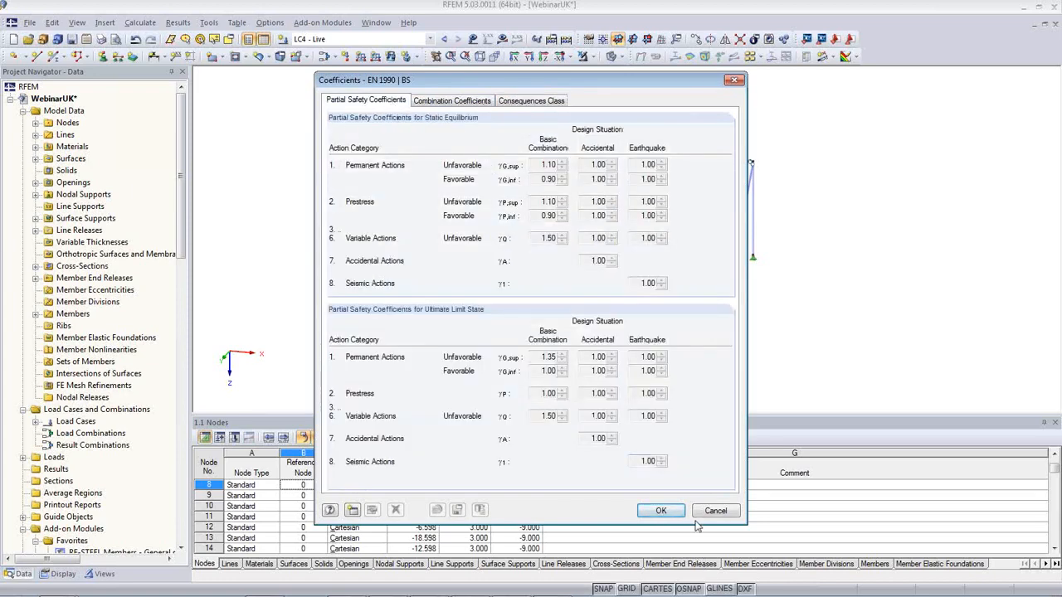
{"action": "left_click", "coordinate": [660, 510]}
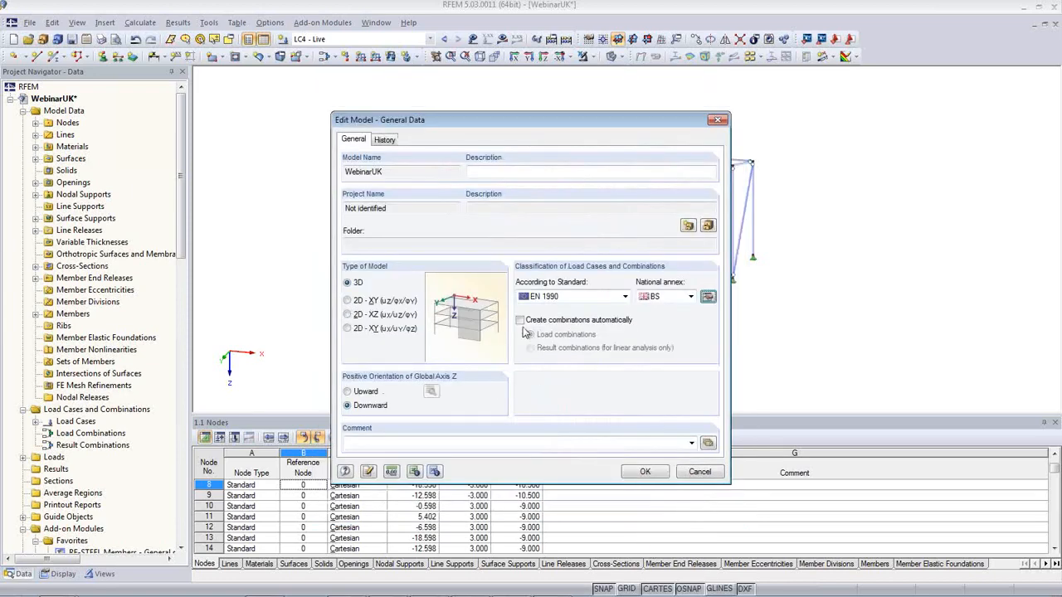
- Enable automatic creation of load combinations and apply the model's general data
{"action": "left_click", "coordinate": [520, 320]}
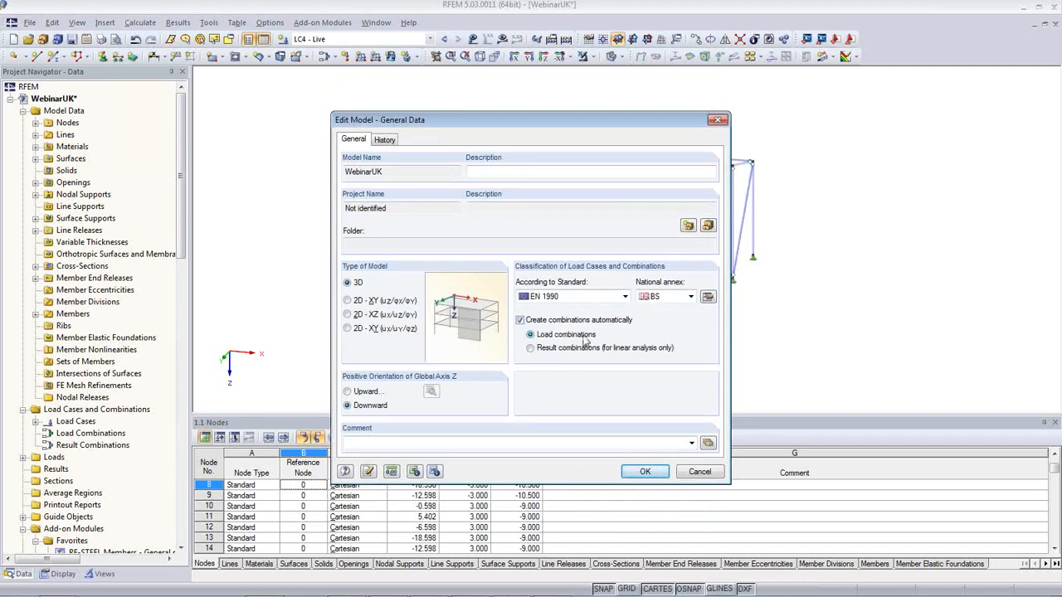
{"action": "left_click", "coordinate": [644, 471]}
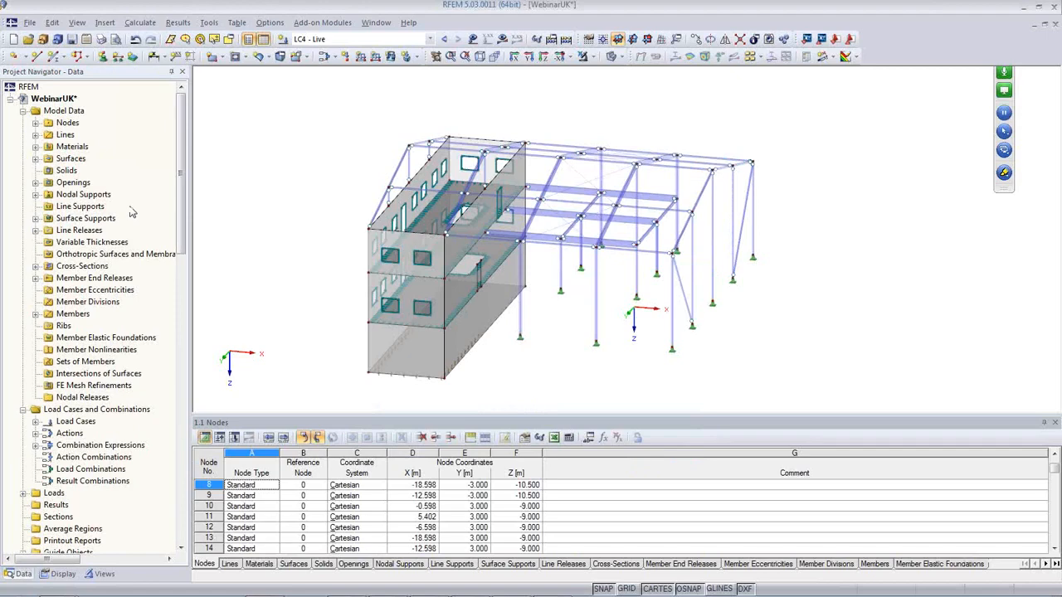
{"action": "middle_click_drag", "start_coordinate": [202, 204], "coordinate": [142, 216], "text": "ctrl"}
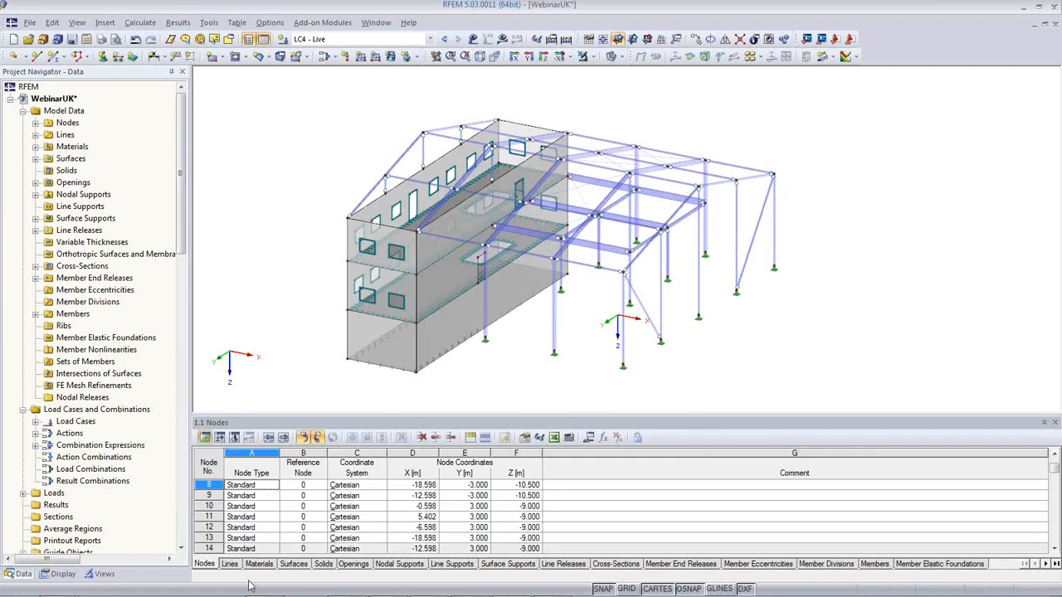
- Display the load cases table, enlarge its area, and look through the Snow and Wind load cases
{"action": "left_click", "coordinate": [219, 438]}
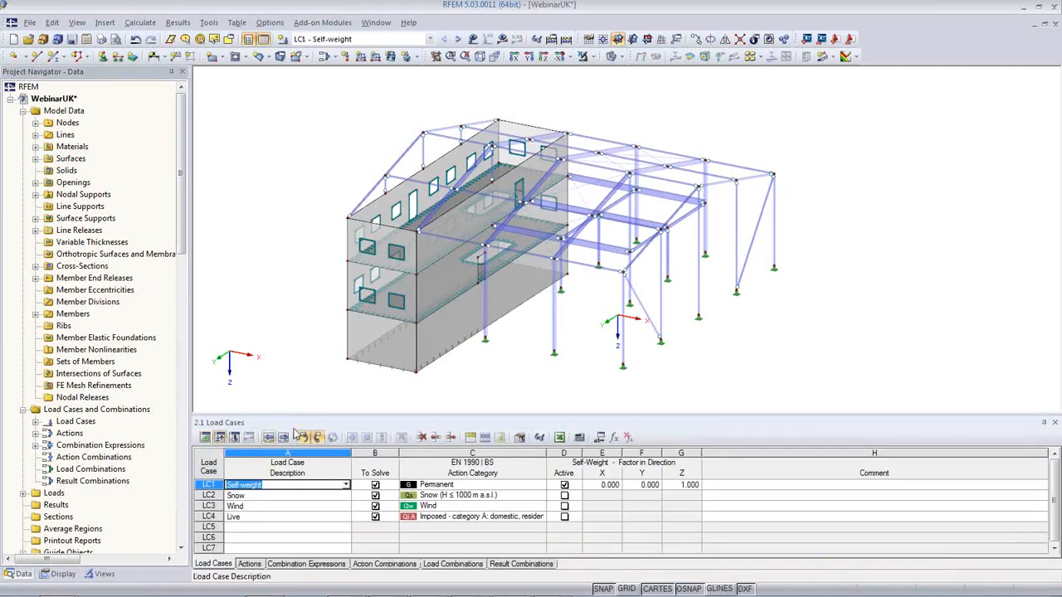
{"action": "left_click_drag", "start_coordinate": [299, 413], "coordinate": [299, 323]}
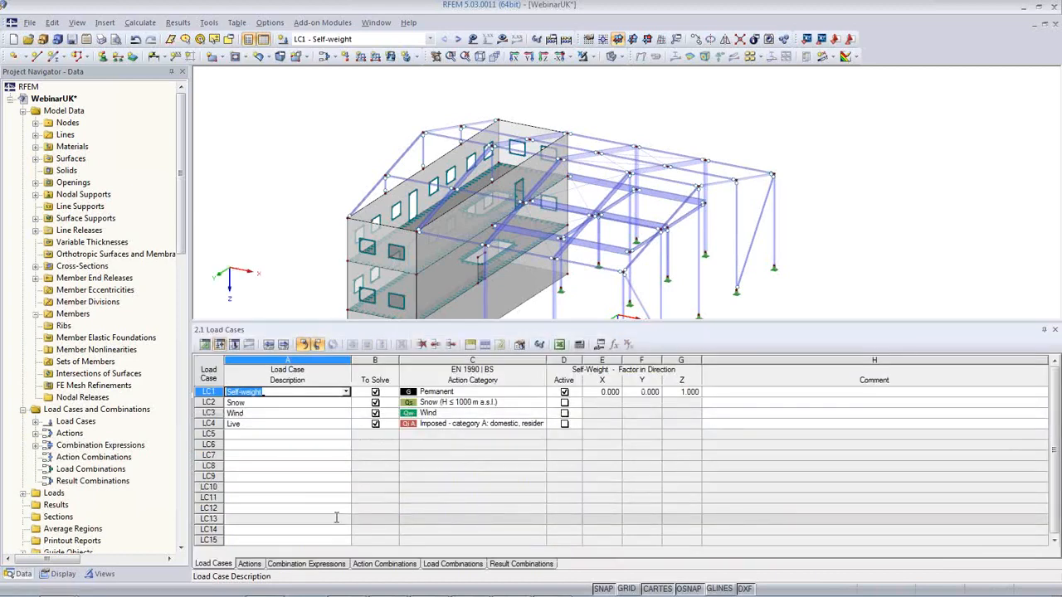
{"action": "left_click", "coordinate": [294, 403]}
{"action": "left_click", "coordinate": [299, 413]}
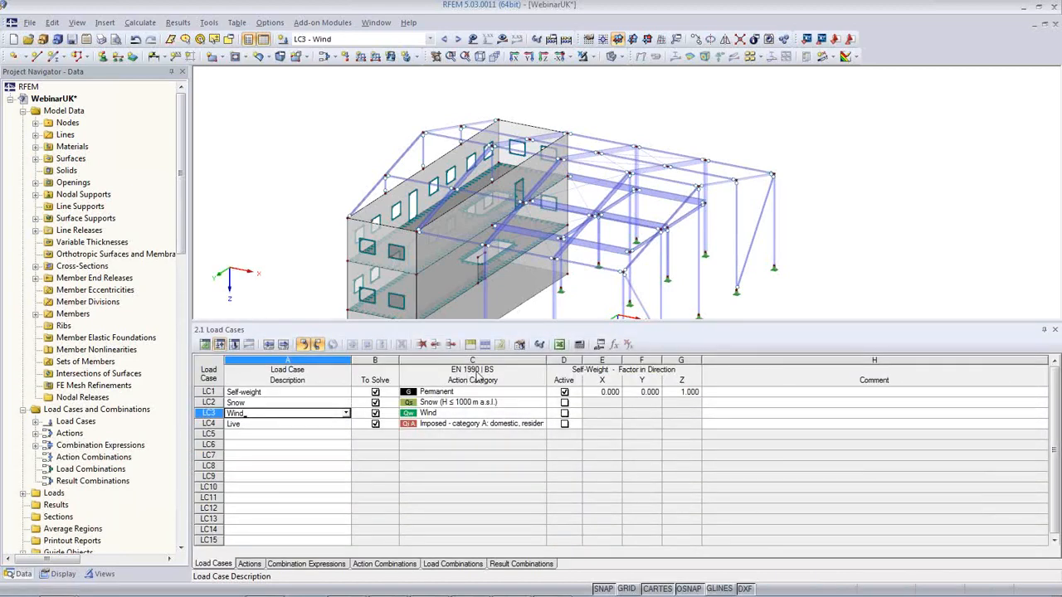
- Set the action category of load case LC4 Live to Imposed - category E: storage areas
{"action": "left_click", "coordinate": [486, 424]}
{"action": "left_click", "coordinate": [541, 424]}
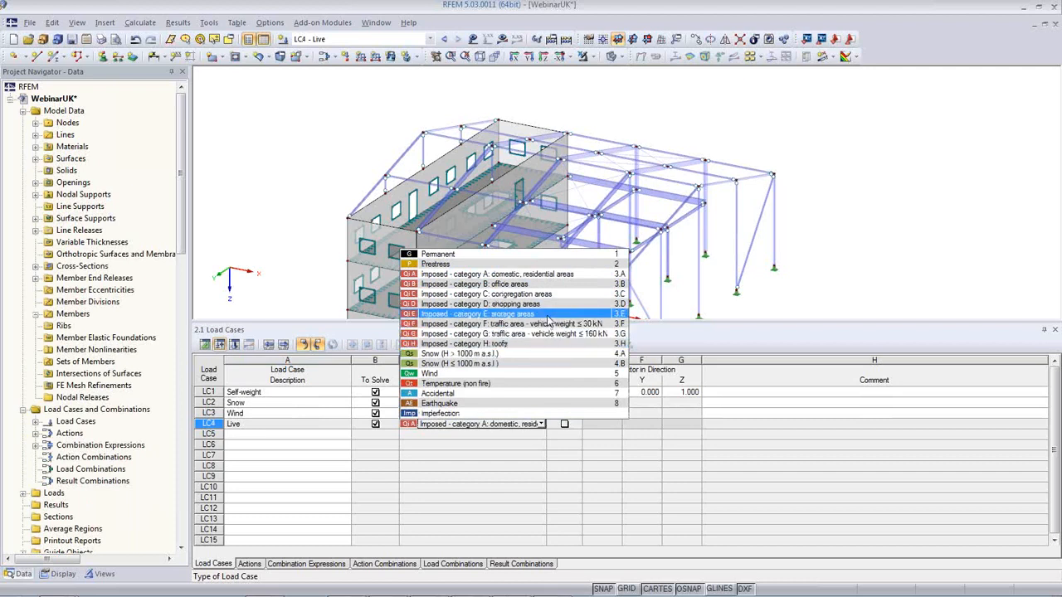
{"action": "left_click", "coordinate": [548, 316]}
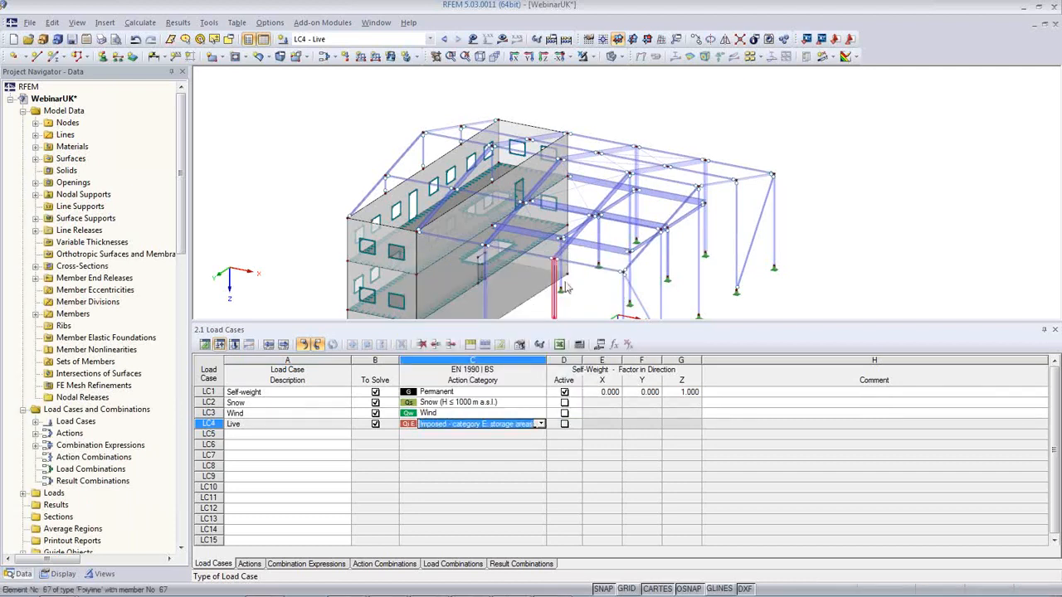
{"action": "left_click", "coordinate": [305, 426]}
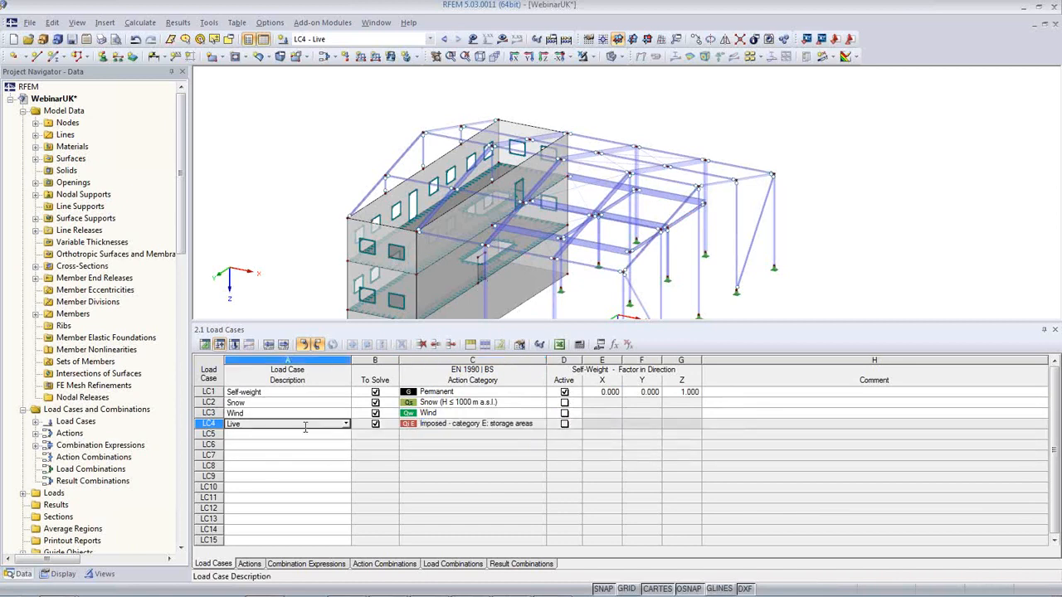
- Show the loads of load case LC4 Live on the model and enlarge the model view to inspect them
{"action": "left_click", "coordinate": [473, 39]}
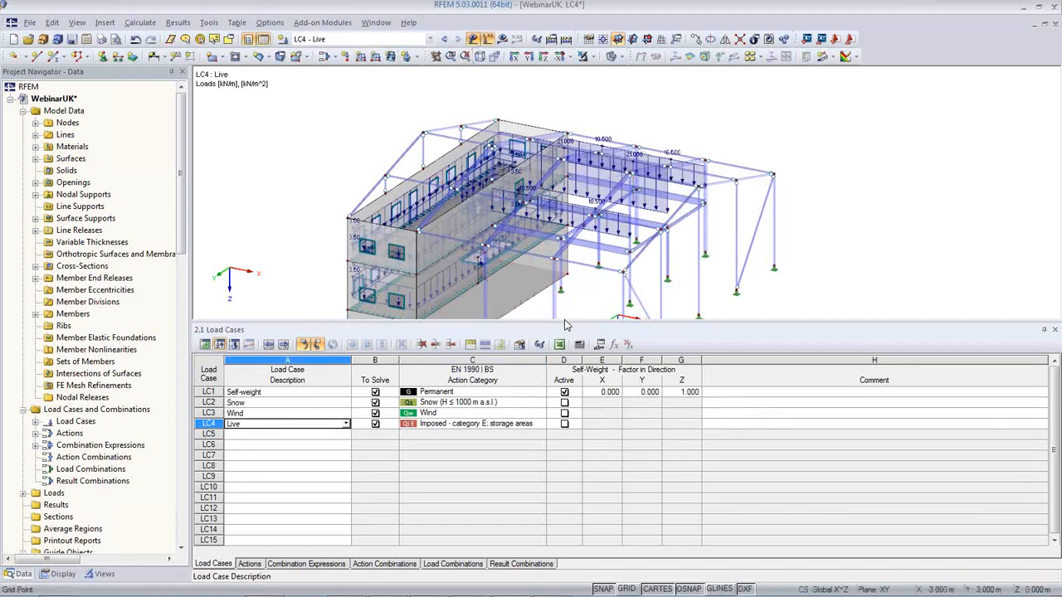
{"action": "left_click_drag", "start_coordinate": [565, 322], "coordinate": [567, 367]}
{"action": "middle_click_drag", "start_coordinate": [550, 302], "coordinate": [478, 264]}
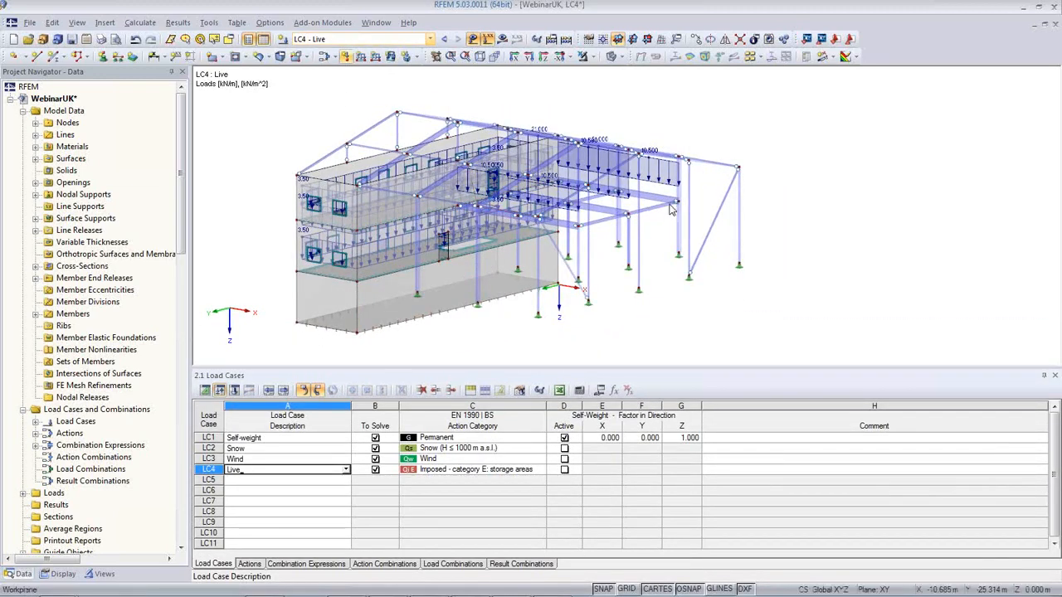
{"action": "middle_click_drag", "start_coordinate": [575, 161], "coordinate": [585, 251], "text": "ctrl"}
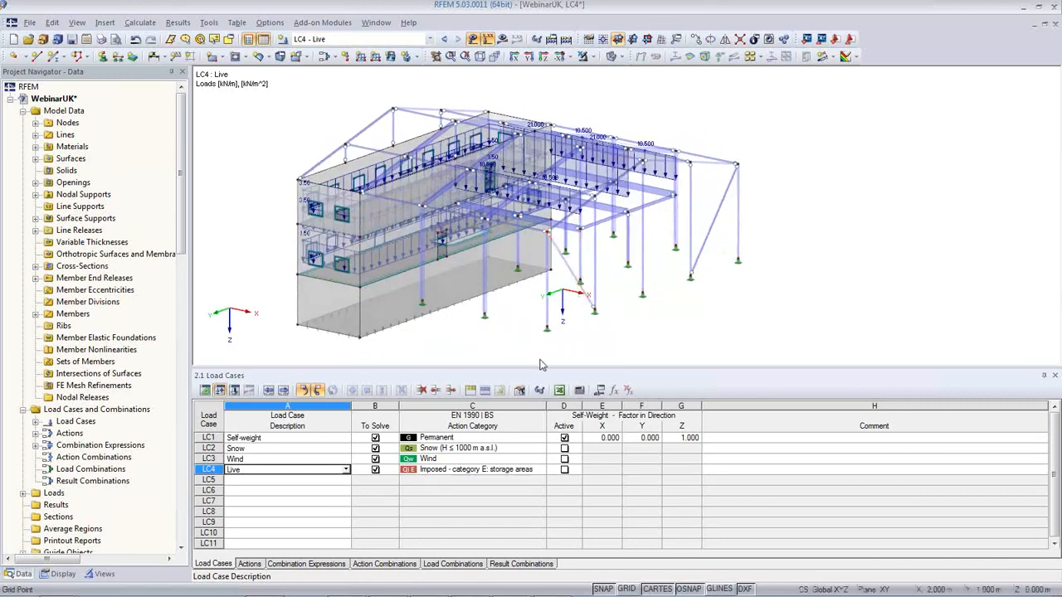
- Review the actions, and exclude the SLS Characteristic, Frequent and Quasi-permanent combination expressions CE2 to CE4 from use
{"action": "left_click", "coordinate": [252, 565]}
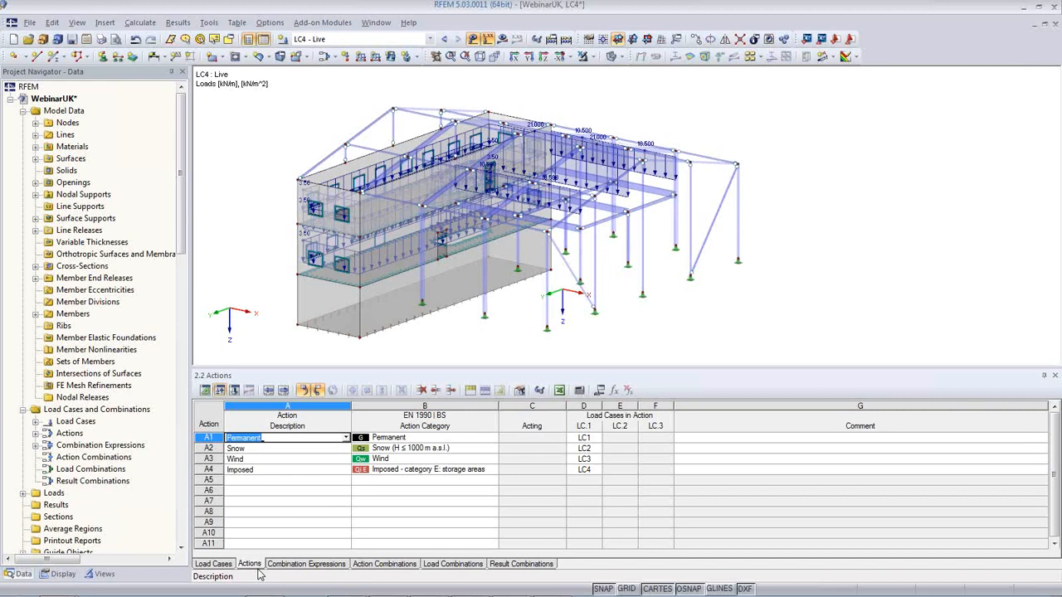
{"action": "left_click", "coordinate": [303, 564]}
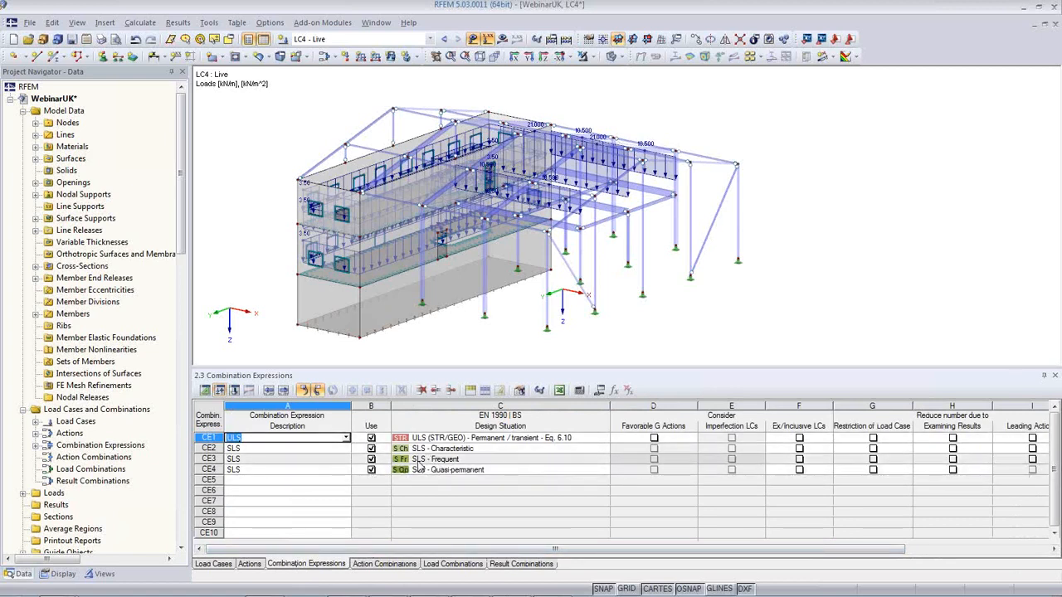
{"action": "left_click", "coordinate": [371, 448]}
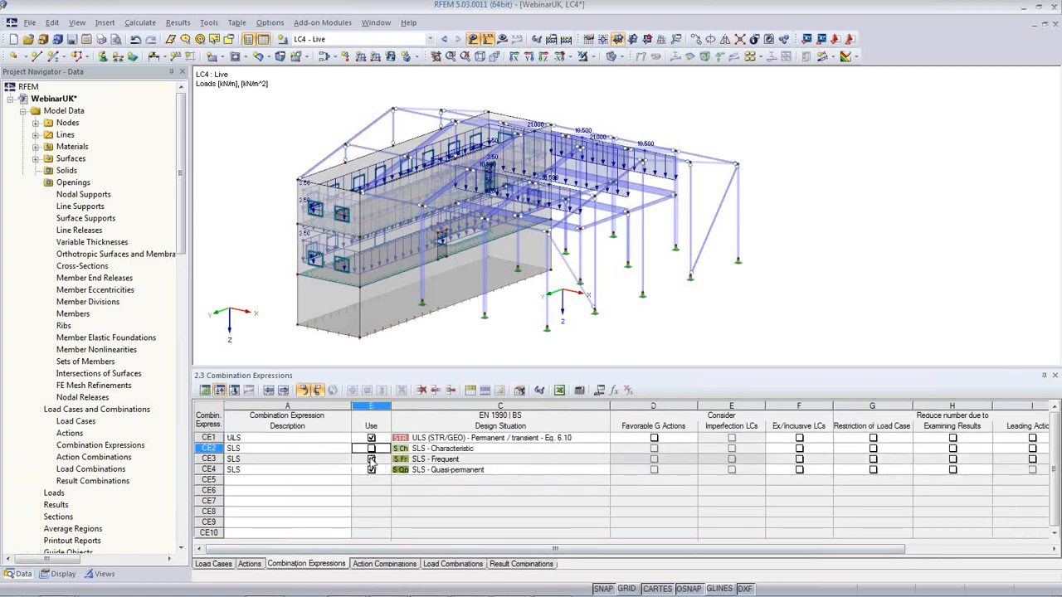
{"action": "left_click", "coordinate": [372, 459]}
{"action": "left_click", "coordinate": [372, 470]}
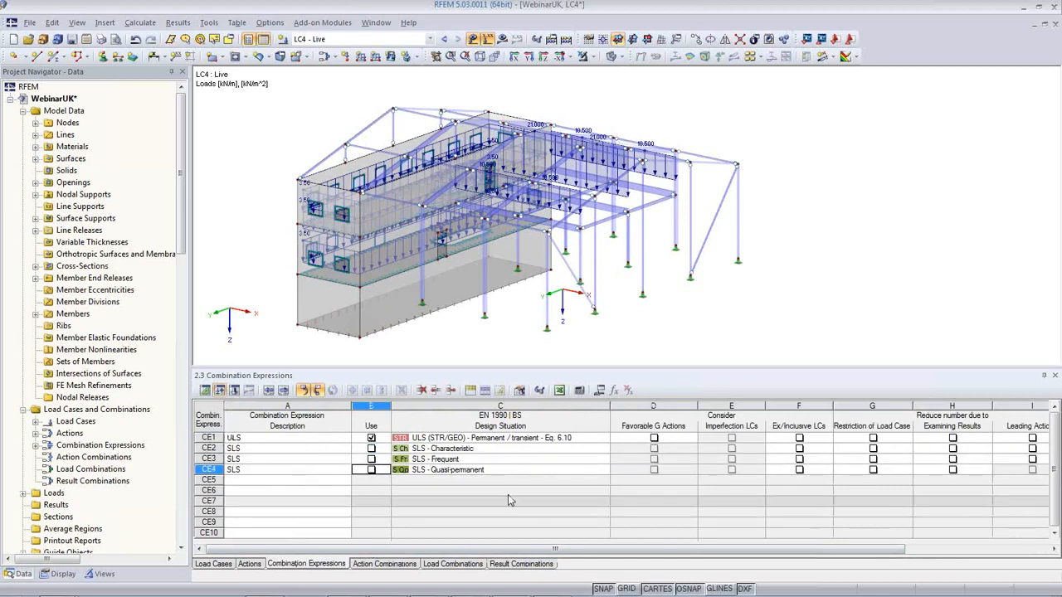
{"action": "left_click", "coordinate": [497, 459]}
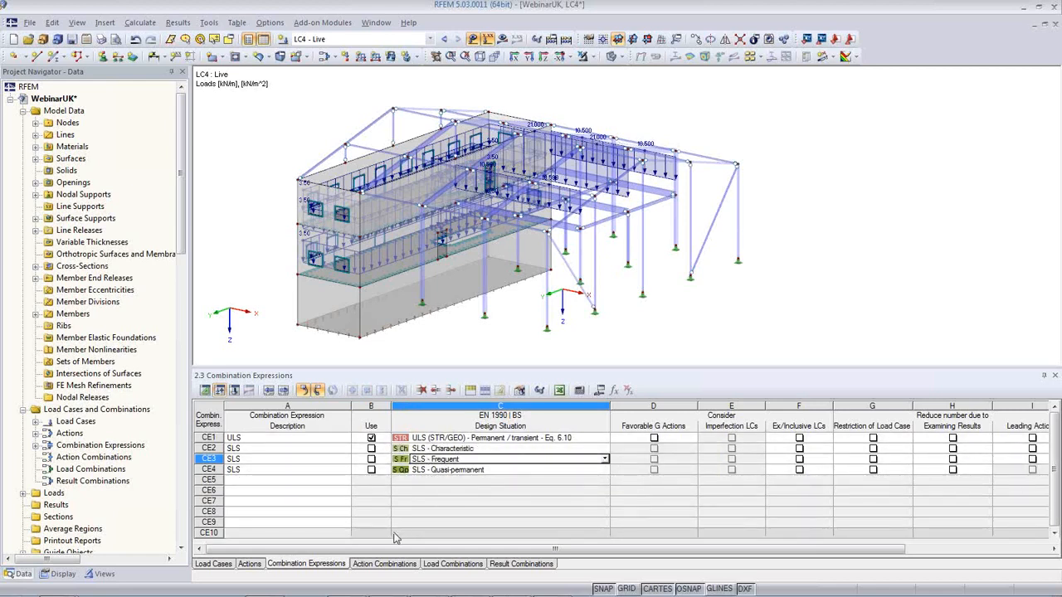
- Review the generated action and load combinations, and examine the loads of combination CO13 on an enlarged model view
{"action": "left_click", "coordinate": [379, 564]}
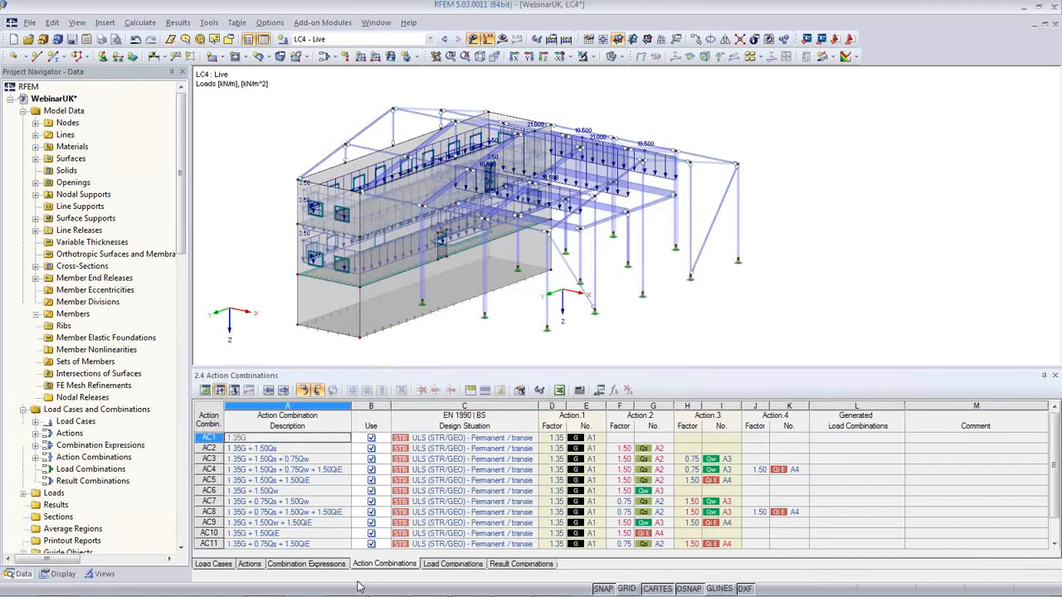
{"action": "left_click", "coordinate": [469, 564]}
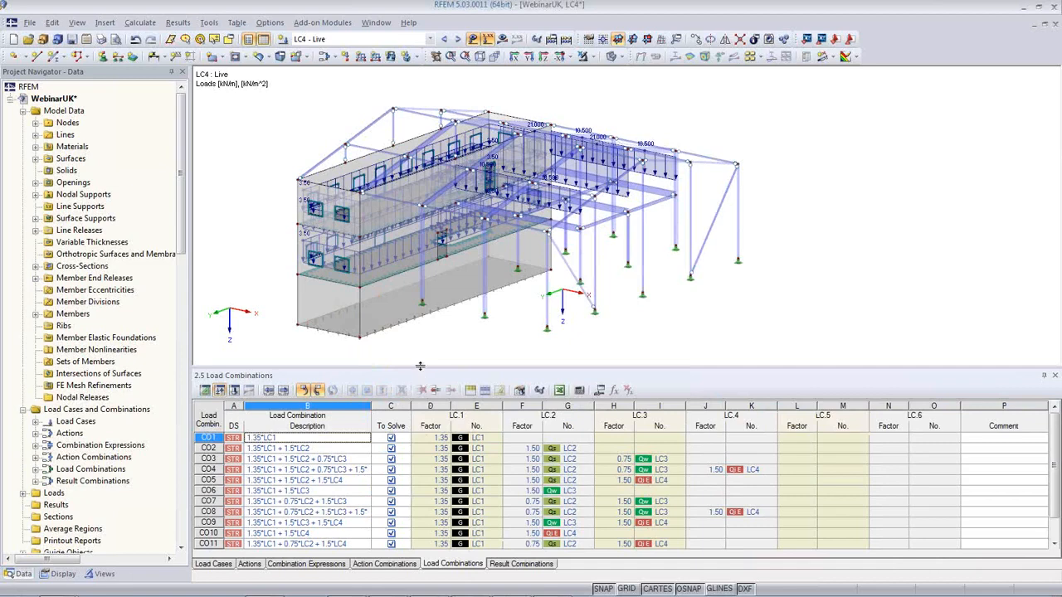
{"action": "left_click_drag", "start_coordinate": [420, 366], "coordinate": [419, 264]}
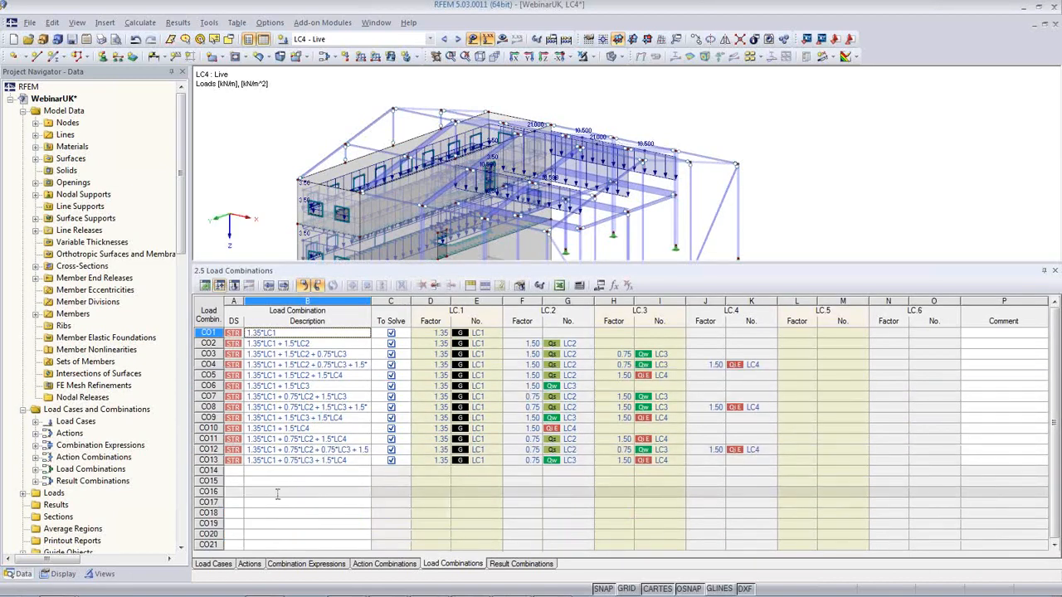
{"action": "left_click", "coordinate": [282, 460]}
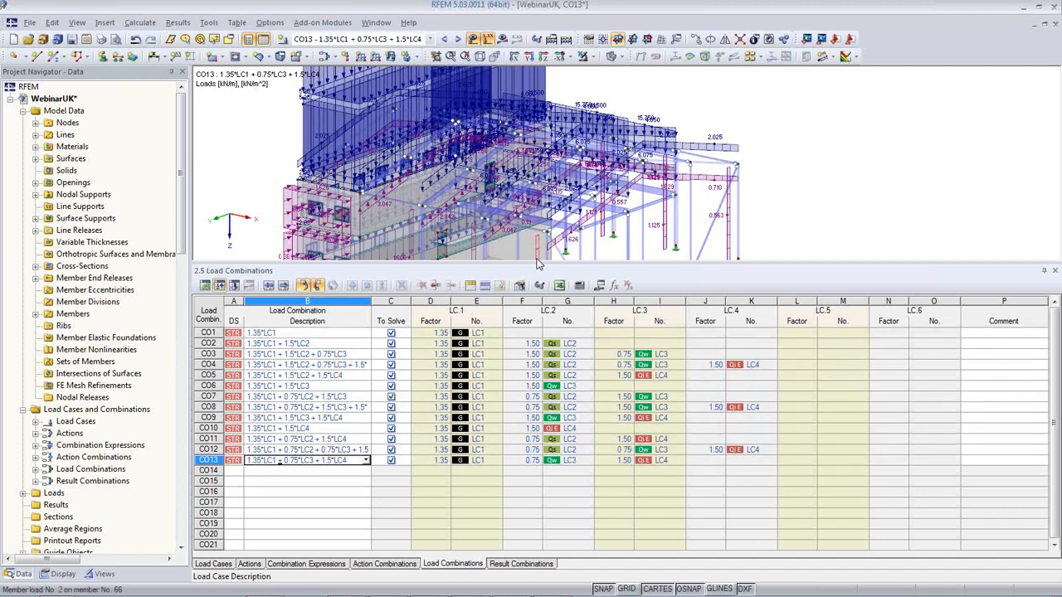
{"action": "left_click_drag", "start_coordinate": [535, 262], "coordinate": [541, 371]}
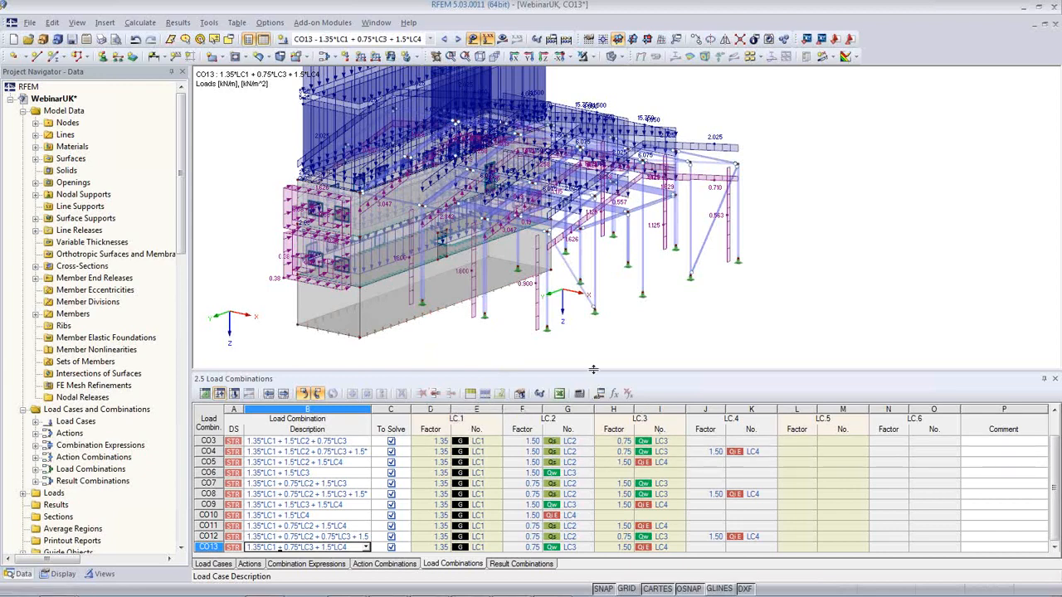
{"action": "left_click_drag", "start_coordinate": [592, 379], "coordinate": [592, 419]}
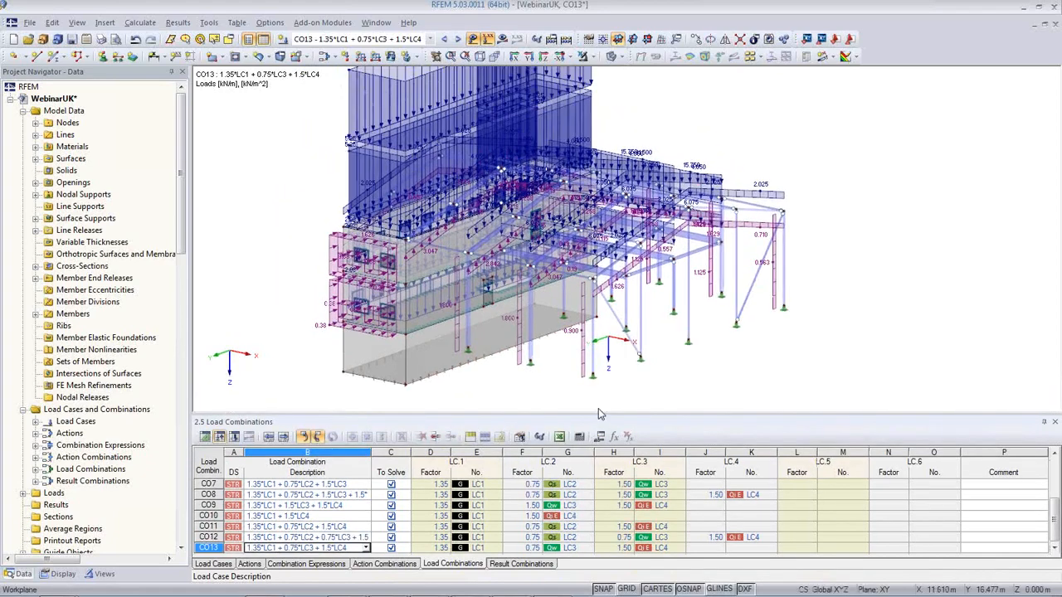
- Hide the loads and calculate the results of result combination RC1 - ULS (STR/GEO)
{"action": "left_click", "coordinate": [473, 39]}
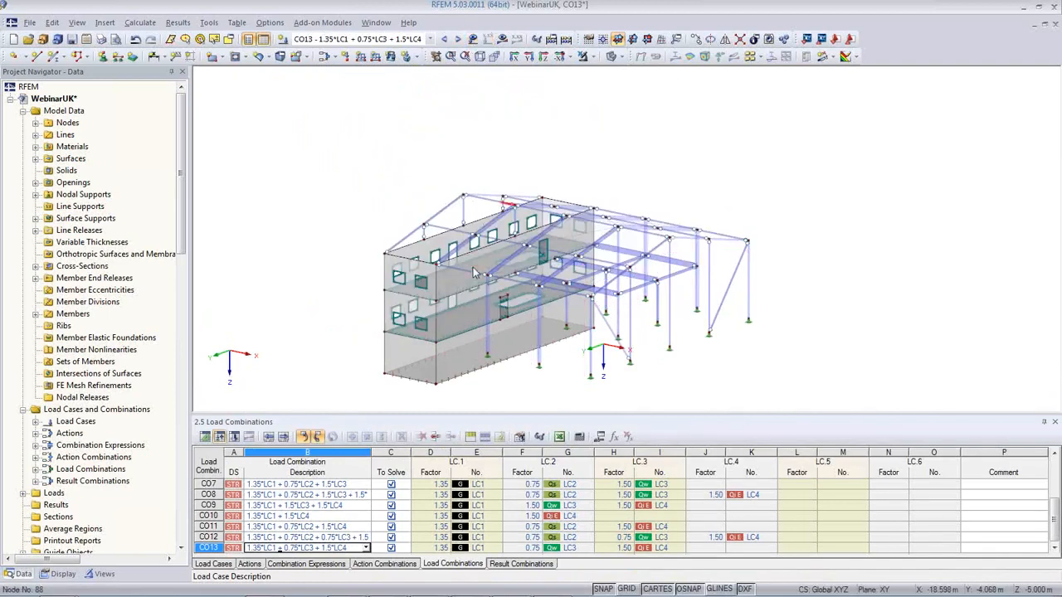
{"action": "middle_click_drag", "start_coordinate": [465, 278], "coordinate": [535, 305], "text": "ctrl"}
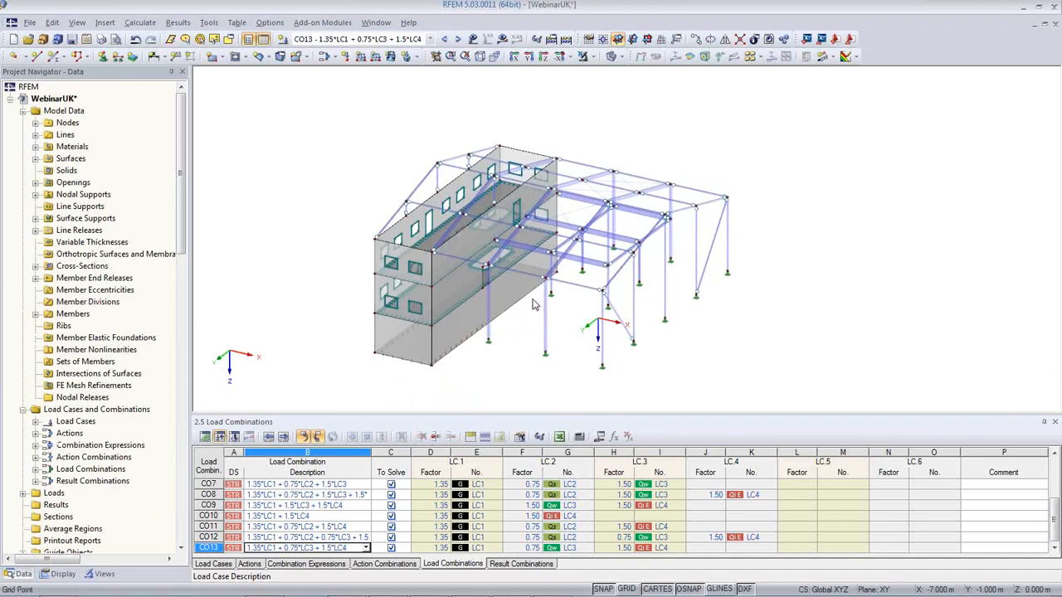
{"action": "left_click", "coordinate": [429, 39]}
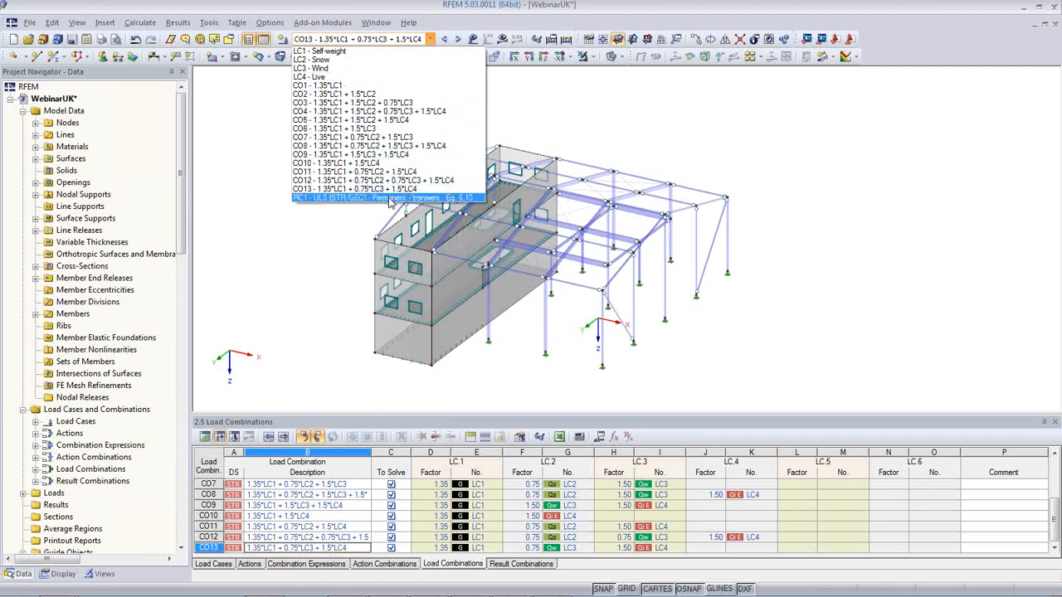
{"action": "left_click", "coordinate": [338, 199]}
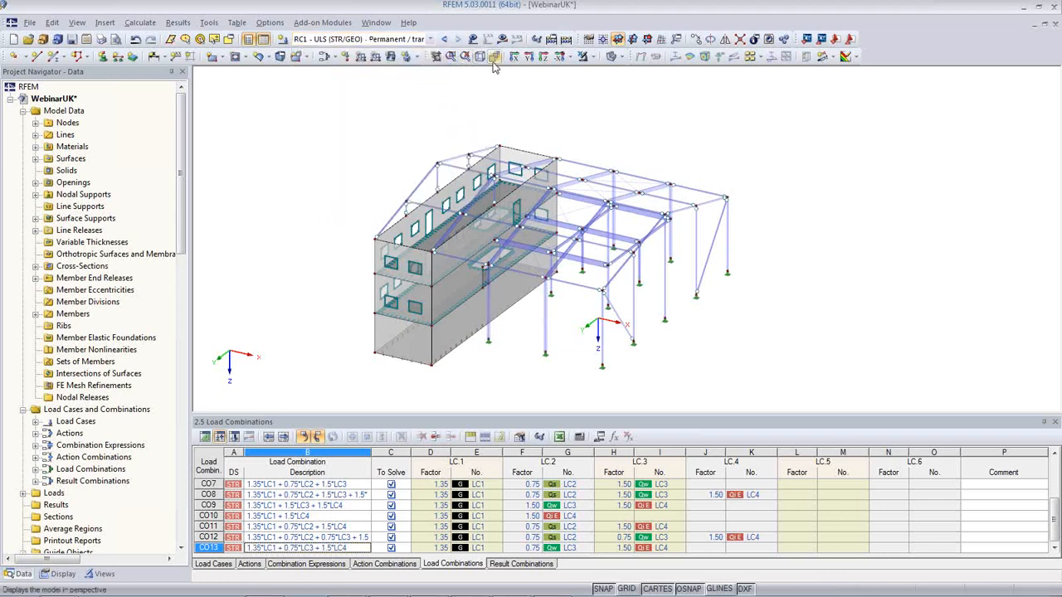
{"action": "left_click", "coordinate": [502, 40]}
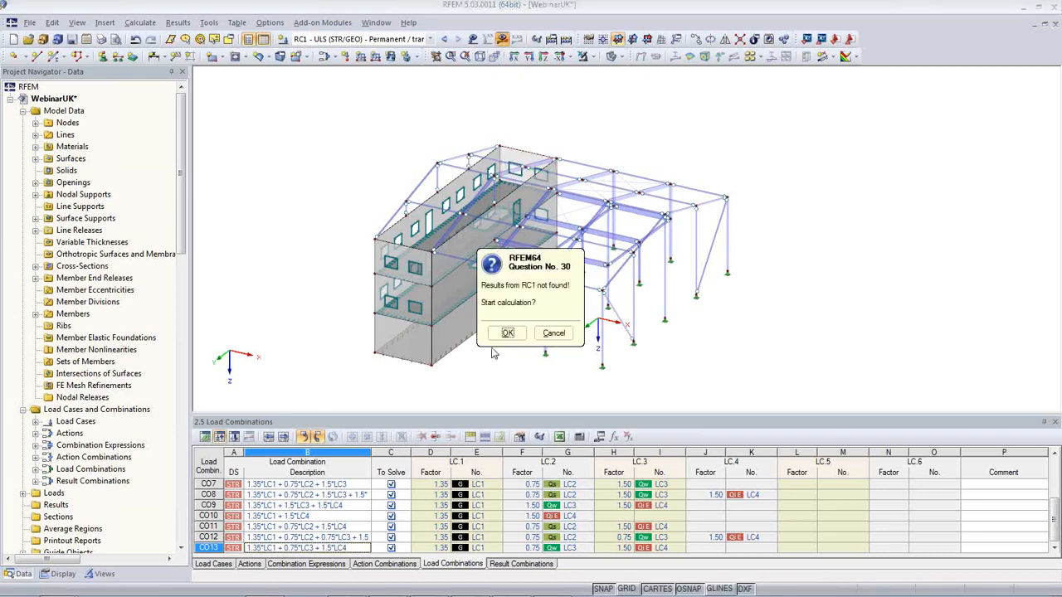
{"action": "left_click", "coordinate": [508, 334]}
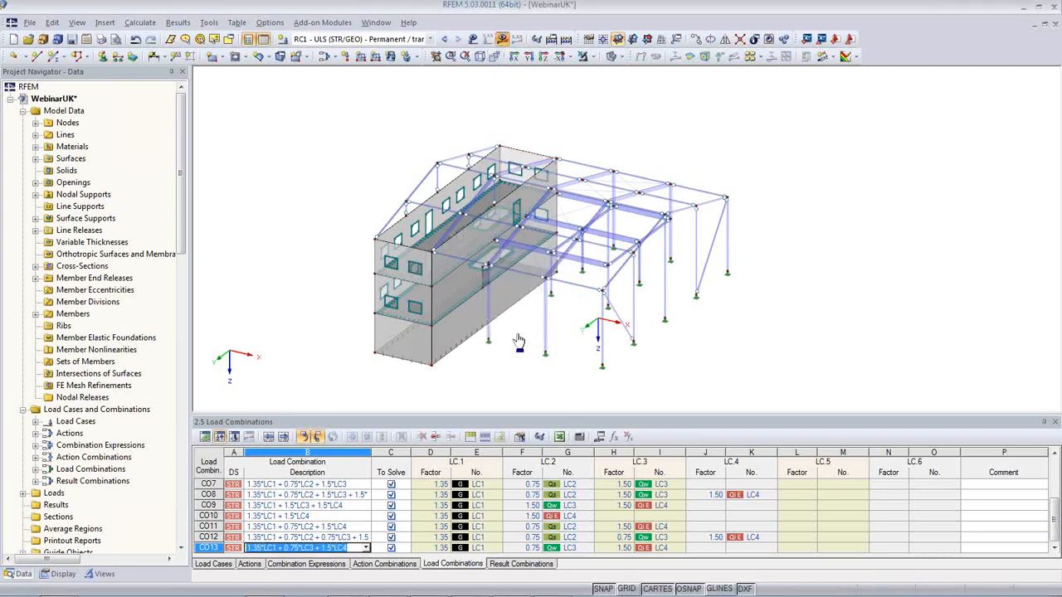
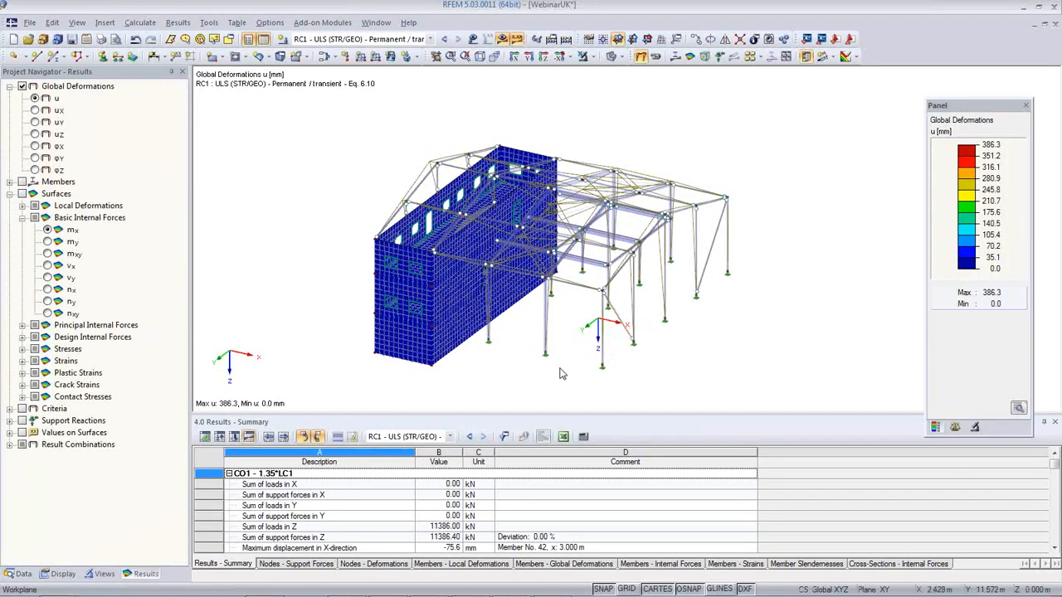
- Look through the RC1 result tables for nodal support forces, nodal deformations, member local and global deformations, and member internal forces
{"action": "middle_click_drag", "start_coordinate": [569, 357], "coordinate": [490, 374]}
{"action": "scroll", "coordinate": [583, 322], "scroll_direction": "down", "scroll_amount": 2}
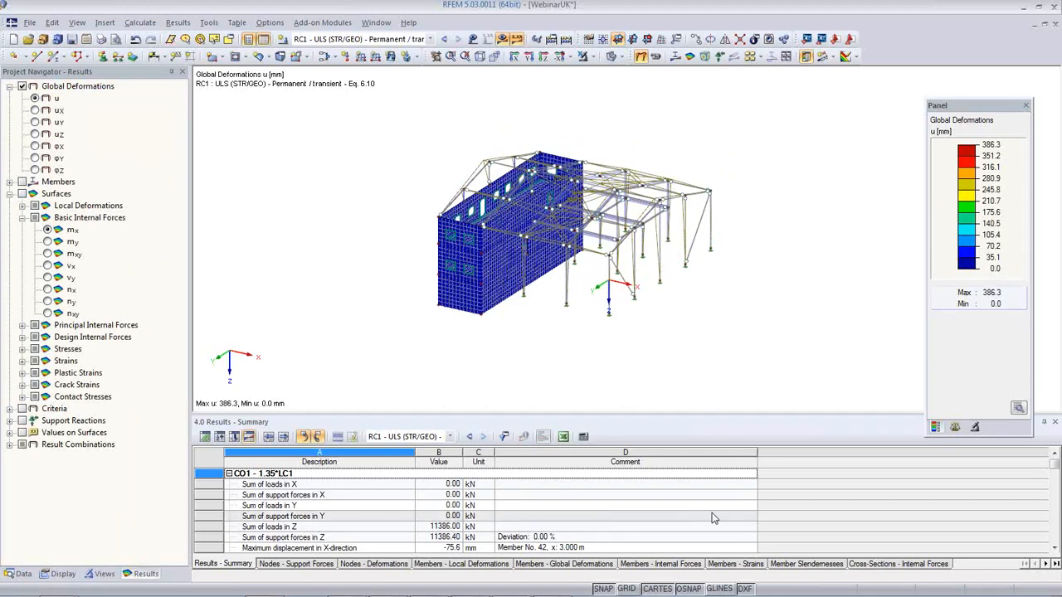
{"action": "left_click", "coordinate": [300, 565]}
{"action": "left_click", "coordinate": [367, 565]}
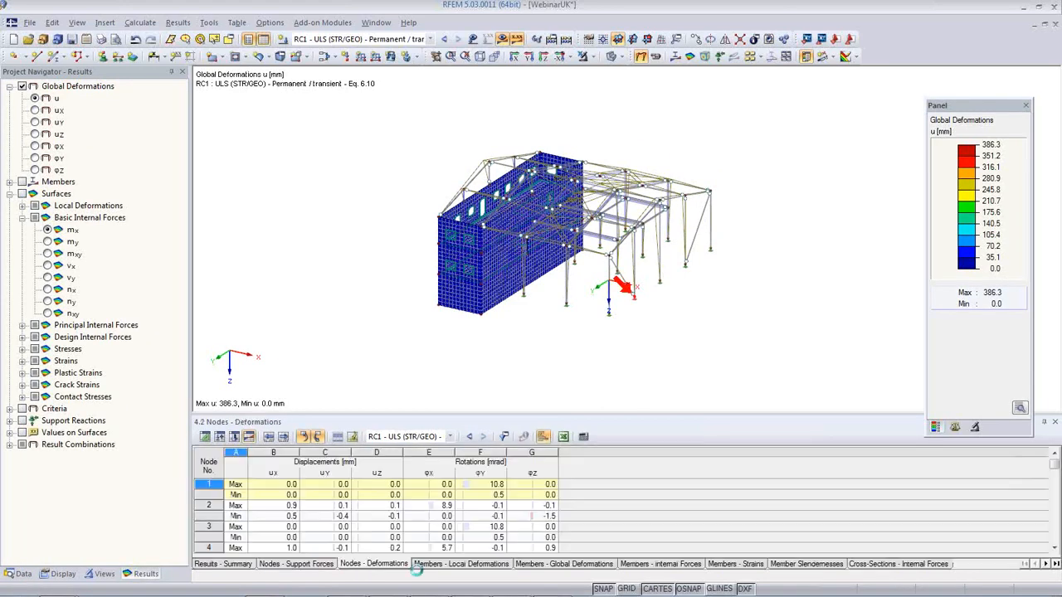
{"action": "left_click", "coordinate": [440, 565]}
{"action": "left_click", "coordinate": [564, 564]}
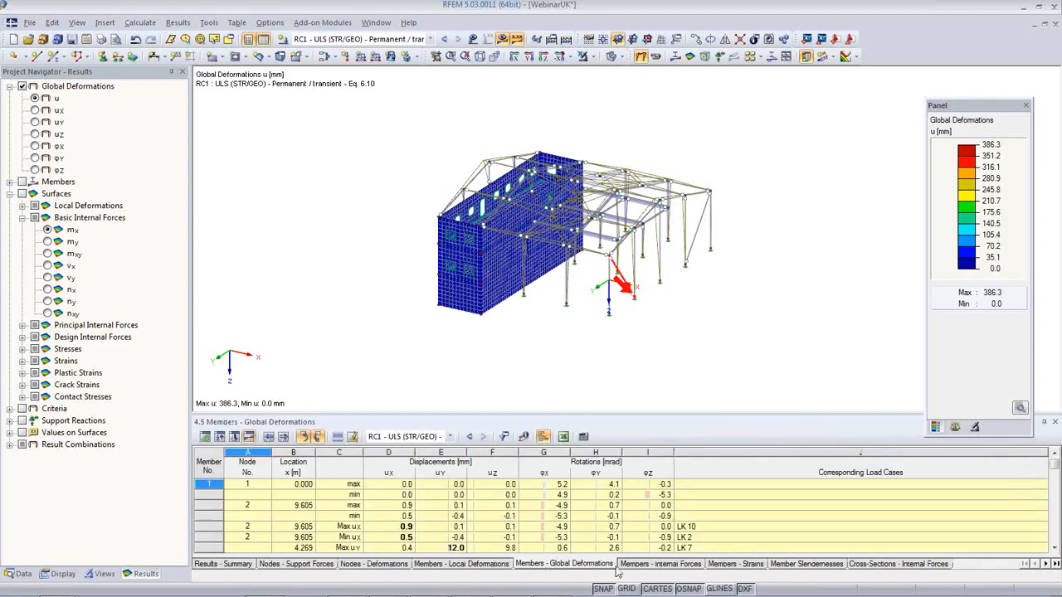
{"action": "left_click", "coordinate": [655, 565]}
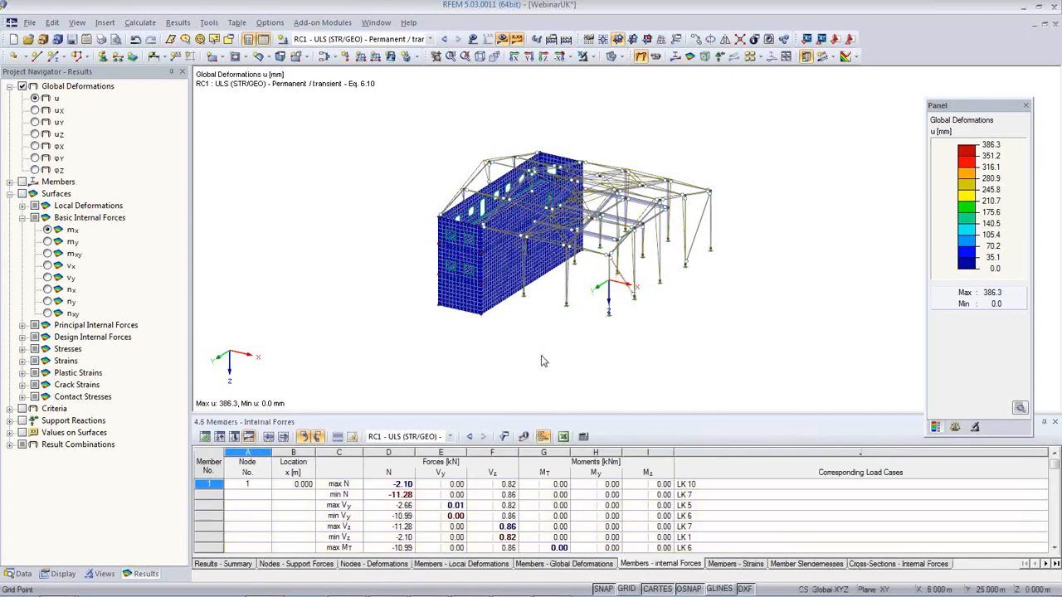
{"action": "middle_click_drag", "start_coordinate": [549, 358], "coordinate": [552, 308], "text": "ctrl"}
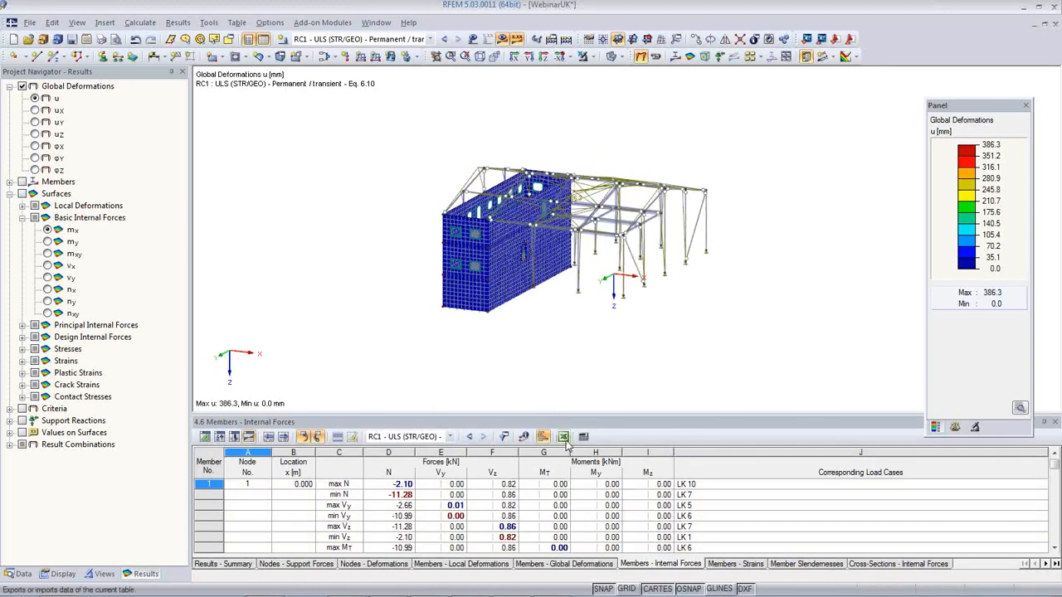
{"action": "mouse_move", "coordinate": [477, 386]}
{"action": "middle_mouse_down", "text": "ctrl"}
{"action": "mouse_move", "coordinate": [440, 407]}
{"action": "mouse_move", "coordinate": [459, 369]}
{"action": "mouse_move", "coordinate": [419, 401]}
{"action": "mouse_move", "coordinate": [431, 387]}
{"action": "mouse_move", "coordinate": [488, 388]}
{"action": "middle_mouse_up", "text": "ctrl"}
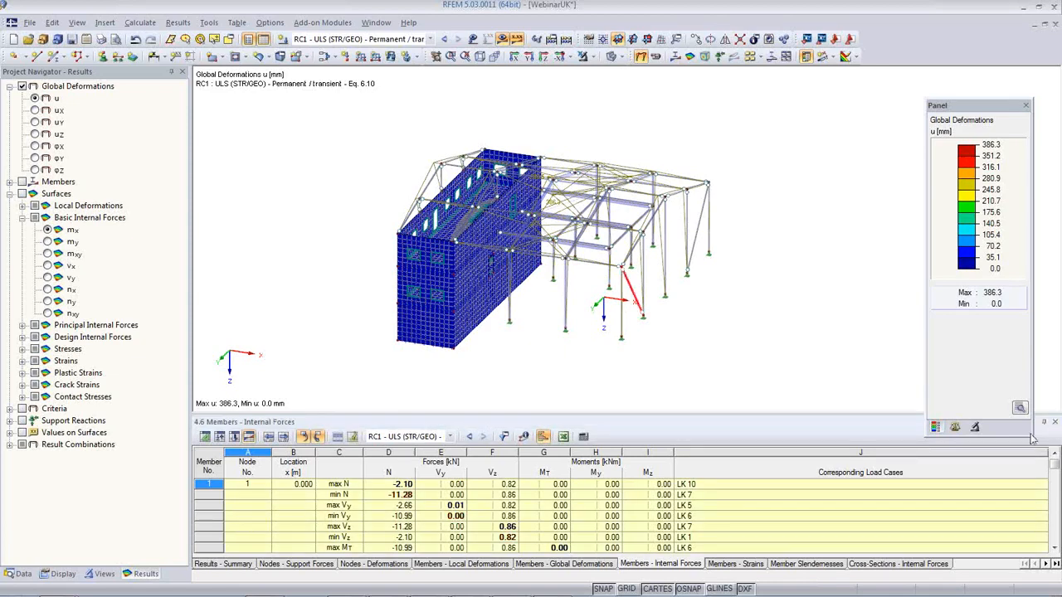
- Hide the result tables and step back from RC1 through the load combinations to the global deformations of CO10
{"action": "left_click", "coordinate": [1055, 424]}
{"action": "middle_click_drag", "start_coordinate": [519, 422], "coordinate": [712, 356], "text": "ctrl"}
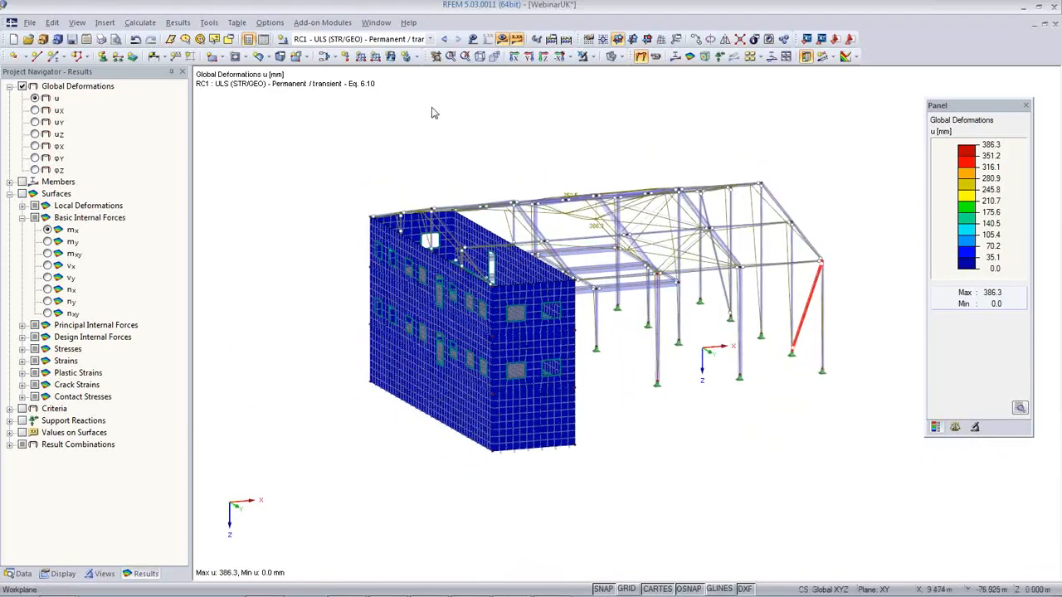
{"action": "left_click", "coordinate": [444, 39]}
{"action": "left_click", "coordinate": [444, 39]}
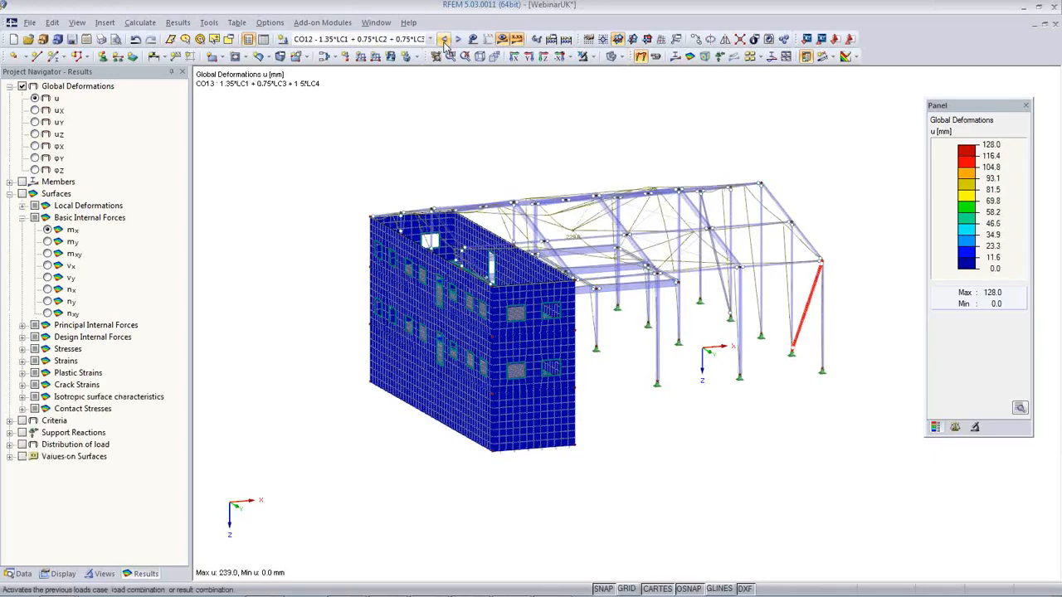
{"action": "left_click", "coordinate": [444, 39]}
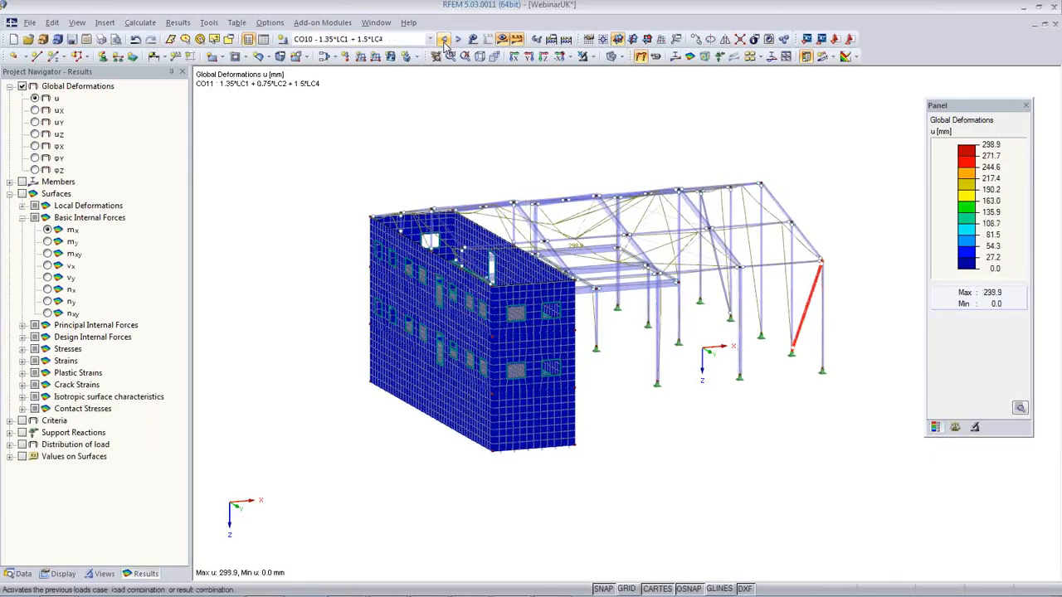
- Set the deformation display of the members to Cross-Sections Colored
{"action": "left_click", "coordinate": [63, 573]}
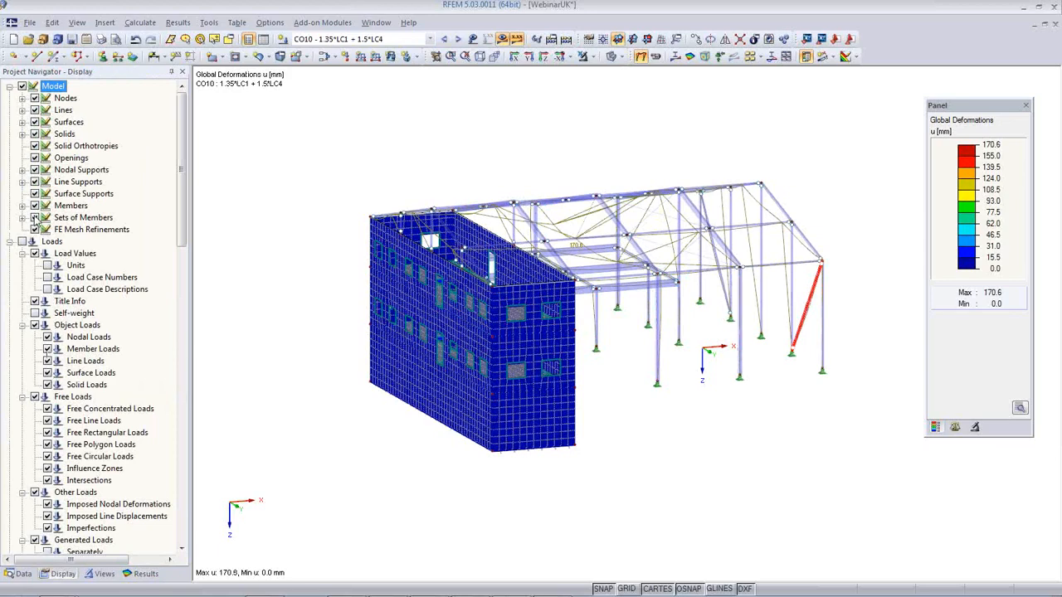
{"action": "scroll", "coordinate": [91, 307], "scroll_direction": "down", "scroll_amount": 10}
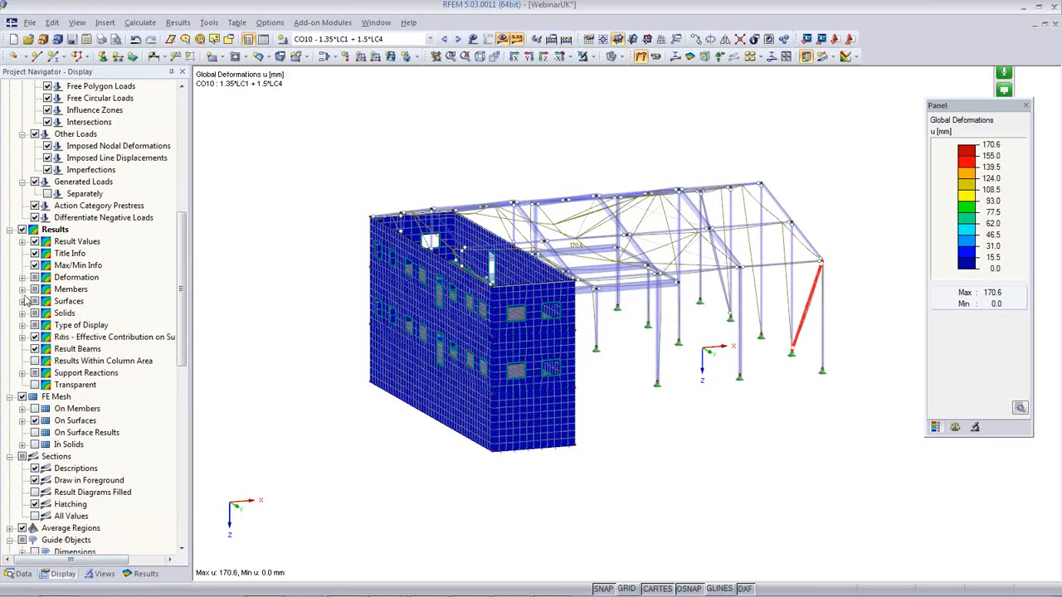
{"action": "left_click", "coordinate": [22, 278]}
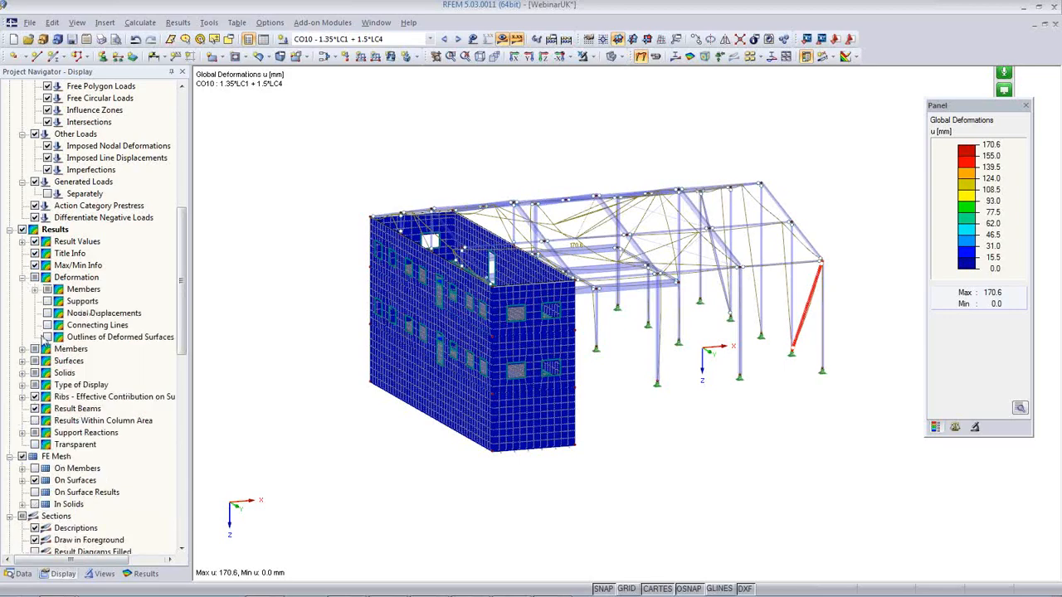
{"action": "left_click", "coordinate": [34, 290]}
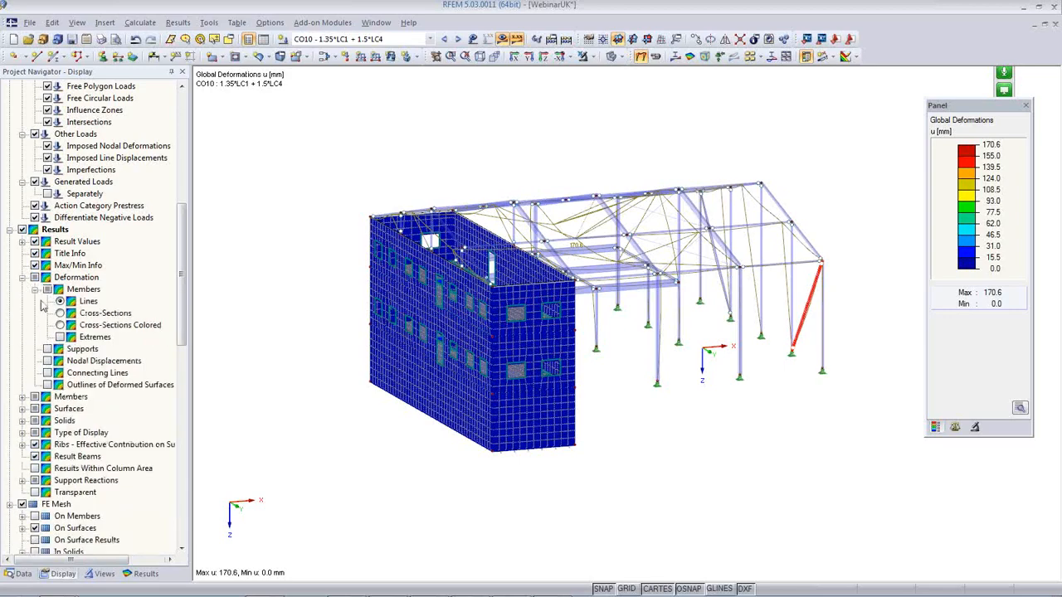
{"action": "left_click", "coordinate": [60, 325]}
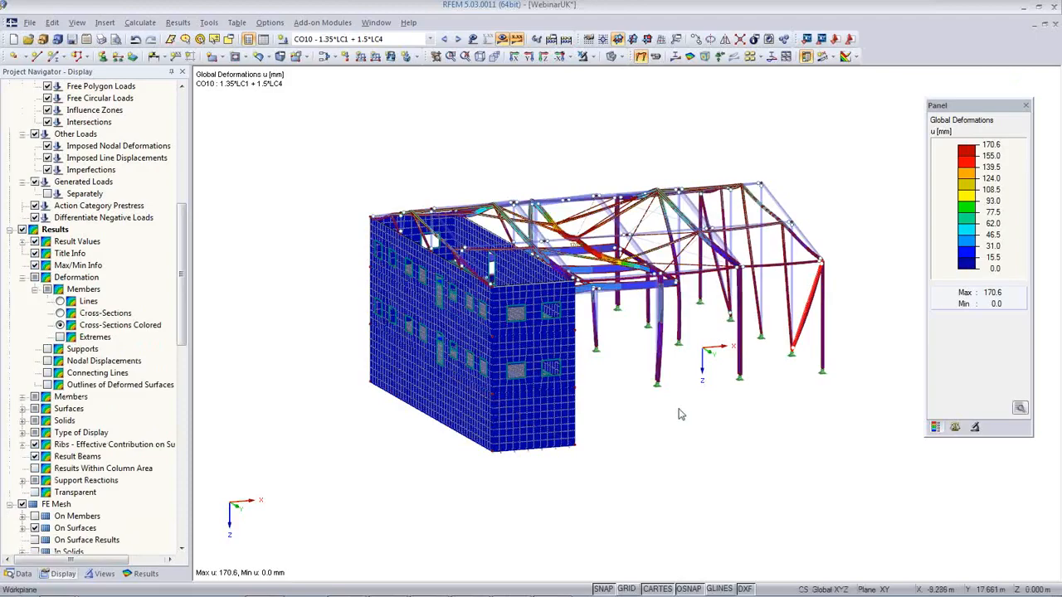
- Turn the model to show the hall and the blue building obliquely and save it as a user-defined view named Deformation
{"action": "middle_click_drag", "start_coordinate": [680, 412], "coordinate": [496, 456], "text": "ctrl"}
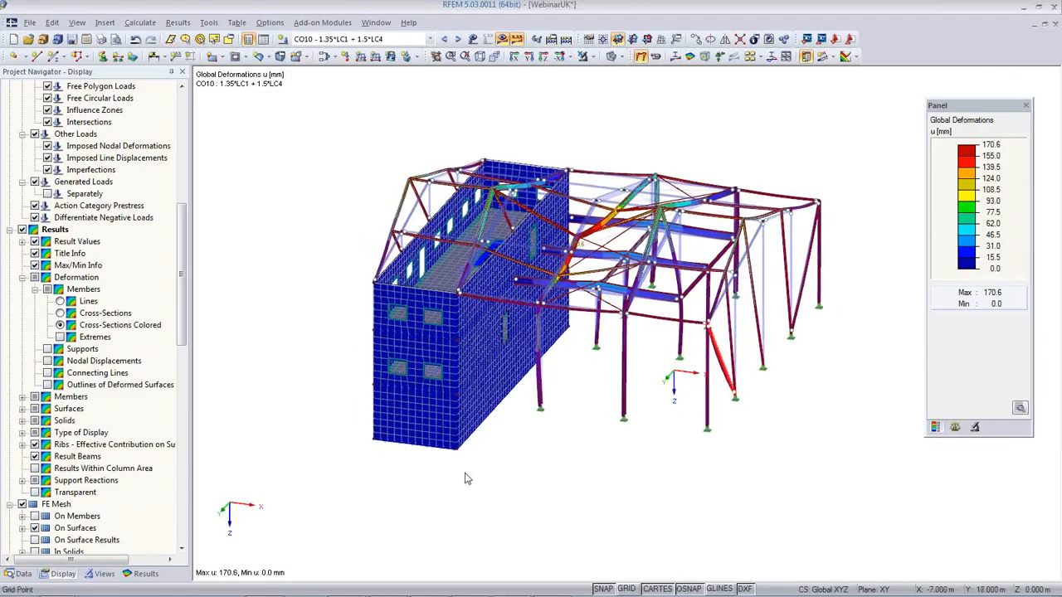
{"action": "left_click", "coordinate": [103, 574]}
{"action": "left_click", "coordinate": [14, 261]}
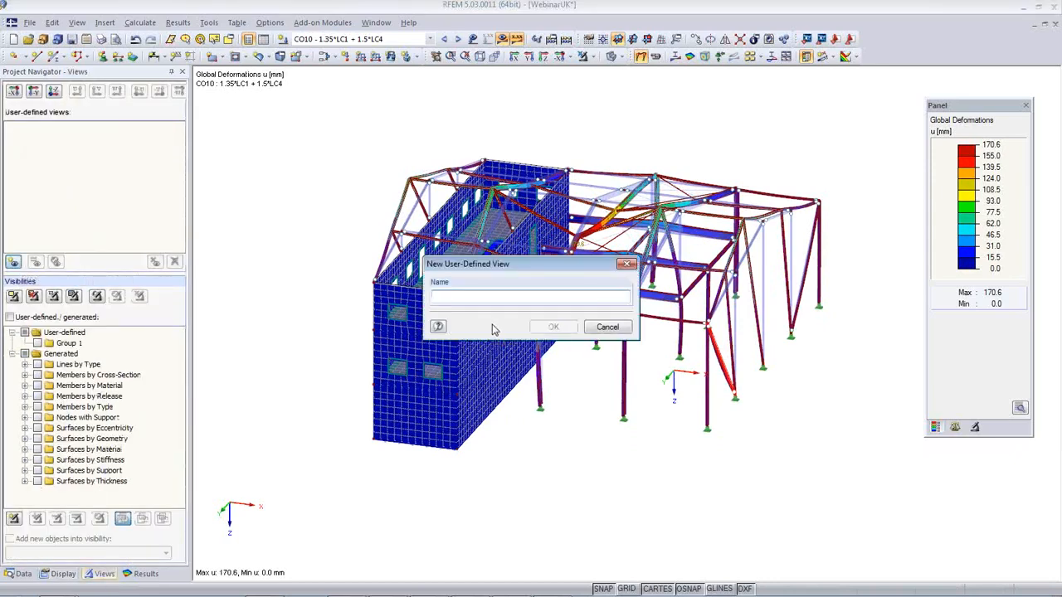
{"action": "type", "text": "Deformation"}
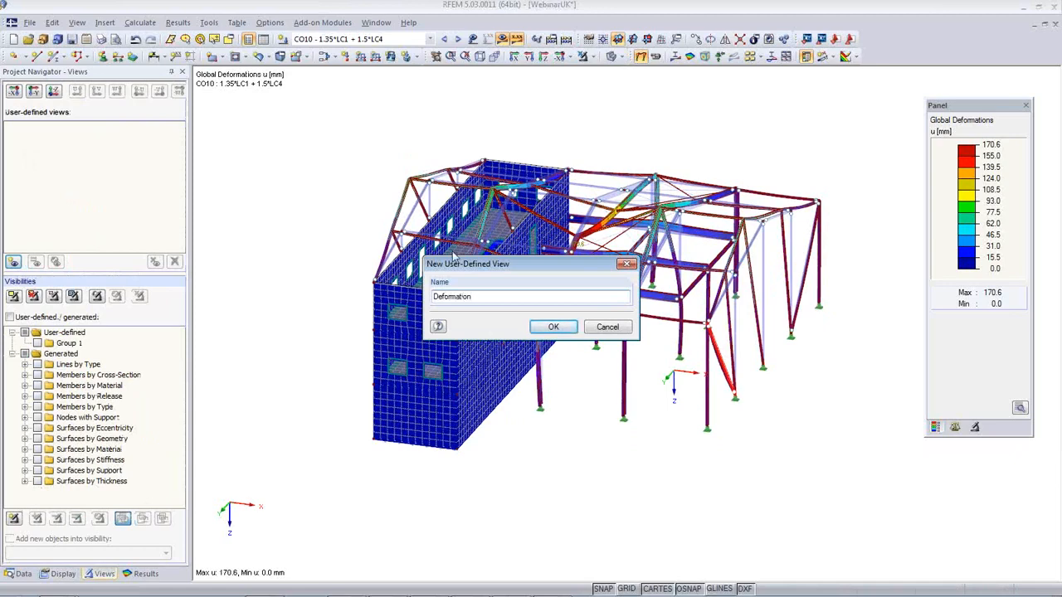
{"action": "left_click", "coordinate": [547, 325]}
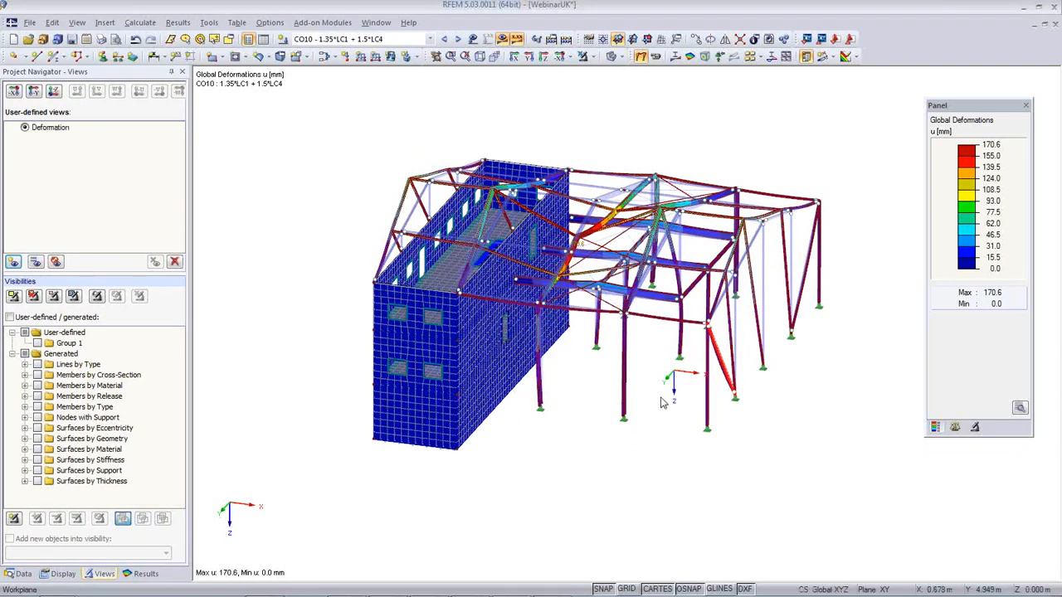
- Step back through the load combinations from CO10 to CO5 and examine the global deformations of the structure from several angles
{"action": "middle_click_drag", "start_coordinate": [661, 402], "coordinate": [626, 402], "text": "ctrl"}
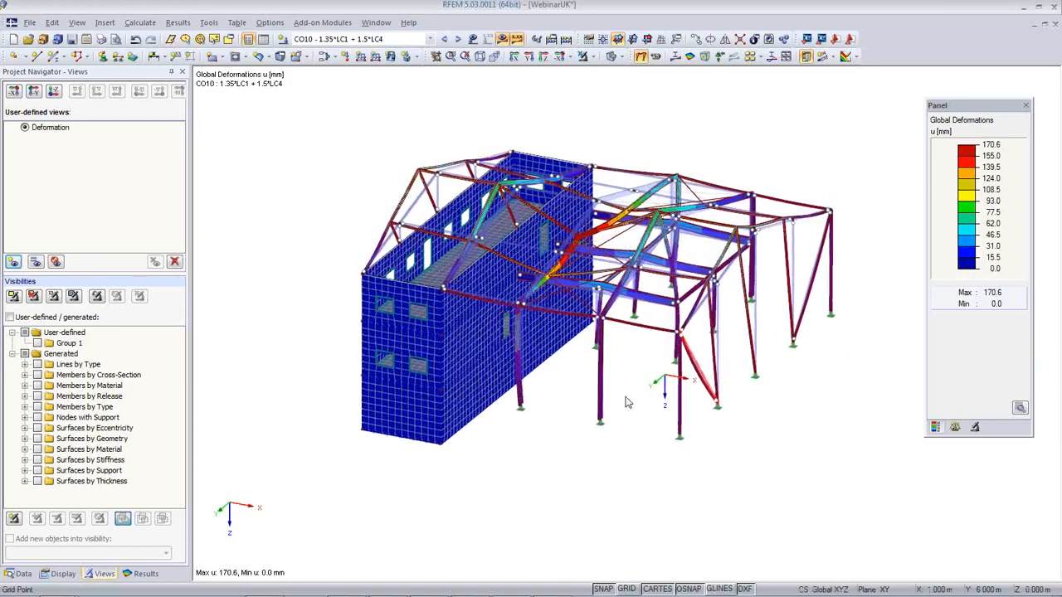
{"action": "scroll", "coordinate": [624, 364], "scroll_direction": "up", "scroll_amount": 3}
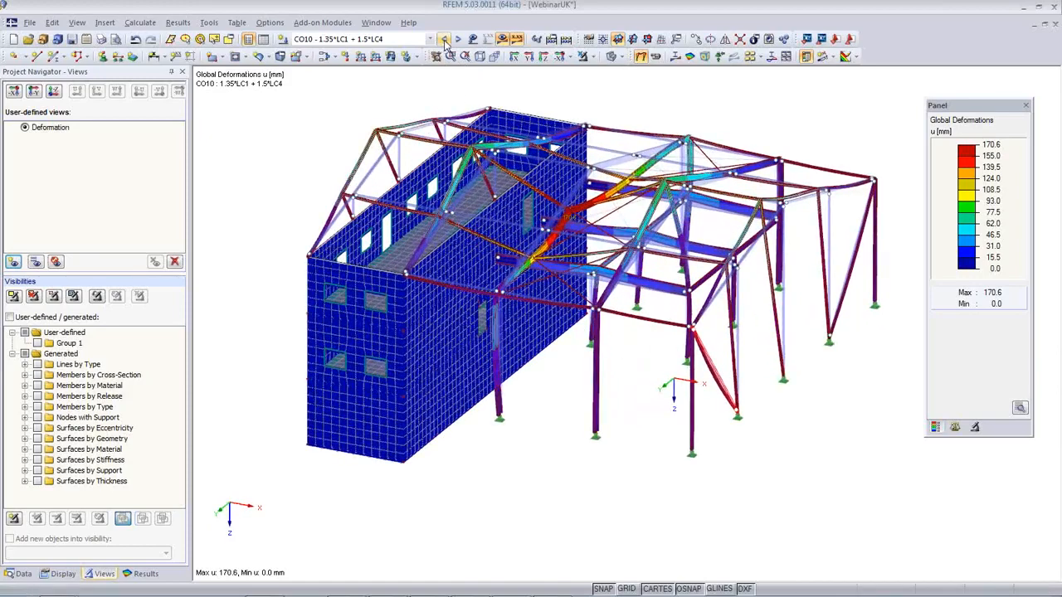
{"action": "left_click", "coordinate": [445, 40]}
{"action": "left_click", "coordinate": [445, 39]}
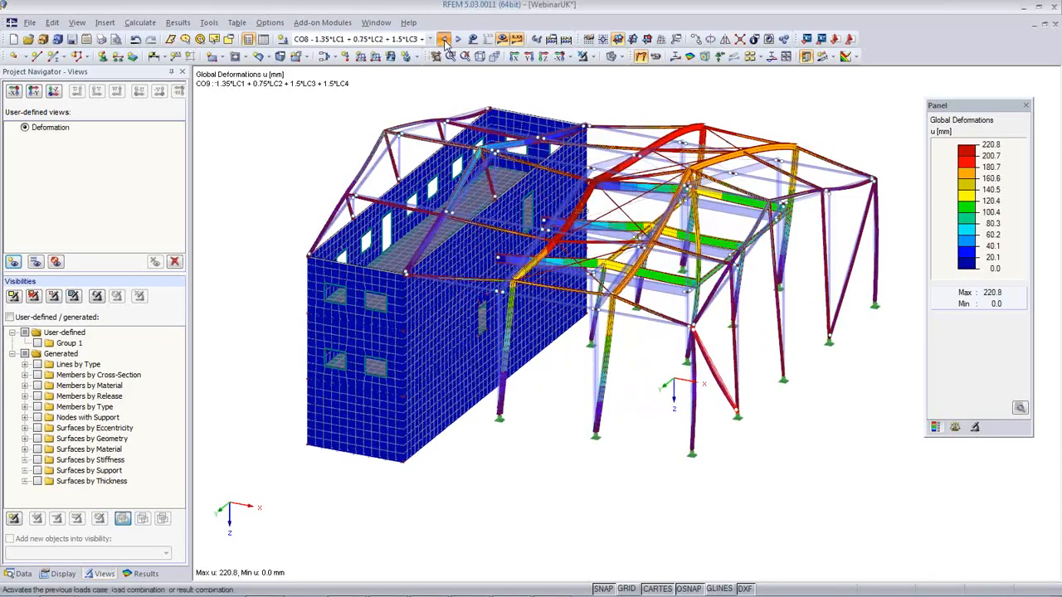
{"action": "left_click", "coordinate": [445, 39]}
{"action": "left_click", "coordinate": [444, 40]}
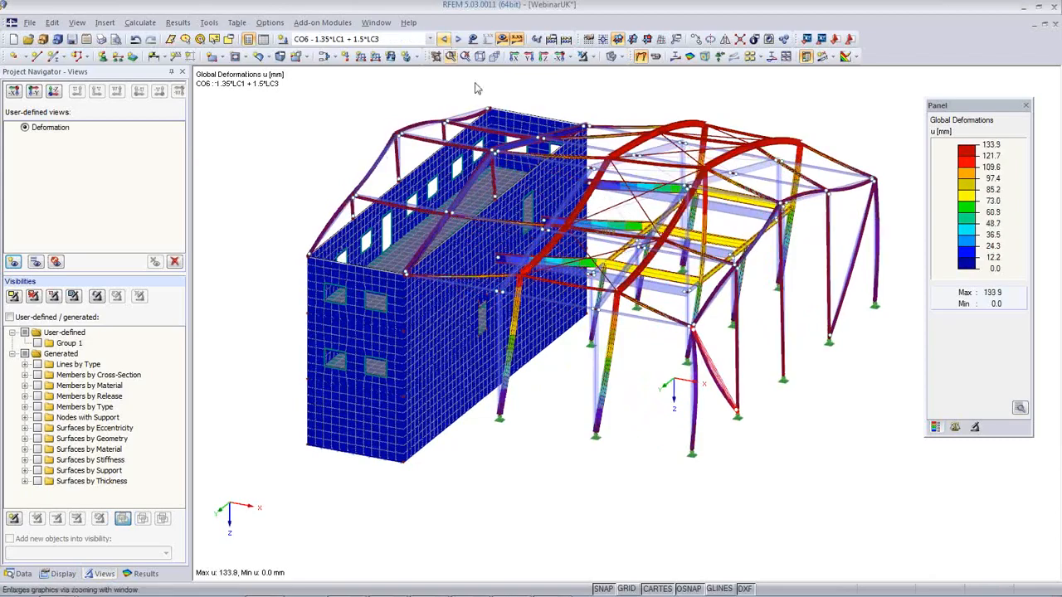
{"action": "middle_click_drag", "start_coordinate": [599, 355], "coordinate": [616, 264], "text": "ctrl"}
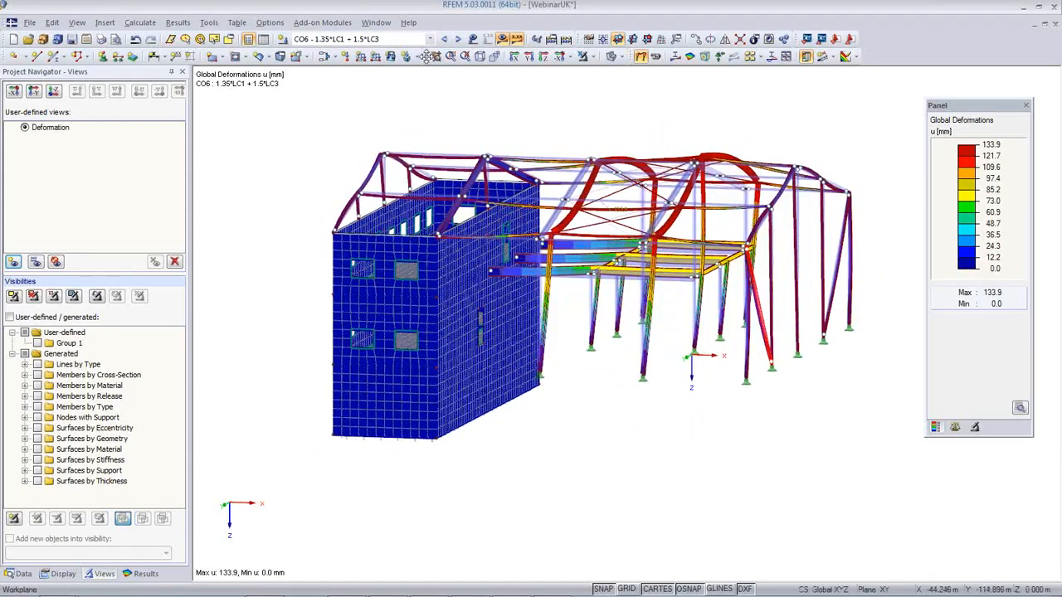
{"action": "left_click", "coordinate": [444, 39]}
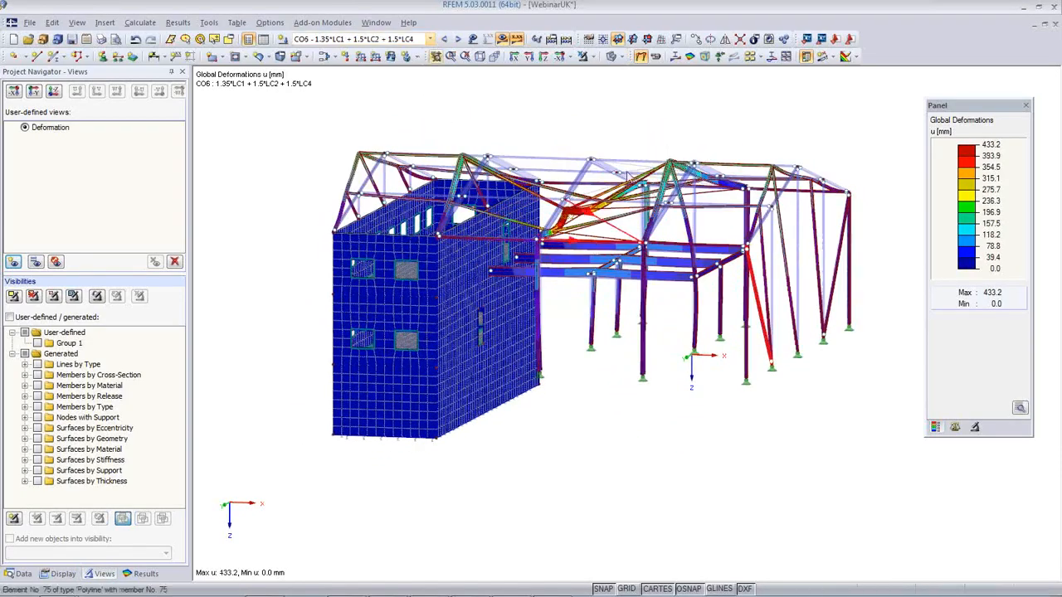
{"action": "middle_click_drag", "start_coordinate": [585, 323], "coordinate": [517, 401], "text": "ctrl"}
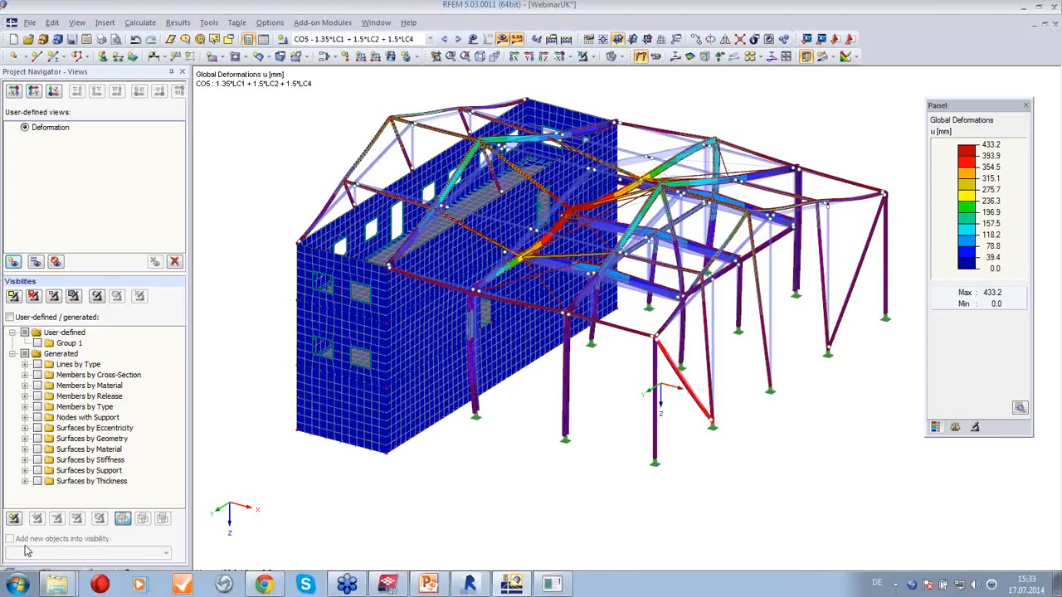
- Open the RF-STEEL EC3 add-on module for steel member design and choose the BS (United Kingdom) National Annex
{"action": "left_click", "coordinate": [18, 573]}
{"action": "scroll", "coordinate": [116, 482], "scroll_direction": "down", "scroll_amount": 8}
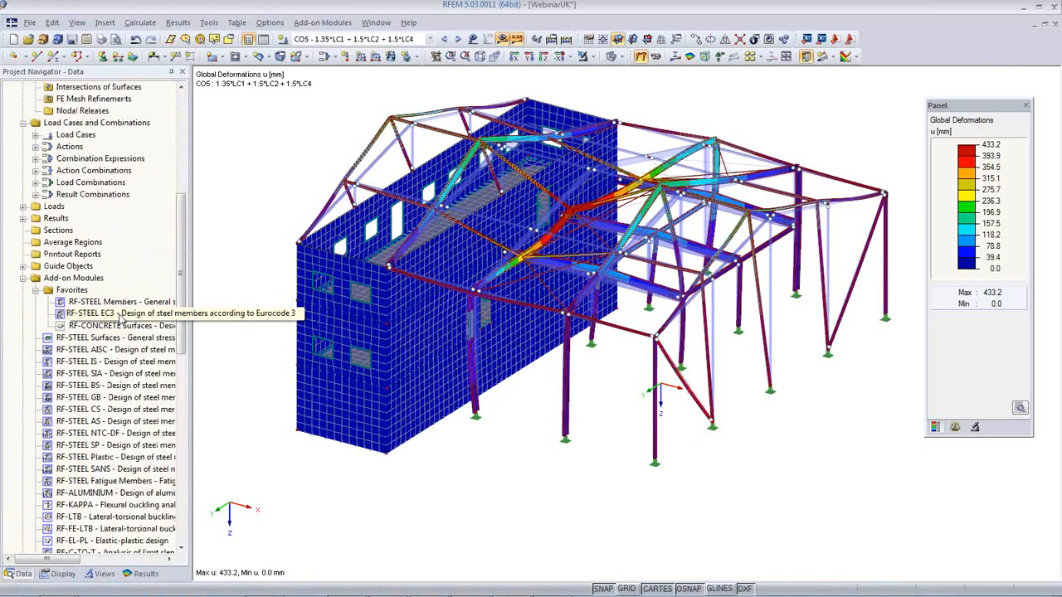
{"action": "double_click", "coordinate": [120, 315]}
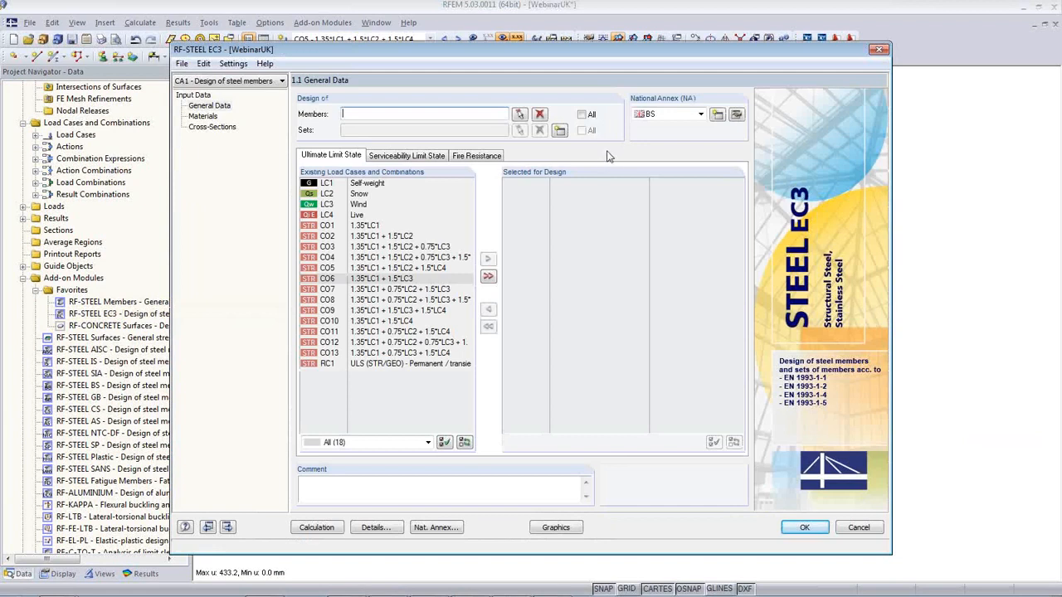
{"action": "left_click", "coordinate": [700, 113]}
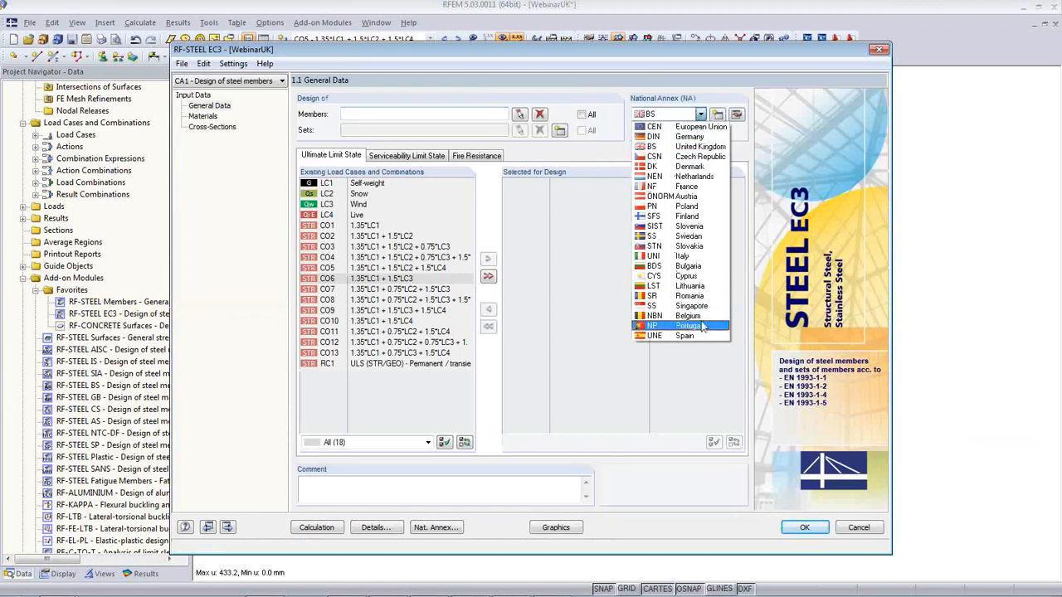
{"action": "left_click", "coordinate": [670, 147]}
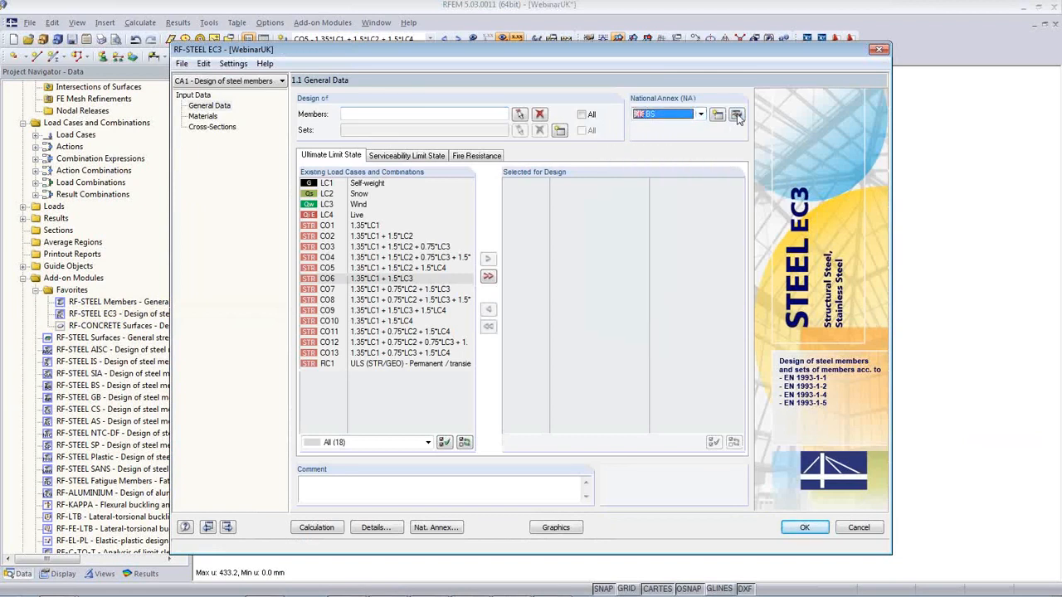
- Review the base and stainless steel settings of the BS National Annex and close them without changes
{"action": "left_click", "coordinate": [737, 117]}
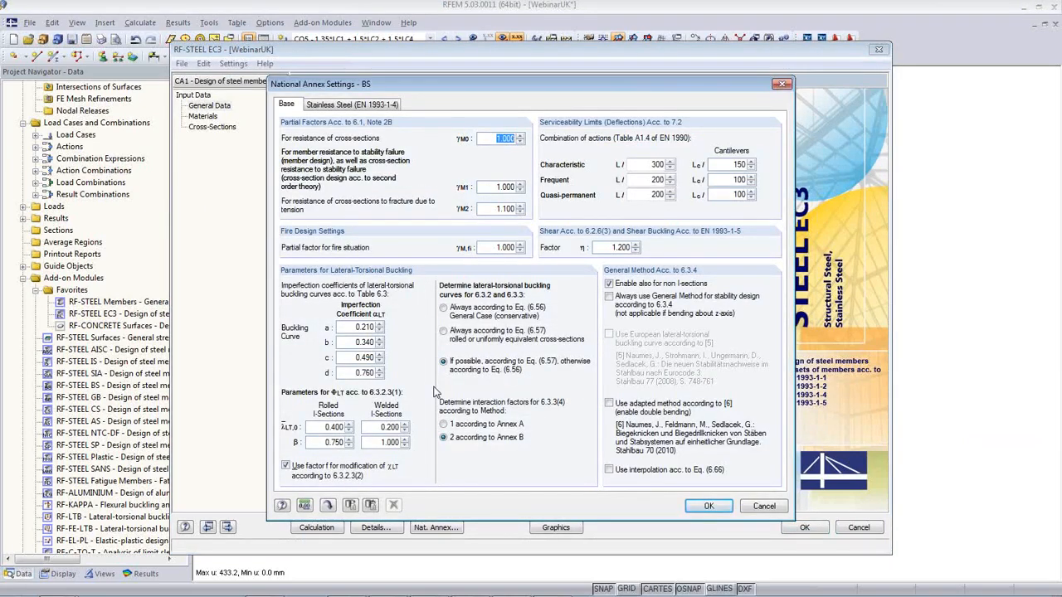
{"action": "left_click", "coordinate": [348, 106]}
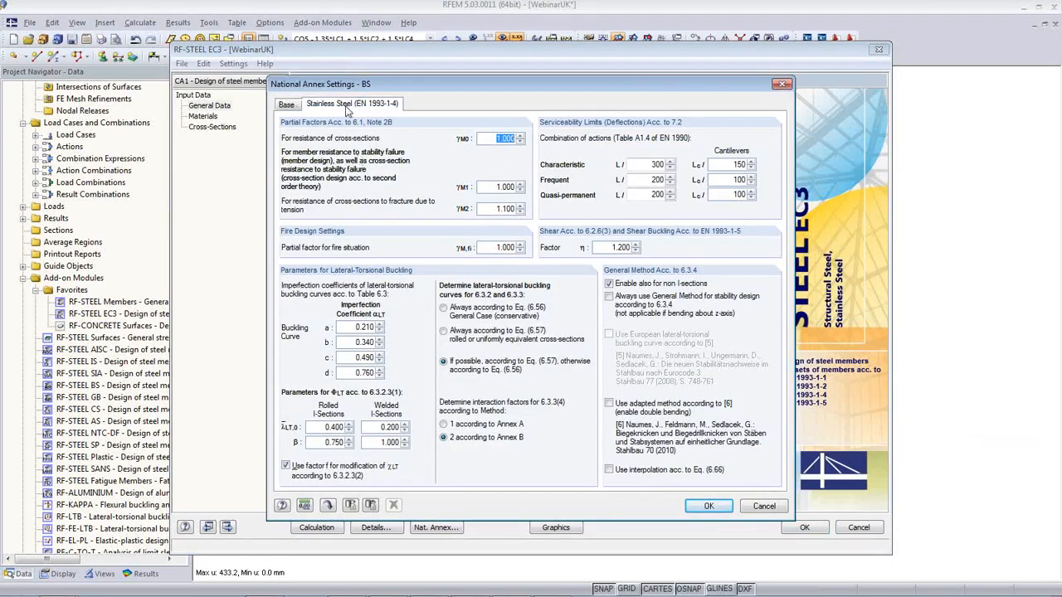
{"action": "left_click", "coordinate": [287, 105]}
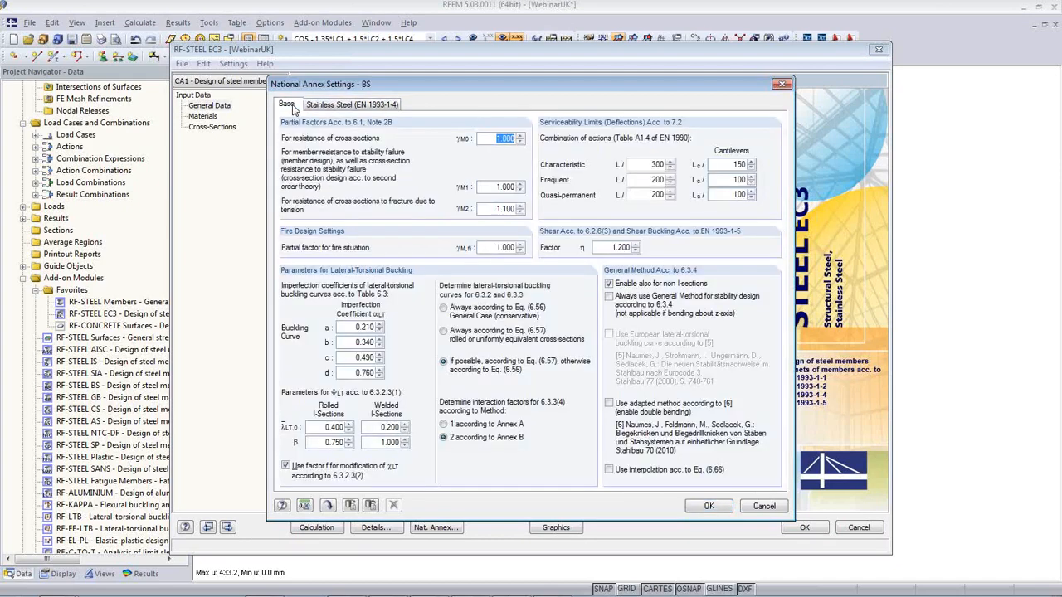
{"action": "left_click", "coordinate": [763, 506]}
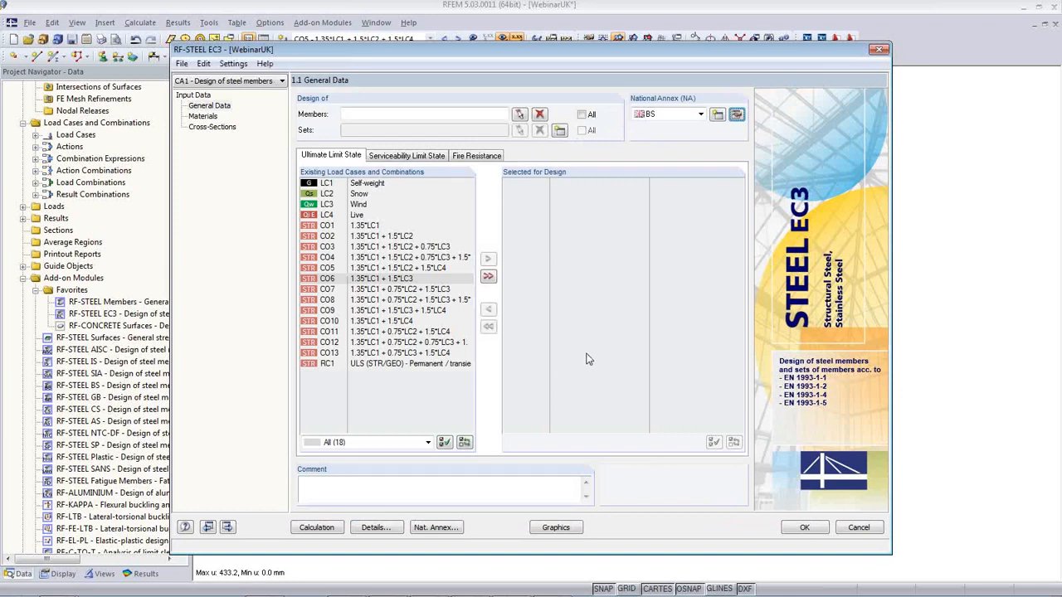
- Select all members and add load combinations CO1 to CO13 to the ultimate limit state design
{"action": "left_click", "coordinate": [582, 115]}
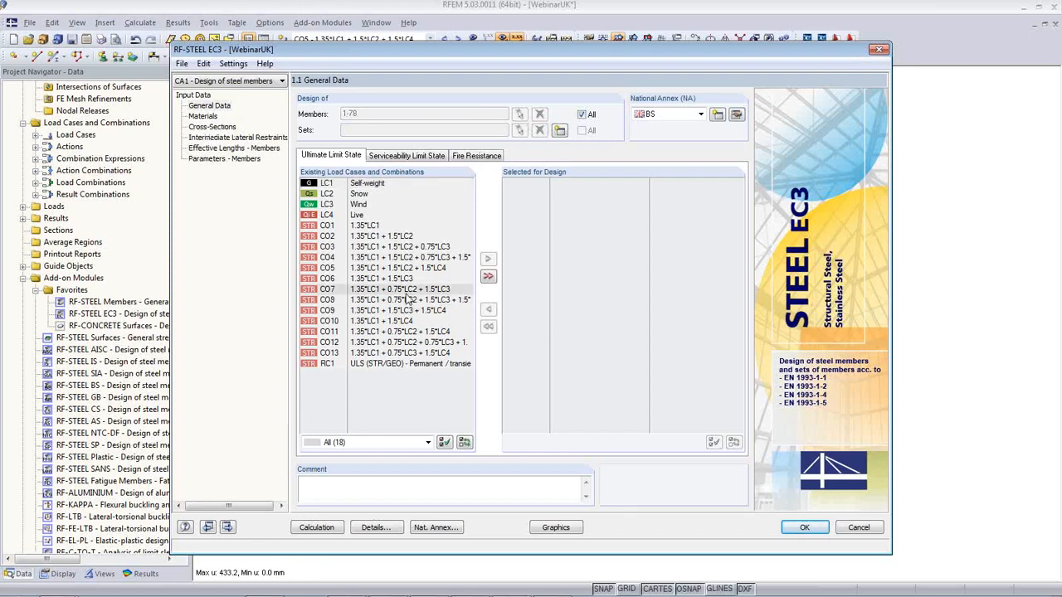
{"action": "left_click", "coordinate": [370, 225]}
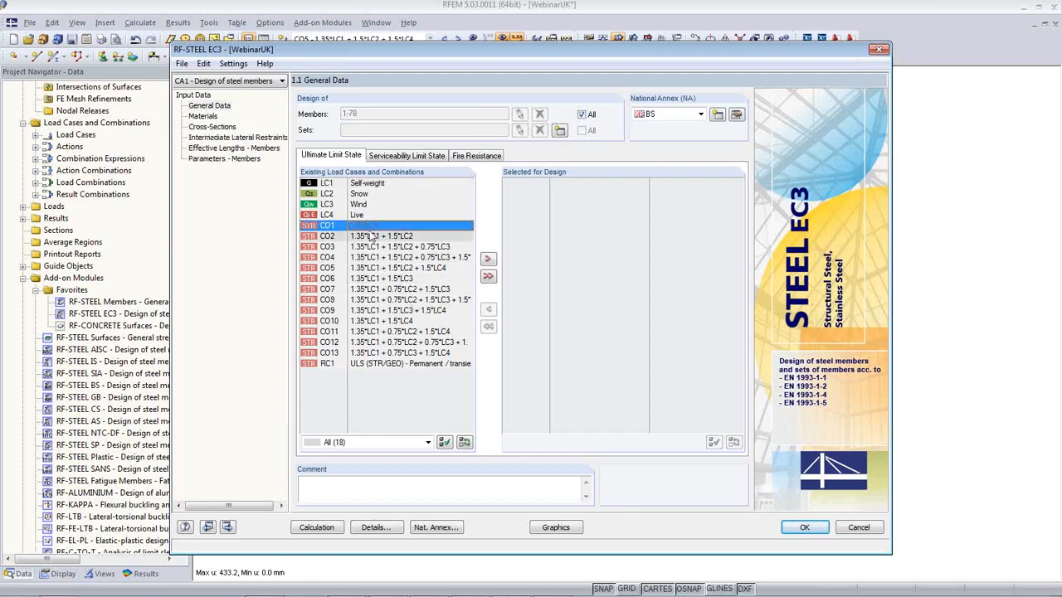
{"action": "left_click", "coordinate": [390, 352], "text": "shift"}
{"action": "left_click", "coordinate": [488, 259]}
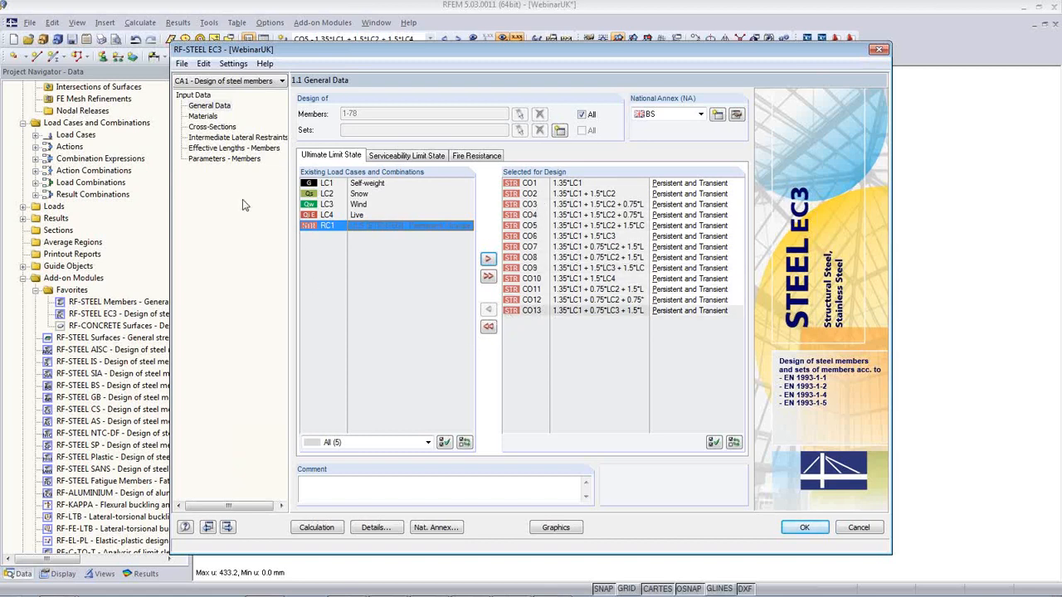
- Review the design input for materials, cross-sections, intermediate lateral restraints, effective lengths and member parameters, including the rotational restraint
{"action": "left_click", "coordinate": [204, 117]}
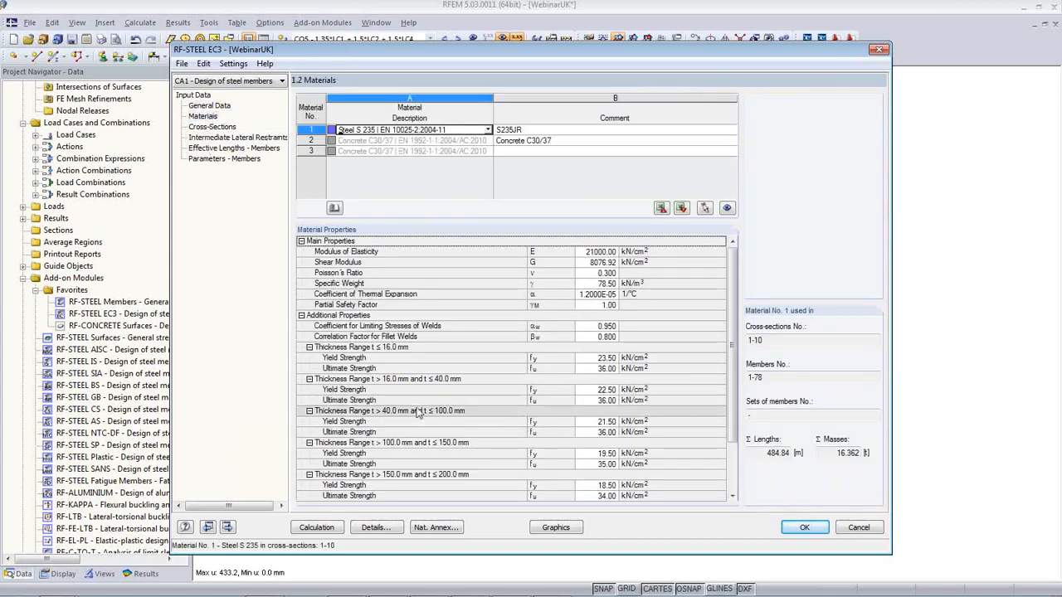
{"action": "left_click", "coordinate": [212, 127]}
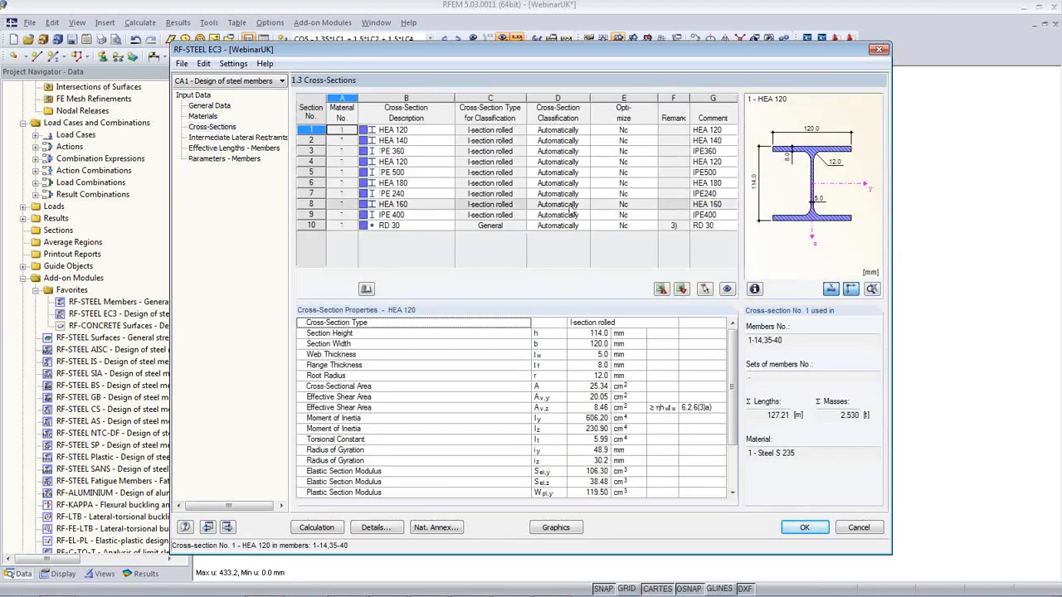
{"action": "left_click", "coordinate": [238, 137]}
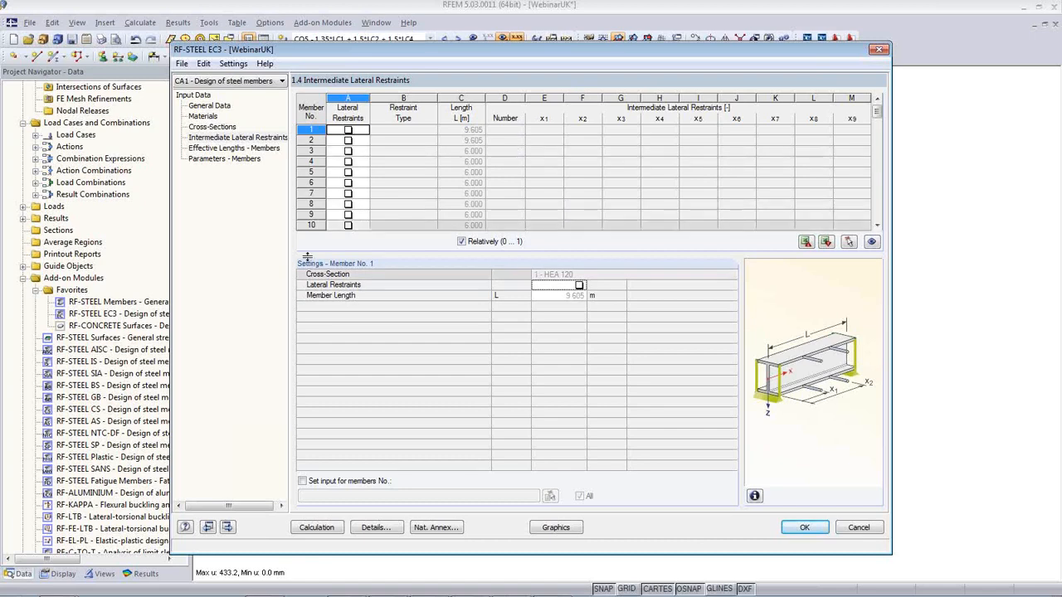
{"action": "left_click", "coordinate": [229, 149]}
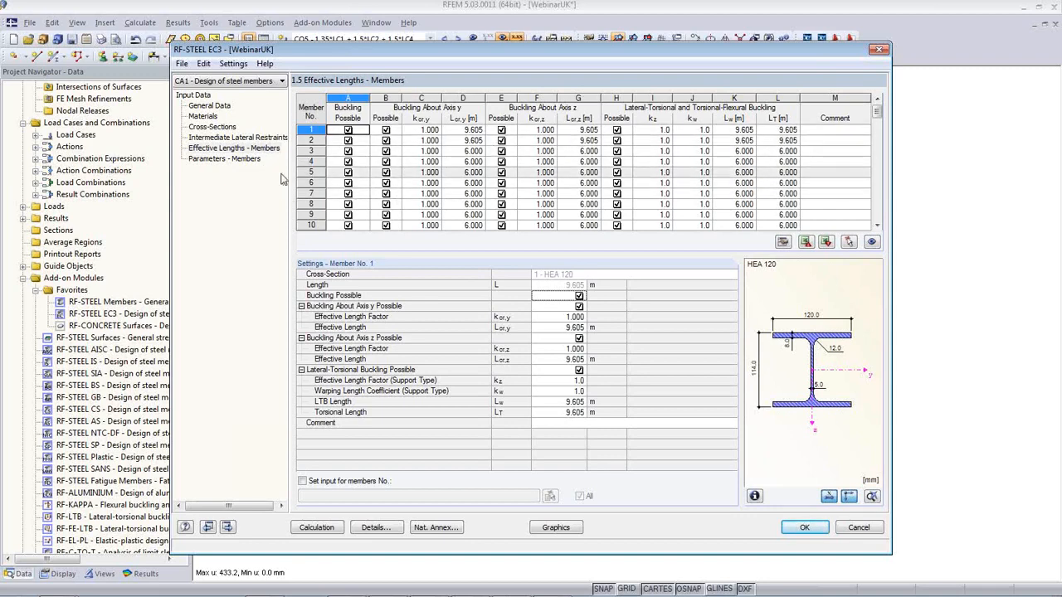
{"action": "left_click", "coordinate": [239, 159]}
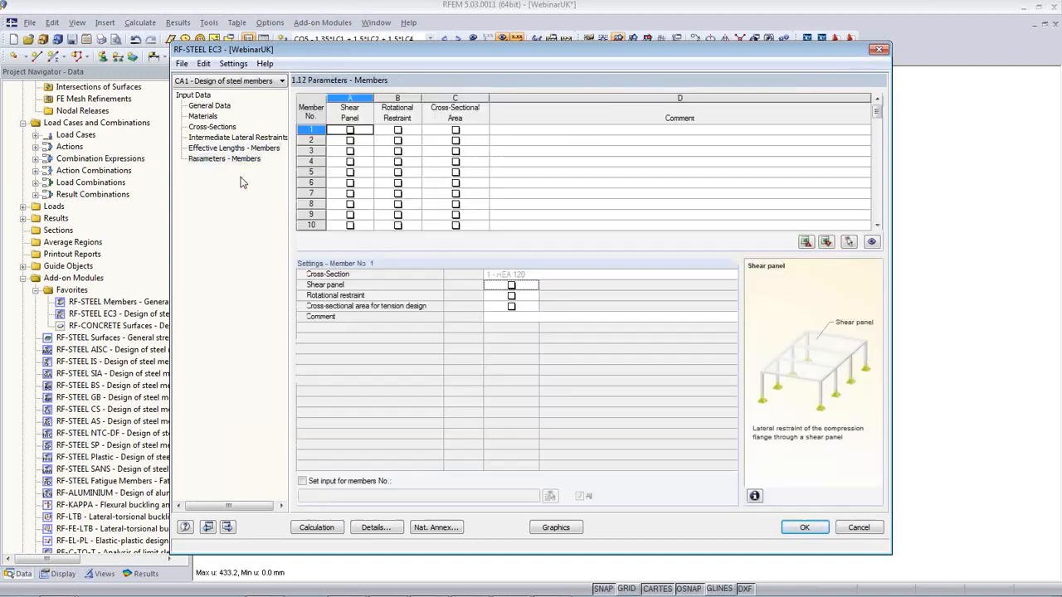
{"action": "left_click", "coordinate": [406, 130]}
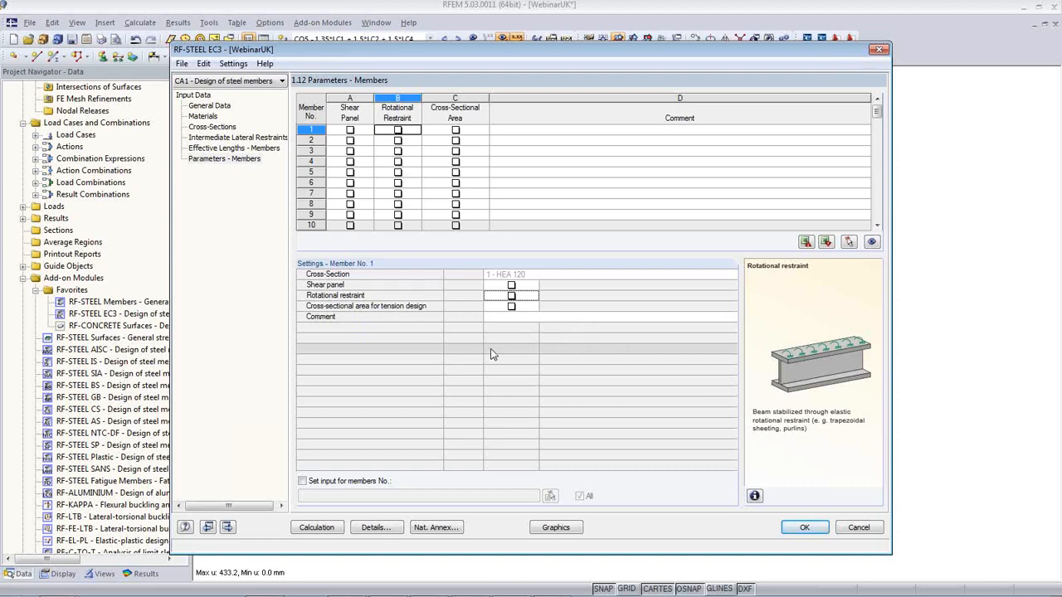
- Switch off the stability analysis in the design details and run the RF-STEEL EC3 calculation
{"action": "left_click", "coordinate": [373, 528]}
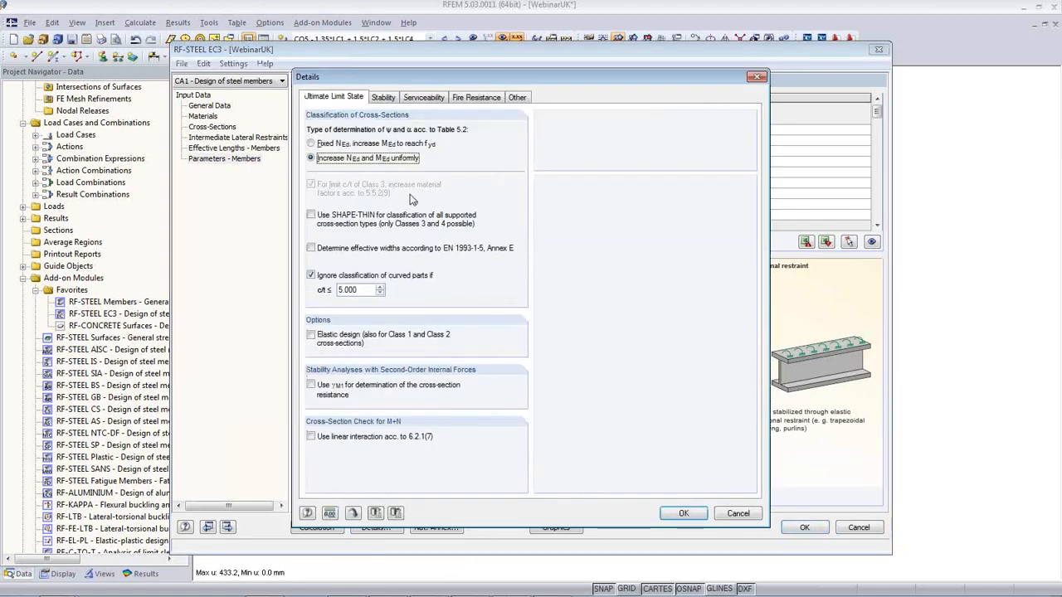
{"action": "left_click", "coordinate": [383, 98]}
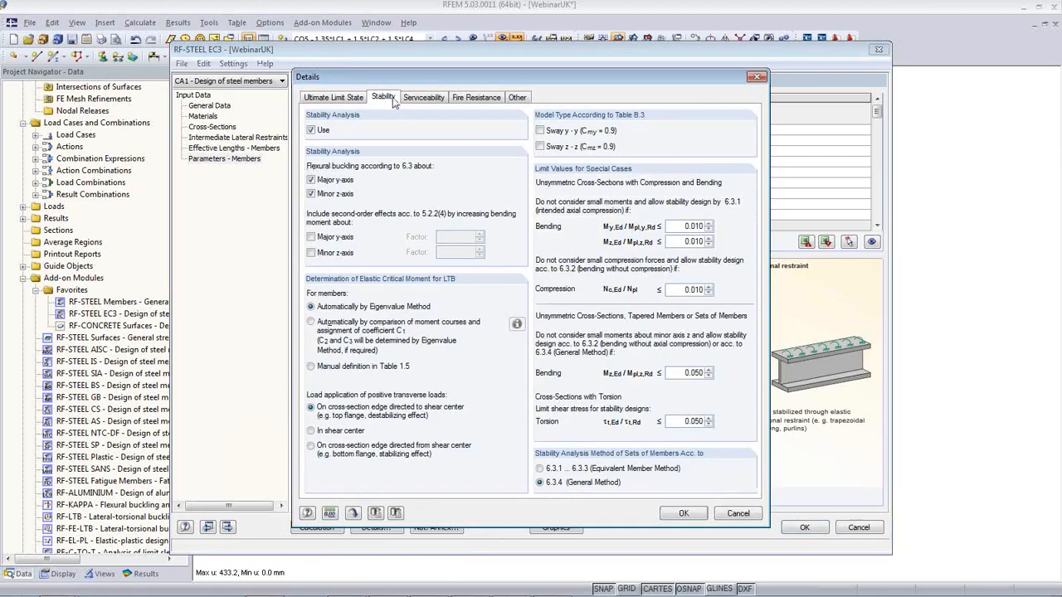
{"action": "left_click", "coordinate": [311, 130]}
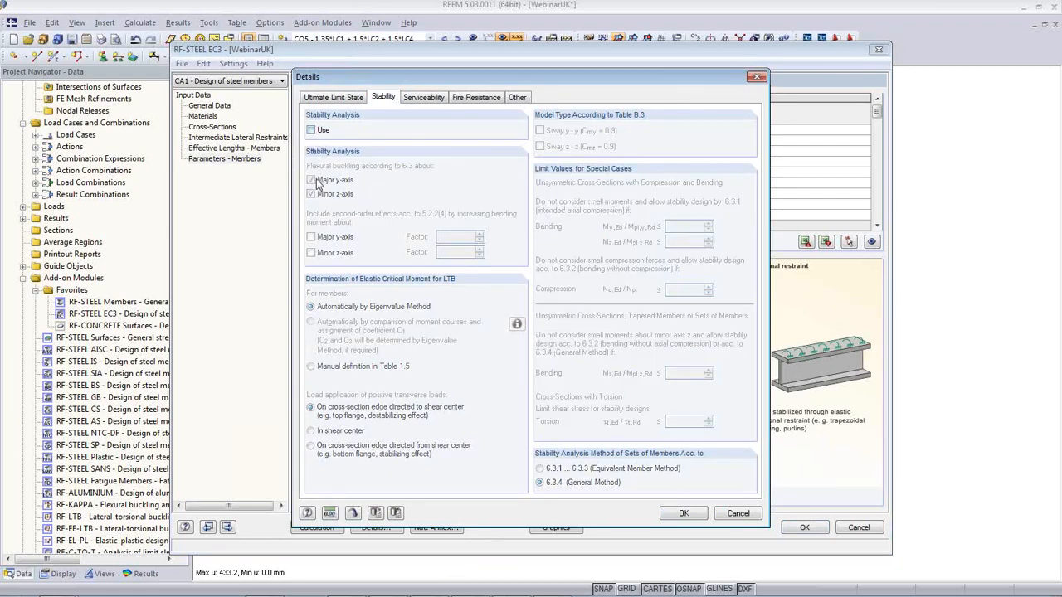
{"action": "left_click", "coordinate": [669, 515]}
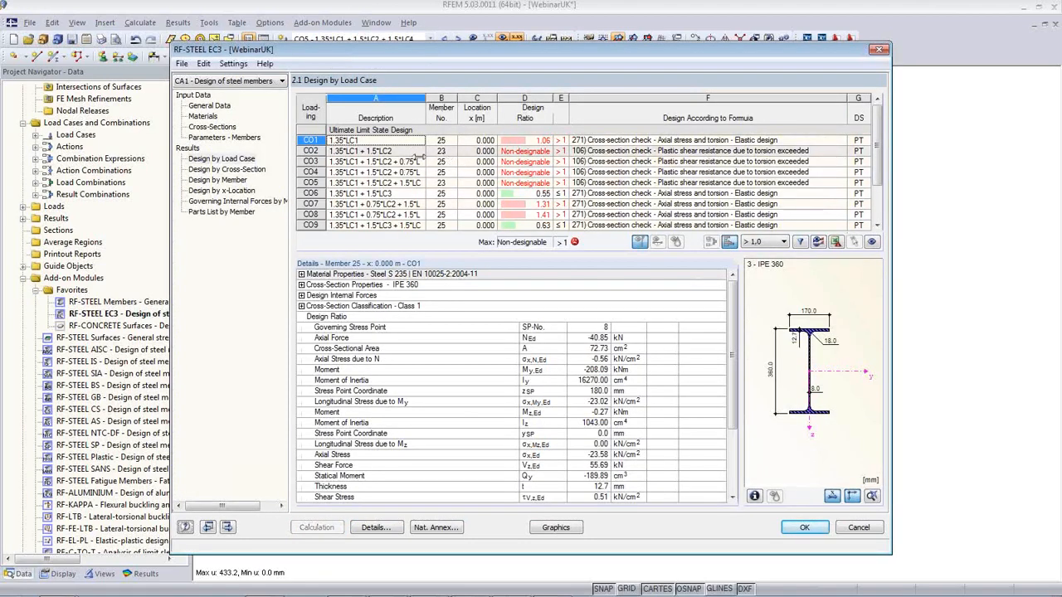
- Inspect the CO3 design details and the maximum design ratios per cross-section, moving the module window so the model is visible
{"action": "left_click", "coordinate": [462, 162]}
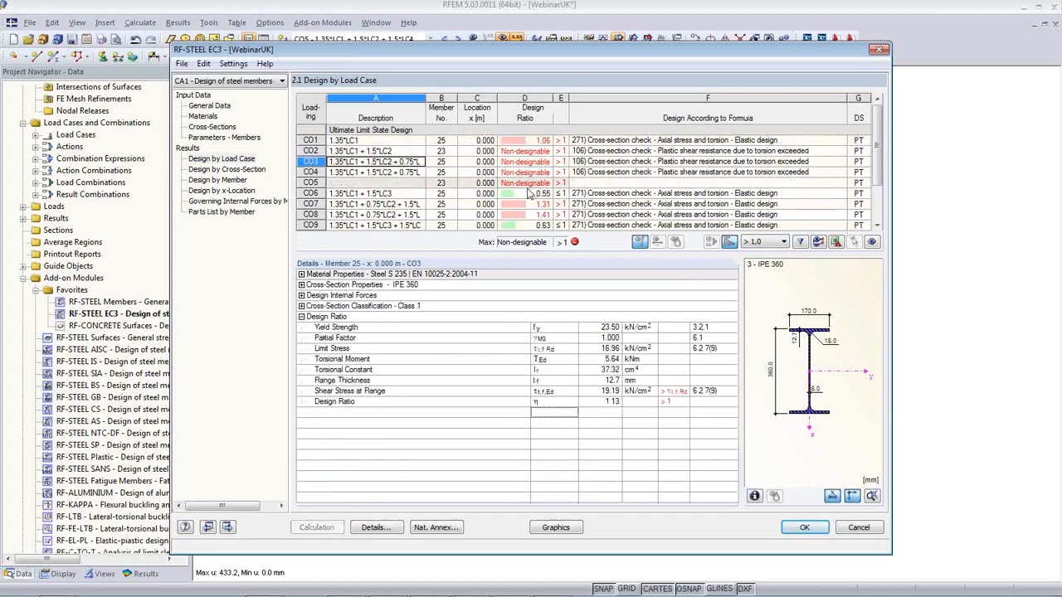
{"action": "left_click", "coordinate": [217, 127]}
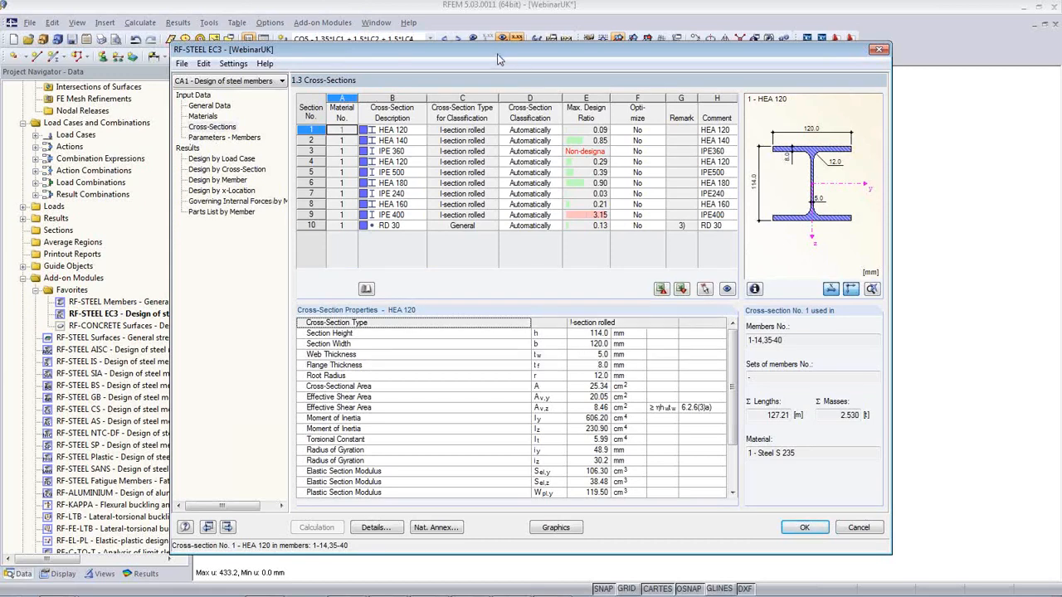
{"action": "left_click_drag", "start_coordinate": [535, 52], "coordinate": [551, 317]}
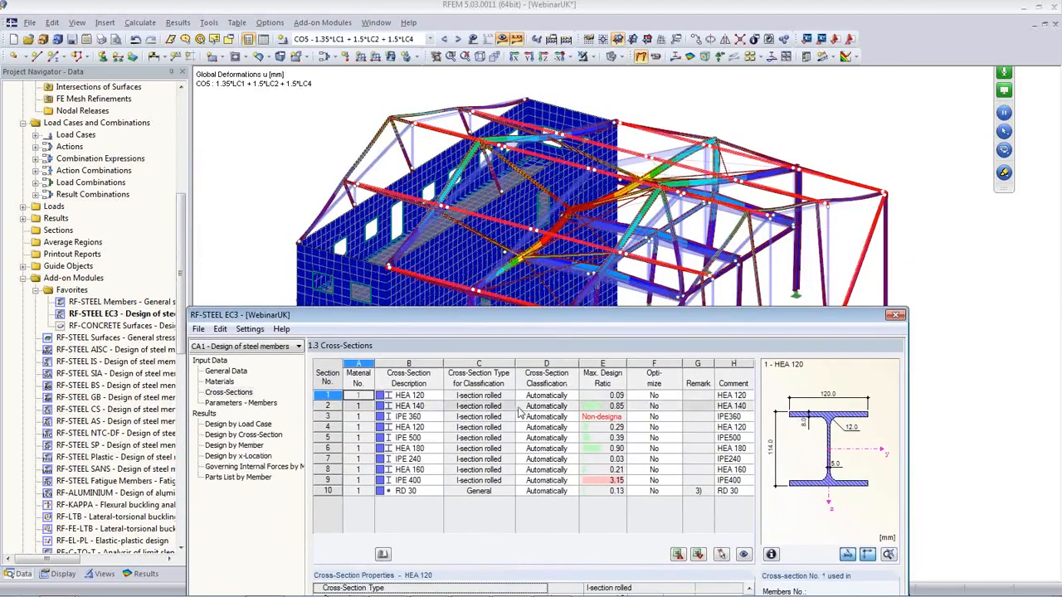
- Highlight the members that use the IPE 360 cross-section in the model and close the RF-STEEL EC3 module
{"action": "left_click", "coordinate": [501, 416]}
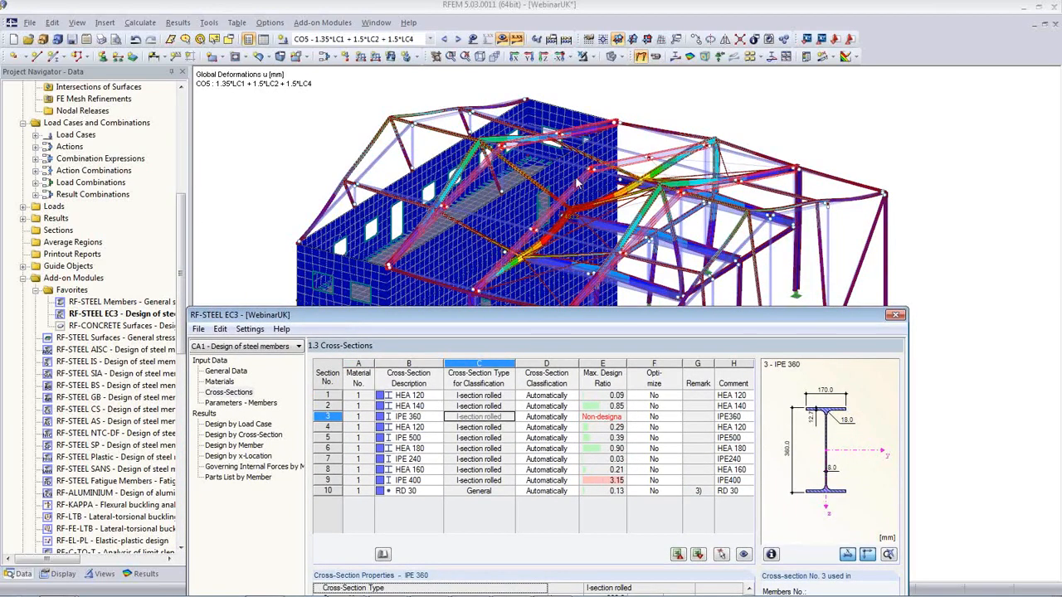
{"action": "double_click", "coordinate": [592, 319]}
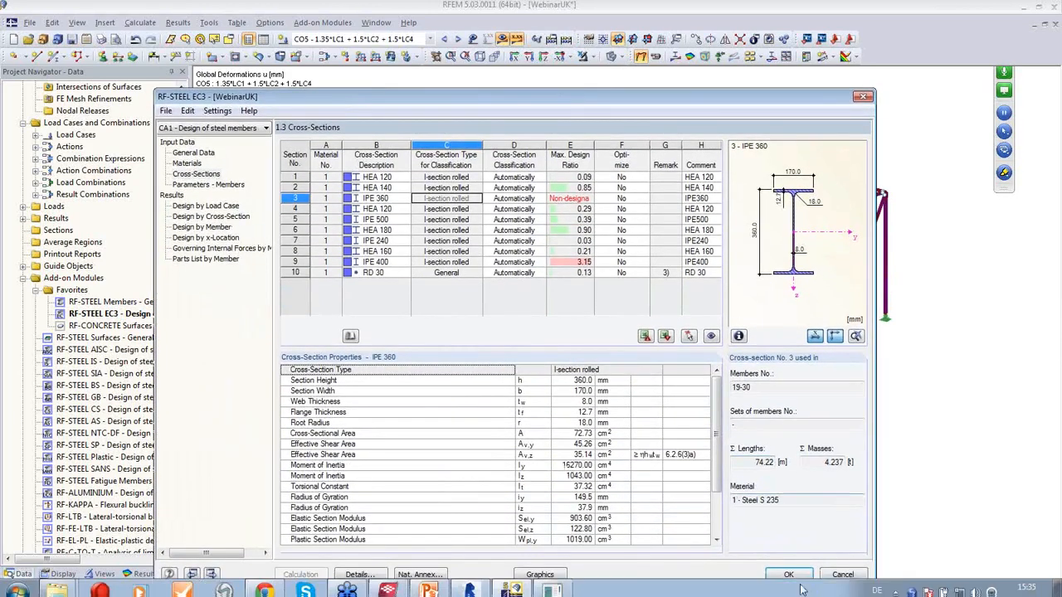
{"action": "left_click", "coordinate": [794, 569]}
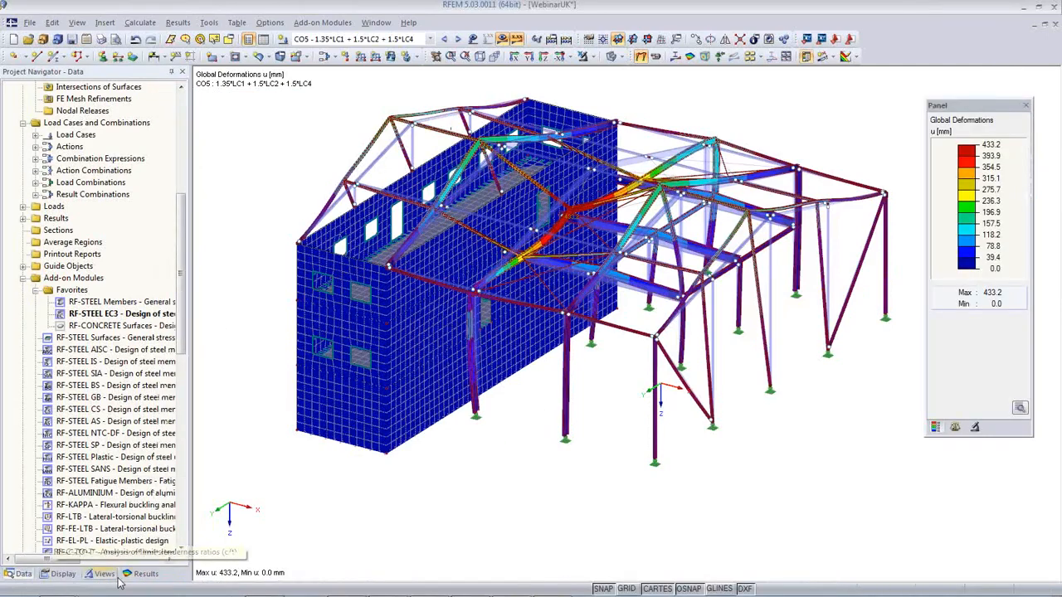
- Display the member deformations as lines and hide the calculation results so the undeformed model is shown
{"action": "left_click", "coordinate": [61, 573]}
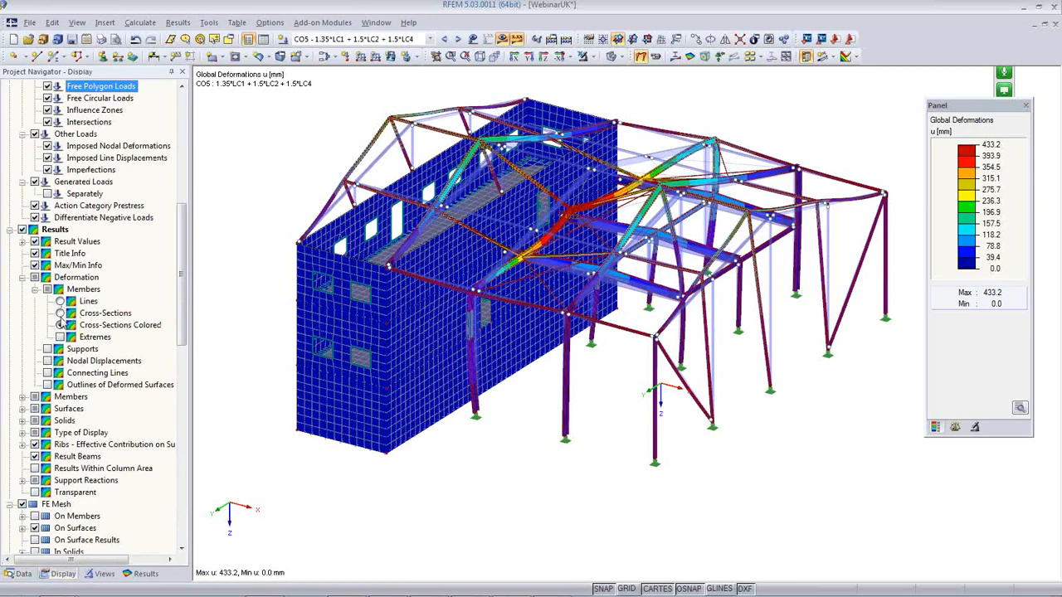
{"action": "left_click", "coordinate": [60, 302]}
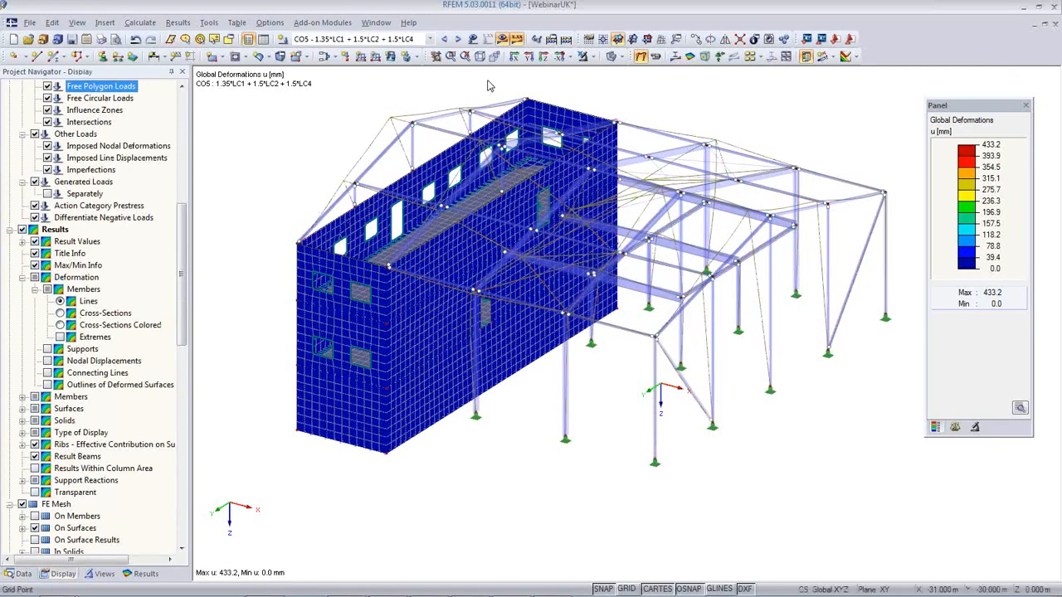
{"action": "left_click", "coordinate": [505, 40]}
{"action": "middle_click_drag", "start_coordinate": [534, 258], "coordinate": [498, 254], "text": "ctrl"}
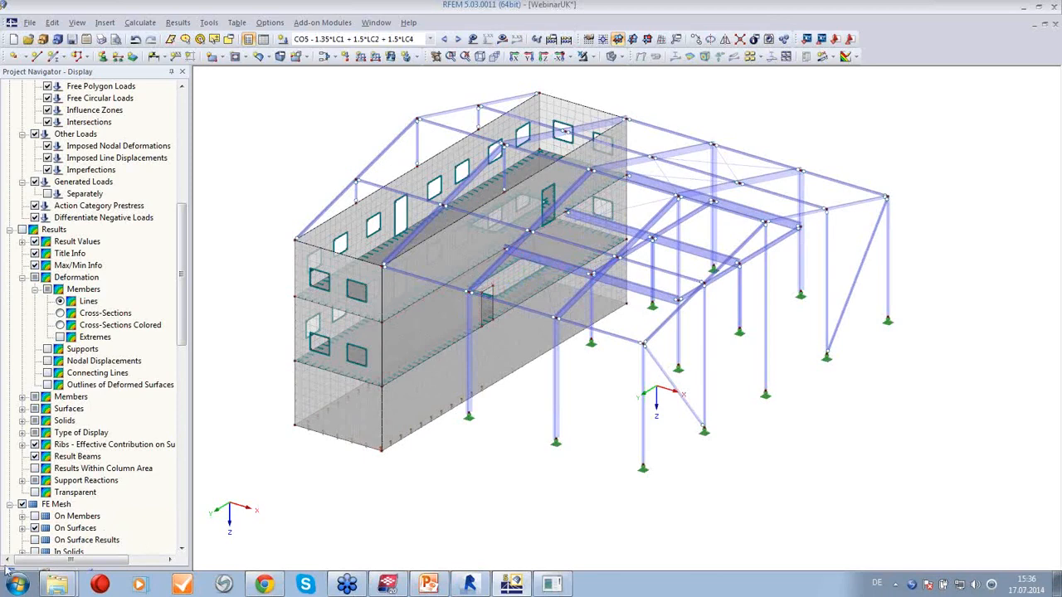
- Reopen the RF-STEEL EC3 module at its cross-sections table and place its window clear of the model
{"action": "left_click", "coordinate": [47, 385]}
{"action": "scroll", "coordinate": [56, 396], "scroll_direction": "down", "scroll_amount": 3}
{"action": "left_click", "coordinate": [23, 573]}
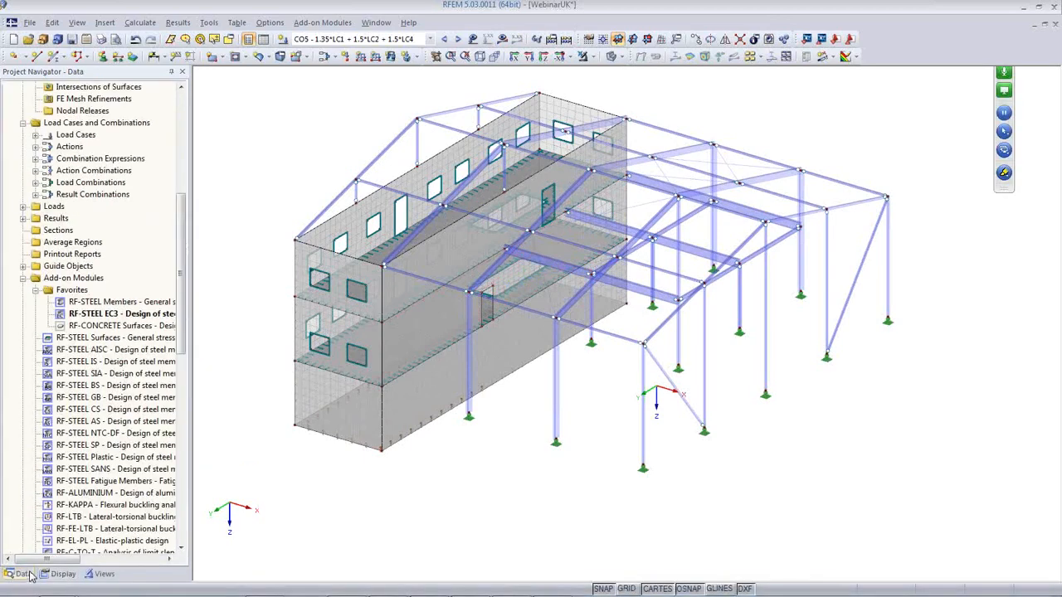
{"action": "scroll", "coordinate": [100, 365], "scroll_direction": "down", "scroll_amount": 5}
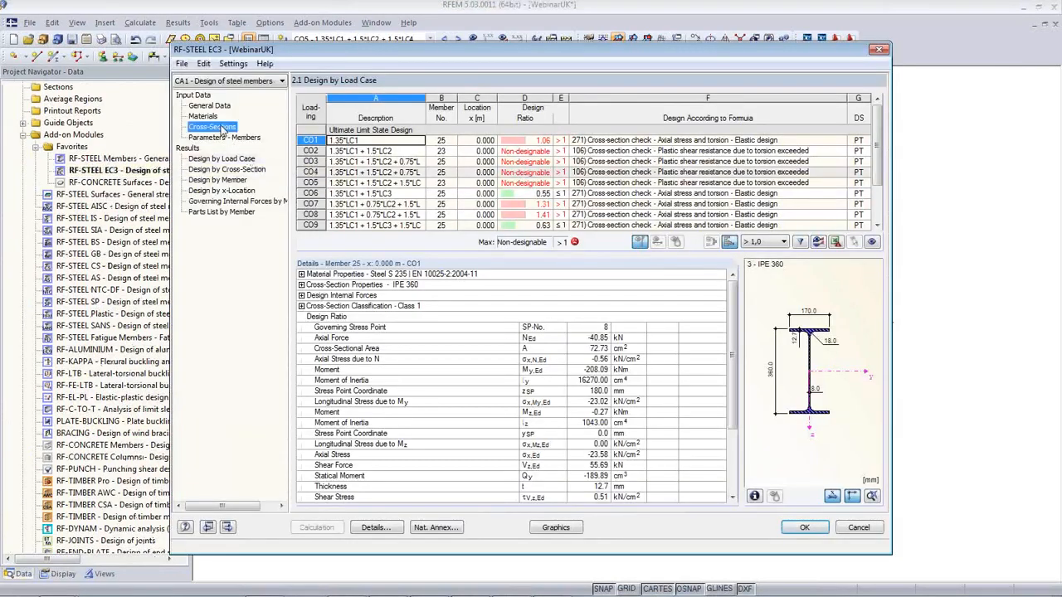
{"action": "left_click", "coordinate": [222, 129]}
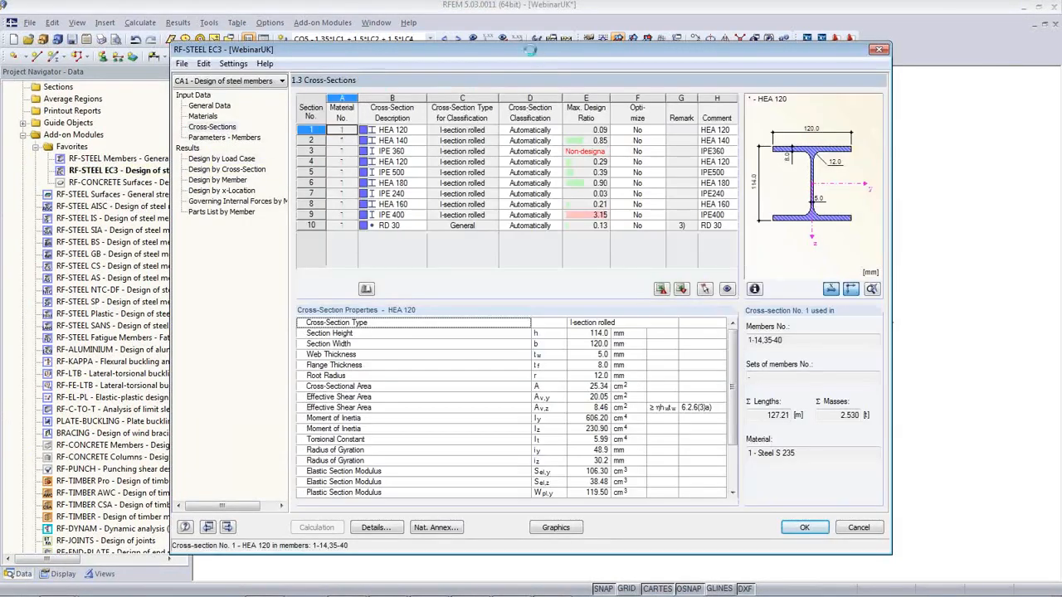
{"action": "left_click_drag", "start_coordinate": [527, 51], "coordinate": [557, 329]}
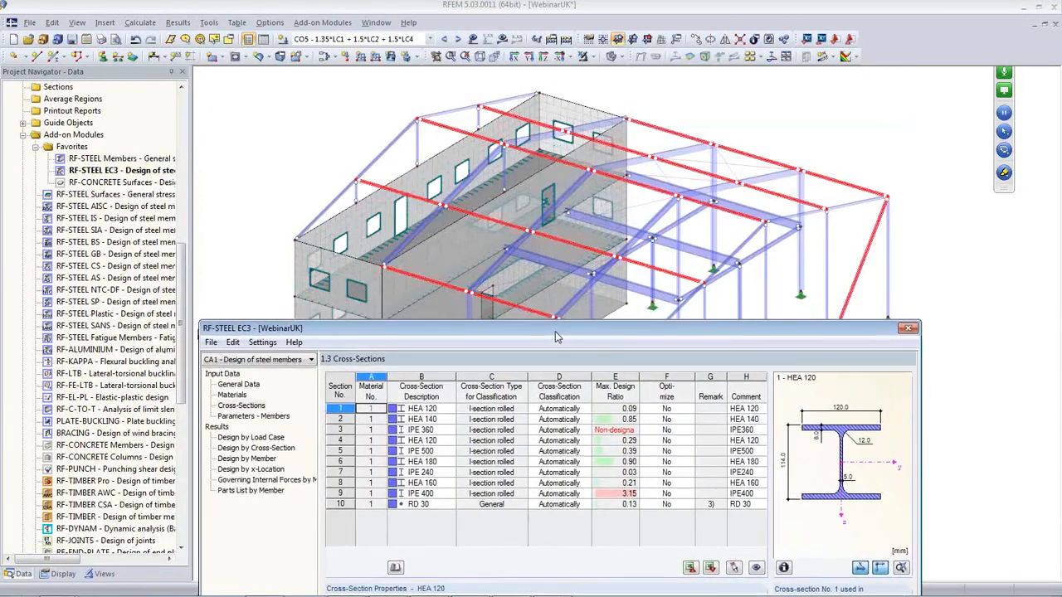
- Go through the cross-sections from HEA 120 to IPE 400, checking their members in the model and maximum design ratios, and close the module
{"action": "left_click", "coordinate": [523, 410]}
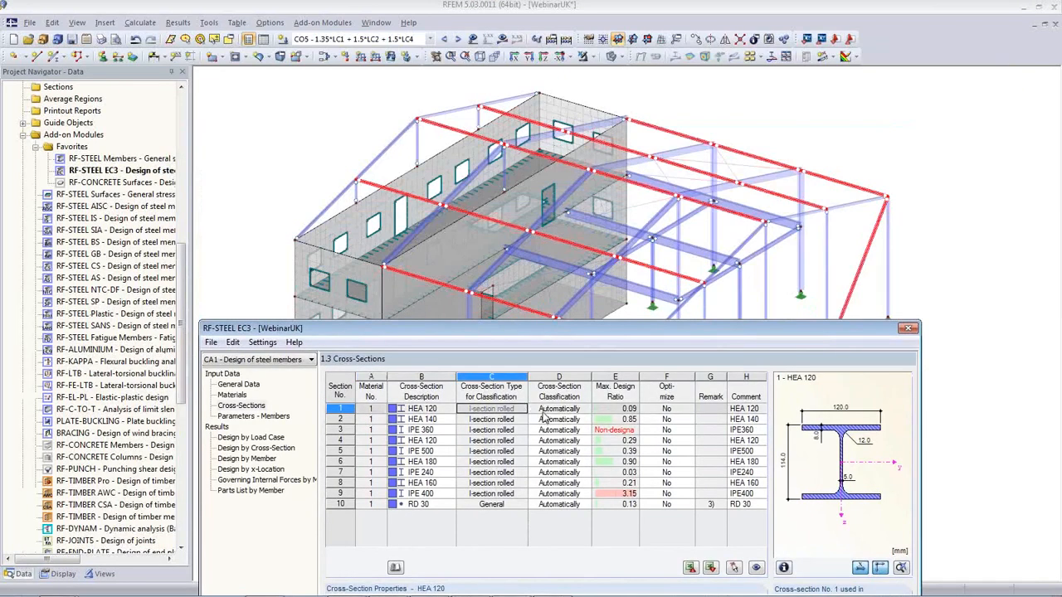
{"action": "key", "text": "Down"}
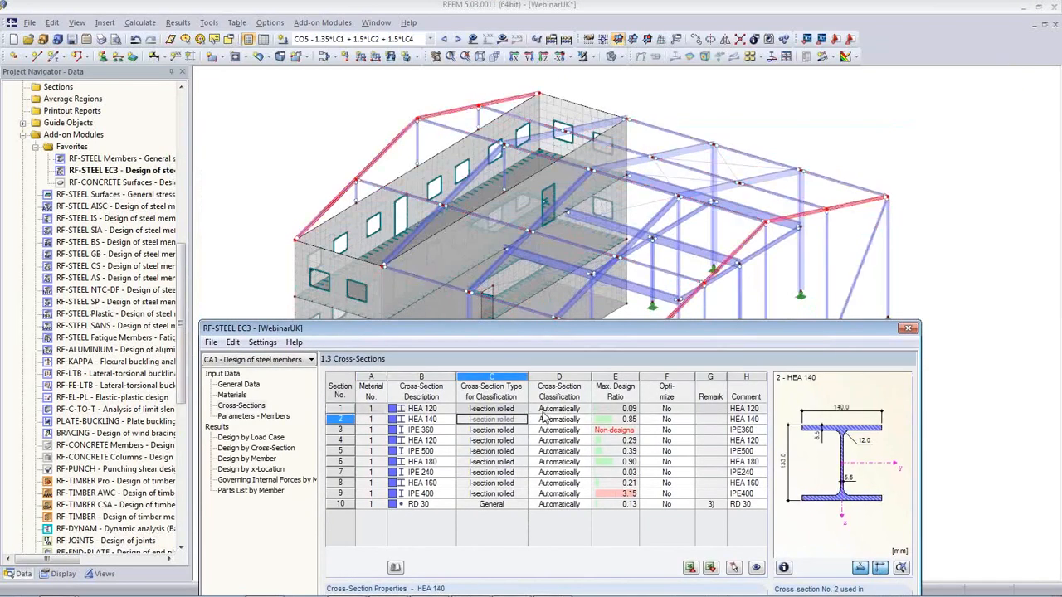
{"action": "key", "text": "Up"}
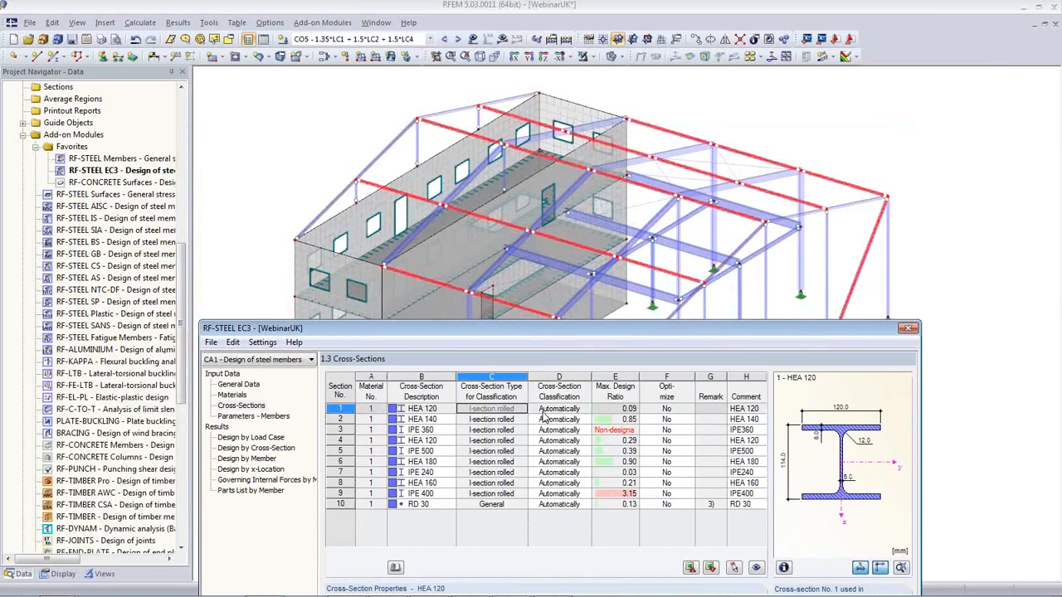
{"action": "key", "text": "Down"}
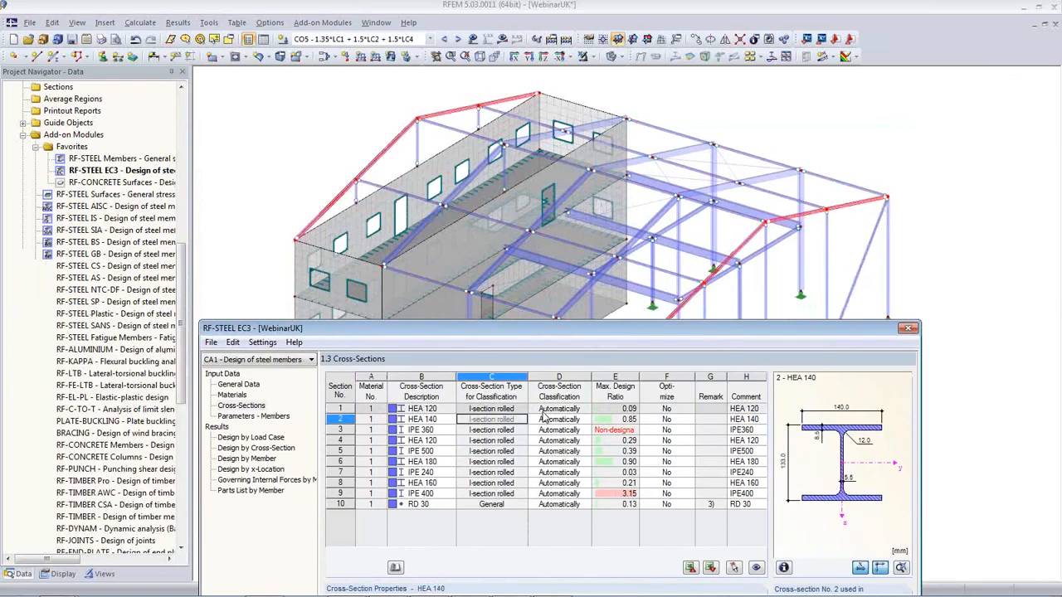
{"action": "key", "text": "Down"}
{"action": "key", "text": "Right"}
{"action": "key", "text": "Right"}
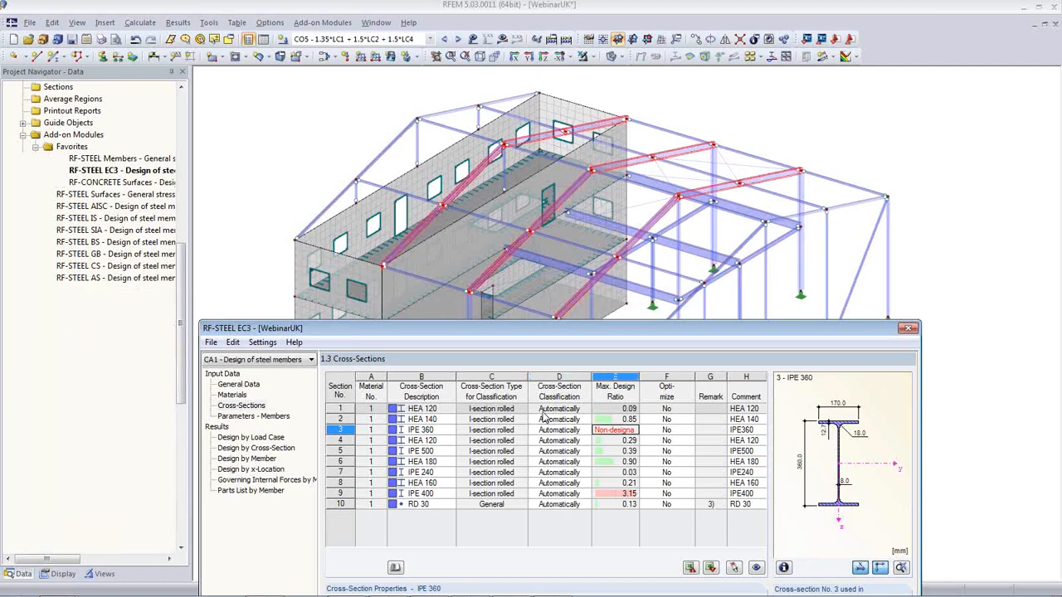
{"action": "key", "text": "Down"}
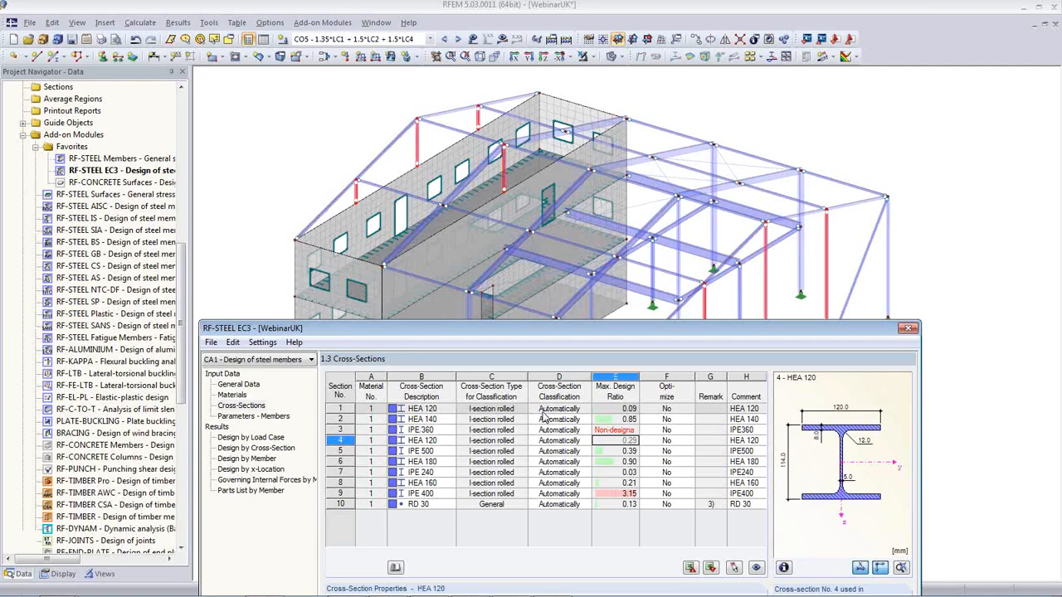
{"action": "key", "text": "Down"}
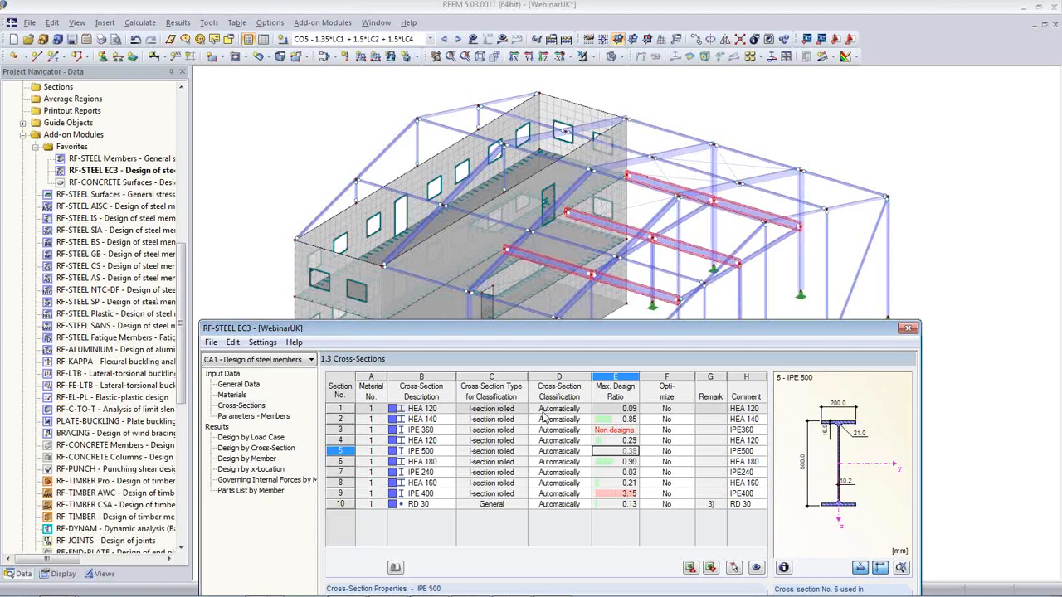
{"action": "key", "text": "Up"}
{"action": "key", "text": "Up"}
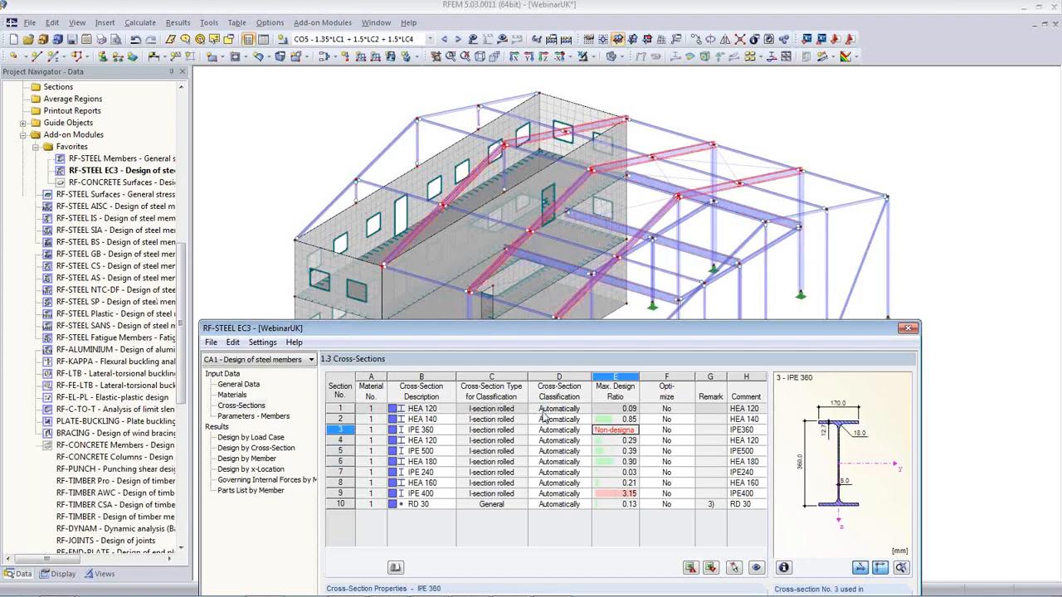
{"action": "key", "text": "Down"}
{"action": "key", "text": "Down"}
{"action": "key", "text": "Down"}
{"action": "key", "text": "Down"}
{"action": "key", "text": "Down"}
{"action": "key", "text": "Down"}
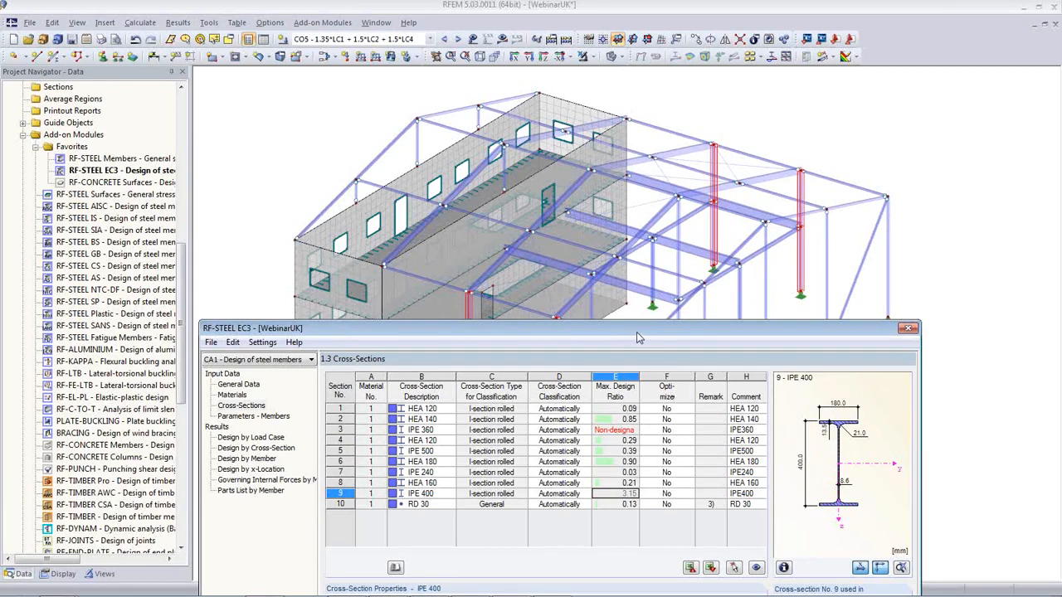
{"action": "left_click_drag", "start_coordinate": [638, 337], "coordinate": [619, 99]}
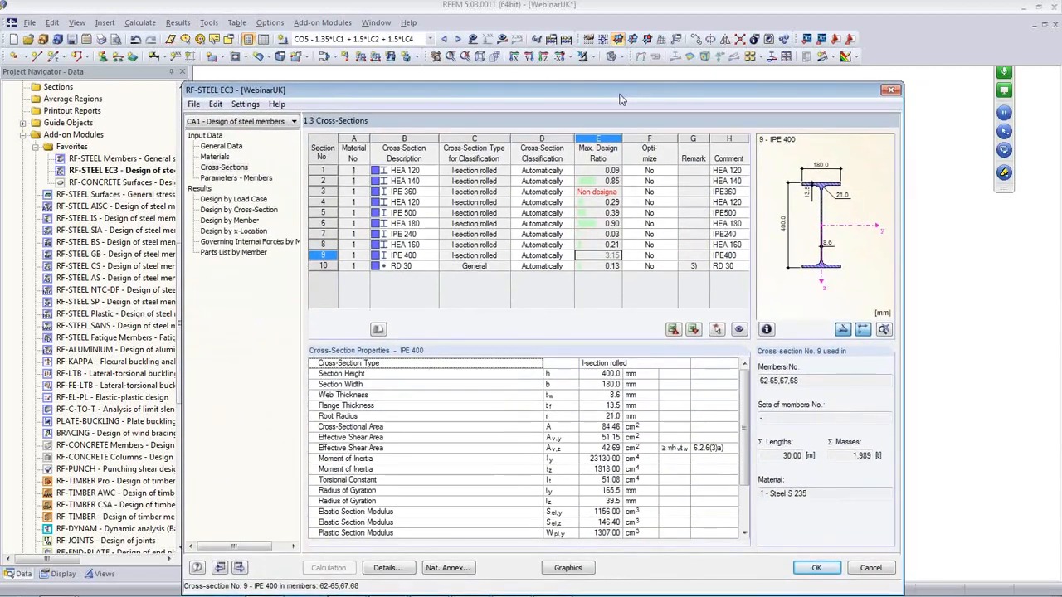
{"action": "left_click", "coordinate": [815, 569]}
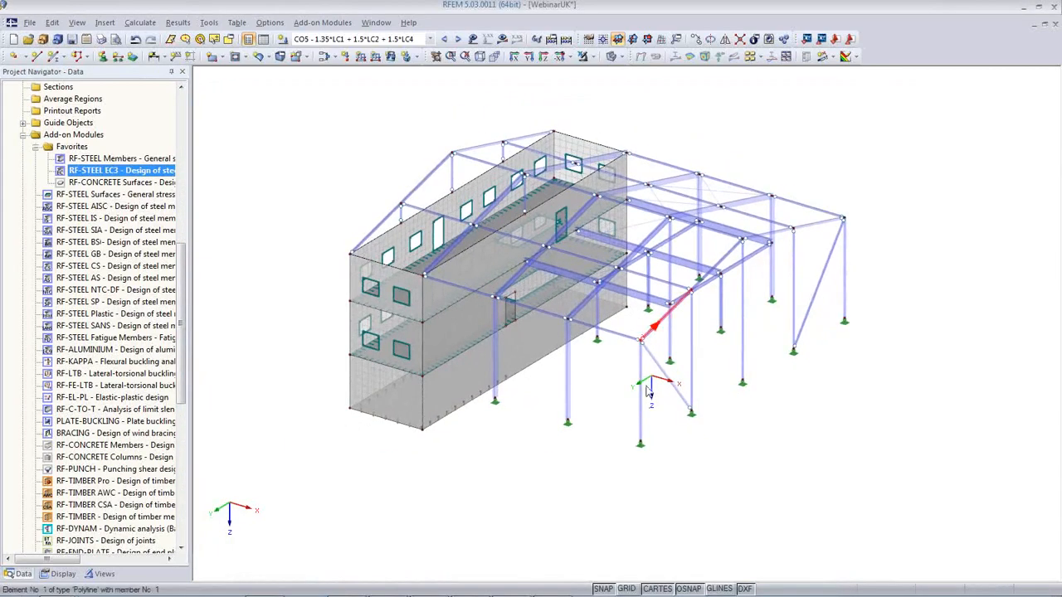
- Copy the vertical post under the ridge of the neighbouring steel frame to the ridge of the middle frame and check its placement
{"action": "middle_click_drag", "start_coordinate": [649, 392], "coordinate": [686, 227], "text": "ctrl"}
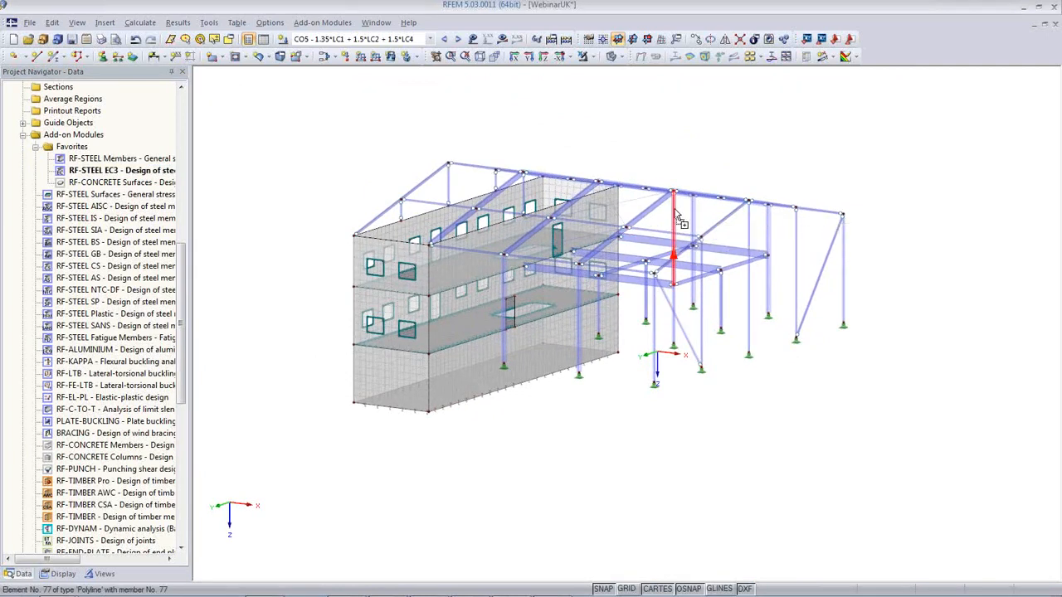
{"action": "left_click", "coordinate": [599, 186]}
{"action": "left_click", "coordinate": [506, 333]}
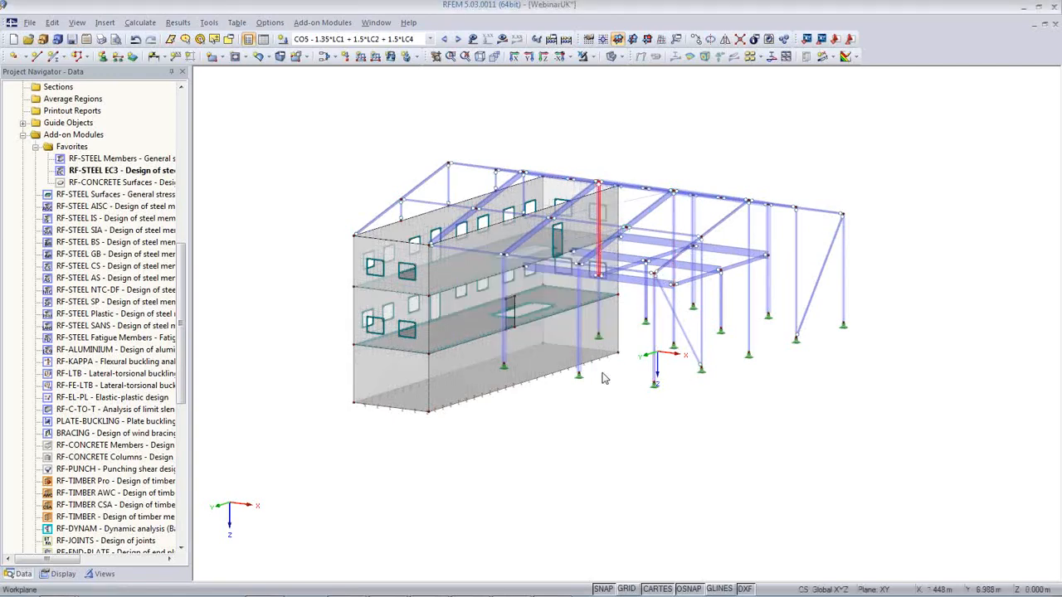
{"action": "middle_click_drag", "start_coordinate": [604, 381], "coordinate": [593, 422], "text": "ctrl"}
{"action": "scroll", "coordinate": [692, 268], "scroll_direction": "up", "scroll_amount": 2}
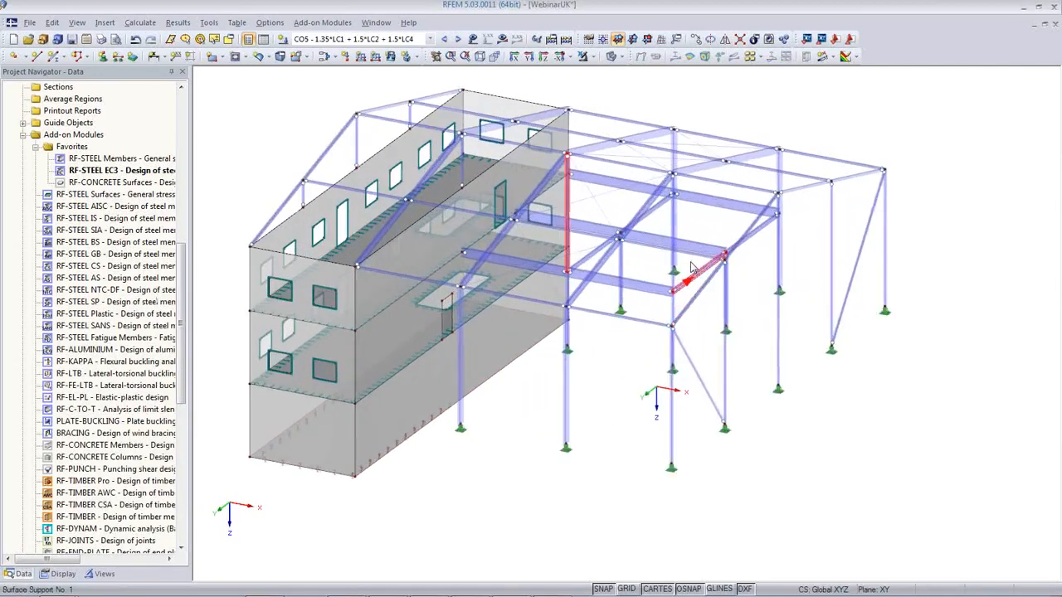
{"action": "scroll", "coordinate": [691, 268], "scroll_direction": "up", "scroll_amount": 1}
{"action": "scroll", "coordinate": [593, 251], "scroll_direction": "up", "scroll_amount": 2}
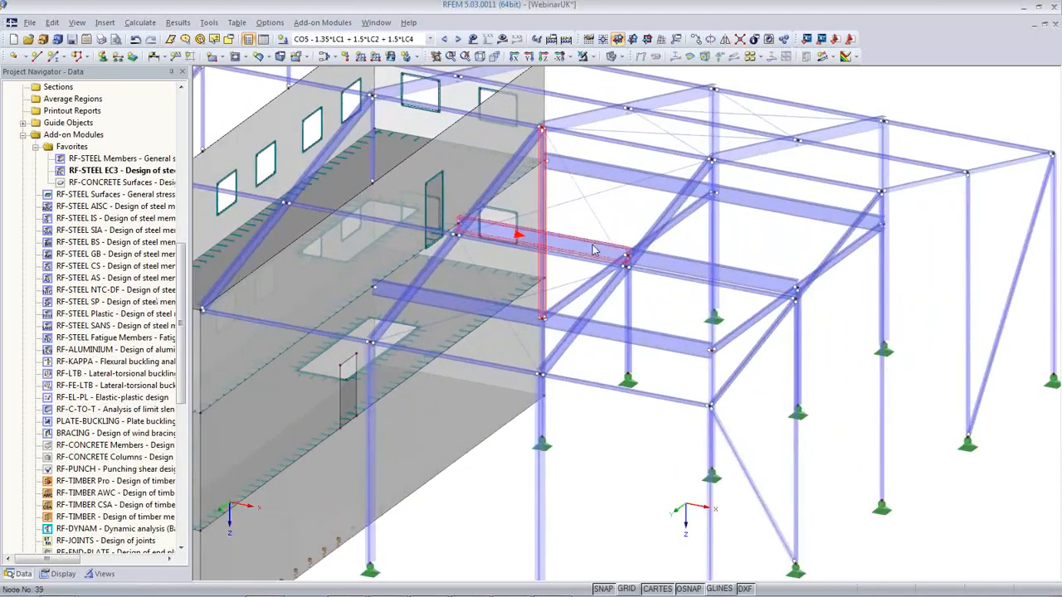
{"action": "middle_click_drag", "start_coordinate": [593, 250], "coordinate": [564, 290], "text": "ctrl"}
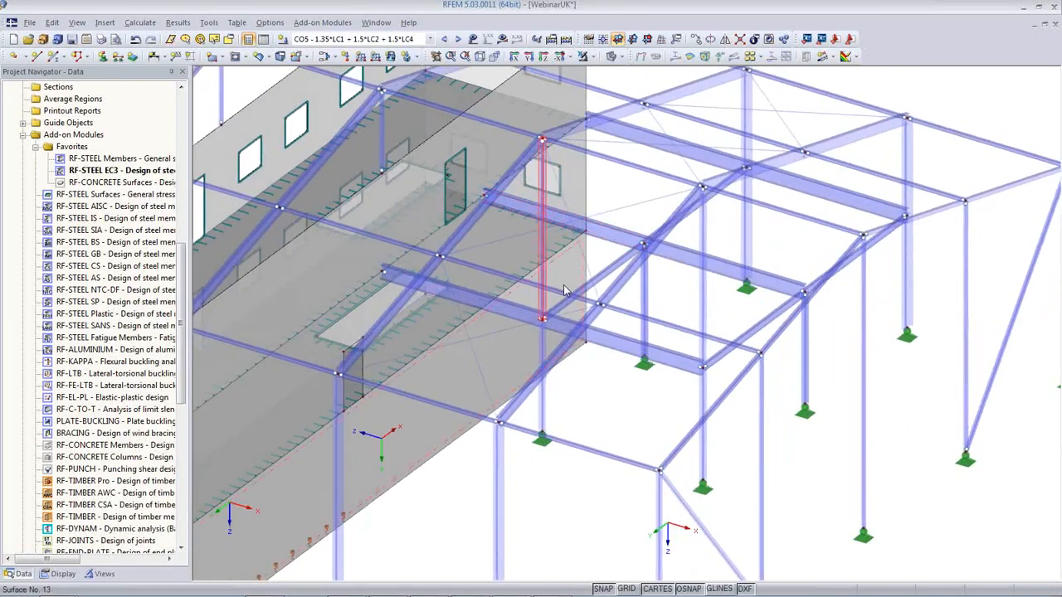
{"action": "scroll", "coordinate": [564, 290], "scroll_direction": "down", "scroll_amount": 2}
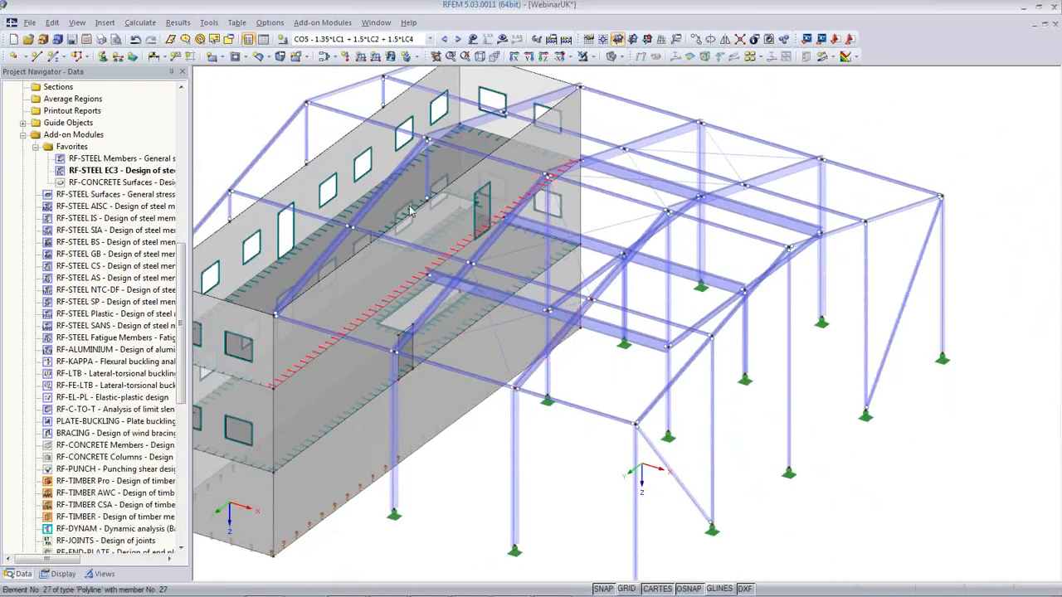
- Activate the RF-STEEL EC3 CA1 design case, recalculate the modified model and show the maximum design ratios on the members
{"action": "left_click", "coordinate": [430, 39]}
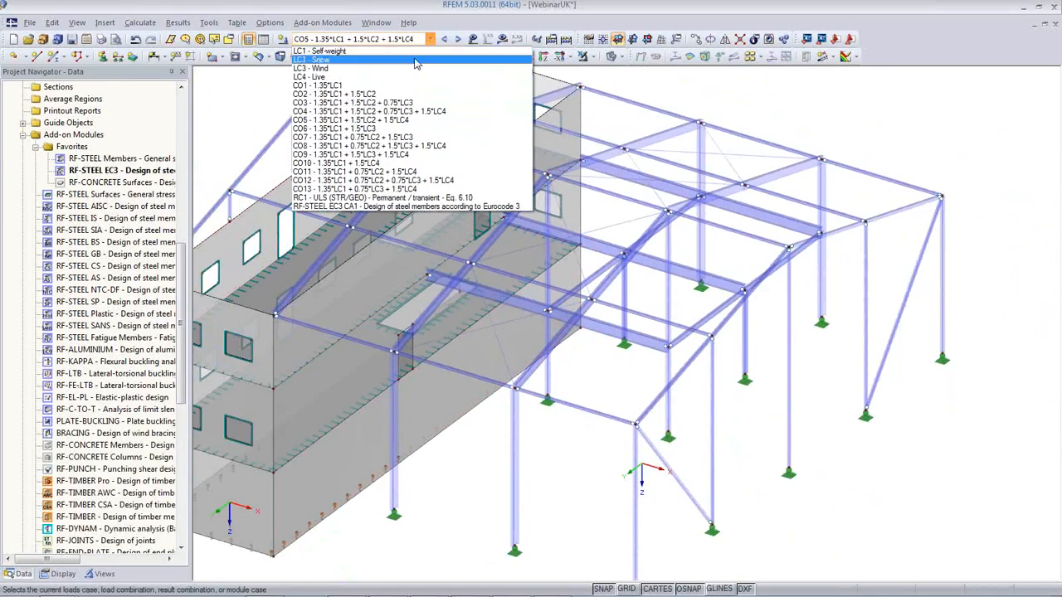
{"action": "left_click", "coordinate": [395, 208]}
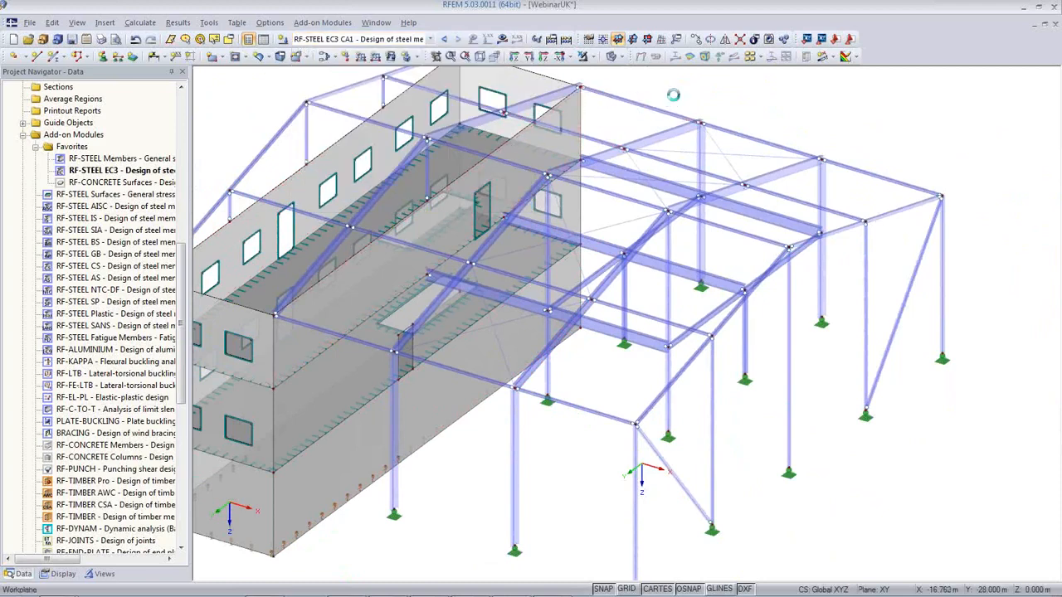
{"action": "left_click", "coordinate": [502, 39]}
{"action": "left_click", "coordinate": [504, 340]}
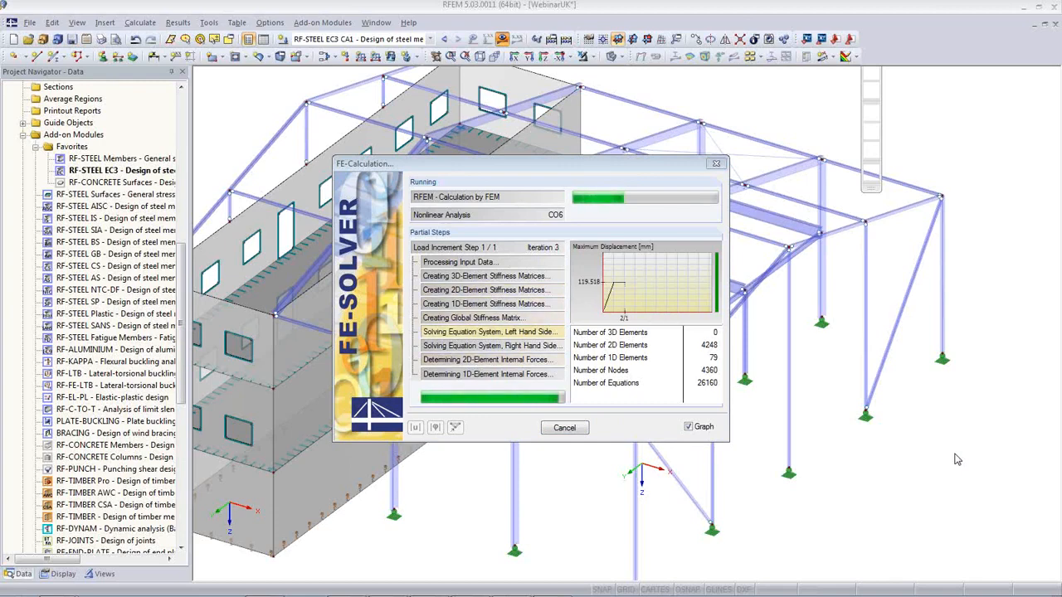
{"action": "left_click", "coordinate": [876, 57]}
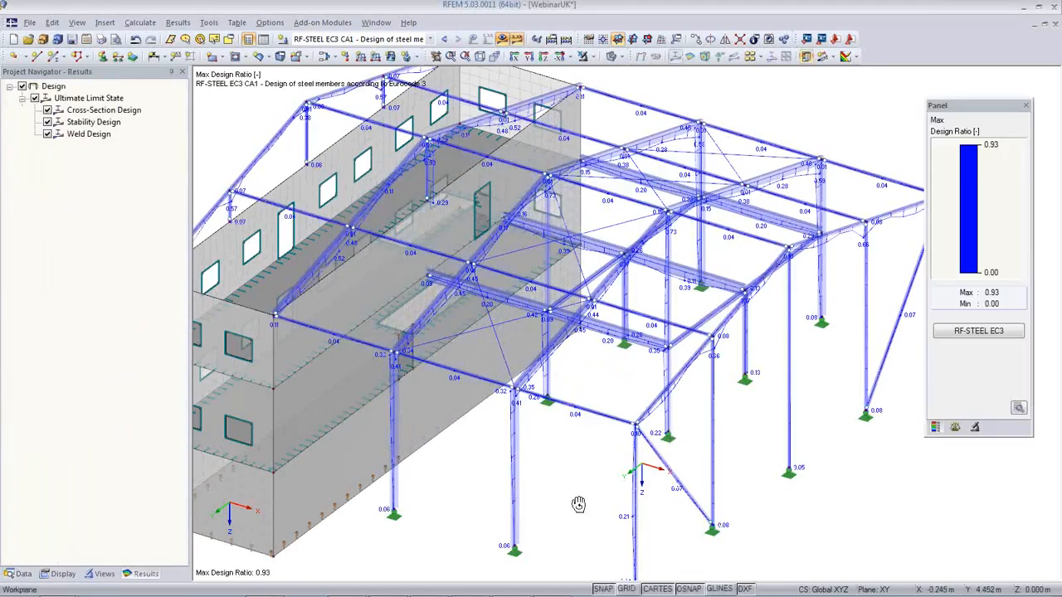
{"action": "middle_click_drag", "start_coordinate": [578, 504], "coordinate": [632, 464], "text": "ctrl"}
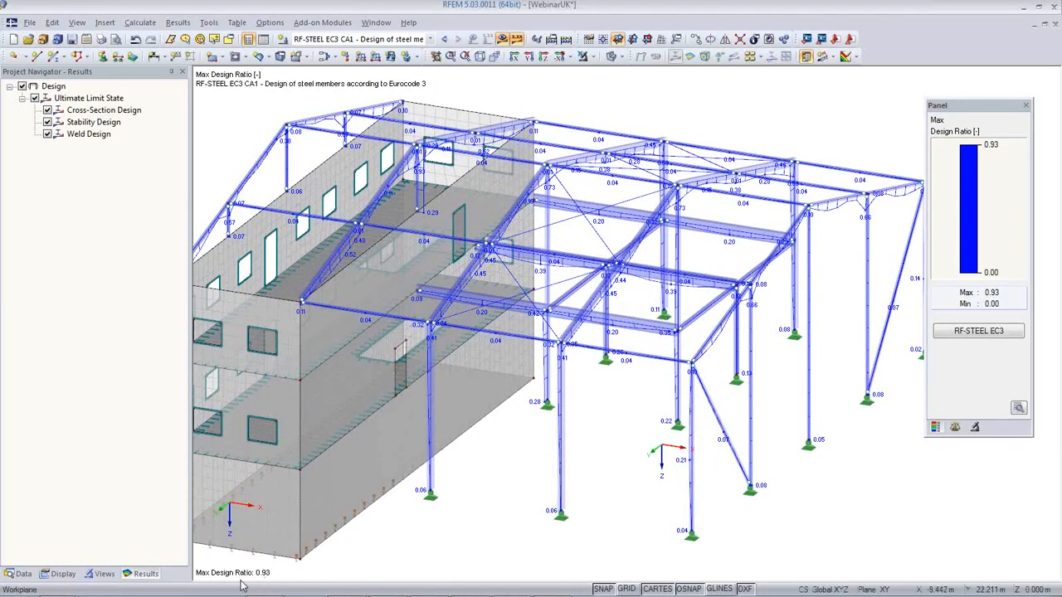
- Review the maximum design ratios per cross-section in RF-STEEL EC3 and open the design details
{"action": "left_click", "coordinate": [989, 333]}
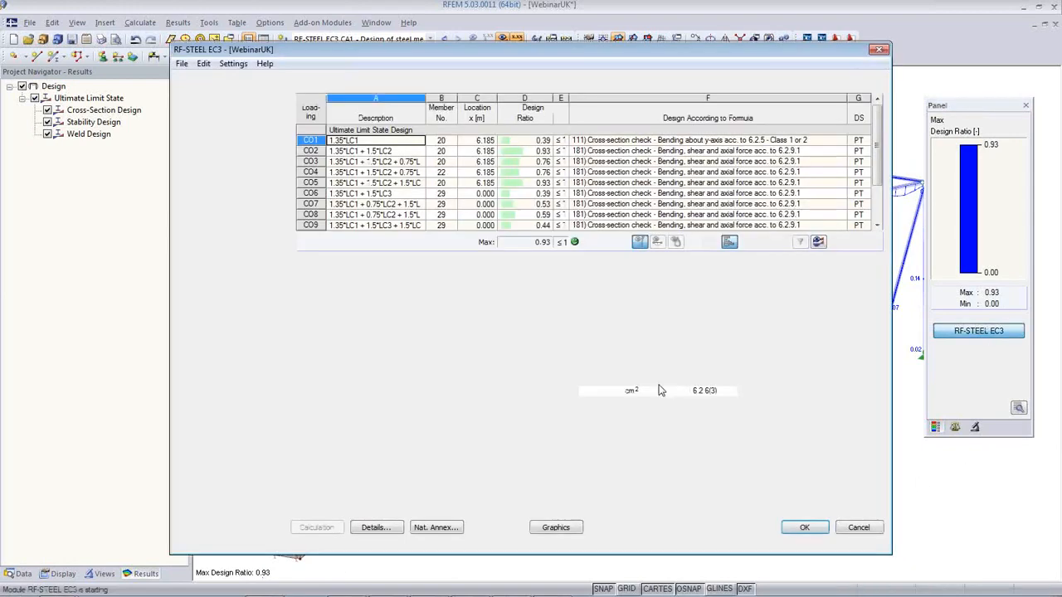
{"action": "left_click", "coordinate": [211, 126]}
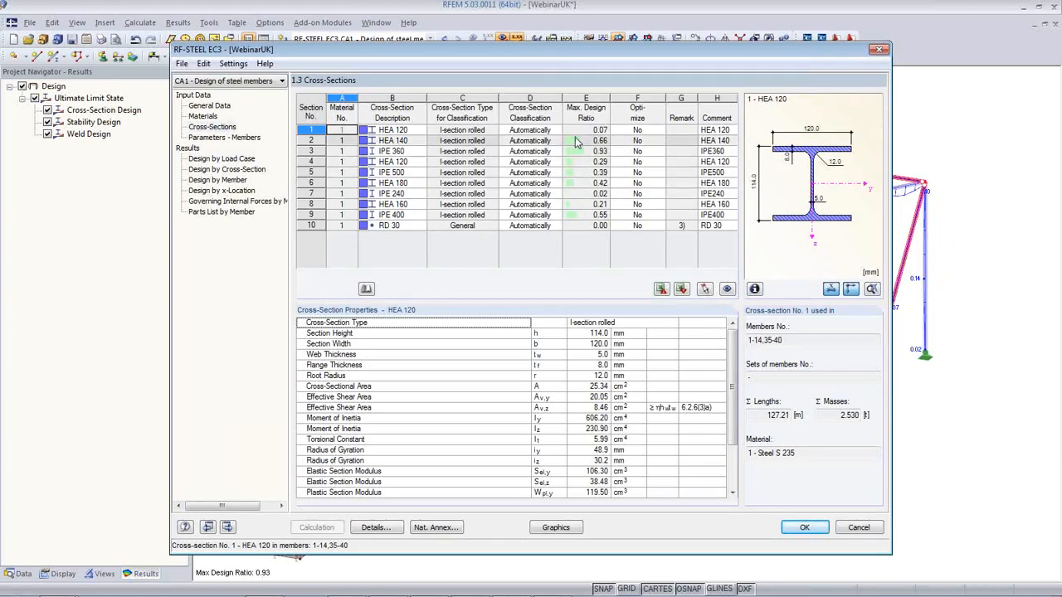
{"action": "left_click", "coordinate": [377, 528]}
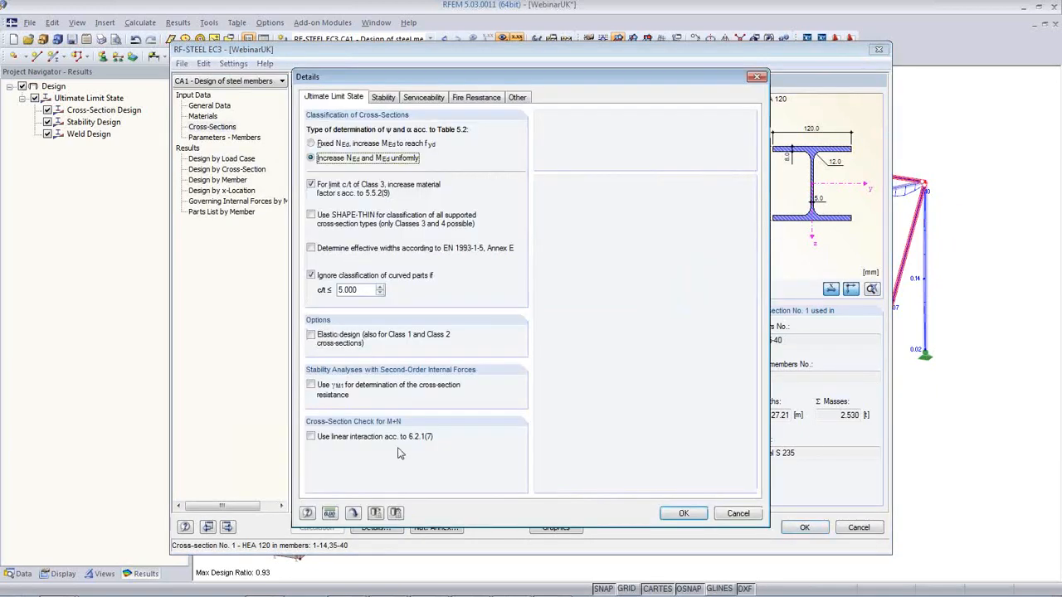
- Enable stability analysis in the design details and run the steel design calculation
{"action": "left_click", "coordinate": [383, 97]}
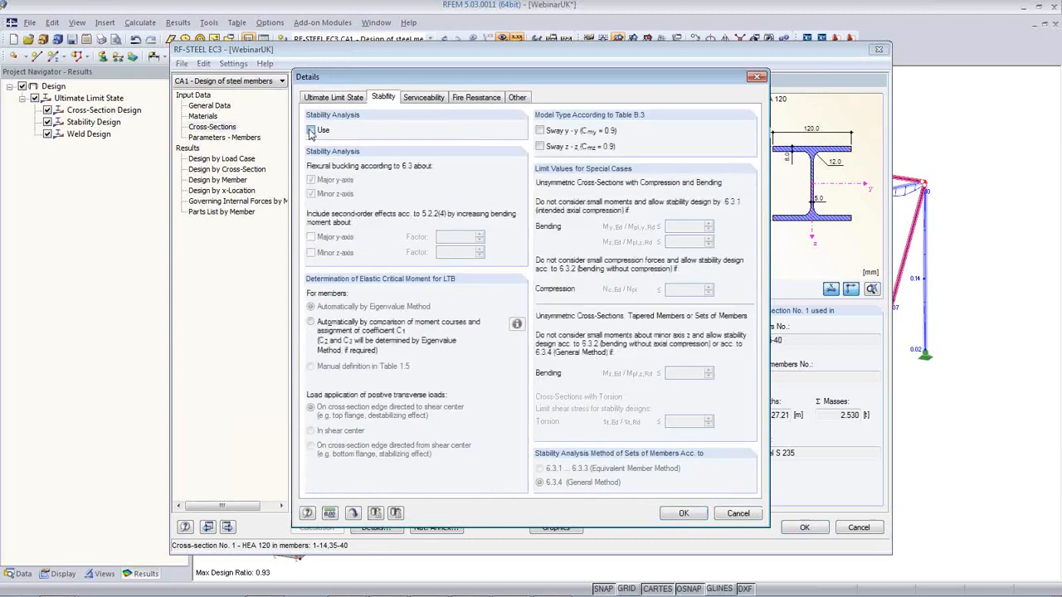
{"action": "left_click", "coordinate": [680, 516]}
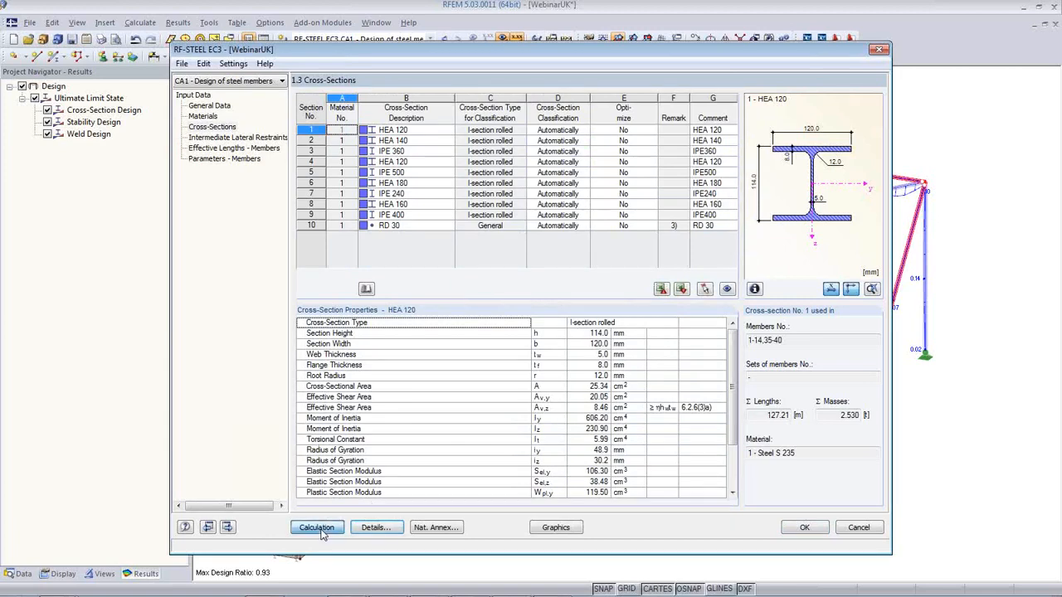
{"action": "left_click", "coordinate": [320, 528]}
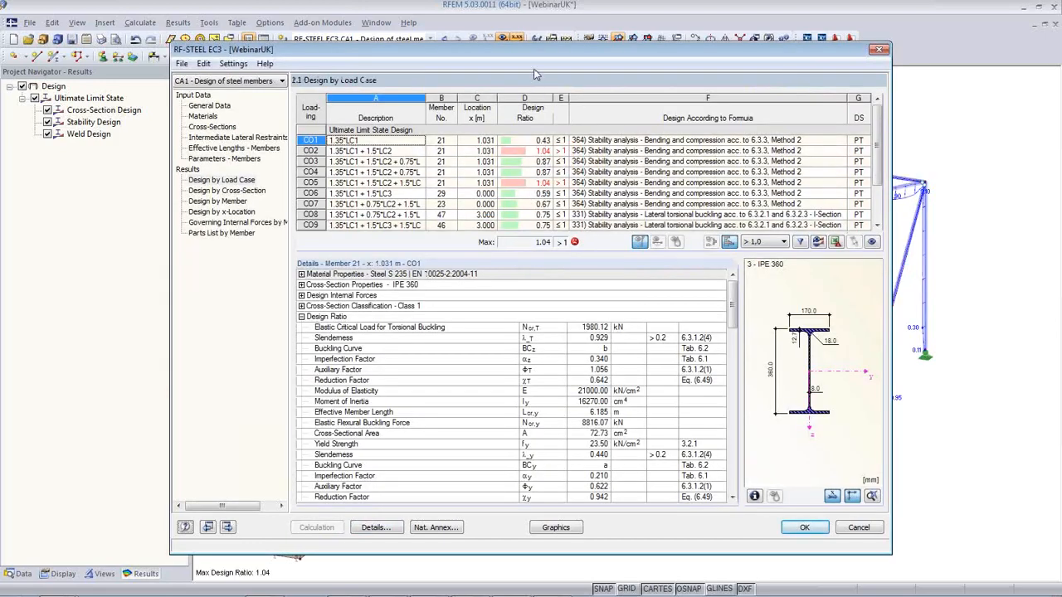
- Examine the design ratios by load case, and look through the cross-sections table with the model in view
{"action": "left_click_drag", "start_coordinate": [531, 56], "coordinate": [568, 270]}
{"action": "left_click", "coordinate": [557, 355]}
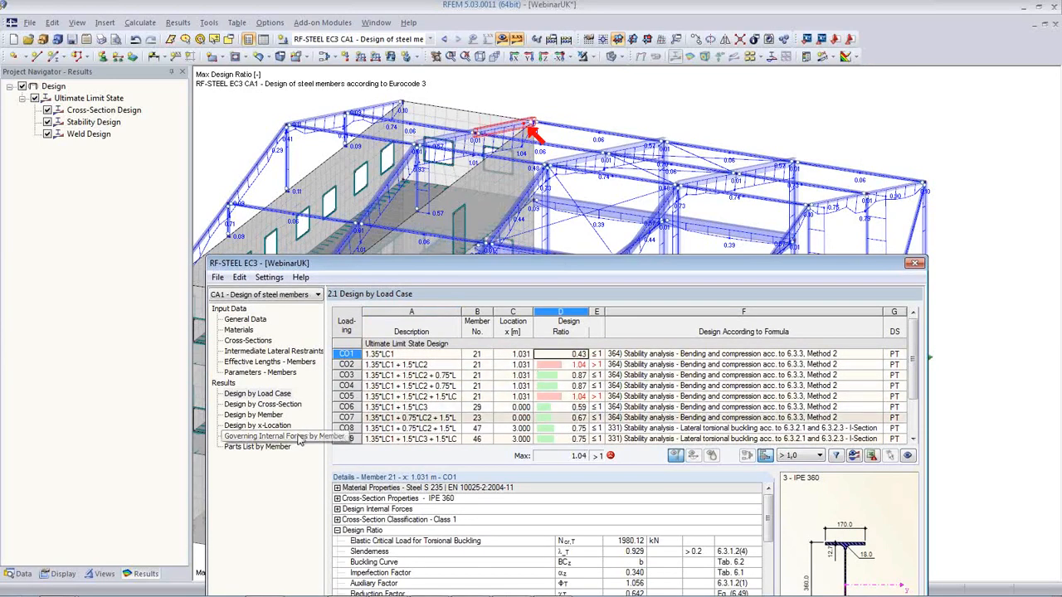
{"action": "left_click", "coordinate": [247, 341]}
{"action": "left_click", "coordinate": [514, 348]}
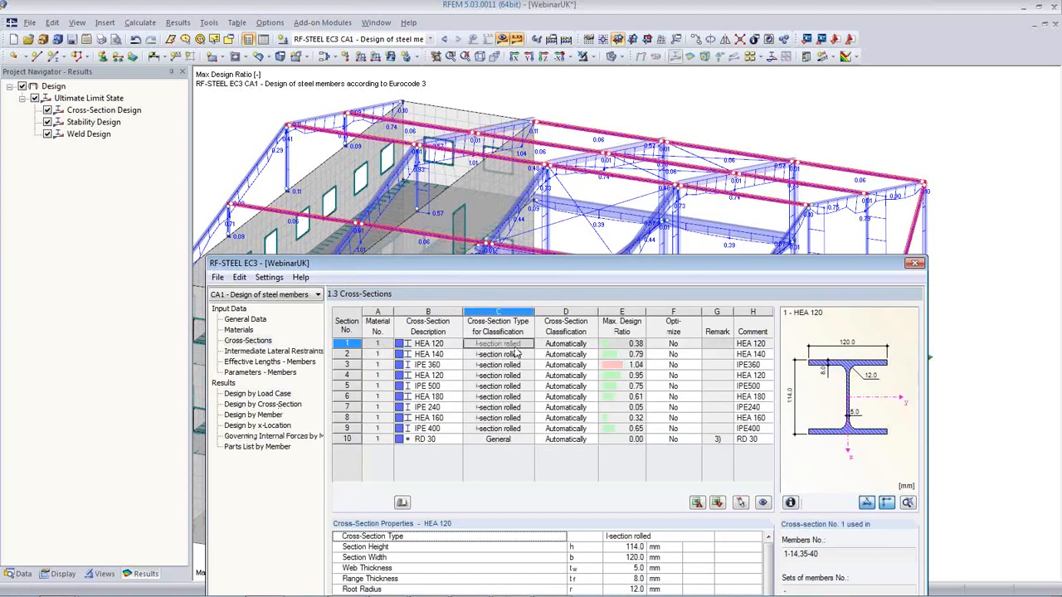
{"action": "key", "text": "Down"}
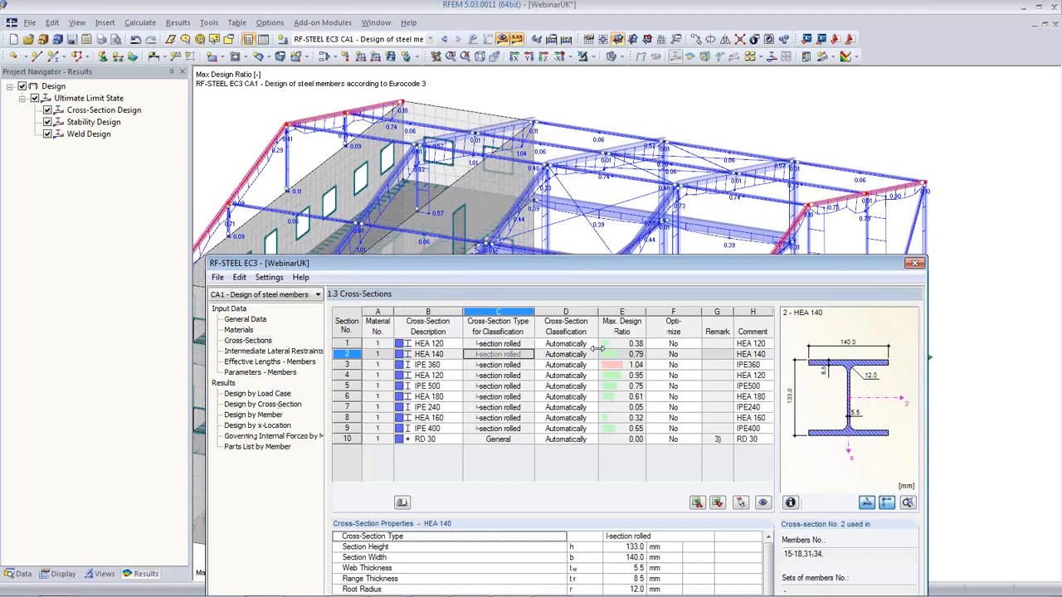
{"action": "left_click_drag", "start_coordinate": [502, 269], "coordinate": [426, 270]}
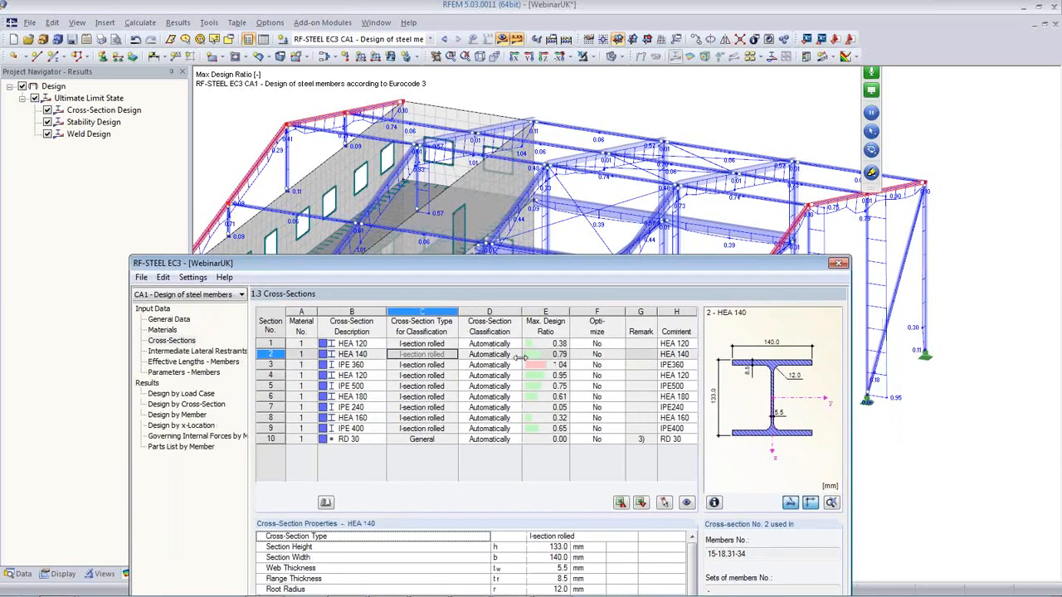
- Set sections 2 (HEA 140) and 3 (IPE 360) to be optimized from the current row
{"action": "left_click", "coordinate": [546, 355]}
{"action": "left_click", "coordinate": [594, 354]}
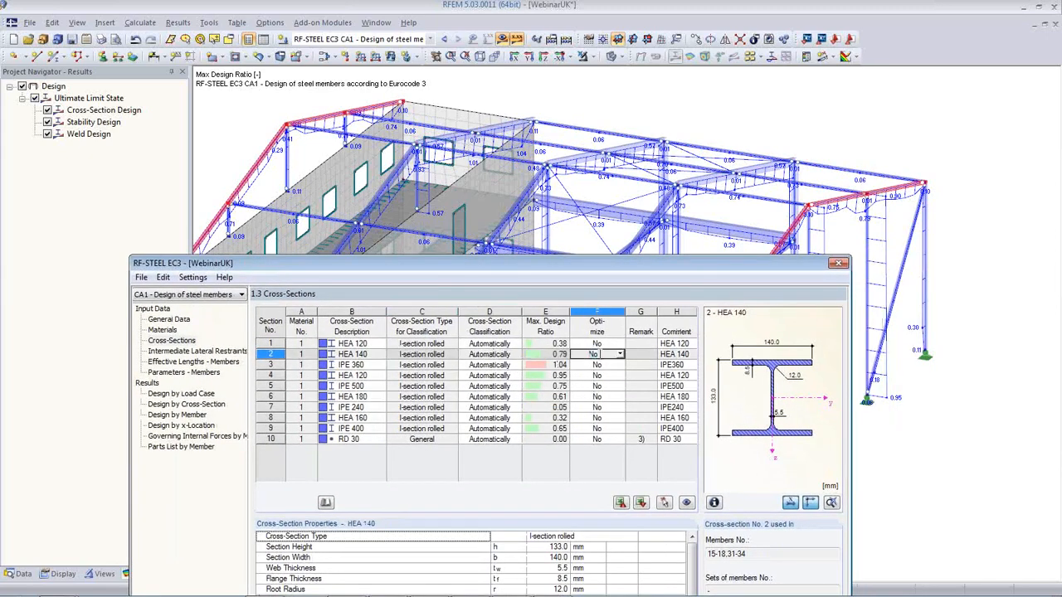
{"action": "left_click", "coordinate": [621, 355]}
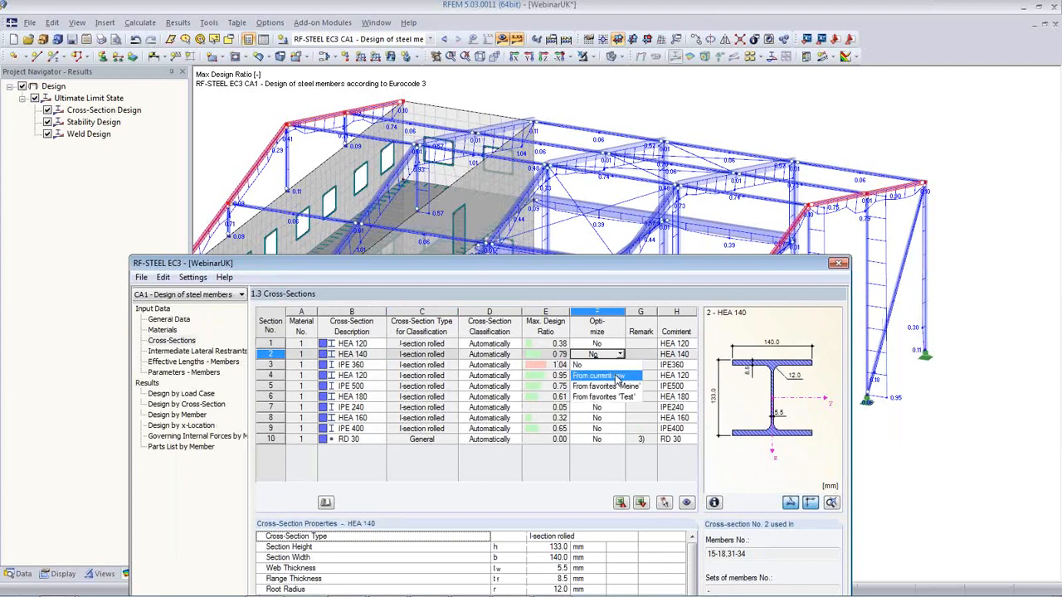
{"action": "left_click", "coordinate": [617, 377]}
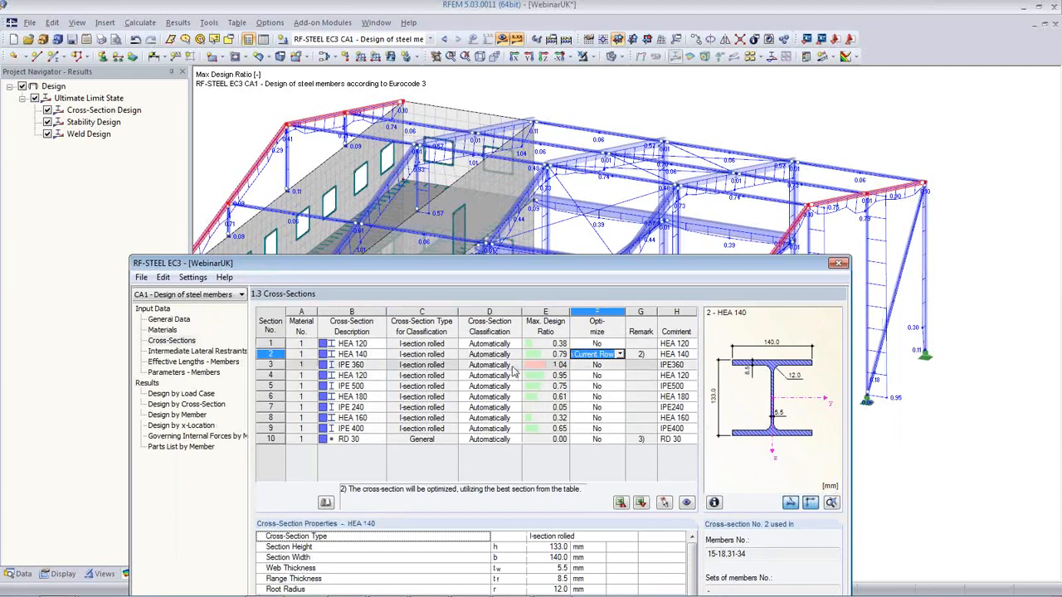
{"action": "left_click", "coordinate": [433, 366]}
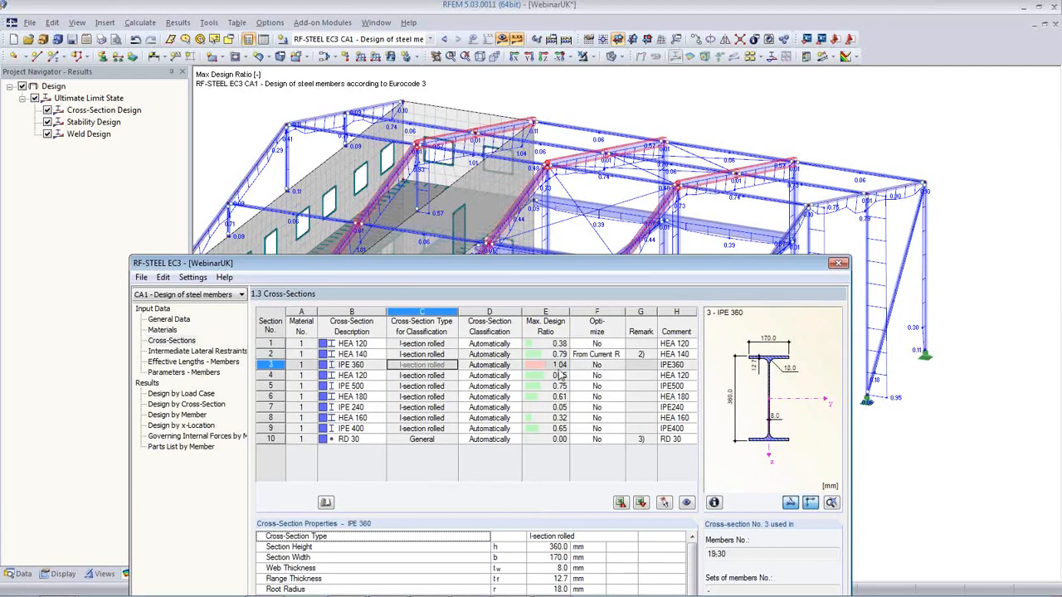
{"action": "left_click", "coordinate": [604, 365]}
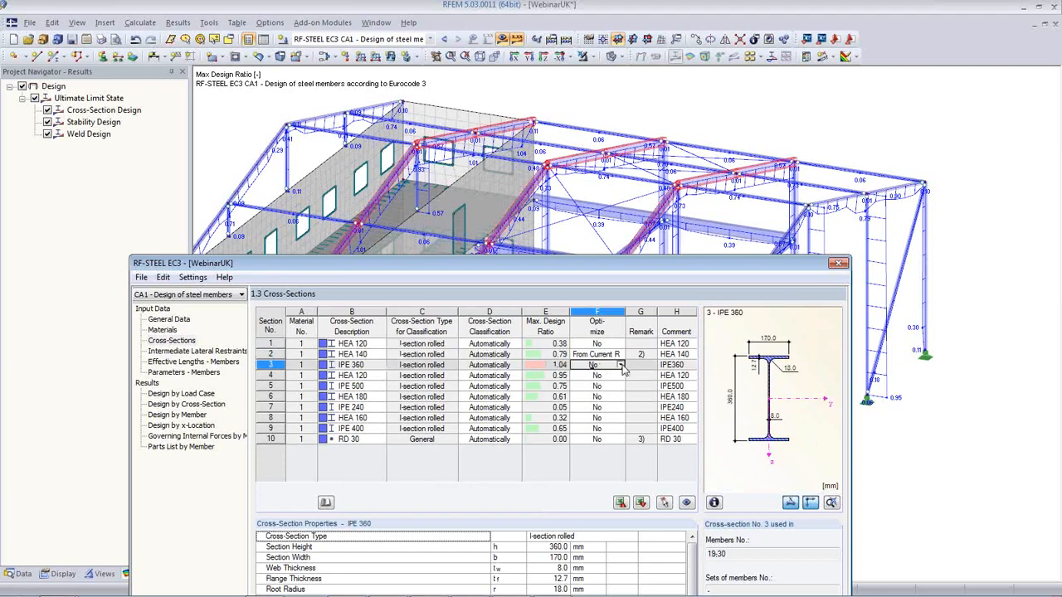
{"action": "left_click", "coordinate": [620, 366]}
{"action": "left_click", "coordinate": [598, 384]}
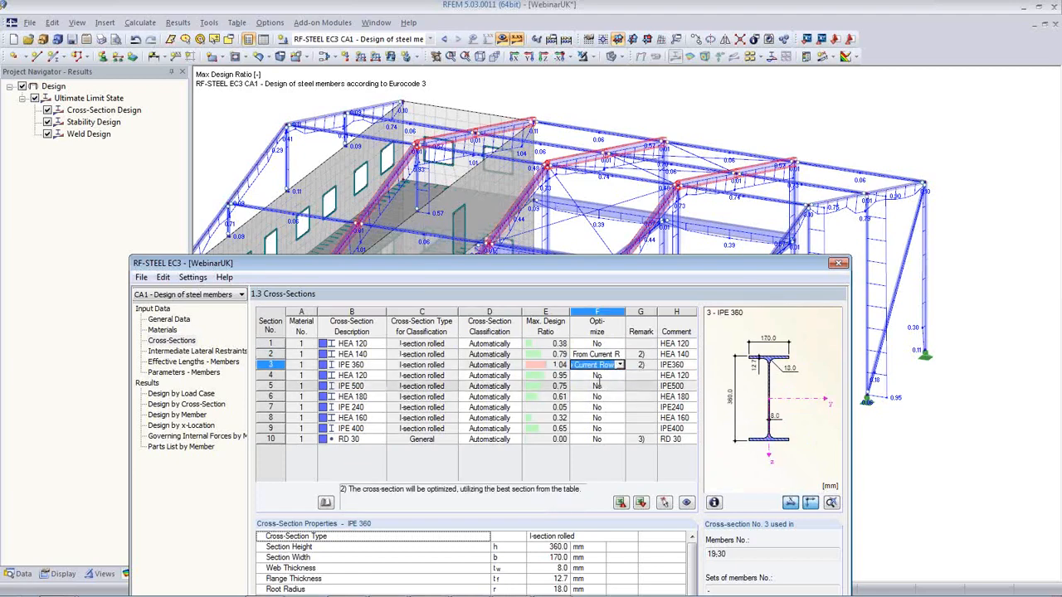
- Set sections 5 (IPE 500) and 6 (HEA 180) to be optimized from the current row, skipping section 4
{"action": "left_click", "coordinate": [612, 377]}
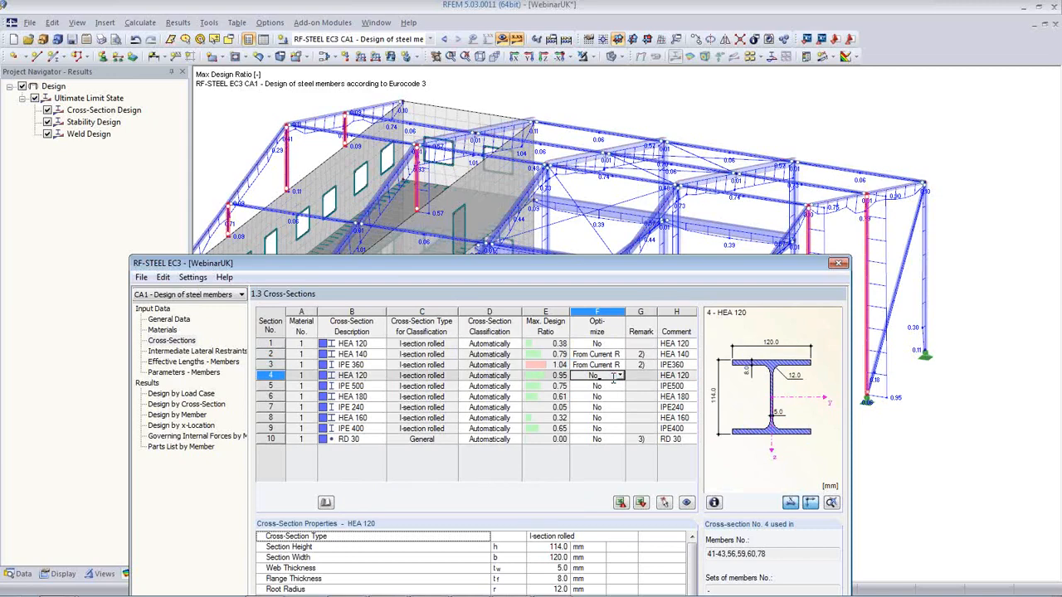
{"action": "key", "text": "Down"}
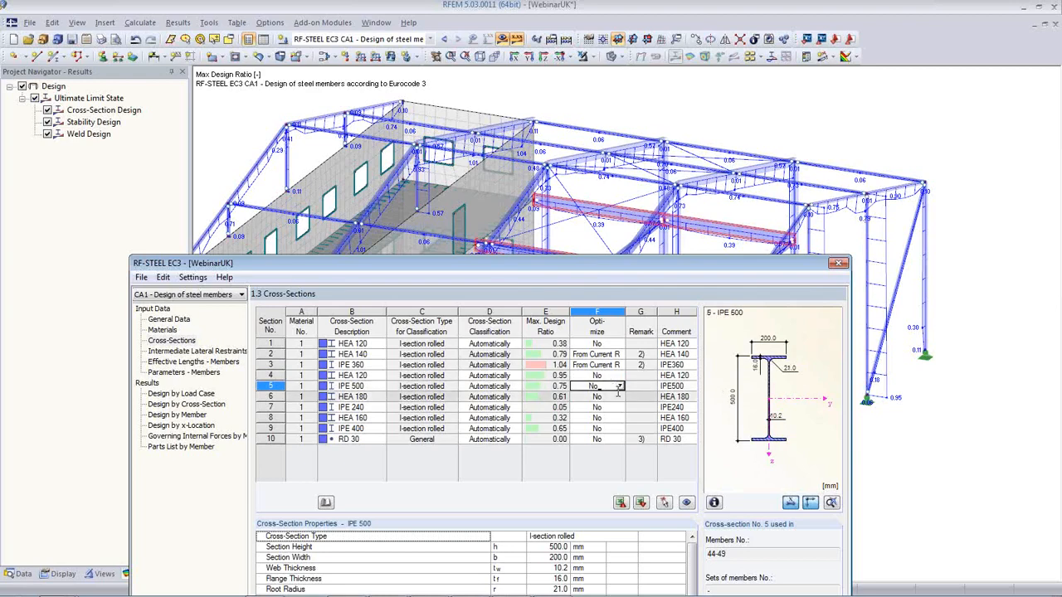
{"action": "left_click", "coordinate": [620, 386]}
{"action": "left_click", "coordinate": [615, 408]}
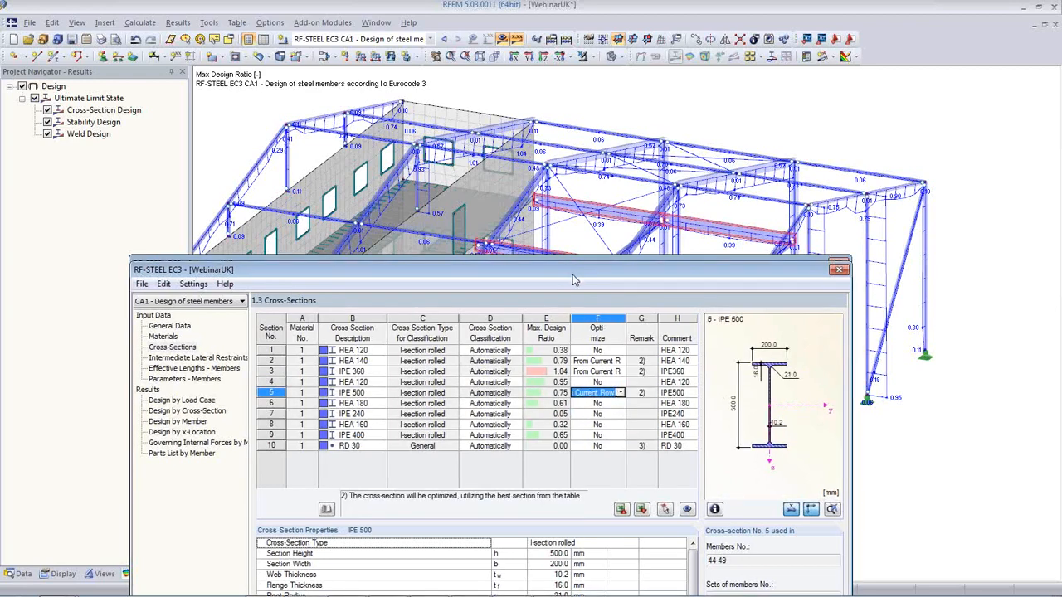
{"action": "left_click_drag", "start_coordinate": [572, 264], "coordinate": [582, 408]}
{"action": "left_click", "coordinate": [606, 543]}
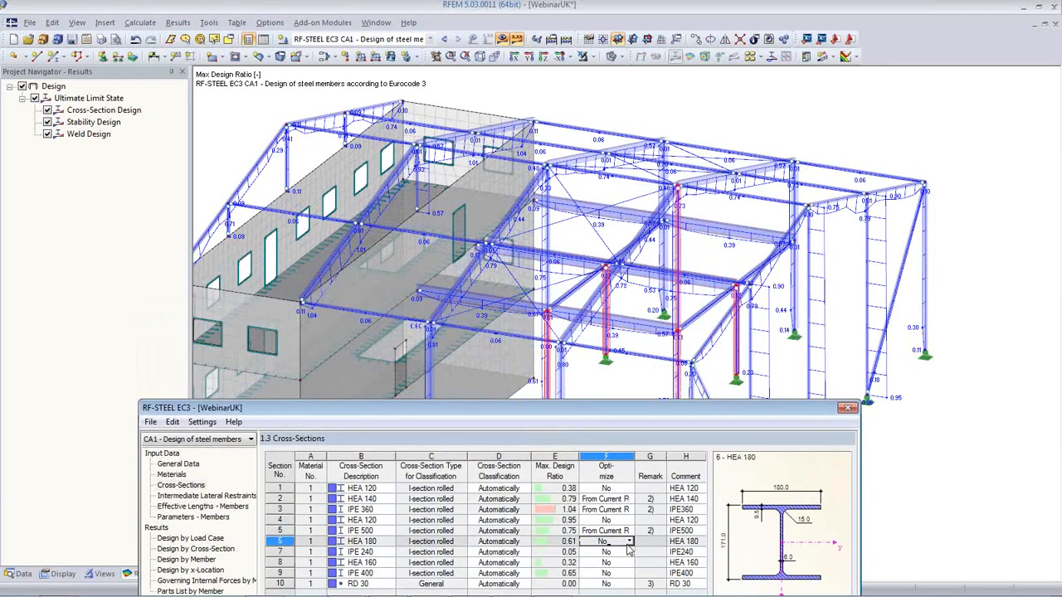
{"action": "left_click", "coordinate": [629, 541]}
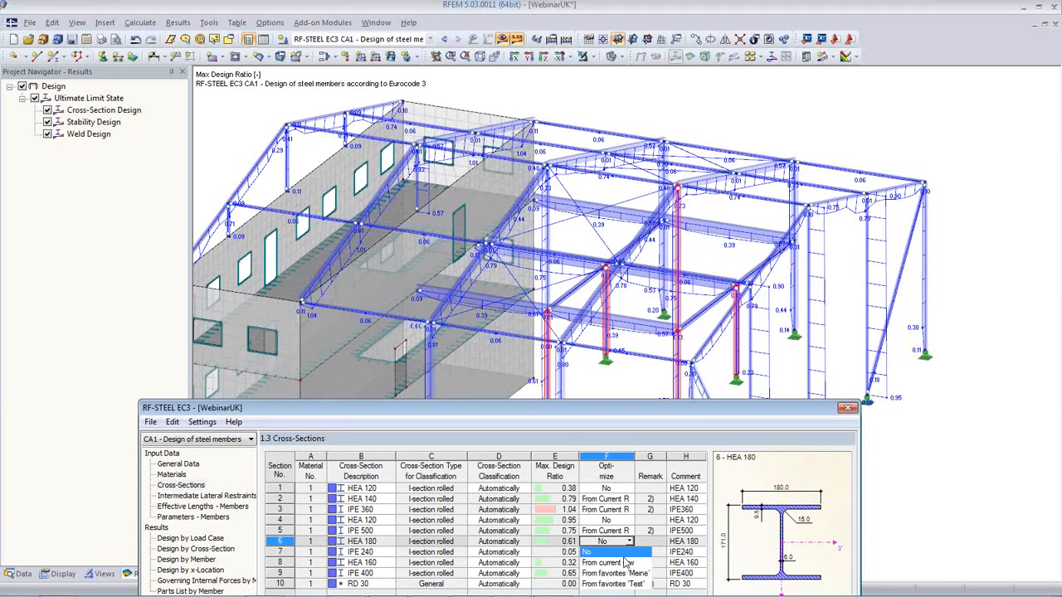
{"action": "left_click", "coordinate": [618, 562]}
- Set sections 7 (IPE 240) and 8 (HEA 160) to be optimized from the current row
{"action": "left_click", "coordinate": [625, 554]}
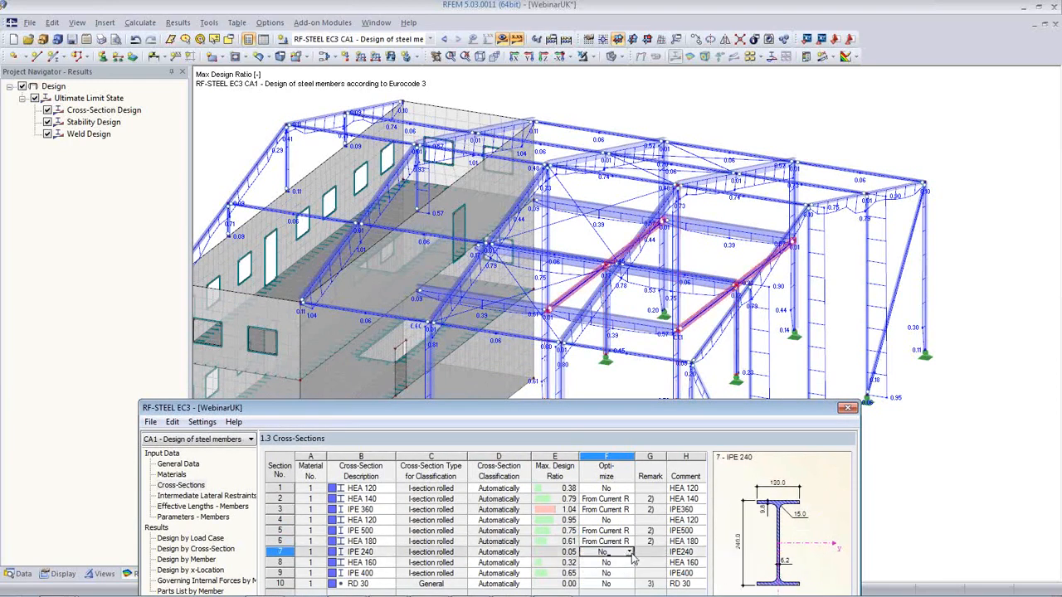
{"action": "left_click", "coordinate": [630, 552]}
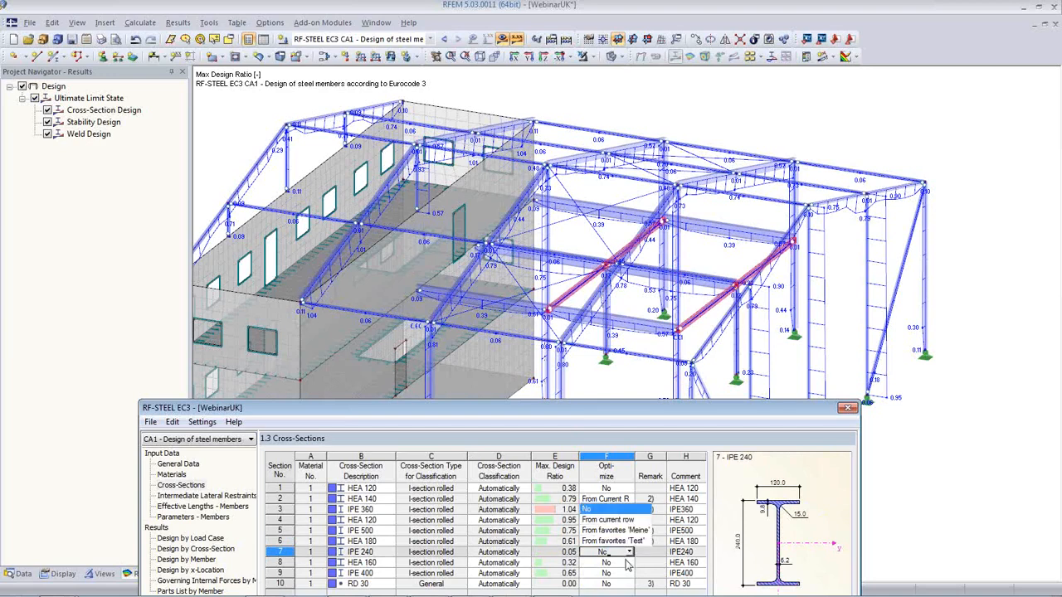
{"action": "left_click", "coordinate": [619, 520]}
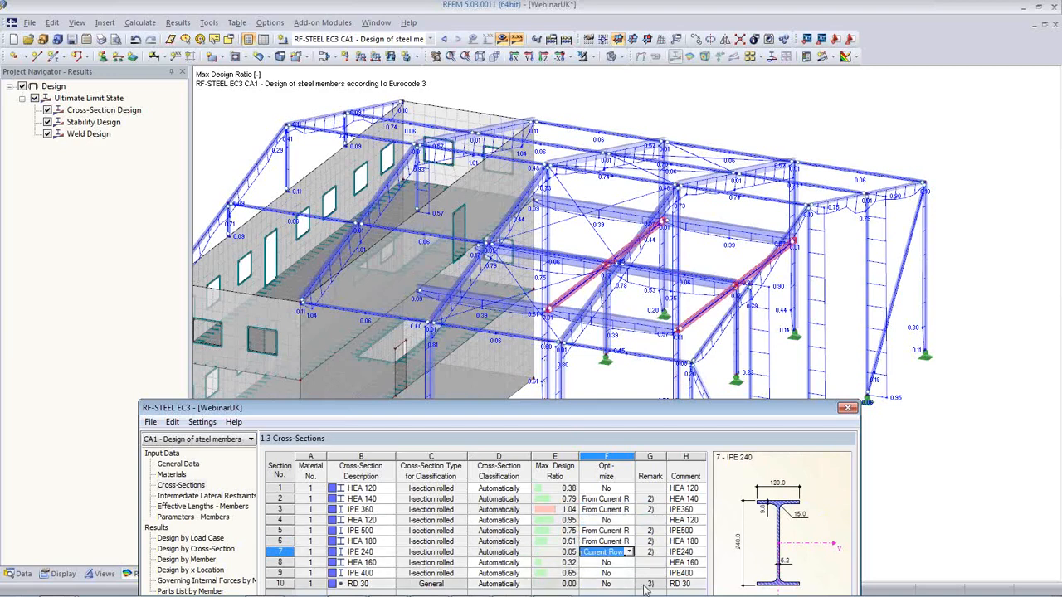
{"action": "left_click", "coordinate": [629, 564]}
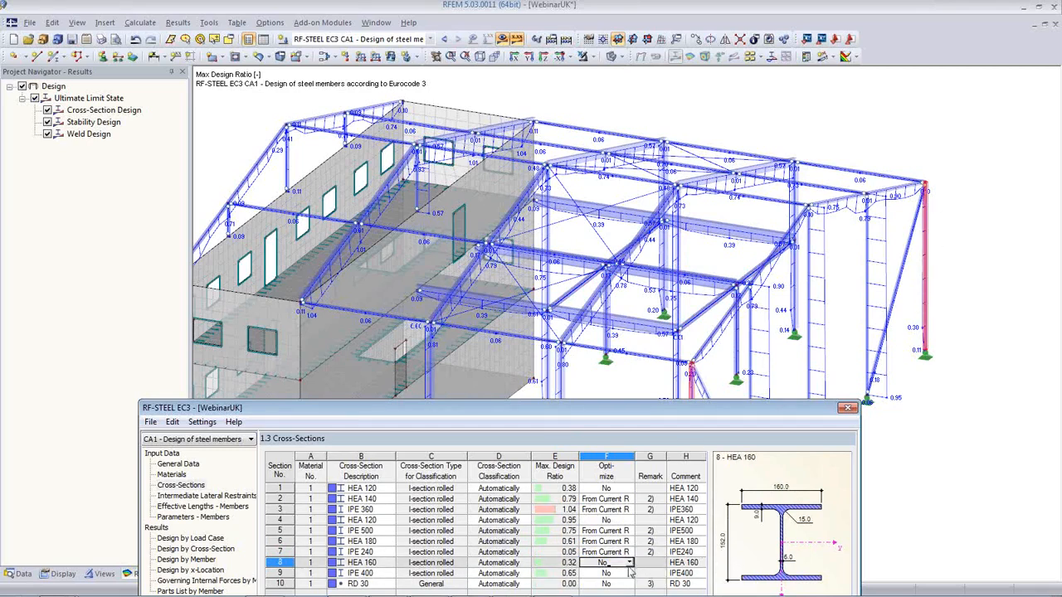
{"action": "left_click", "coordinate": [629, 563]}
{"action": "left_click", "coordinate": [612, 552]}
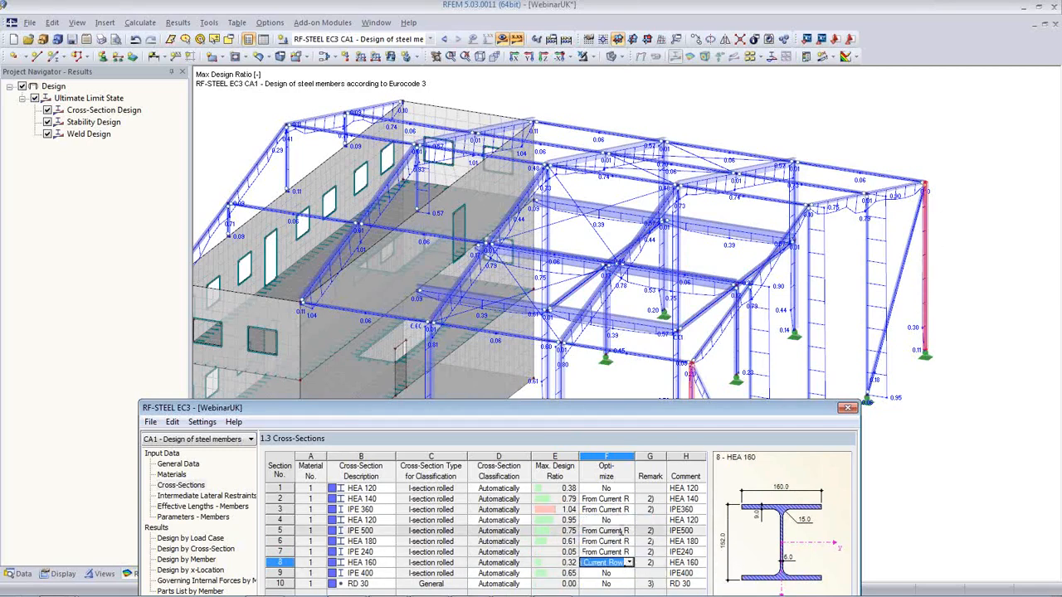
- Set section 9 (IPE 400) to be optimized from the current row, leaving section 10 (RD 30) without optimization
{"action": "left_click_drag", "start_coordinate": [563, 408], "coordinate": [559, 341]}
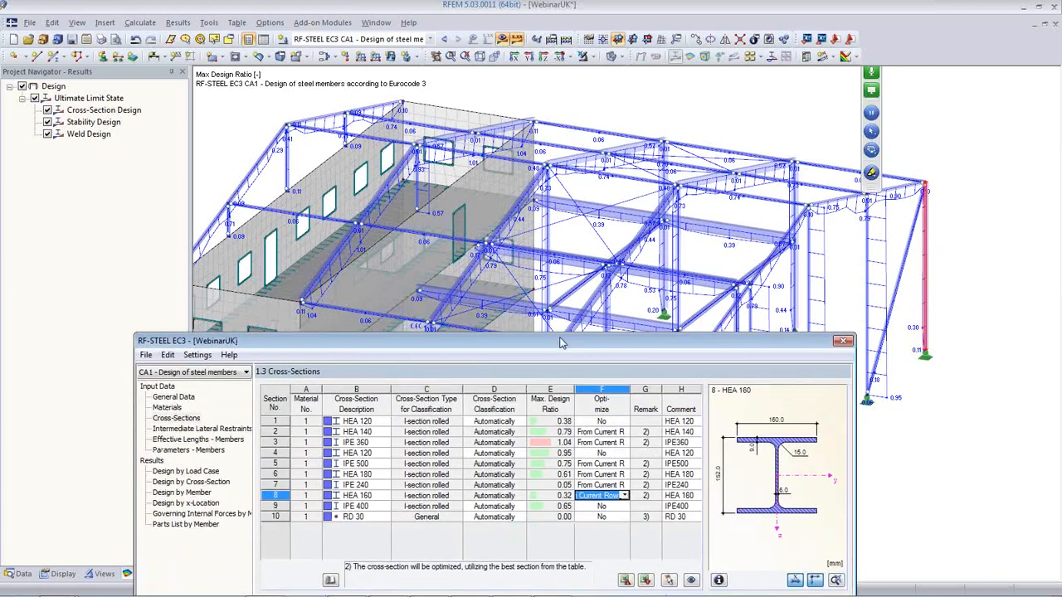
{"action": "left_click", "coordinate": [614, 506]}
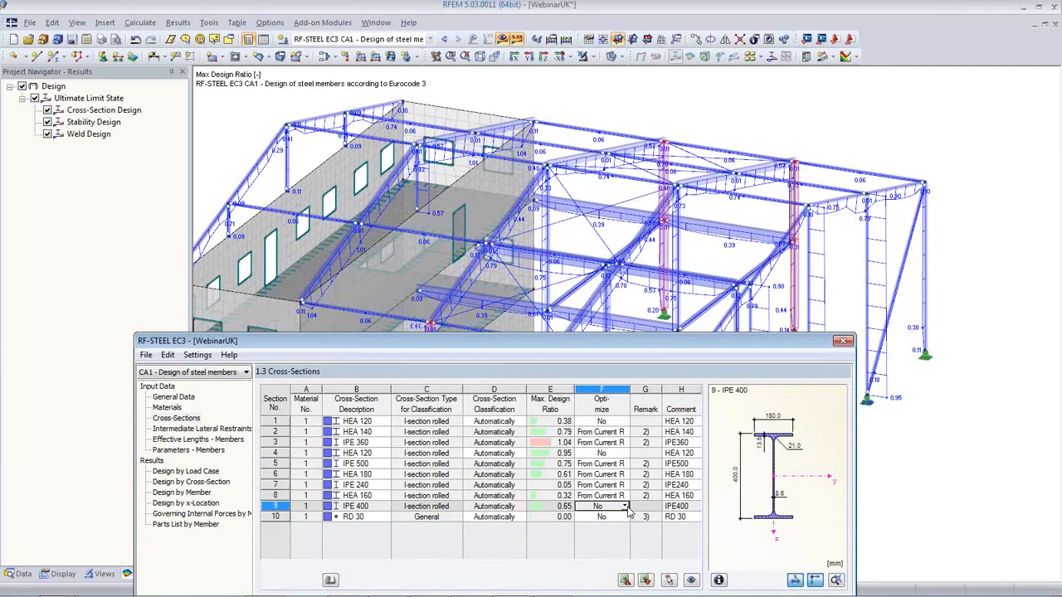
{"action": "left_click", "coordinate": [625, 507]}
{"action": "left_click", "coordinate": [619, 531]}
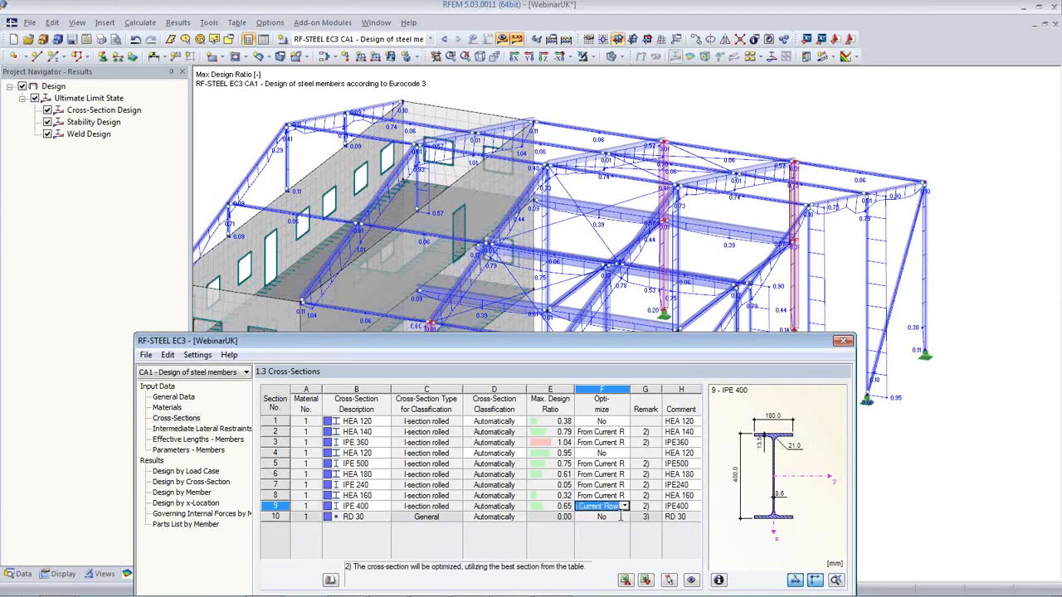
{"action": "left_click", "coordinate": [622, 517]}
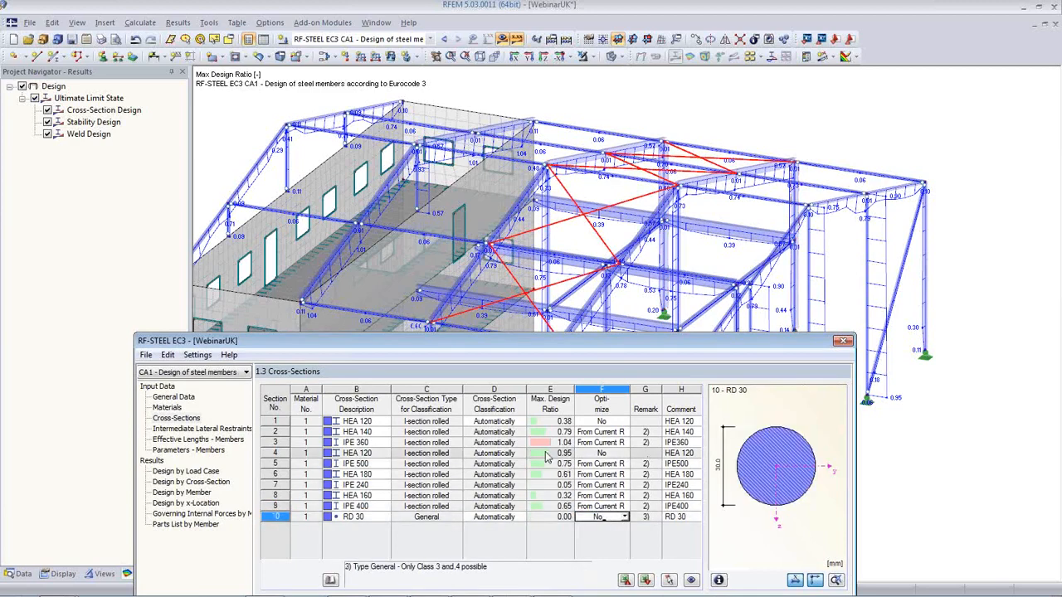
{"action": "left_click_drag", "start_coordinate": [503, 347], "coordinate": [470, 369]}
{"action": "left_click", "coordinate": [556, 525]}
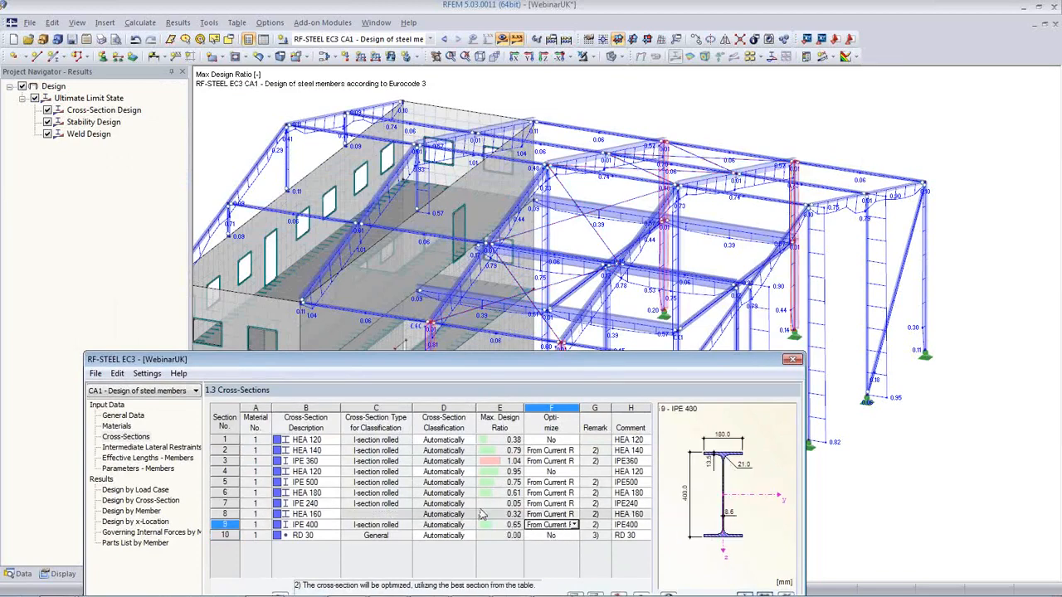
- Open the members' effective lengths table and reposition the design window so that it is fully visible
{"action": "left_click_drag", "start_coordinate": [615, 362], "coordinate": [718, 462]}
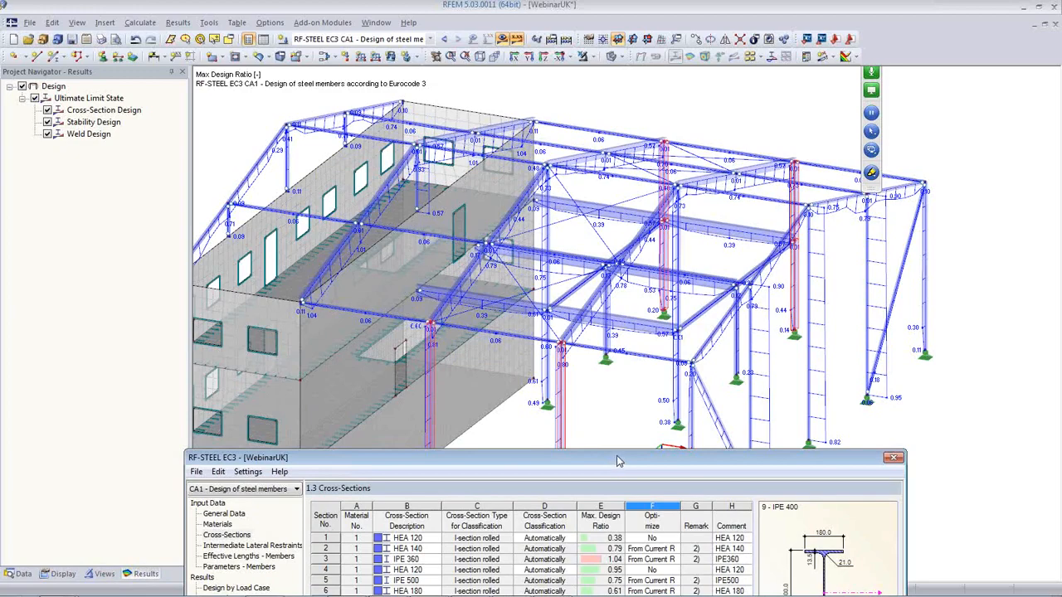
{"action": "left_click_drag", "start_coordinate": [617, 461], "coordinate": [592, 143]}
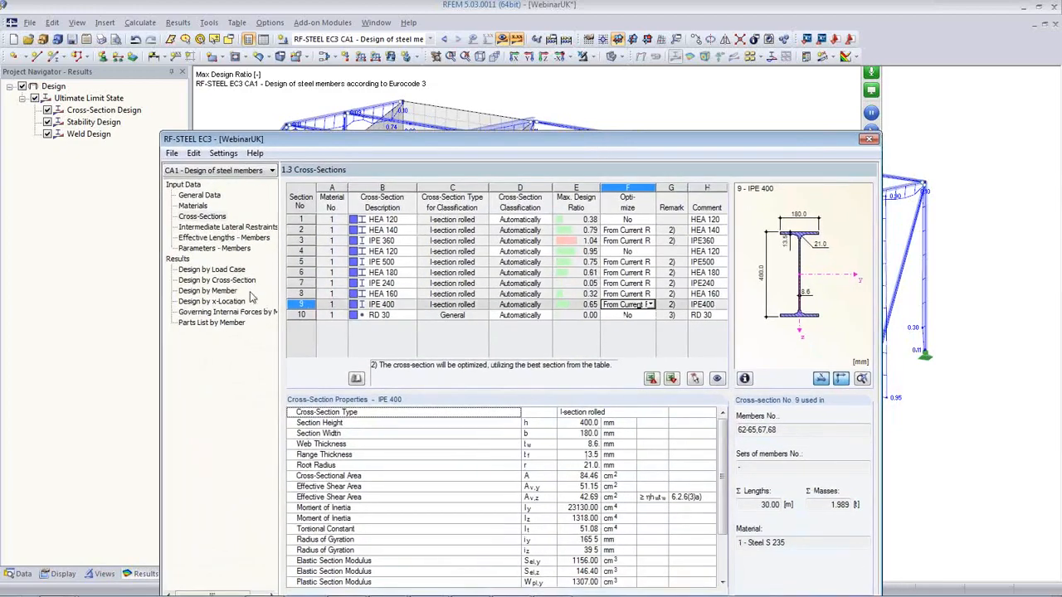
{"action": "left_click", "coordinate": [232, 239]}
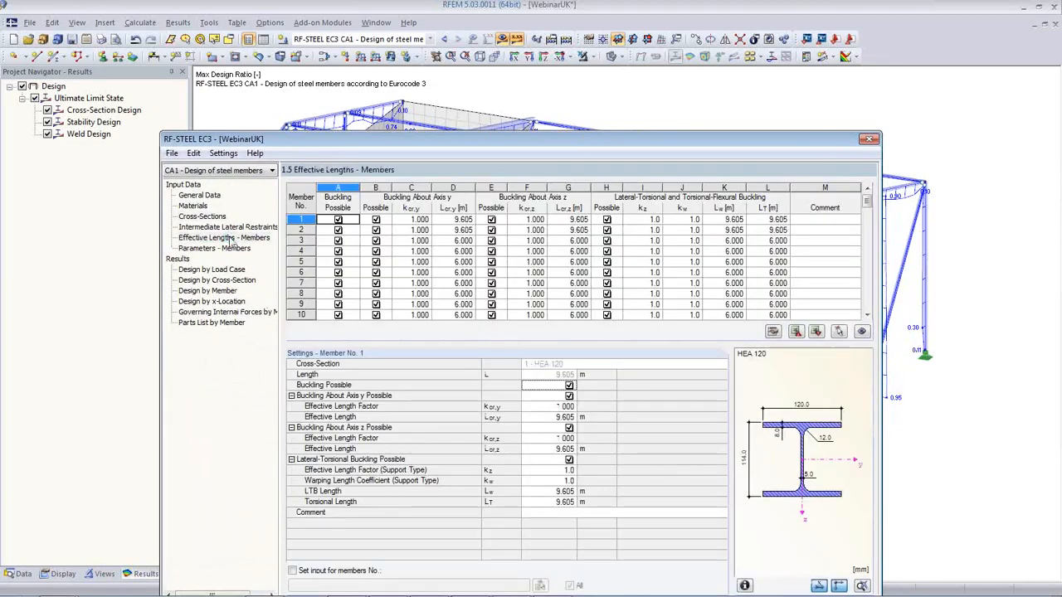
{"action": "left_click_drag", "start_coordinate": [433, 141], "coordinate": [375, 88]}
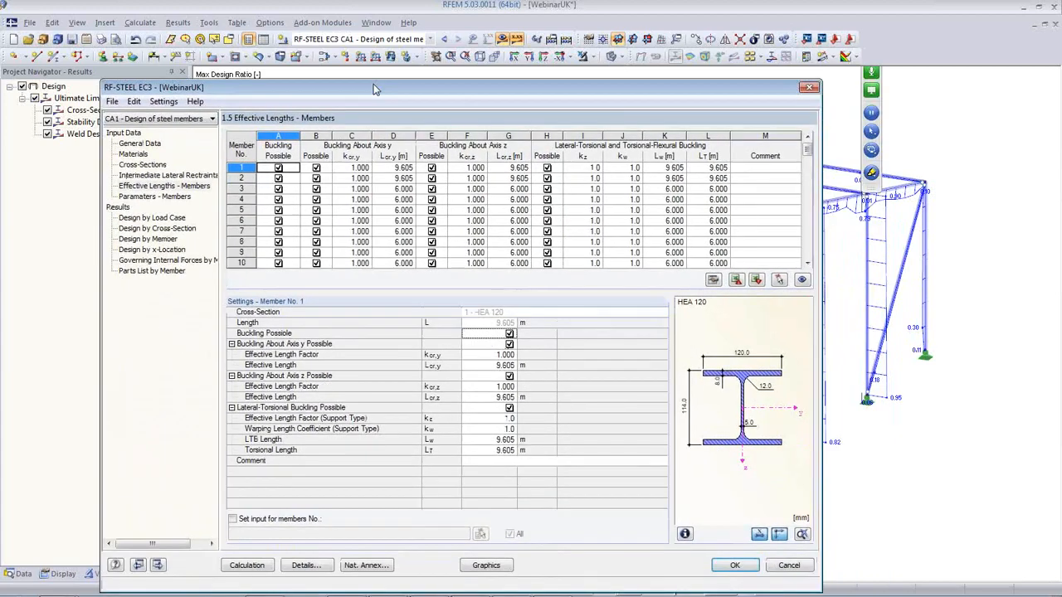
- Pick the front IPE 400 column, member 68, in the model and set its effective length factor about axis y to 6
{"action": "left_click", "coordinate": [777, 279]}
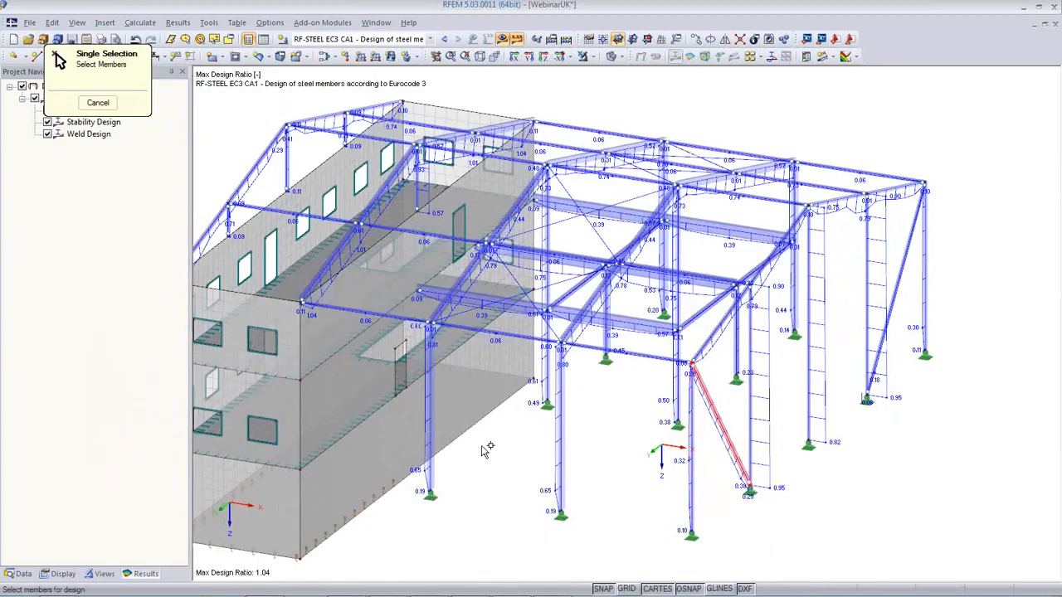
{"action": "left_click", "coordinate": [430, 429]}
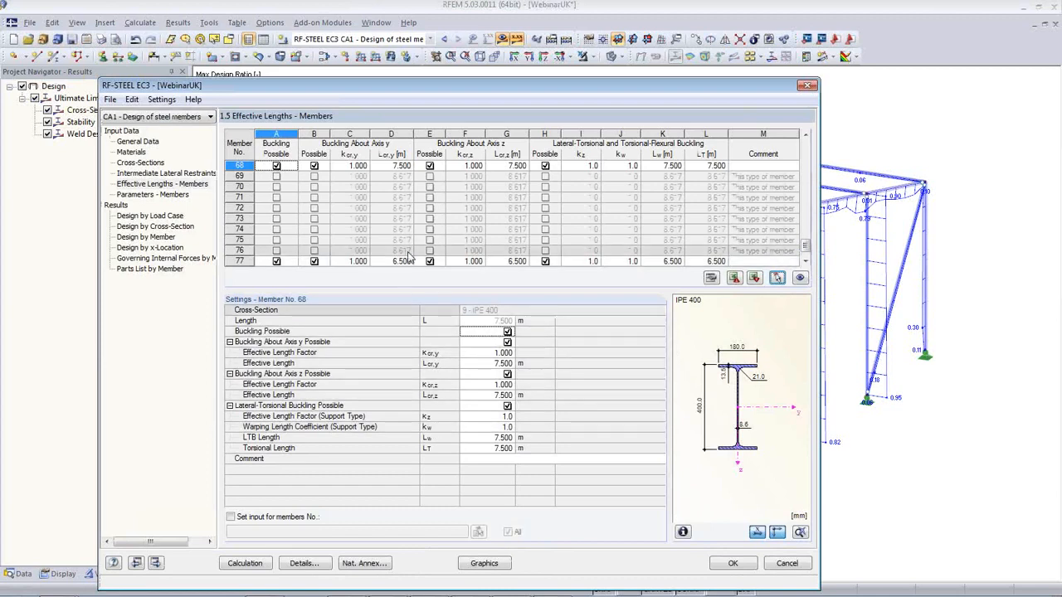
{"action": "left_click", "coordinate": [344, 165]}
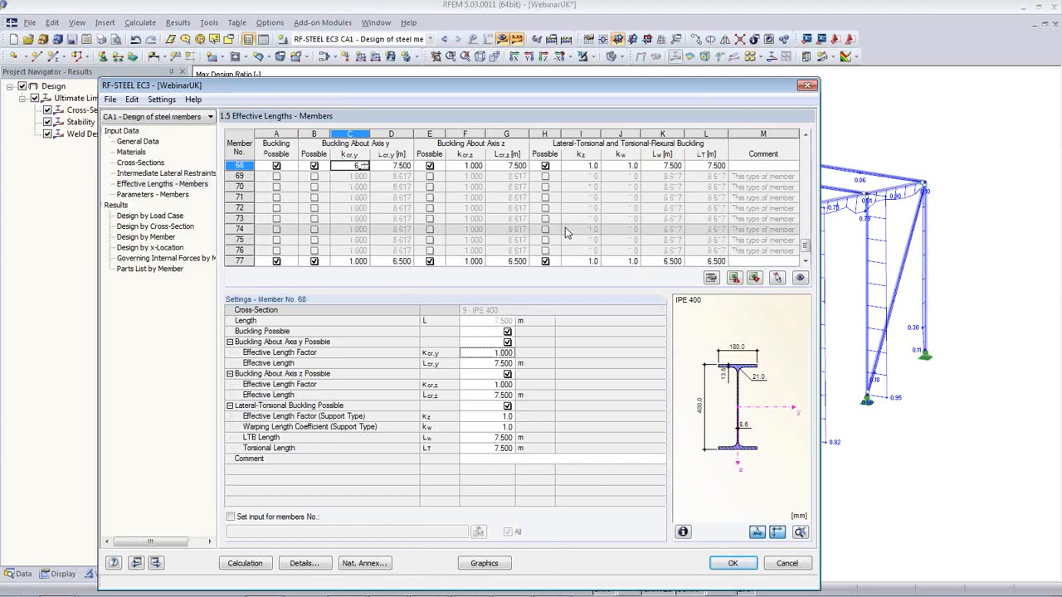
{"action": "key", "text": "Tab"}
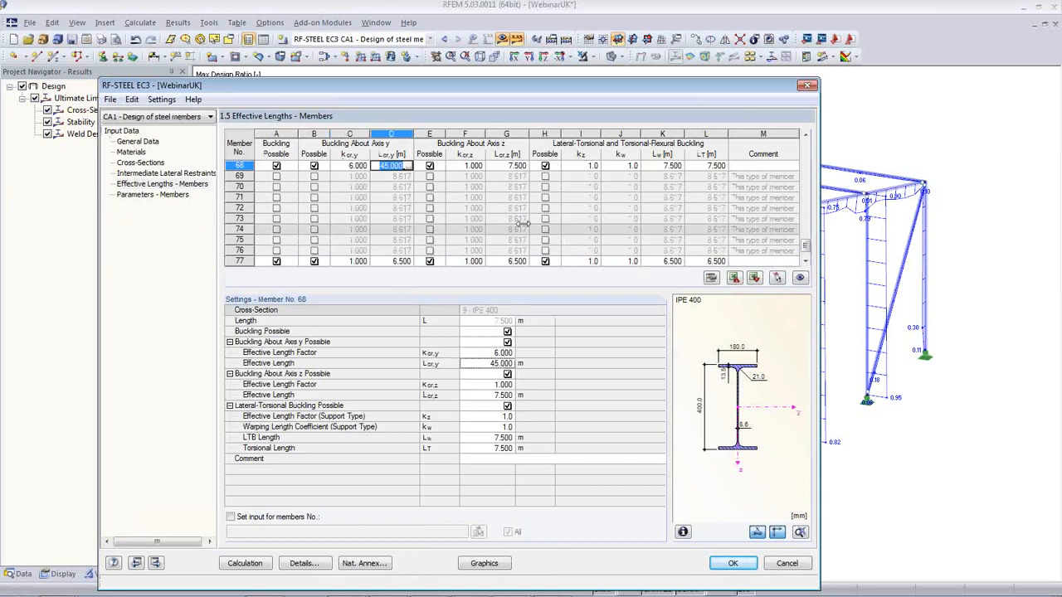
{"action": "left_click", "coordinate": [407, 166]}
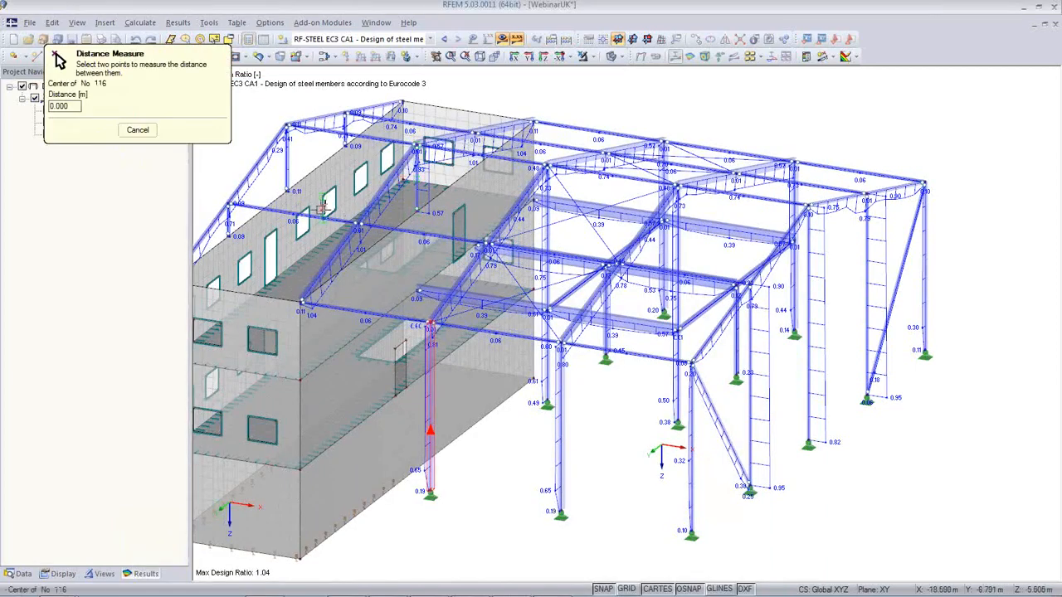
{"action": "left_click", "coordinate": [138, 131]}
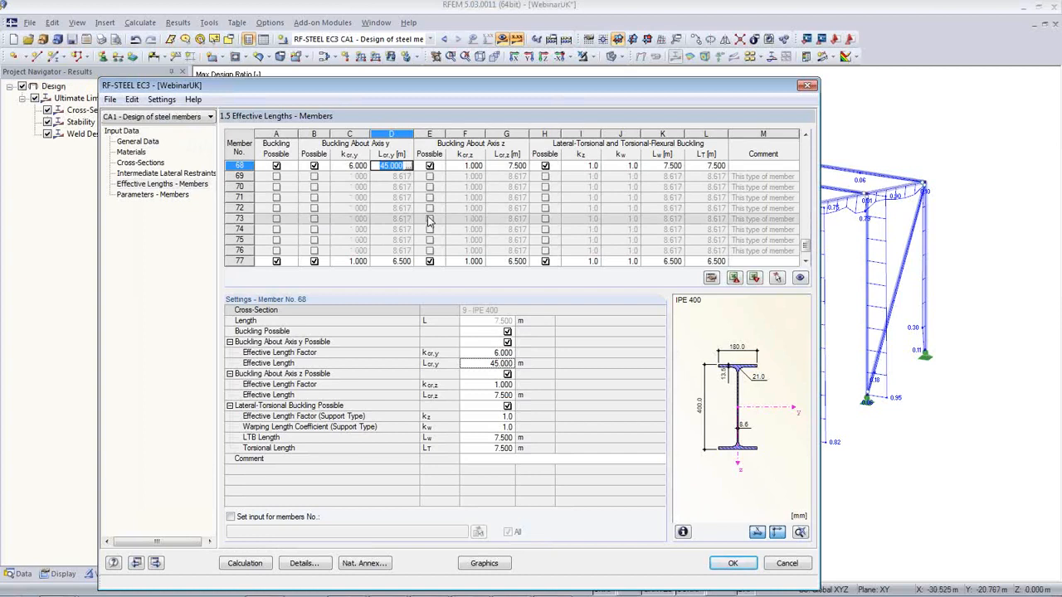
{"action": "left_click", "coordinate": [488, 363]}
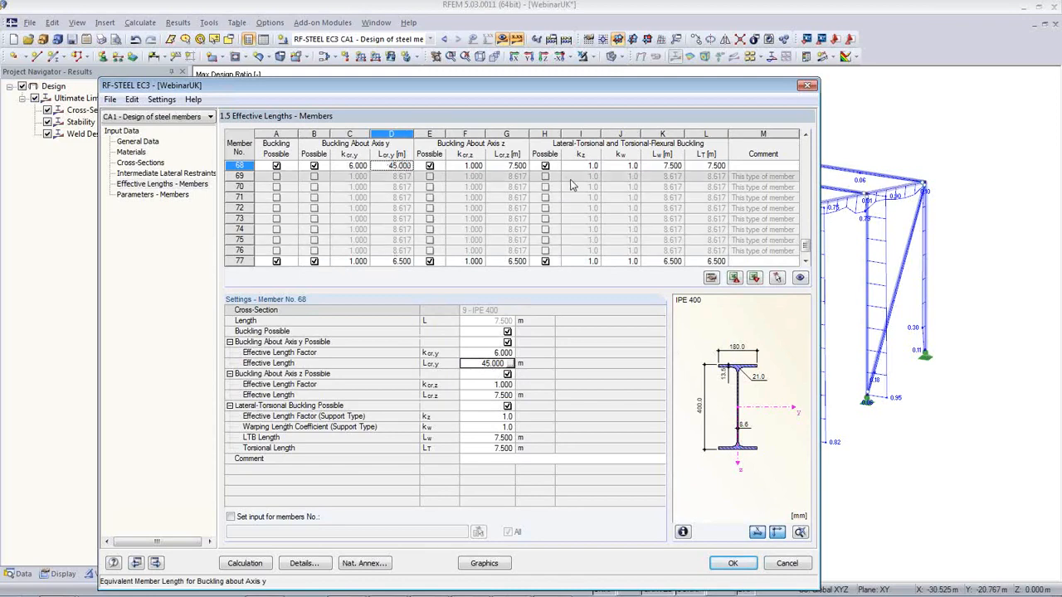
- Pick the neighbouring front column, member 67, in the model and give it member 68's 45 m effective length about axis y
{"action": "left_click", "coordinate": [777, 277]}
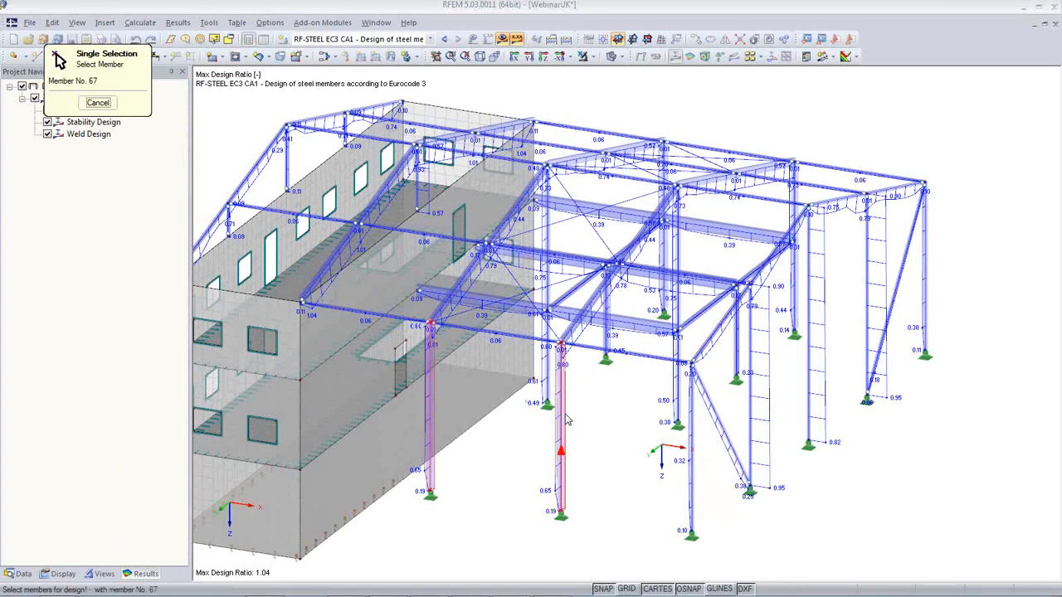
{"action": "left_click", "coordinate": [564, 416]}
{"action": "left_click", "coordinate": [392, 175]}
{"action": "key", "text": "ctrl+c"}
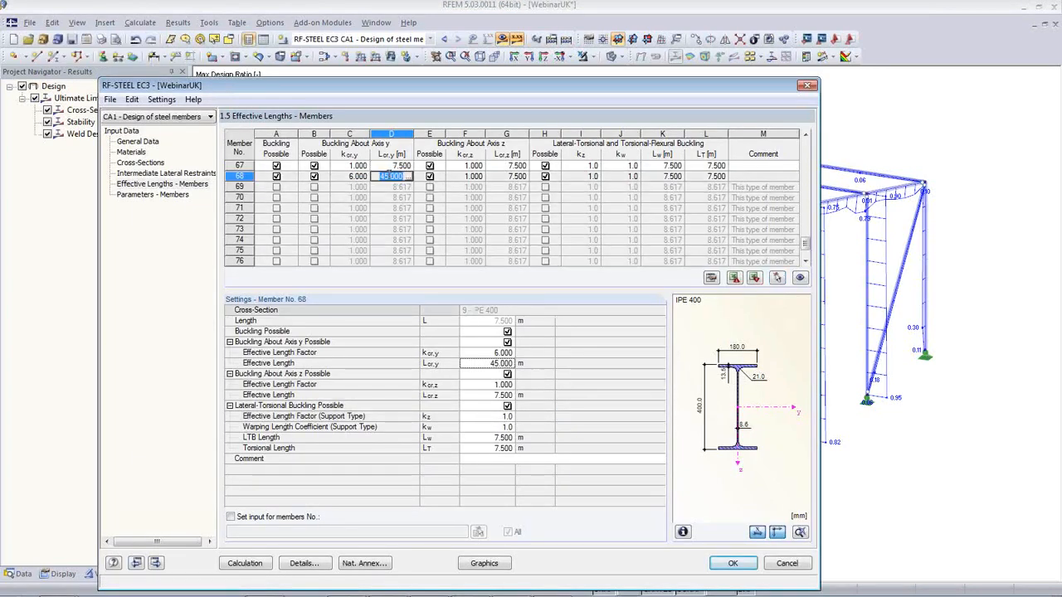
{"action": "left_click", "coordinate": [390, 166]}
{"action": "key", "text": "ctrl+v"}
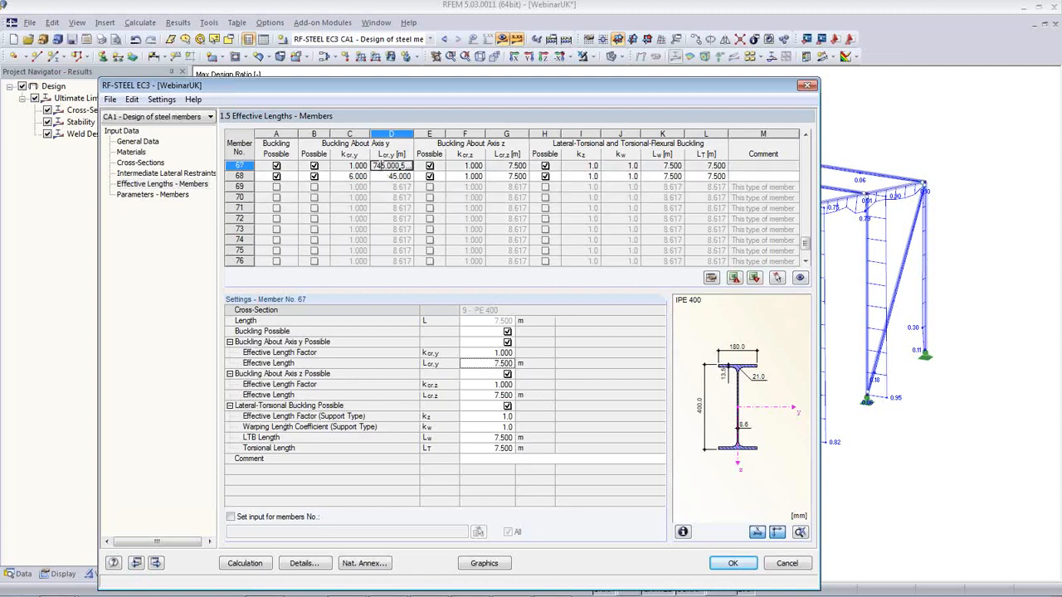
{"action": "key", "text": "ctrl+z"}
{"action": "key", "text": "ctrl+v"}
{"action": "key", "text": "Return"}
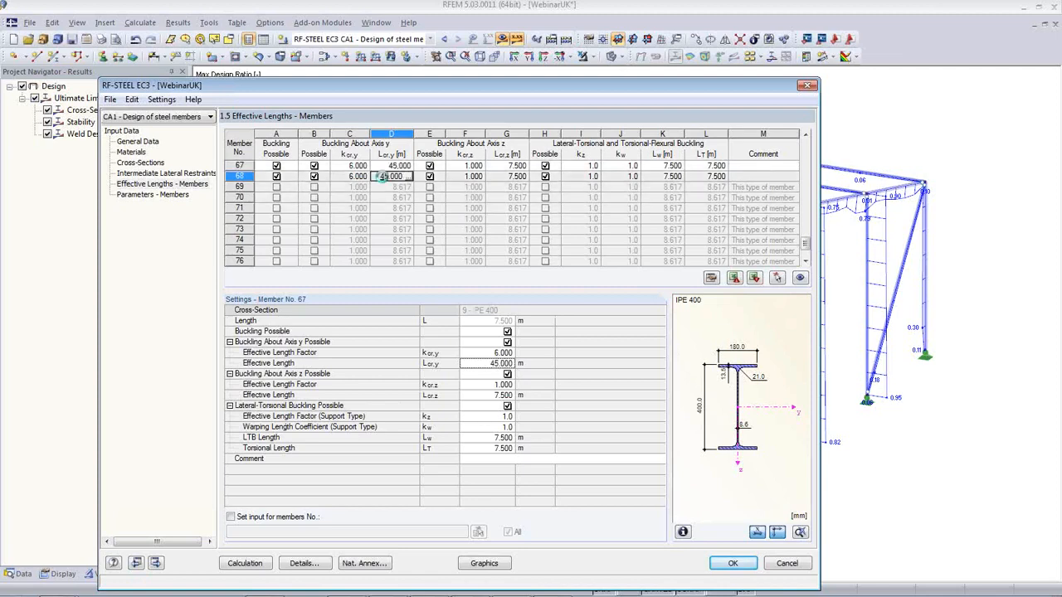
- Pick the upper column segment, member 63, in the model and set its effective length about axis y to 45 m
{"action": "left_click", "coordinate": [776, 278]}
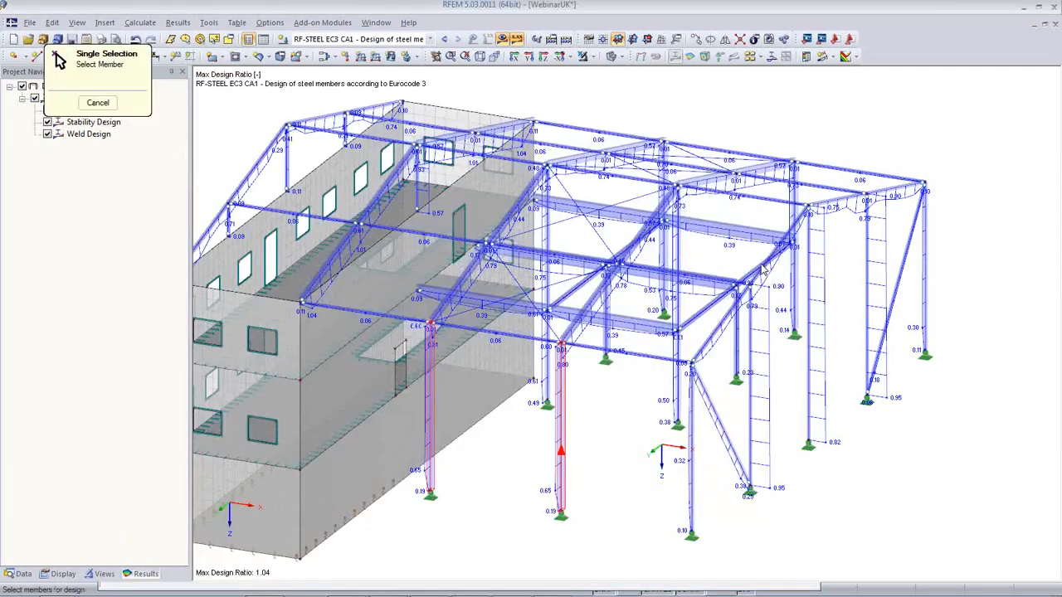
{"action": "left_click", "coordinate": [793, 218]}
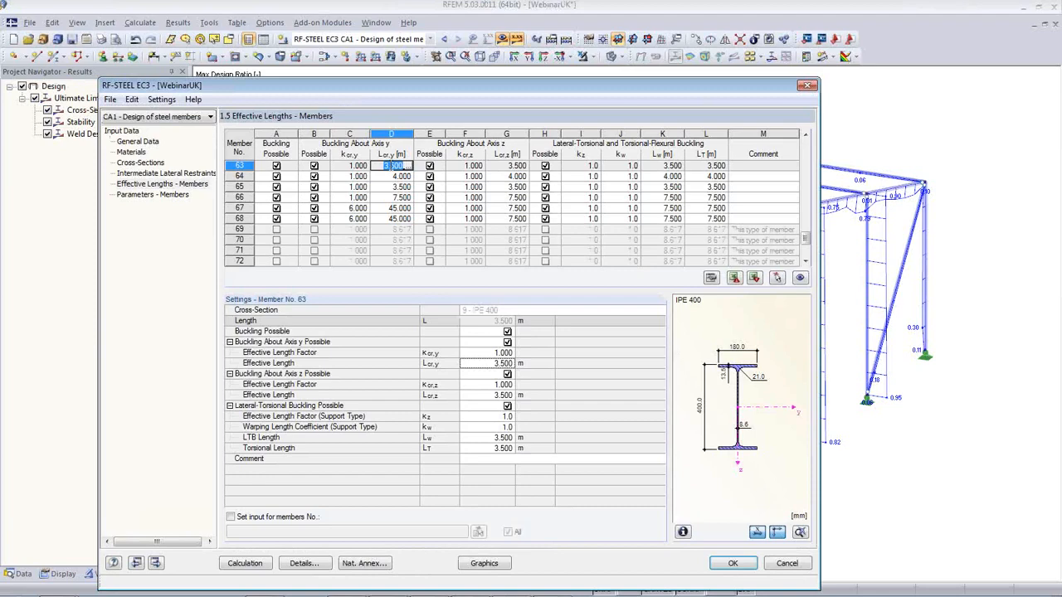
{"action": "type", "text": "45"}
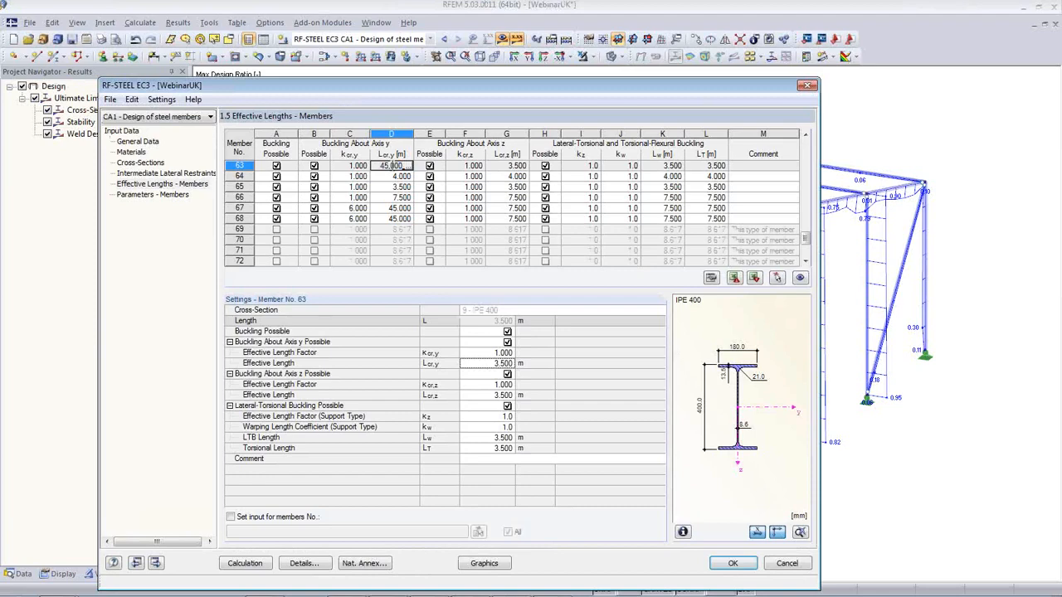
- Pick the upper column segment, member 65, in the model and set its effective length about axis y to 45 m
{"action": "left_click", "coordinate": [775, 279]}
{"action": "scroll", "coordinate": [711, 215], "scroll_direction": "up", "scroll_amount": 5}
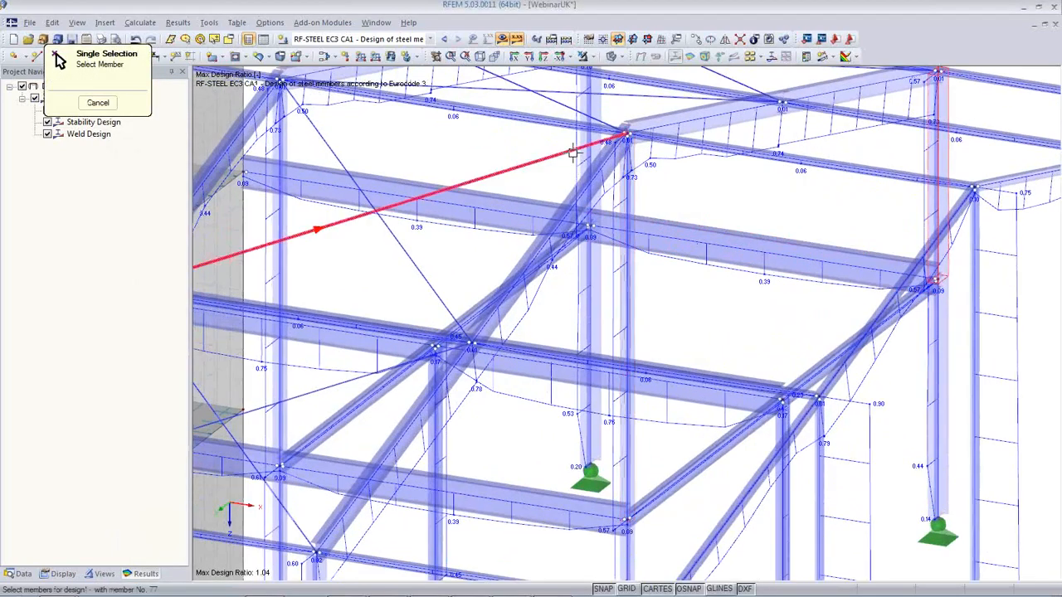
{"action": "left_click", "coordinate": [578, 152]}
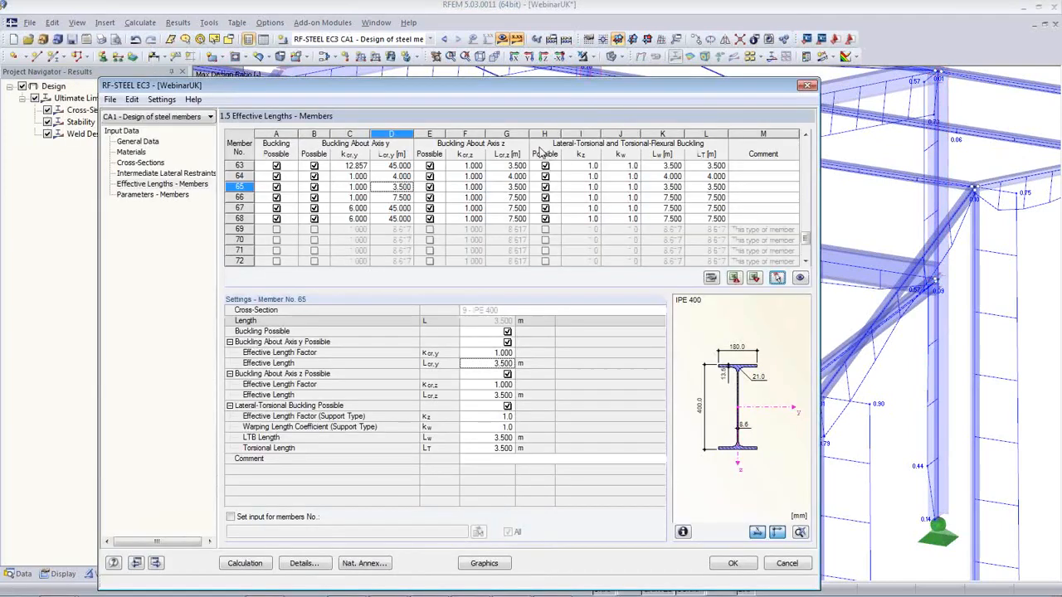
{"action": "left_click", "coordinate": [396, 189]}
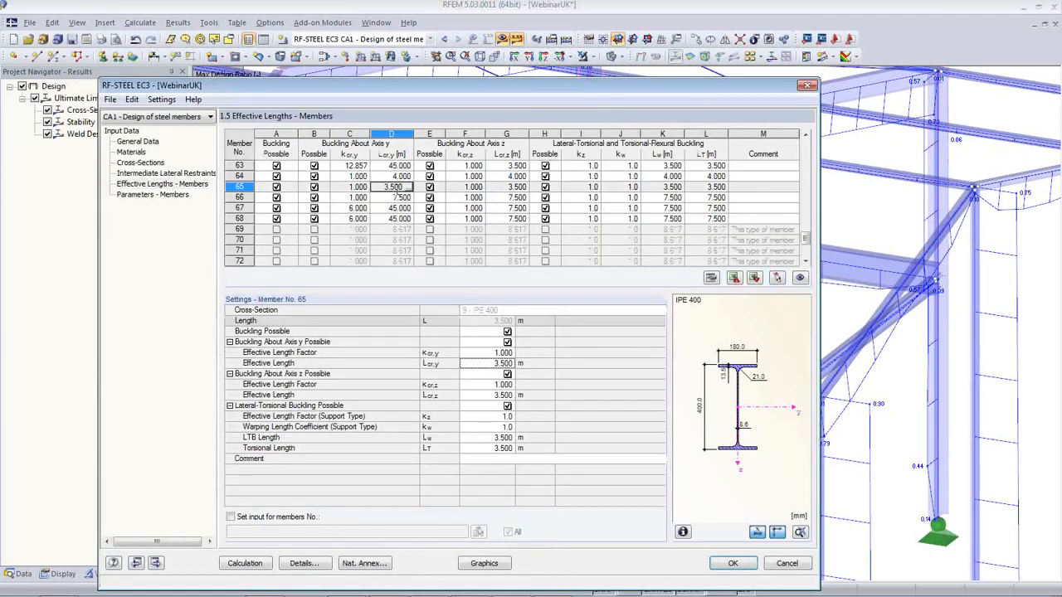
{"action": "double_click", "coordinate": [396, 189]}
{"action": "type", "text": "45.000"}
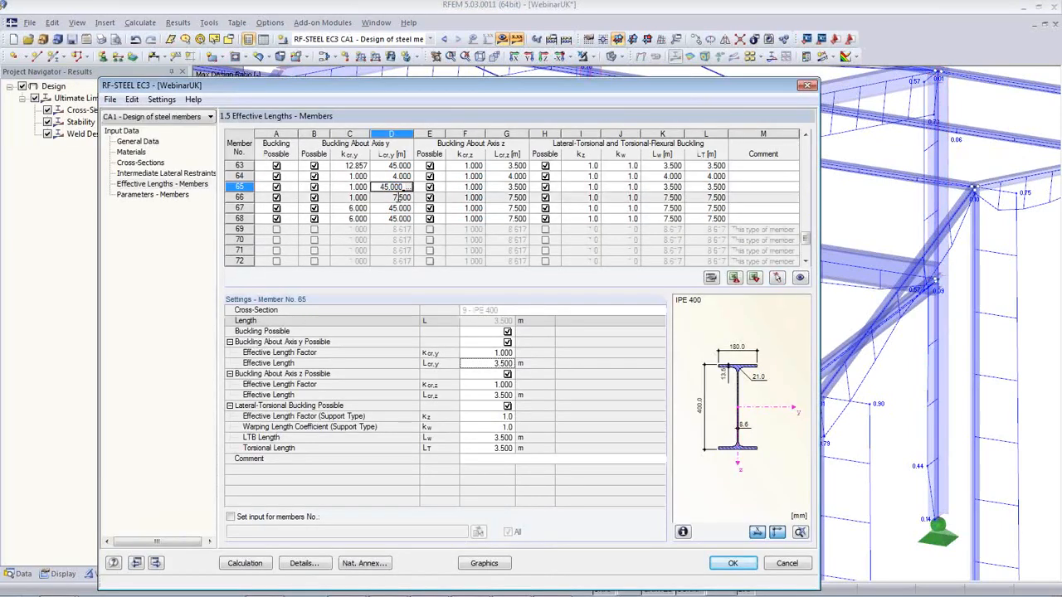
- Check where members 63 and 65 lie in the model by moving the design window aside
{"action": "left_click", "coordinate": [402, 165]}
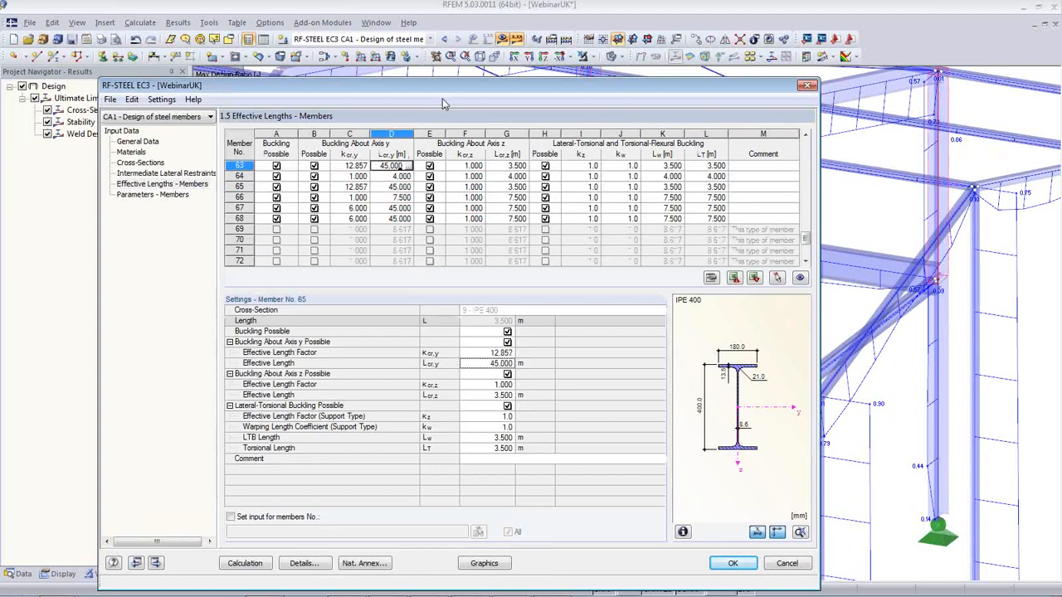
{"action": "left_click_drag", "start_coordinate": [446, 87], "coordinate": [486, 260]}
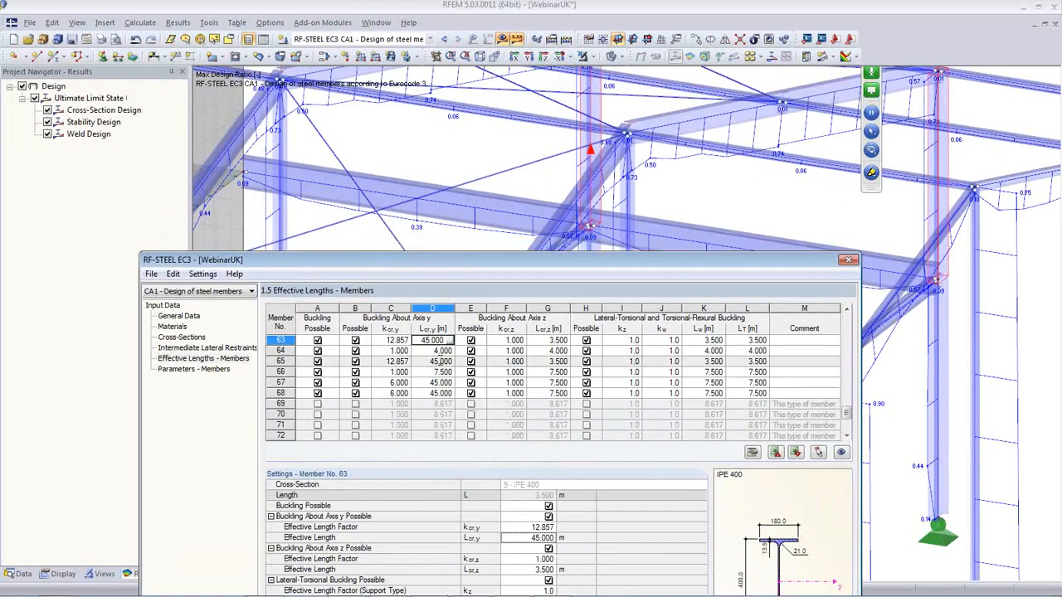
{"action": "left_click", "coordinate": [433, 361]}
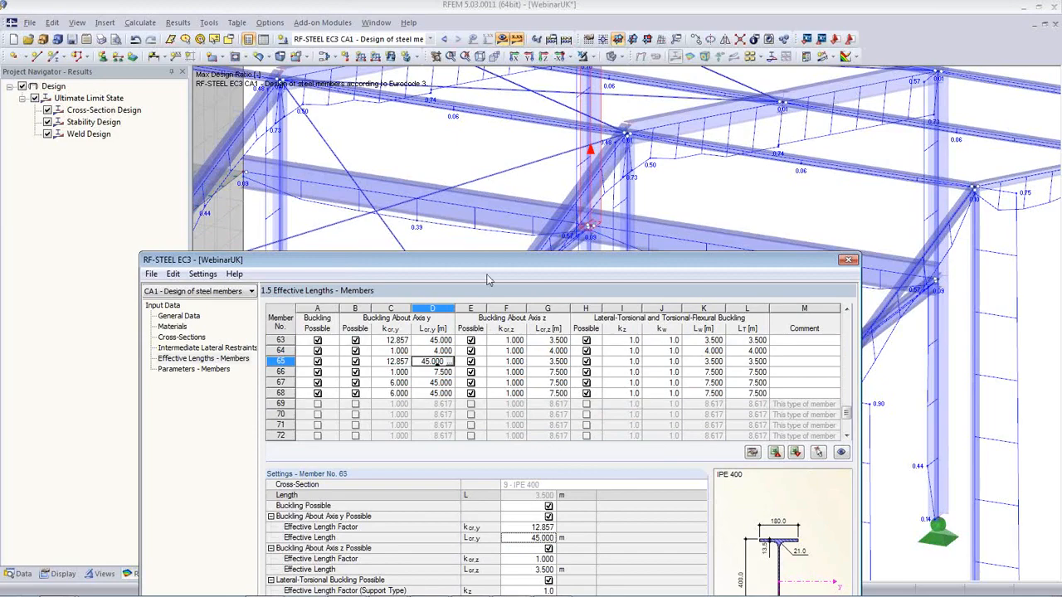
{"action": "left_click_drag", "start_coordinate": [489, 260], "coordinate": [486, 88]}
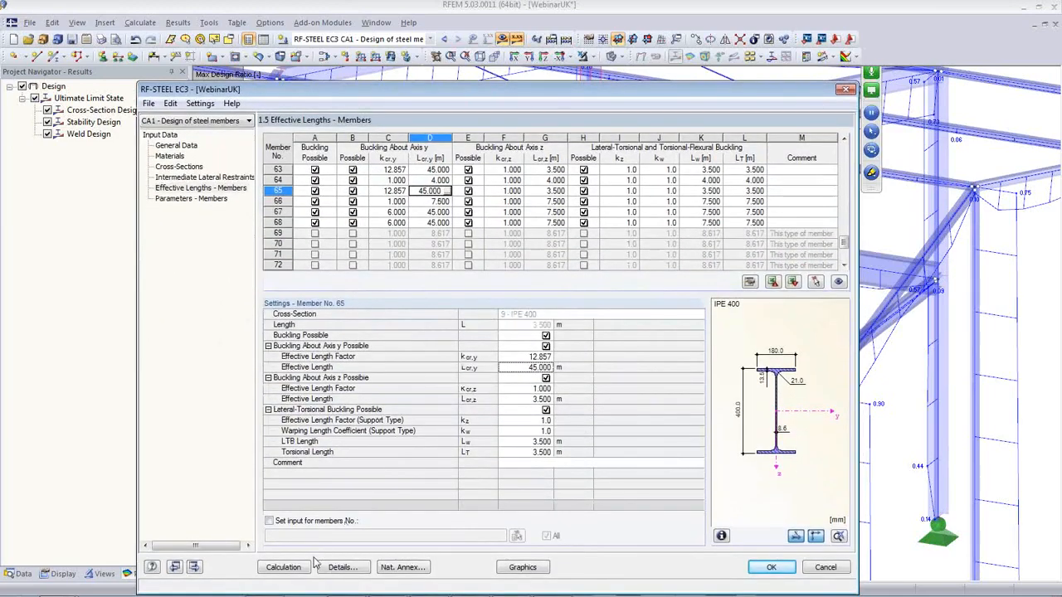
- Run the steel design calculation and open the cross-sections table
{"action": "left_click", "coordinate": [284, 568]}
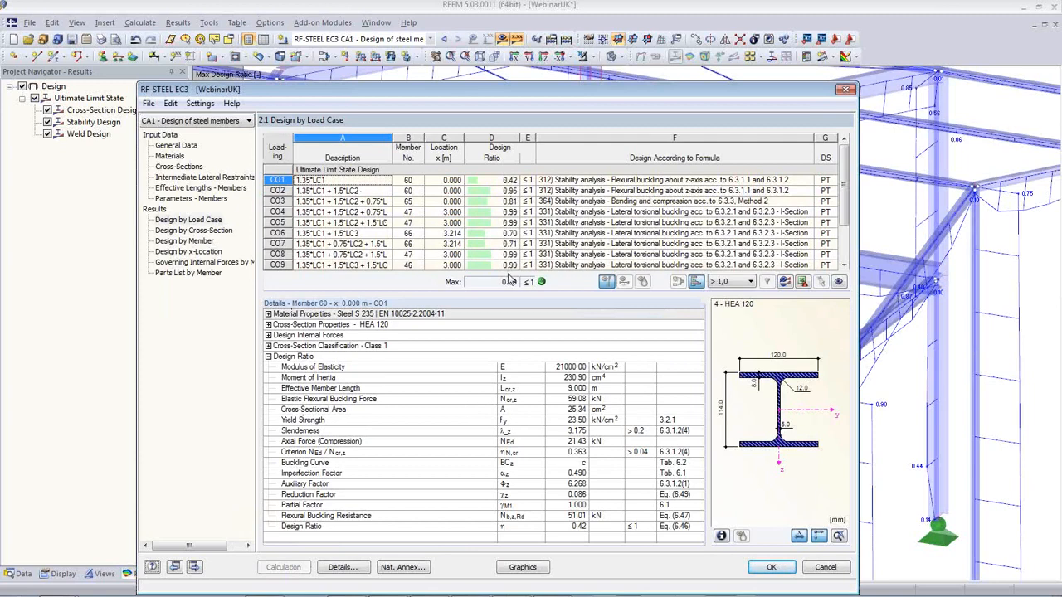
{"action": "left_click", "coordinate": [198, 167]}
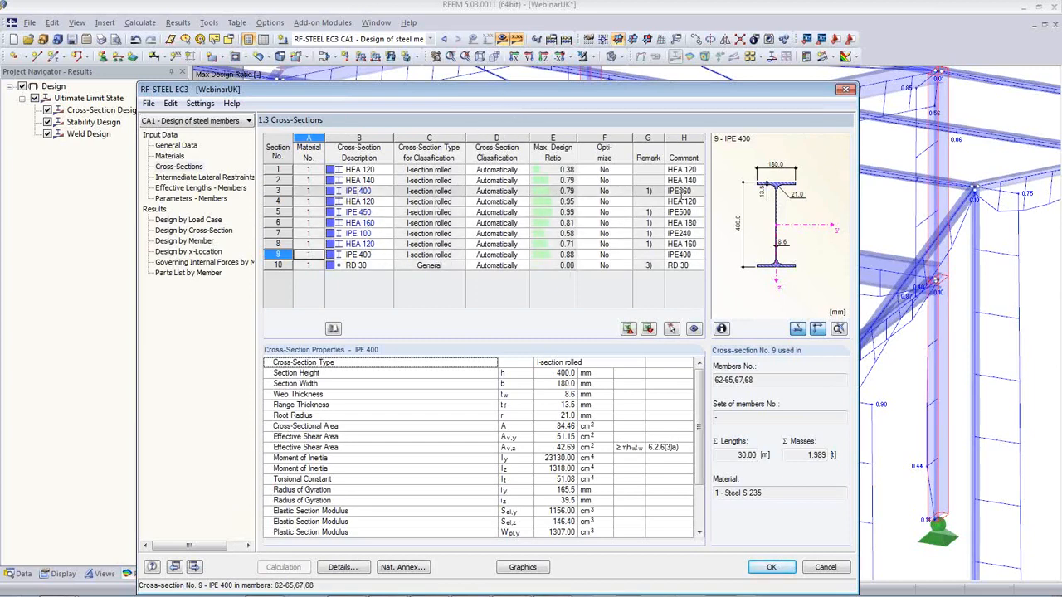
- Review cross-sections 3, 5, 9 and 8 and see which members in the model use them
{"action": "left_click", "coordinate": [369, 191]}
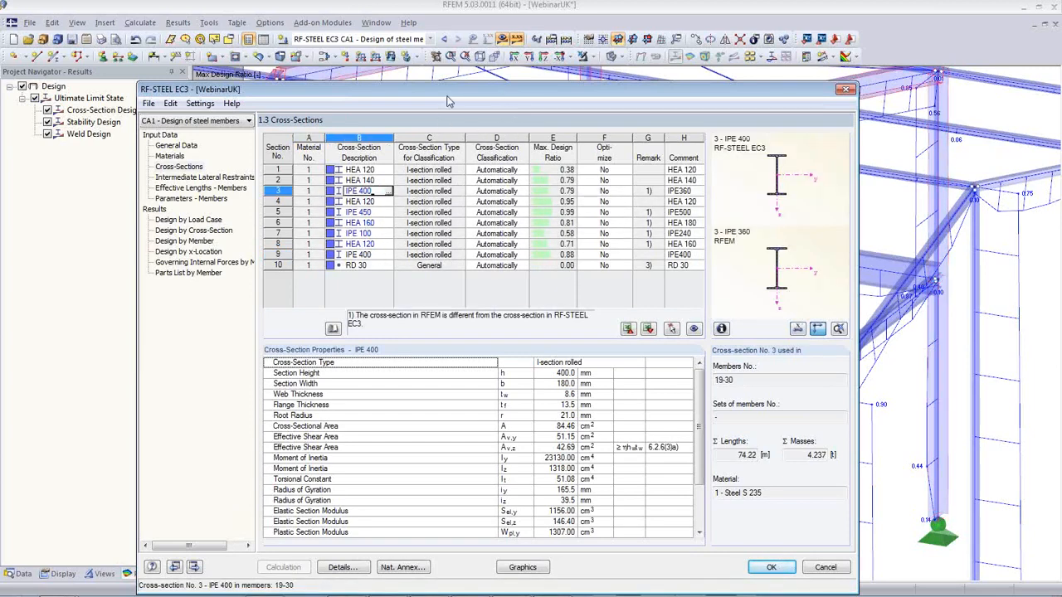
{"action": "left_click_drag", "start_coordinate": [446, 100], "coordinate": [454, 245]}
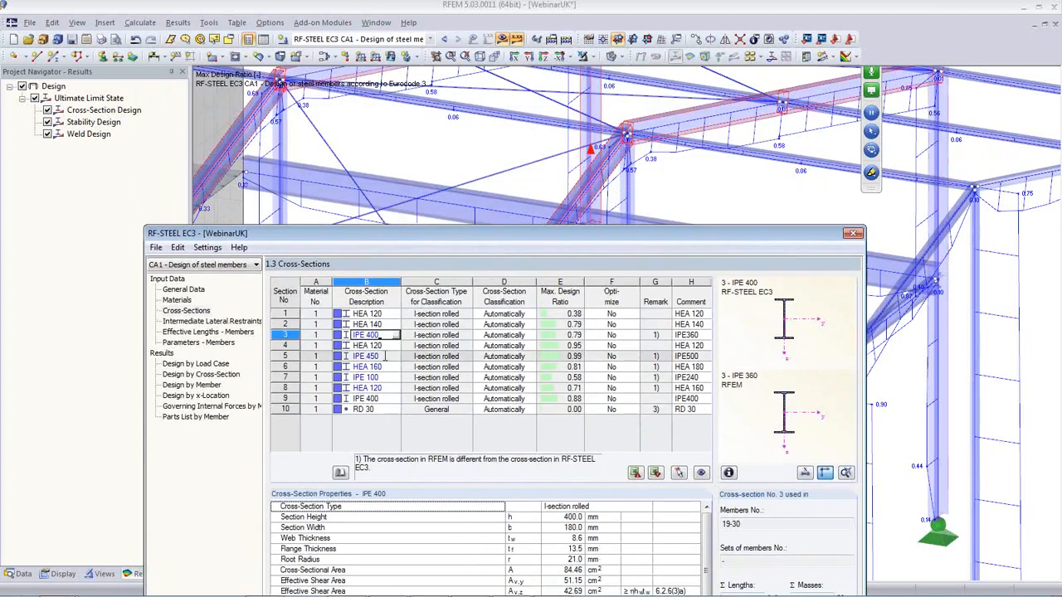
{"action": "left_click", "coordinate": [384, 356]}
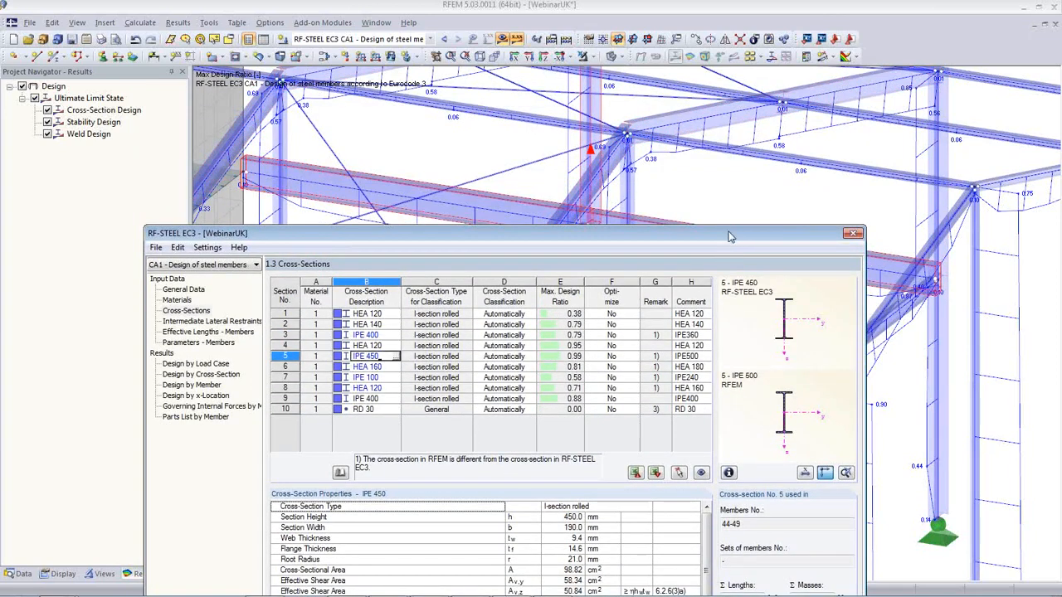
{"action": "left_click", "coordinate": [387, 399]}
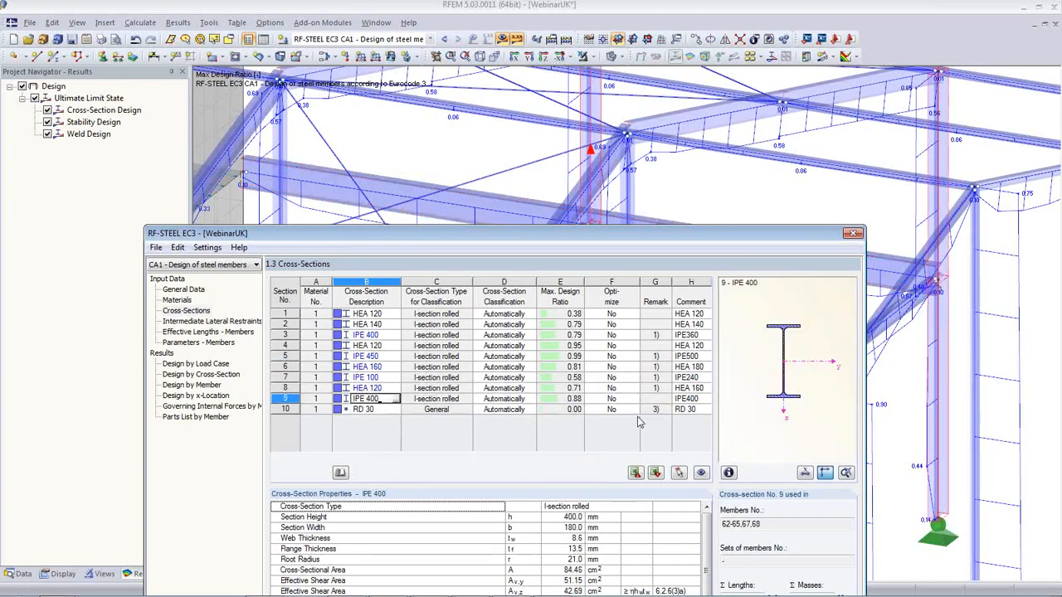
{"action": "left_click", "coordinate": [390, 388]}
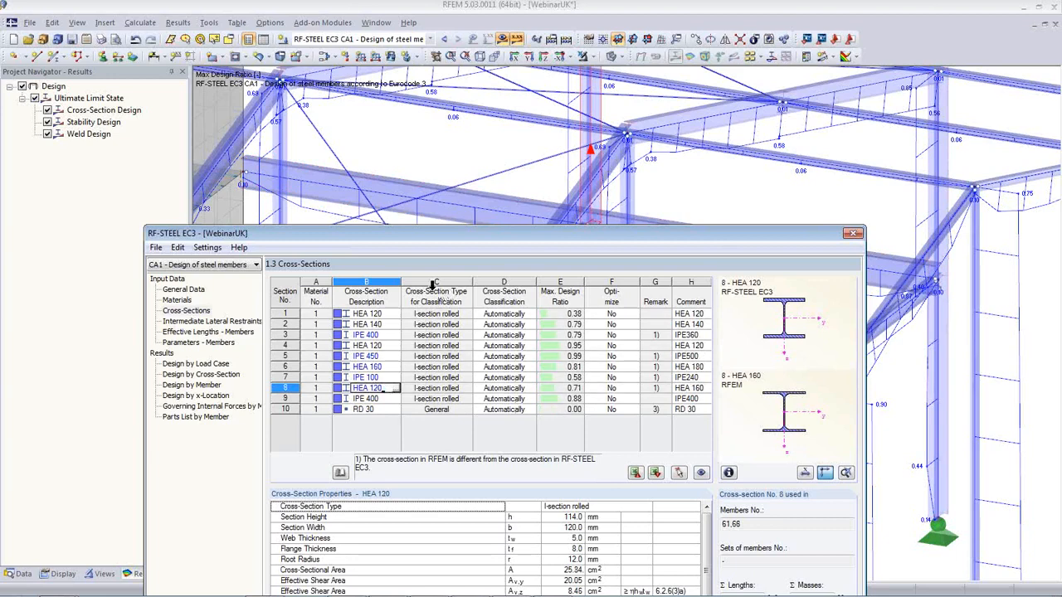
{"action": "left_click_drag", "start_coordinate": [441, 245], "coordinate": [432, 114]}
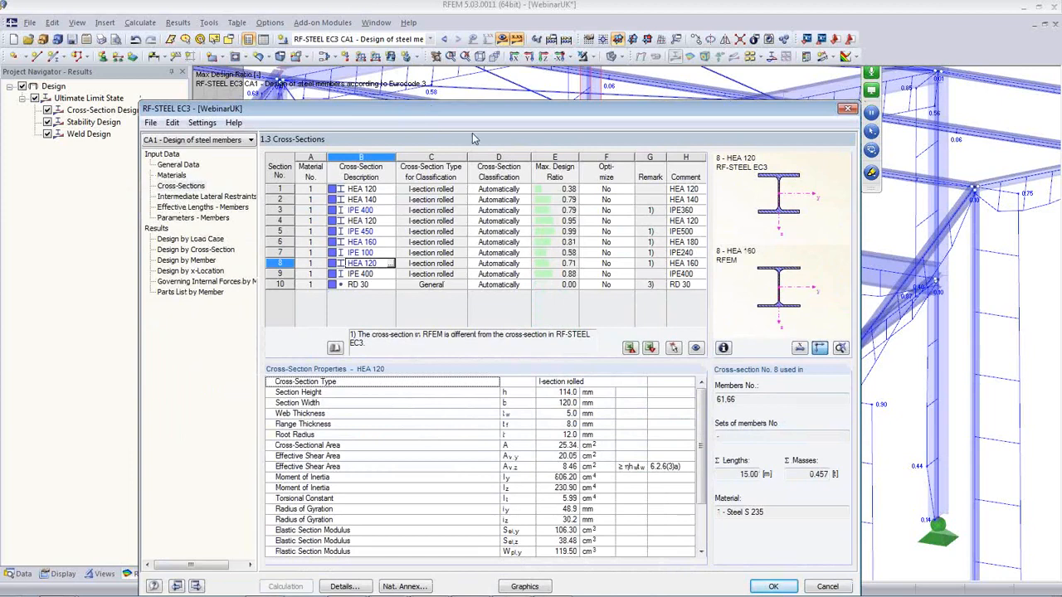
{"action": "left_click_drag", "start_coordinate": [449, 116], "coordinate": [494, 68]}
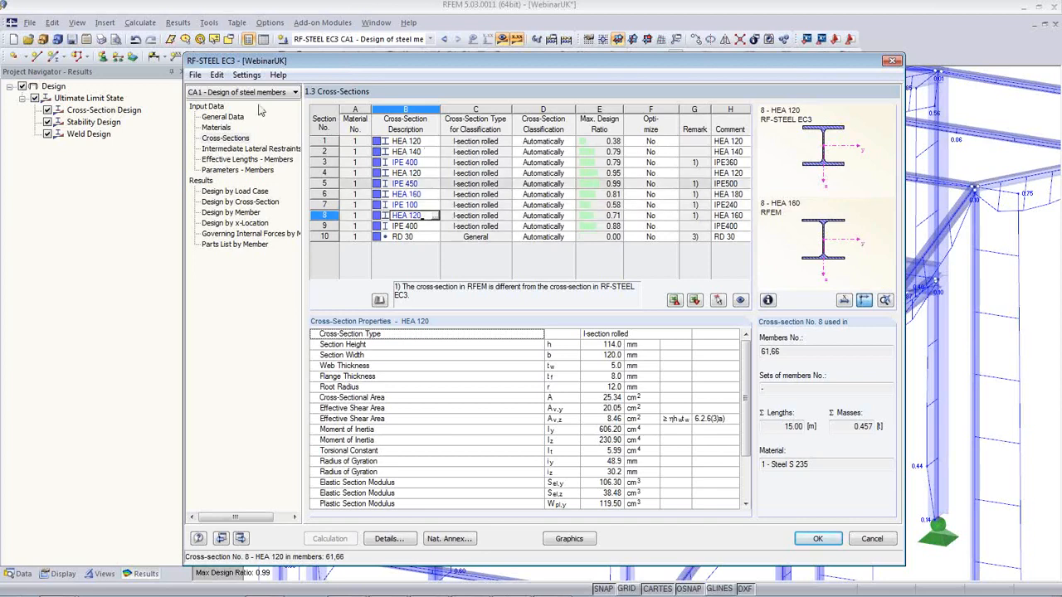
- Export all cross-sections to RFEM, agreeing to delete the existing results
{"action": "left_click", "coordinate": [216, 75]}
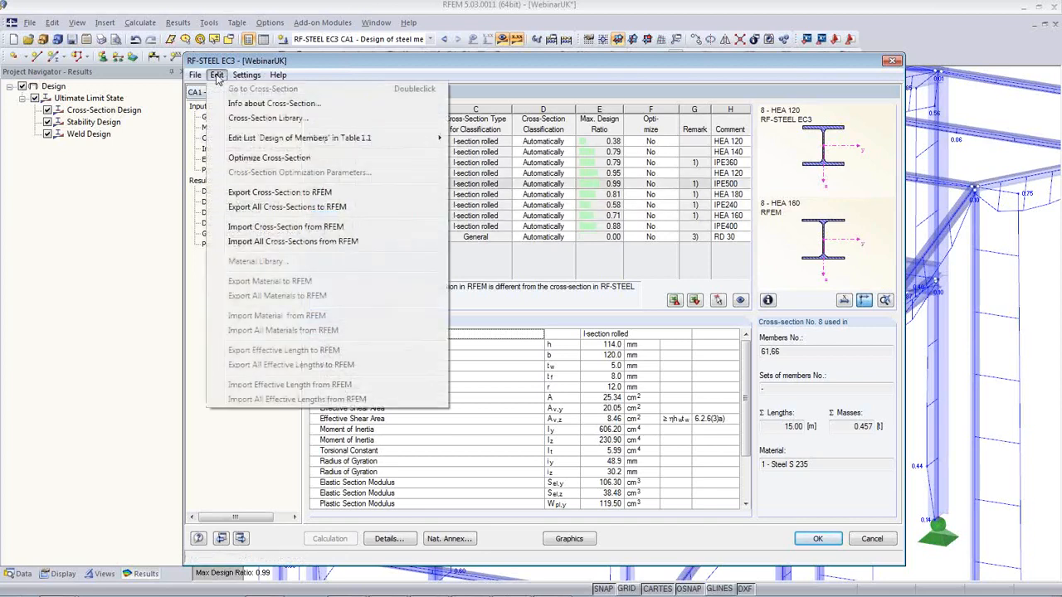
{"action": "left_click", "coordinate": [263, 208]}
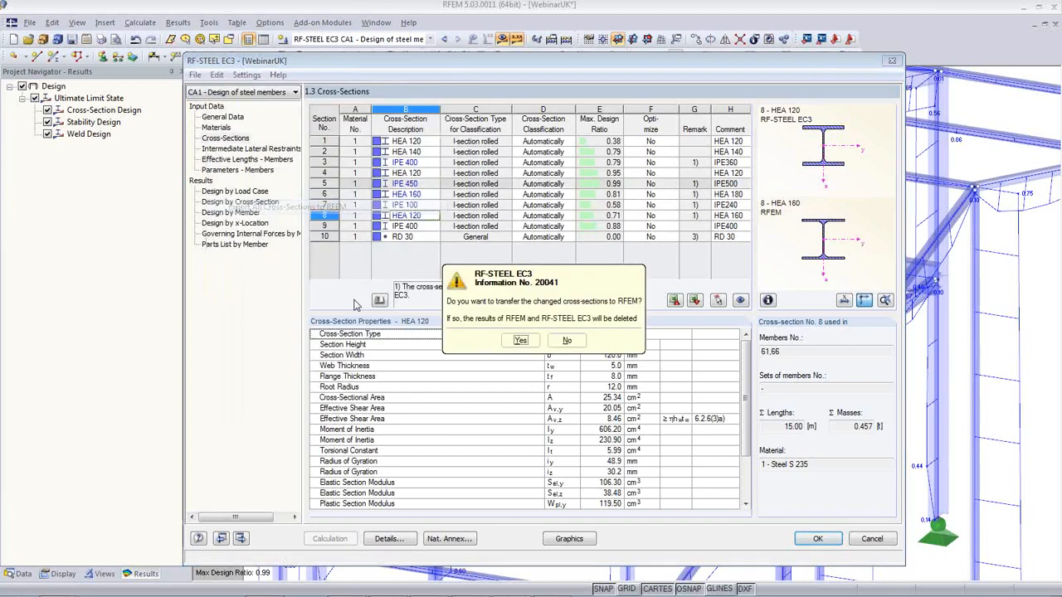
{"action": "left_click", "coordinate": [525, 345]}
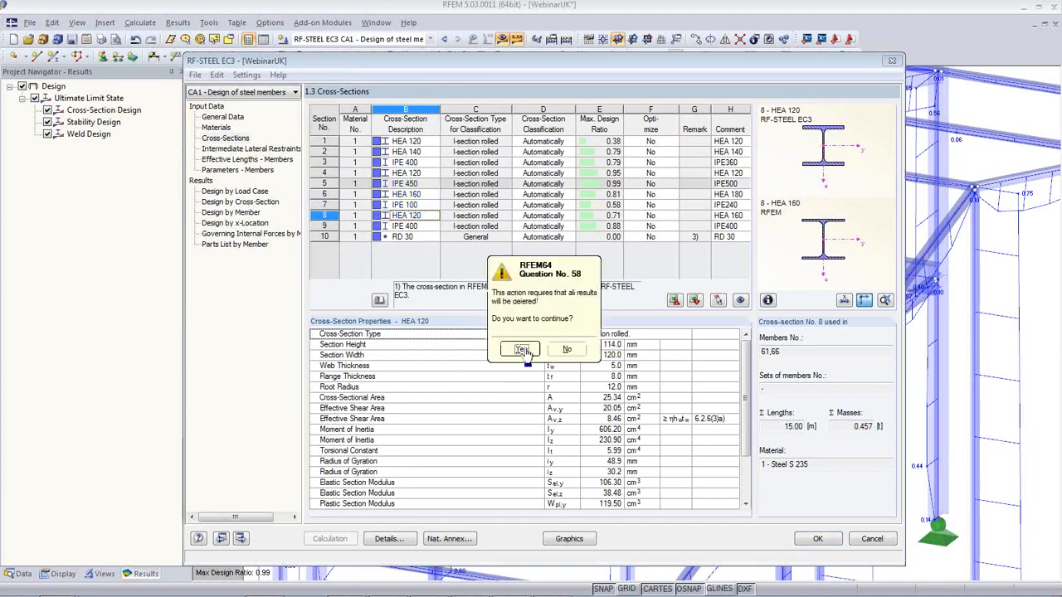
{"action": "left_click", "coordinate": [523, 348]}
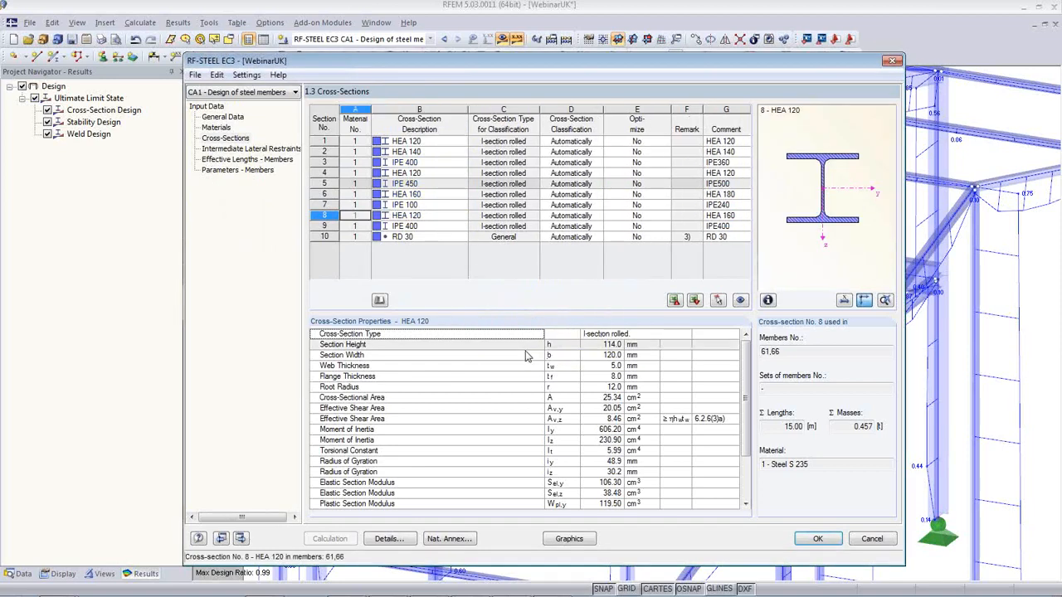
- Close the steel design module and select the building's lower floor slab in the model
{"action": "left_click", "coordinate": [817, 539]}
{"action": "scroll", "coordinate": [535, 436], "scroll_direction": "down", "scroll_amount": 6}
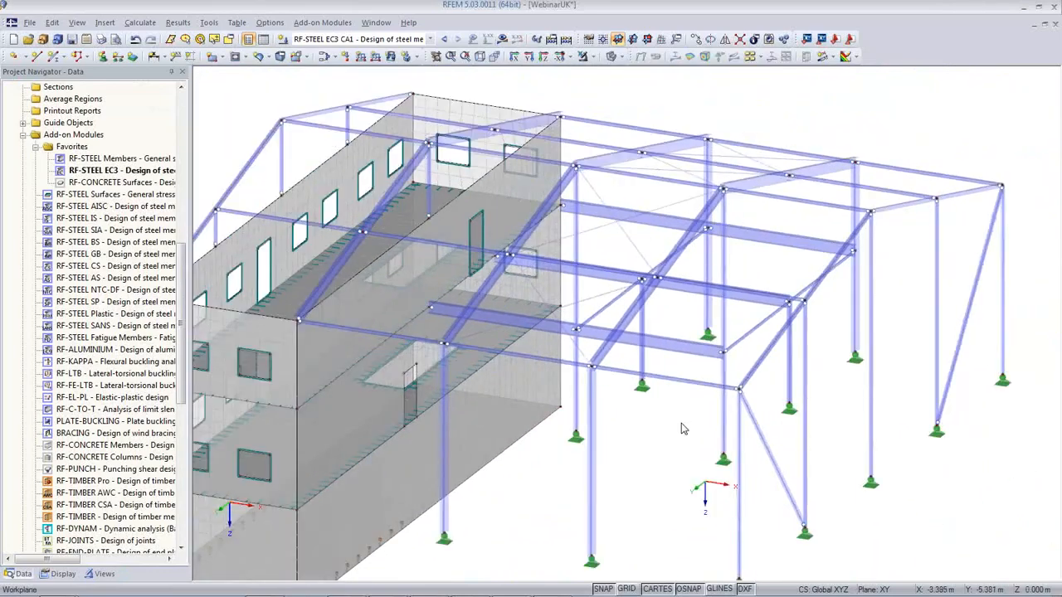
{"action": "middle_click_drag", "start_coordinate": [678, 426], "coordinate": [652, 410], "text": "ctrl"}
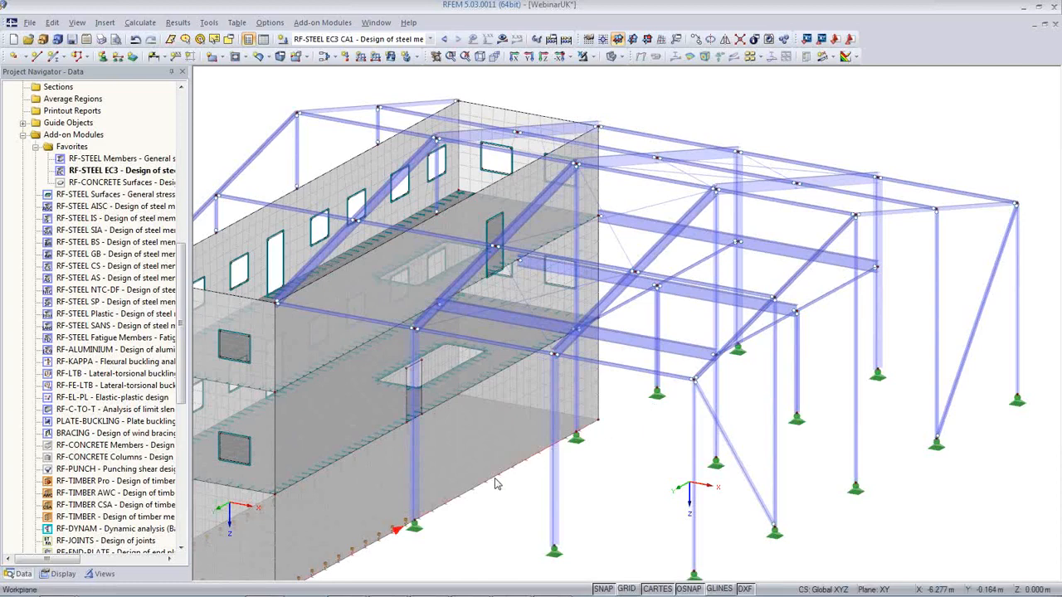
{"action": "middle_click_drag", "start_coordinate": [483, 484], "coordinate": [561, 427]}
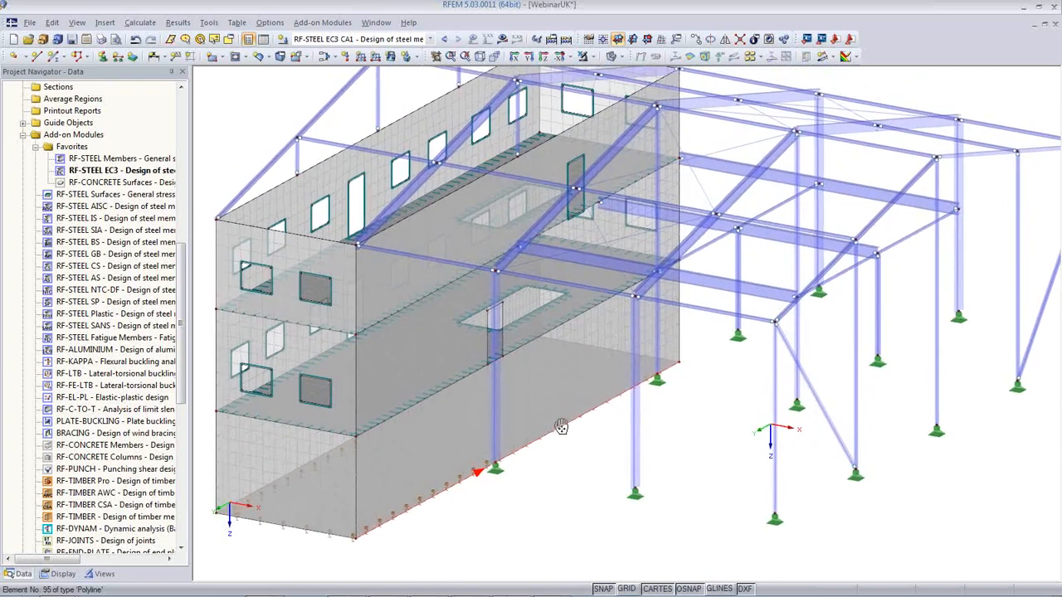
{"action": "scroll", "coordinate": [561, 427], "scroll_direction": "down", "scroll_amount": 1}
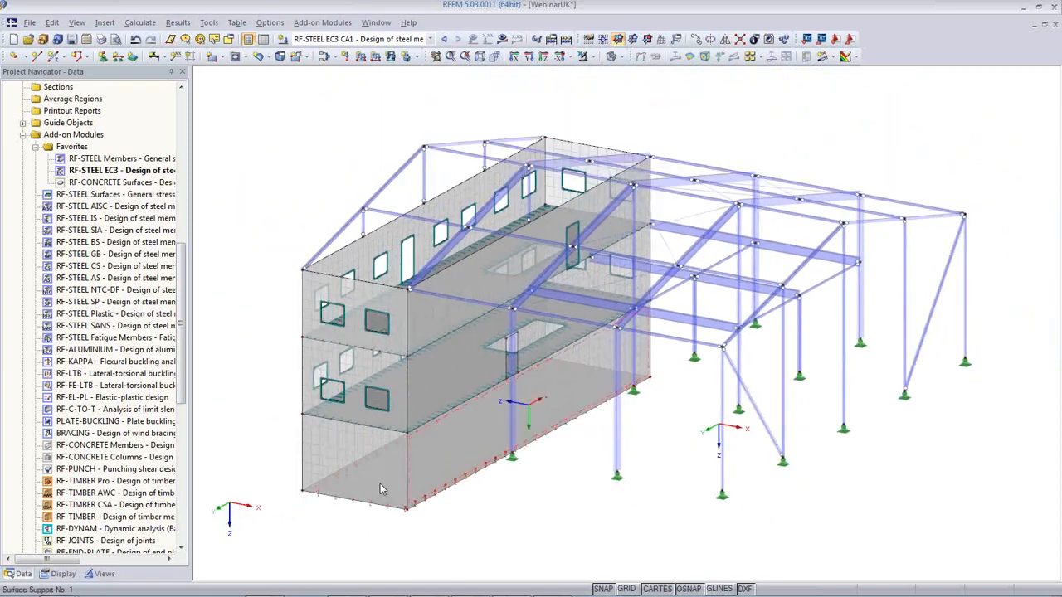
{"action": "left_click", "coordinate": [383, 432]}
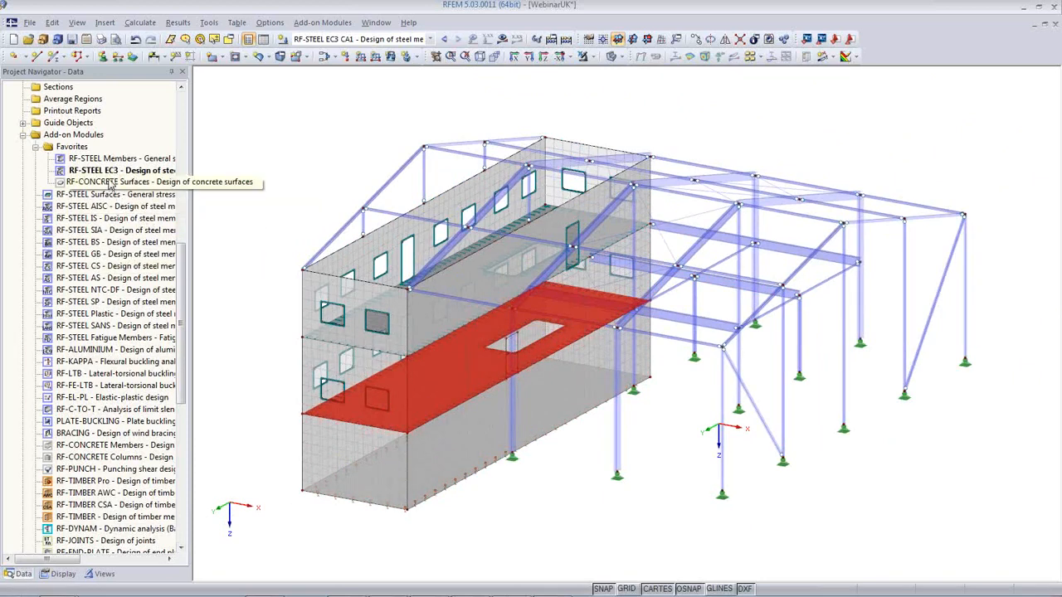
- Open the RF-CONCRETE Surfaces module, keep the BS national annex and select result combination RC1 for ultimate limit state design
{"action": "left_click", "coordinate": [110, 184]}
{"action": "double_click", "coordinate": [108, 184]}
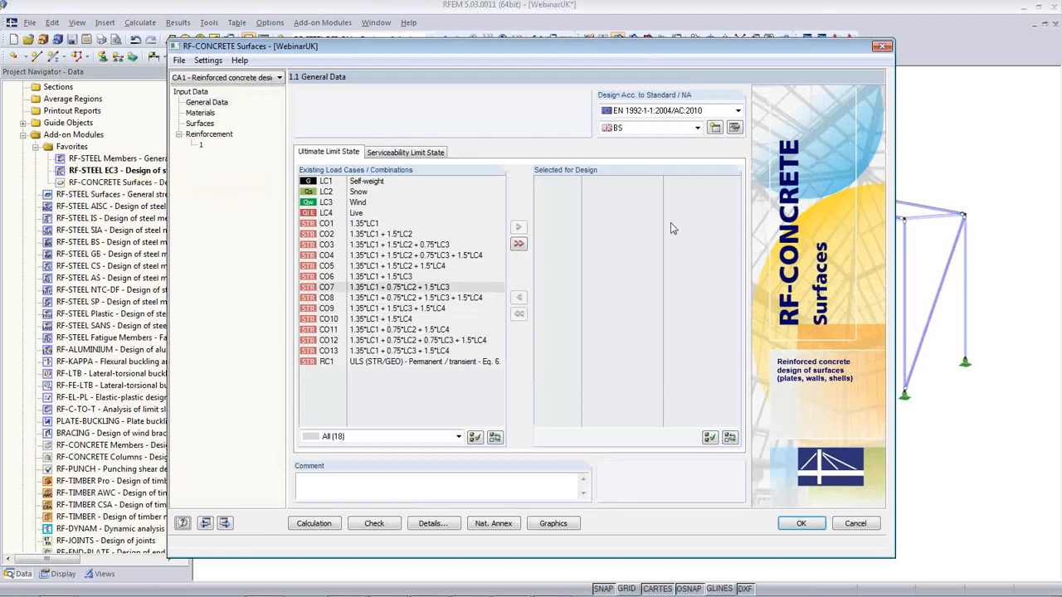
{"action": "left_click", "coordinate": [695, 128]}
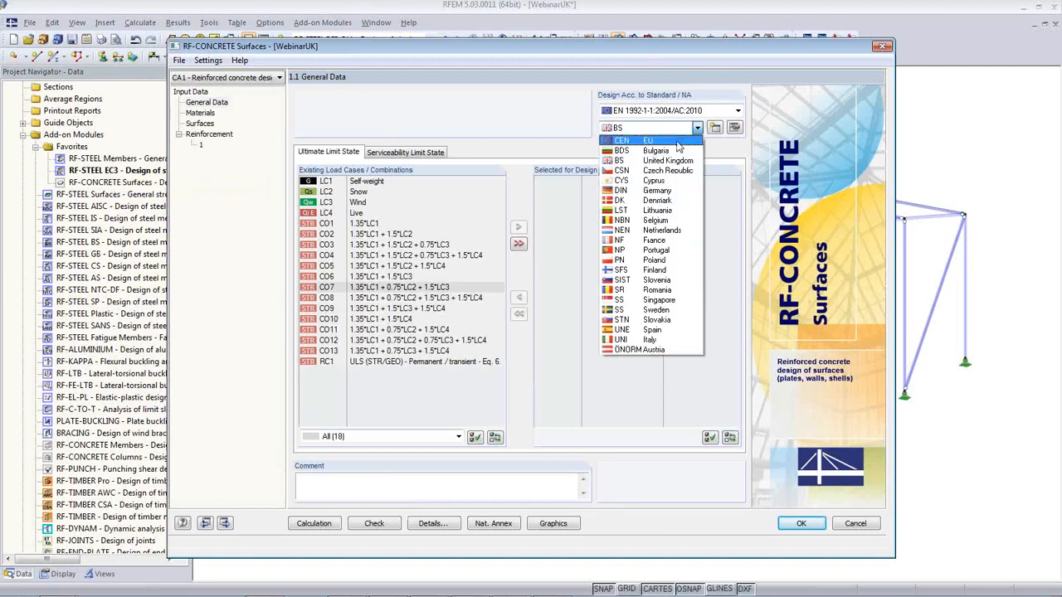
{"action": "left_click", "coordinate": [664, 130]}
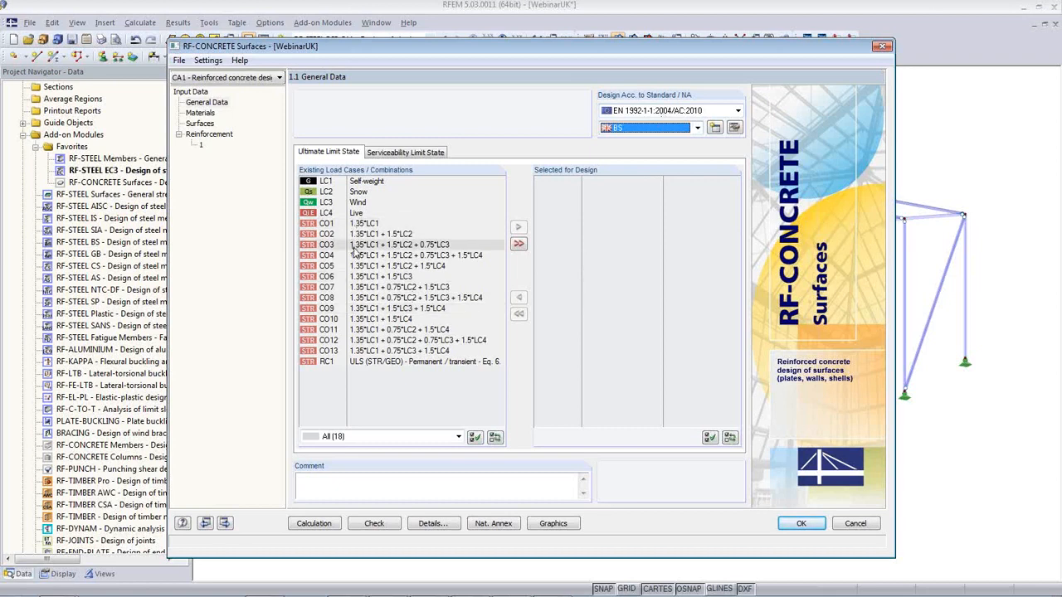
{"action": "double_click", "coordinate": [356, 362]}
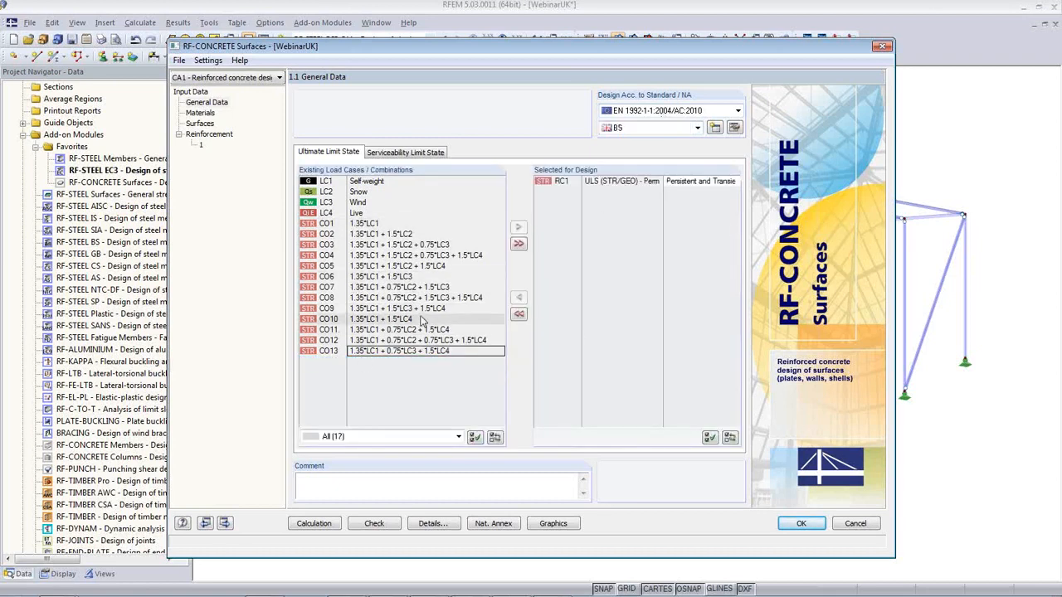
- Restrict reinforcement group 1 to surface 2 by picking the lower floor slab in the model
{"action": "left_click", "coordinate": [202, 113]}
{"action": "left_click", "coordinate": [200, 123]}
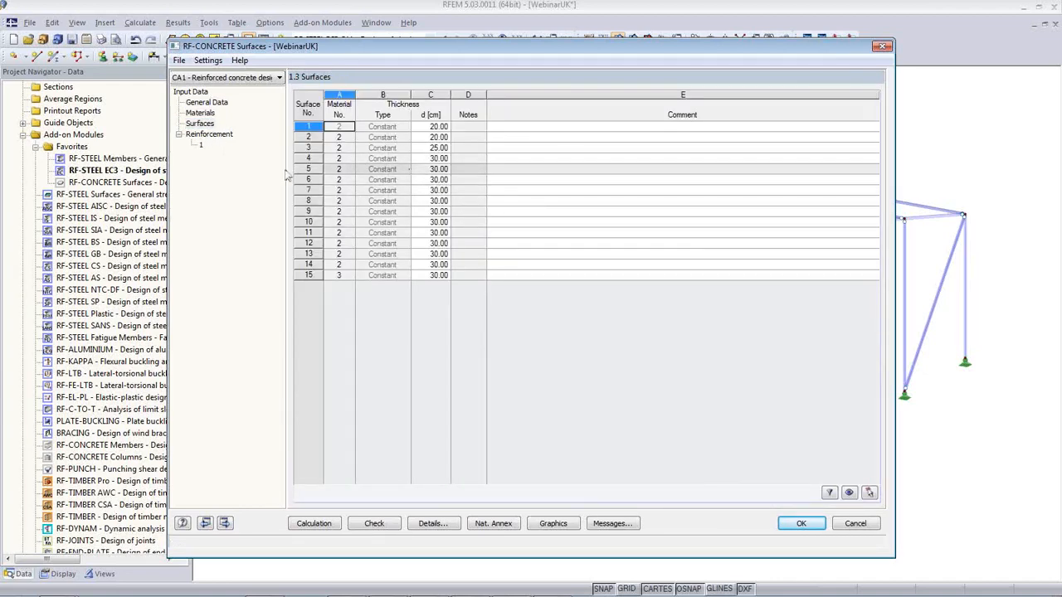
{"action": "left_click", "coordinate": [202, 146]}
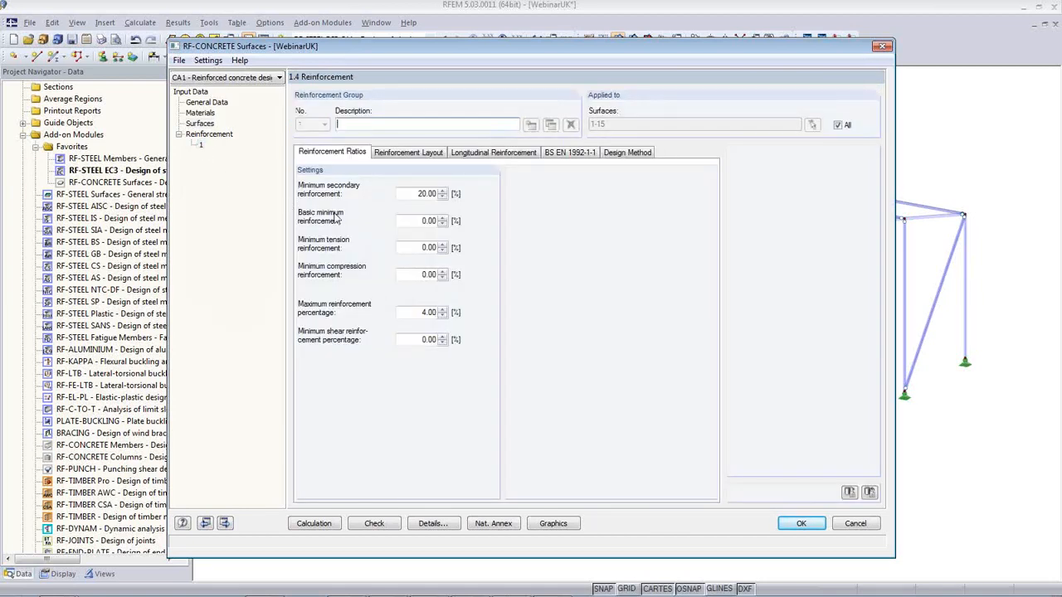
{"action": "left_click", "coordinate": [838, 124]}
{"action": "key", "text": "Delete"}
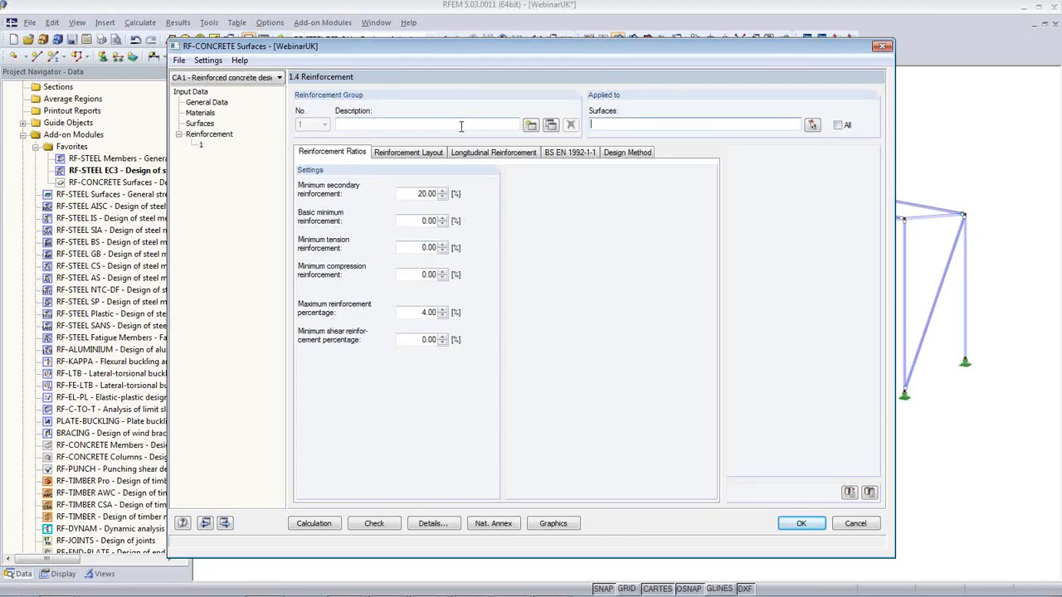
{"action": "left_click", "coordinate": [811, 125]}
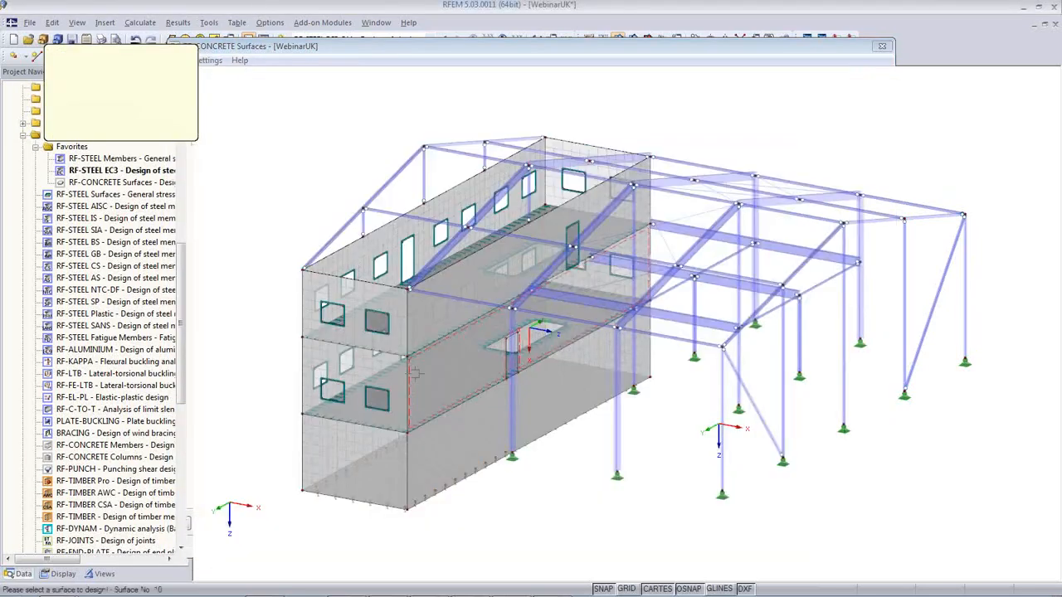
{"action": "left_click", "coordinate": [487, 368]}
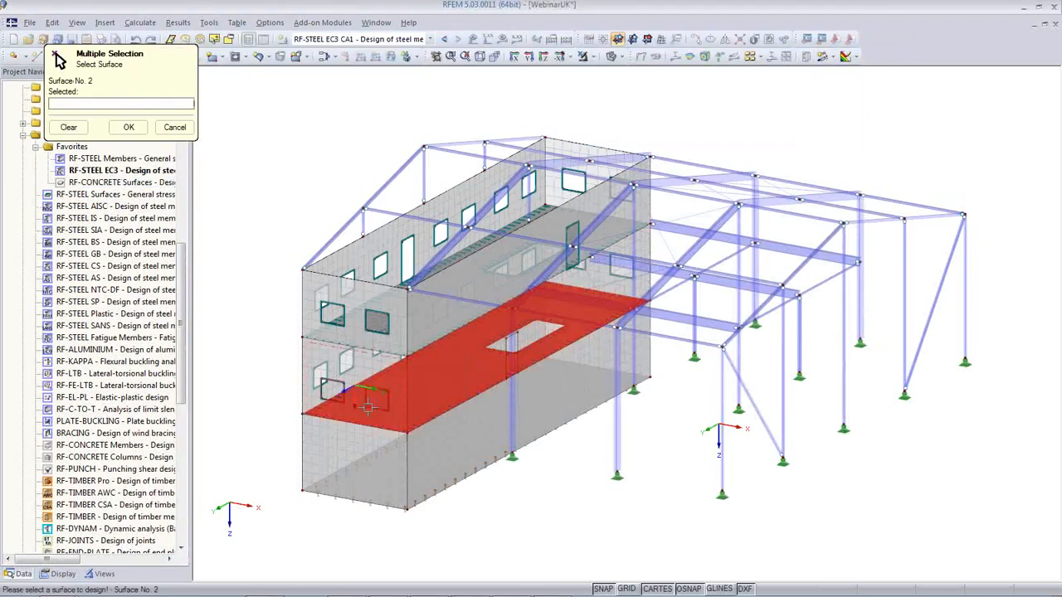
{"action": "left_click", "coordinate": [129, 128]}
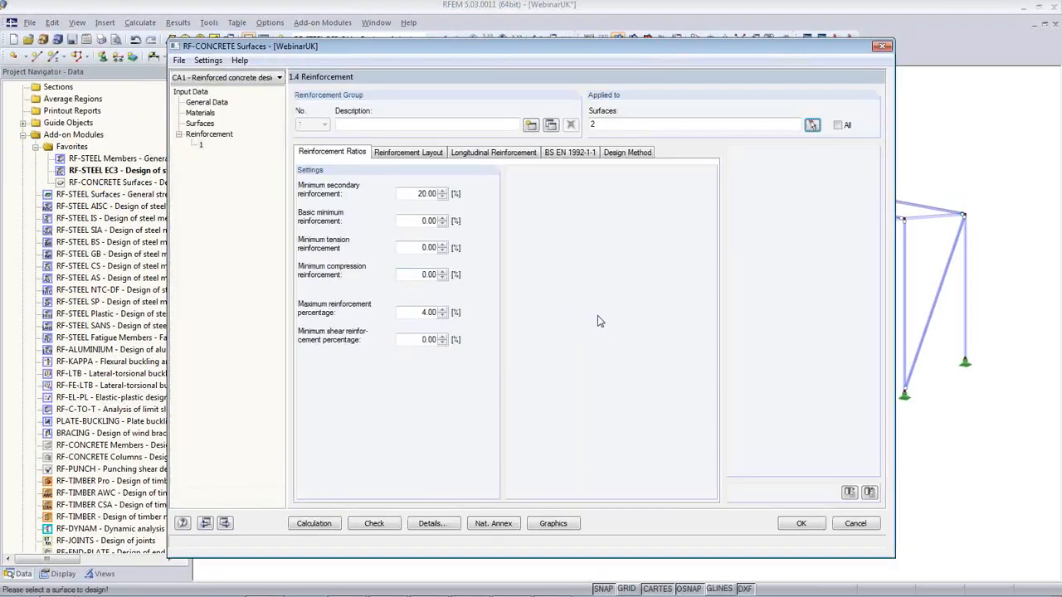
- Define the basic longitudinal reinforcement as 10 mm bars at 200 mm spacing, top and bottom, in both directions
{"action": "left_click", "coordinate": [395, 154]}
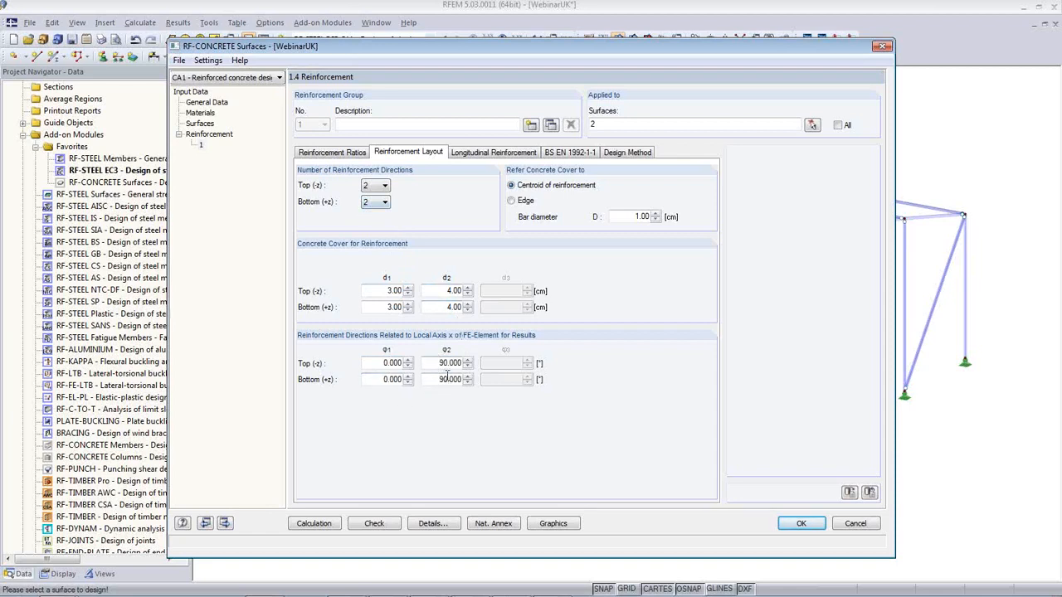
{"action": "left_click", "coordinate": [483, 154]}
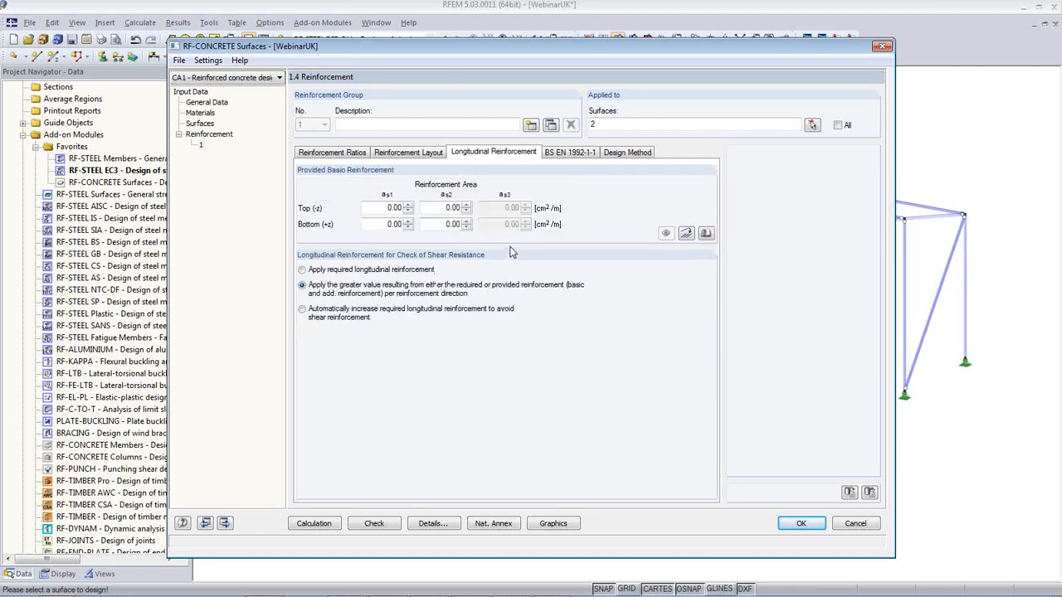
{"action": "left_click", "coordinate": [686, 233]}
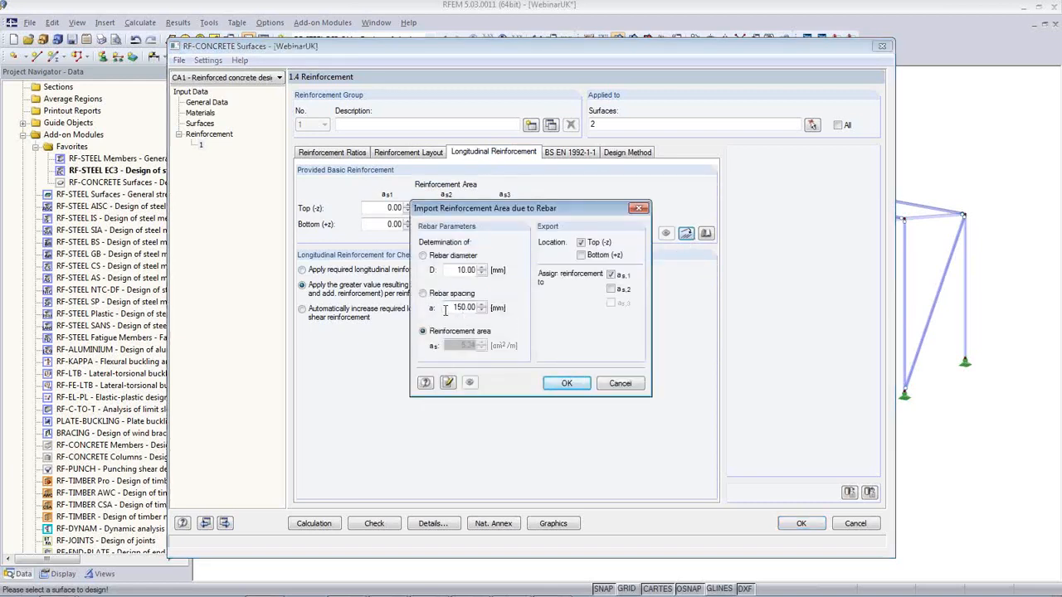
{"action": "left_click_drag", "start_coordinate": [445, 310], "coordinate": [500, 320]}
{"action": "type", "text": "200"}
{"action": "left_click", "coordinate": [465, 273]}
{"action": "left_click", "coordinate": [581, 255]}
{"action": "left_click", "coordinate": [611, 288]}
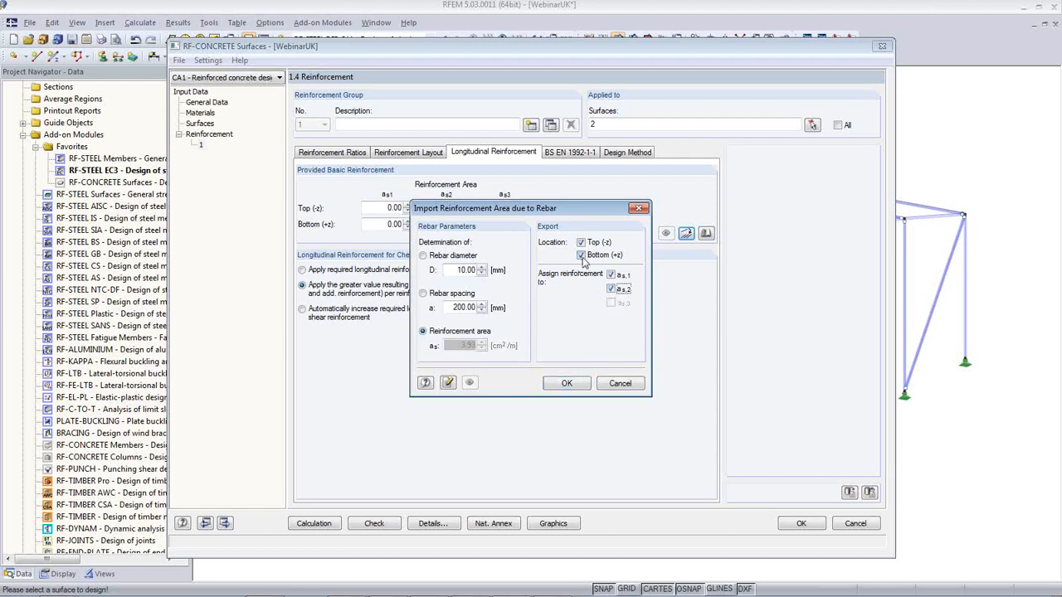
{"action": "left_click", "coordinate": [567, 384]}
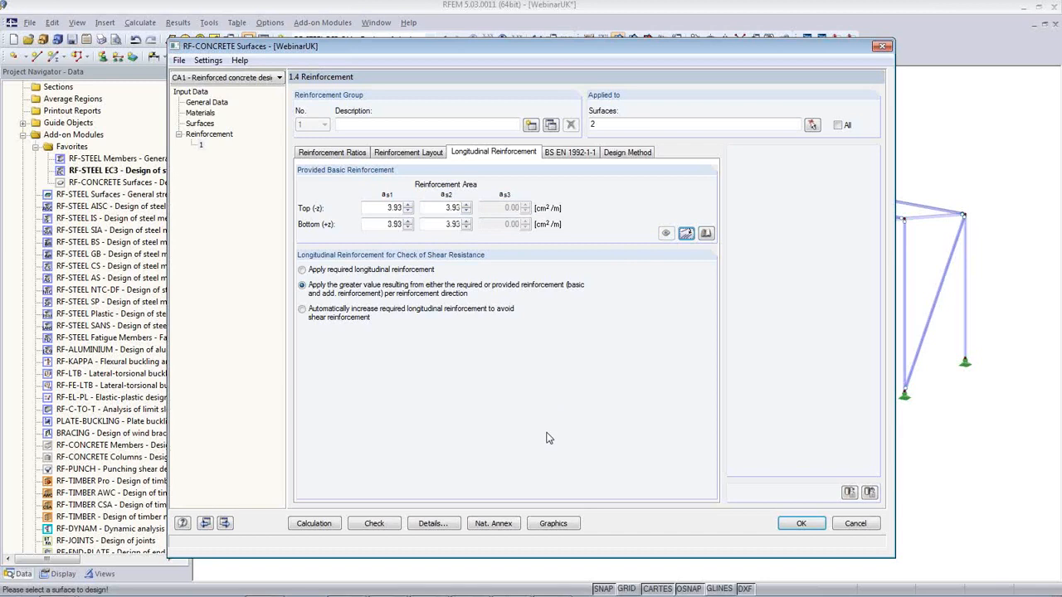
- Run the concrete surface design and filter the non-designable points out of the total required reinforcement table
{"action": "left_click", "coordinate": [315, 528]}
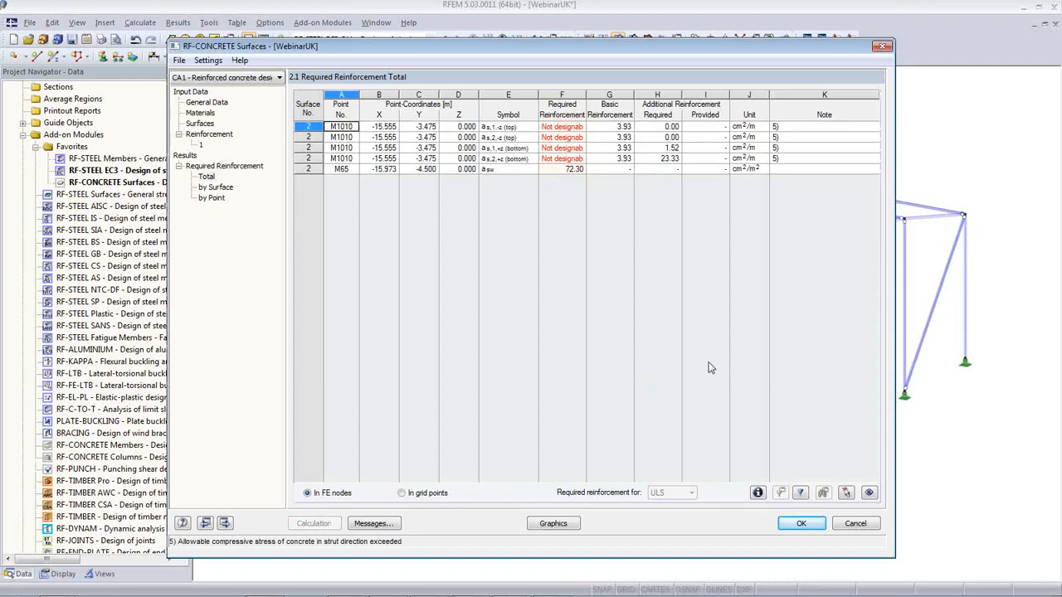
{"action": "left_click", "coordinate": [801, 493]}
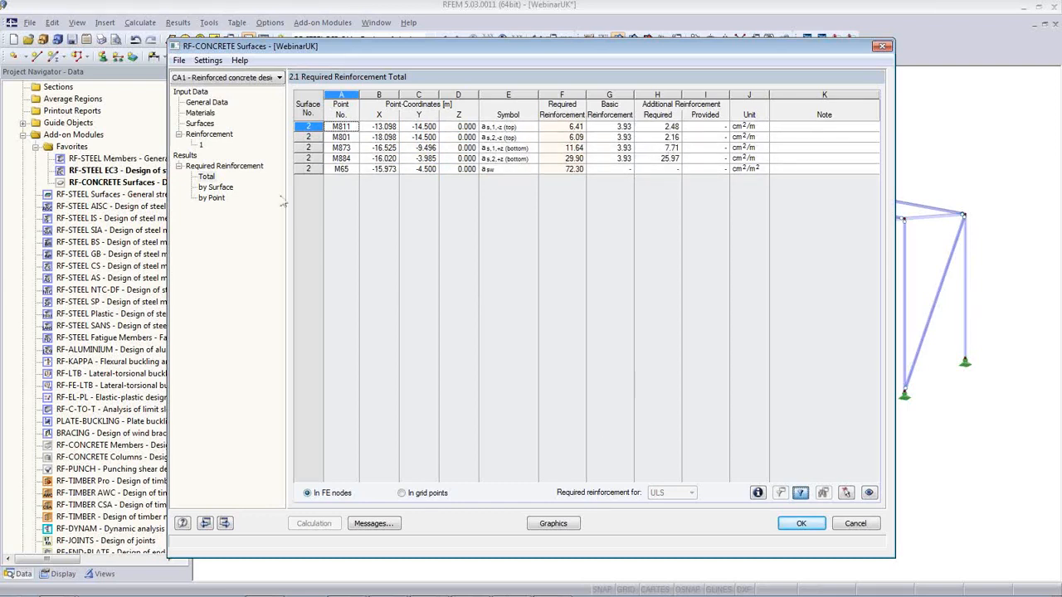
- Set the thickness of surfaces 1 and 2, the two floor slabs, to 30 cm in the concrete design
{"action": "left_click", "coordinate": [204, 124]}
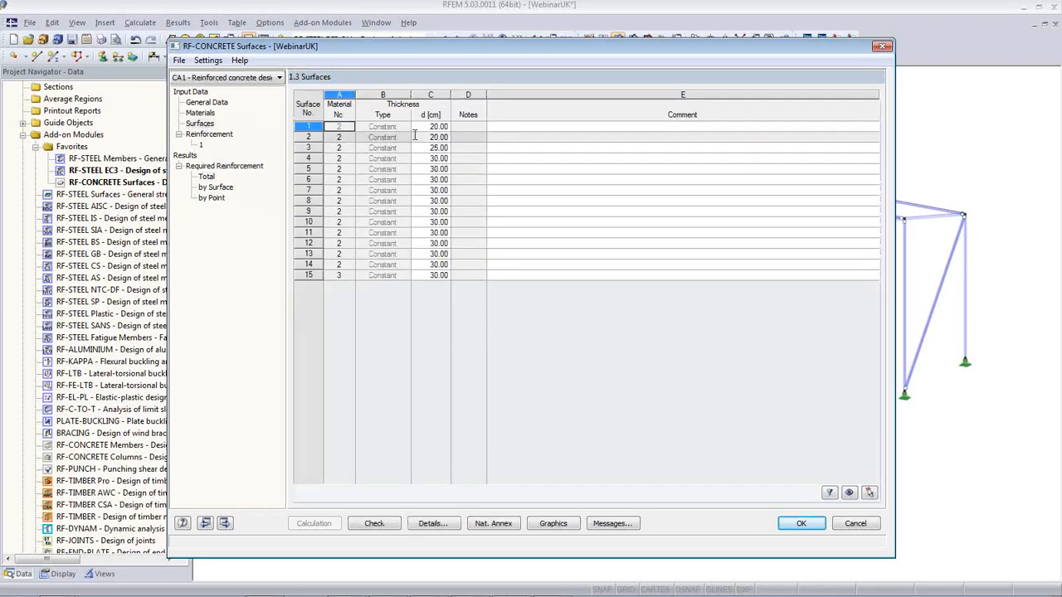
{"action": "left_click_drag", "start_coordinate": [445, 53], "coordinate": [581, 386]}
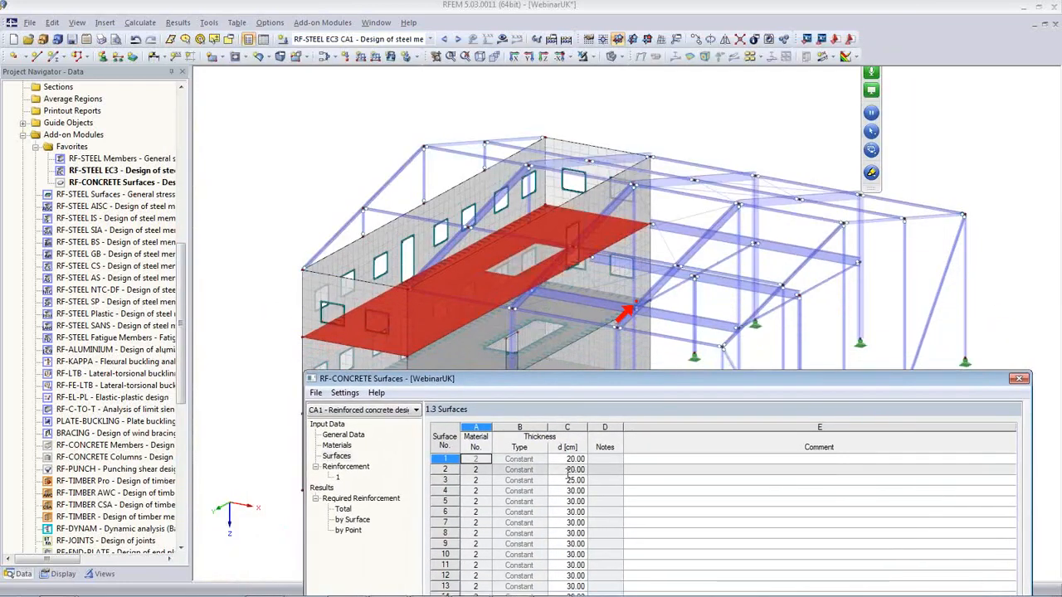
{"action": "left_click", "coordinate": [568, 470]}
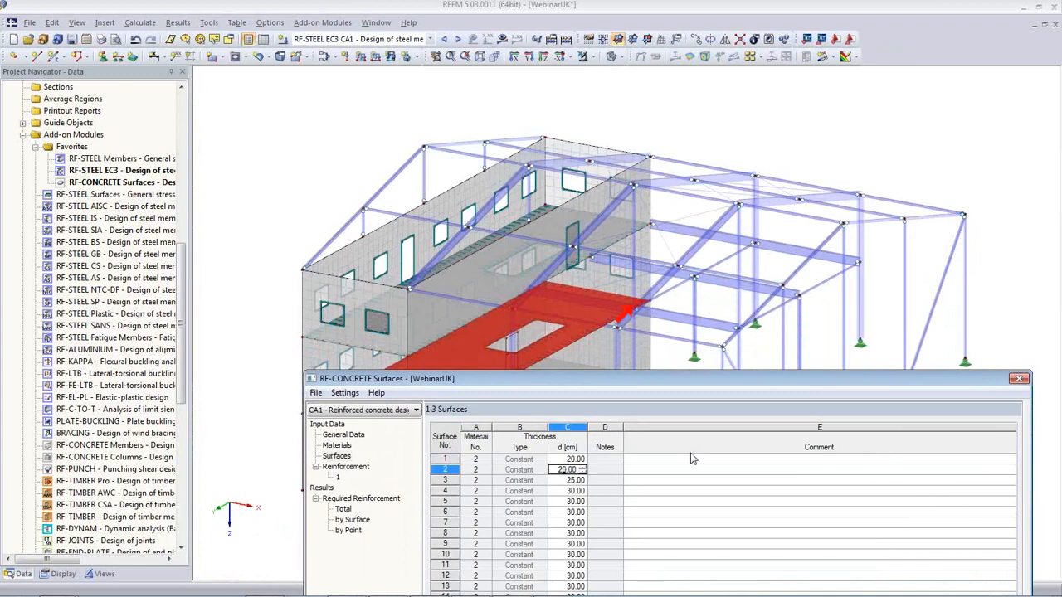
{"action": "key", "text": "Up"}
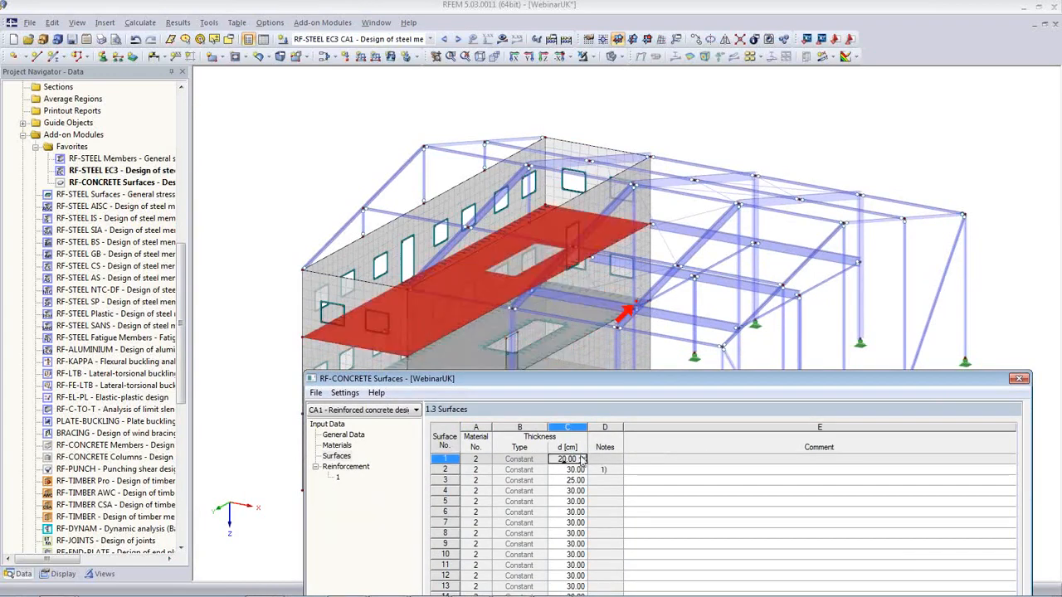
{"action": "type", "text": "3"}
{"action": "key", "text": "Down"}
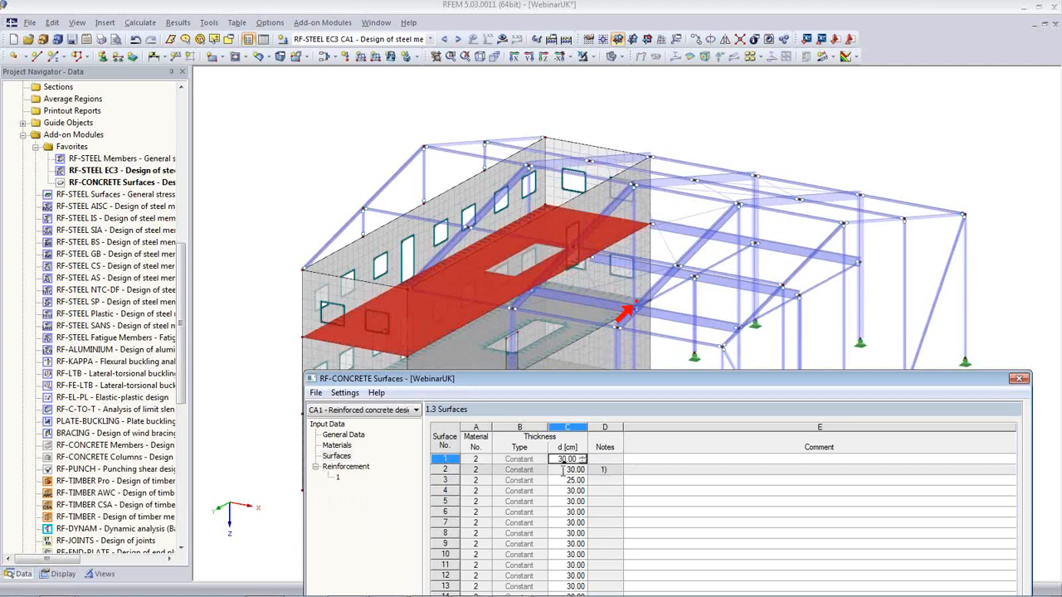
- Recalculate the concrete design with the thicker slabs and review the total required reinforcement
{"action": "left_click_drag", "start_coordinate": [551, 375], "coordinate": [469, 93]}
{"action": "left_click", "coordinate": [380, 577]}
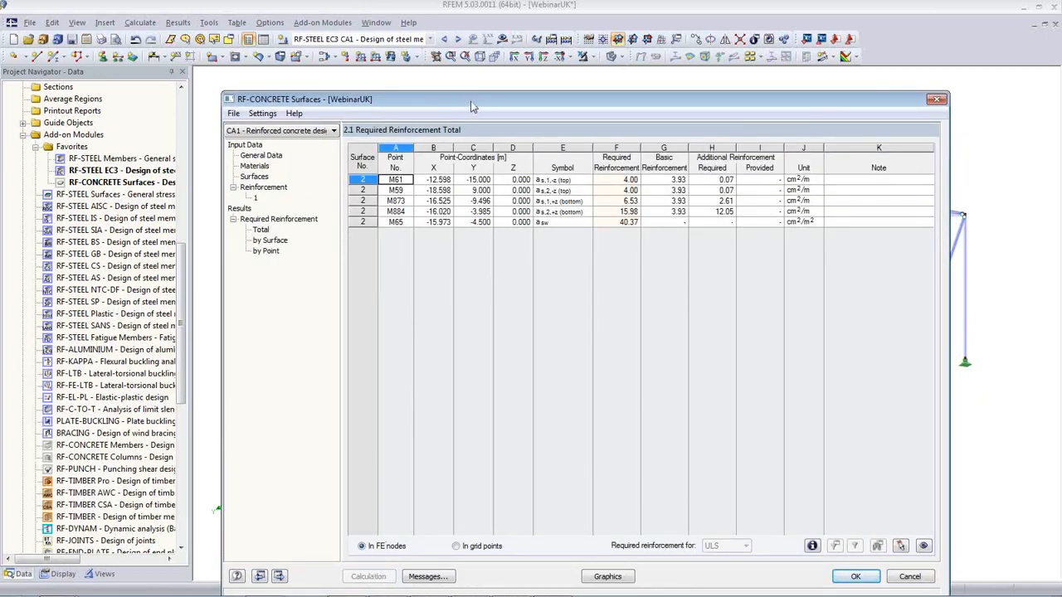
{"action": "mouse_move", "coordinate": [471, 105]}
{"action": "left_mouse_down"}
{"action": "mouse_move", "coordinate": [431, 69]}
{"action": "mouse_move", "coordinate": [465, 99]}
{"action": "left_mouse_up"}
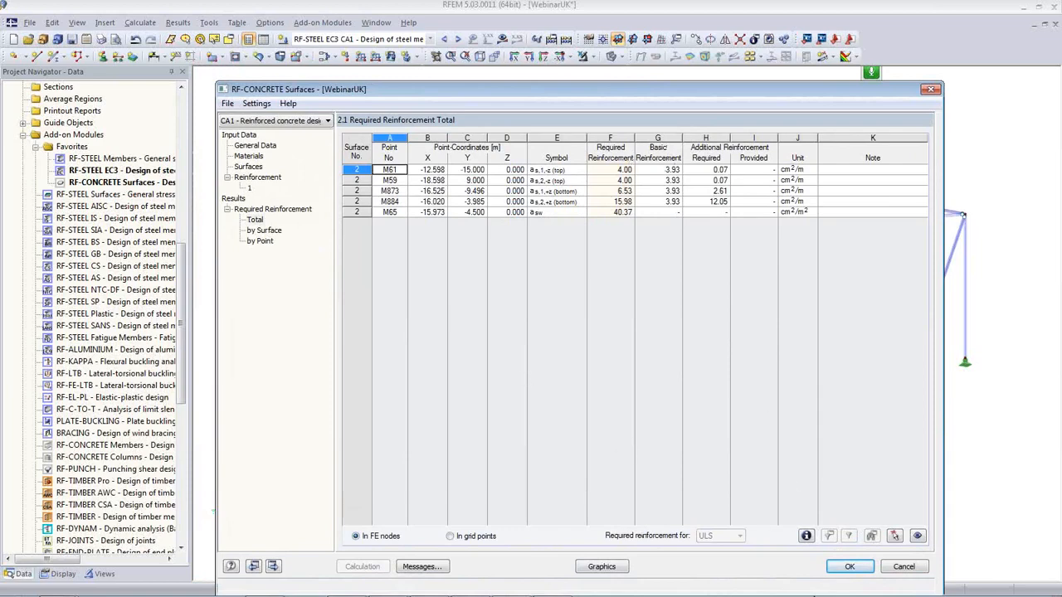
- Accept the concrete design and display the RF-CONCRETE Surfaces CA1 results on the model
{"action": "left_click", "coordinate": [849, 567]}
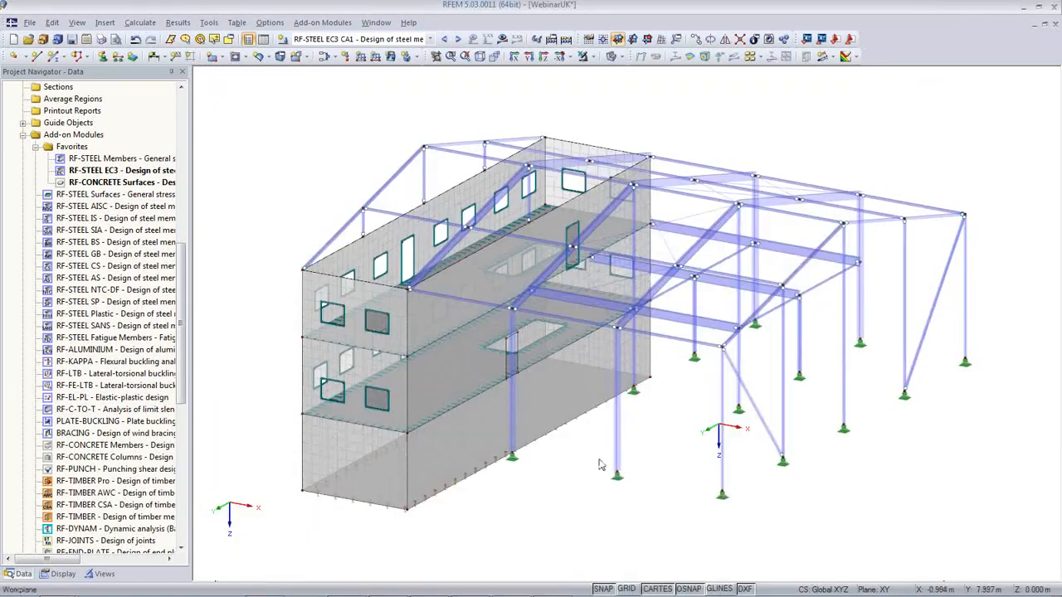
{"action": "left_click", "coordinate": [430, 39]}
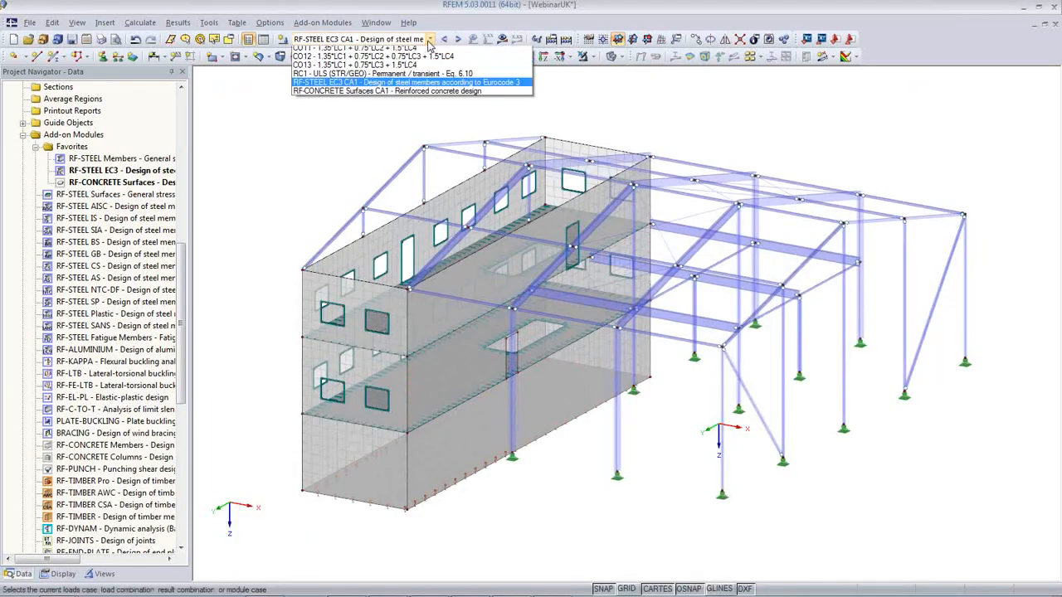
{"action": "left_click", "coordinate": [401, 217]}
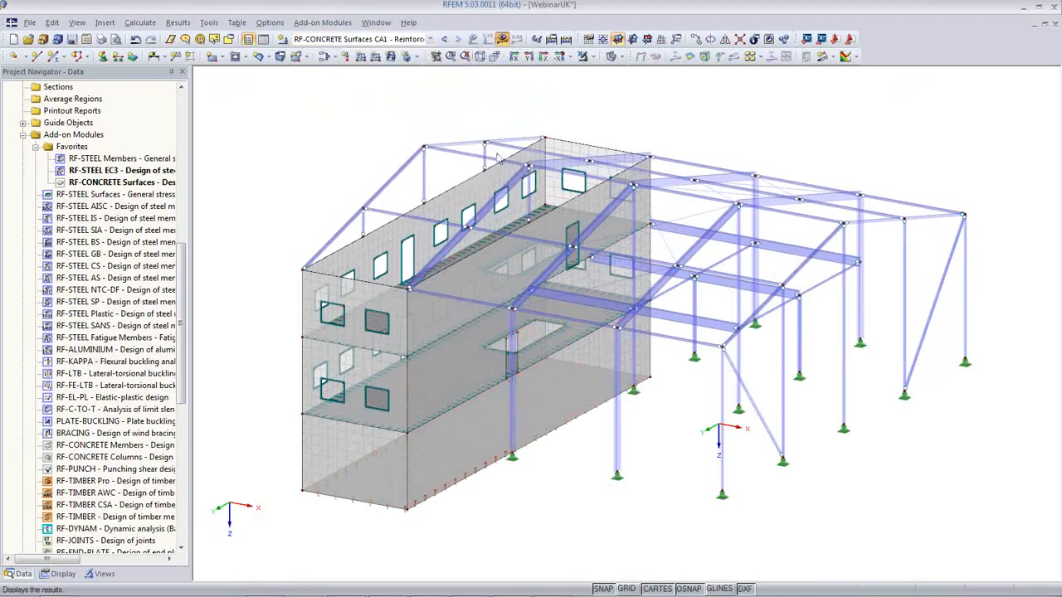
- Isolate the lower floor slab with a visibility window from a front view and show it isometrically
{"action": "middle_click_drag", "start_coordinate": [493, 503], "coordinate": [665, 398], "text": "ctrl"}
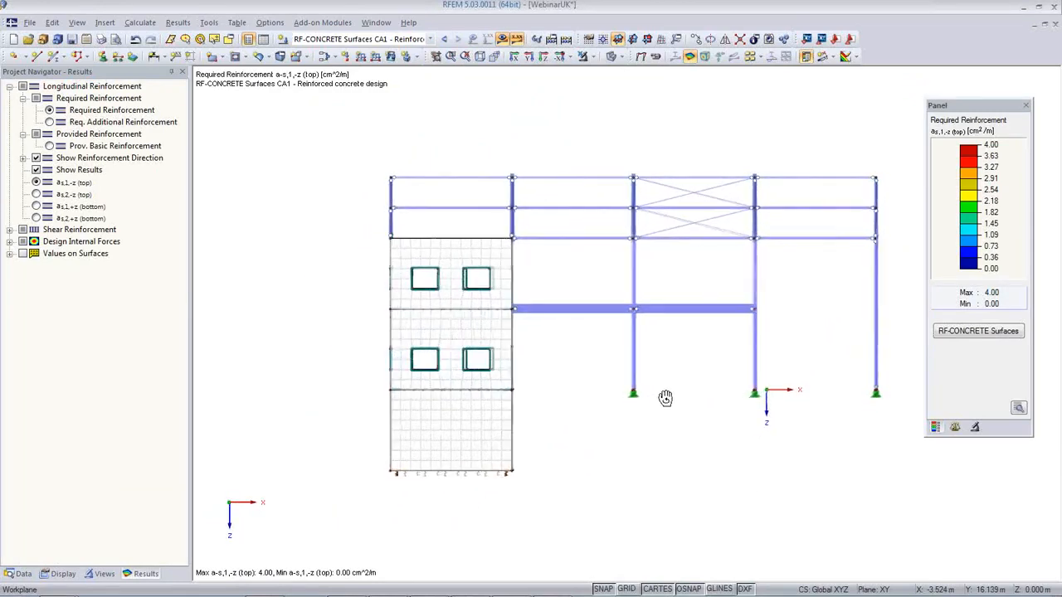
{"action": "left_click", "coordinate": [593, 57]}
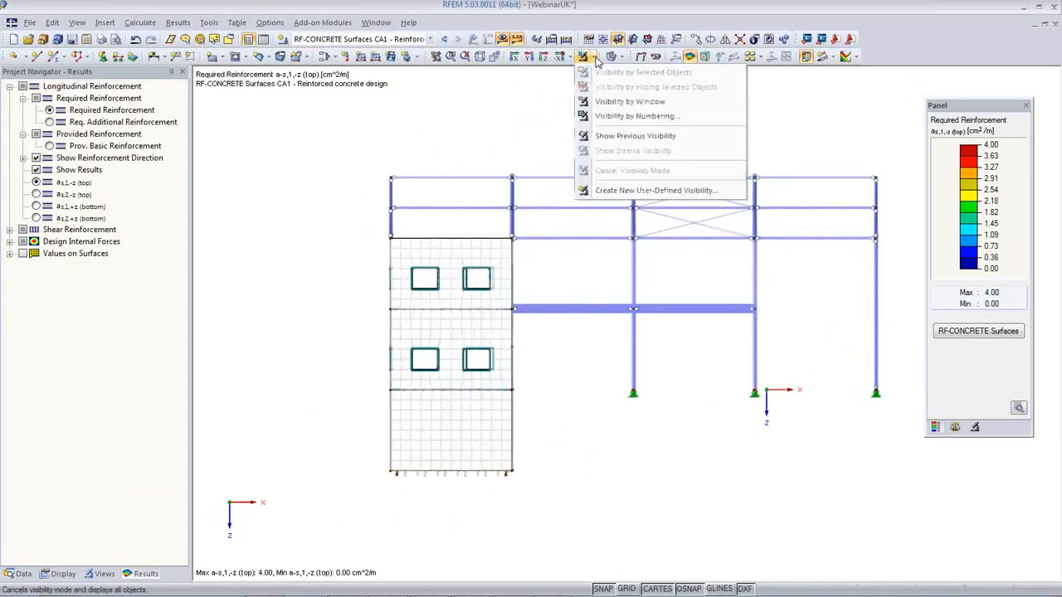
{"action": "left_click", "coordinate": [613, 101]}
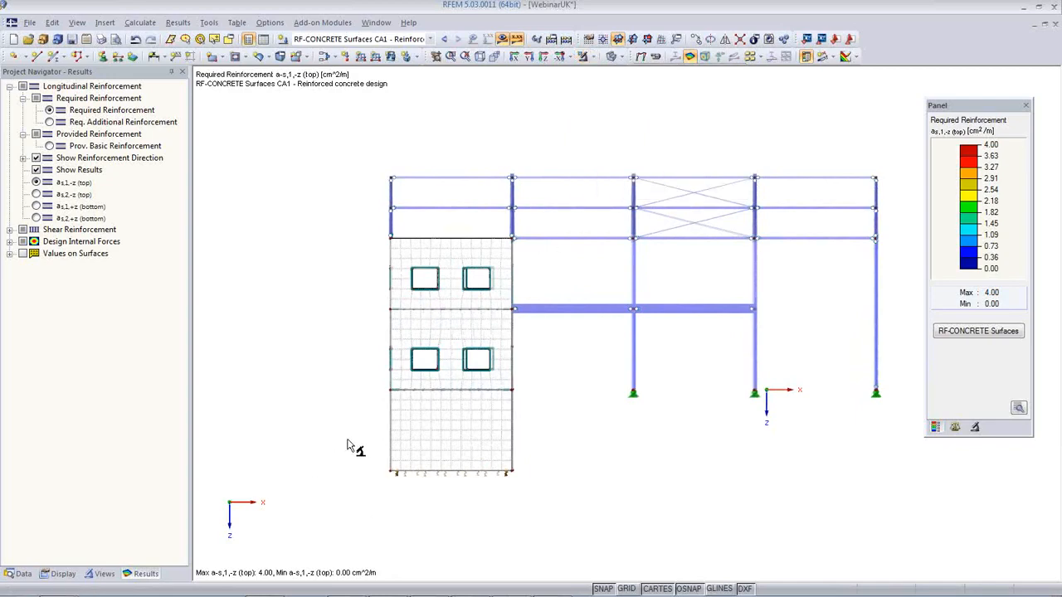
{"action": "left_click_drag", "start_coordinate": [381, 390], "coordinate": [539, 405]}
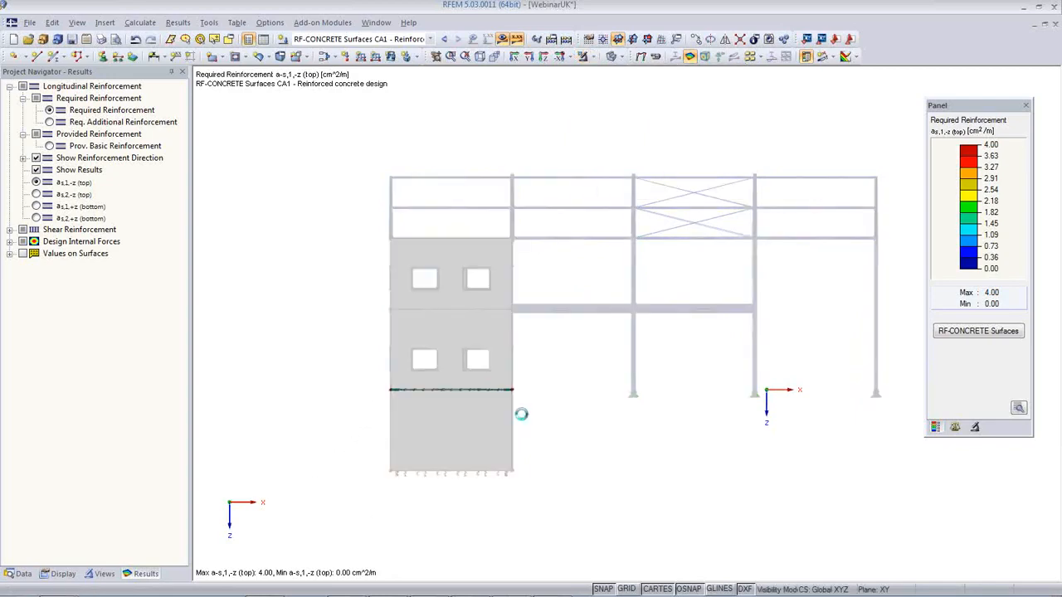
{"action": "left_click", "coordinate": [479, 55]}
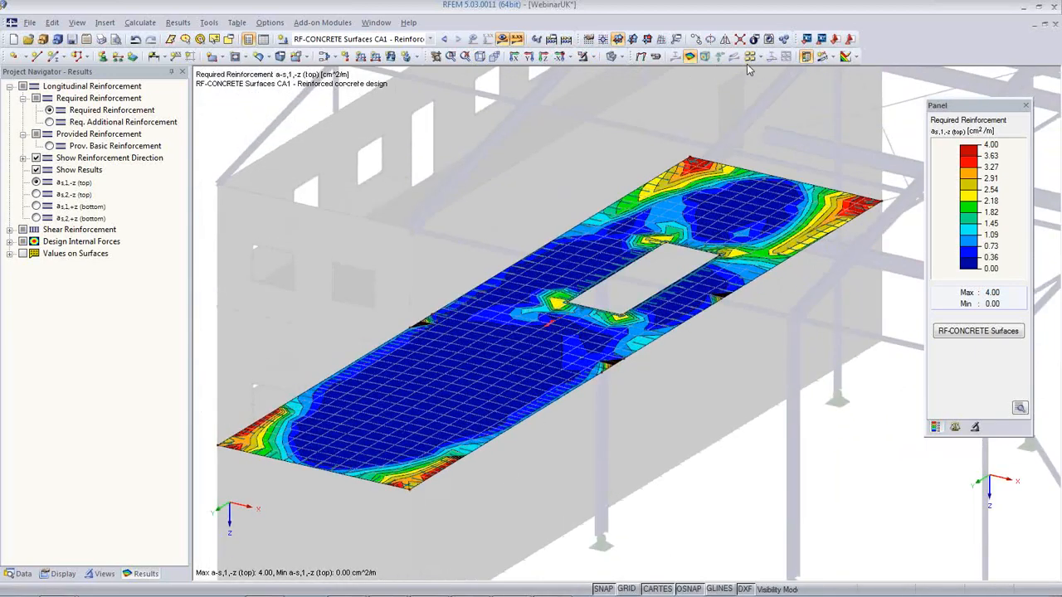
- Show result values on the slab and examine the additional reinforcement at top and bottom, ending on the required bottom reinforcement a-s,2,+z
{"action": "left_click", "coordinate": [749, 56]}
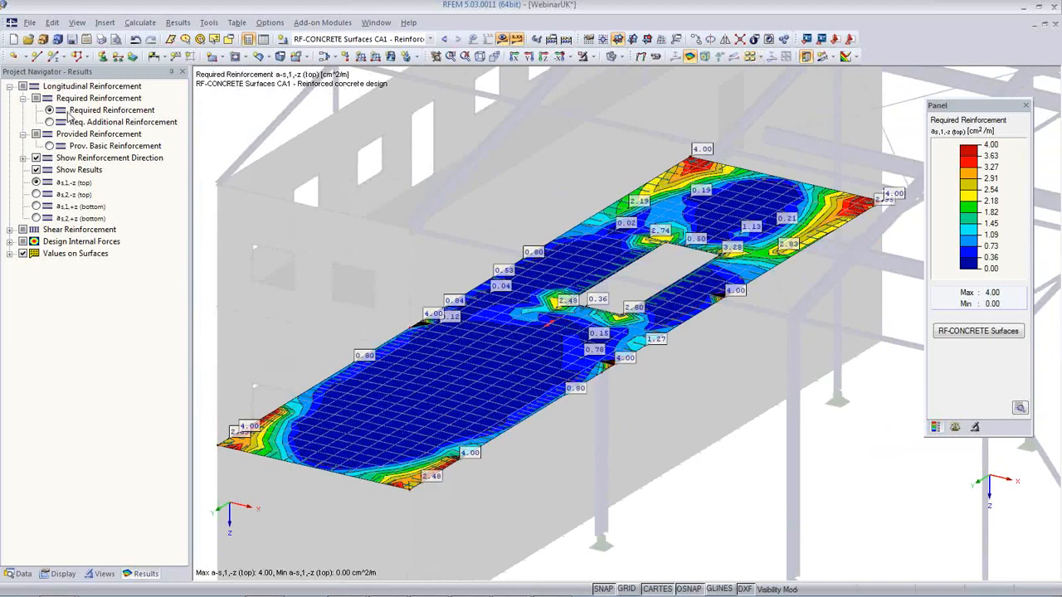
{"action": "left_click", "coordinate": [50, 122]}
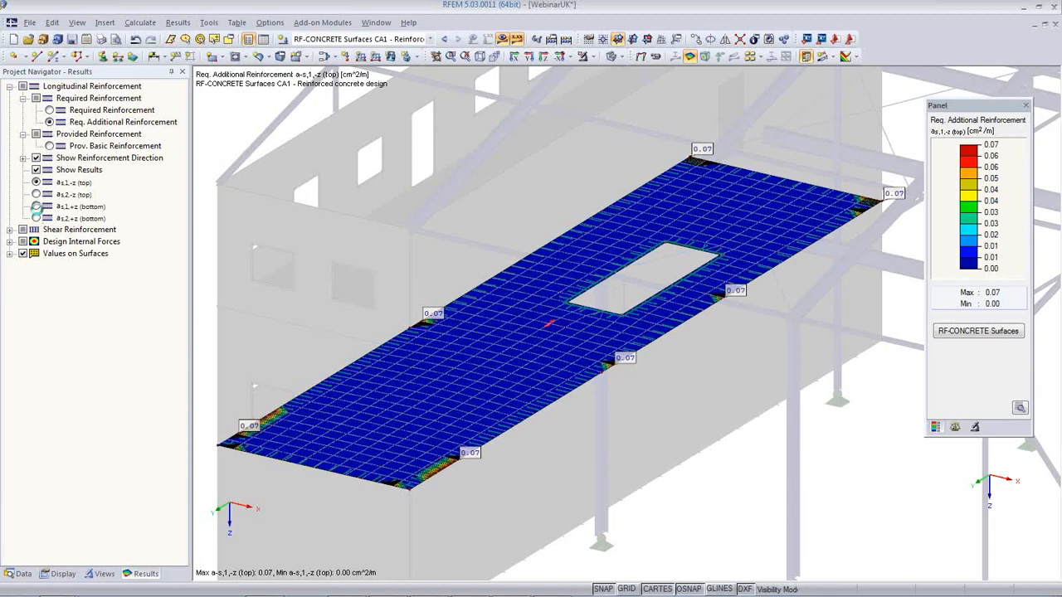
{"action": "left_click", "coordinate": [36, 206]}
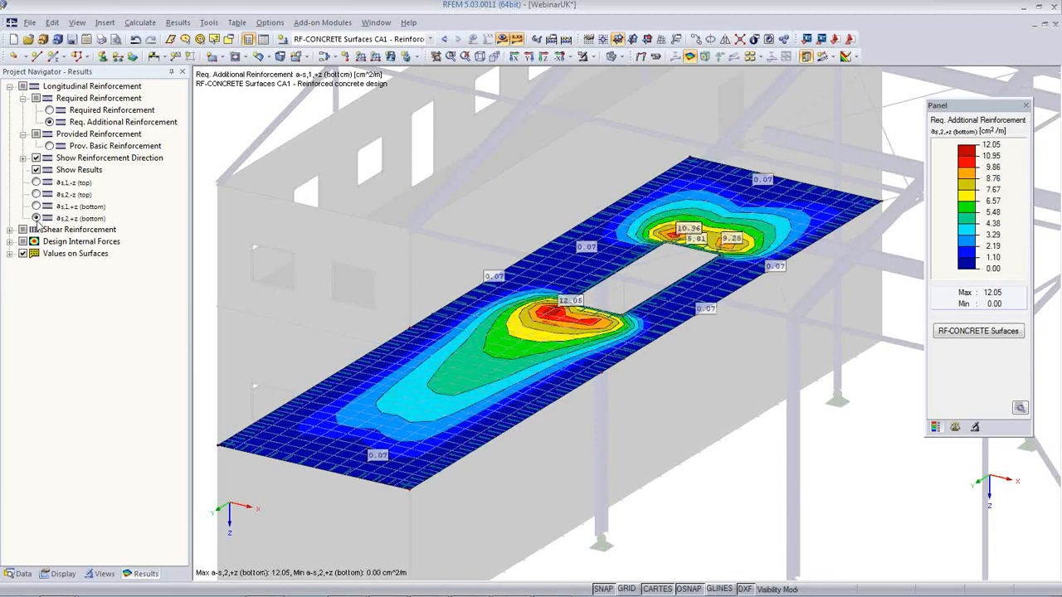
{"action": "left_click", "coordinate": [50, 109]}
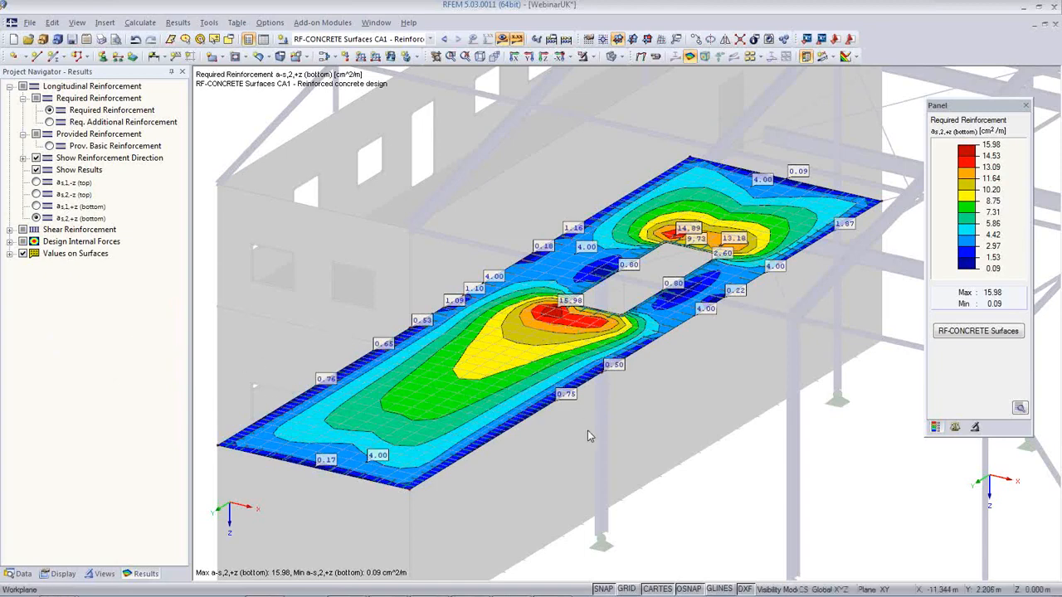
{"action": "middle_click_drag", "start_coordinate": [708, 509], "coordinate": [588, 226], "text": "ctrl"}
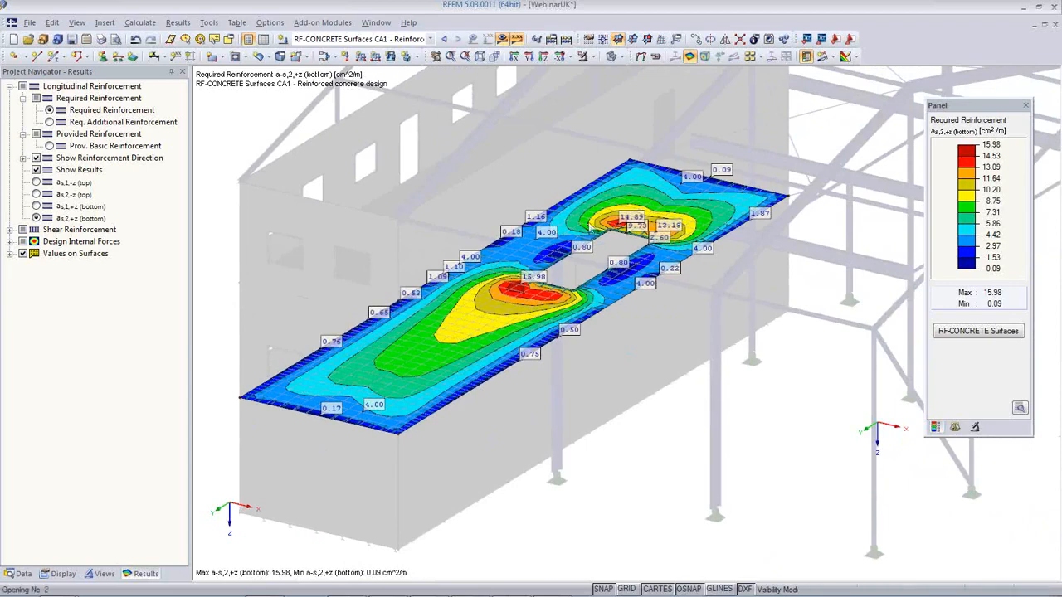
- Turn off the result display and cancel the visibility mode to show the complete structure in the view
{"action": "left_click", "coordinate": [502, 39]}
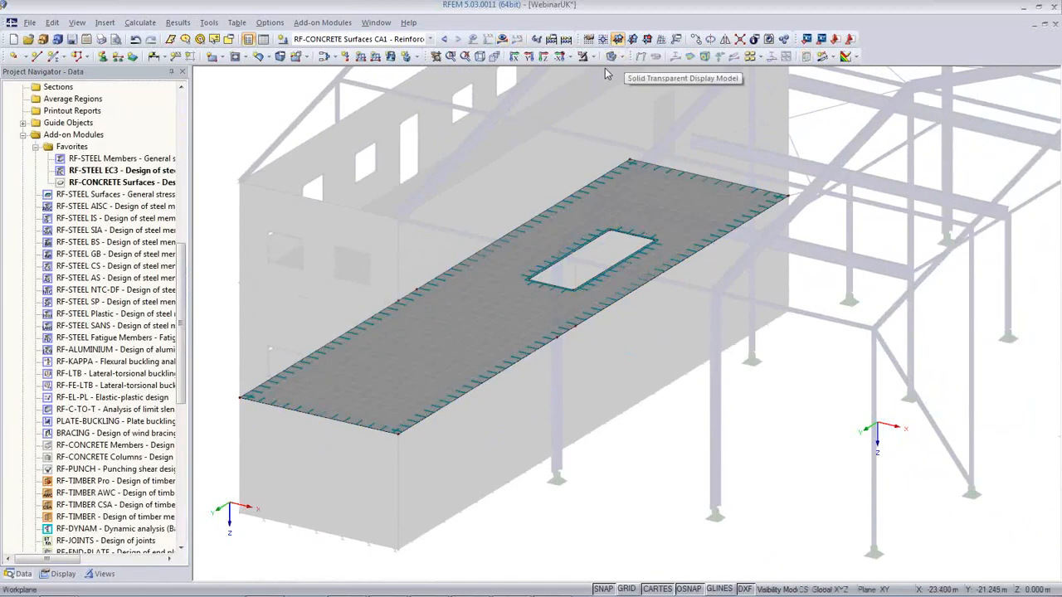
{"action": "left_click", "coordinate": [596, 59]}
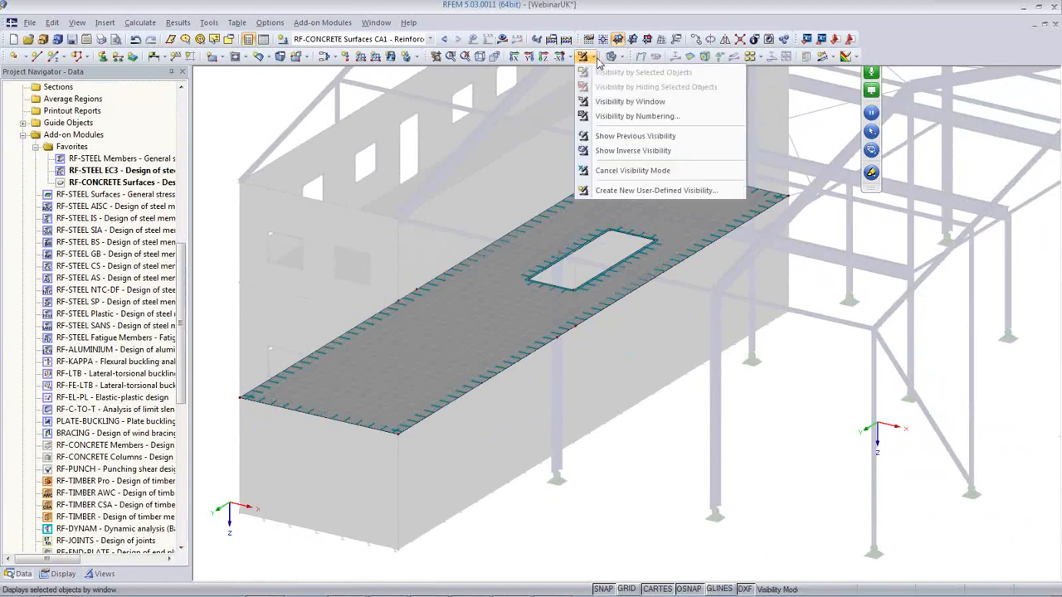
{"action": "left_click", "coordinate": [632, 170]}
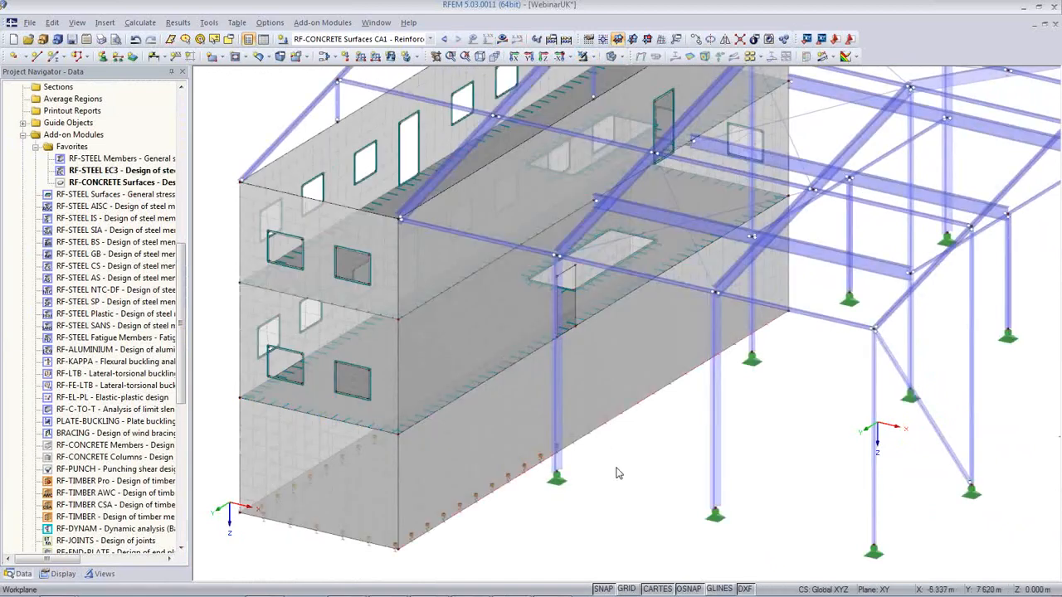
{"action": "scroll", "coordinate": [615, 470], "scroll_direction": "down", "scroll_amount": 5}
{"action": "middle_click_drag", "start_coordinate": [581, 455], "coordinate": [513, 442]}
{"action": "scroll", "coordinate": [514, 440], "scroll_direction": "up", "scroll_amount": 4}
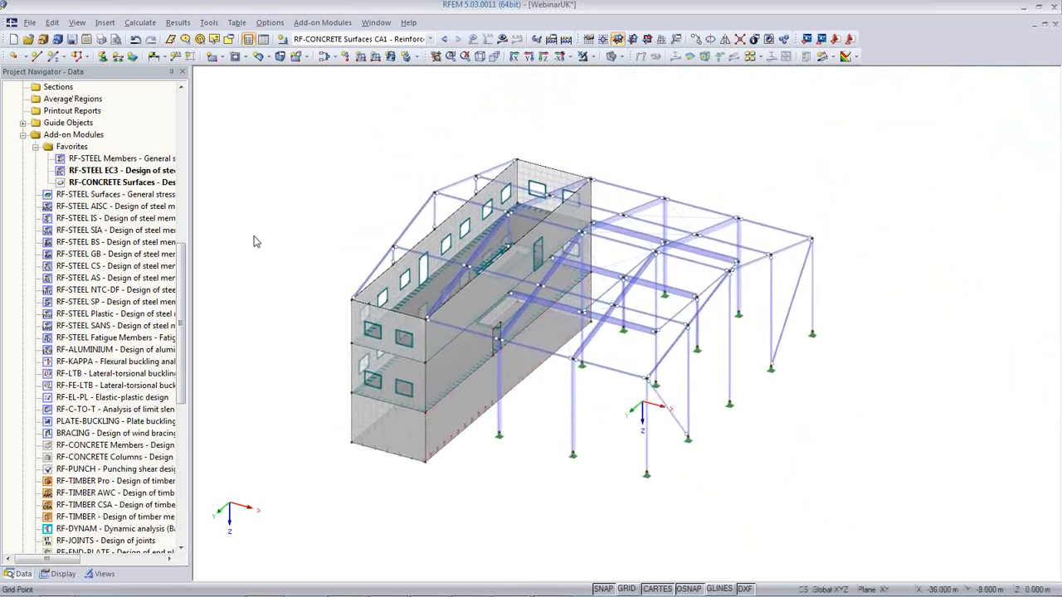
- Send the isometric model picture to printout report PR1 and start a new printout report template
{"action": "left_click", "coordinate": [100, 39]}
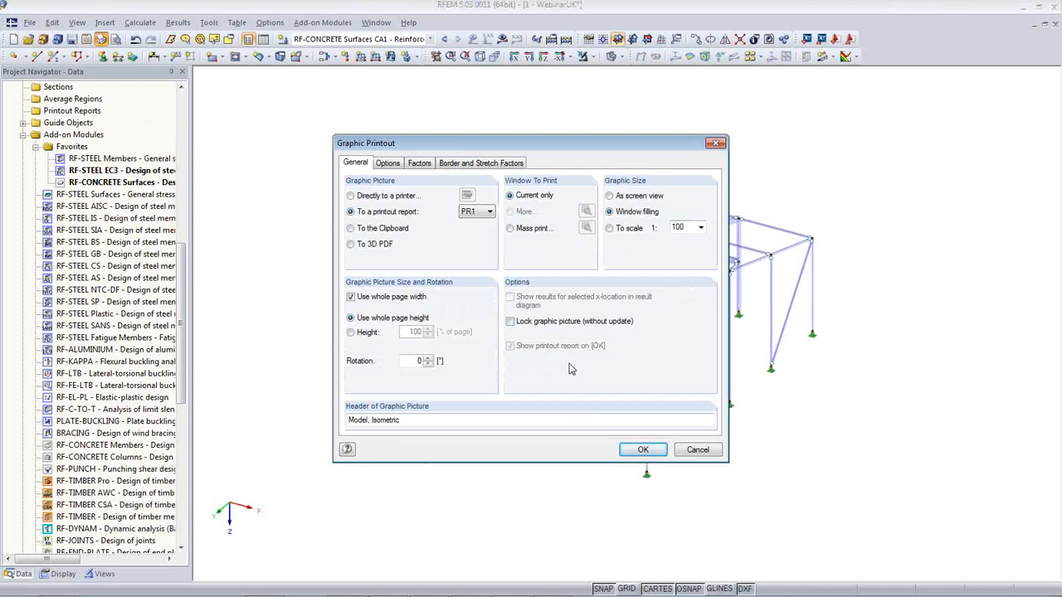
{"action": "left_click", "coordinate": [638, 450]}
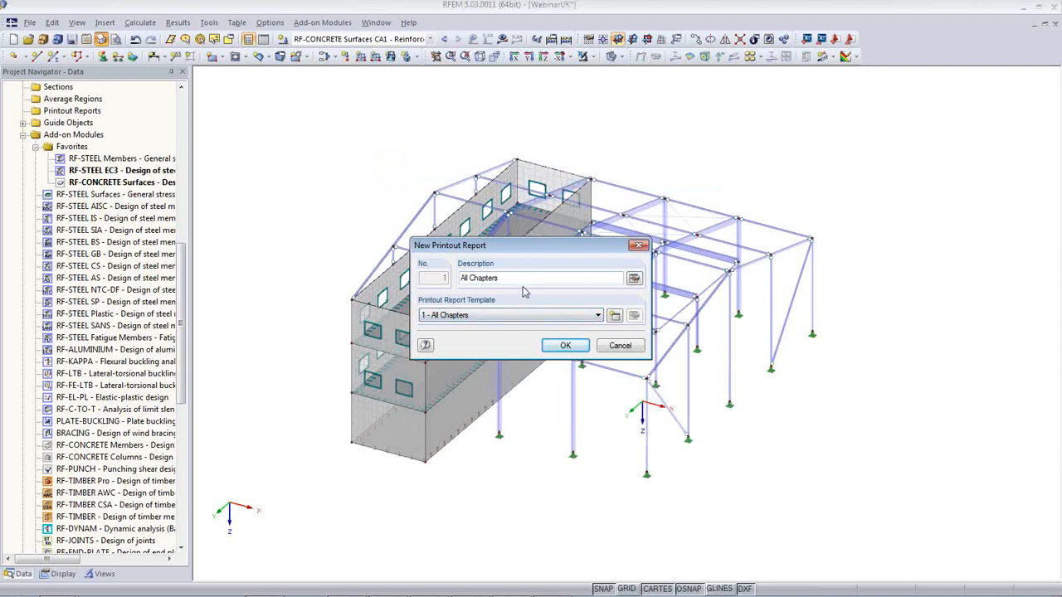
{"action": "left_click", "coordinate": [613, 317]}
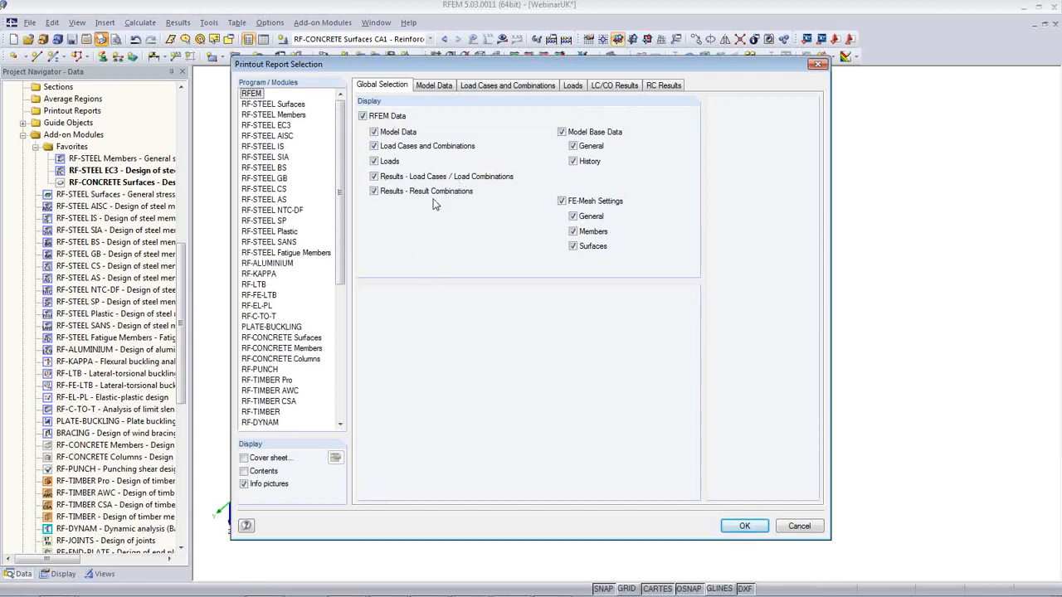
- Exclude the load case, load combination and result combination results from the RFEM report data and review its model and load tables
{"action": "left_click", "coordinate": [374, 177]}
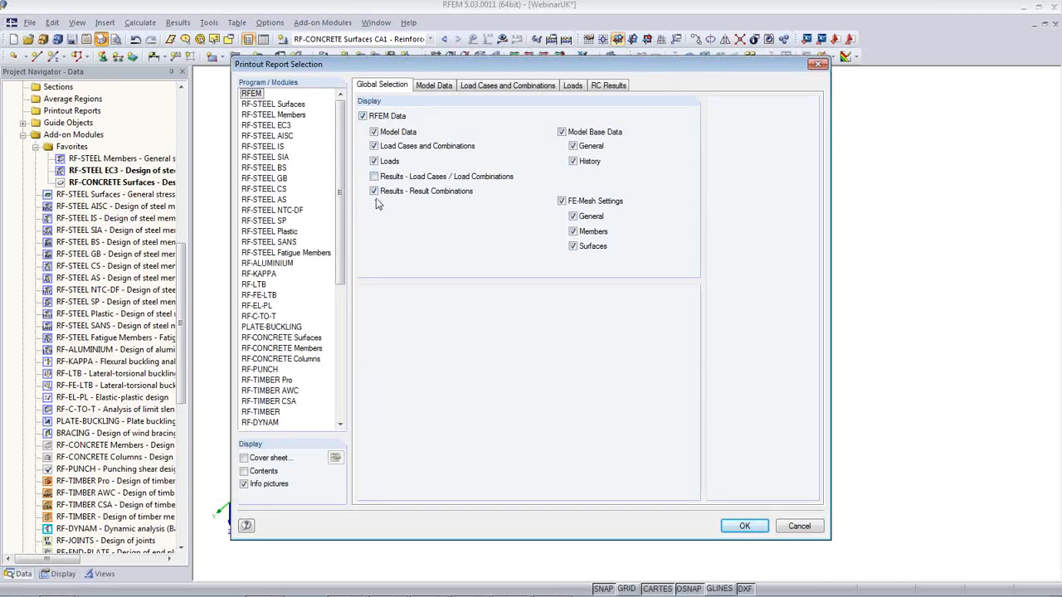
{"action": "left_click", "coordinate": [373, 192]}
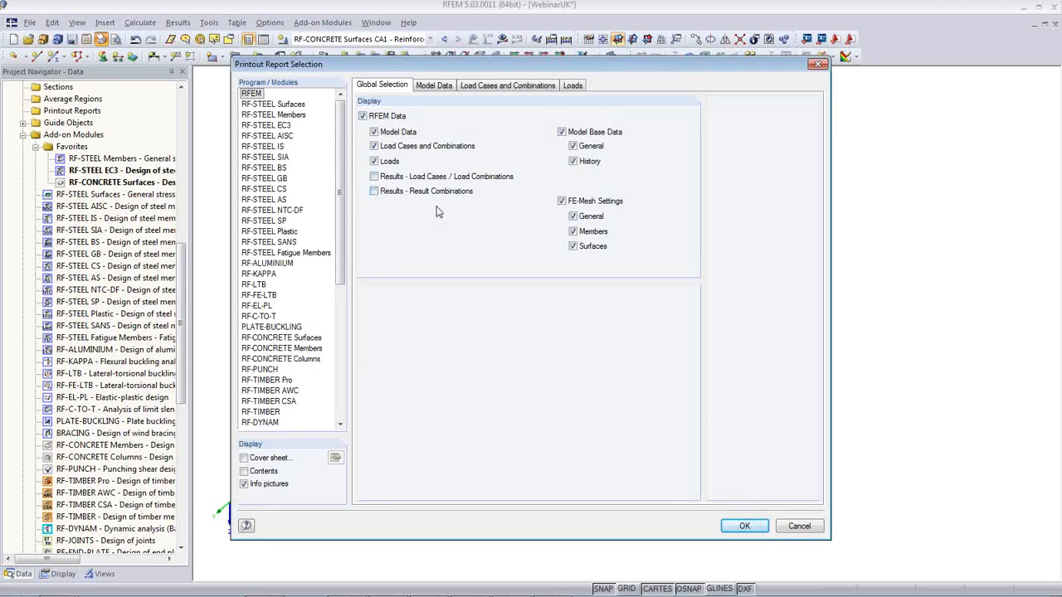
{"action": "left_click", "coordinate": [444, 90]}
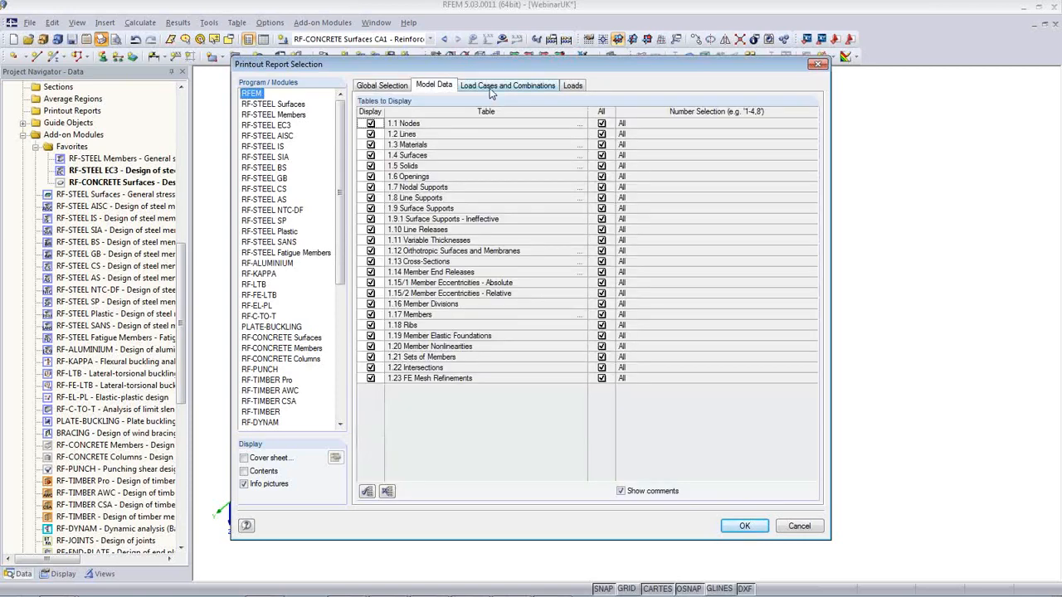
{"action": "left_click", "coordinate": [489, 91]}
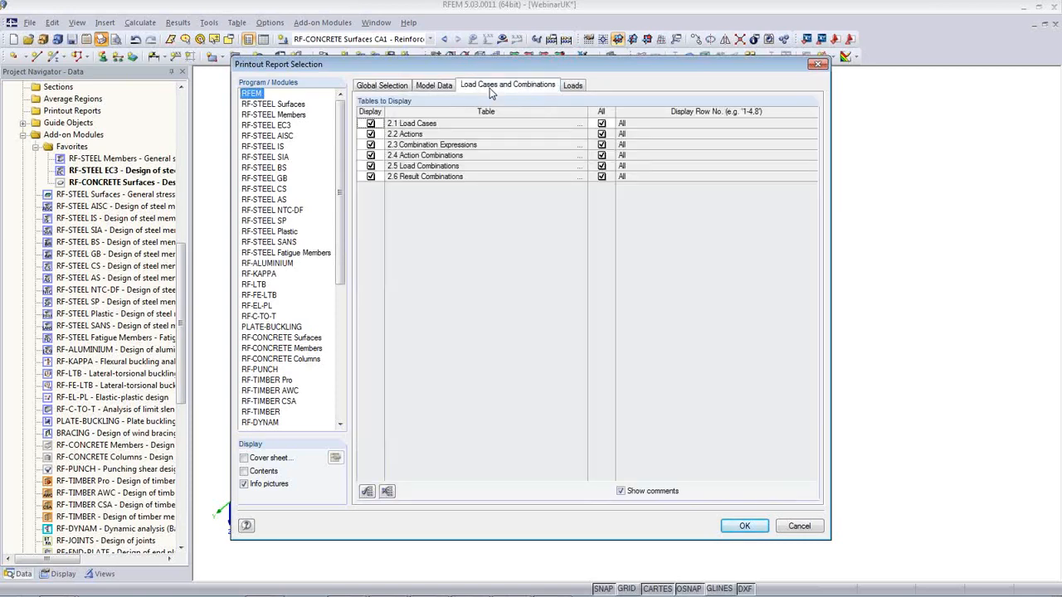
{"action": "left_click", "coordinate": [571, 87]}
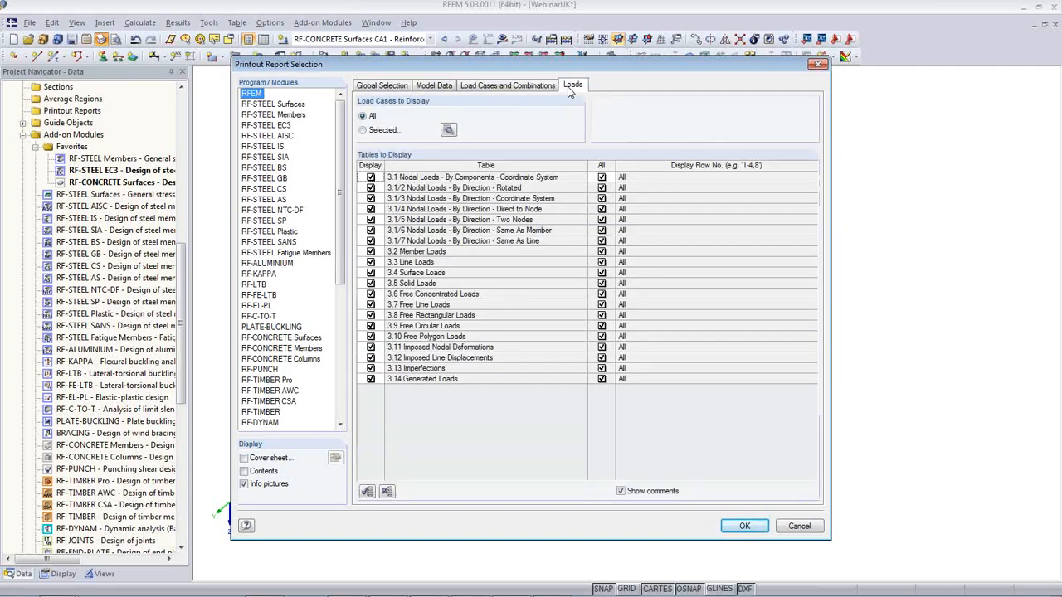
- Limit the RF-STEEL EC3 results in the report to 2.1 Design by Load Case and 3.1 Governing Internal Forces
{"action": "left_click", "coordinate": [277, 125]}
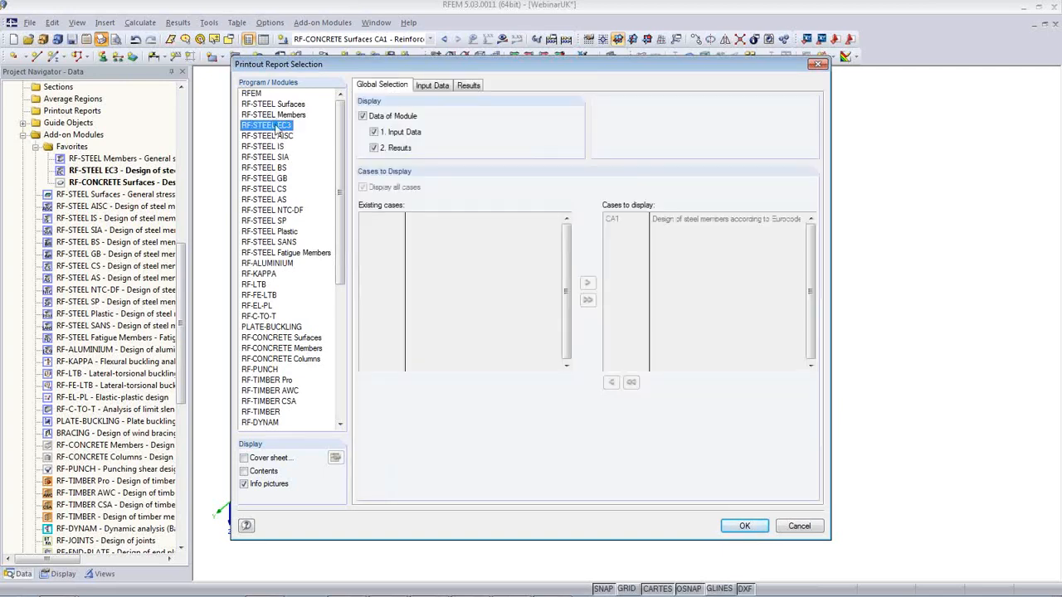
{"action": "left_click", "coordinate": [468, 86]}
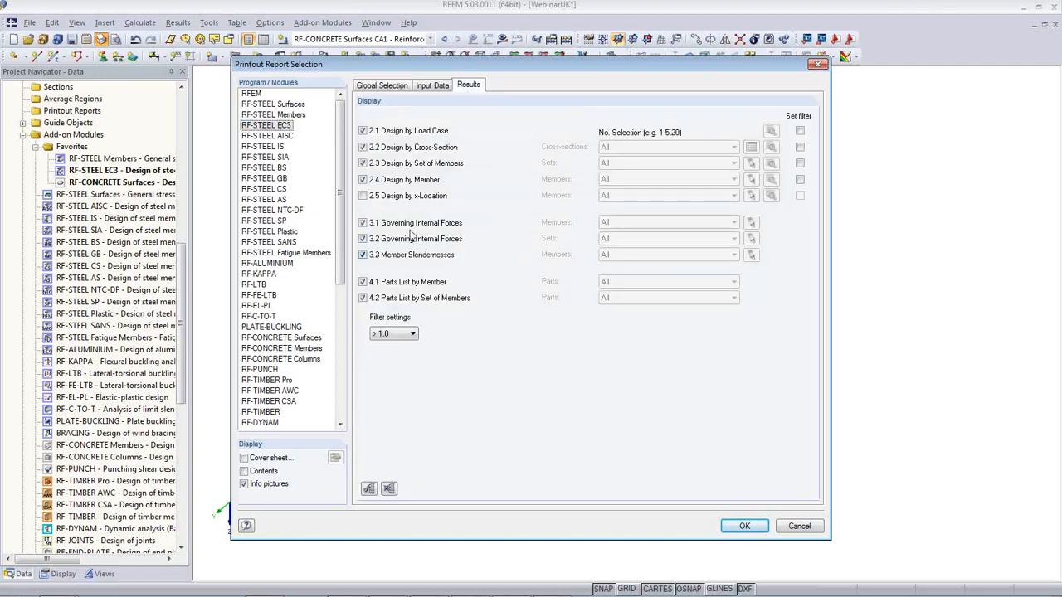
{"action": "left_click", "coordinate": [363, 147]}
{"action": "left_click", "coordinate": [363, 163]}
{"action": "left_click", "coordinate": [362, 179]}
{"action": "left_click", "coordinate": [362, 239]}
{"action": "left_click", "coordinate": [362, 255]}
{"action": "left_click", "coordinate": [366, 283]}
{"action": "left_click", "coordinate": [365, 298]}
- Exclude the error messages or notes from the RF-CONCRETE Surfaces reinforcement output in the report
{"action": "left_click", "coordinate": [318, 338]}
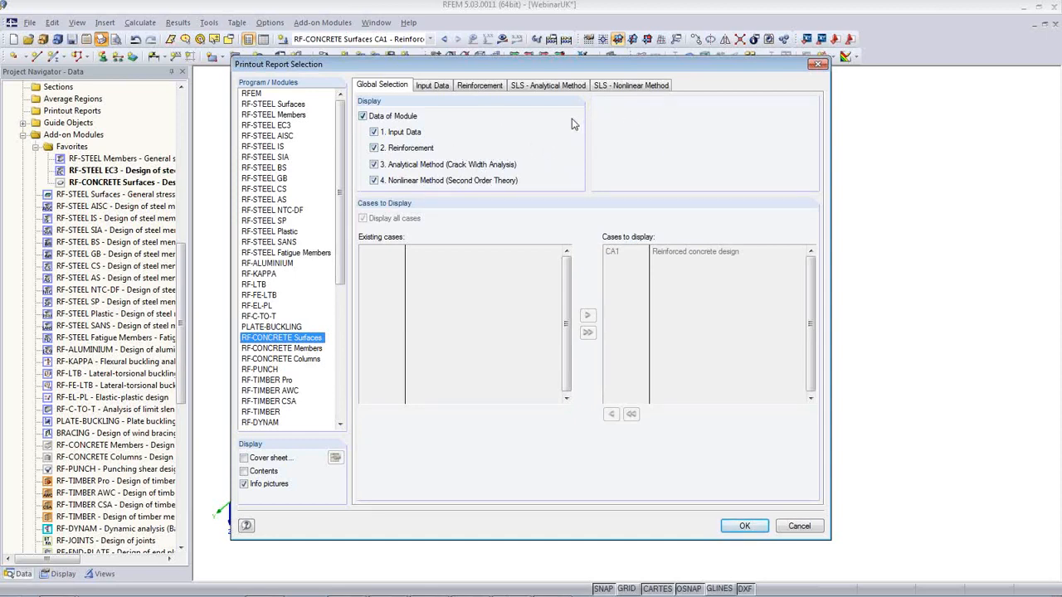
{"action": "left_click", "coordinate": [489, 87]}
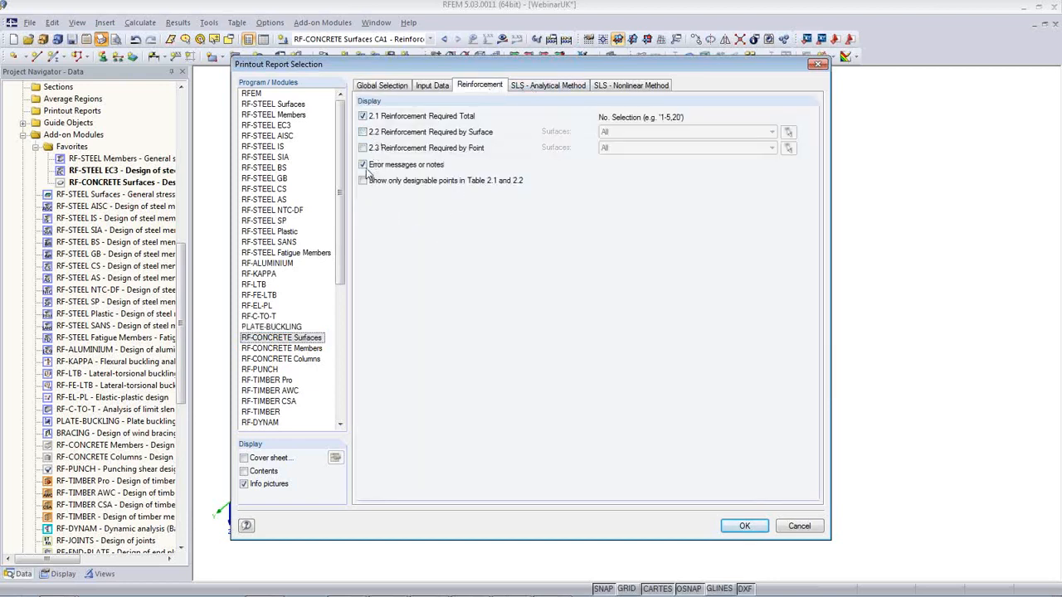
{"action": "left_click", "coordinate": [363, 166]}
{"action": "left_click", "coordinate": [381, 87]}
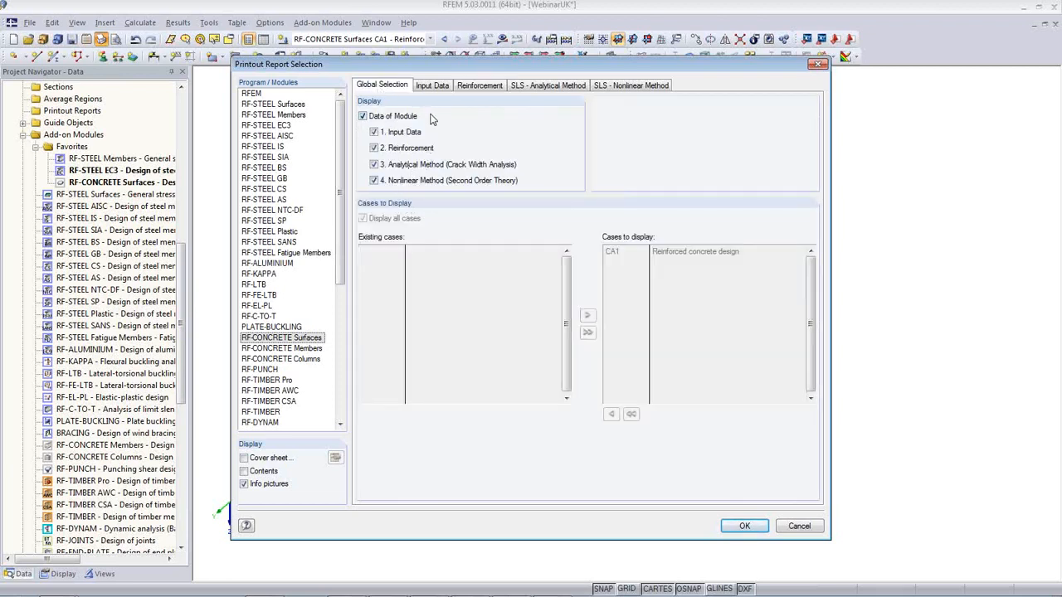
- Accept the report selection, save the template as TYPE B and create the printout report from it
{"action": "left_click", "coordinate": [252, 95]}
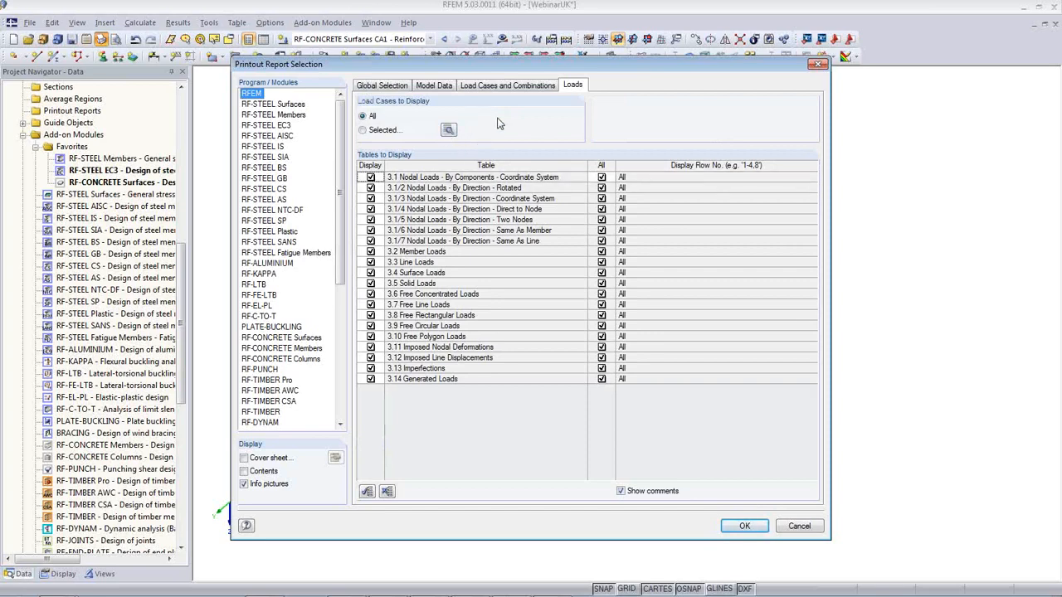
{"action": "left_click", "coordinate": [744, 526]}
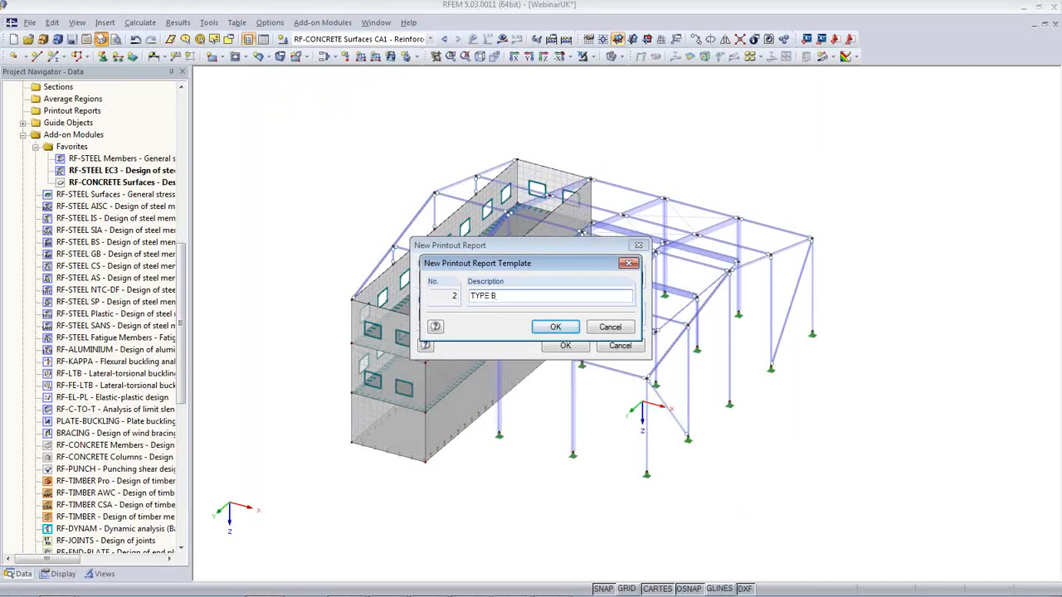
{"action": "left_click", "coordinate": [553, 329]}
{"action": "left_click", "coordinate": [564, 347]}
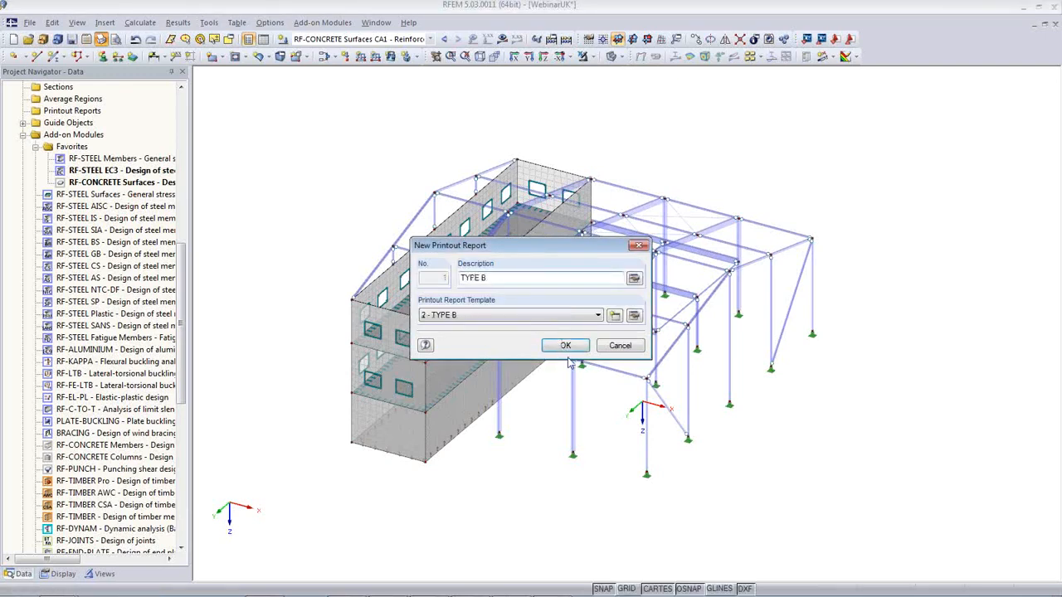
{"action": "left_click", "coordinate": [565, 346]}
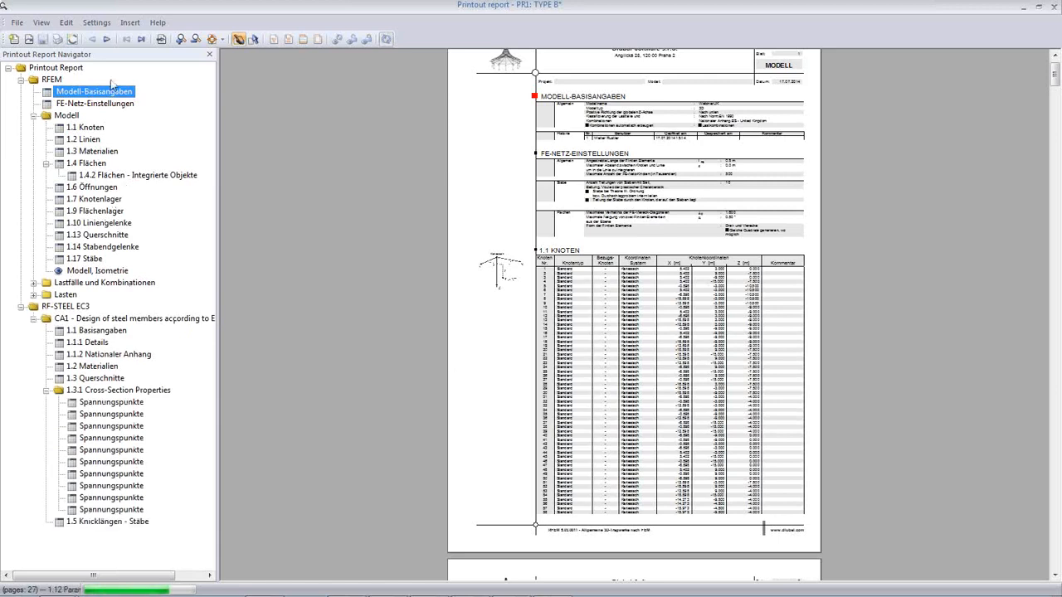
- Change the printout report's language from German to English
{"action": "left_click", "coordinate": [65, 23]}
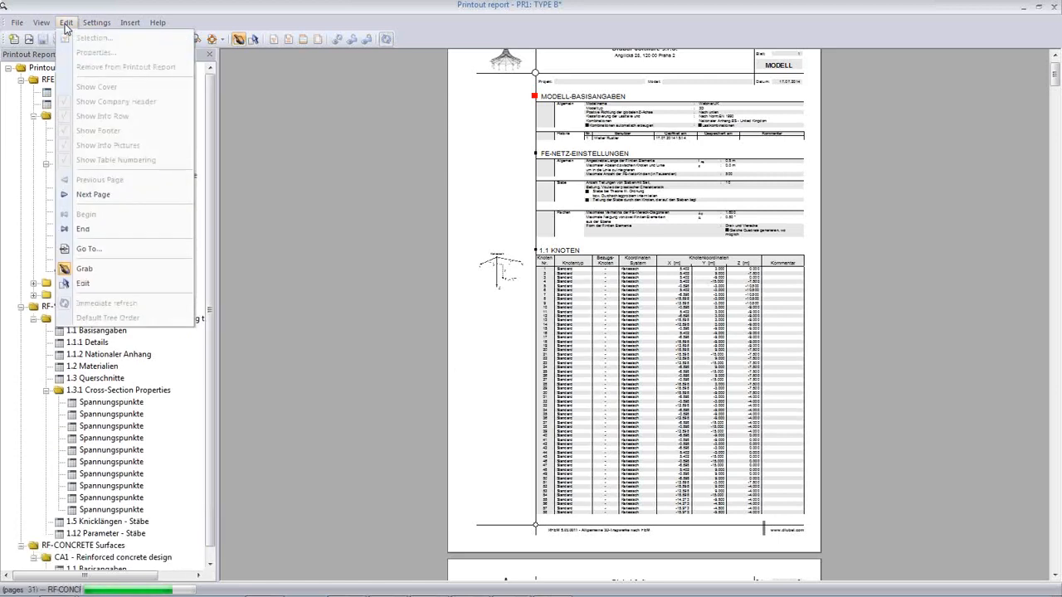
{"action": "mouse_move", "coordinate": [98, 24]}
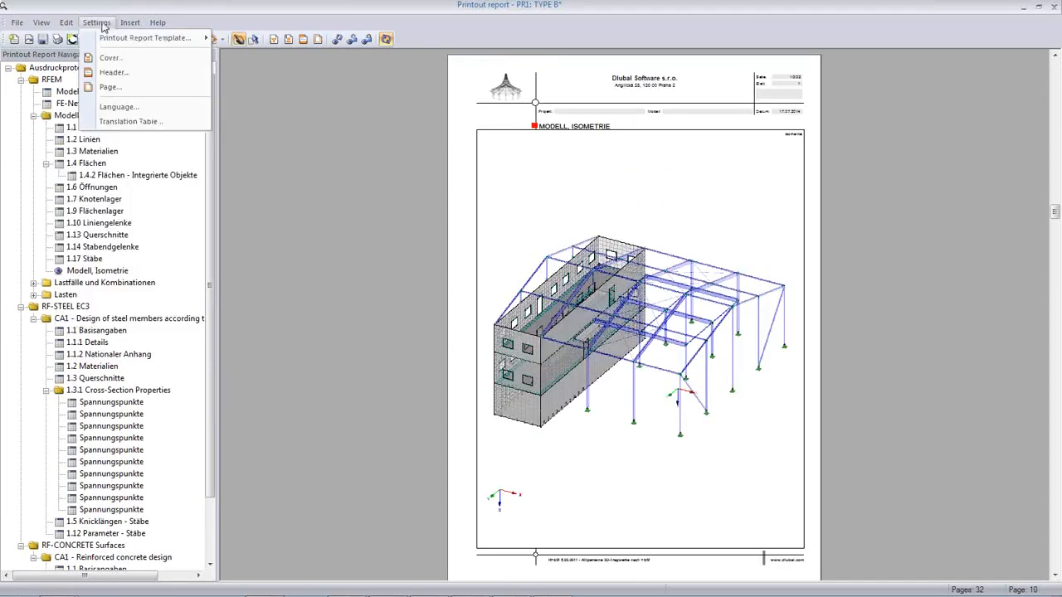
{"action": "mouse_move", "coordinate": [107, 42]}
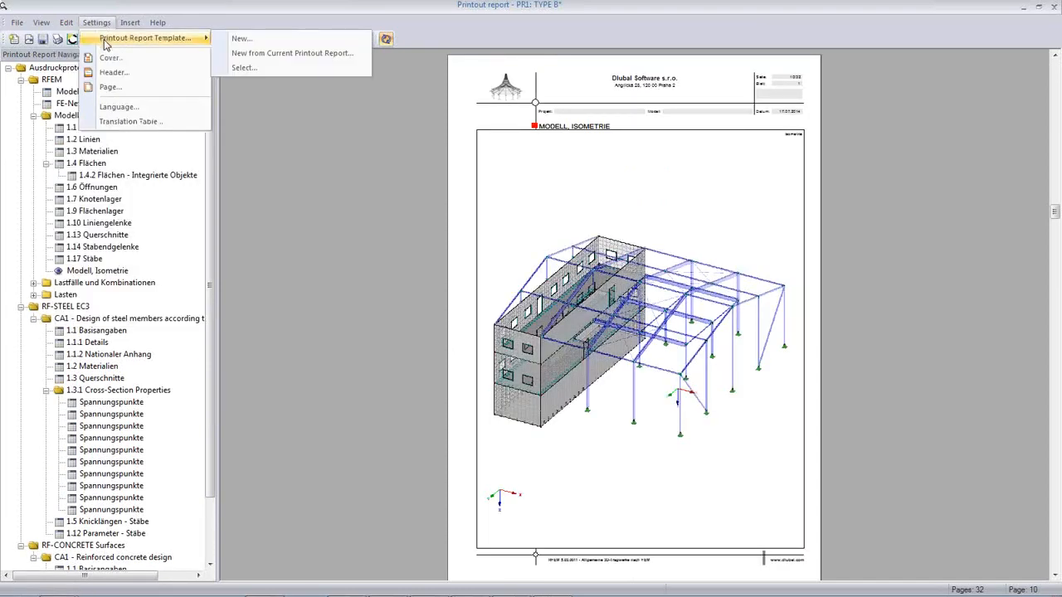
{"action": "left_click", "coordinate": [118, 106]}
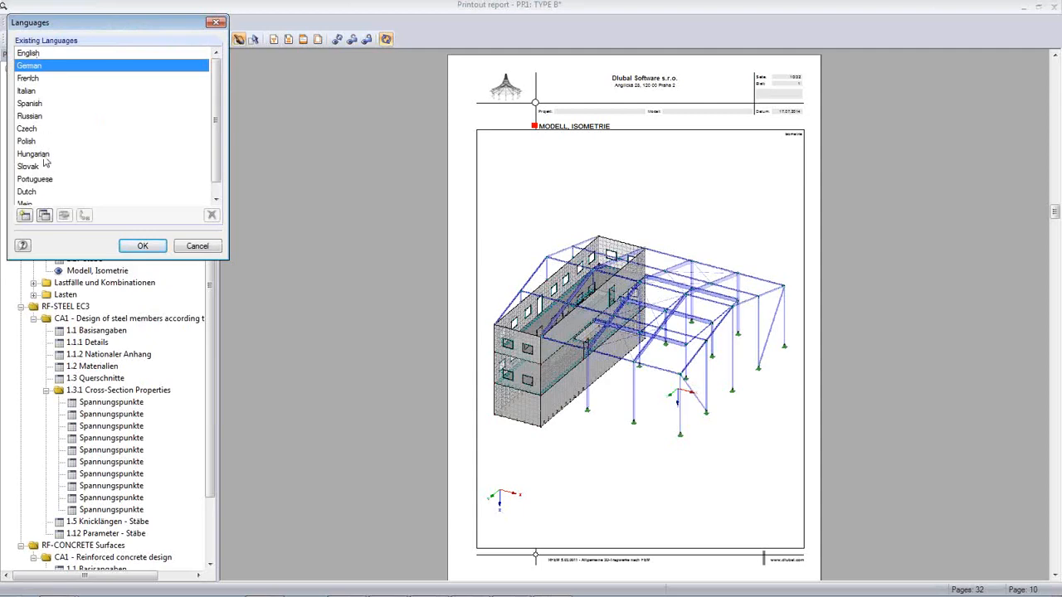
{"action": "left_click", "coordinate": [34, 53]}
{"action": "left_click", "coordinate": [142, 246]}
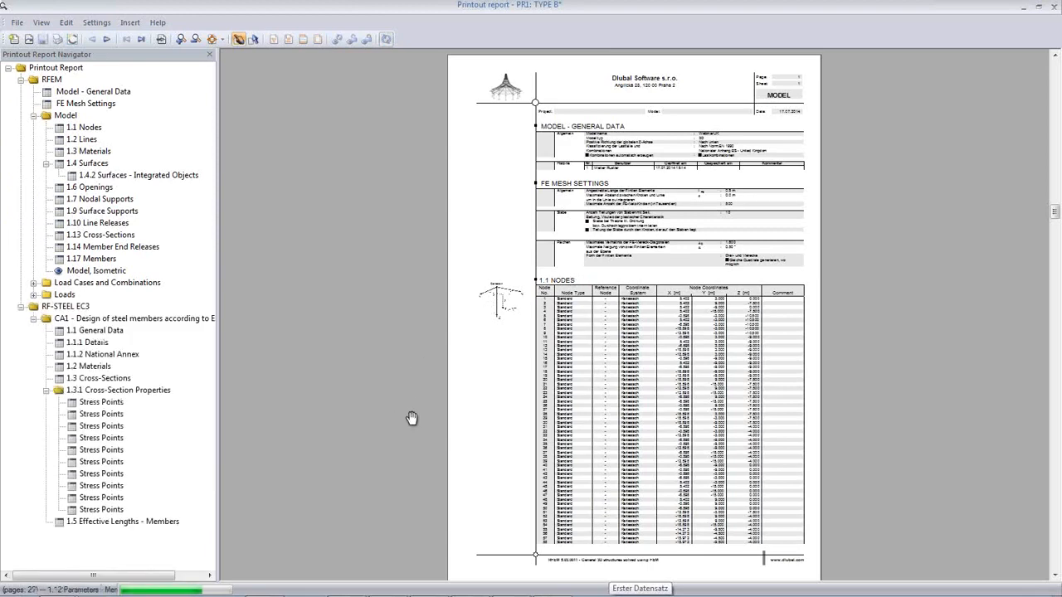
- Remove the 1.3.1 Cross-Section Properties chapter of RF-STEEL EC3 from the printout report
{"action": "right_click", "coordinate": [108, 391]}
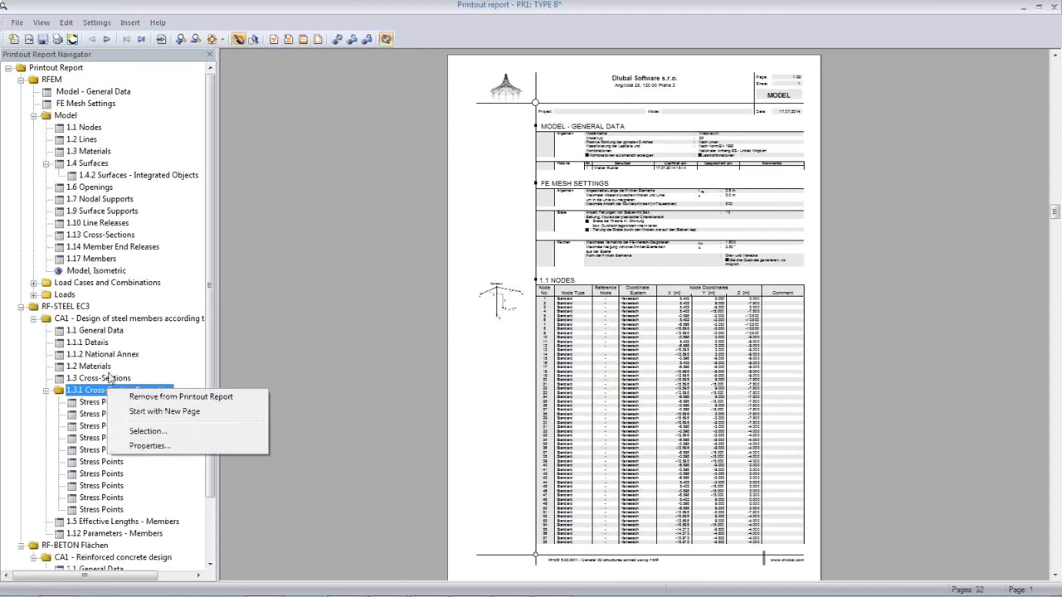
{"action": "left_click", "coordinate": [168, 398]}
{"action": "left_click", "coordinate": [506, 320]}
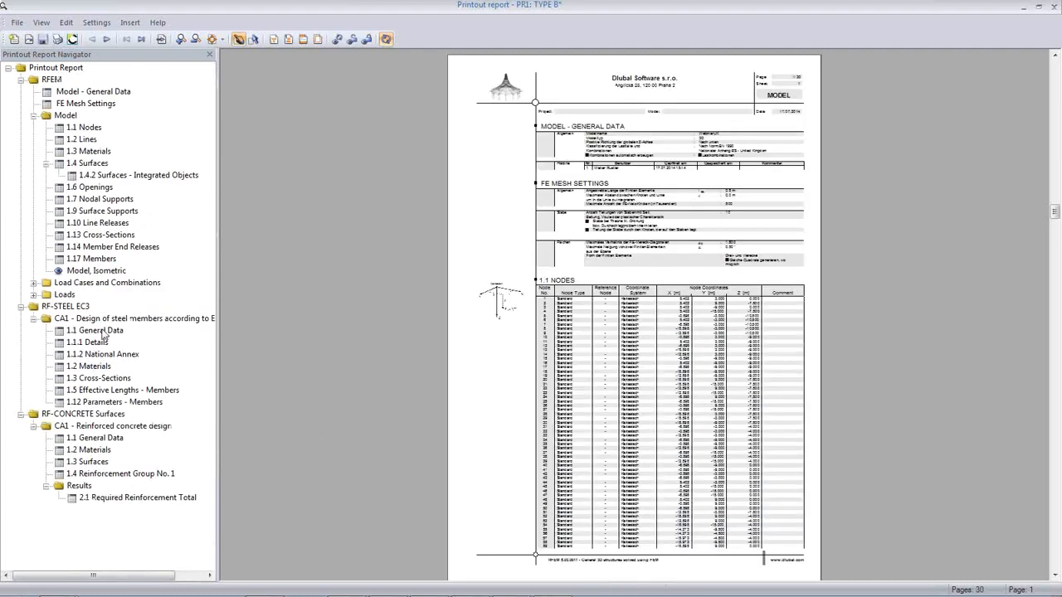
- Review the report page with the isometric model graphic and close the printout report
{"action": "left_click", "coordinate": [111, 272]}
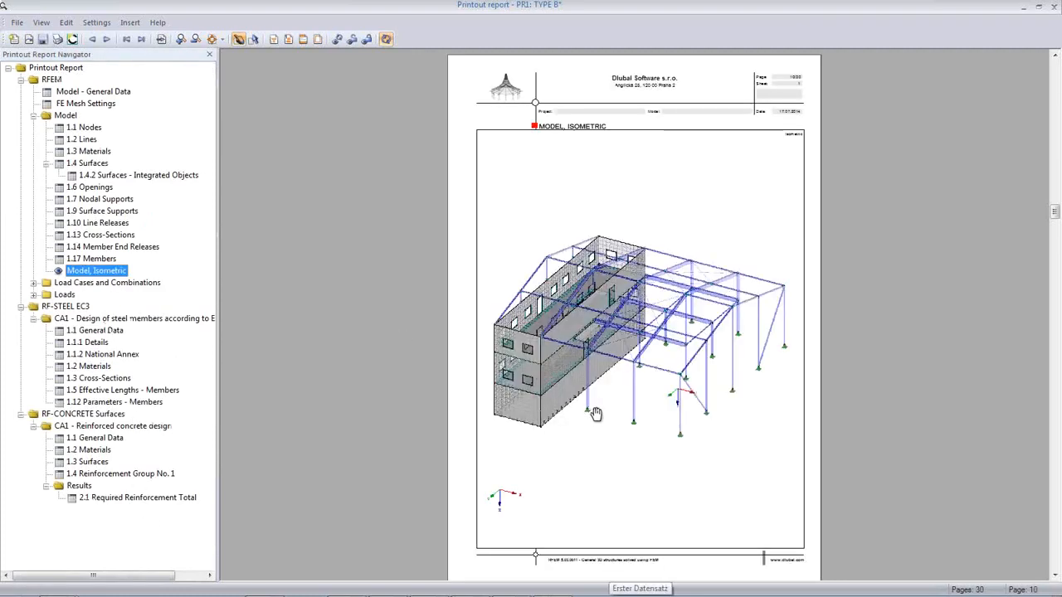
{"action": "scroll", "coordinate": [595, 416], "scroll_direction": "down", "scroll_amount": 2, "text": "ctrl"}
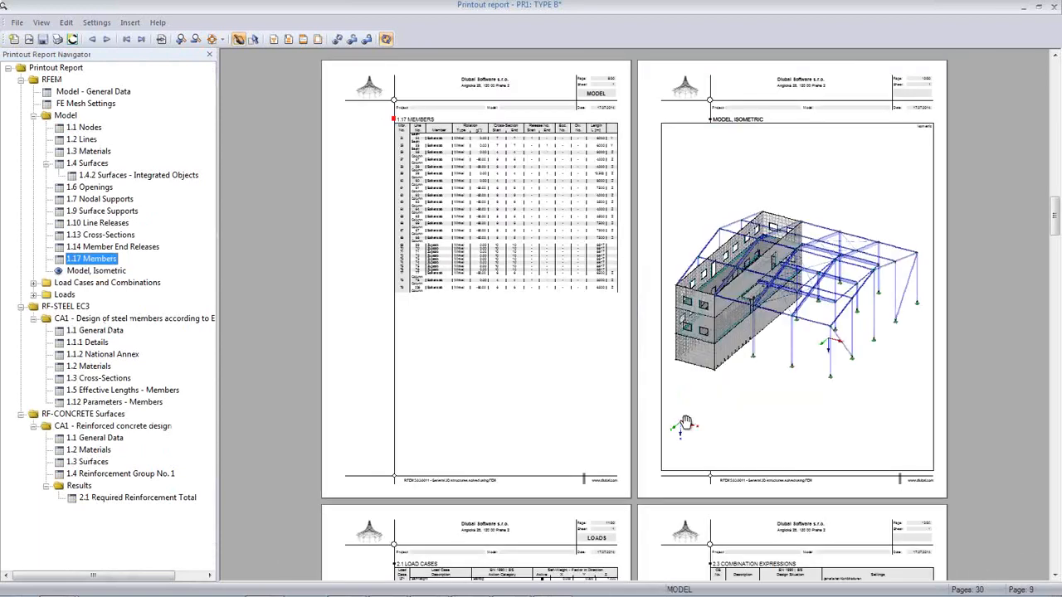
{"action": "left_click", "coordinate": [1054, 6]}
{"action": "left_click", "coordinate": [485, 321]}
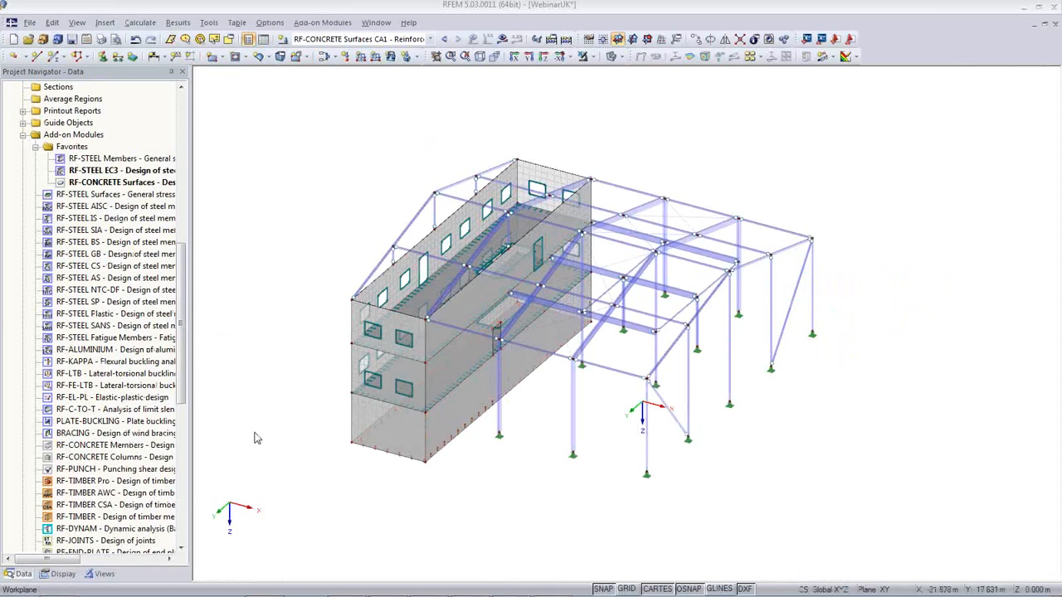
- Isolate the lowest floor slab with Visibility by Window and turn off the display of hidden objects in the background
{"action": "middle_click_drag", "start_coordinate": [370, 460], "coordinate": [521, 306], "text": "ctrl"}
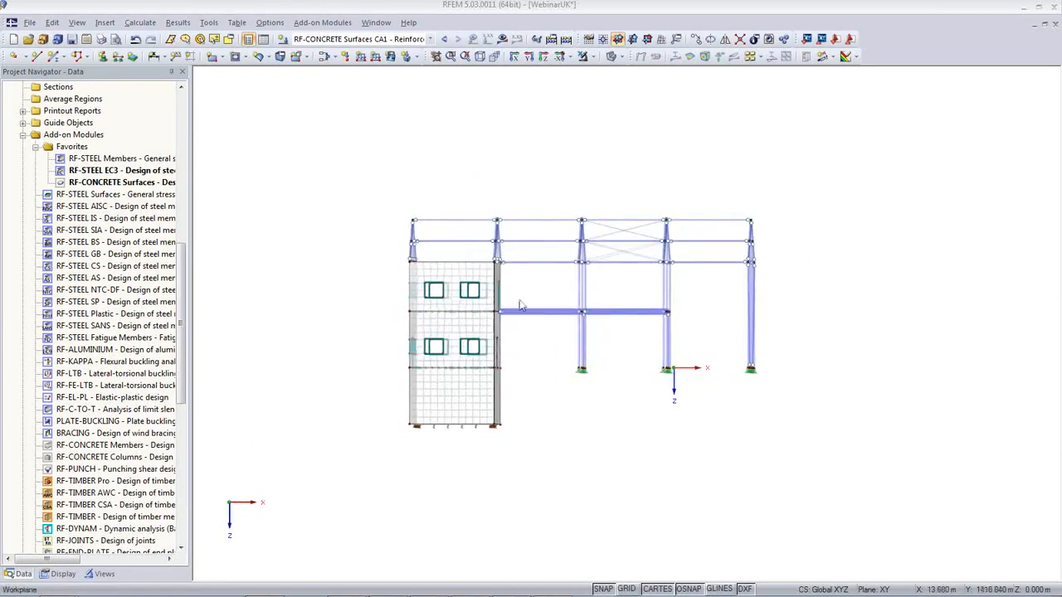
{"action": "left_click", "coordinate": [585, 57]}
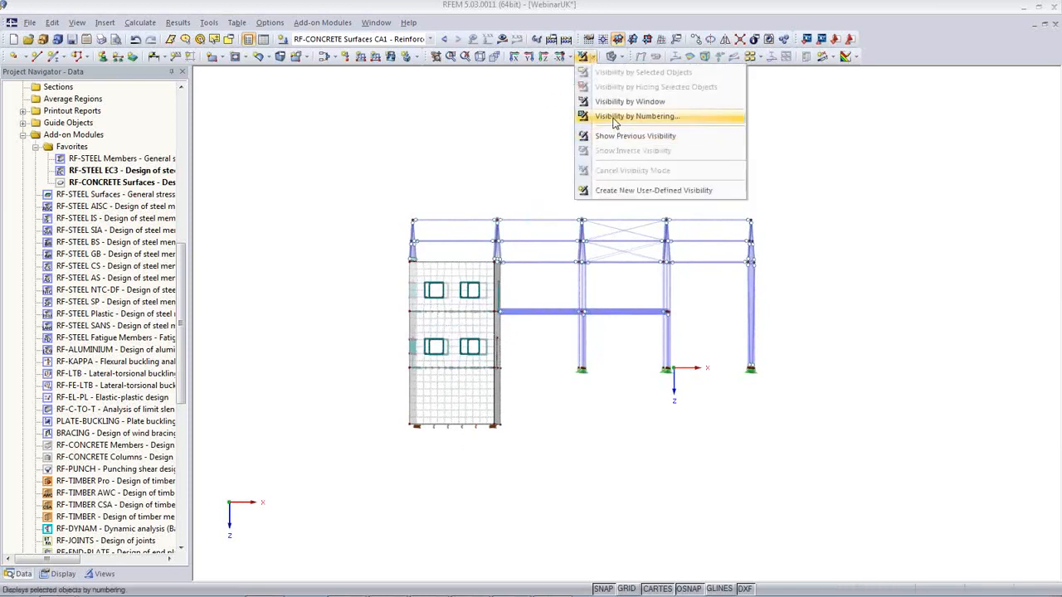
{"action": "left_click", "coordinate": [618, 101]}
{"action": "left_click_drag", "start_coordinate": [396, 363], "coordinate": [520, 373]}
{"action": "middle_click_drag", "start_coordinate": [480, 415], "coordinate": [410, 464], "text": "ctrl"}
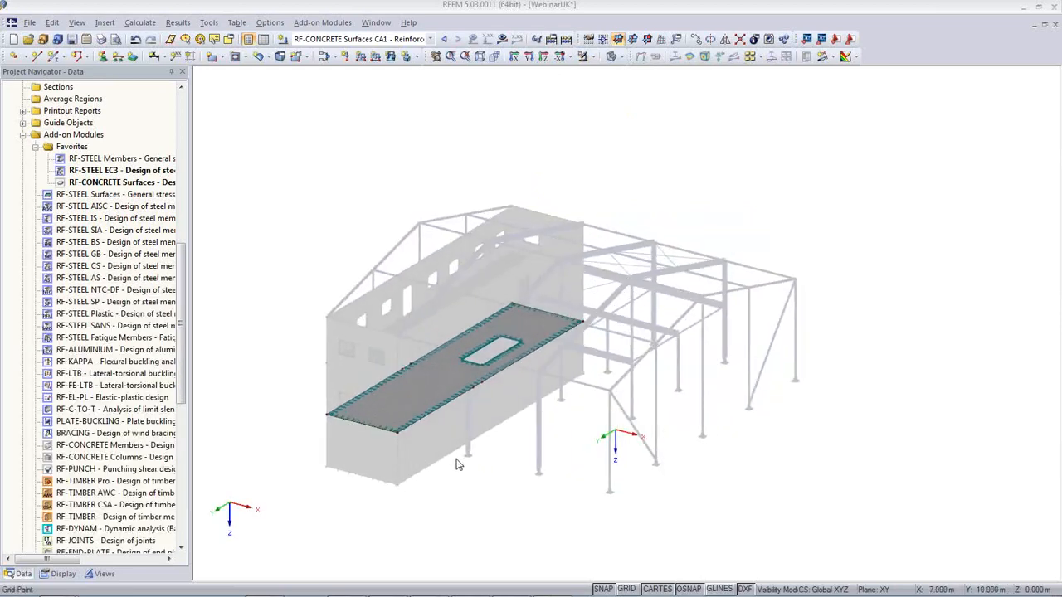
{"action": "right_click", "coordinate": [461, 116]}
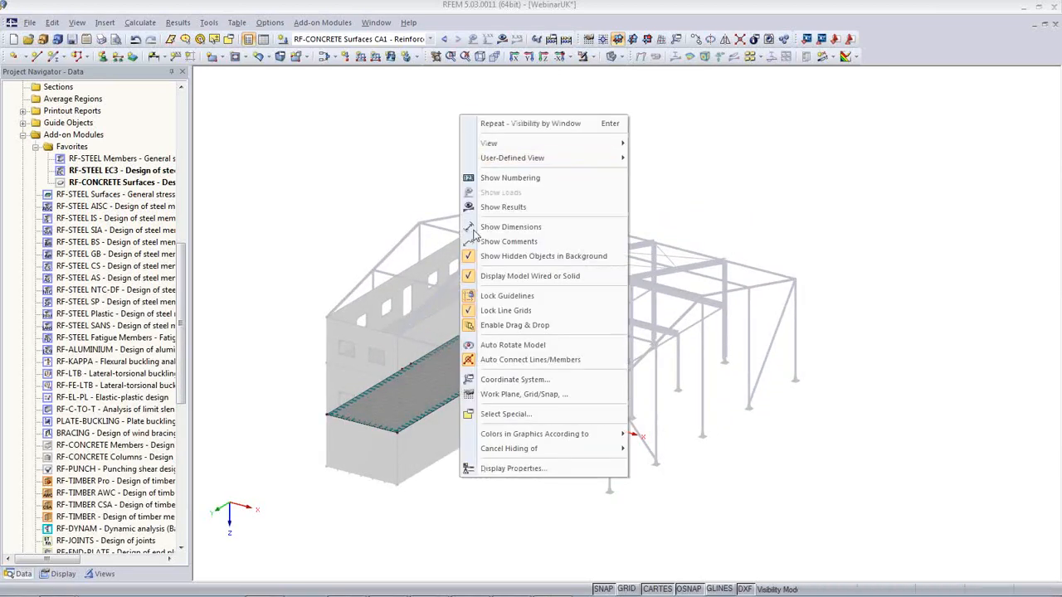
{"action": "left_click", "coordinate": [479, 262]}
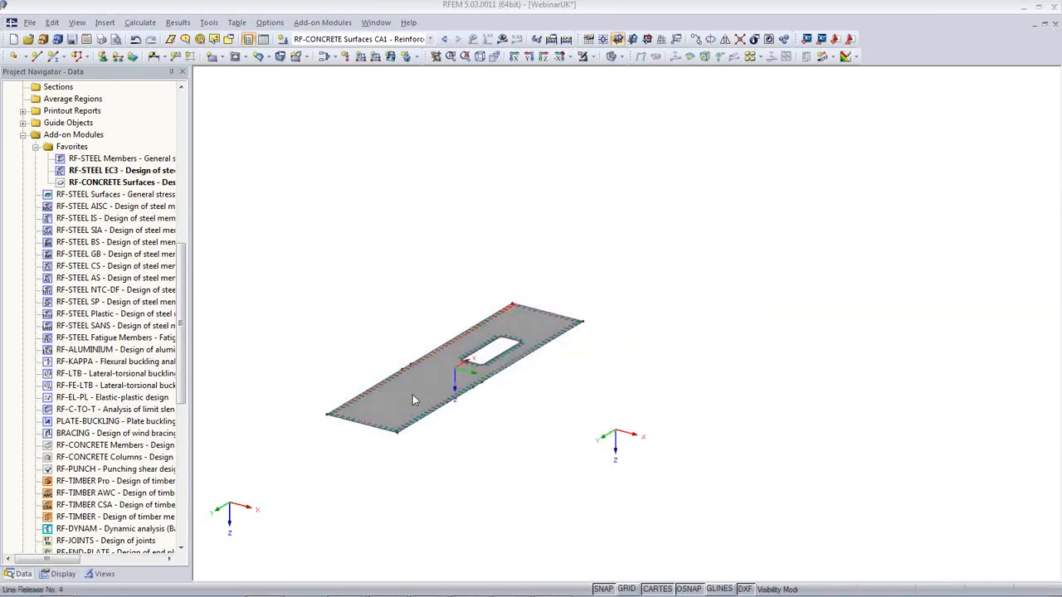
- Show the slab in plan with its RF-CONCRETE results and go through the four required reinforcement directions, ending with a-s,2,+z (bottom)
{"action": "left_click", "coordinate": [544, 58]}
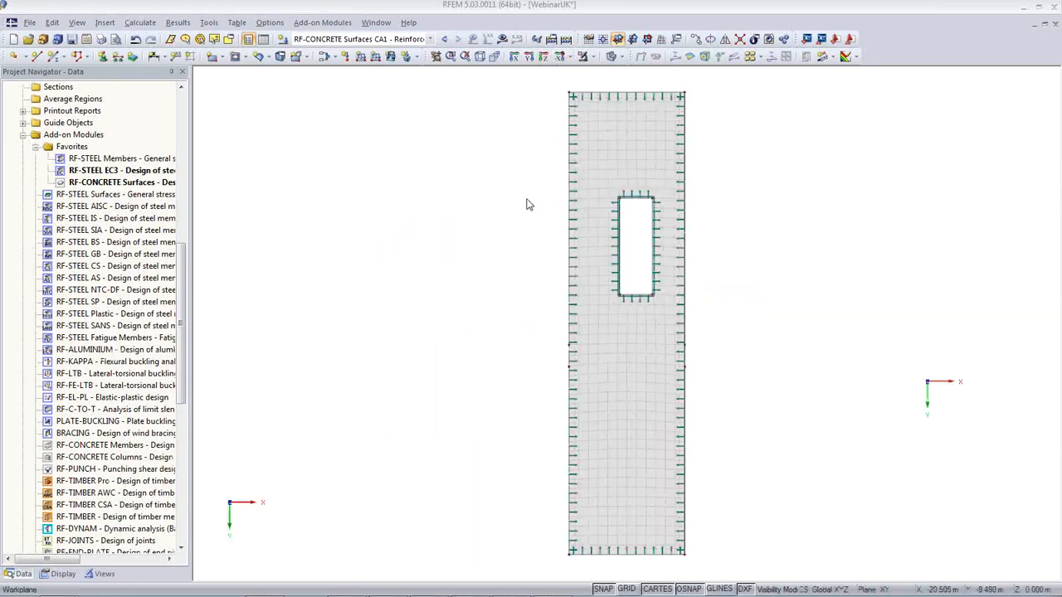
{"action": "left_click", "coordinate": [503, 40]}
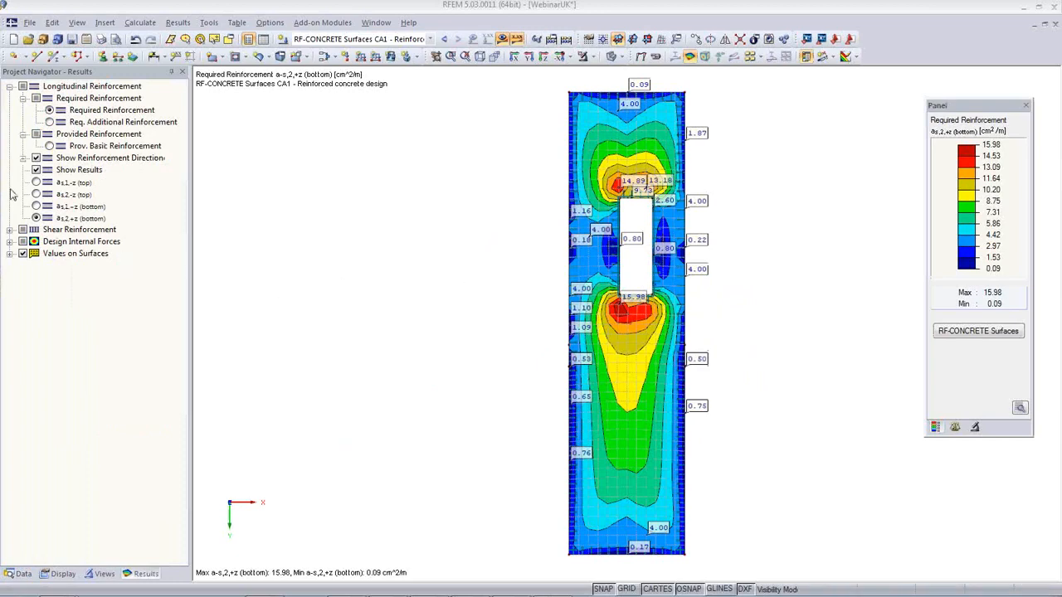
{"action": "left_click", "coordinate": [39, 186]}
{"action": "left_click", "coordinate": [36, 182]}
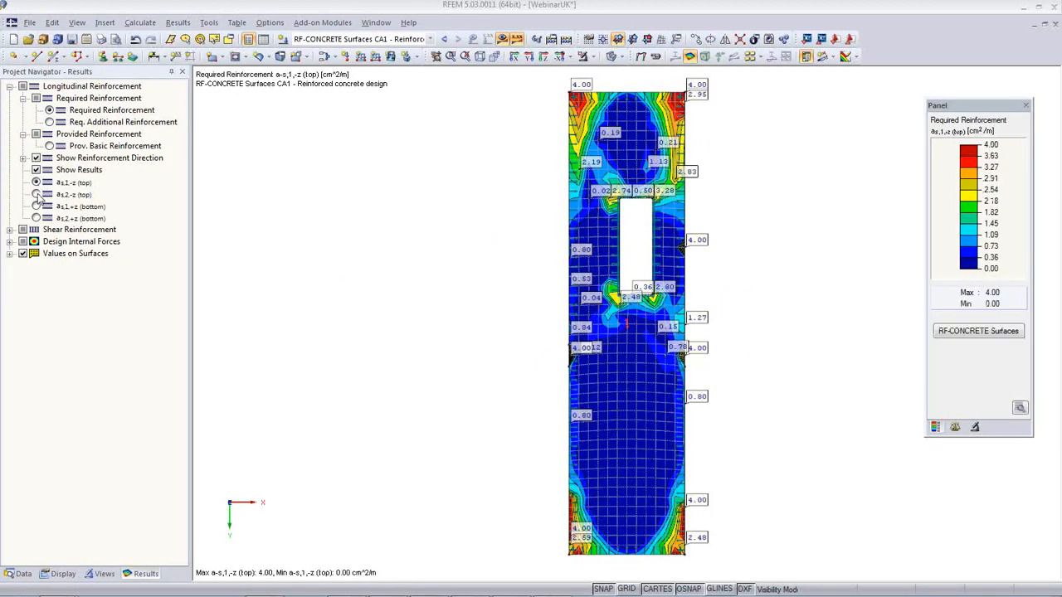
{"action": "left_click", "coordinate": [35, 194]}
{"action": "left_click", "coordinate": [36, 206]}
{"action": "left_click", "coordinate": [36, 218]}
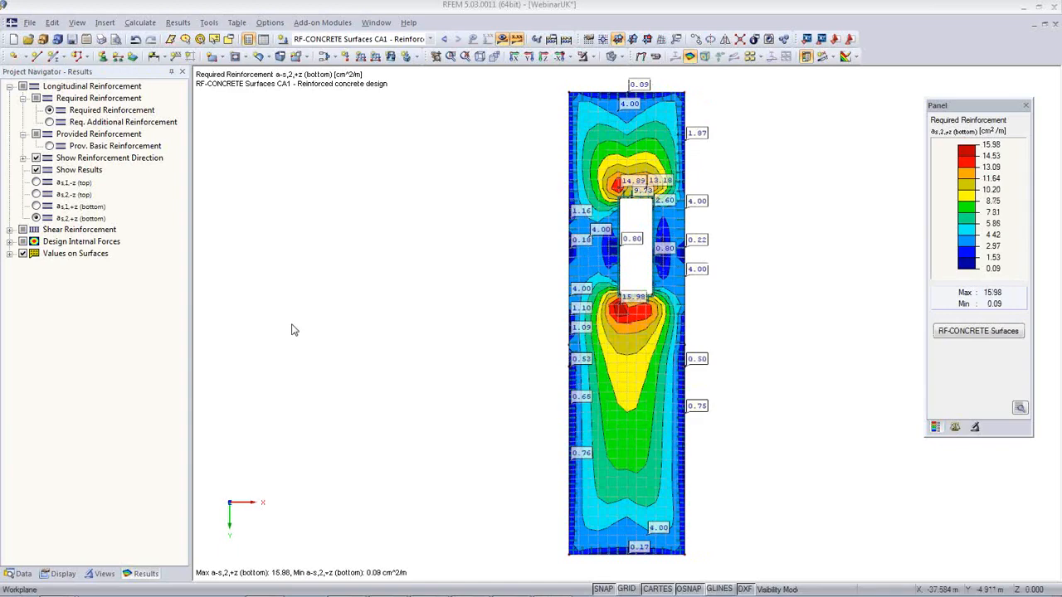
- Set up a mass graphic printout to report PR1 with the picture height at 50 % of the page
{"action": "left_click", "coordinate": [101, 40]}
{"action": "left_click", "coordinate": [510, 231]}
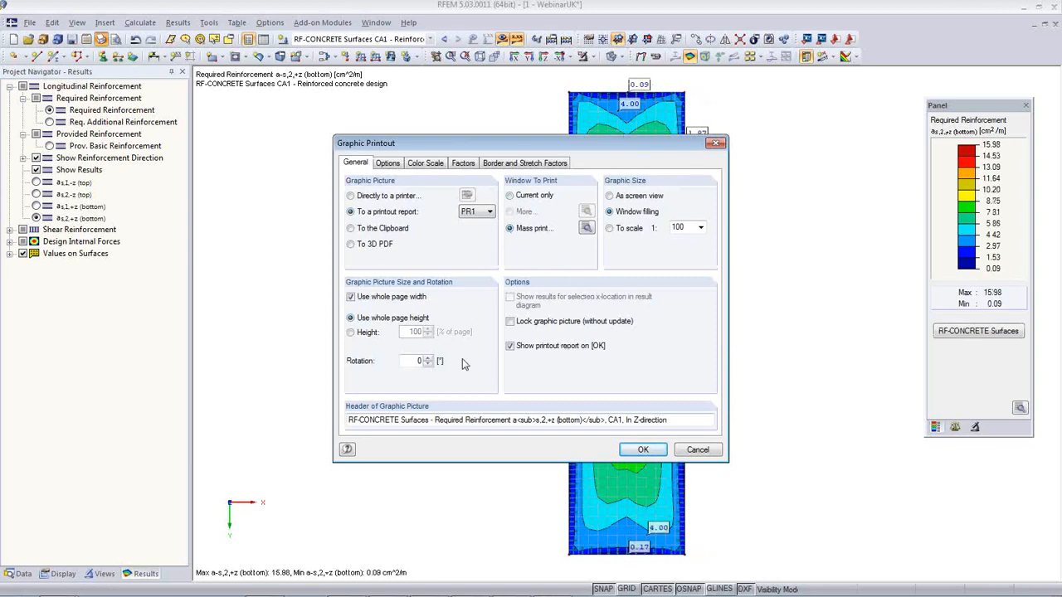
{"action": "left_click", "coordinate": [350, 332]}
- Limit the mass print's result graphics to the selected case CA1 RF-CONCRETE Surfaces
{"action": "left_click", "coordinate": [586, 229]}
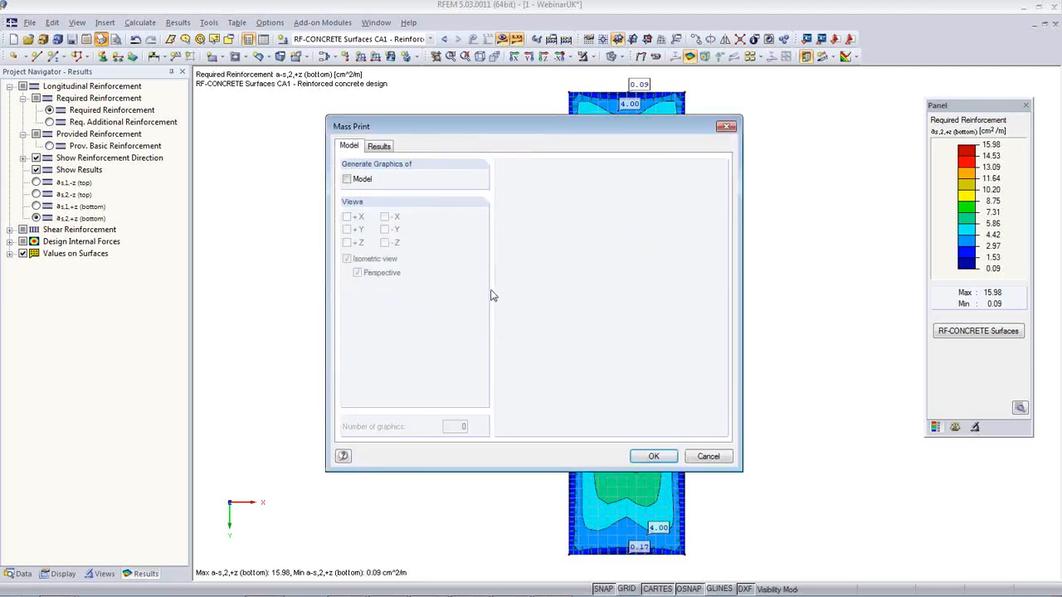
{"action": "left_click", "coordinate": [379, 147]}
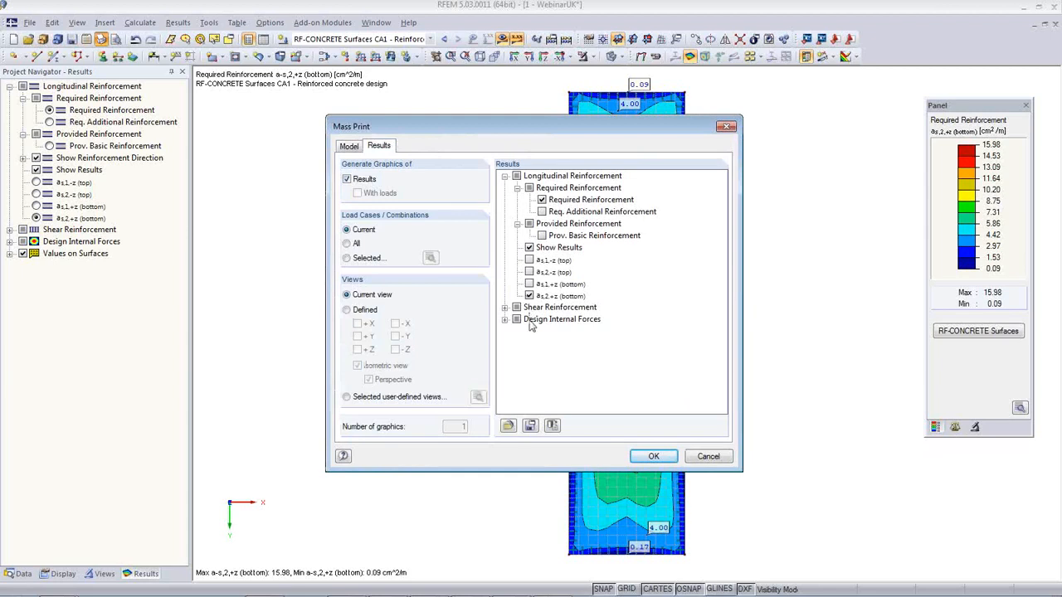
{"action": "left_click", "coordinate": [347, 258]}
{"action": "left_click", "coordinate": [429, 257]}
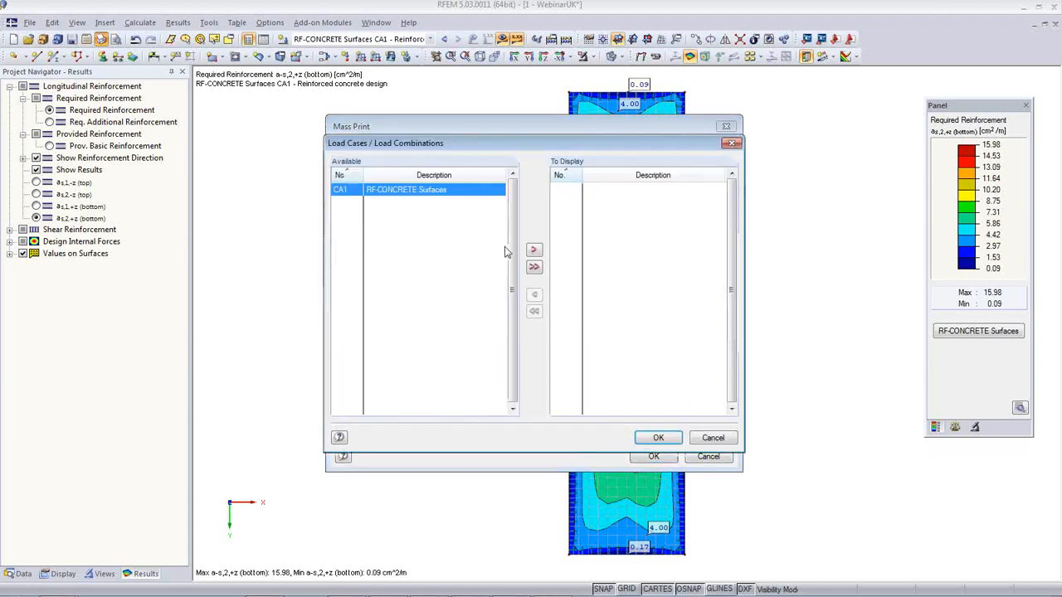
{"action": "double_click", "coordinate": [402, 193]}
{"action": "left_click", "coordinate": [663, 440]}
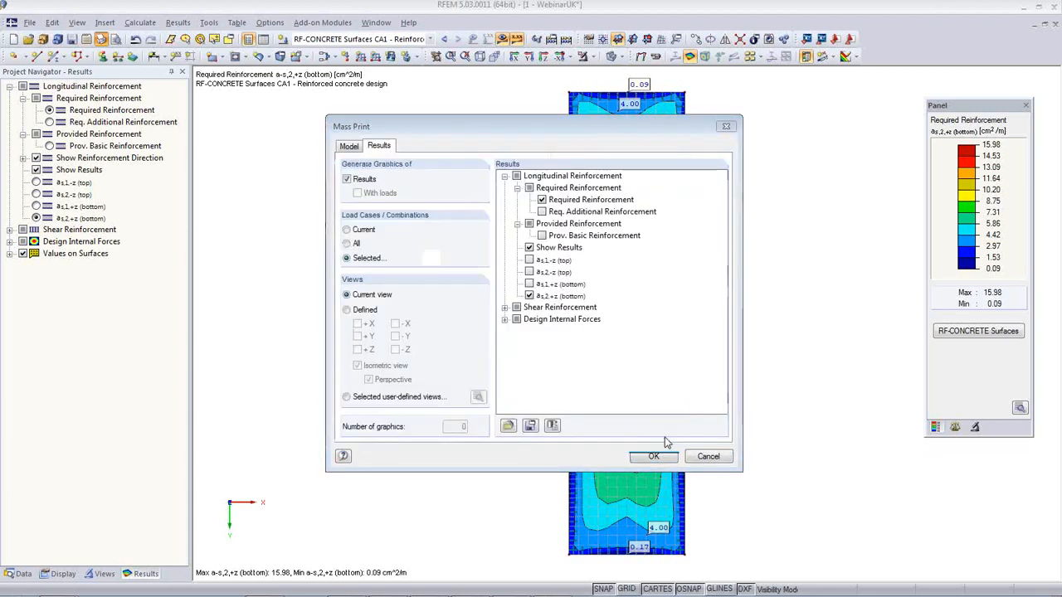
- Include all four top and bottom longitudinal reinforcement directions in the mass print and send the graphics to PR1 without opening the report
{"action": "left_click", "coordinate": [530, 261]}
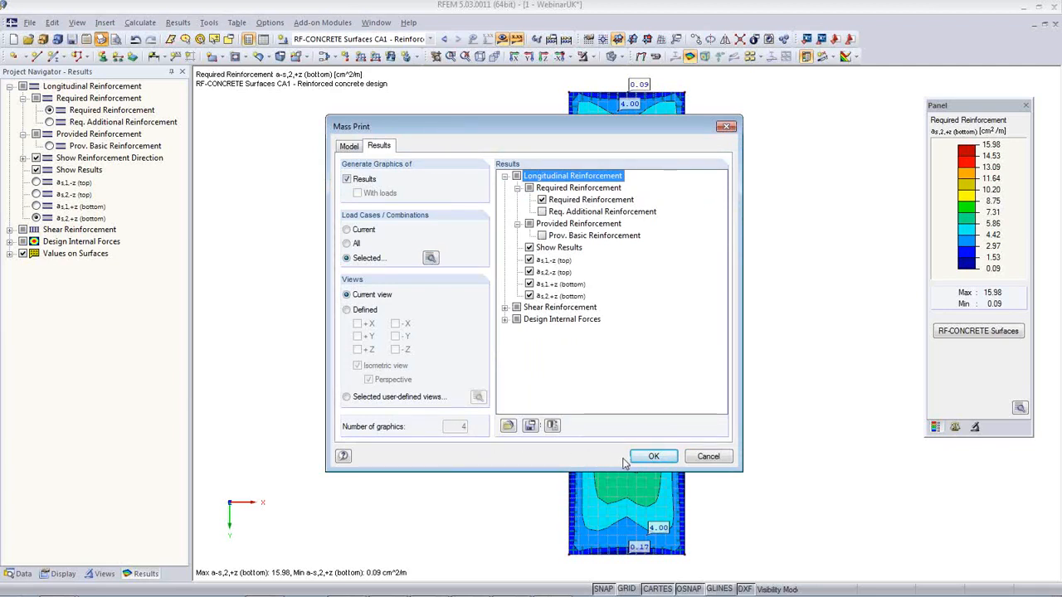
{"action": "left_click", "coordinate": [654, 458]}
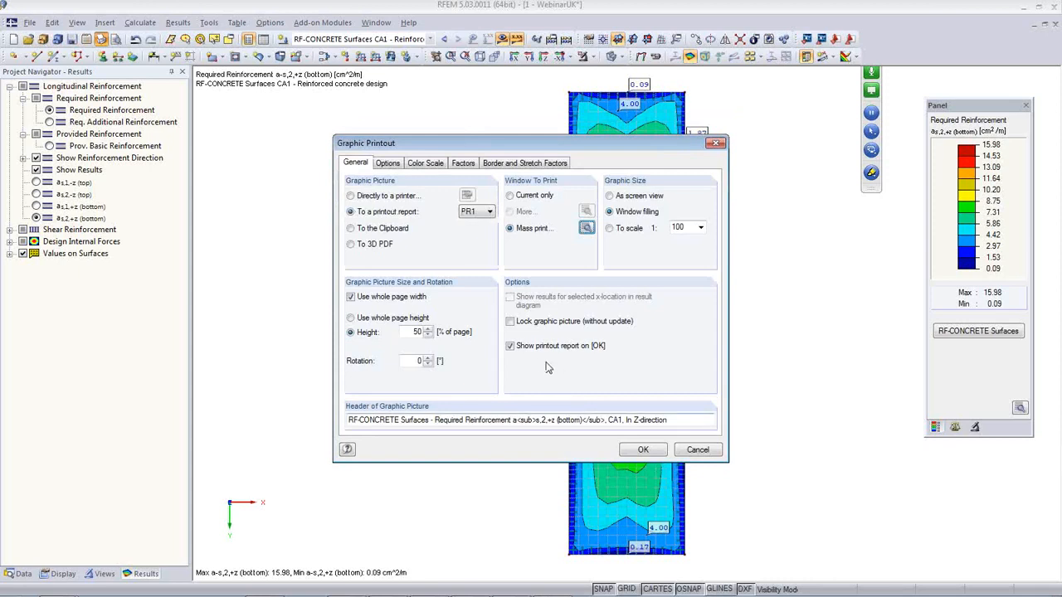
{"action": "left_click", "coordinate": [512, 348]}
{"action": "left_click", "coordinate": [645, 450]}
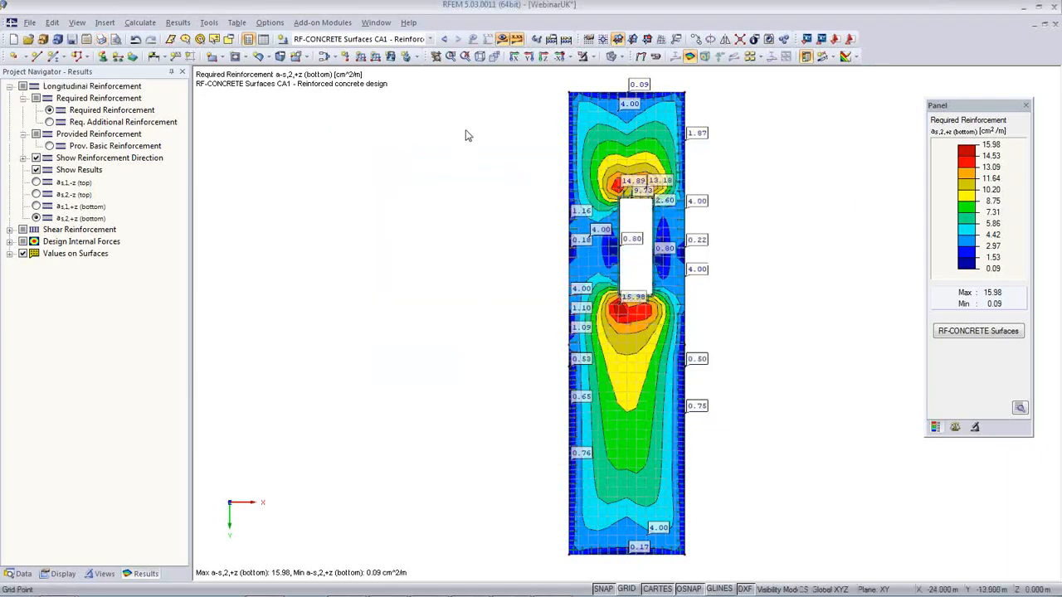
- Display the global deformations of load combination CO3 and cancel the visibility mode to show the whole model
{"action": "left_click", "coordinate": [429, 39]}
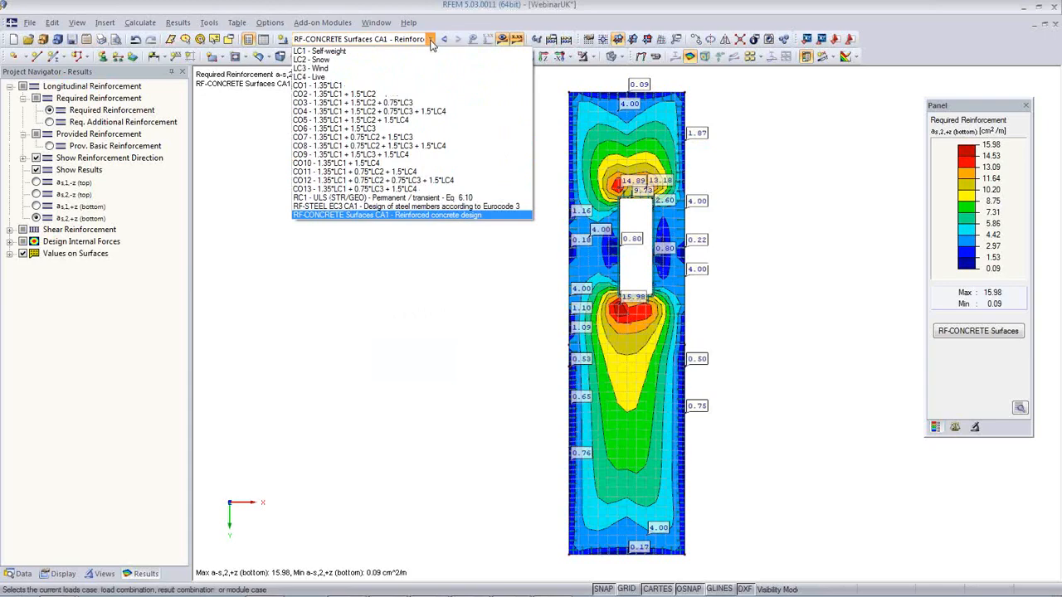
{"action": "left_click", "coordinate": [399, 103]}
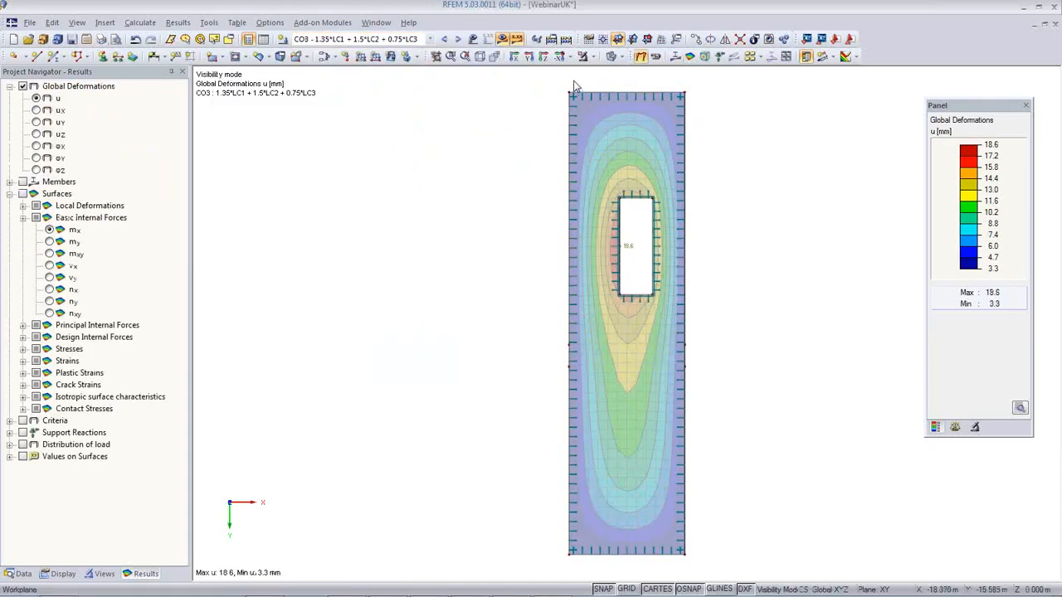
{"action": "left_click", "coordinate": [592, 56]}
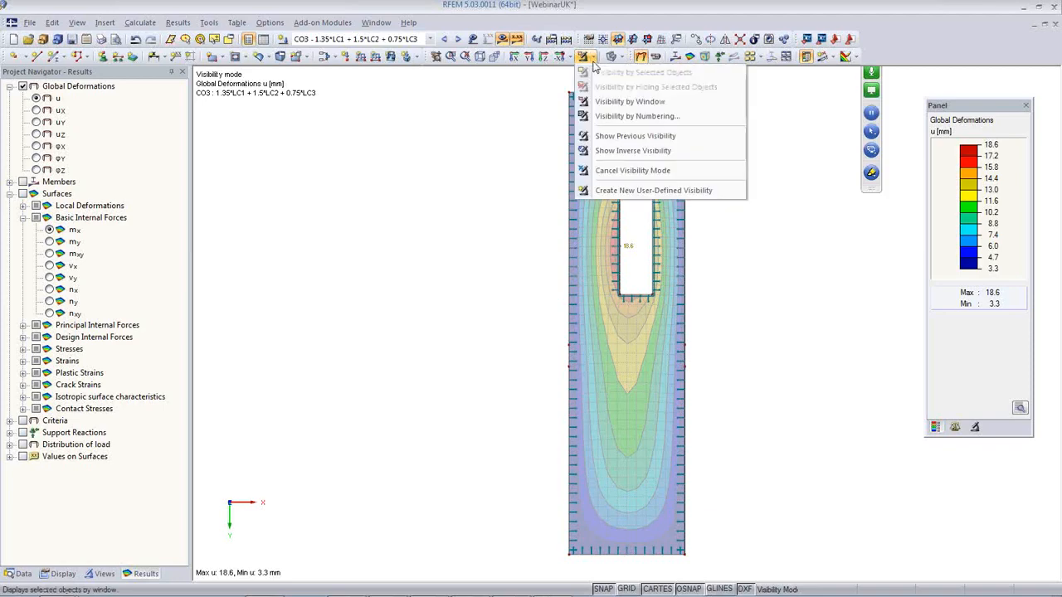
{"action": "left_click", "coordinate": [594, 170]}
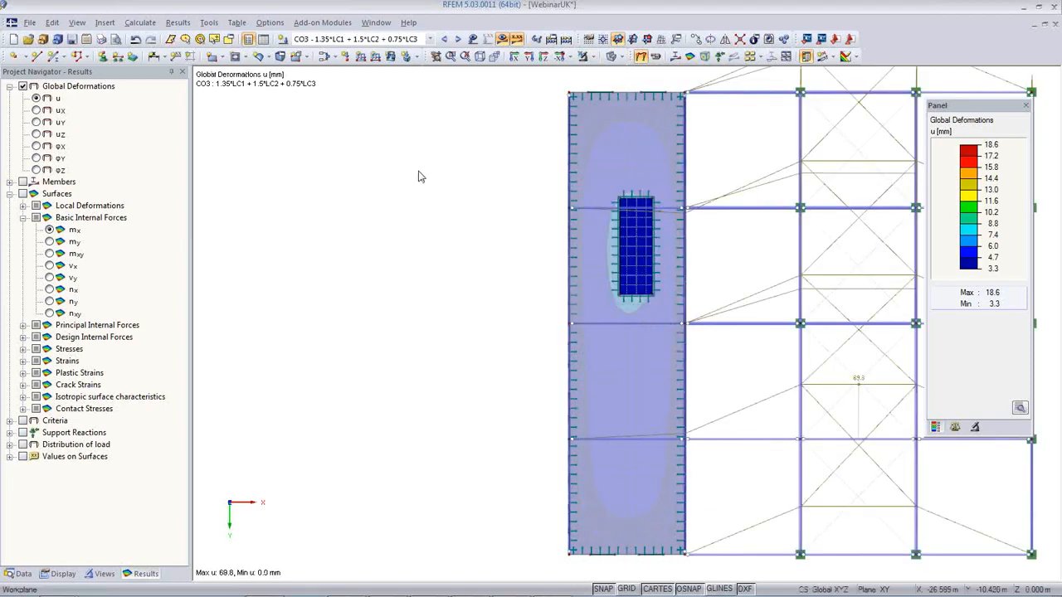
- Isolate the middle steel frame line with Visibility by Window and show its CO3 deformation in a 3D view
{"action": "left_click", "coordinate": [479, 56]}
{"action": "middle_click_drag", "start_coordinate": [693, 404], "coordinate": [858, 328], "text": "ctrl"}
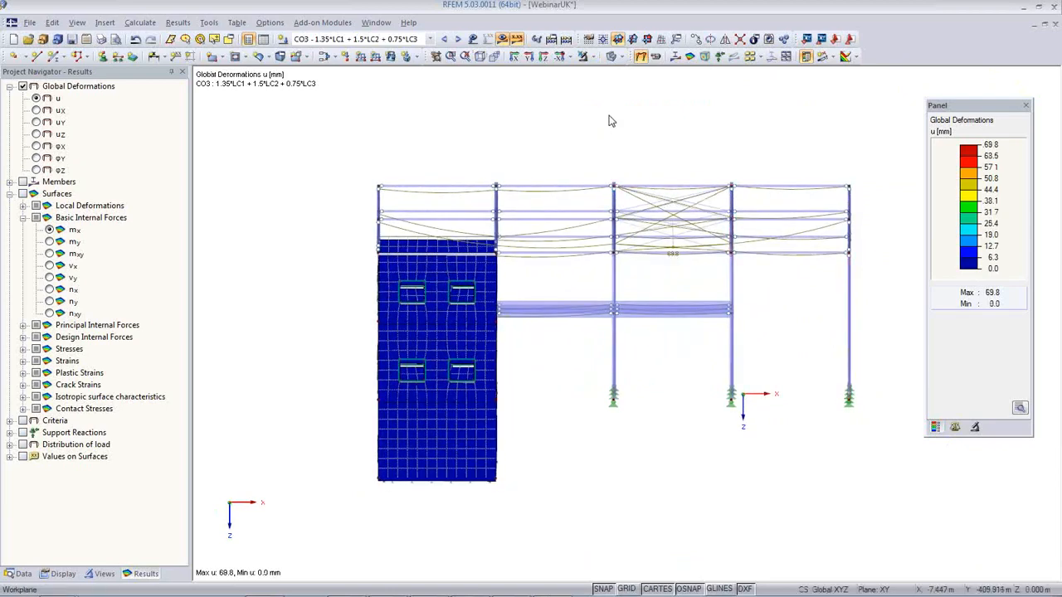
{"action": "left_click", "coordinate": [594, 60]}
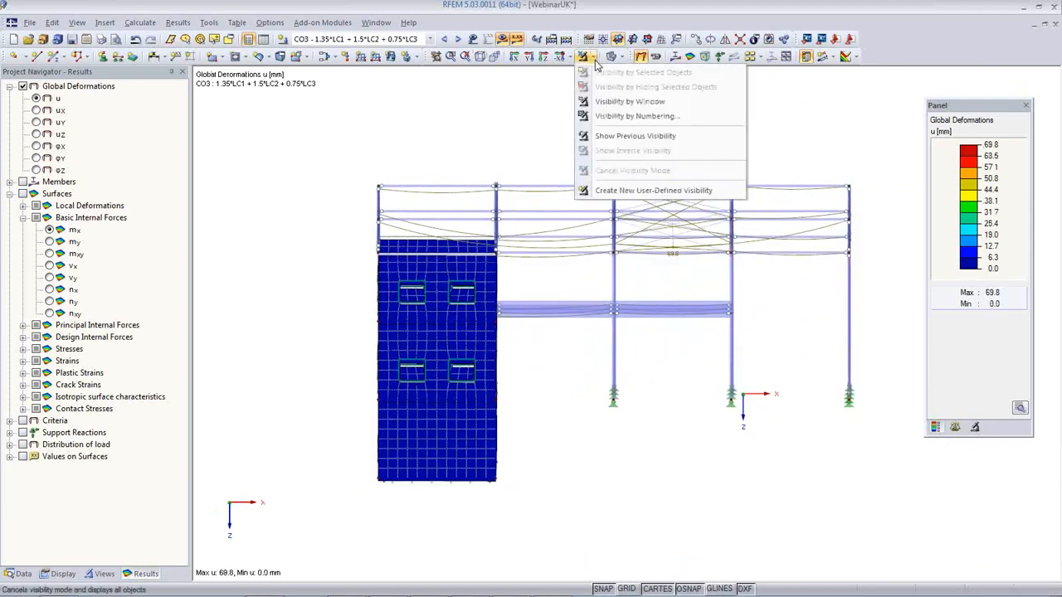
{"action": "left_click", "coordinate": [607, 102]}
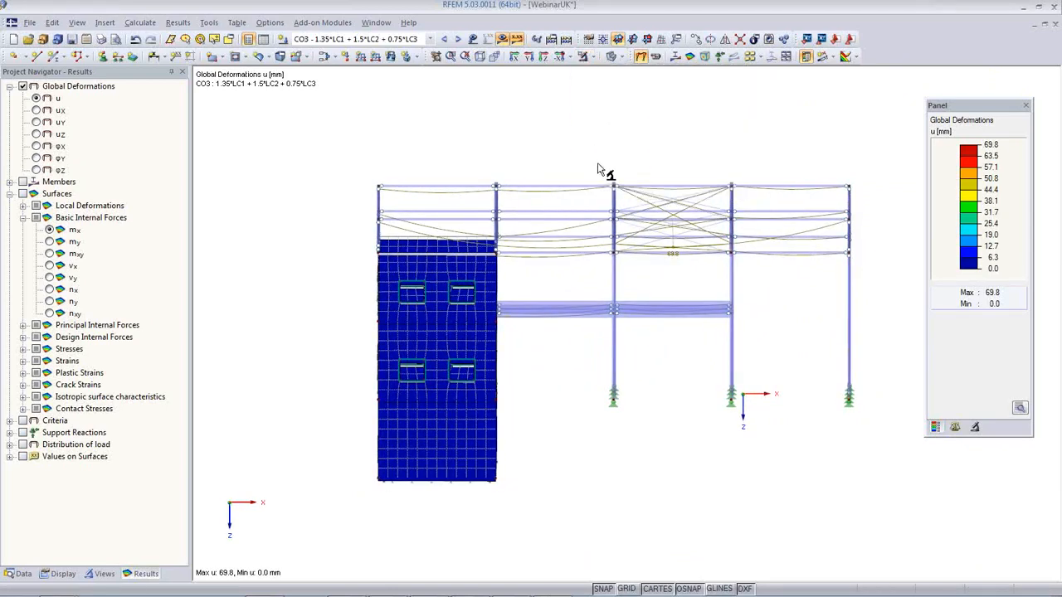
{"action": "left_click_drag", "start_coordinate": [596, 164], "coordinate": [634, 442]}
{"action": "middle_click_drag", "start_coordinate": [652, 421], "coordinate": [294, 443], "text": "ctrl"}
{"action": "middle_click_drag", "start_coordinate": [446, 381], "coordinate": [486, 462], "text": "ctrl"}
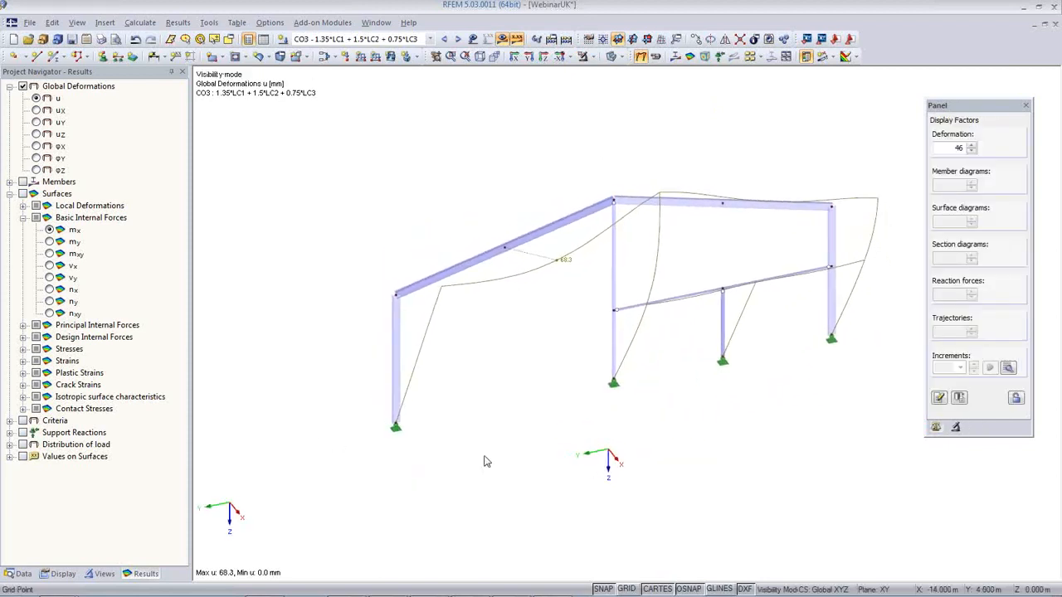
- Switch the isolated frame to wireframe display and show its member internal forces for CO3
{"action": "left_click", "coordinate": [622, 63]}
{"action": "left_click", "coordinate": [634, 70]}
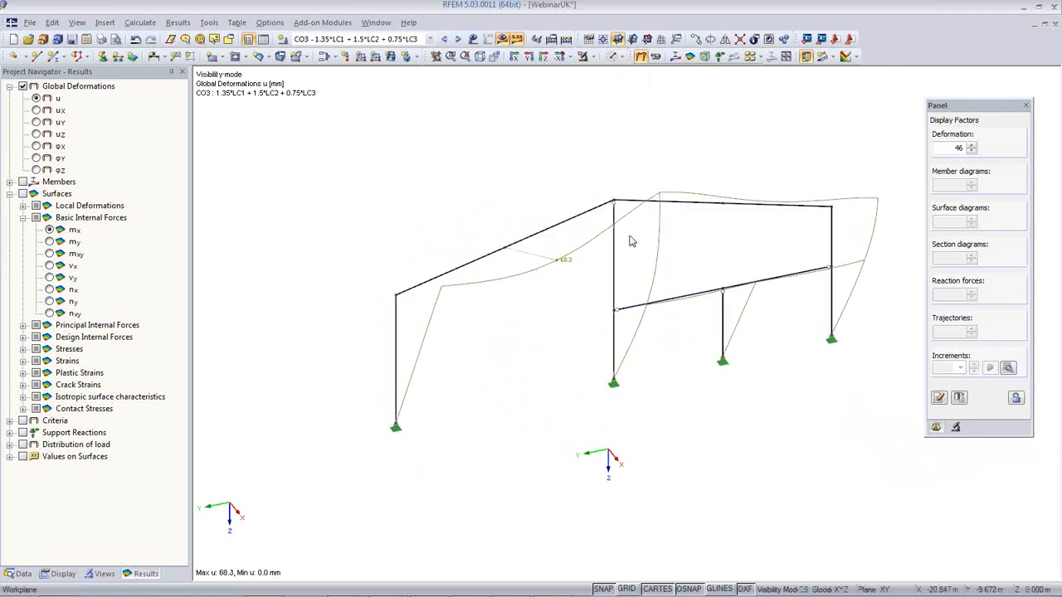
{"action": "middle_click_drag", "start_coordinate": [590, 310], "coordinate": [549, 310]}
{"action": "left_click", "coordinate": [674, 55]}
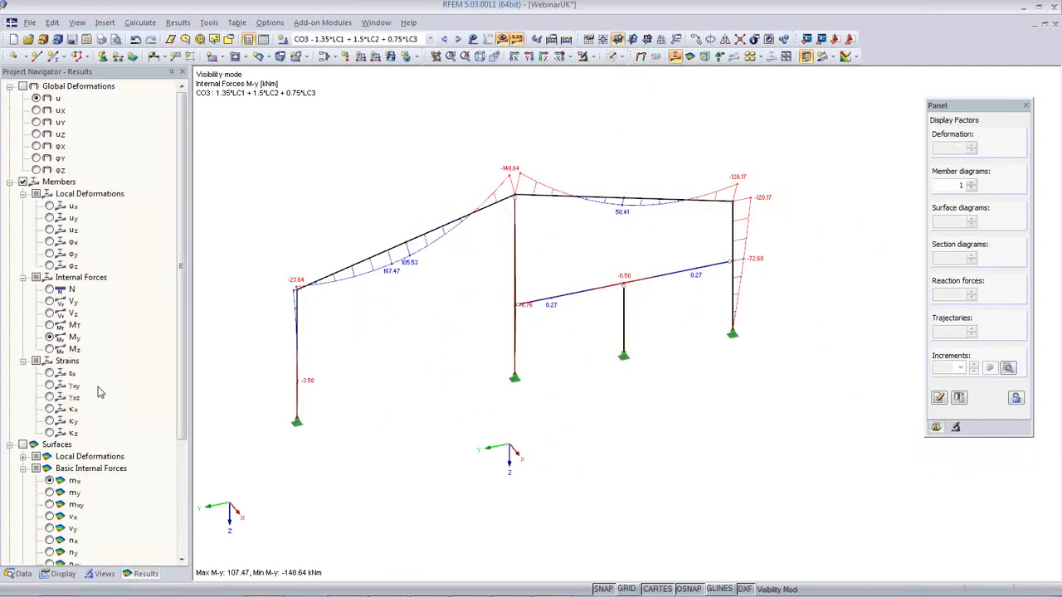
- Look through the Mz, N and Vy member diagrams, return to My and set the member diagram factor to 1.25
{"action": "left_click", "coordinate": [50, 349]}
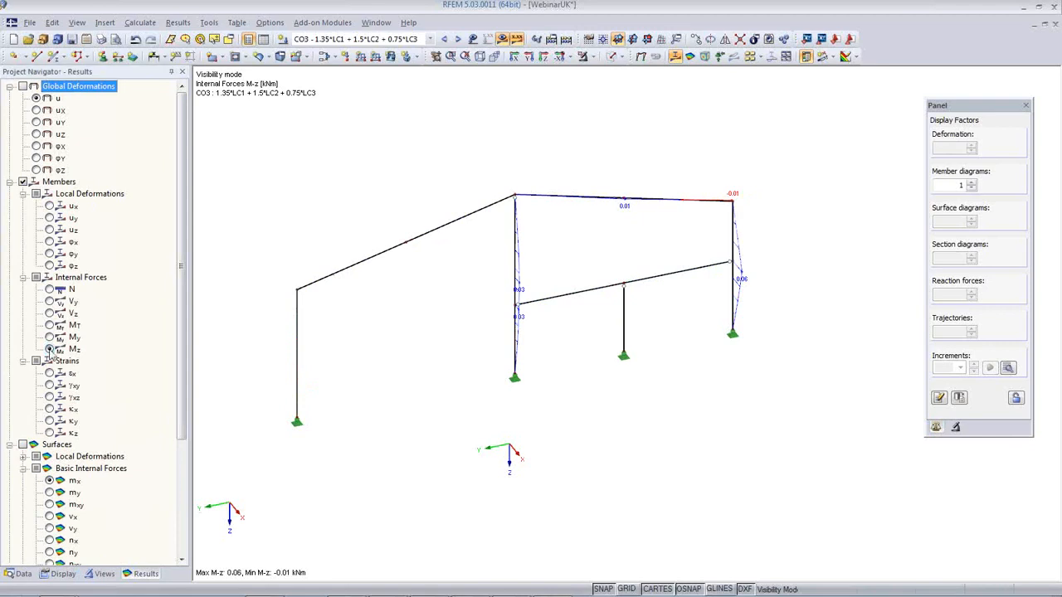
{"action": "left_click", "coordinate": [49, 288]}
{"action": "left_click", "coordinate": [50, 301]}
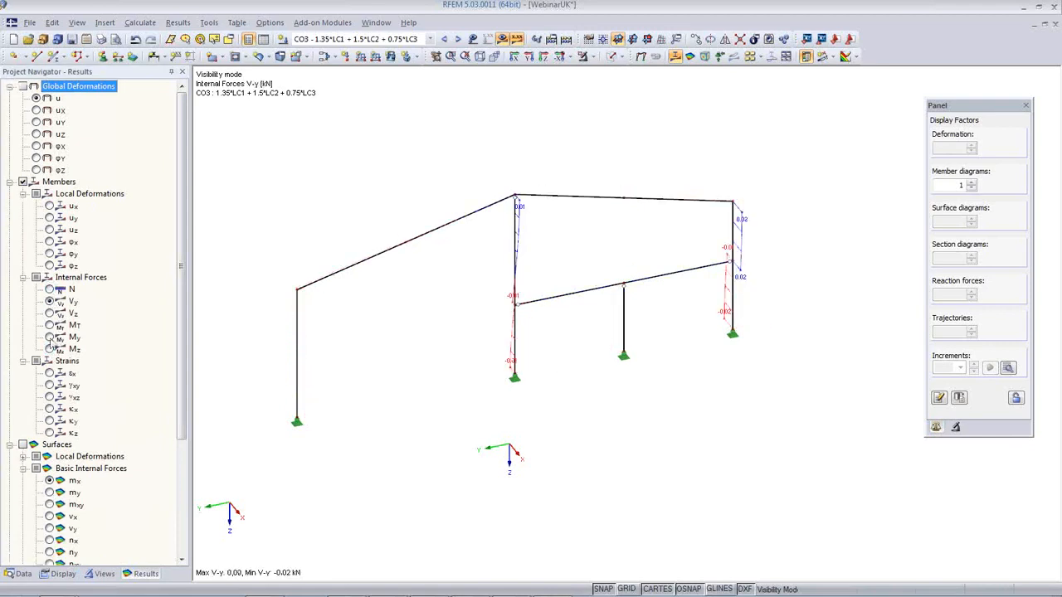
{"action": "left_click", "coordinate": [50, 336]}
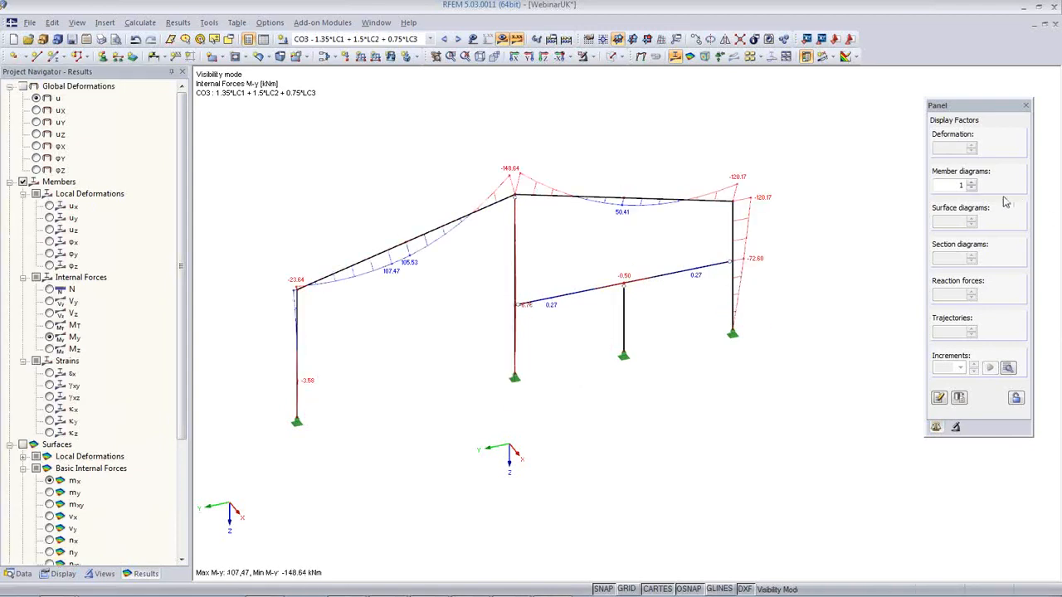
{"action": "left_click", "coordinate": [972, 184]}
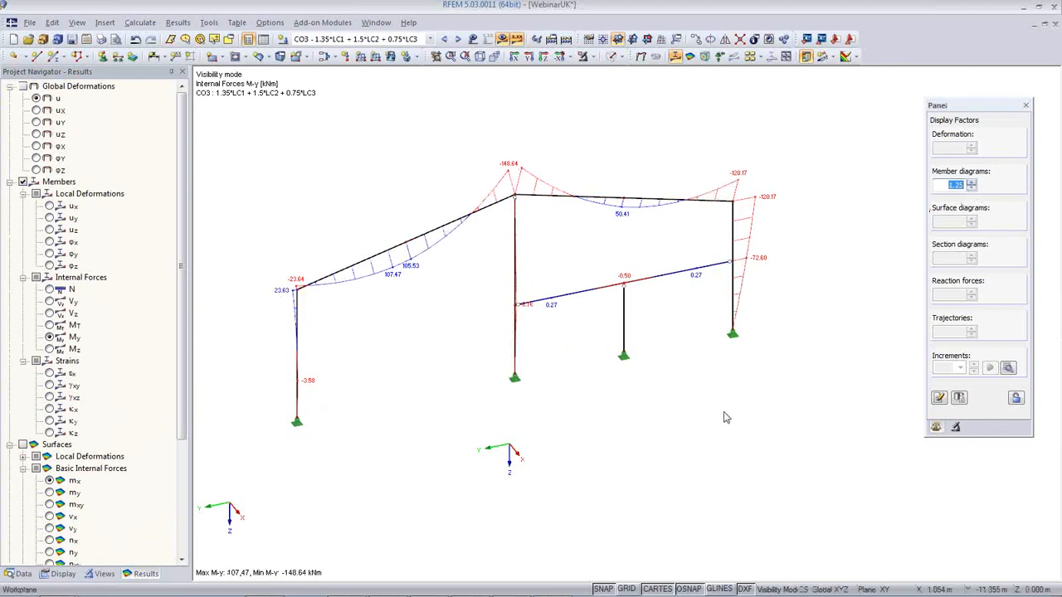
- Set up a mass print to report PR1 with result graphics of the member internal forces N, Vy, Vz, MT, My and Mz
{"action": "left_click", "coordinate": [100, 39]}
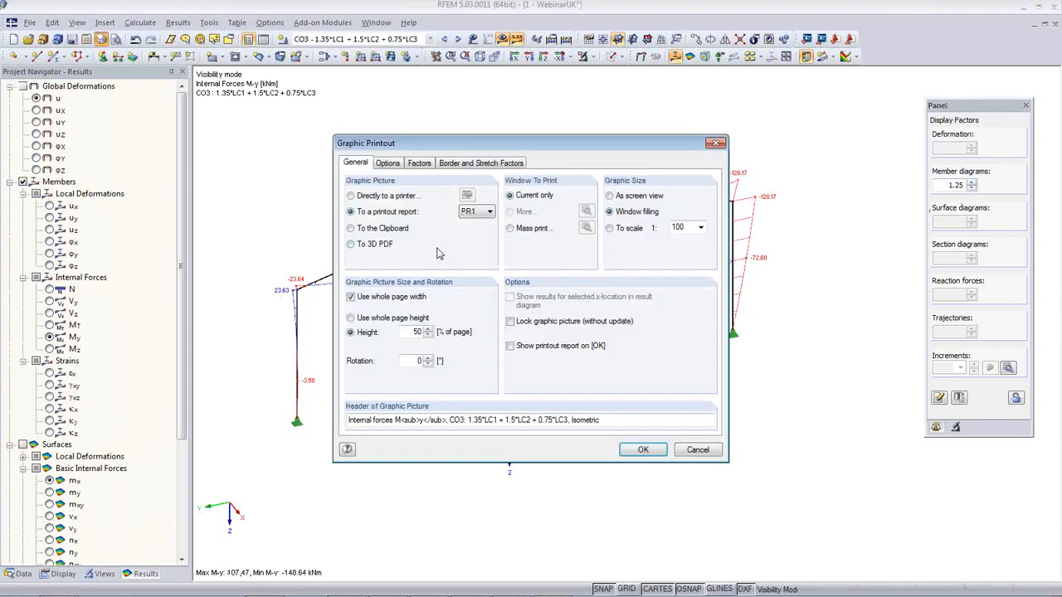
{"action": "left_click", "coordinate": [512, 229]}
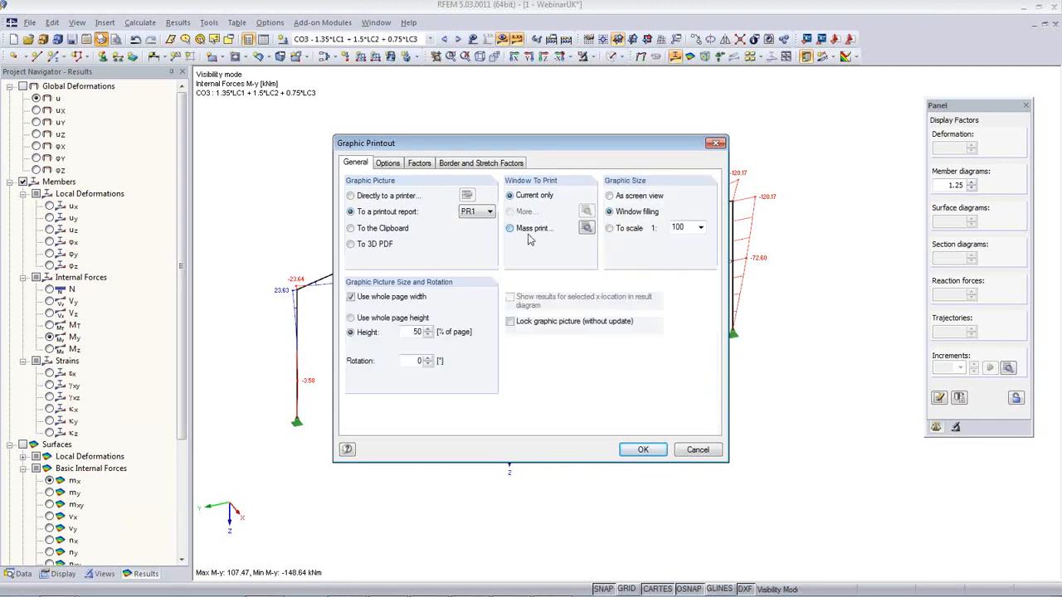
{"action": "left_click", "coordinate": [585, 228]}
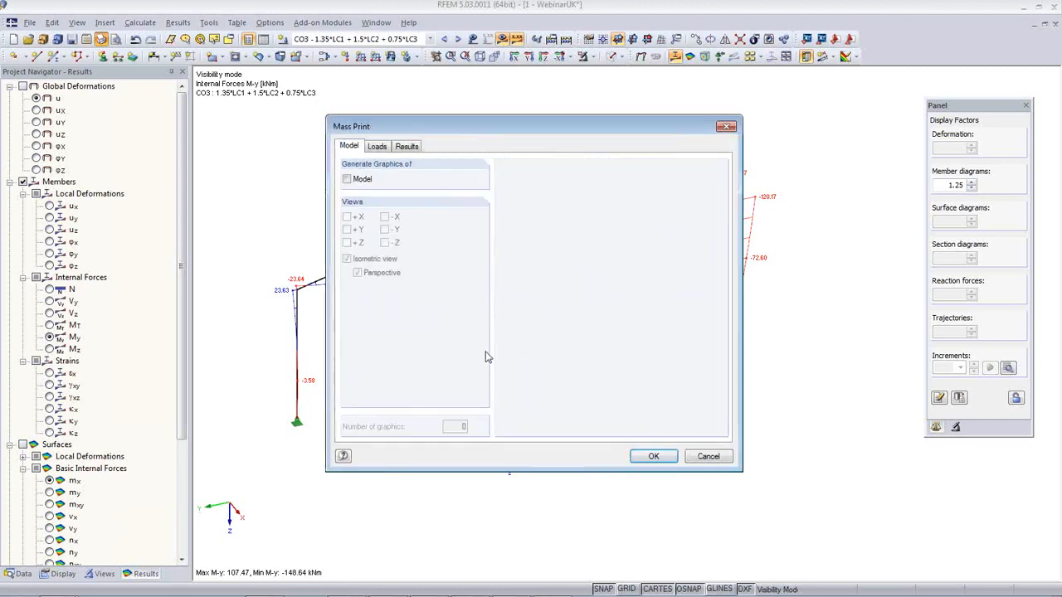
{"action": "left_click", "coordinate": [406, 147]}
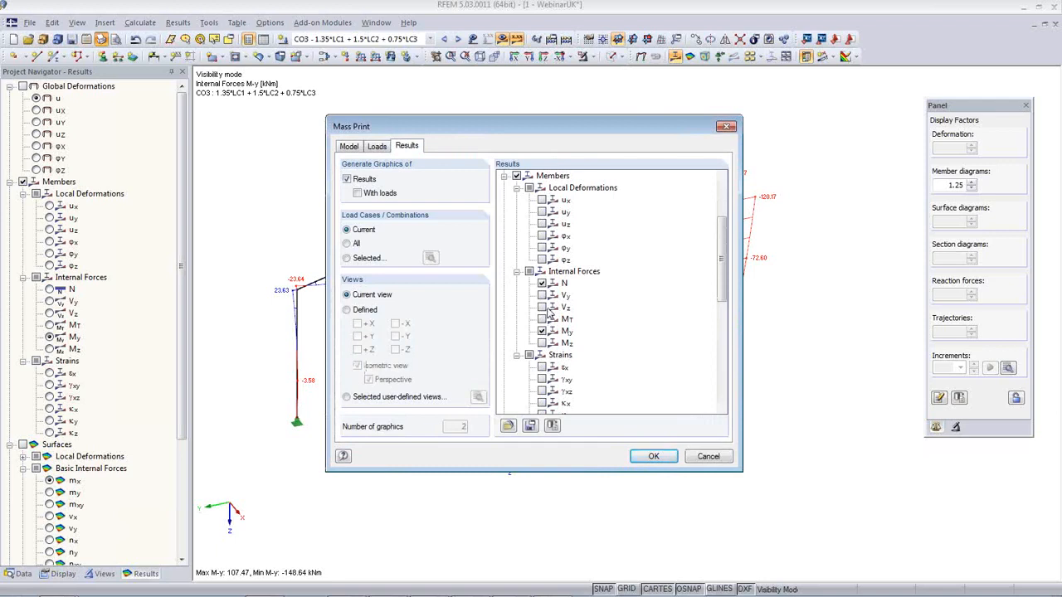
{"action": "left_click", "coordinate": [542, 319]}
- Limit the mass print's results to result combination RC1 and send the graphics to PR1 without opening the report
{"action": "left_click", "coordinate": [365, 264]}
{"action": "left_click", "coordinate": [430, 259]}
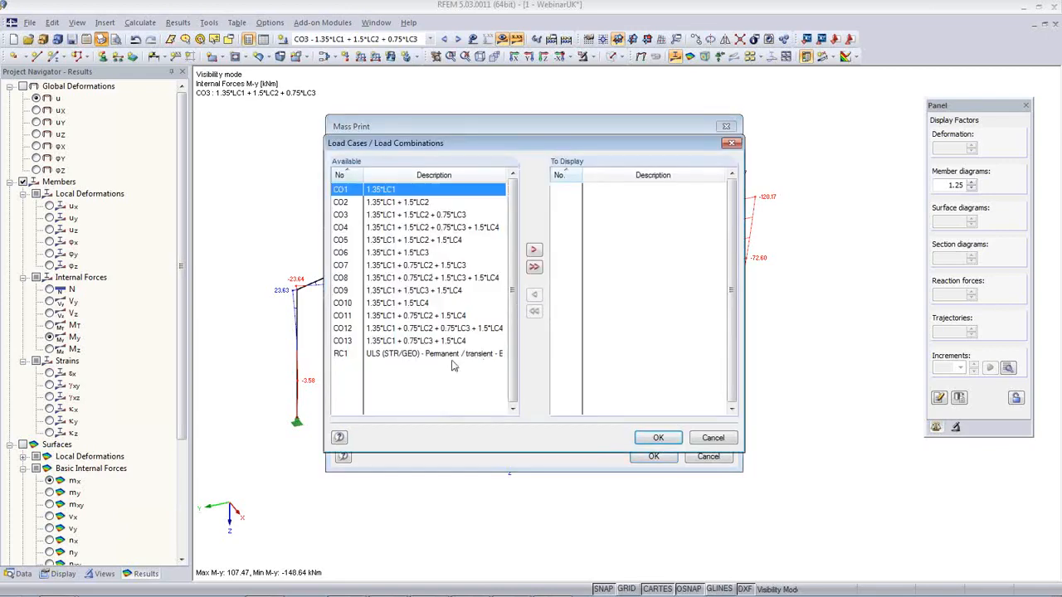
{"action": "double_click", "coordinate": [411, 362]}
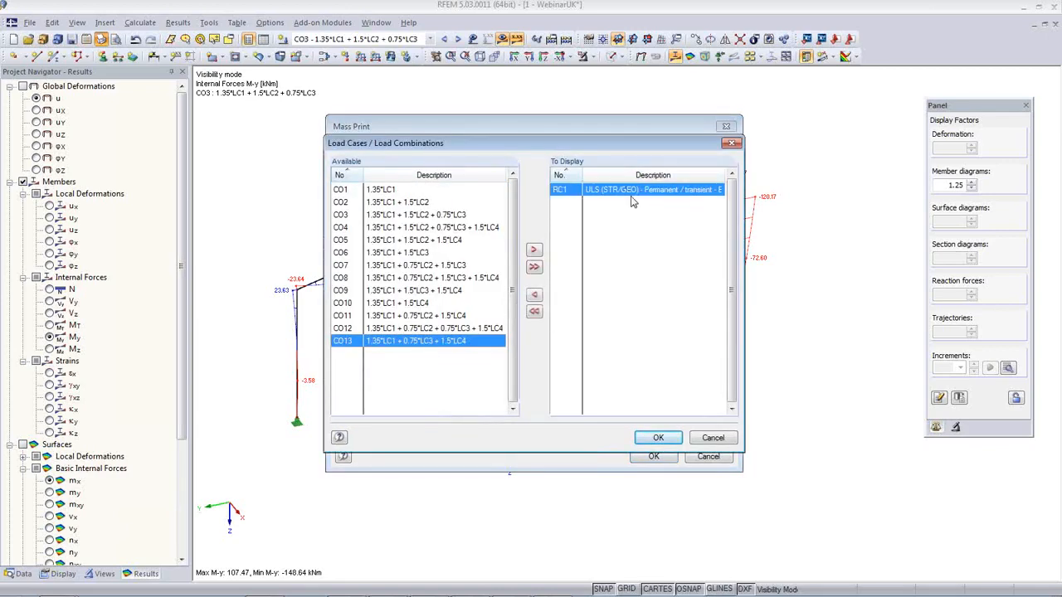
{"action": "left_click", "coordinate": [657, 438]}
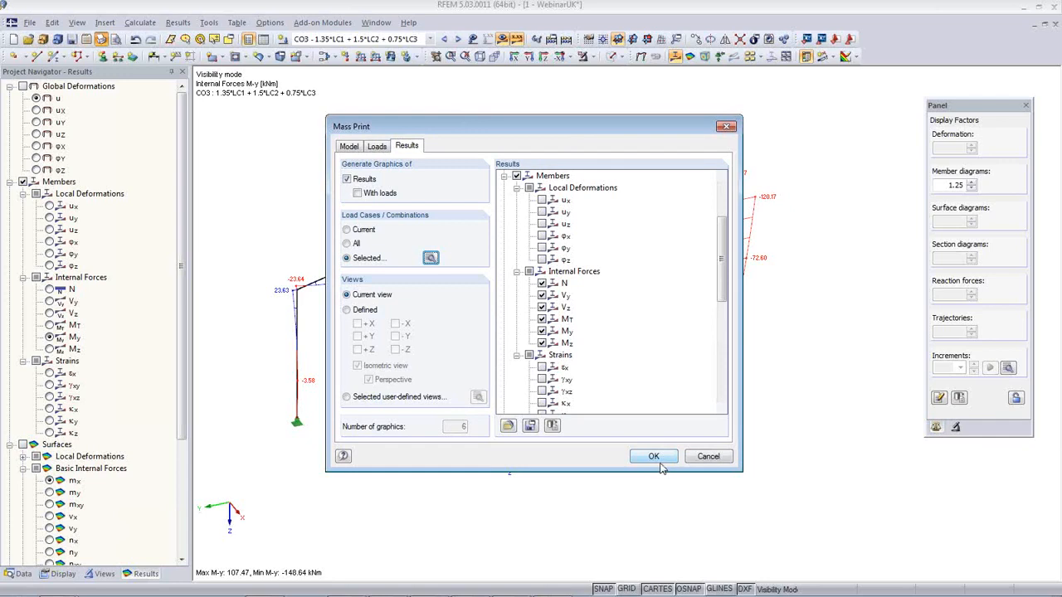
{"action": "left_click", "coordinate": [654, 457]}
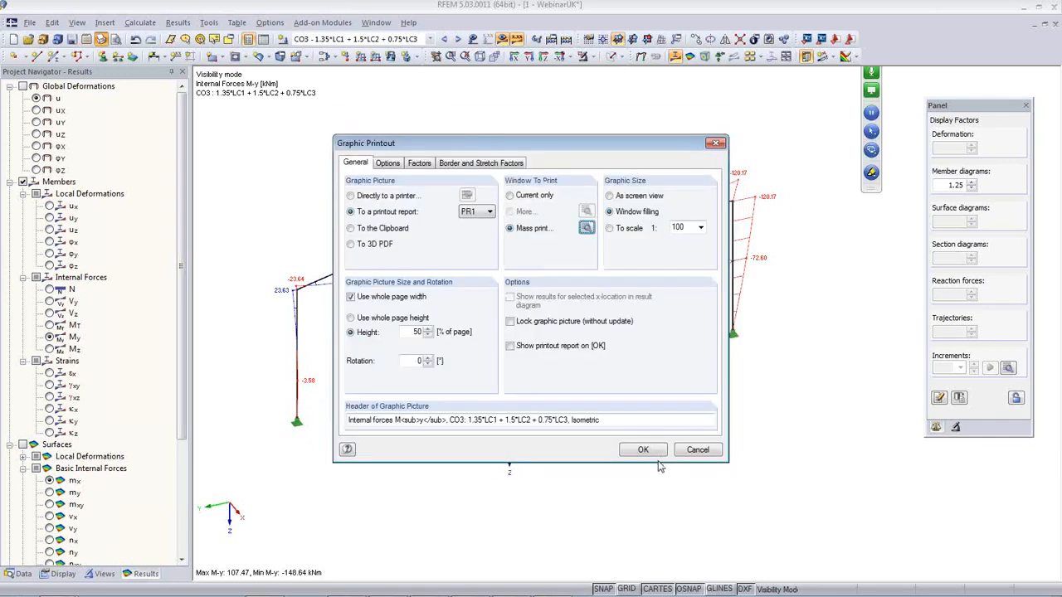
{"action": "left_click", "coordinate": [641, 450]}
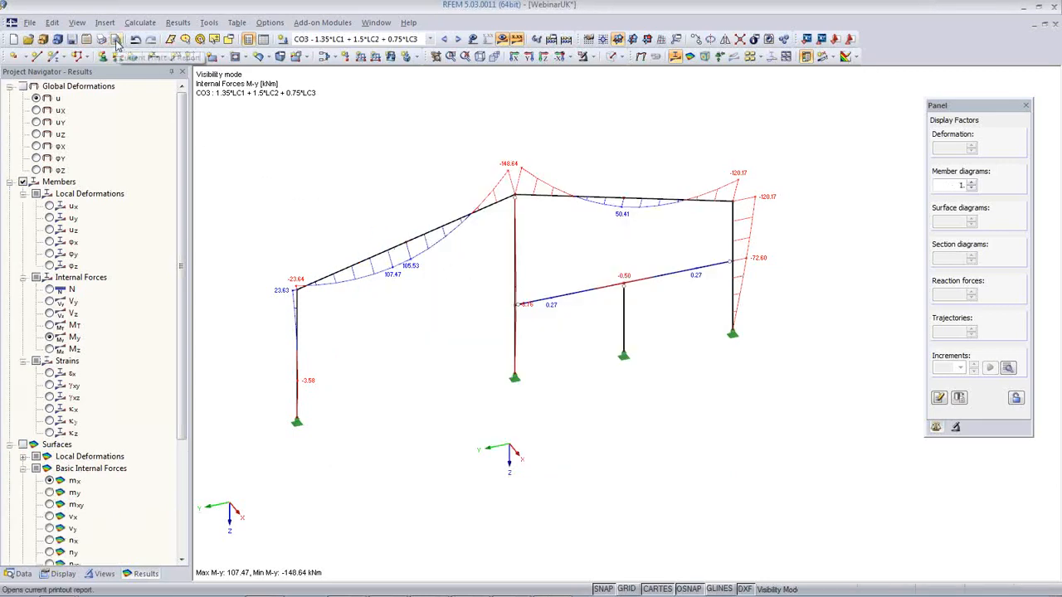
- Restore the user-defined view Deformation and send its current graphic to printout report PR1
{"action": "left_click", "coordinate": [101, 573]}
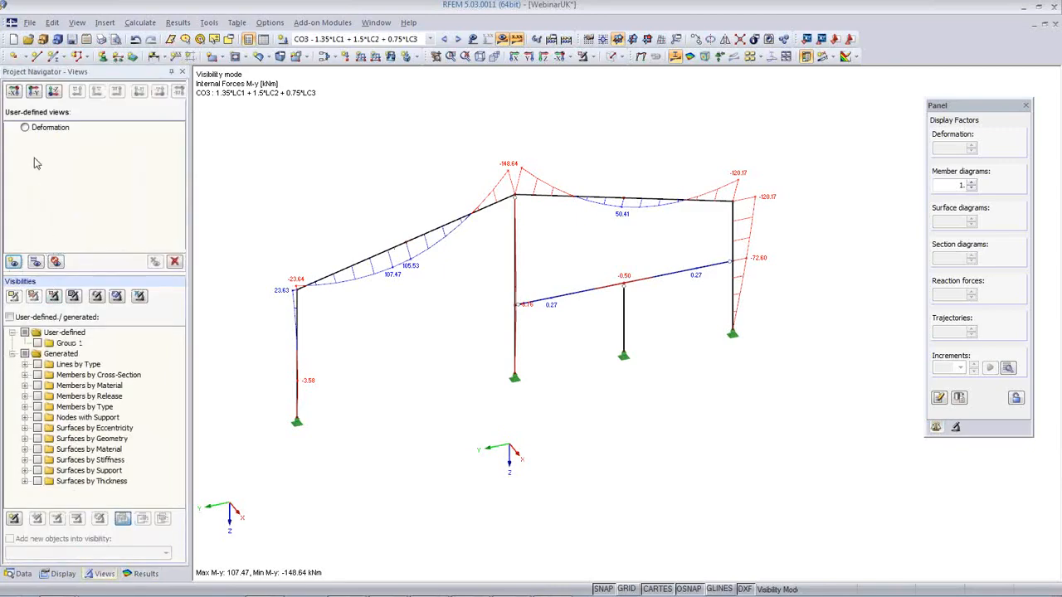
{"action": "left_click", "coordinate": [25, 129]}
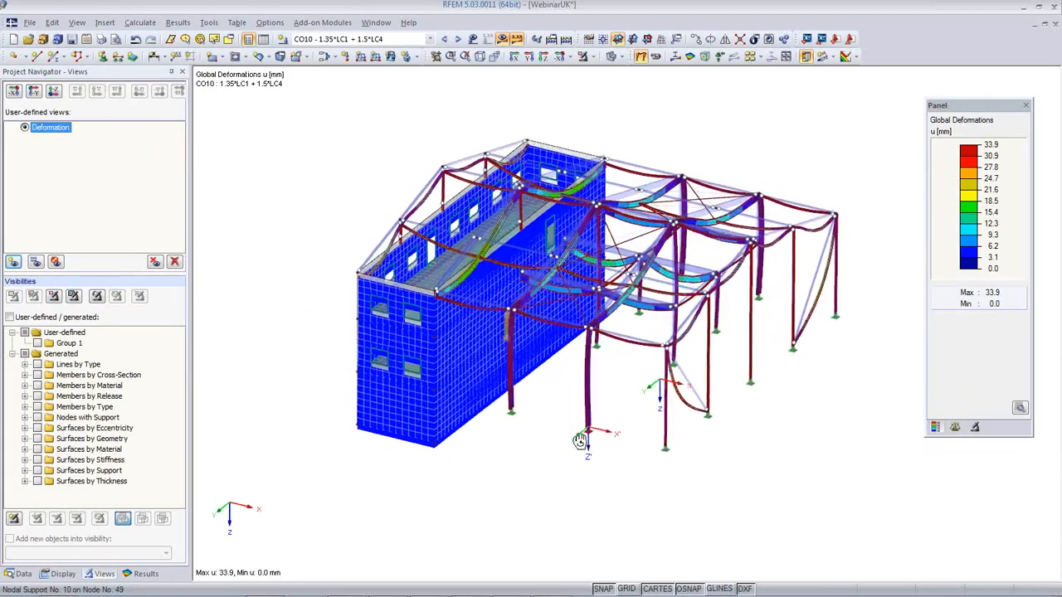
{"action": "left_click", "coordinate": [100, 39]}
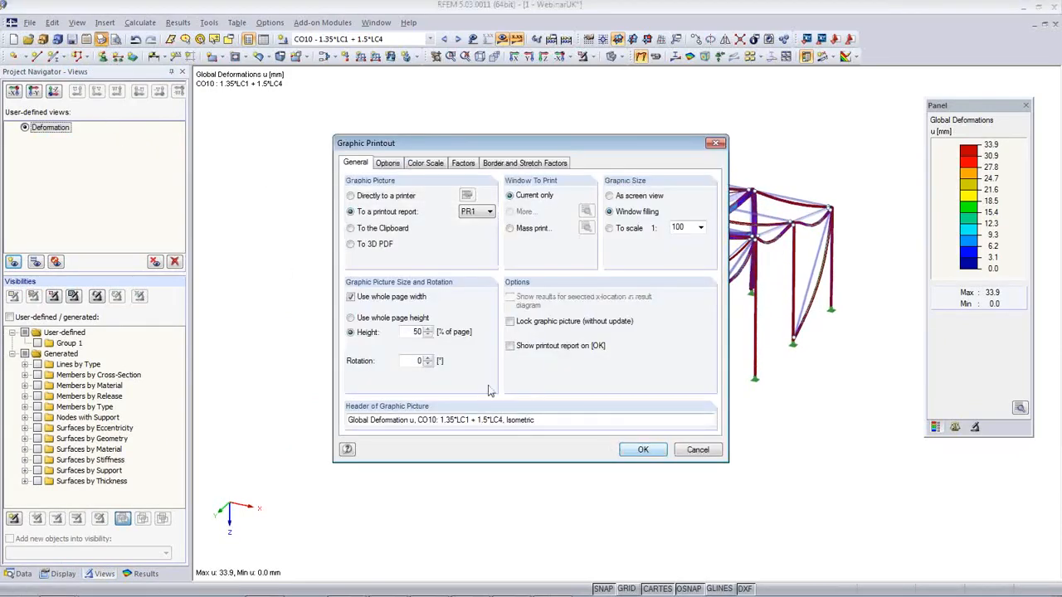
{"action": "left_click", "coordinate": [643, 449]}
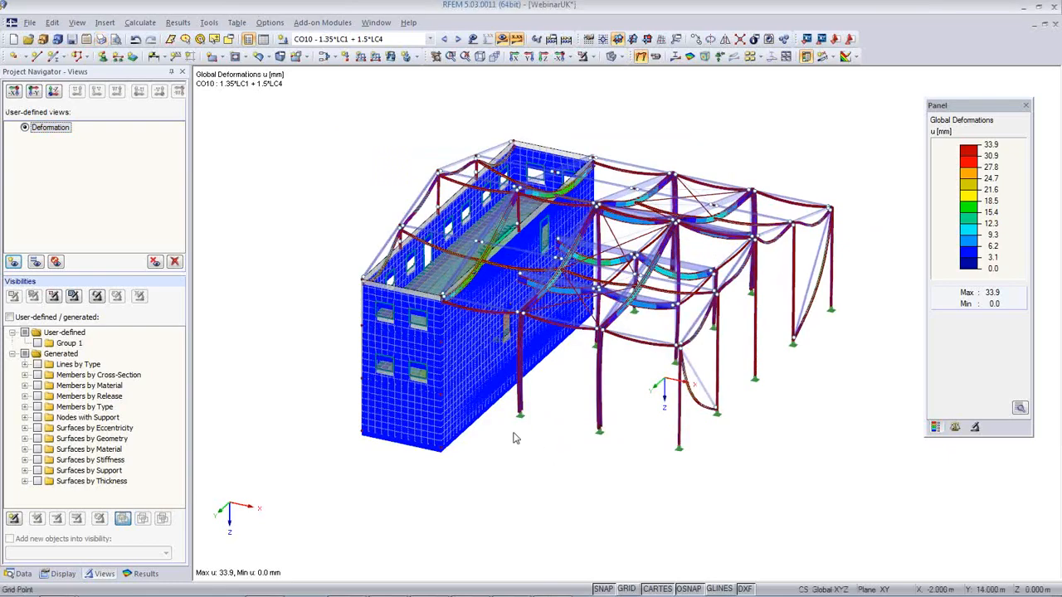
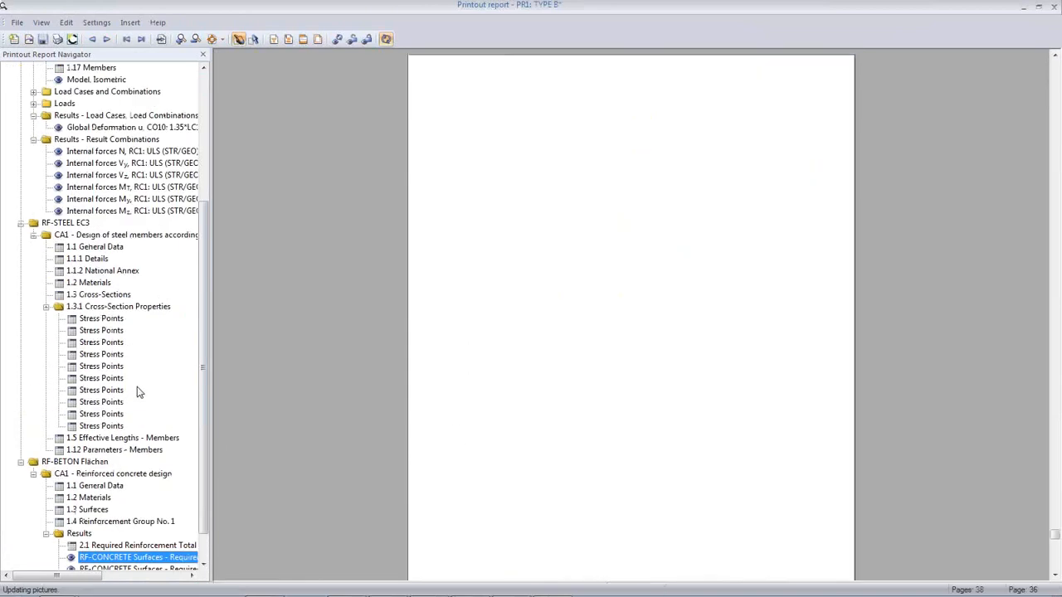
- Review the RC1 internal force graphics and the CO10 global deformation graphic in printout report PR1
{"action": "scroll", "coordinate": [139, 354], "scroll_direction": "up", "scroll_amount": 2}
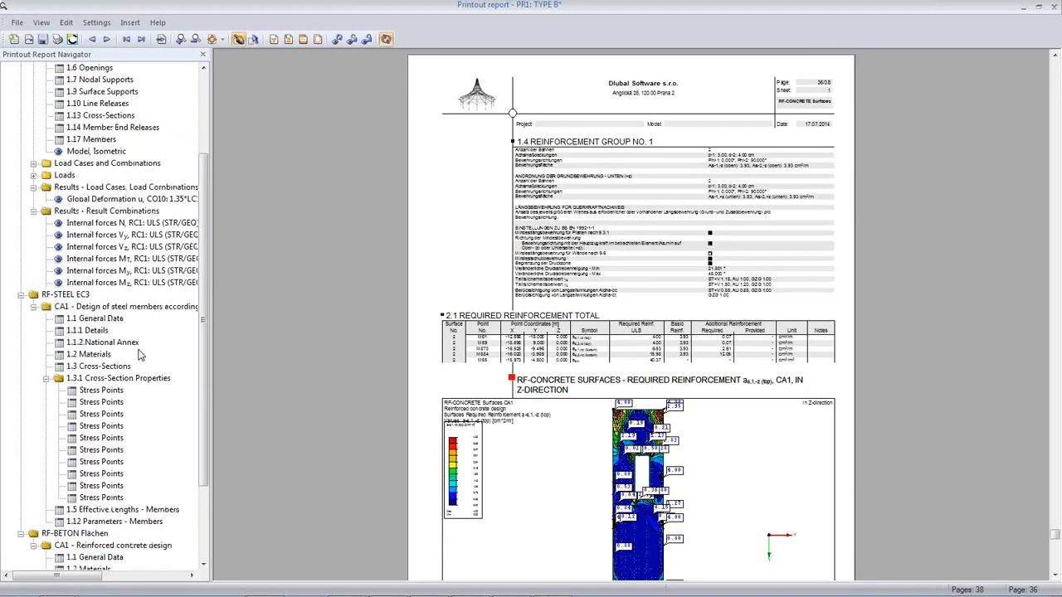
{"action": "left_click", "coordinate": [125, 222]}
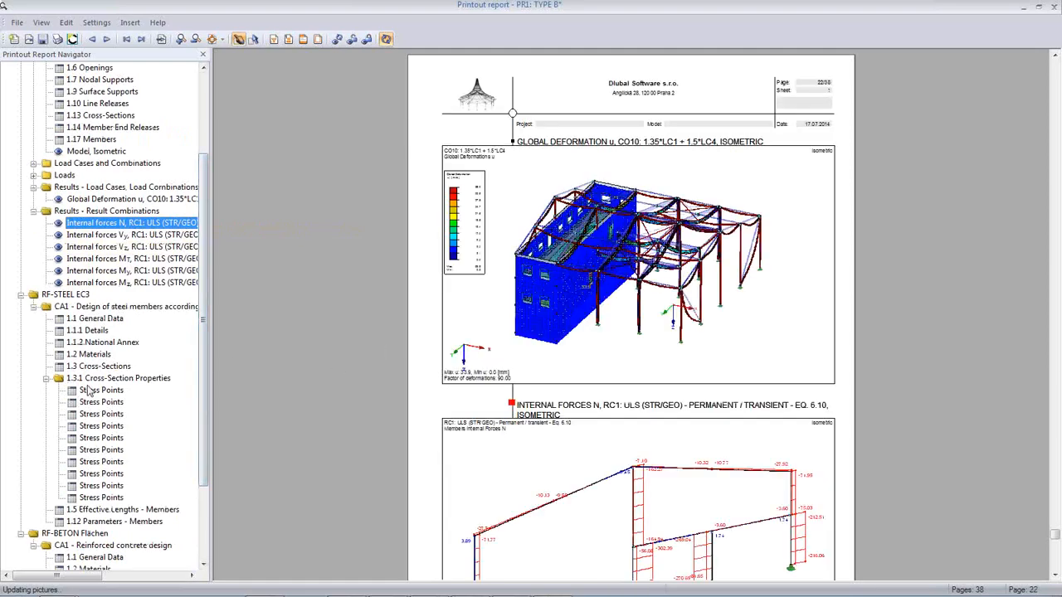
{"action": "scroll", "coordinate": [642, 397], "scroll_direction": "down", "scroll_amount": 5}
{"action": "scroll", "coordinate": [641, 397], "scroll_direction": "down", "scroll_amount": 3}
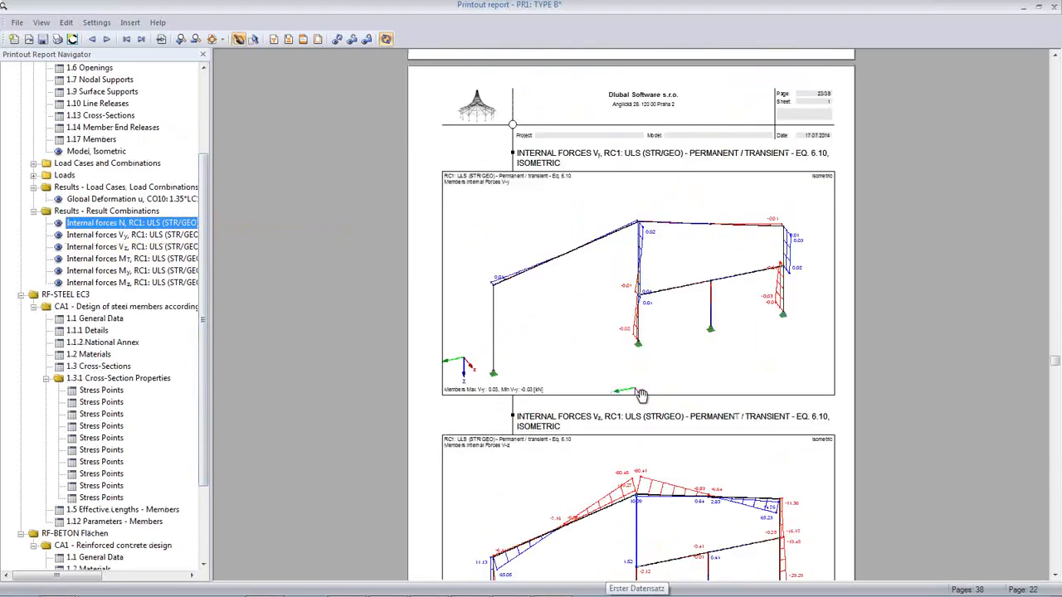
{"action": "scroll", "coordinate": [633, 398], "scroll_direction": "down", "scroll_amount": 1, "text": "ctrl"}
{"action": "scroll", "coordinate": [634, 398], "scroll_direction": "down", "scroll_amount": 10}
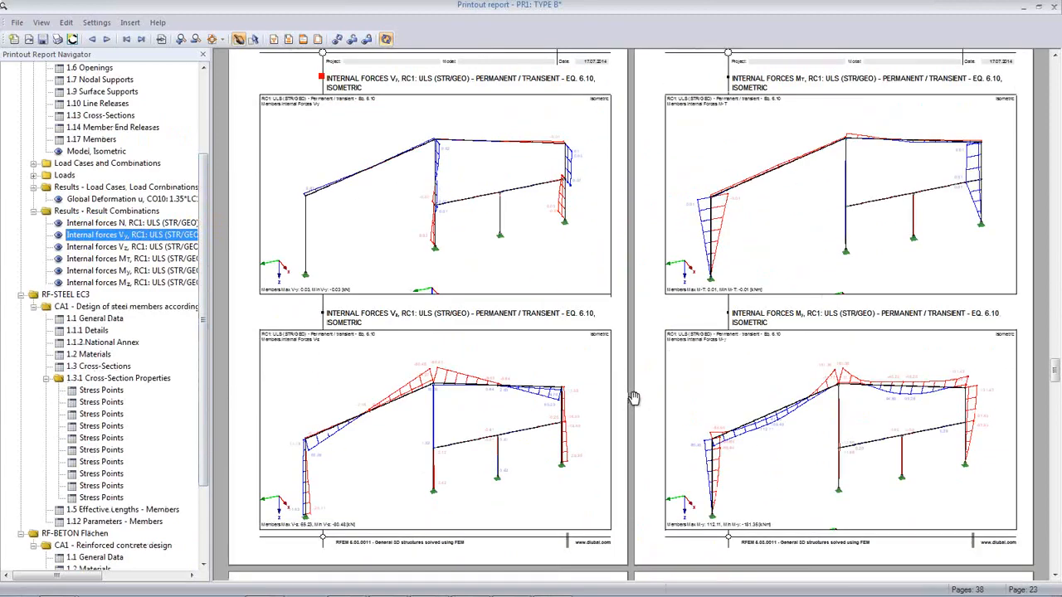
{"action": "scroll", "coordinate": [634, 396], "scroll_direction": "up", "scroll_amount": 10}
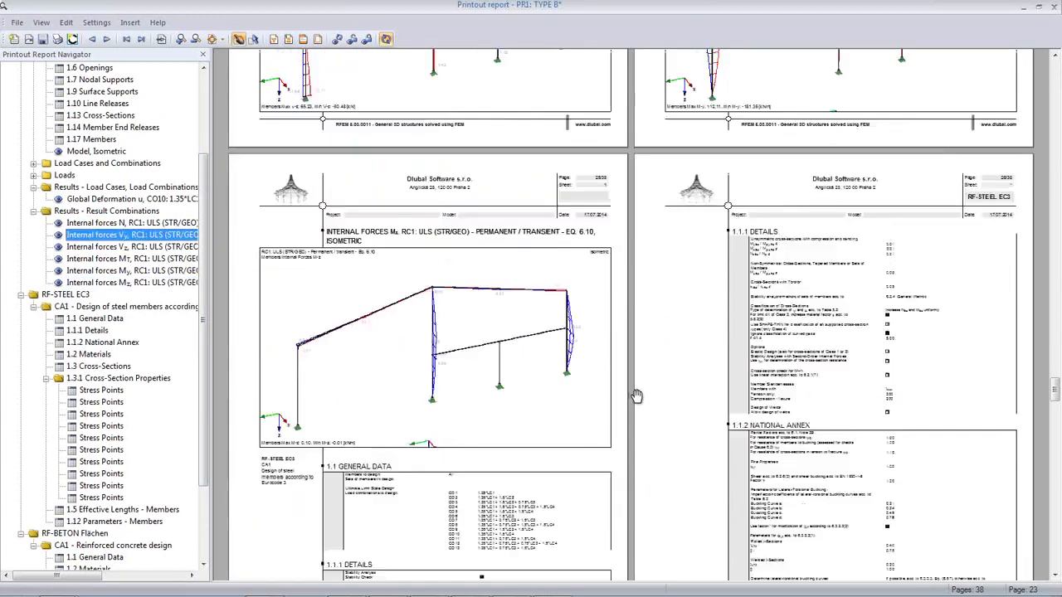
{"action": "scroll", "coordinate": [638, 395], "scroll_direction": "up", "scroll_amount": 3}
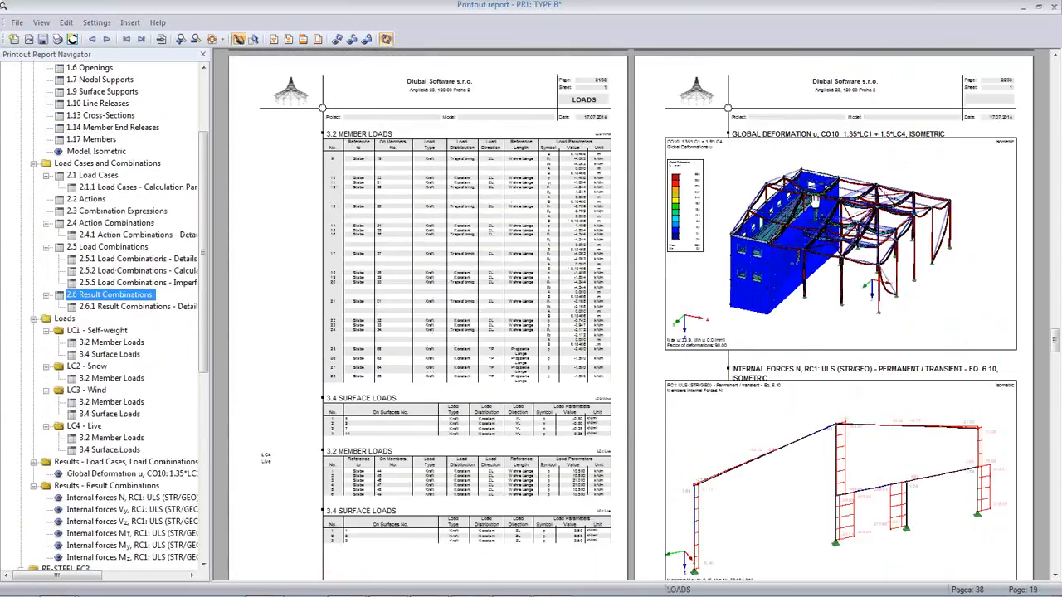
- Look over the report's remaining pages, from the action and load combinations to the required reinforcement graphics at the end
{"action": "scroll", "coordinate": [773, 374], "scroll_direction": "up", "scroll_amount": 10}
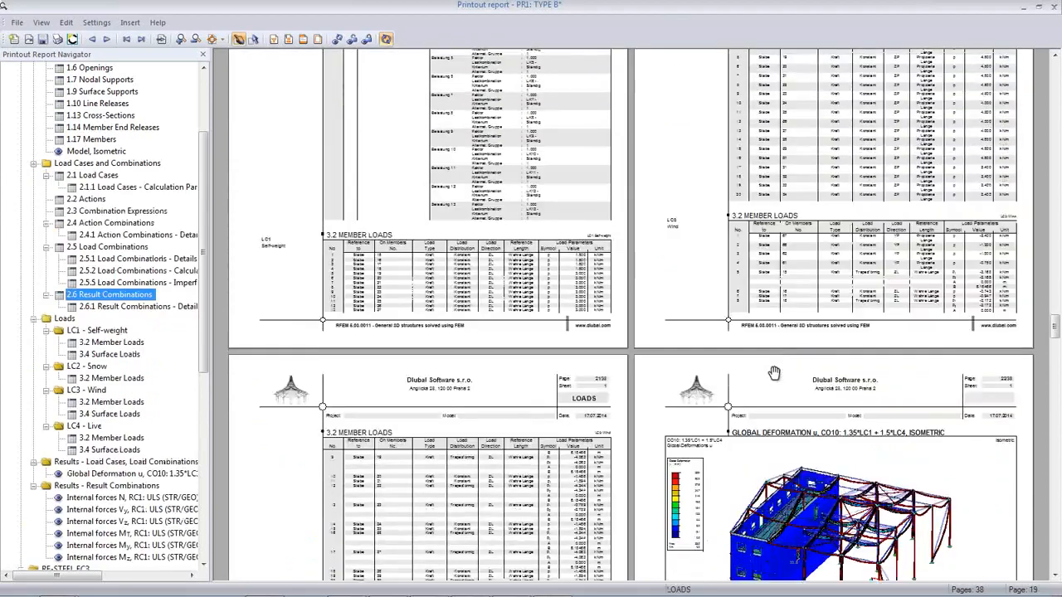
{"action": "scroll", "coordinate": [775, 369], "scroll_direction": "up", "scroll_amount": 10}
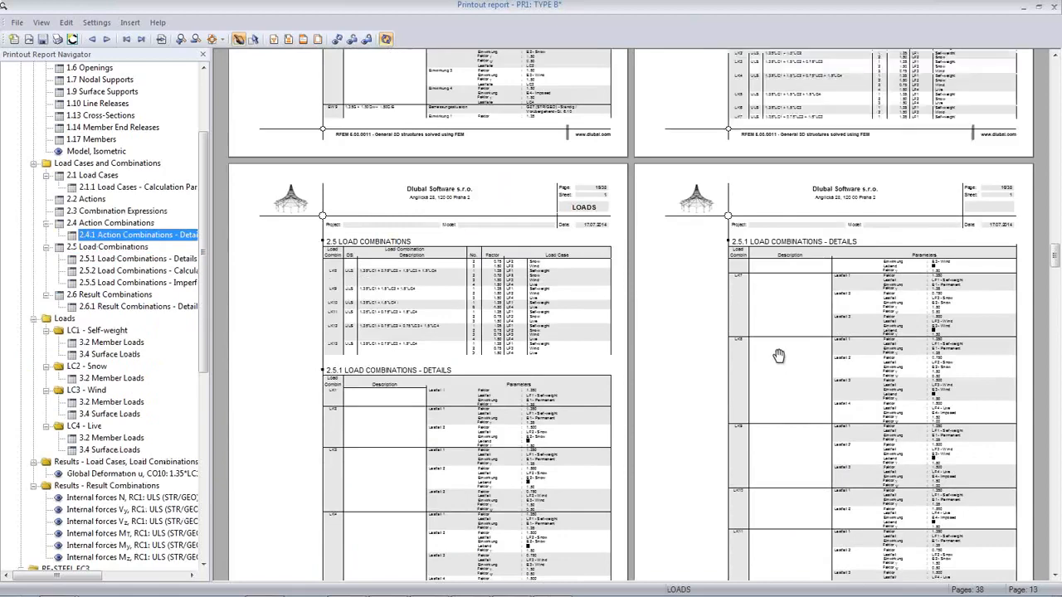
{"action": "scroll", "coordinate": [776, 361], "scroll_direction": "up", "scroll_amount": 10}
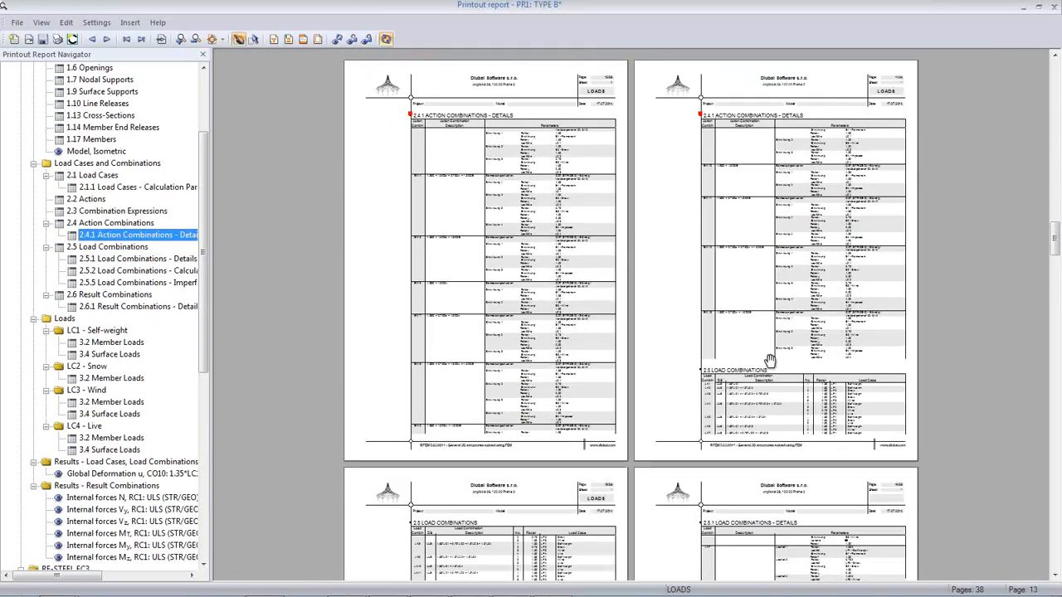
{"action": "scroll", "coordinate": [730, 375], "scroll_direction": "down", "scroll_amount": 1, "text": "ctrl"}
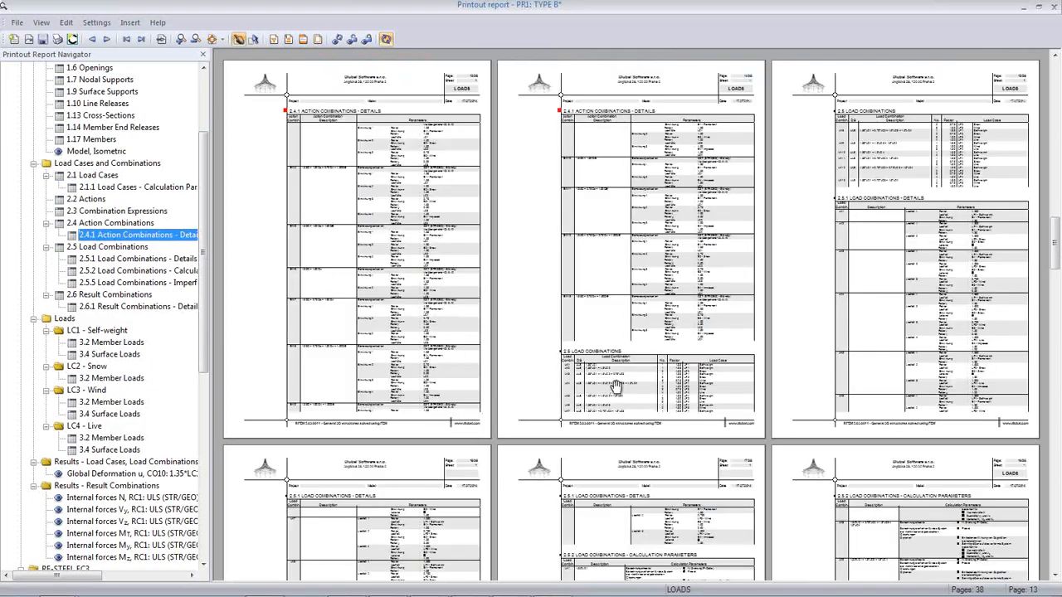
{"action": "scroll", "coordinate": [615, 385], "scroll_direction": "down", "scroll_amount": 10}
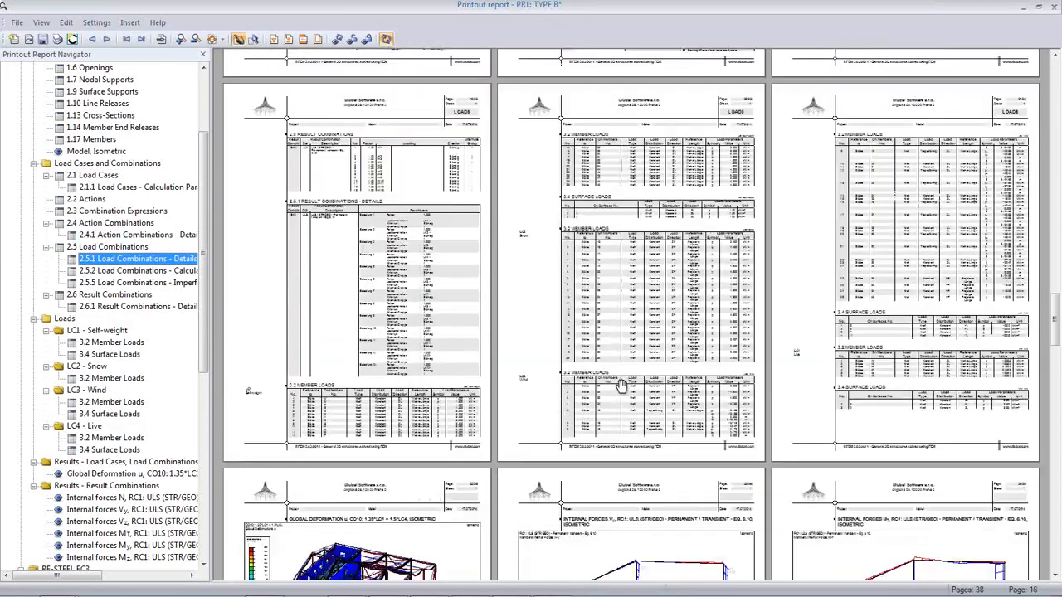
{"action": "scroll", "coordinate": [620, 385], "scroll_direction": "down", "scroll_amount": 10}
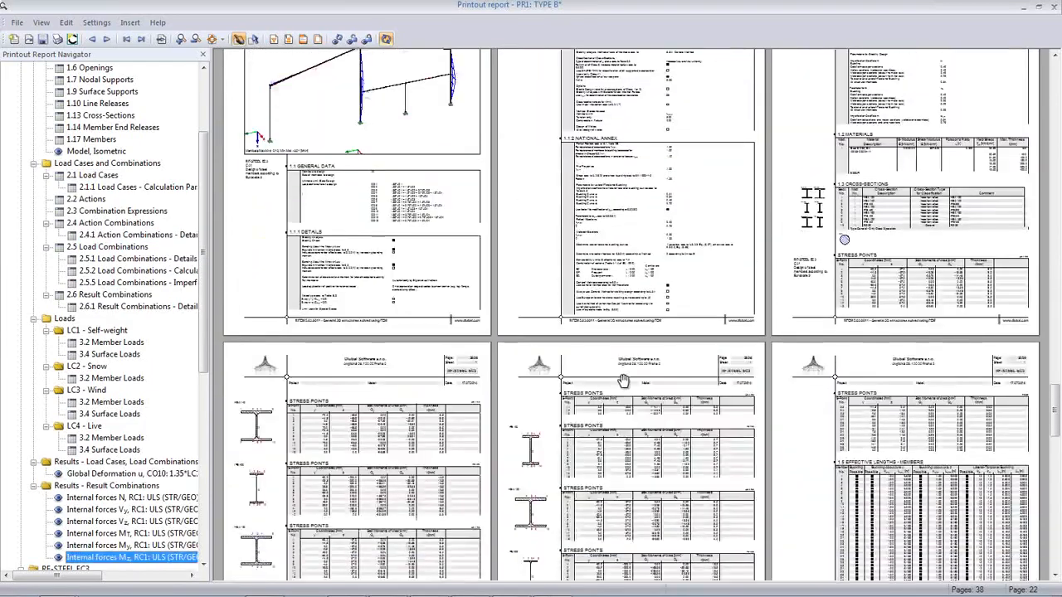
{"action": "scroll", "coordinate": [622, 380], "scroll_direction": "down", "scroll_amount": 10}
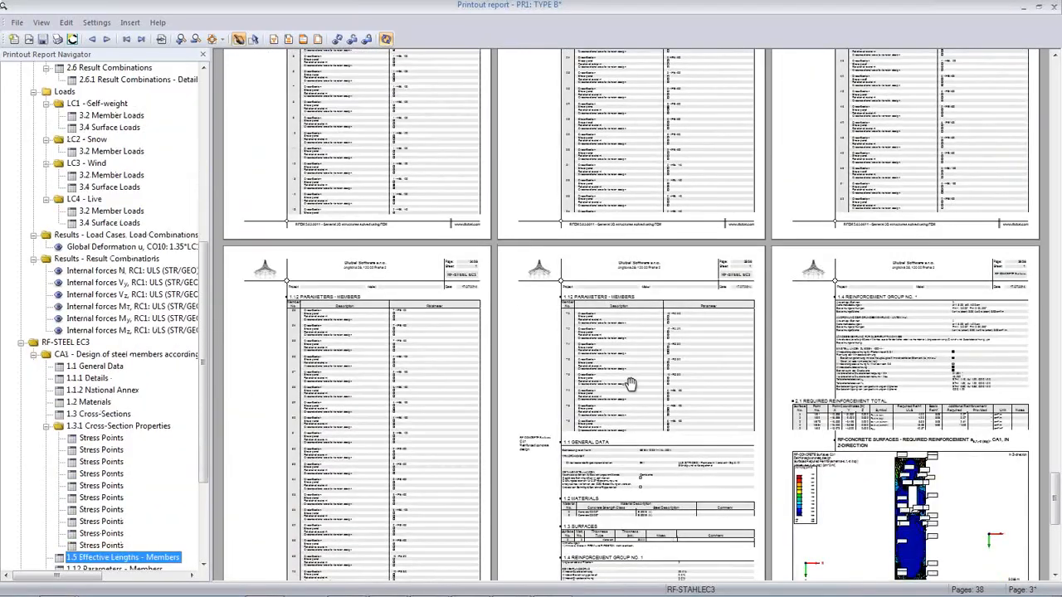
{"action": "scroll", "coordinate": [631, 383], "scroll_direction": "down", "scroll_amount": 6}
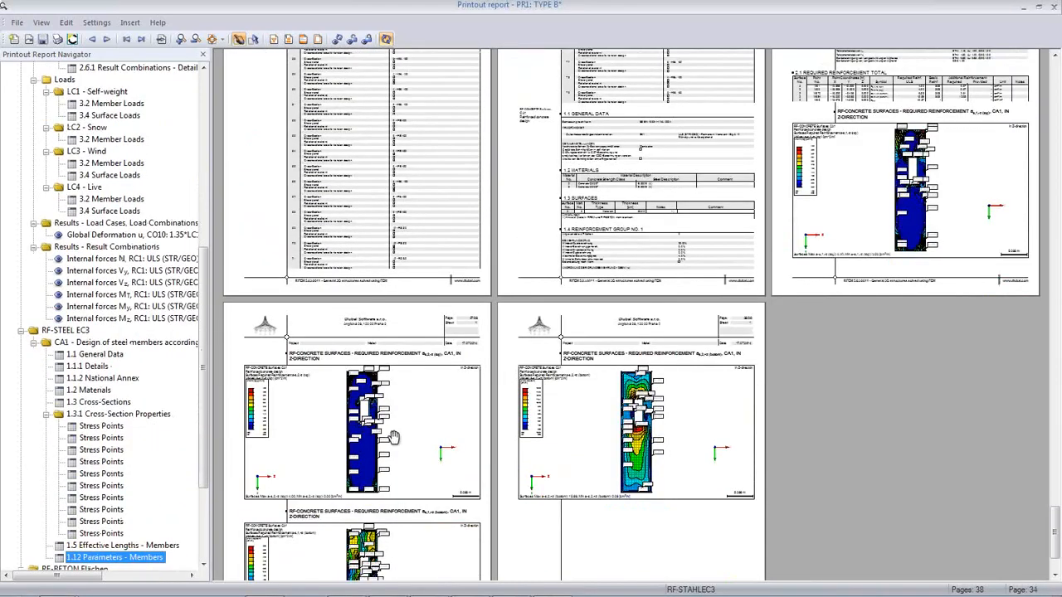
{"action": "scroll", "coordinate": [394, 438], "scroll_direction": "down", "scroll_amount": 1}
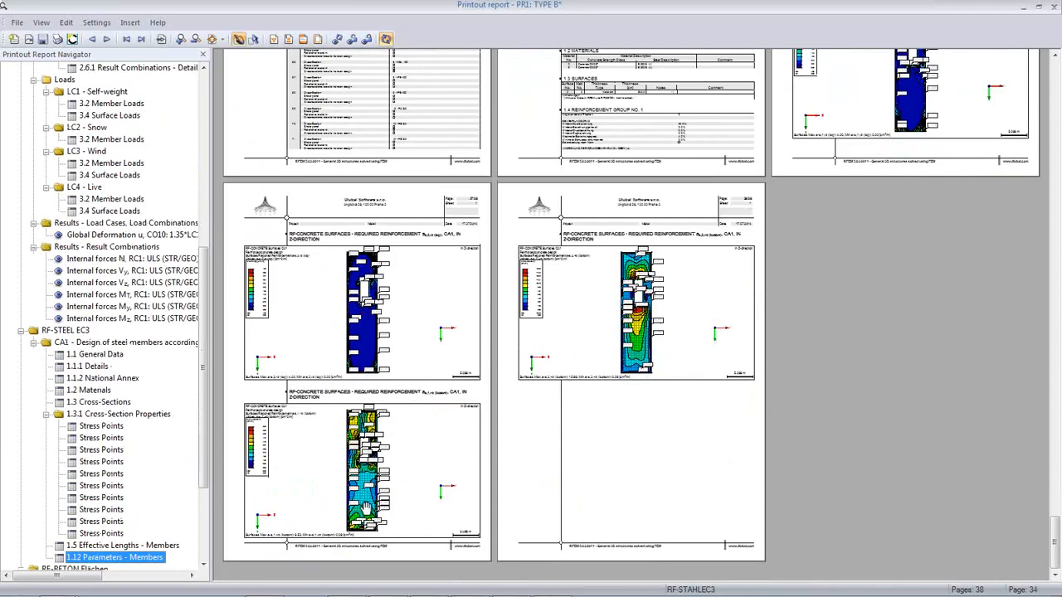
- Examine the required reinforcement graphic a-s,1,+z (bottom) of the concrete design on page 37 of the report
{"action": "scroll", "coordinate": [341, 508], "scroll_direction": "up", "scroll_amount": 5, "text": "ctrl"}
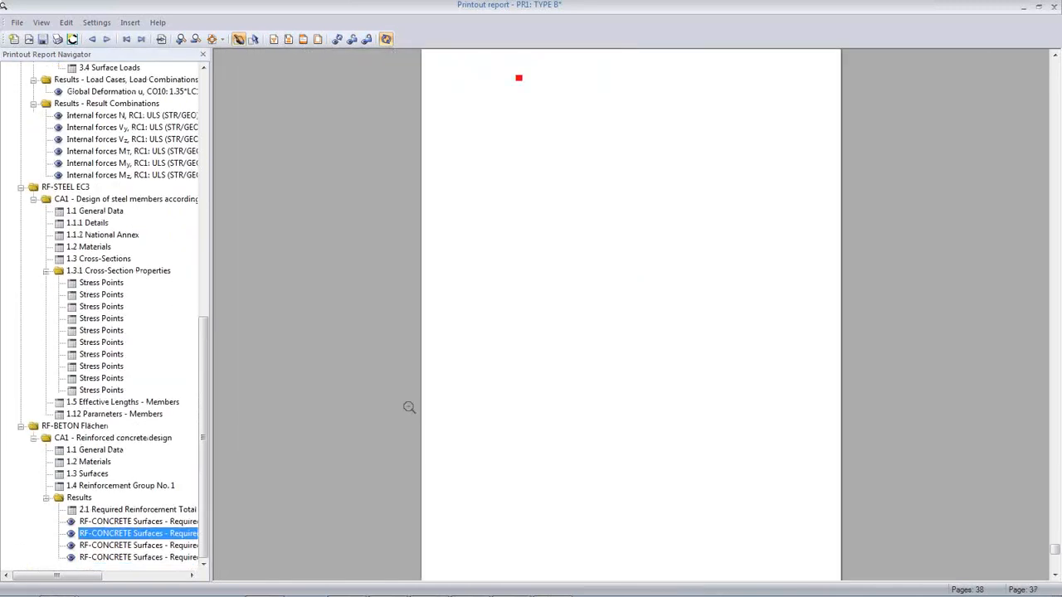
{"action": "scroll", "coordinate": [409, 407], "scroll_direction": "up", "scroll_amount": 3, "text": "ctrl"}
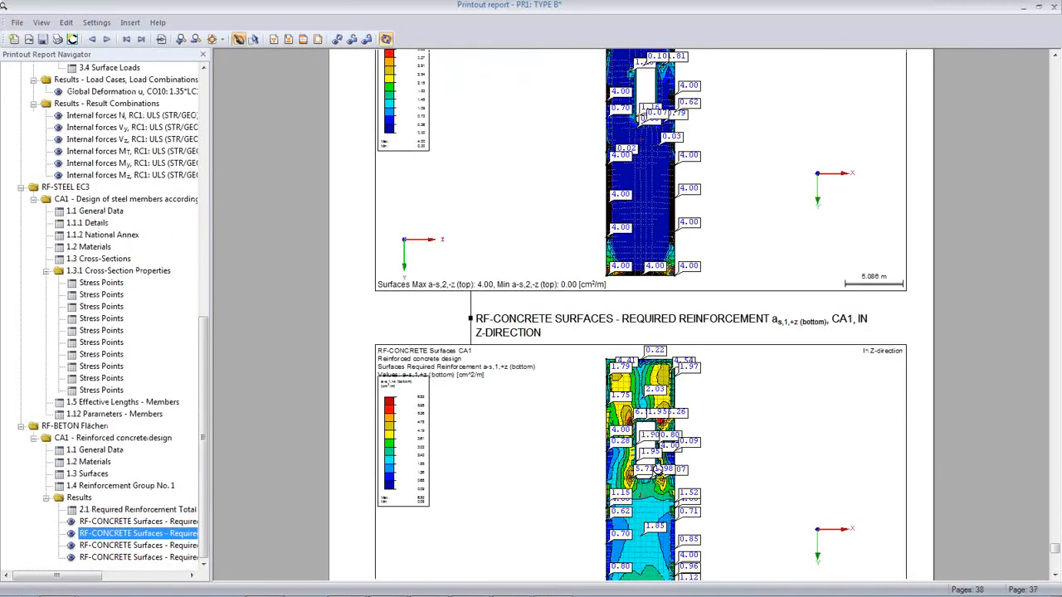
{"action": "scroll", "coordinate": [658, 468], "scroll_direction": "up", "scroll_amount": 1, "text": "ctrl"}
{"action": "scroll", "coordinate": [679, 417], "scroll_direction": "up", "scroll_amount": 1, "text": "ctrl"}
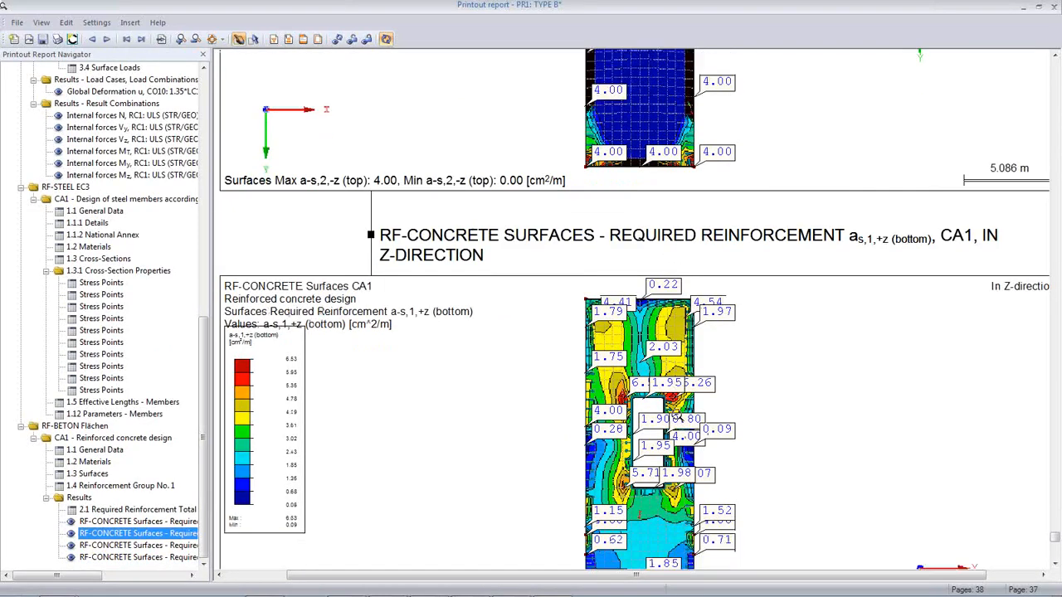
{"action": "scroll", "coordinate": [678, 417], "scroll_direction": "down", "scroll_amount": 5}
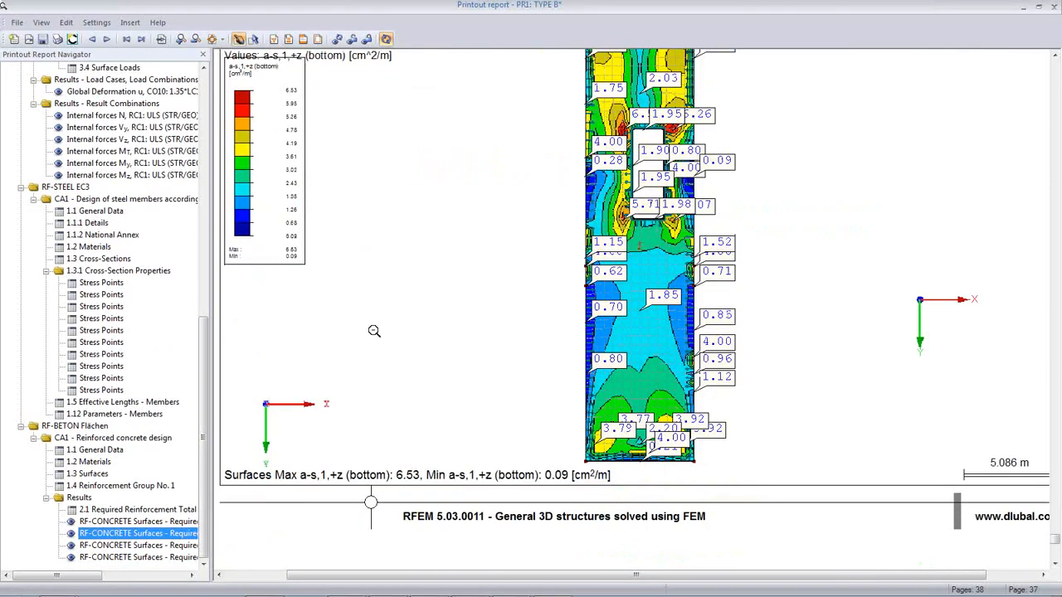
- Close printout report PR1 and save it
{"action": "left_click", "coordinate": [17, 22]}
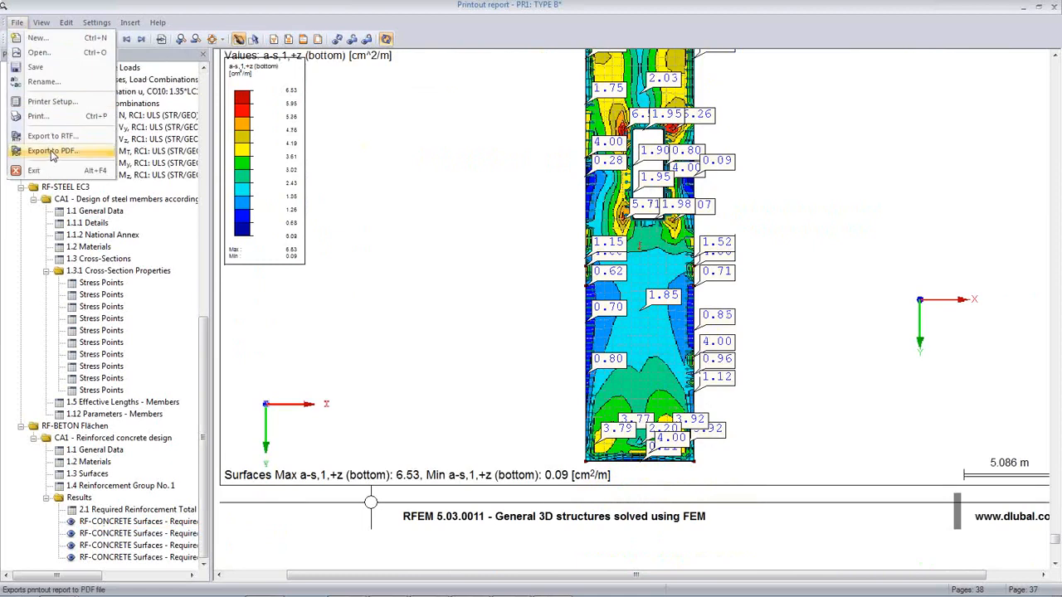
{"action": "left_click", "coordinate": [403, 247]}
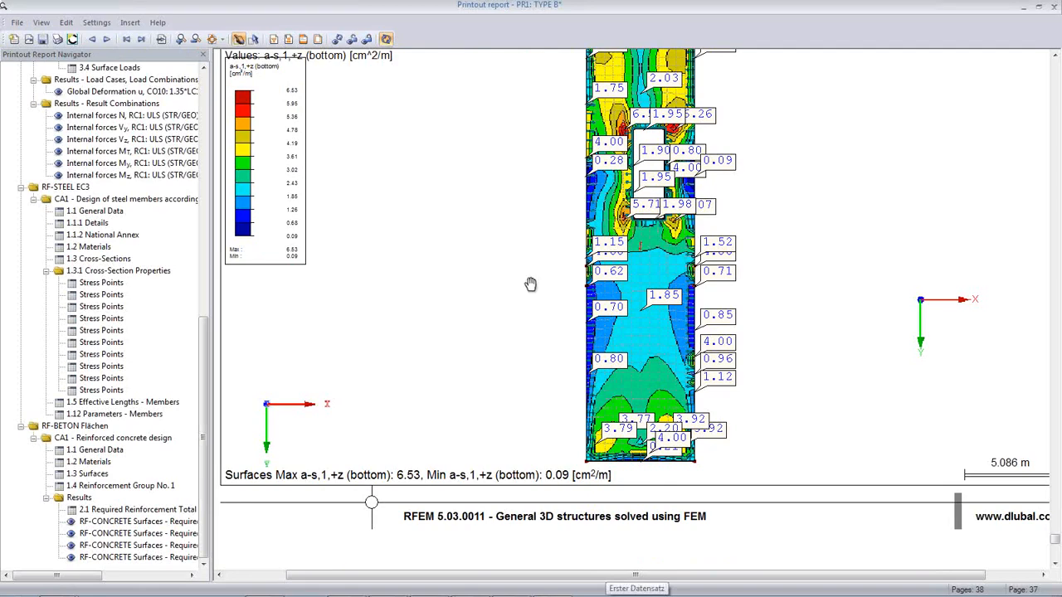
{"action": "scroll", "coordinate": [531, 286], "scroll_direction": "down", "scroll_amount": 1}
{"action": "scroll", "coordinate": [530, 286], "scroll_direction": "up", "scroll_amount": 5}
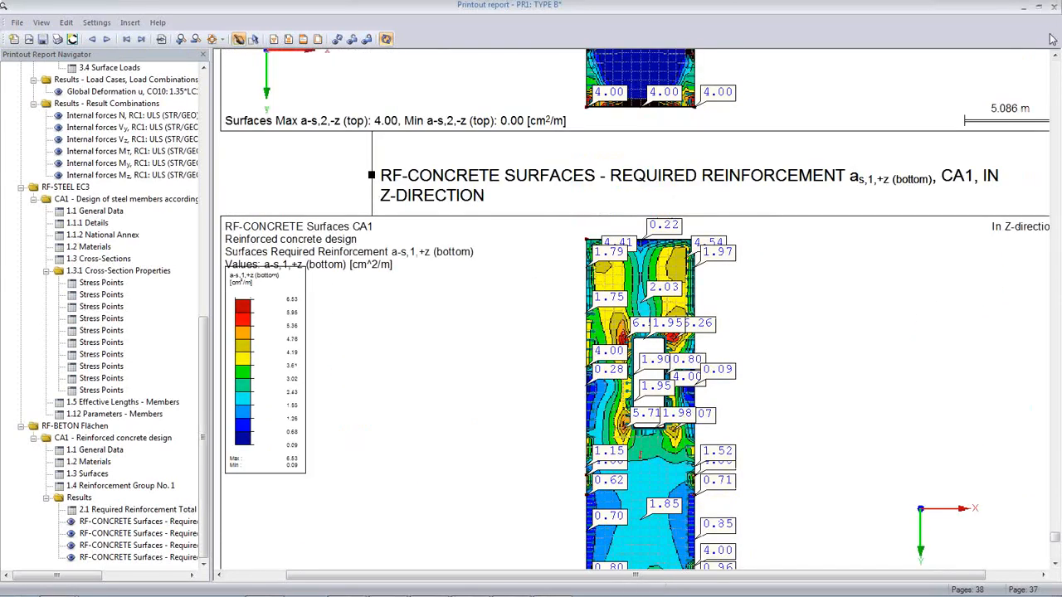
{"action": "left_click", "coordinate": [1053, 10]}
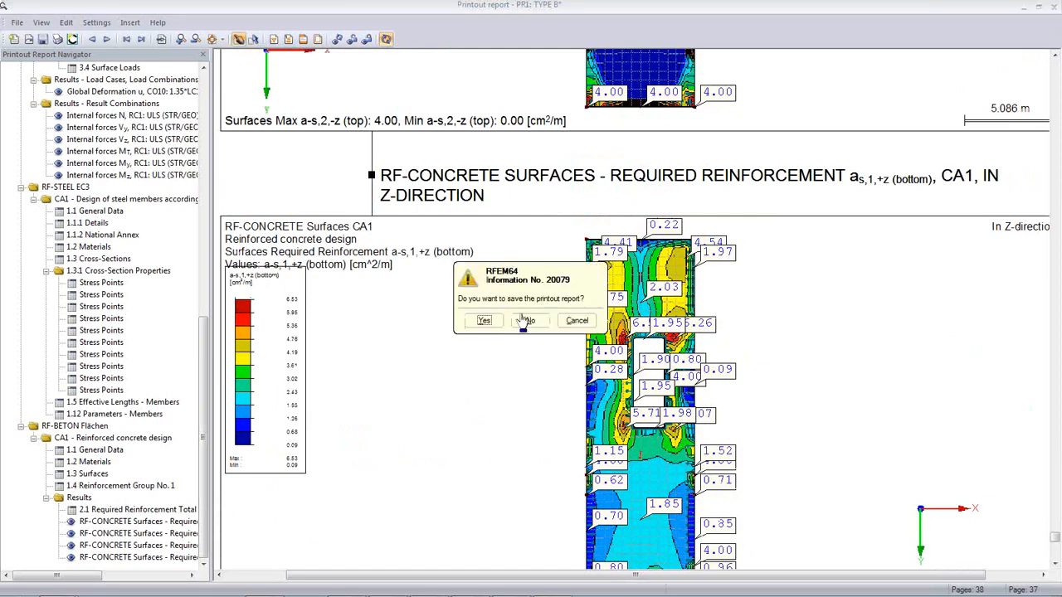
{"action": "left_click", "coordinate": [484, 325]}
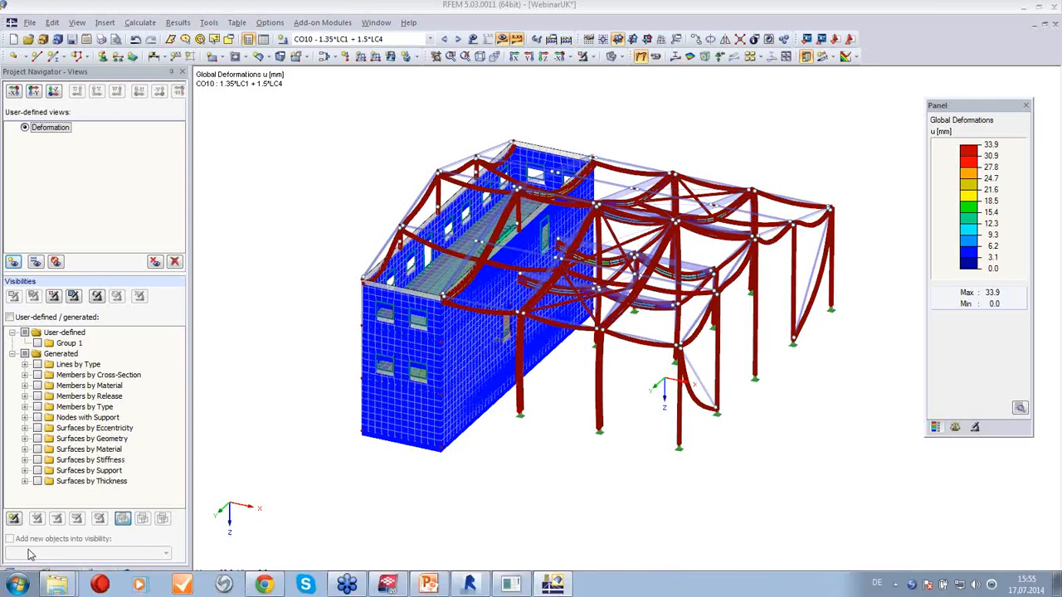
- Look through the add-on modules listed in the project data, from steel and concrete design to the special modules
{"action": "left_click", "coordinate": [19, 573]}
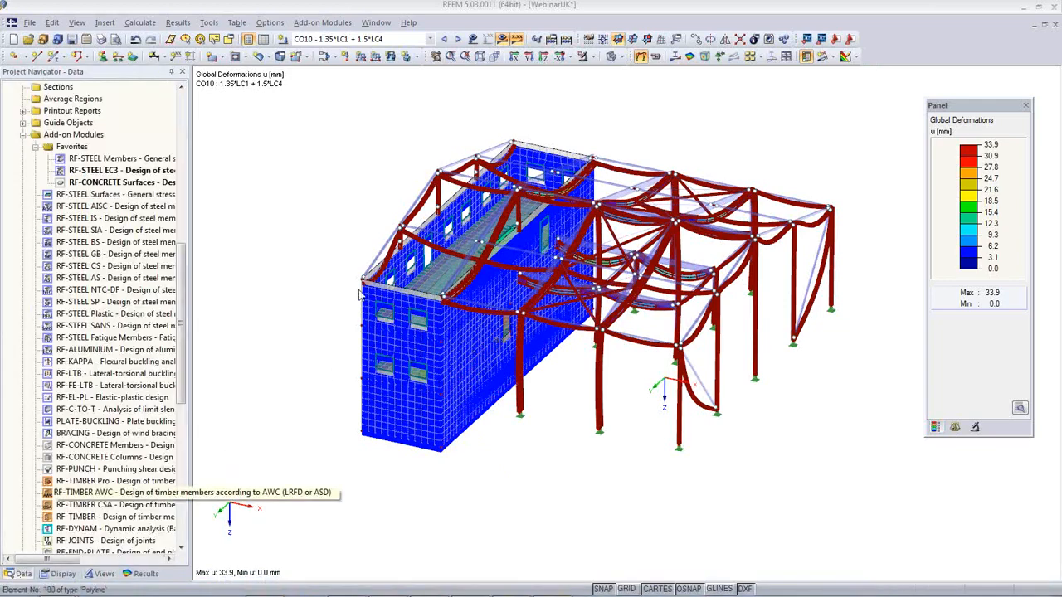
{"action": "scroll", "coordinate": [177, 447], "scroll_direction": "down", "scroll_amount": 5}
{"action": "scroll", "coordinate": [176, 447], "scroll_direction": "down", "scroll_amount": 3}
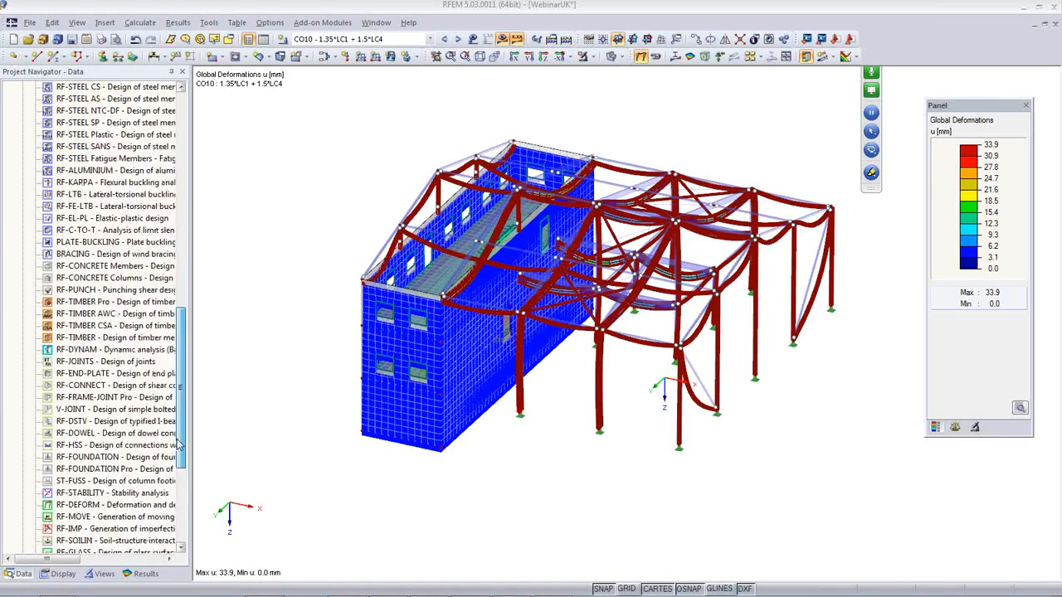
{"action": "scroll", "coordinate": [177, 447], "scroll_direction": "up", "scroll_amount": 3}
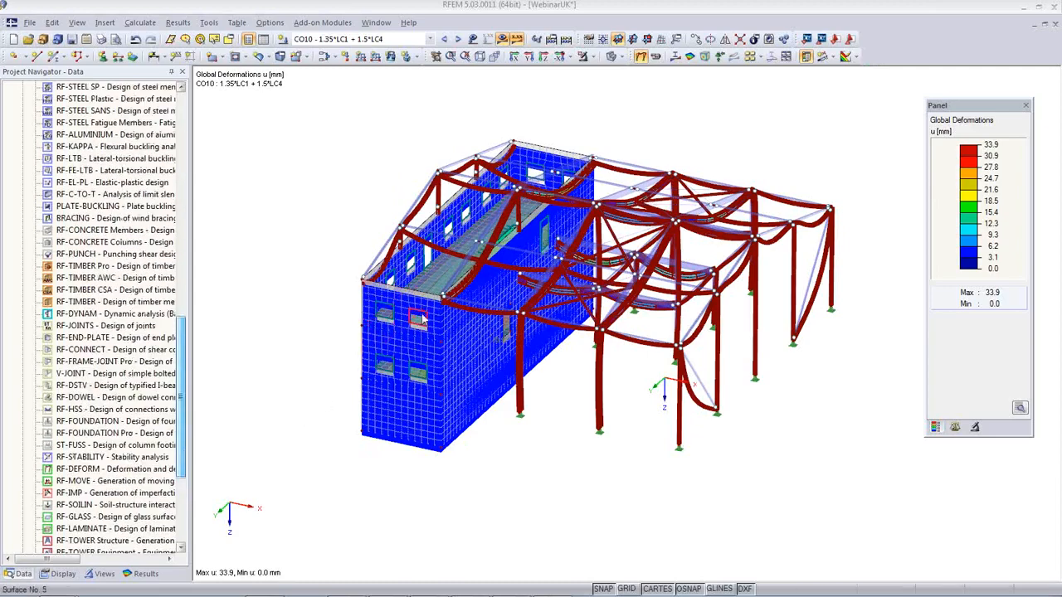
- Hide the deformation results, show the model in wireframe and return it to solid rendering around the concrete building's end wall
{"action": "middle_click_drag", "start_coordinate": [383, 377], "coordinate": [469, 358], "text": "ctrl"}
{"action": "left_click", "coordinate": [612, 64]}
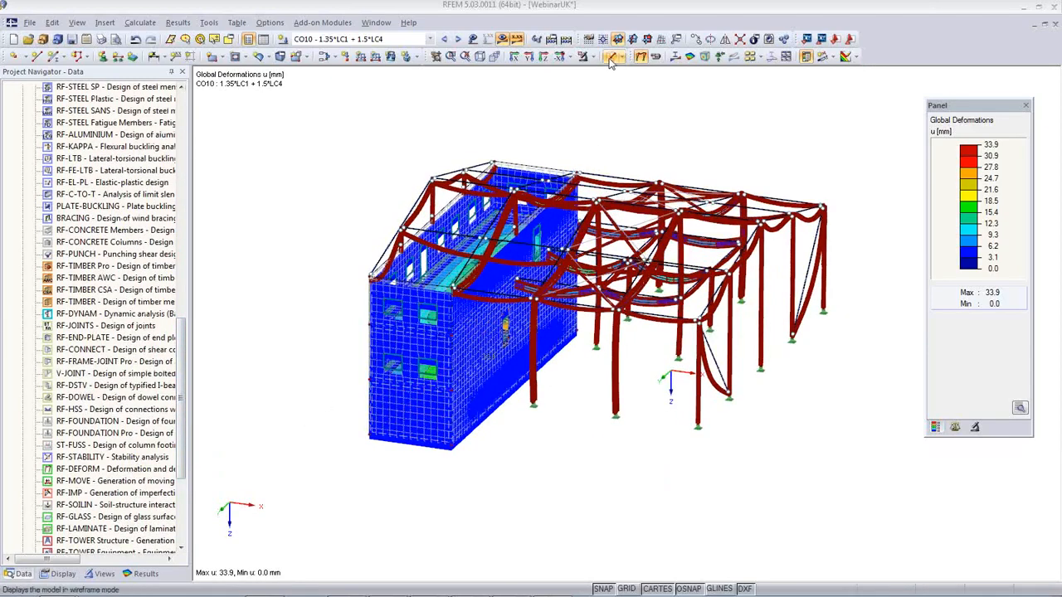
{"action": "left_click", "coordinate": [502, 39]}
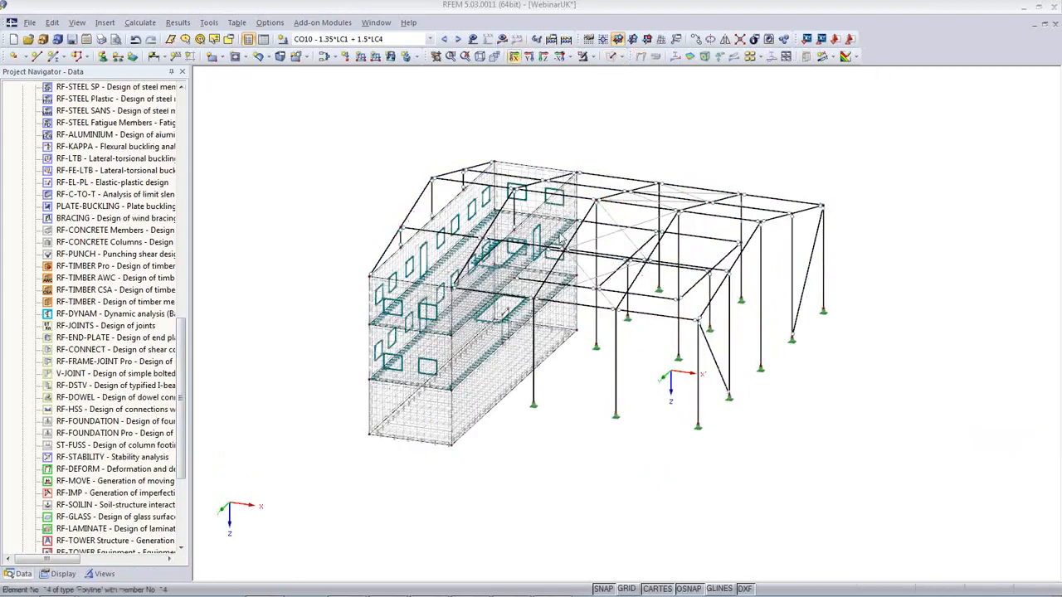
{"action": "scroll", "coordinate": [429, 387], "scroll_direction": "up", "scroll_amount": 8}
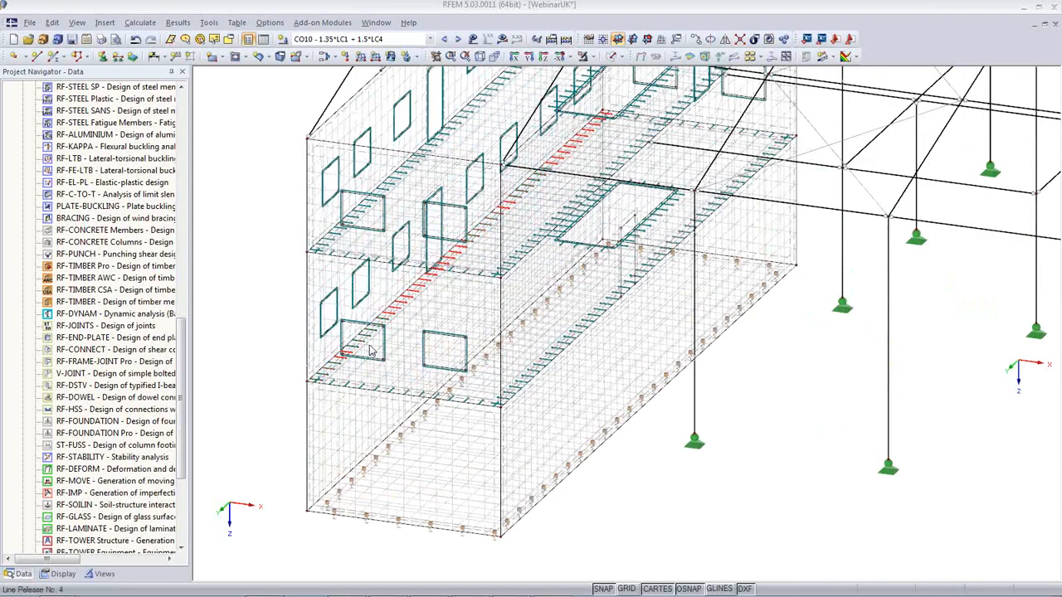
{"action": "left_click", "coordinate": [613, 56]}
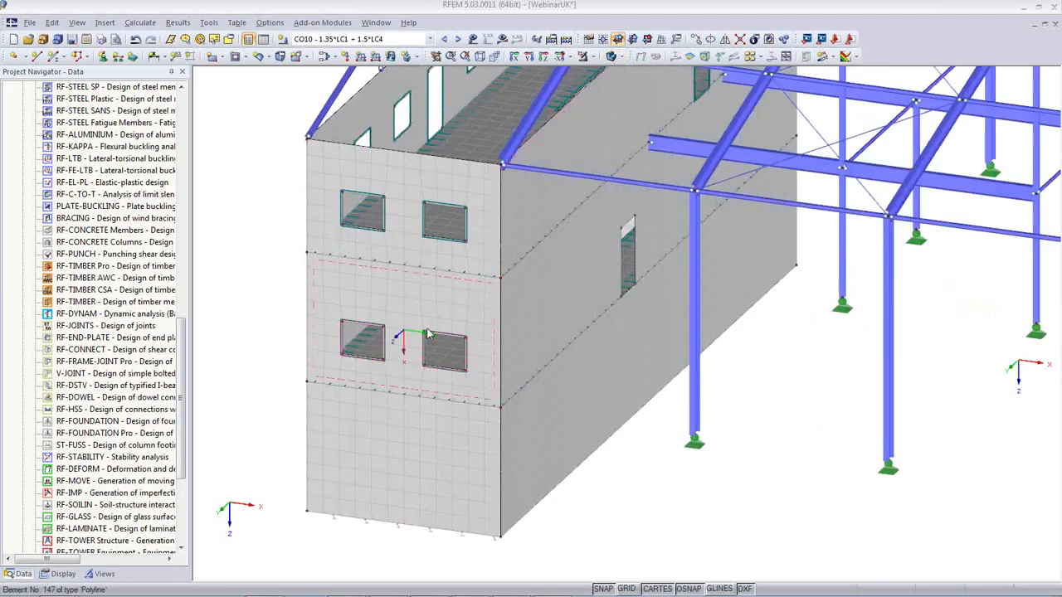
- Set the constant thickness of the lower floor slab, surface 2, to 300 mm and accept deleting the results
{"action": "double_click", "coordinate": [373, 352]}
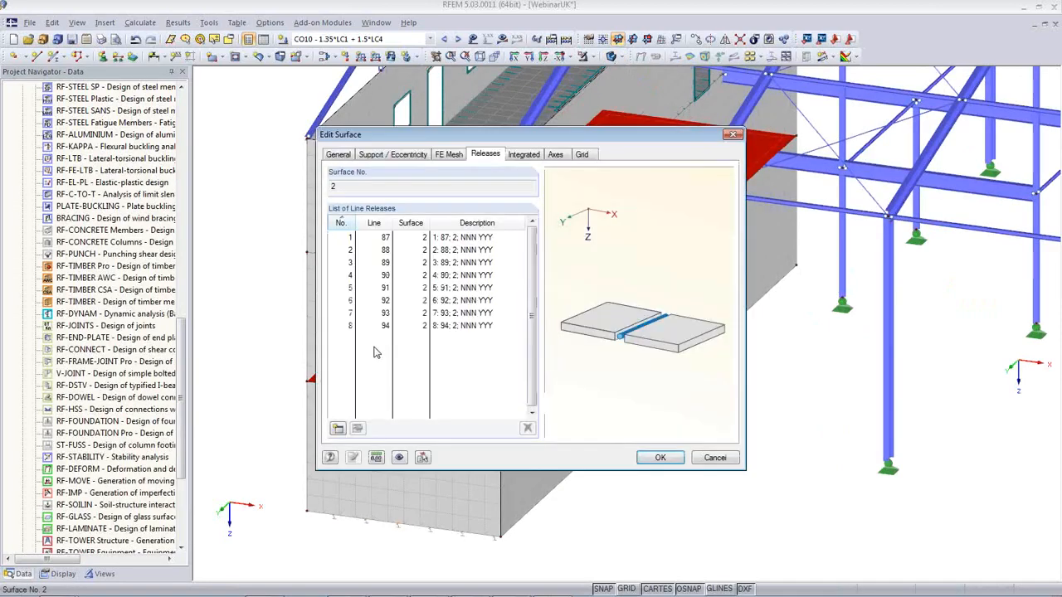
{"action": "left_click", "coordinate": [338, 156]}
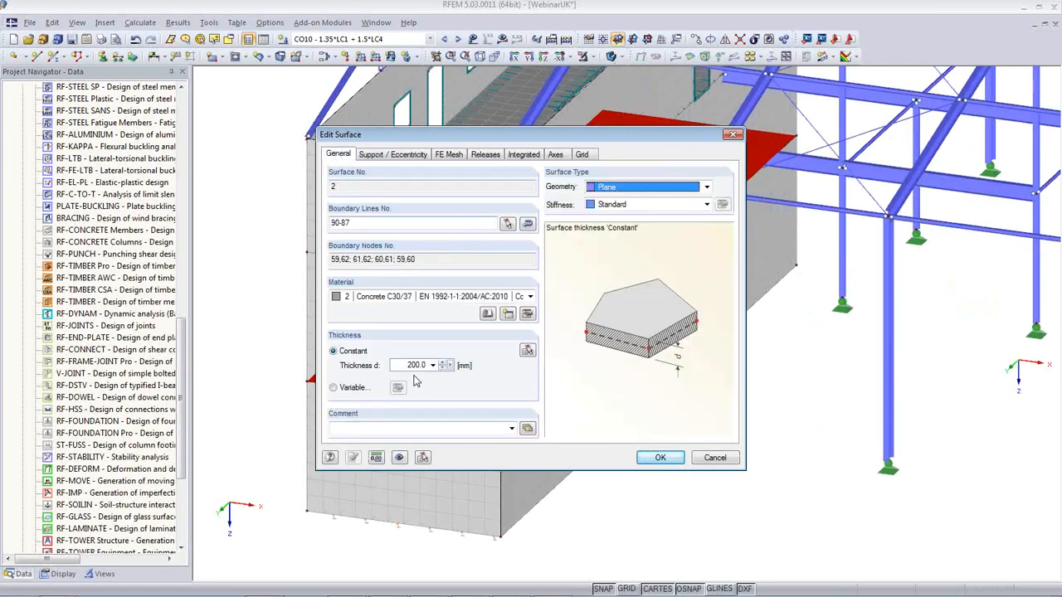
{"action": "type", "text": "3"}
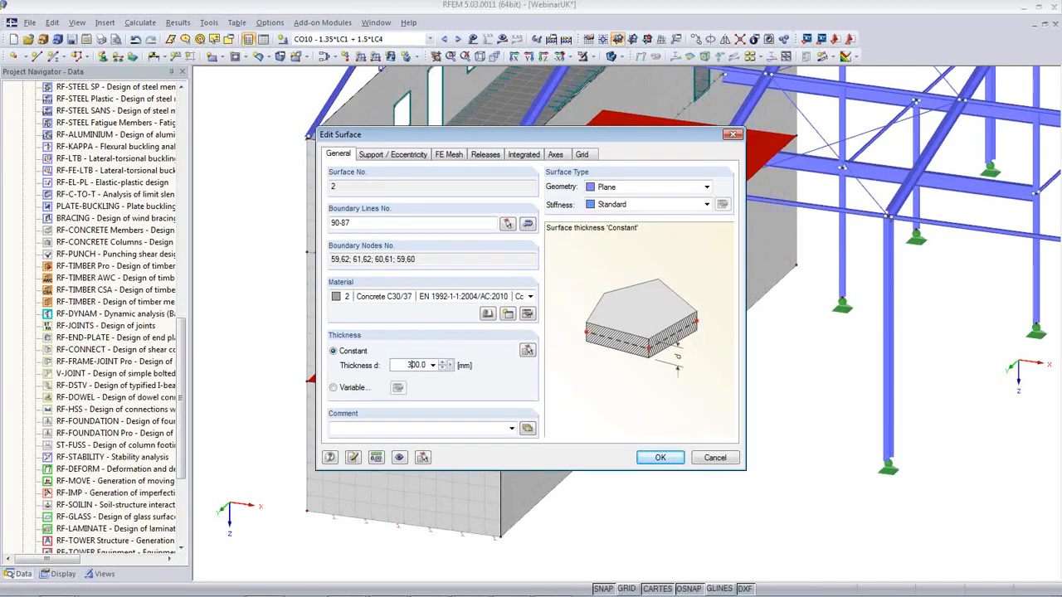
{"action": "left_click", "coordinate": [657, 461]}
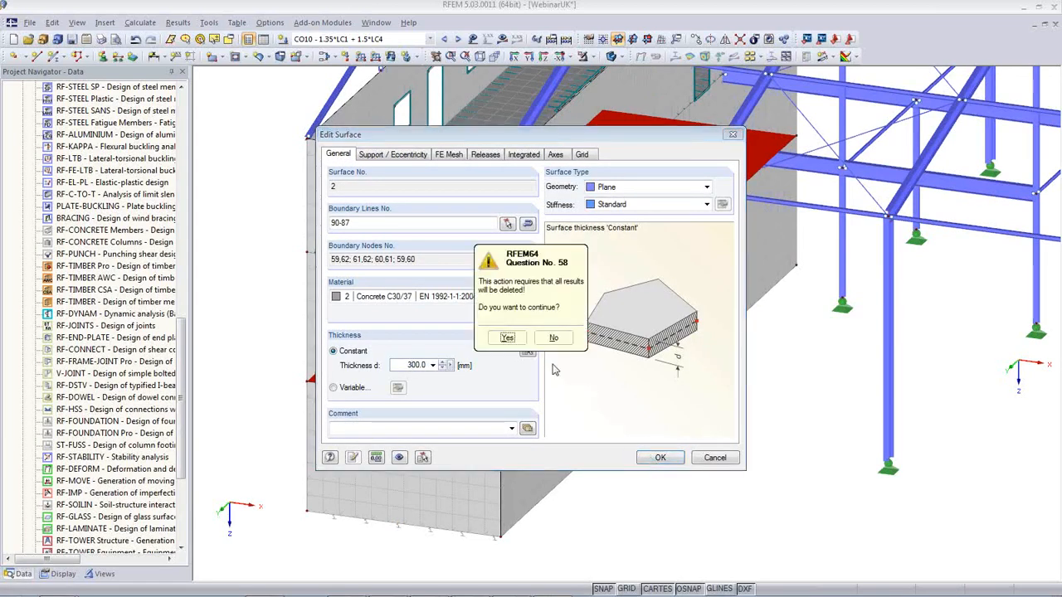
{"action": "left_click", "coordinate": [507, 338]}
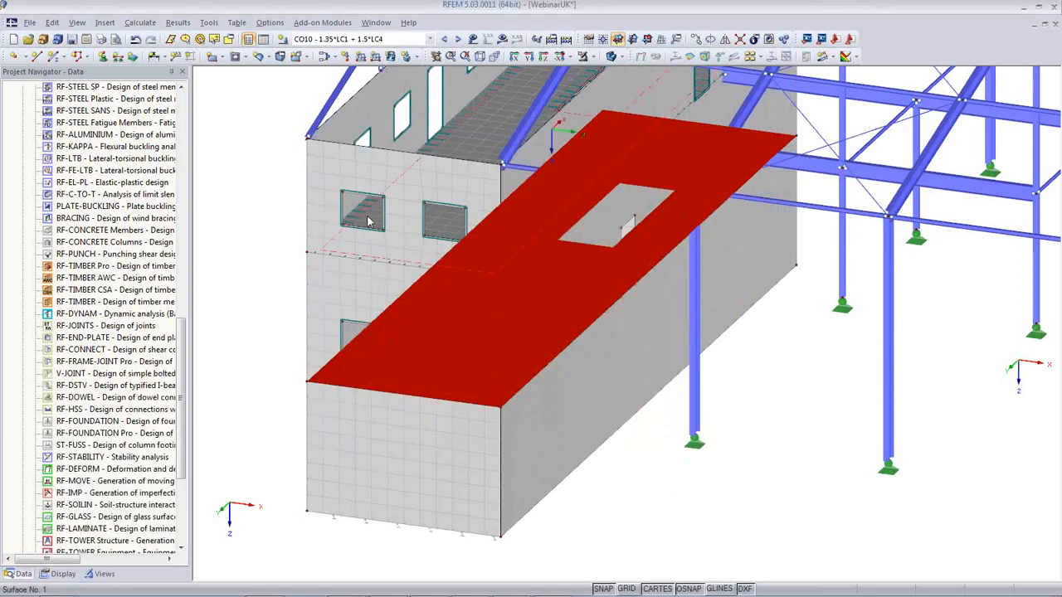
- Set the constant thickness of the upper floor slab, surface 1, to 300 mm
{"action": "double_click", "coordinate": [371, 219]}
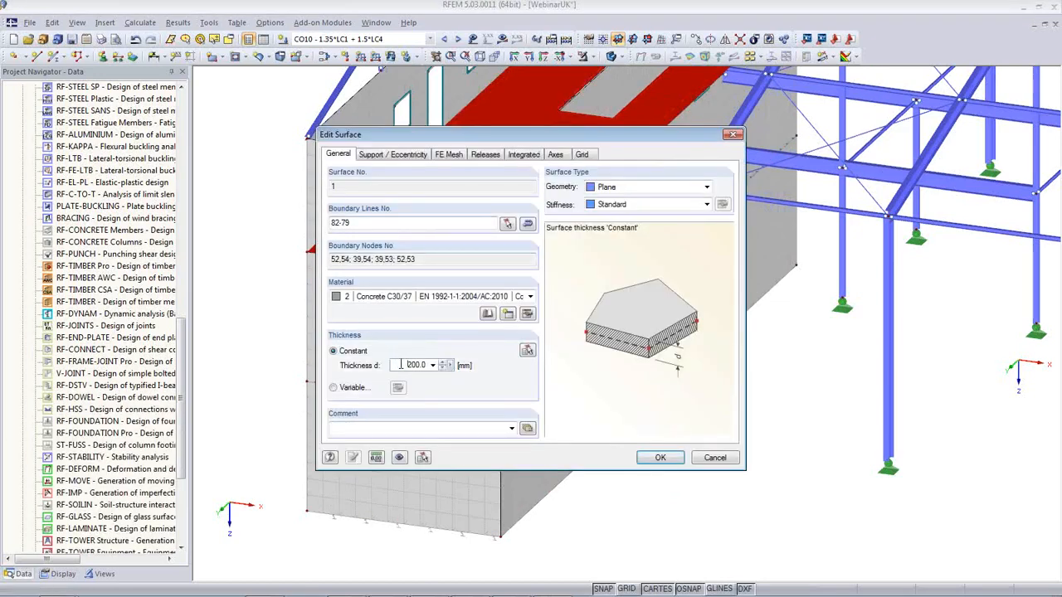
{"action": "left_click", "coordinate": [413, 363]}
{"action": "key", "text": "BackSpace"}
{"action": "type", "text": "3"}
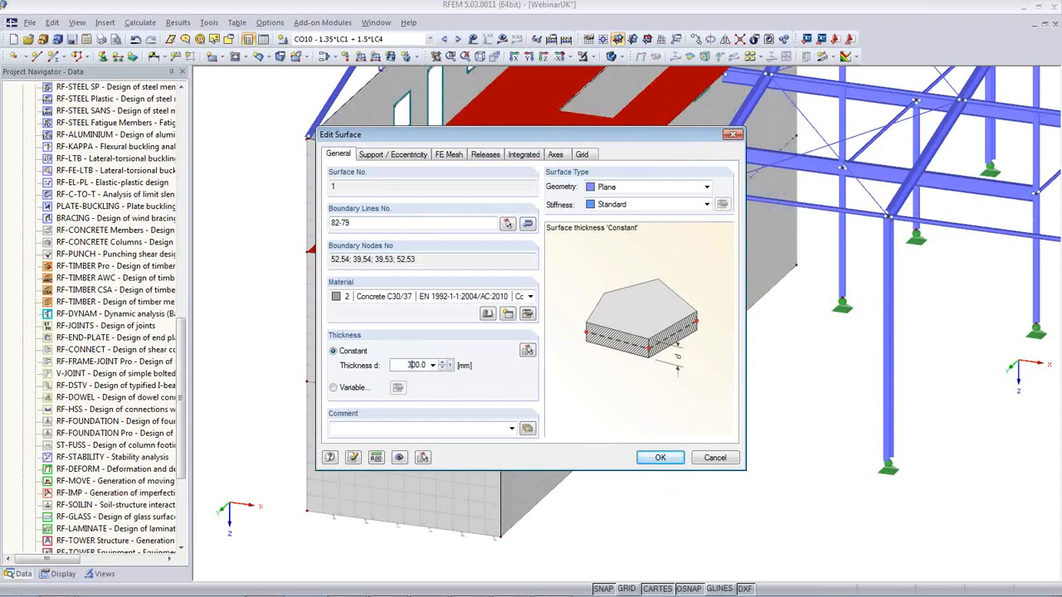
{"action": "left_click", "coordinate": [662, 457]}
{"action": "left_click", "coordinate": [656, 452]}
- Export the modified hall model to Tekla Structures with the export type set to update the existing model
{"action": "scroll", "coordinate": [652, 450], "scroll_direction": "down", "scroll_amount": 4}
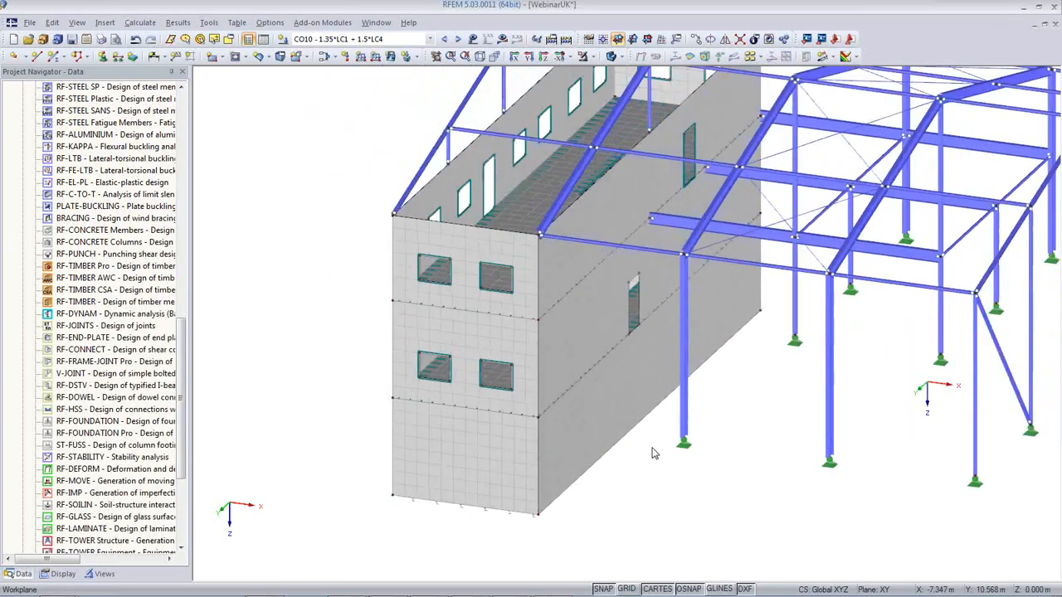
{"action": "middle_click_drag", "start_coordinate": [737, 475], "coordinate": [505, 479]}
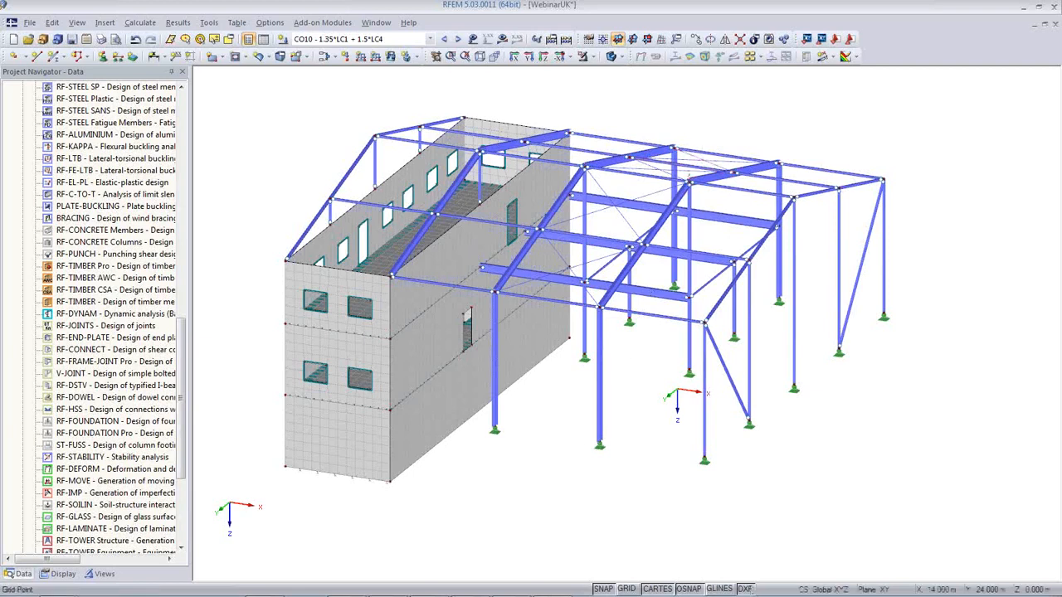
{"action": "mouse_move", "coordinate": [403, 587]}
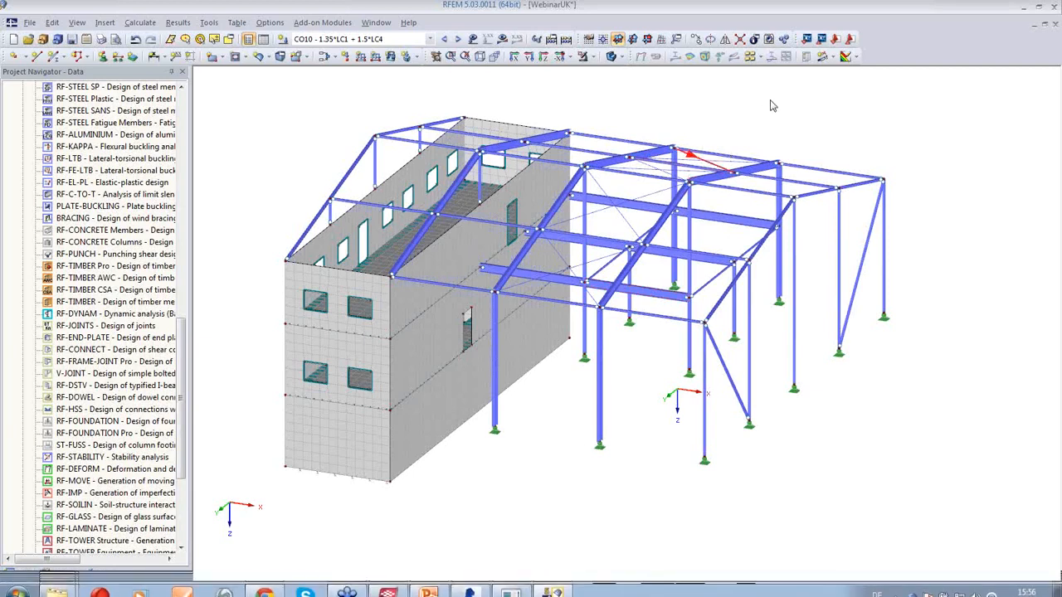
{"action": "left_click", "coordinate": [820, 39]}
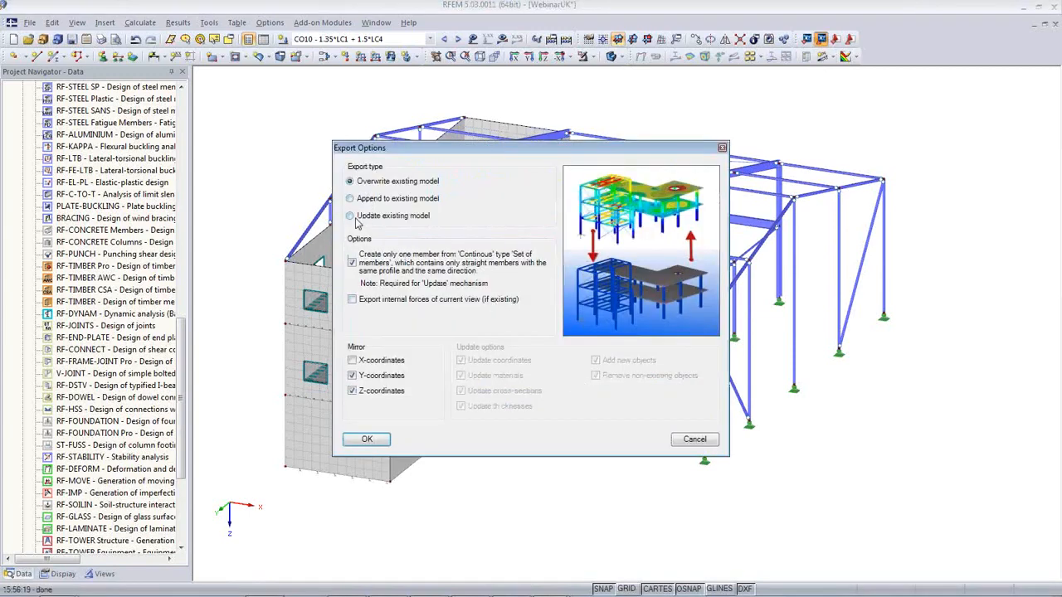
{"action": "left_click", "coordinate": [350, 216]}
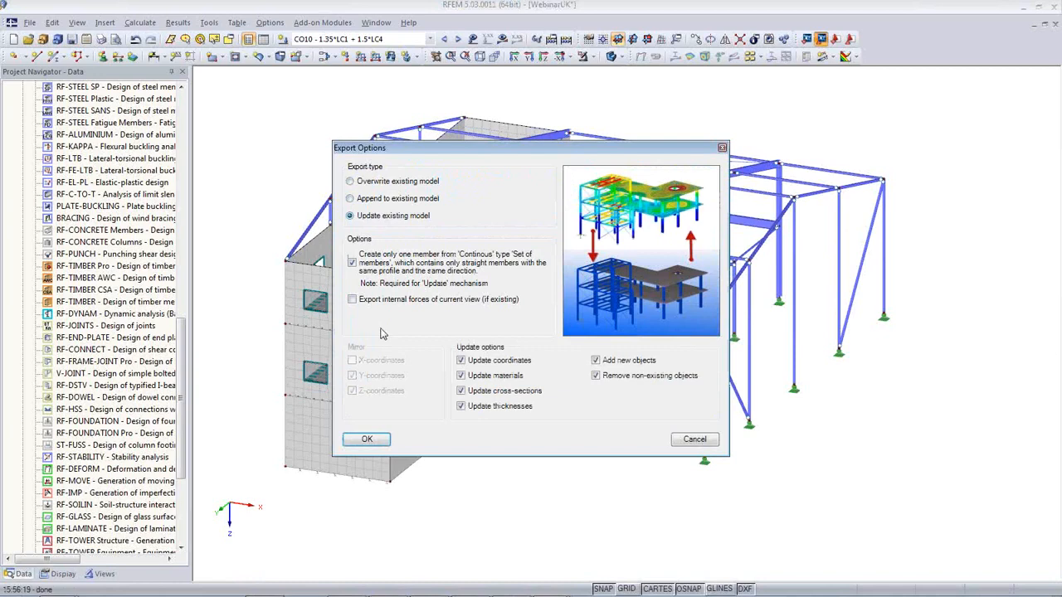
{"action": "left_click", "coordinate": [376, 438]}
- Switch to Tekla Structures and inspect the hall model from several angles, undoing and redoing its last change
{"action": "left_click", "coordinate": [402, 588]}
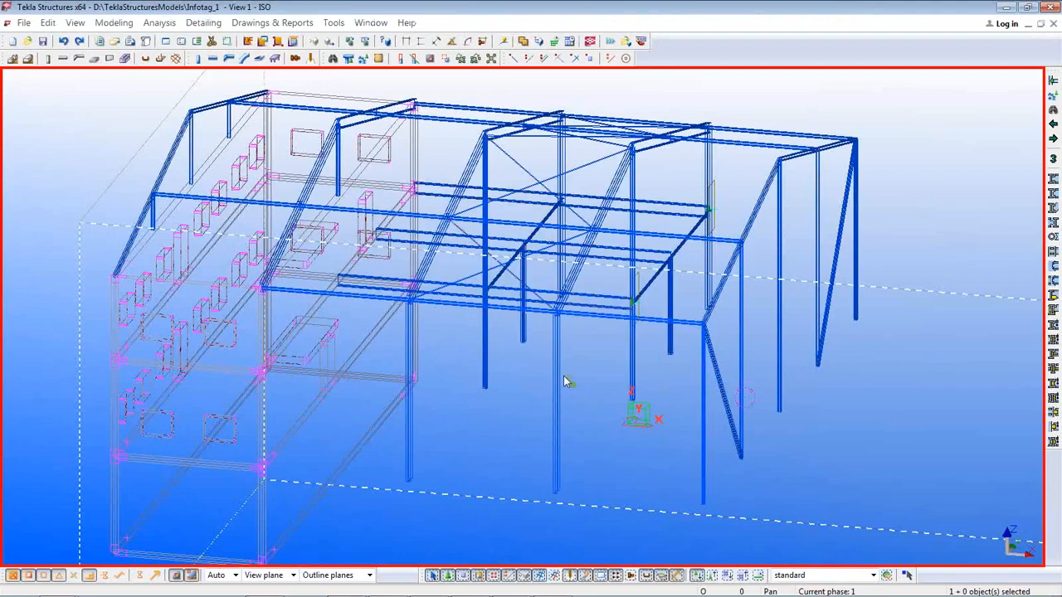
{"action": "middle_click_drag", "start_coordinate": [563, 375], "coordinate": [585, 331]}
{"action": "middle_click_drag", "start_coordinate": [635, 374], "coordinate": [597, 379], "text": "ctrl"}
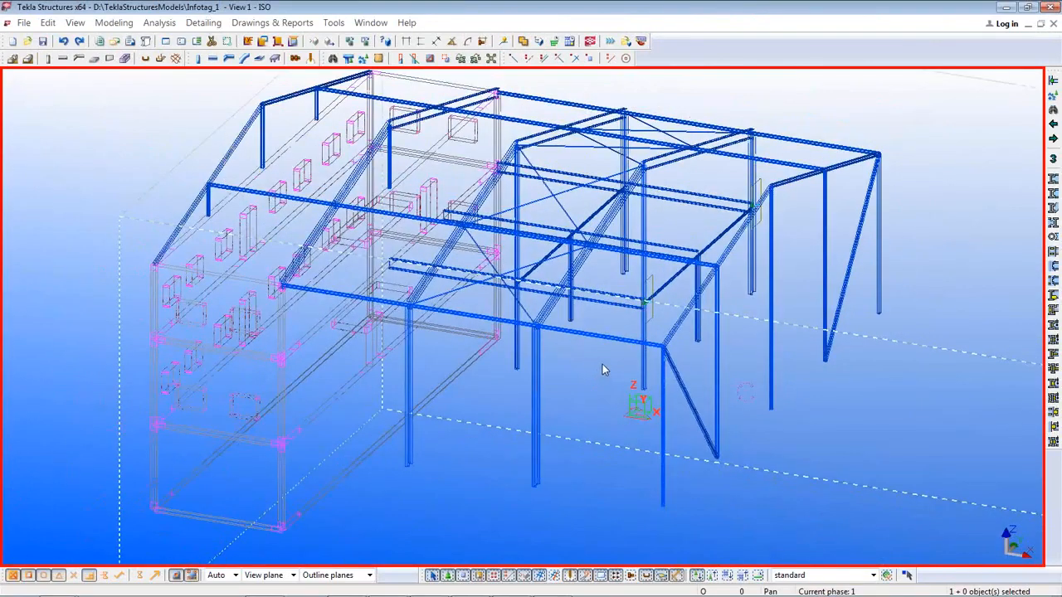
{"action": "middle_click_drag", "start_coordinate": [604, 380], "coordinate": [618, 357], "text": "ctrl"}
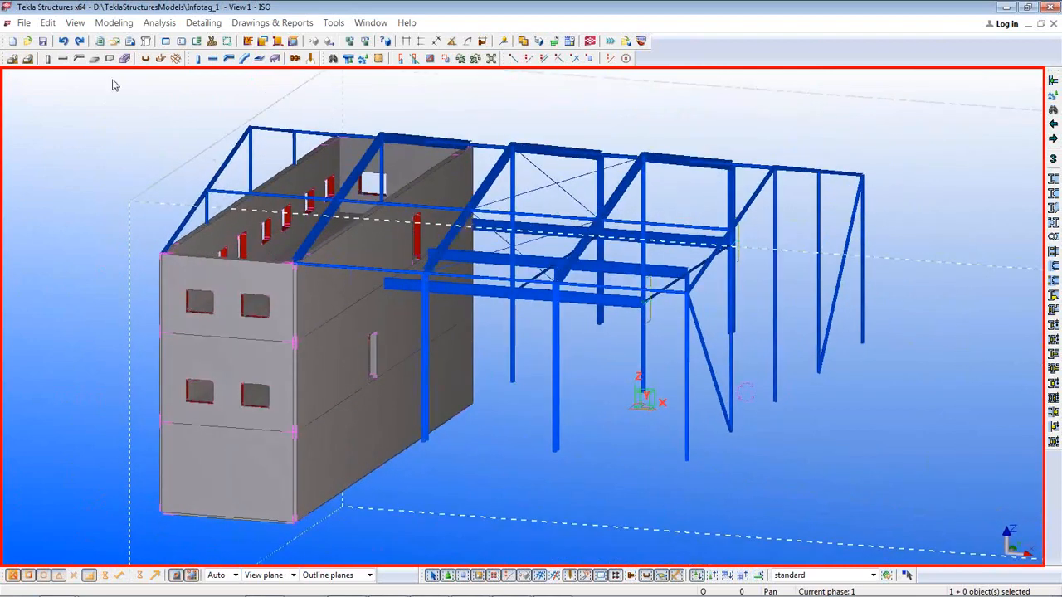
{"action": "left_click", "coordinate": [64, 42]}
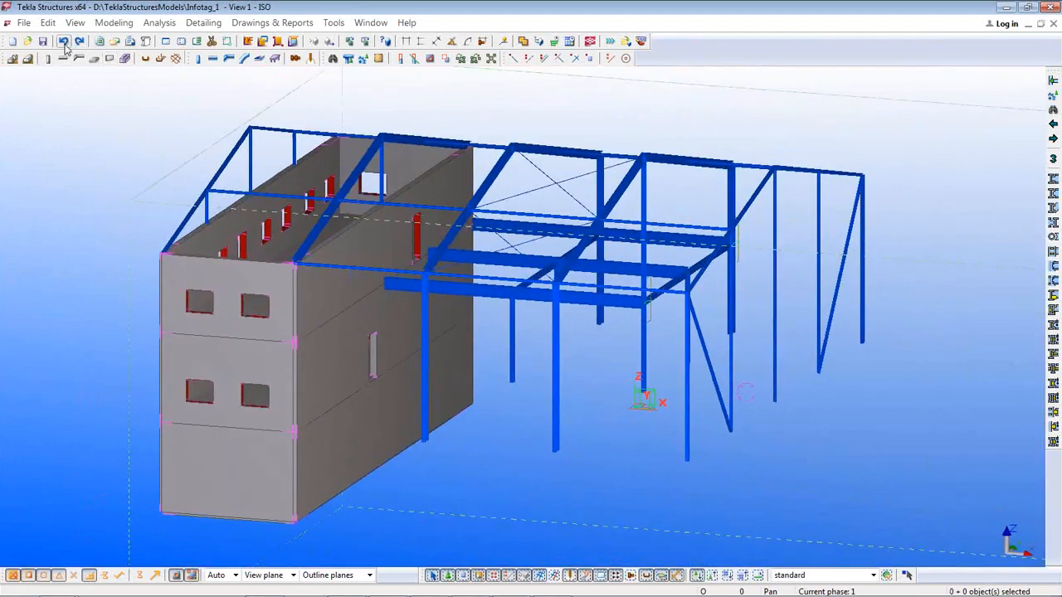
{"action": "left_click", "coordinate": [79, 41]}
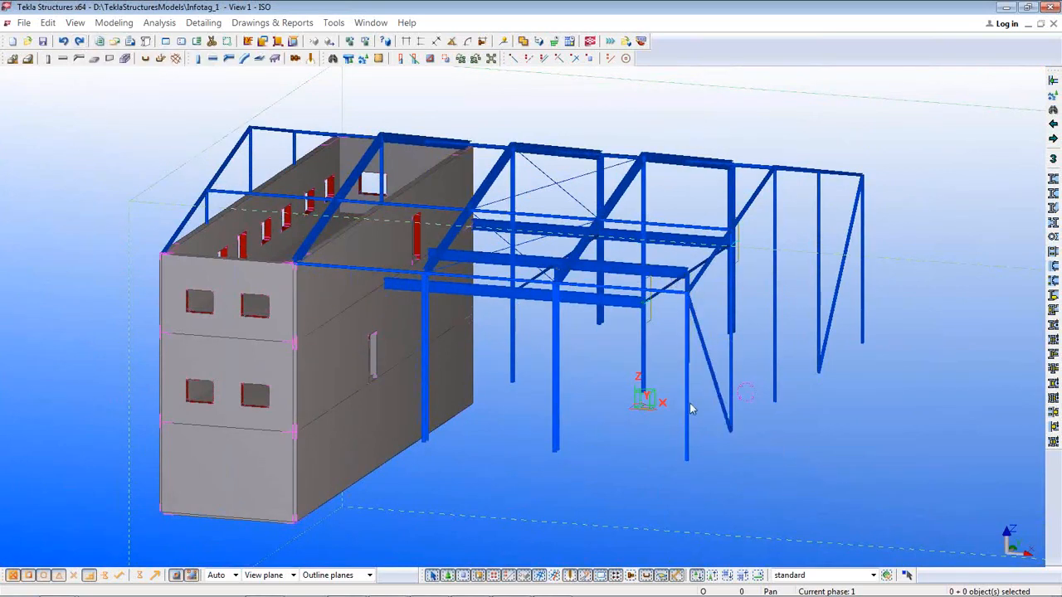
- Examine the connection between the platform beam end and its column closely in wireframe, and return to the shaded view of the hall
{"action": "middle_click_drag", "start_coordinate": [689, 407], "coordinate": [825, 378], "text": "ctrl"}
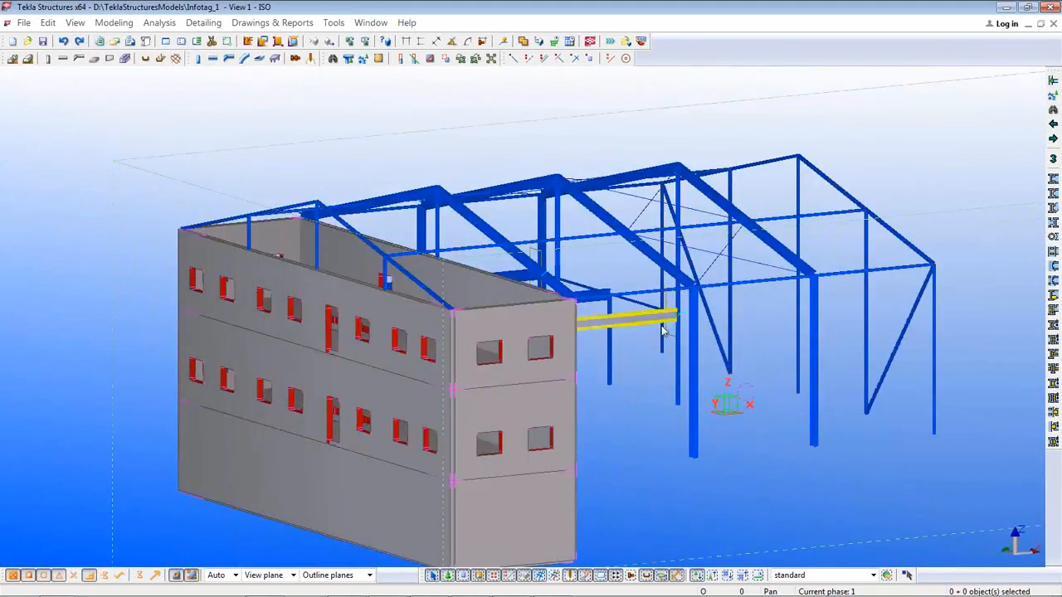
{"action": "scroll", "coordinate": [663, 328], "scroll_direction": "up", "scroll_amount": 10}
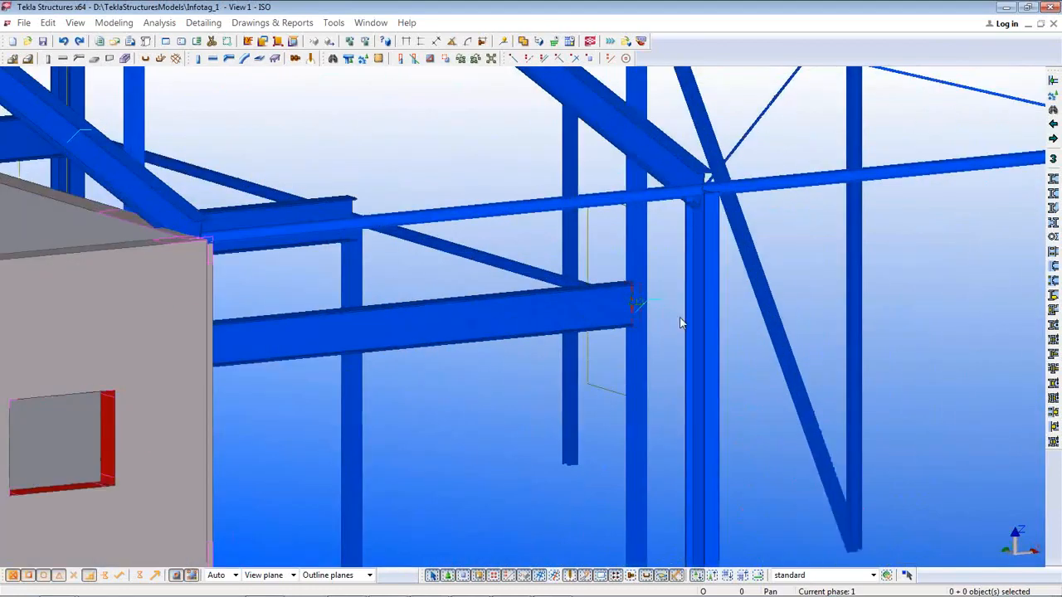
{"action": "key", "text": "ctrl+1"}
{"action": "scroll", "coordinate": [630, 309], "scroll_direction": "up", "scroll_amount": 4}
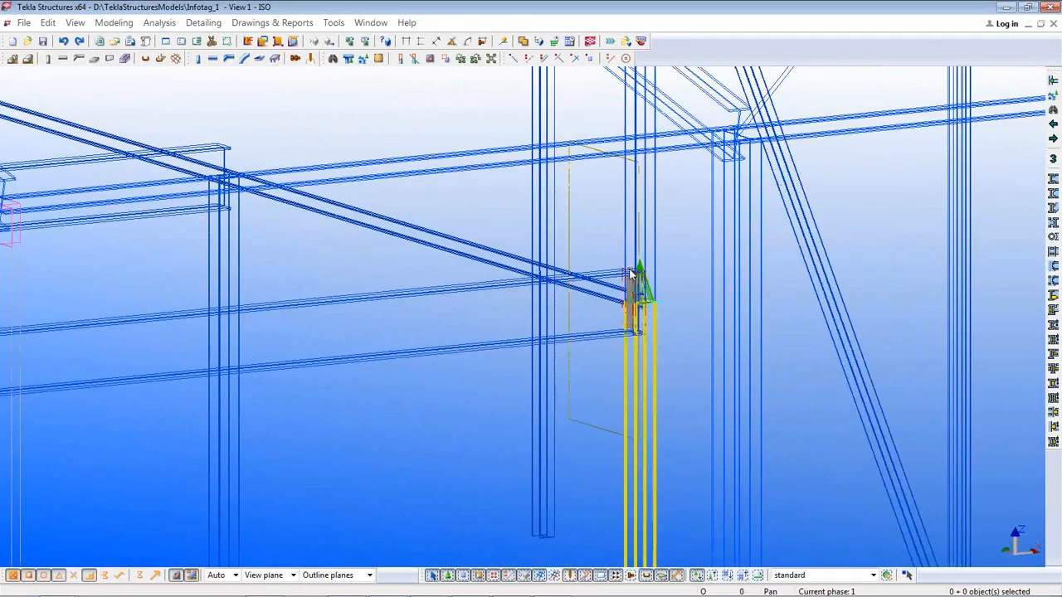
{"action": "scroll", "coordinate": [636, 286], "scroll_direction": "up", "scroll_amount": 3}
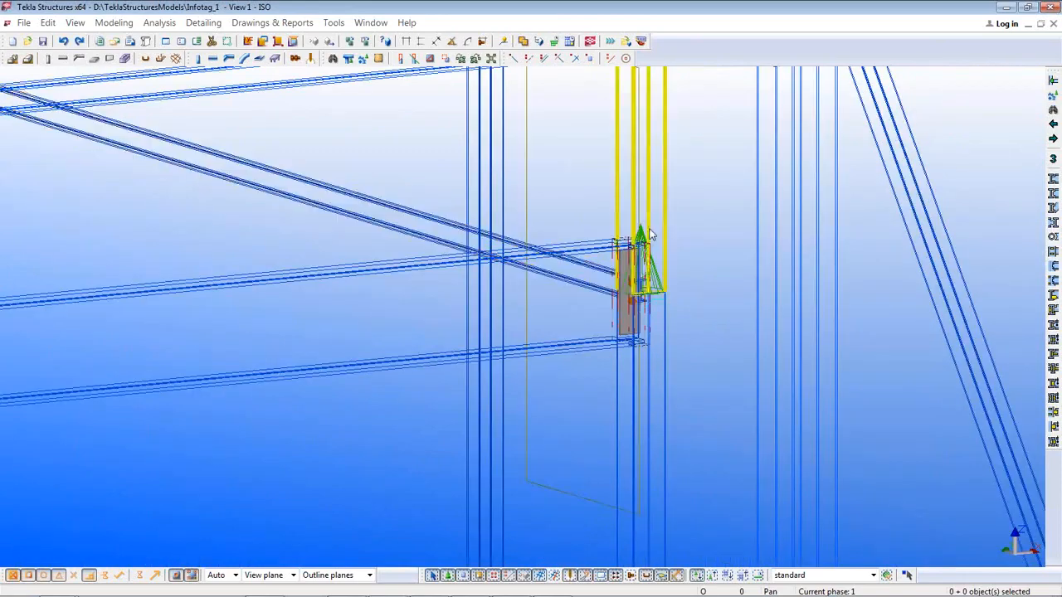
{"action": "scroll", "coordinate": [617, 390], "scroll_direction": "down", "scroll_amount": 4}
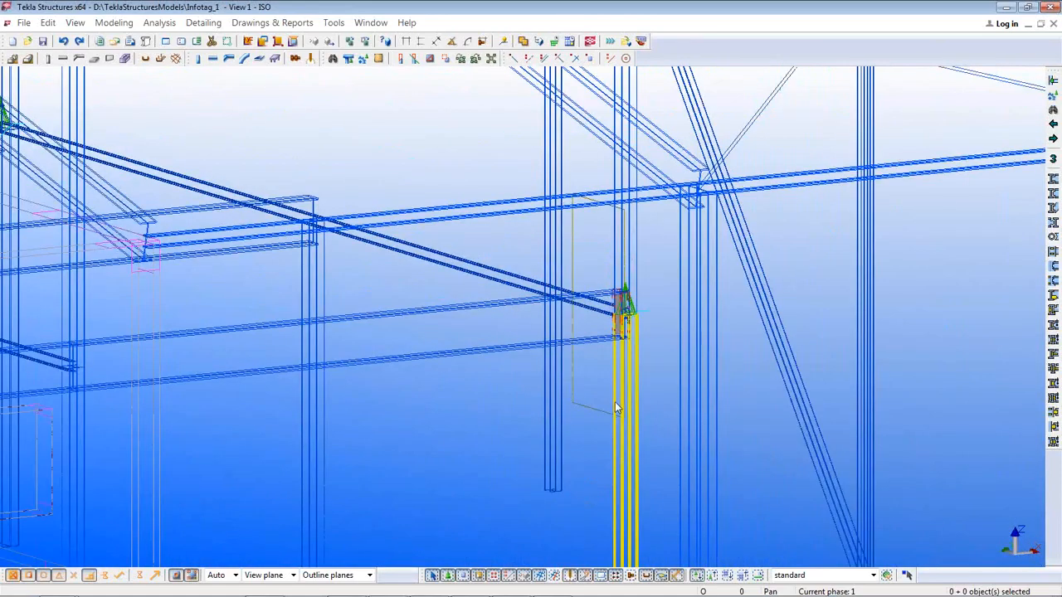
{"action": "scroll", "coordinate": [583, 406], "scroll_direction": "down", "scroll_amount": 4}
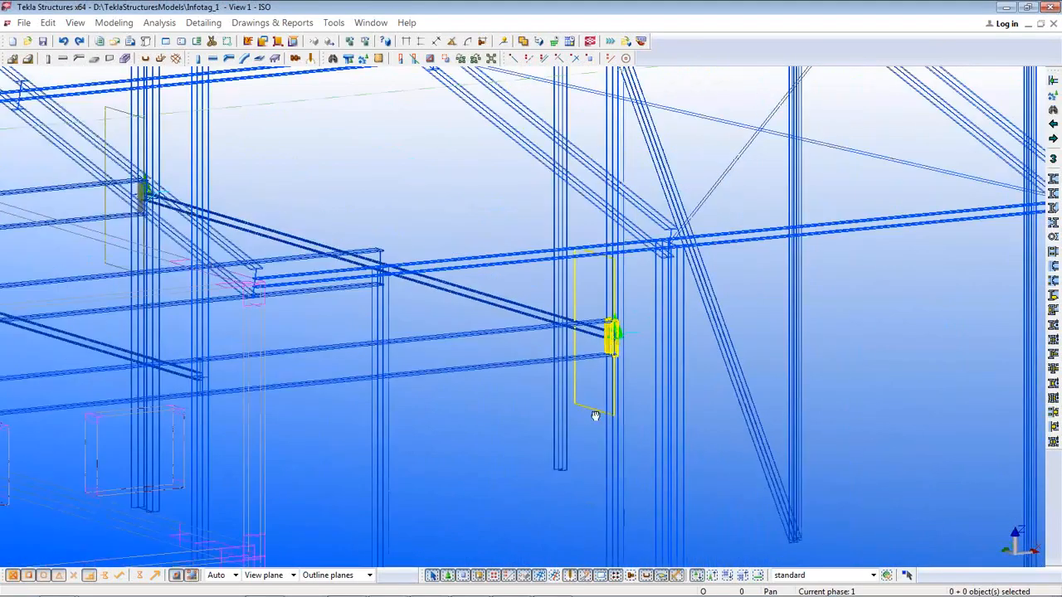
{"action": "middle_click_drag", "start_coordinate": [596, 418], "coordinate": [501, 410]}
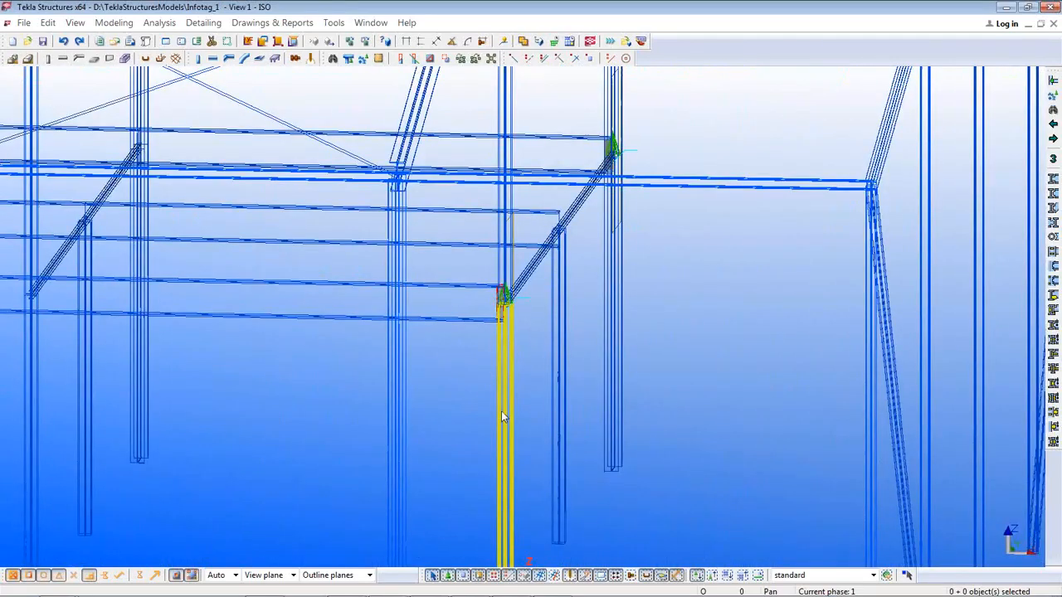
{"action": "middle_click_drag", "start_coordinate": [622, 407], "coordinate": [564, 421], "text": "ctrl"}
{"action": "scroll", "coordinate": [566, 410], "scroll_direction": "down", "scroll_amount": 4}
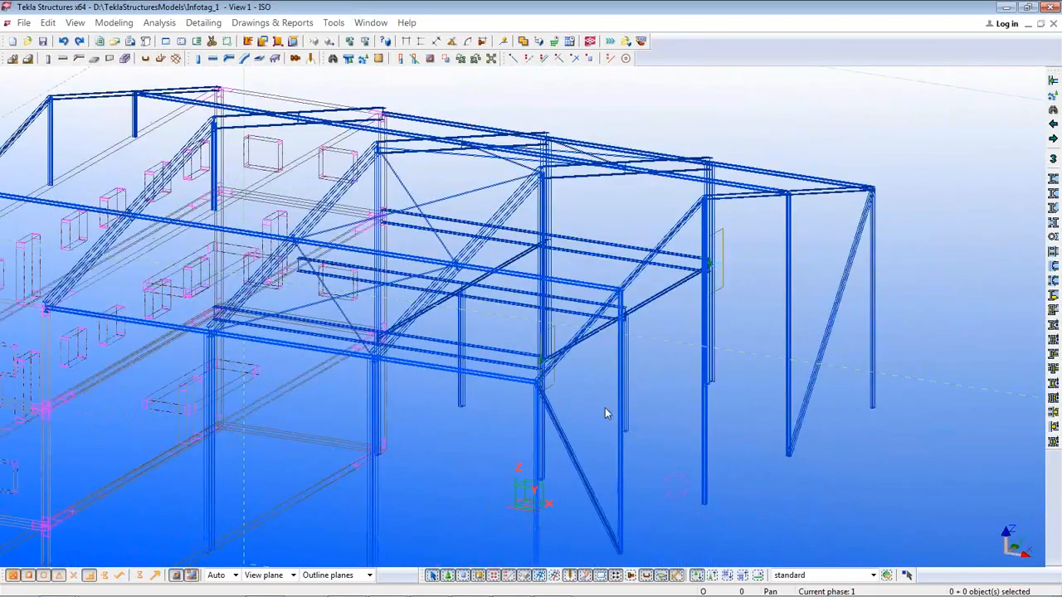
{"action": "key", "text": "ctrl+4"}
{"action": "middle_click_drag", "start_coordinate": [572, 403], "coordinate": [755, 386]}
{"action": "scroll", "coordinate": [755, 386], "scroll_direction": "down", "scroll_amount": 1}
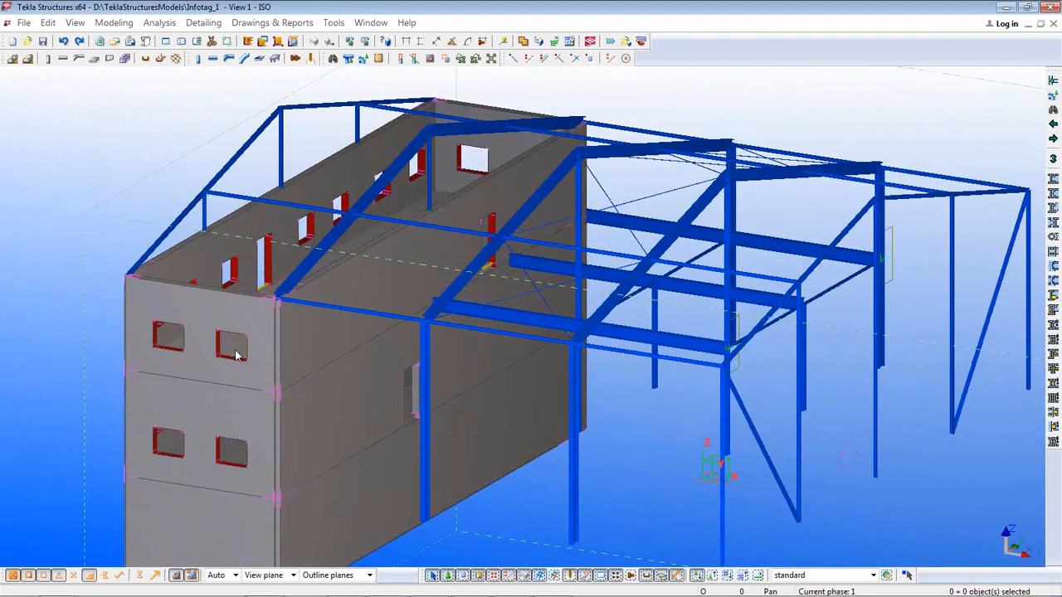
- Display the model in wireframe and check the upper slab, the lower slab and a steel platform beam by selecting each
{"action": "left_click", "coordinate": [230, 358]}
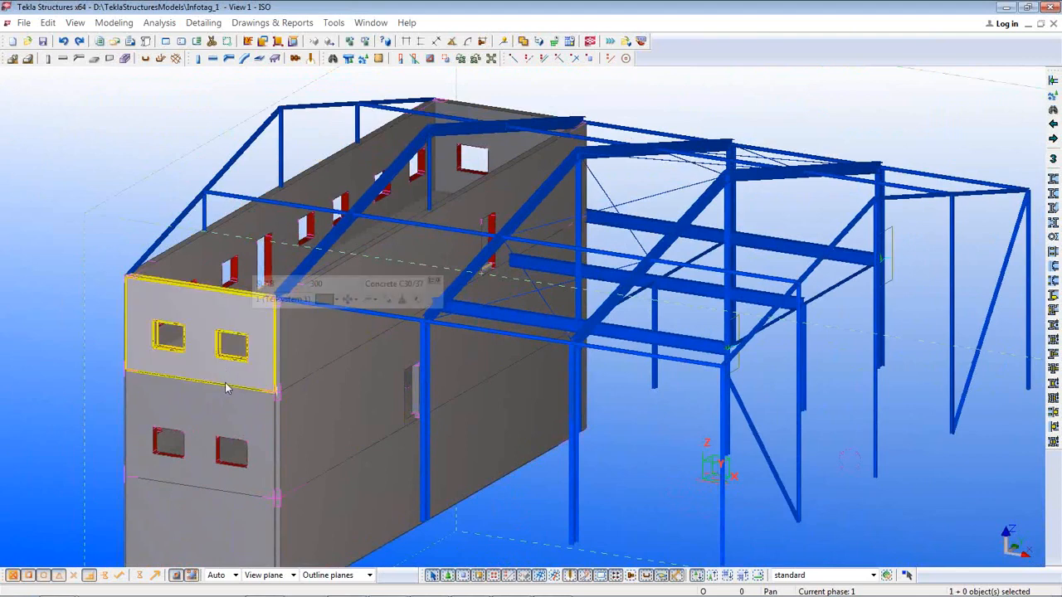
{"action": "key", "text": "ctrl+1"}
{"action": "left_click", "coordinate": [225, 384]}
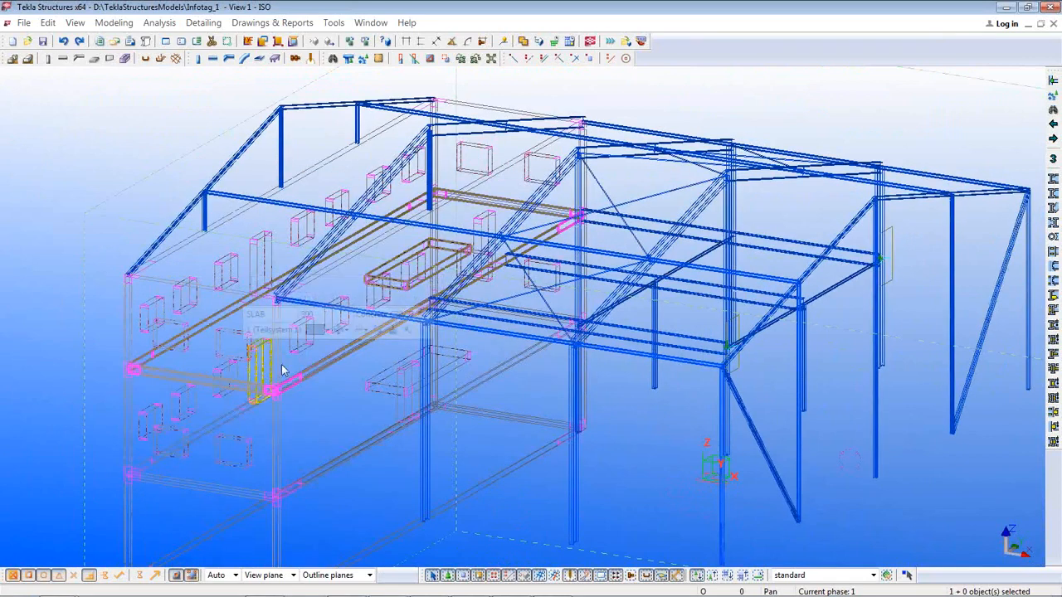
{"action": "left_click", "coordinate": [236, 492]}
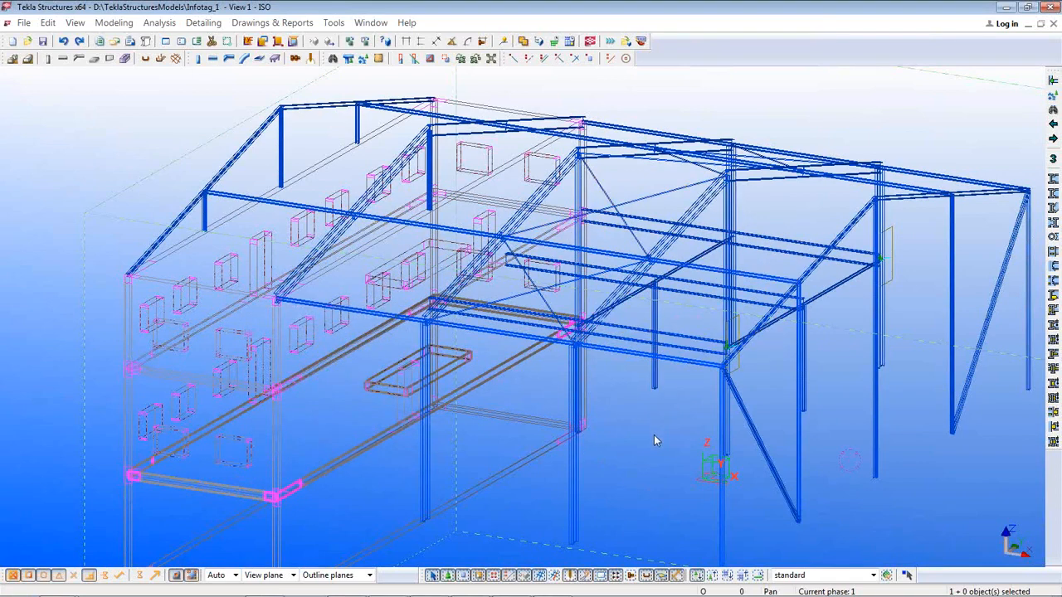
{"action": "left_click", "coordinate": [833, 297]}
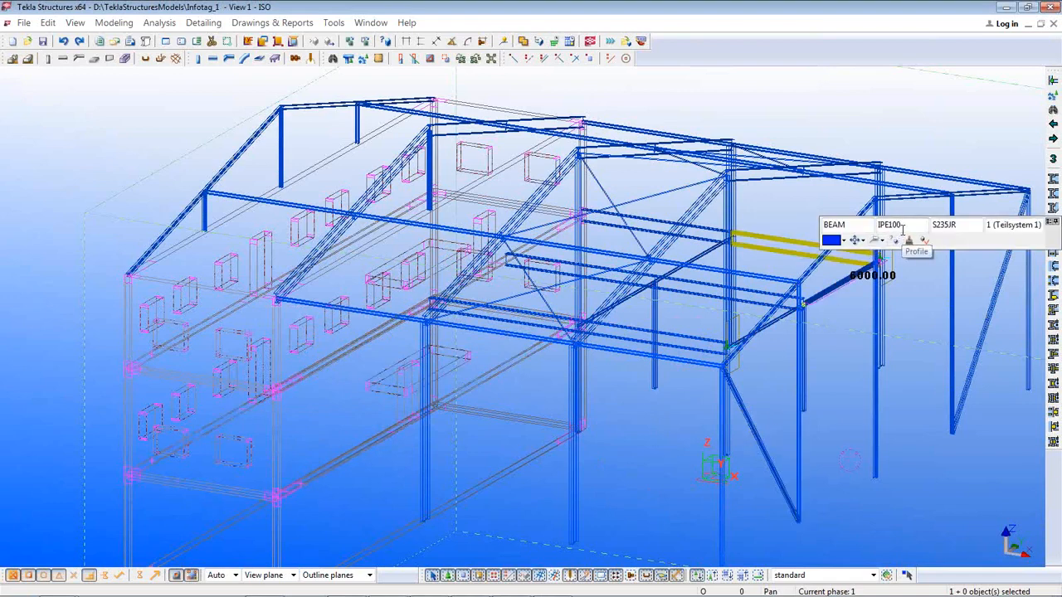
{"action": "left_click", "coordinate": [843, 322]}
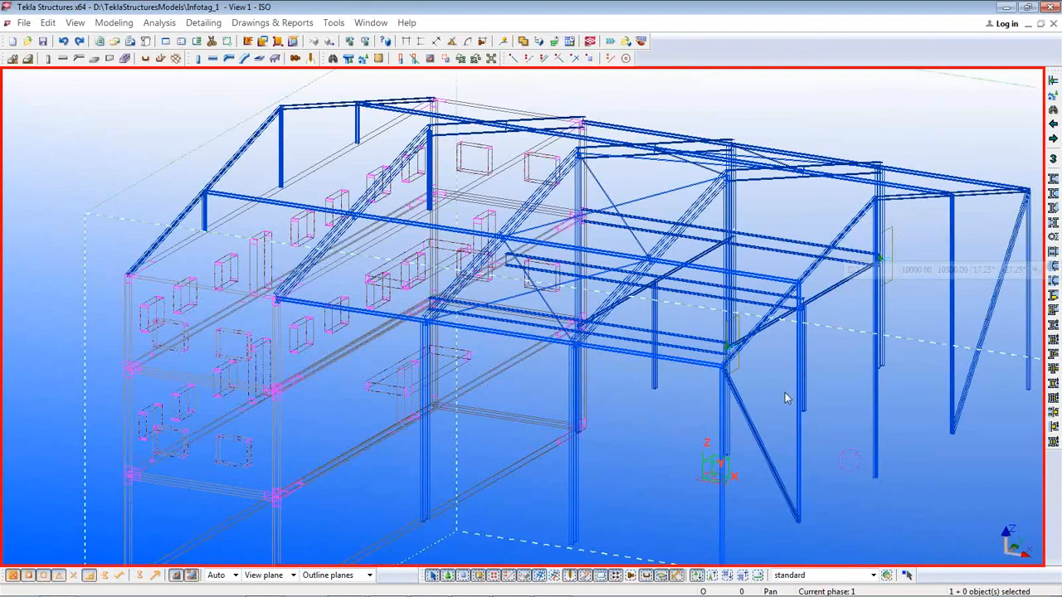
{"action": "middle_click_drag", "start_coordinate": [772, 385], "coordinate": [682, 307]}
{"action": "middle_click_drag", "start_coordinate": [721, 344], "coordinate": [697, 343], "text": "ctrl"}
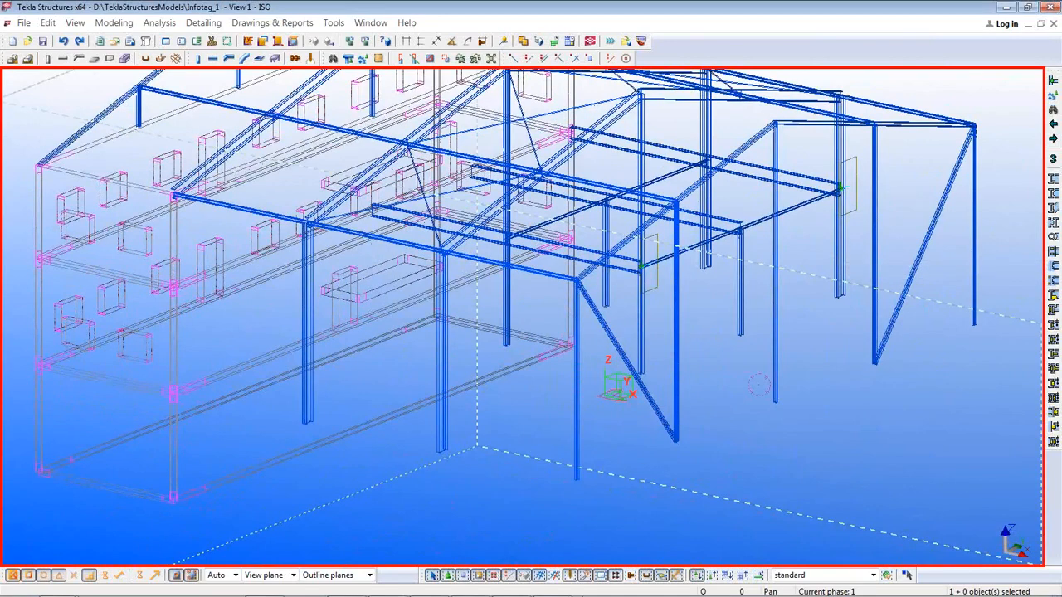
- Switch to RFEM and start exporting the hall model in the Bentley ISM format
{"action": "mouse_move", "coordinate": [514, 595]}
{"action": "left_click", "coordinate": [551, 587]}
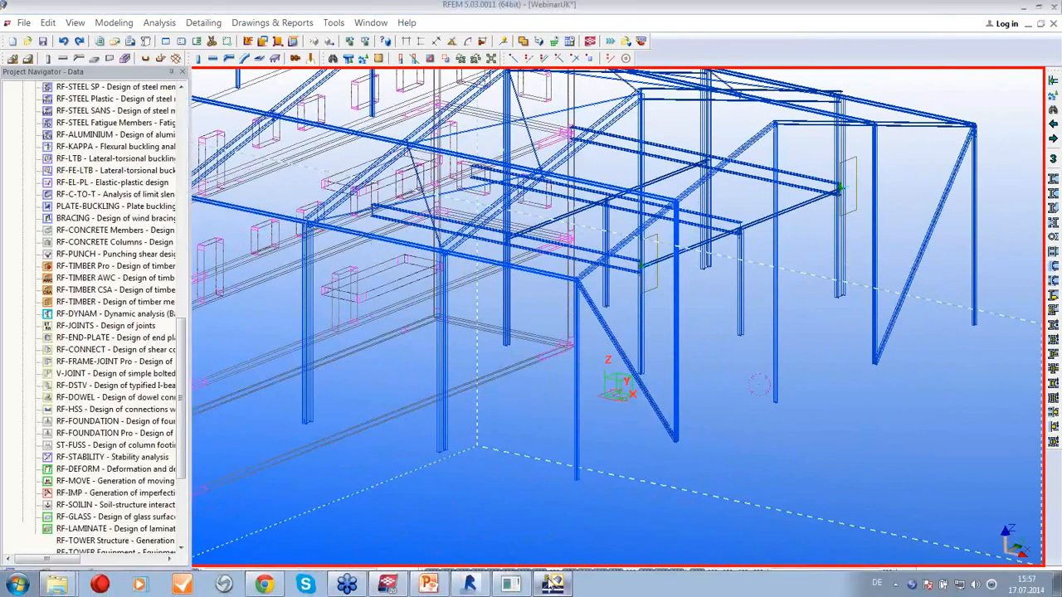
{"action": "left_click", "coordinate": [30, 22]}
{"action": "left_click", "coordinate": [29, 23]}
{"action": "left_click", "coordinate": [29, 22]}
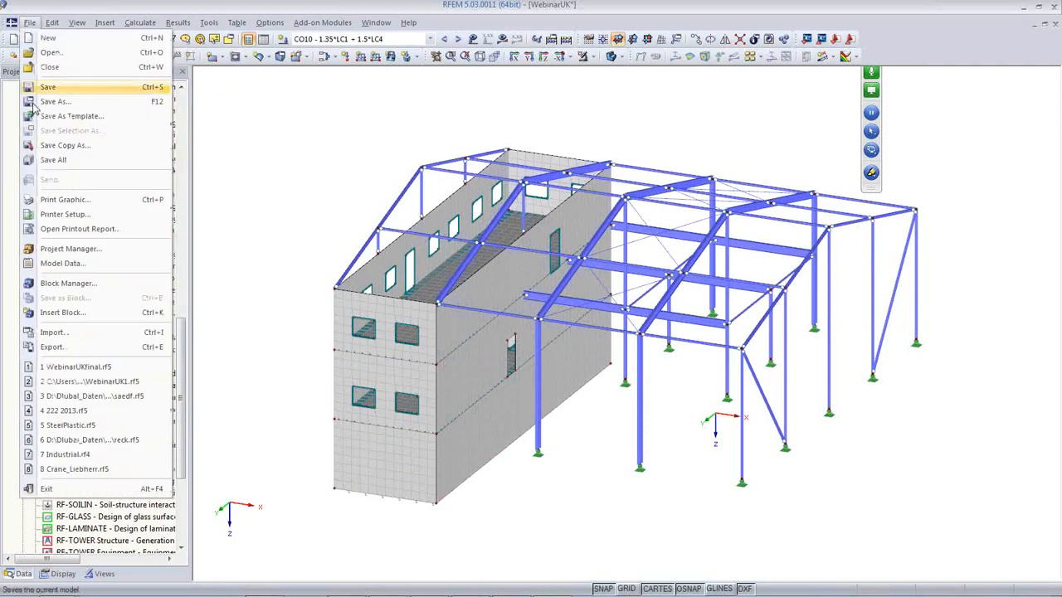
{"action": "left_click", "coordinate": [61, 348]}
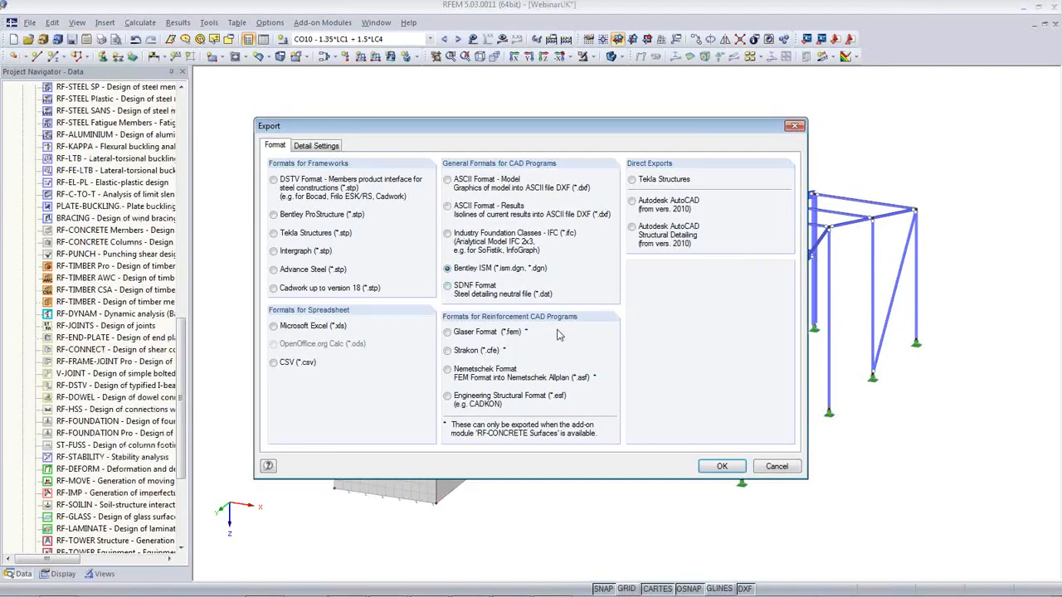
{"action": "left_click", "coordinate": [721, 467]}
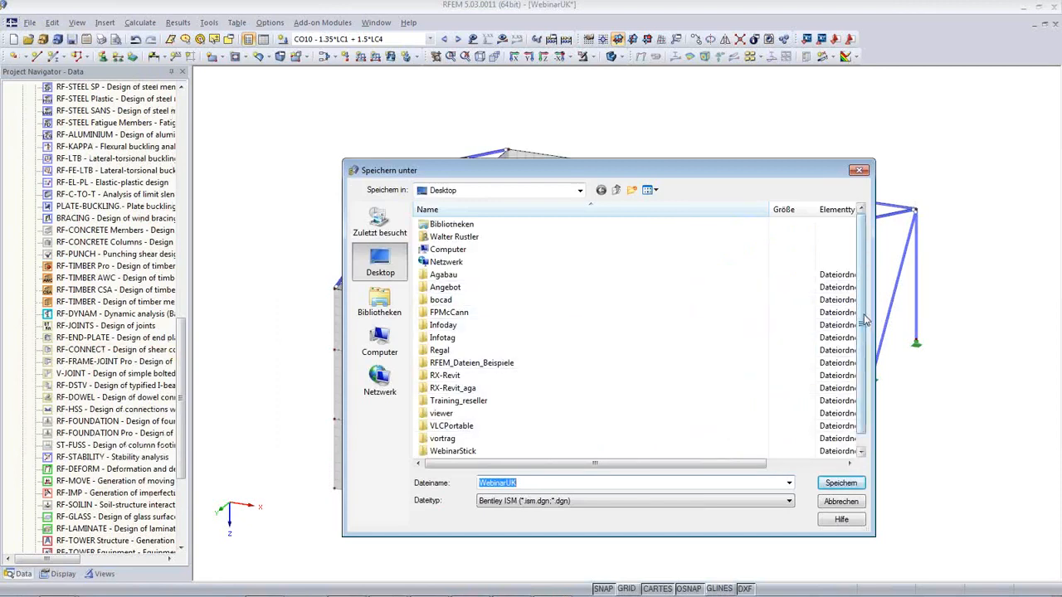
- Export to the existing desktop file Webinar2UK.ism.dgn with the export mode set to update the existing ISM file
{"action": "scroll", "coordinate": [850, 309], "scroll_direction": "down", "scroll_amount": 1}
{"action": "left_click", "coordinate": [435, 451]}
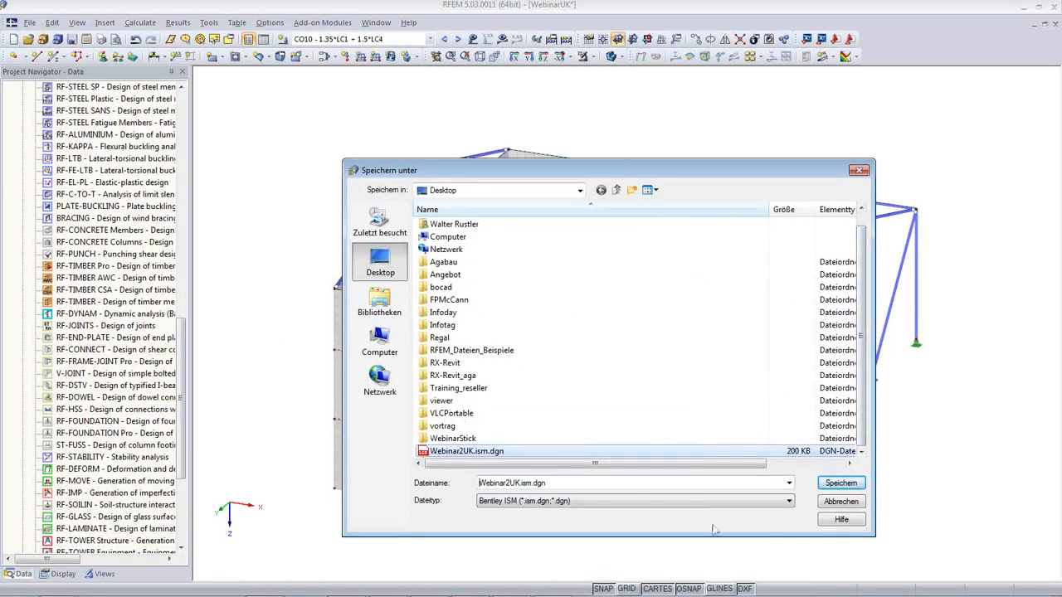
{"action": "left_click", "coordinate": [841, 484]}
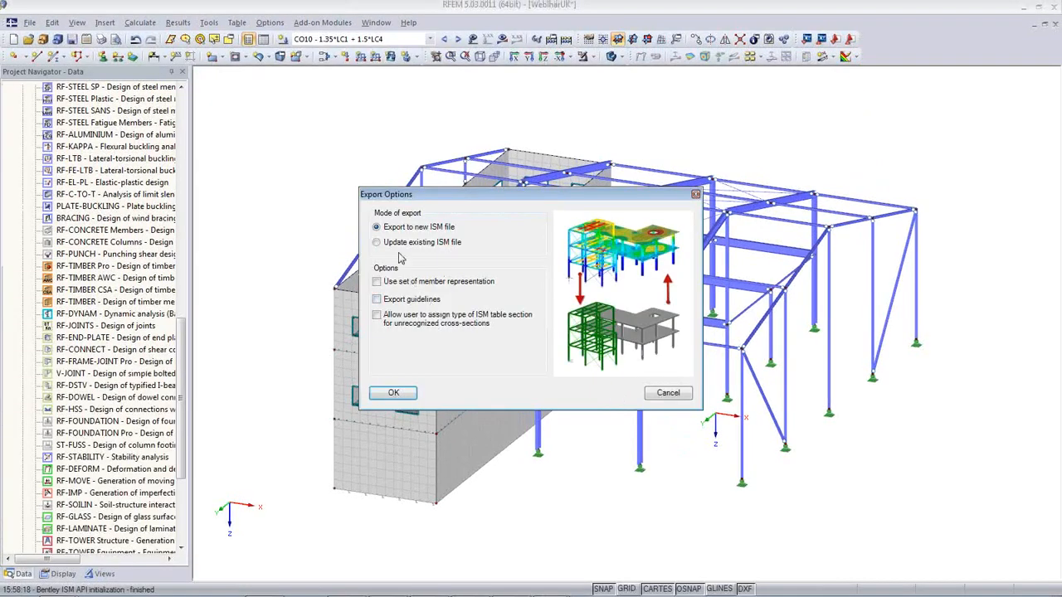
{"action": "left_click", "coordinate": [386, 245]}
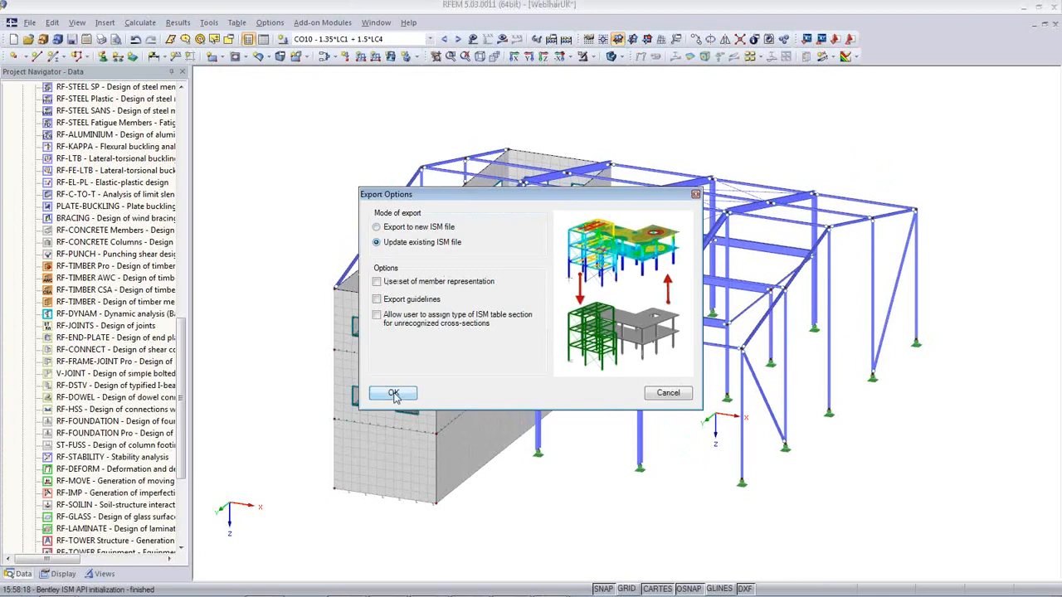
{"action": "left_click", "coordinate": [395, 395]}
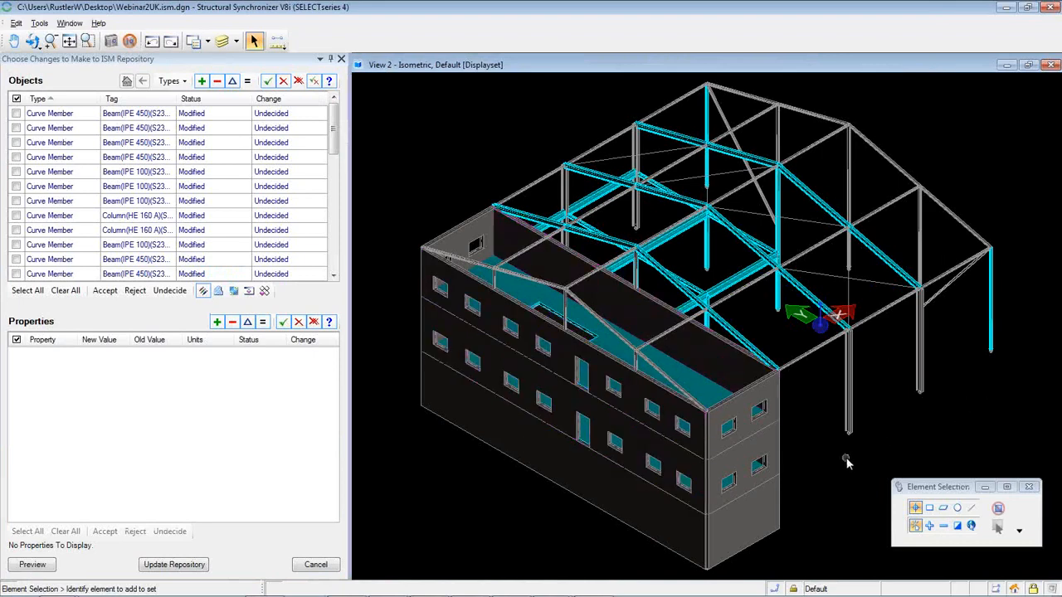
- Examine the highlighted modified members from different angles in Structural Synchronizer, and check the properties of the eaves beam beside the concrete building
{"action": "mouse_move", "coordinate": [849, 474]}
{"action": "middle_mouse_down", "text": "shift"}
{"action": "mouse_move", "coordinate": [892, 502]}
{"action": "mouse_move", "coordinate": [840, 472]}
{"action": "middle_mouse_up", "text": "shift"}
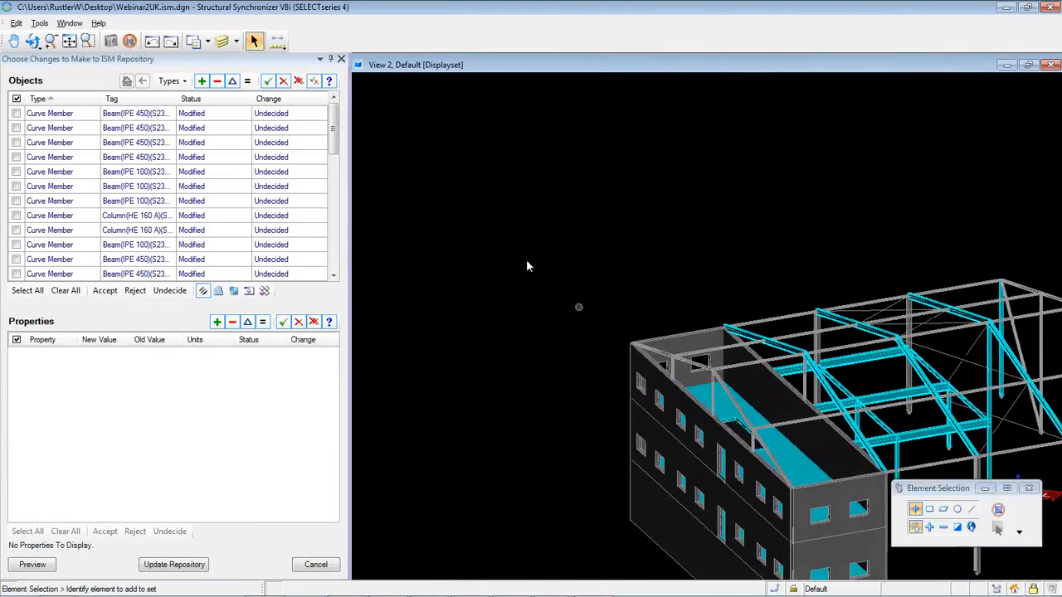
{"action": "left_click", "coordinate": [32, 44]}
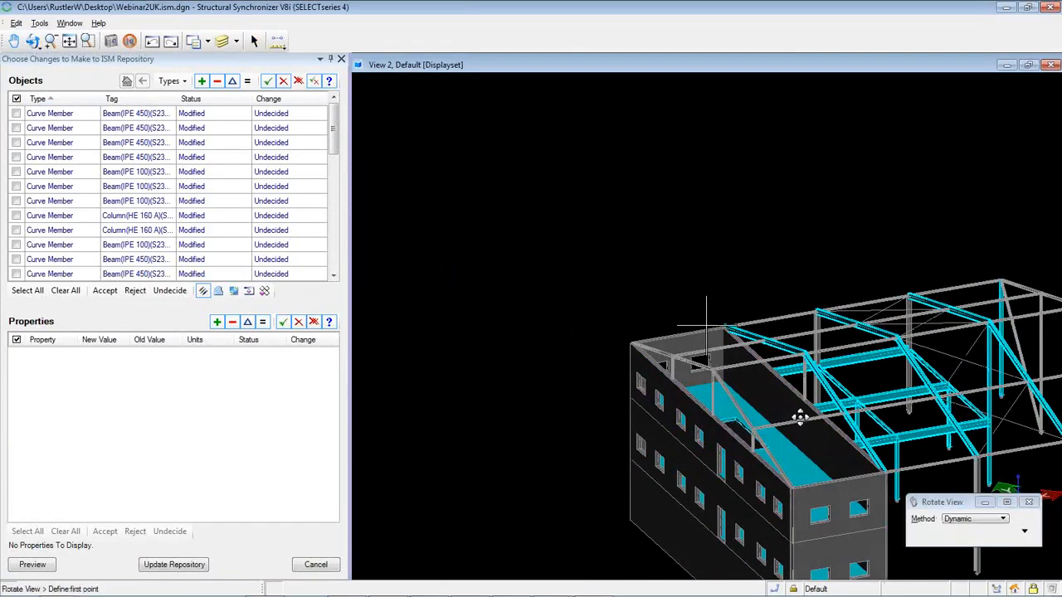
{"action": "left_click", "coordinate": [798, 417]}
{"action": "left_click_drag", "start_coordinate": [746, 403], "coordinate": [888, 442]}
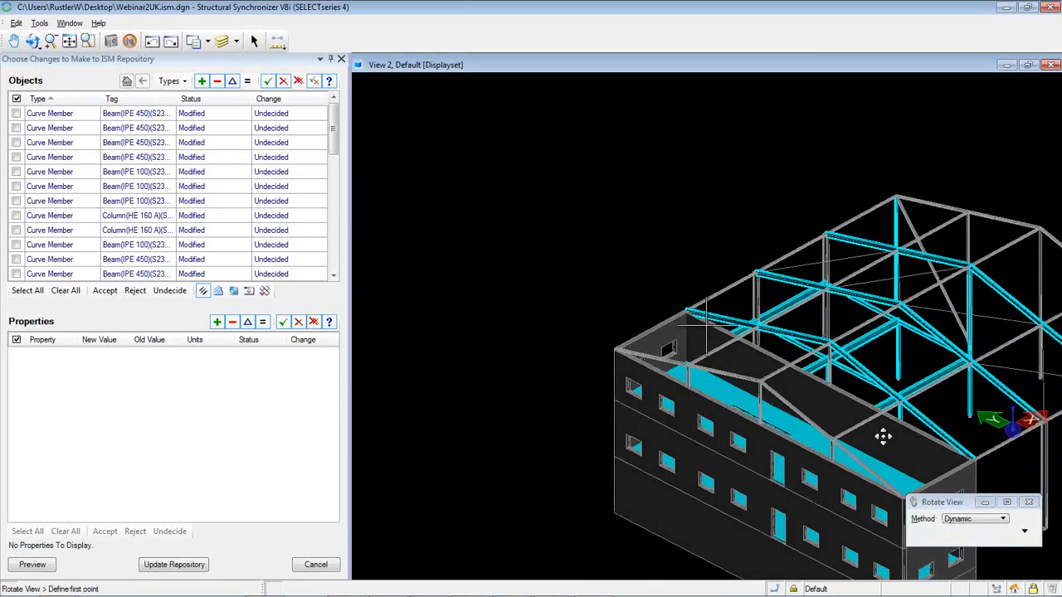
{"action": "left_click_drag", "start_coordinate": [761, 384], "coordinate": [592, 373]}
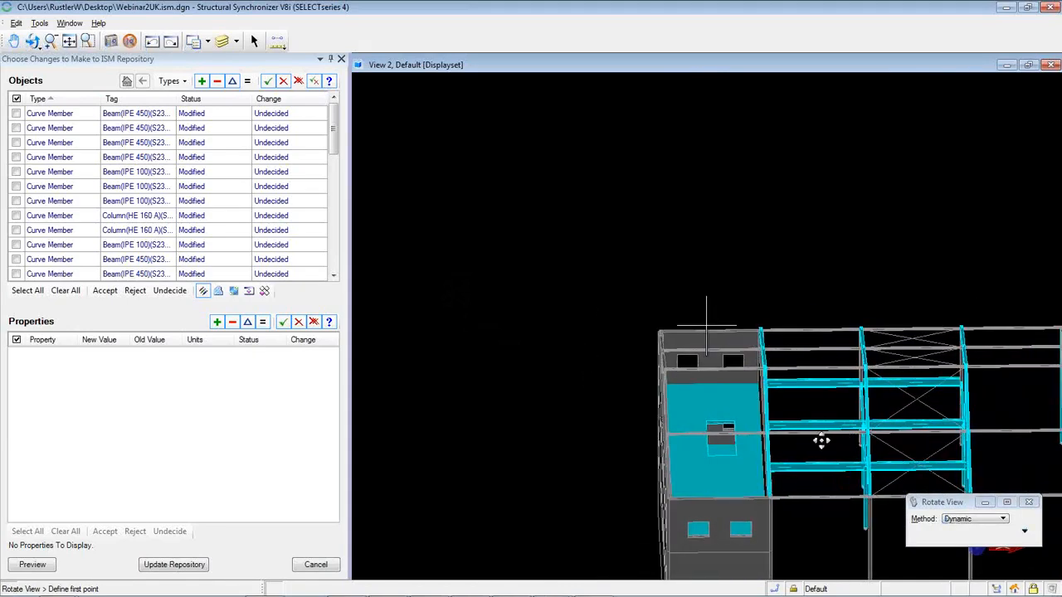
{"action": "right_click", "coordinate": [564, 422]}
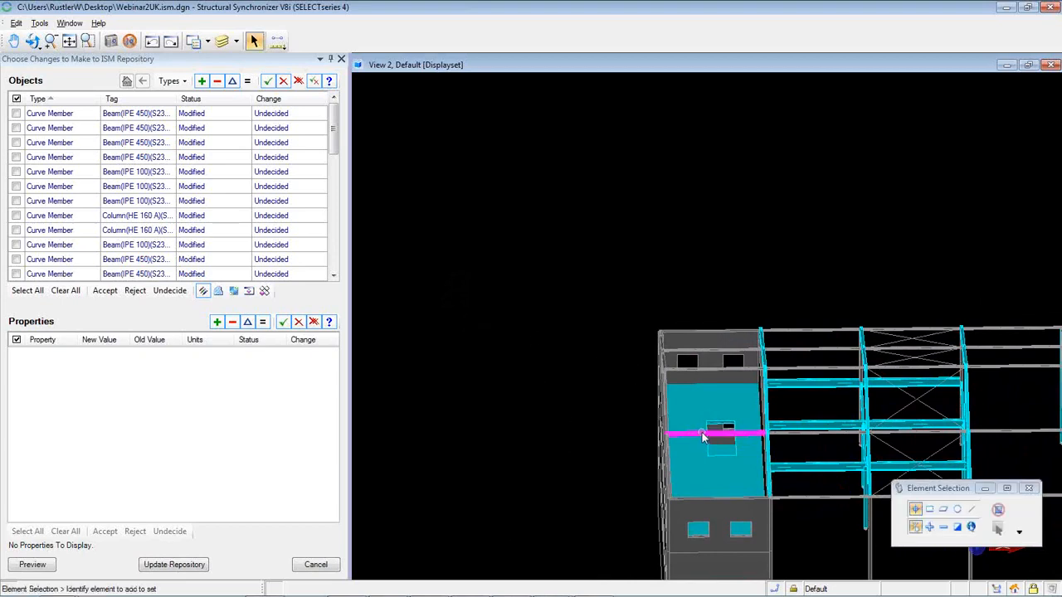
{"action": "middle_click_drag", "start_coordinate": [704, 434], "coordinate": [599, 286]}
{"action": "left_click", "coordinate": [732, 354]}
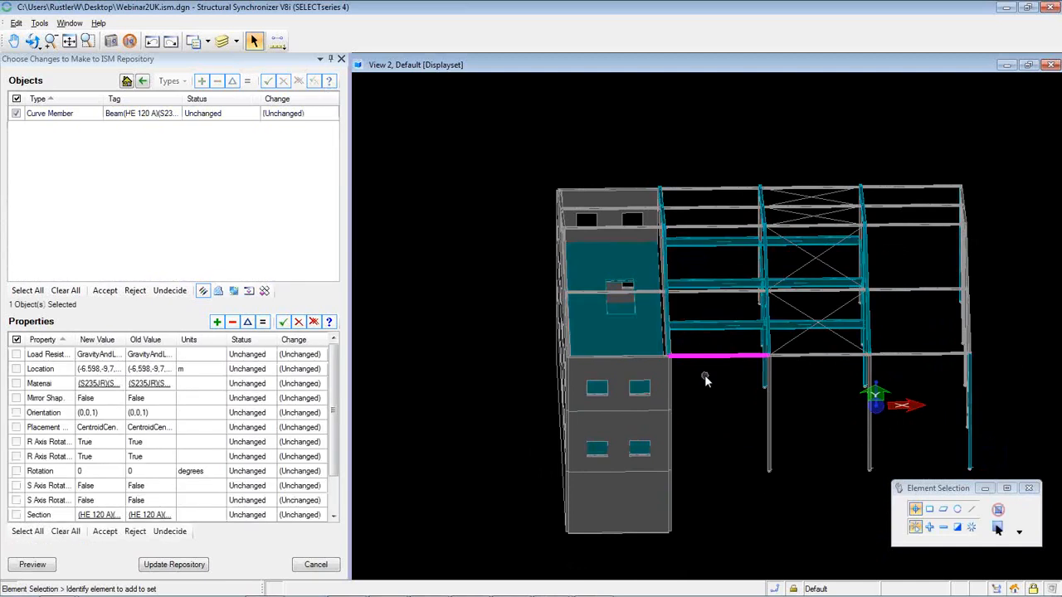
{"action": "left_click", "coordinate": [710, 389]}
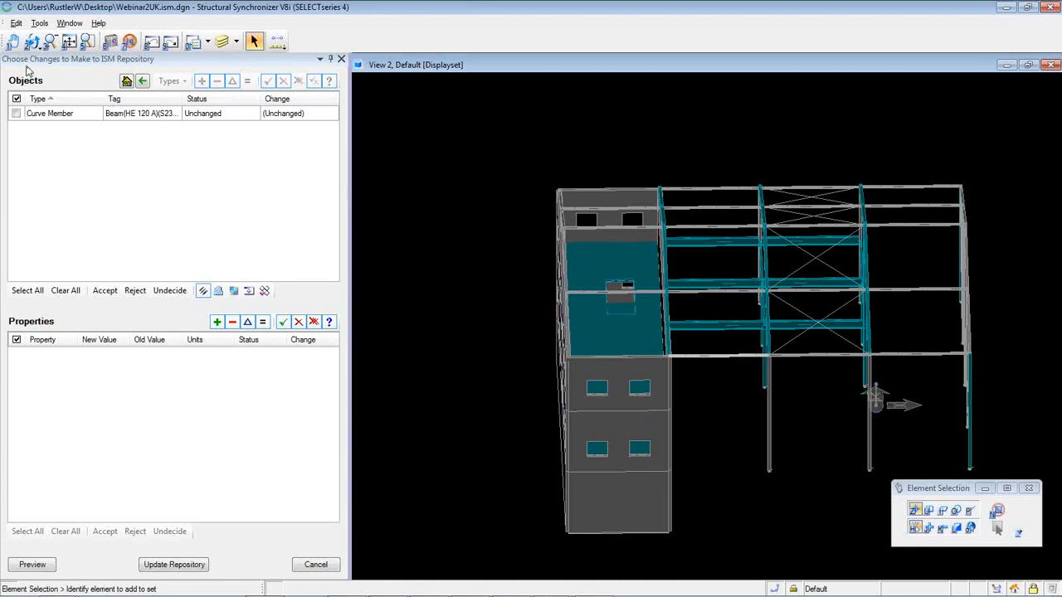
- Rotate the hall to an oblique view from above and fit the whole model in the view
{"action": "left_click", "coordinate": [13, 44]}
{"action": "left_click", "coordinate": [32, 43]}
{"action": "left_click", "coordinate": [461, 225]}
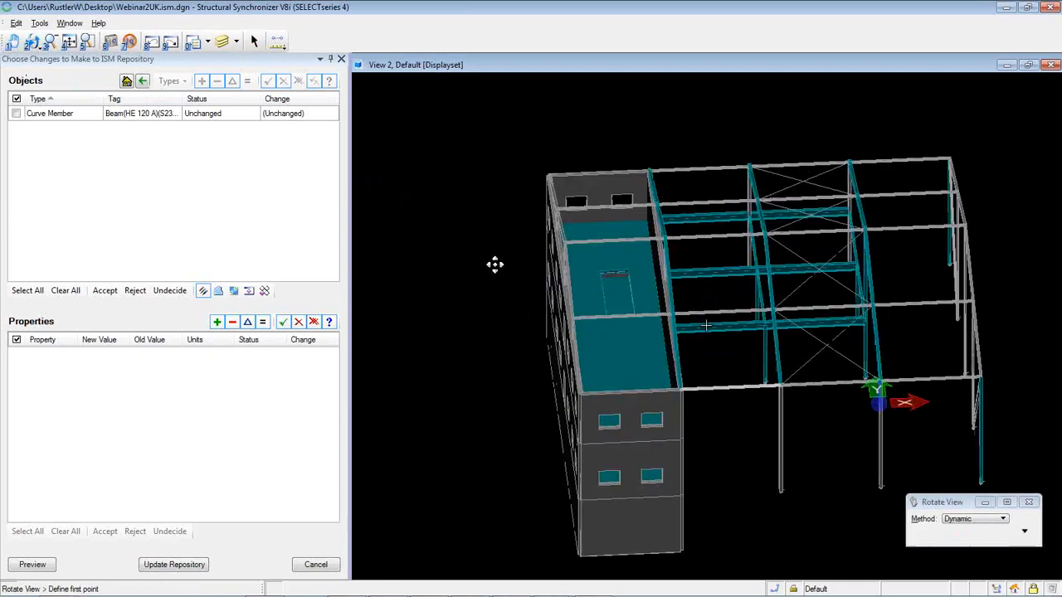
{"action": "left_click_drag", "start_coordinate": [535, 263], "coordinate": [515, 266]}
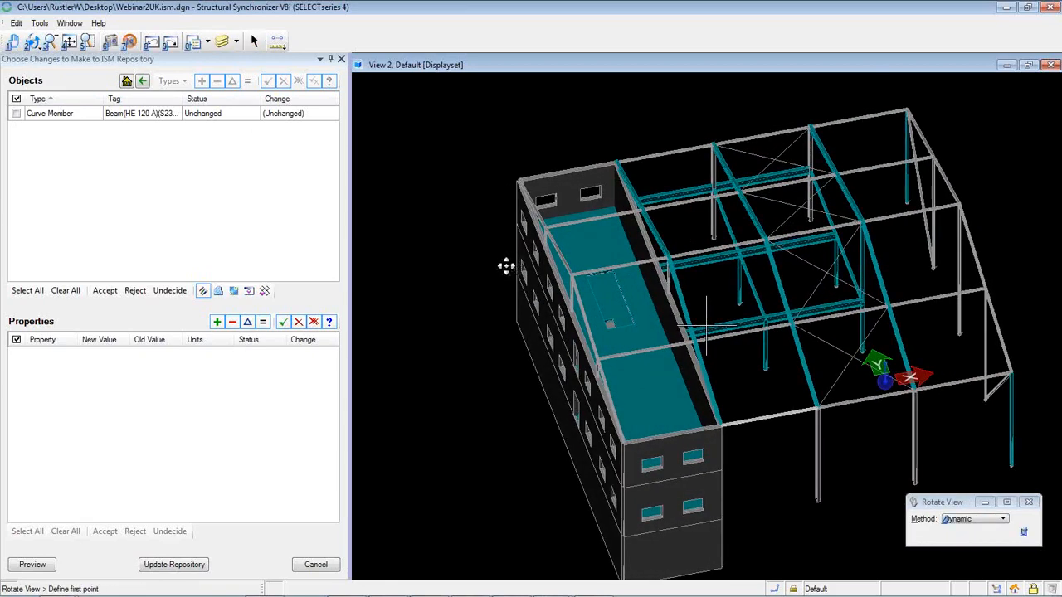
{"action": "right_click", "coordinate": [504, 267]}
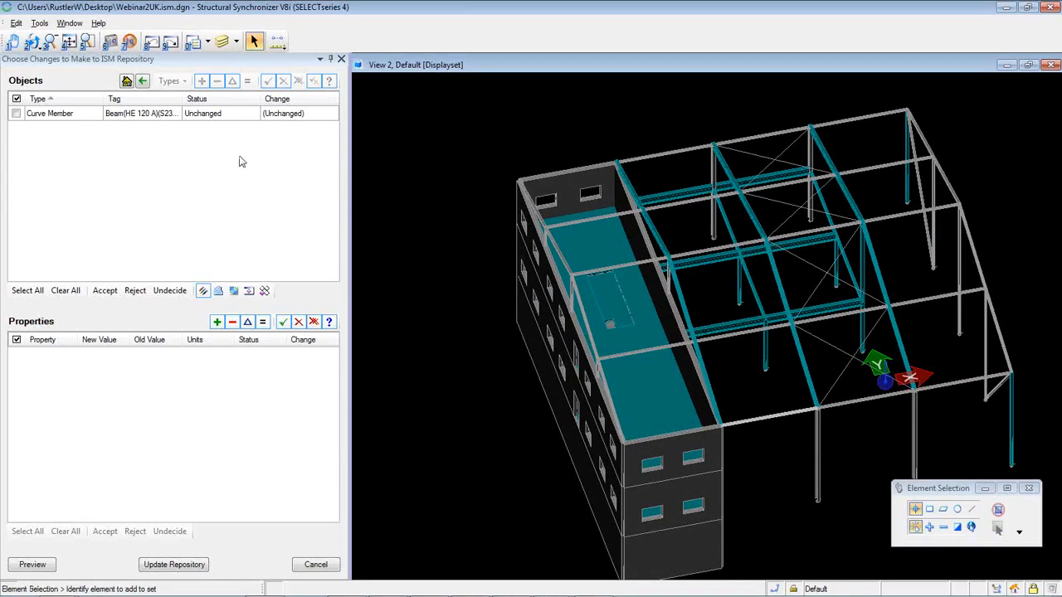
{"action": "left_click", "coordinate": [14, 43]}
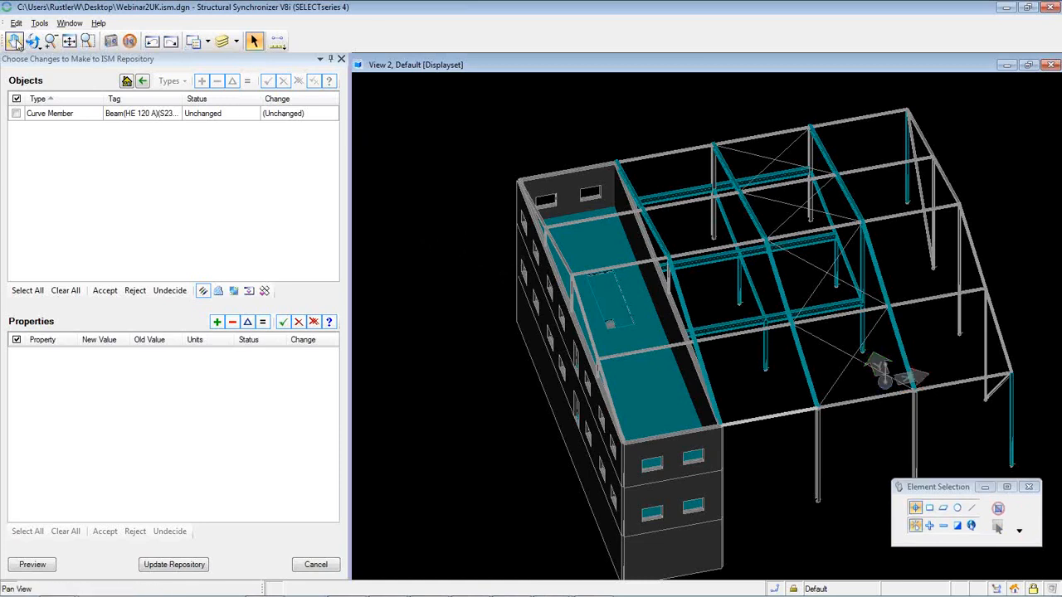
{"action": "left_click", "coordinate": [69, 42]}
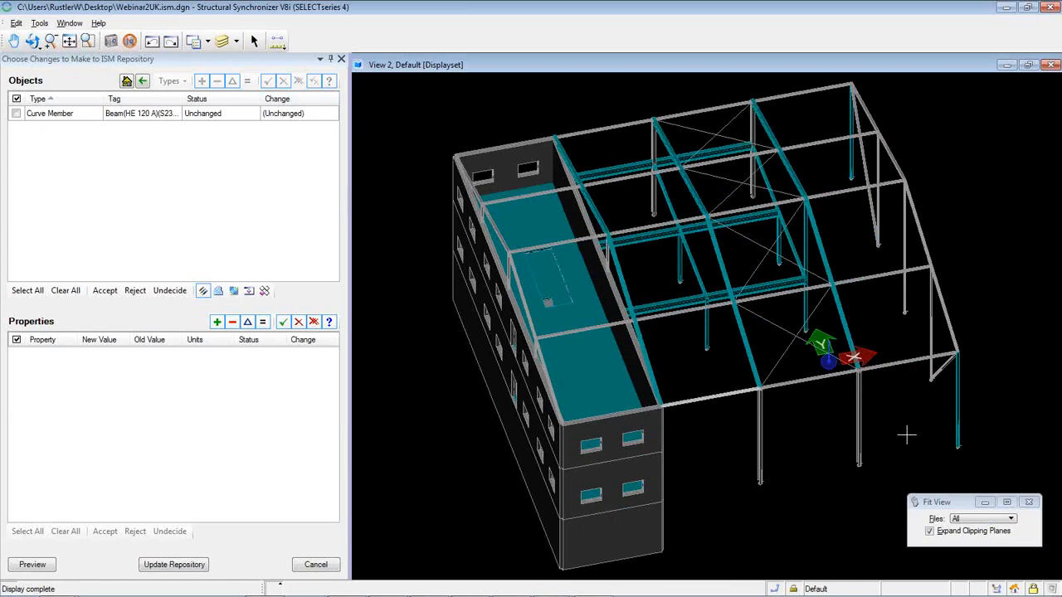
- Select all elements of the hall and the concrete building and accept their modifications
{"action": "left_click", "coordinate": [254, 41]}
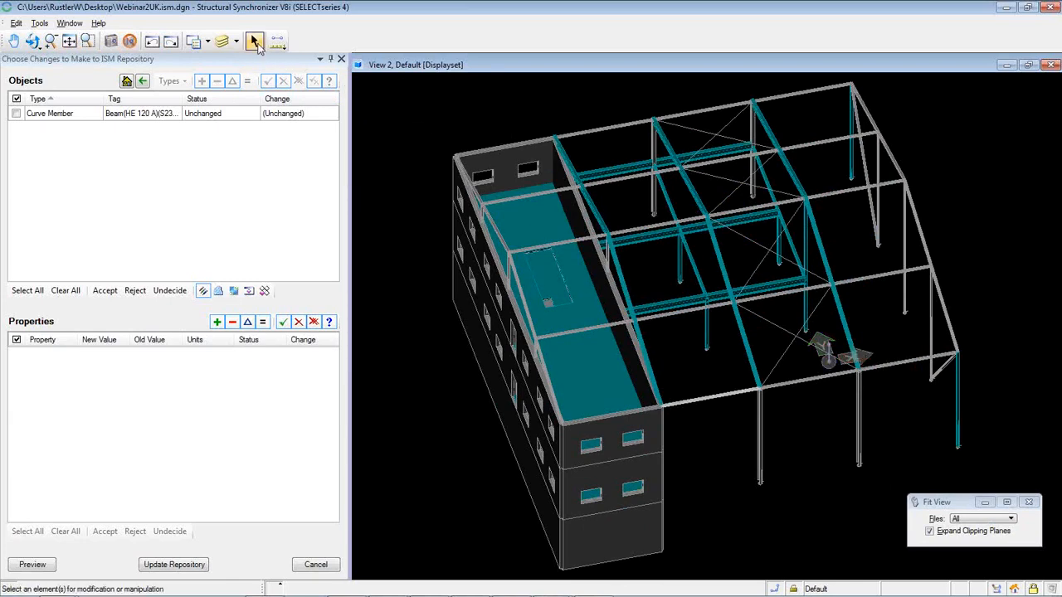
{"action": "left_click_drag", "start_coordinate": [376, 82], "coordinate": [1010, 572]}
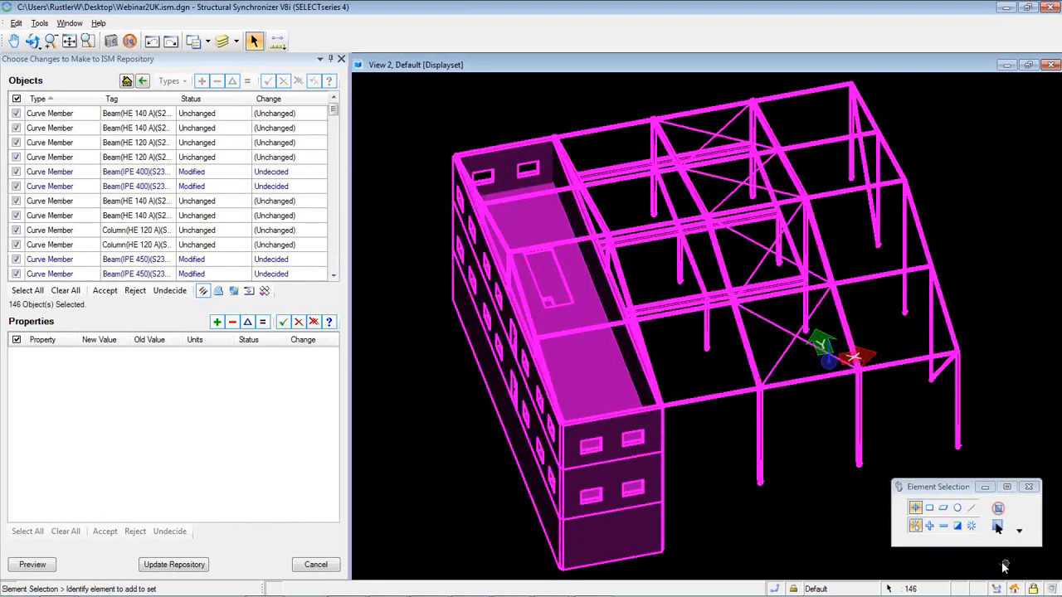
{"action": "left_click", "coordinate": [30, 291]}
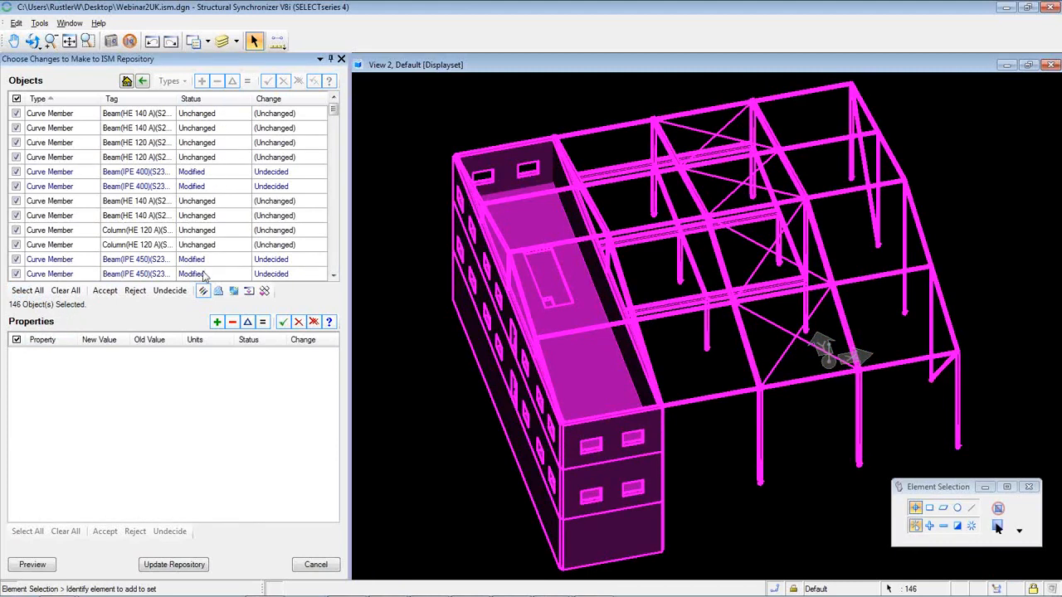
{"action": "left_click", "coordinate": [104, 291]}
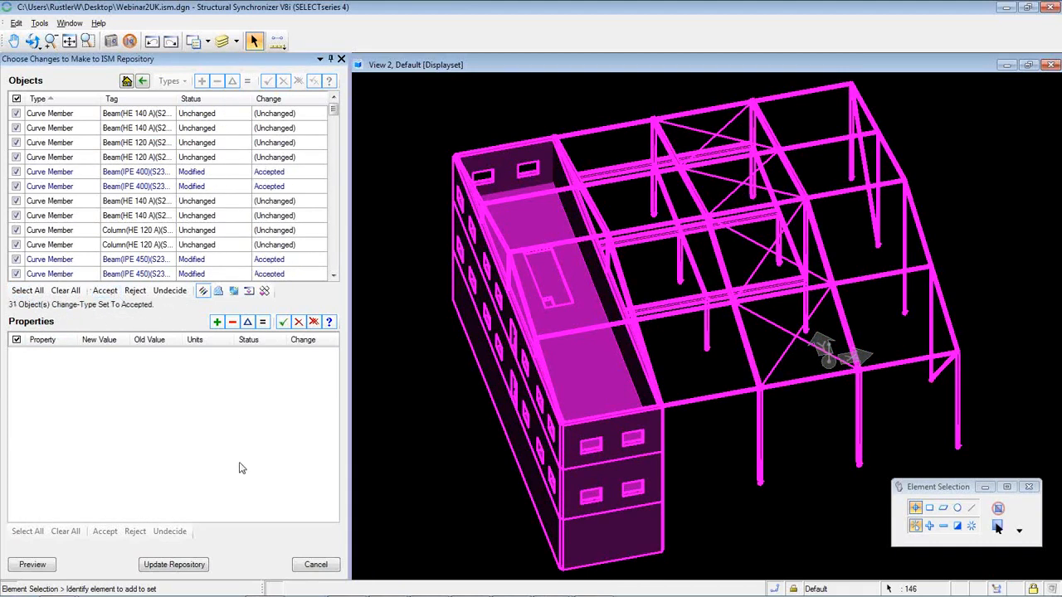
- Update the ISM repository, rejecting the undecided changes, and enter a design history description beginning with "Design 1."
{"action": "left_click", "coordinate": [170, 564]}
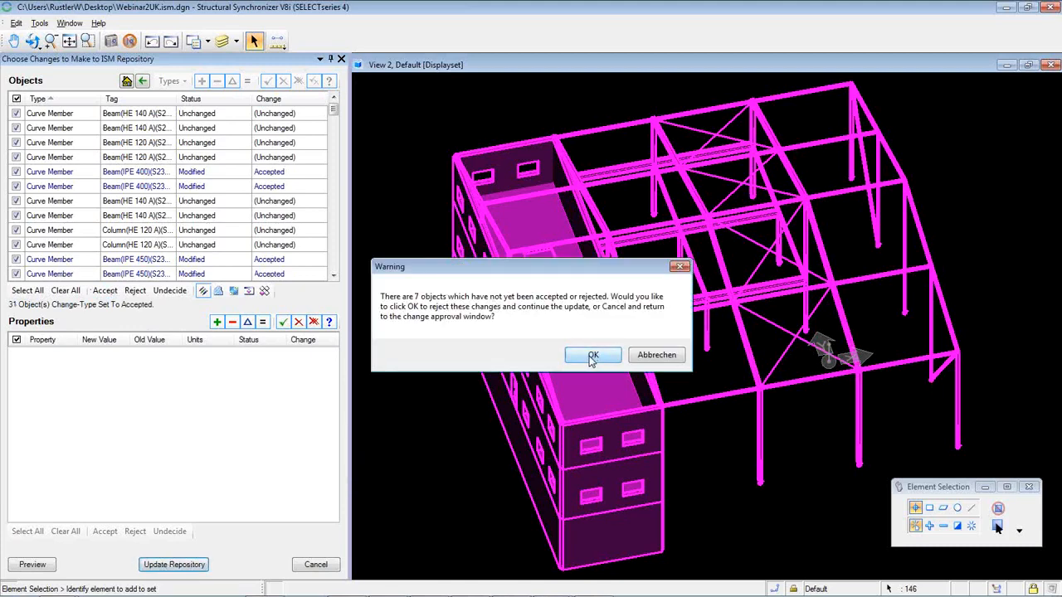
{"action": "left_click", "coordinate": [648, 364]}
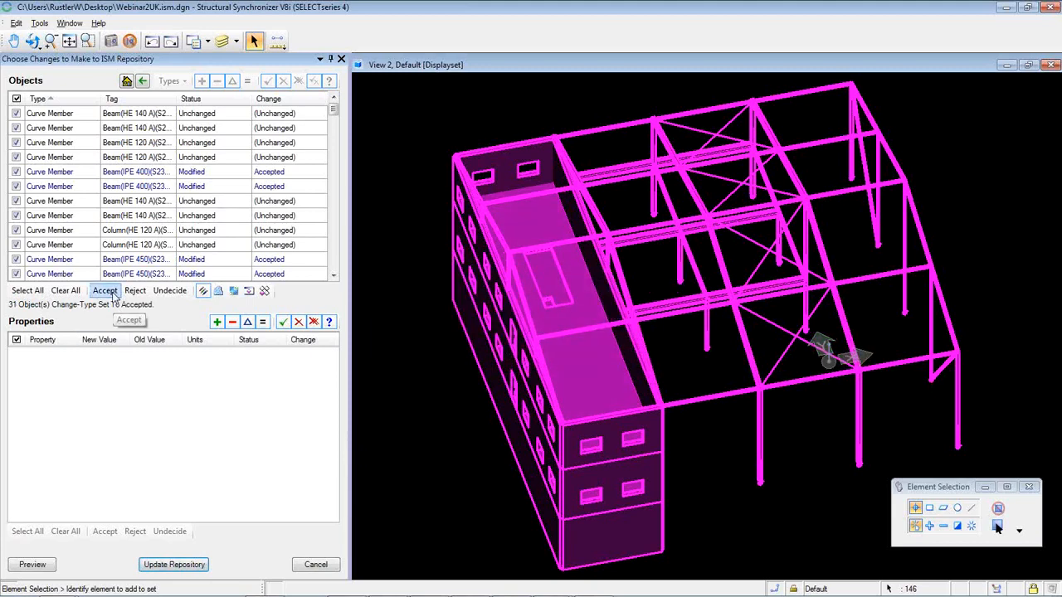
{"action": "left_click", "coordinate": [172, 564]}
{"action": "left_click", "coordinate": [594, 355]}
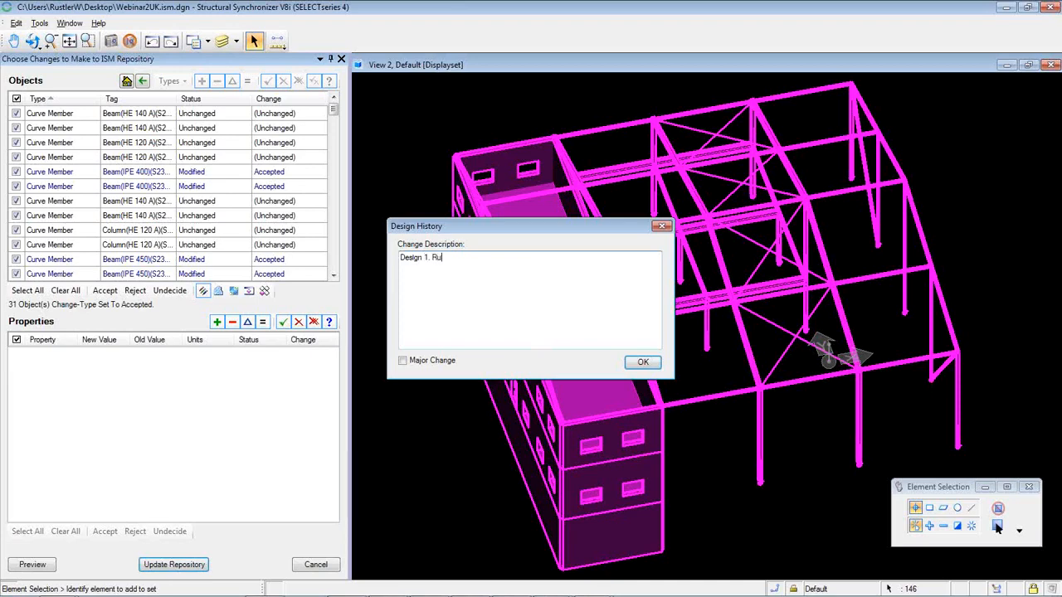
{"action": "left_click", "coordinate": [643, 363]}
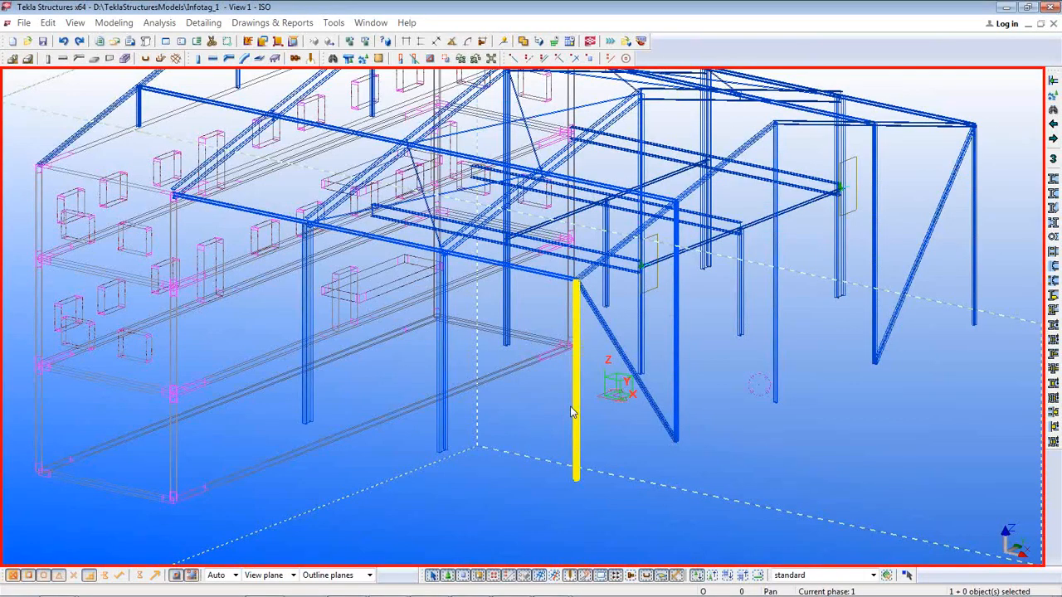
- Switch from Tekla Structures to Revit and display the hall in the 3D no loads view
{"action": "left_click", "coordinate": [691, 462]}
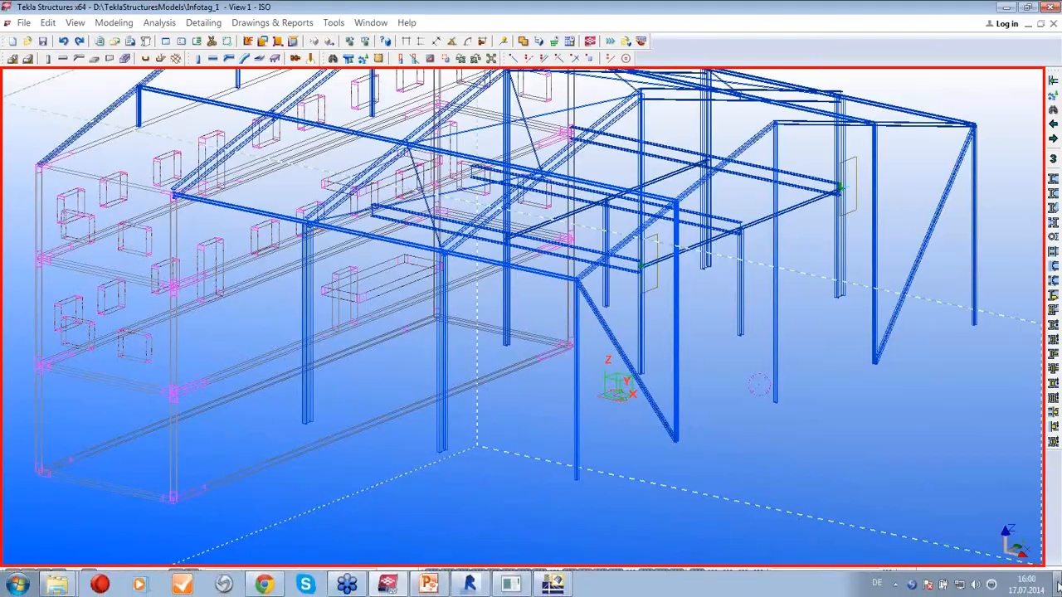
{"action": "left_click", "coordinate": [1057, 590]}
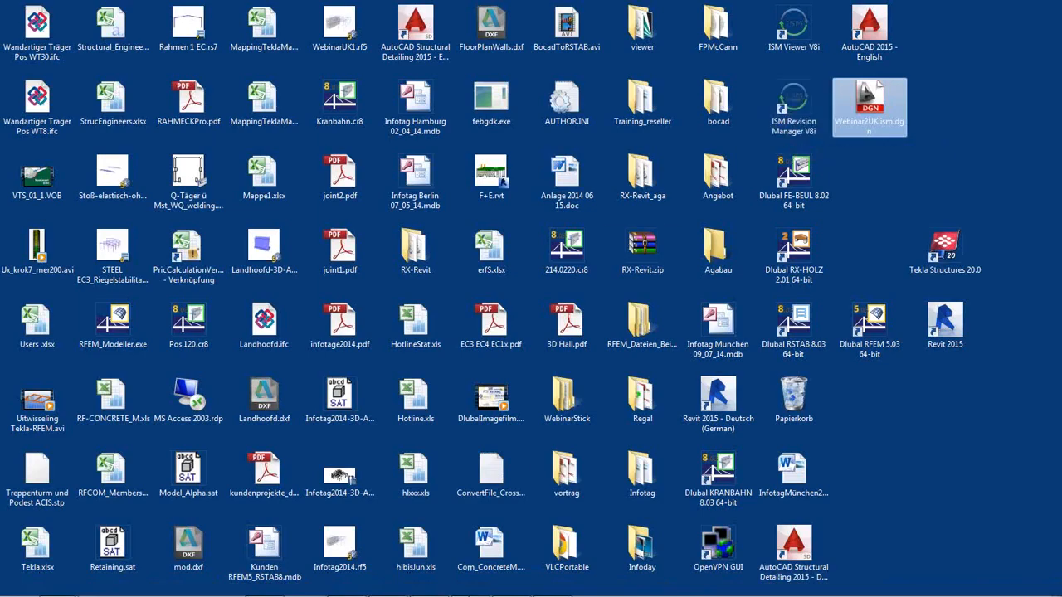
{"action": "left_click", "coordinate": [468, 585]}
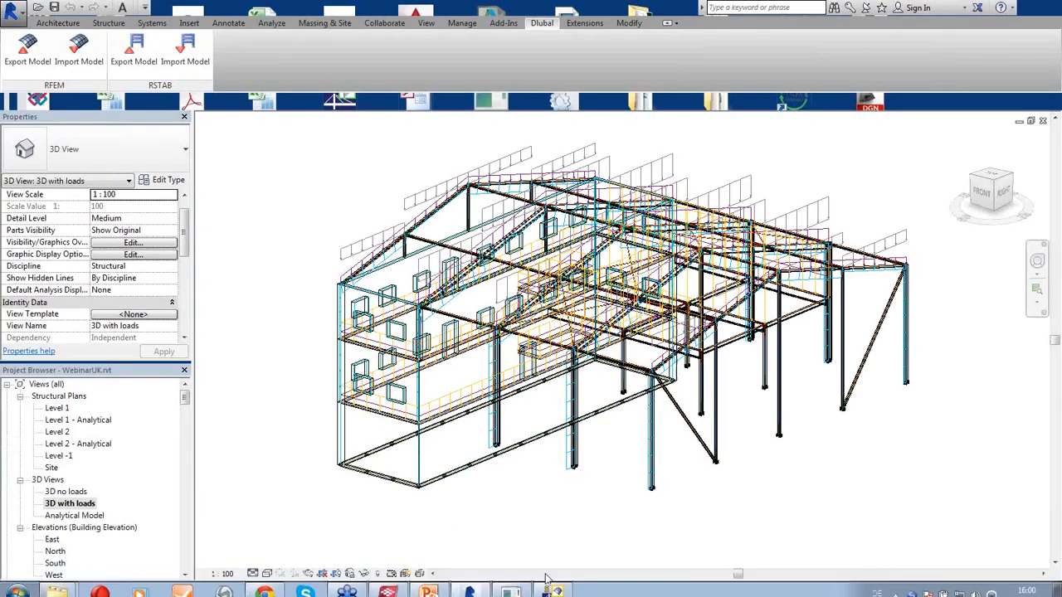
{"action": "middle_click_drag", "start_coordinate": [511, 496], "coordinate": [579, 482], "text": "shift"}
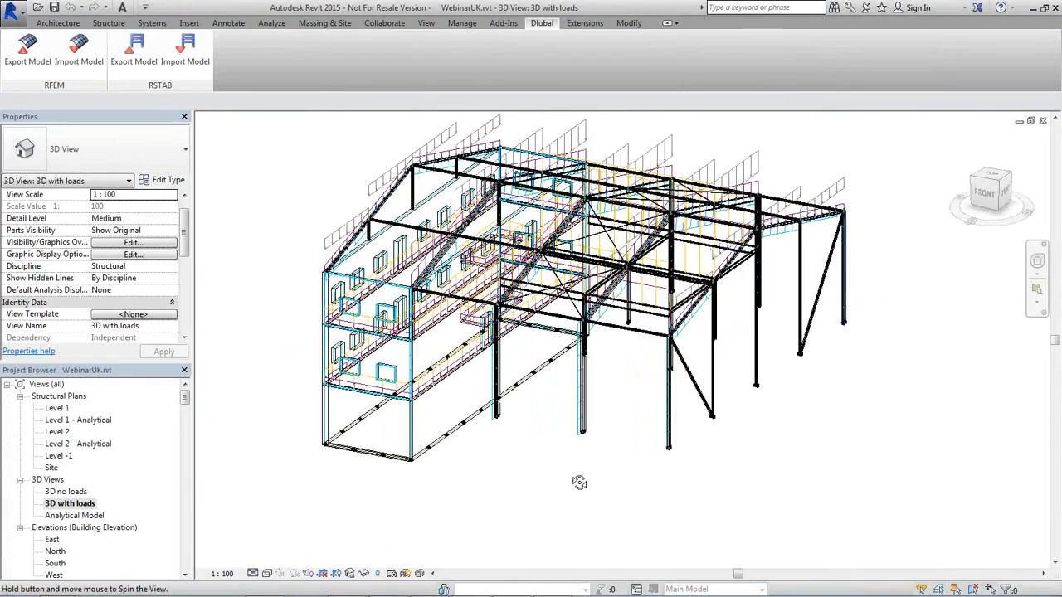
{"action": "double_click", "coordinate": [65, 491]}
{"action": "scroll", "coordinate": [465, 441], "scroll_direction": "down", "scroll_amount": 5}
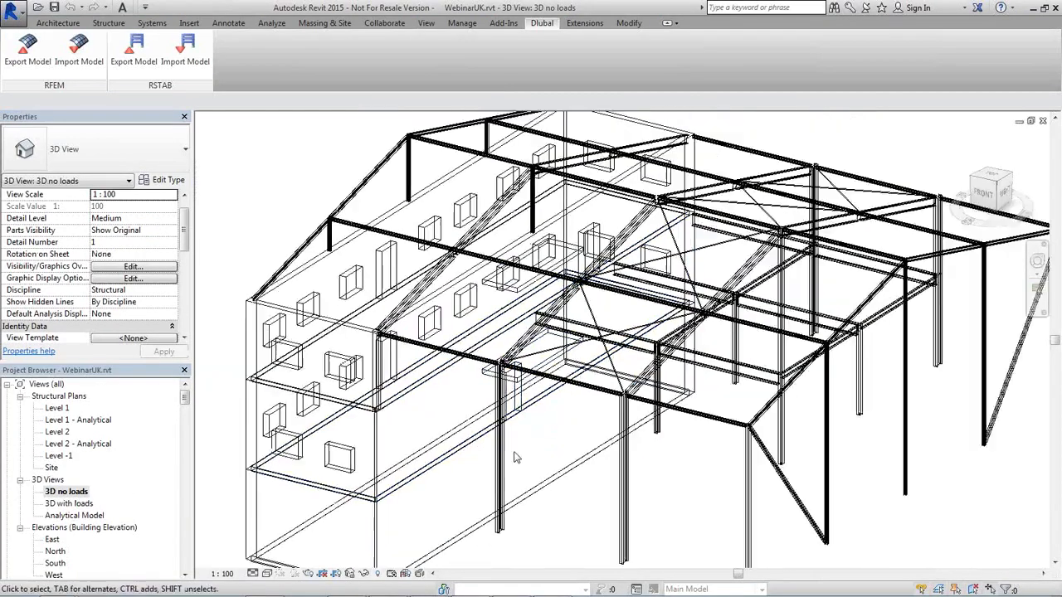
{"action": "middle_click_drag", "start_coordinate": [516, 455], "coordinate": [600, 368]}
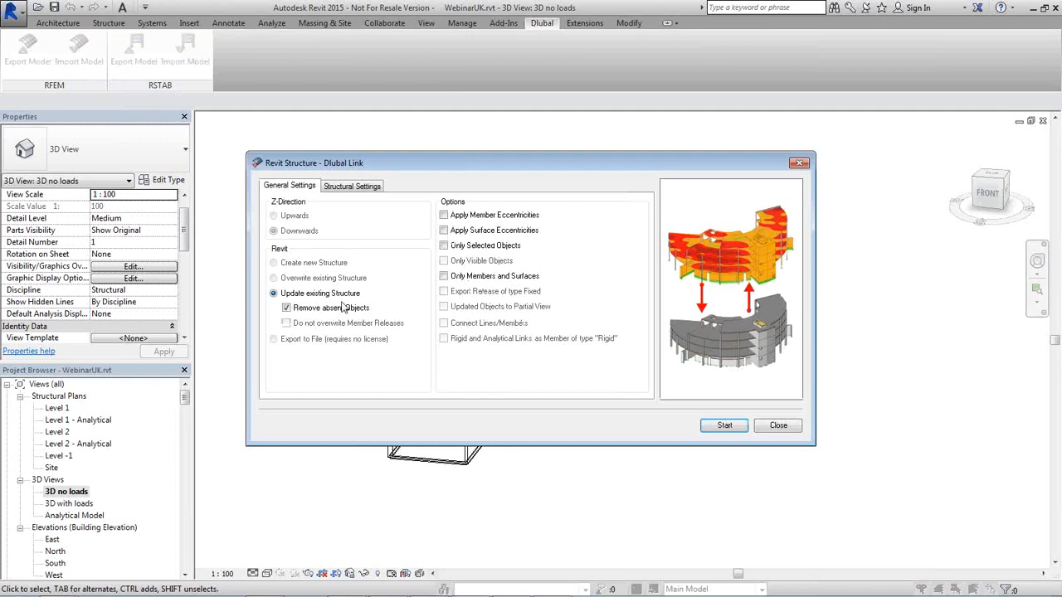
- Import the RFEM model as an update of the existing structure, removing absent objects and applying structural data without loads
{"action": "left_click", "coordinate": [357, 187]}
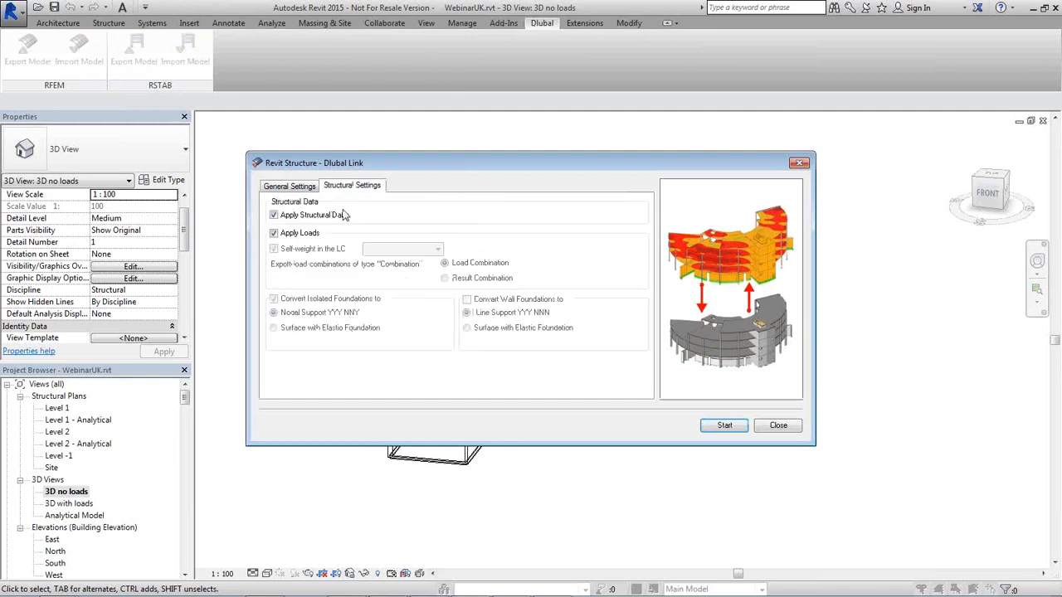
{"action": "left_click", "coordinate": [275, 233]}
{"action": "left_click_drag", "start_coordinate": [564, 167], "coordinate": [280, 132]}
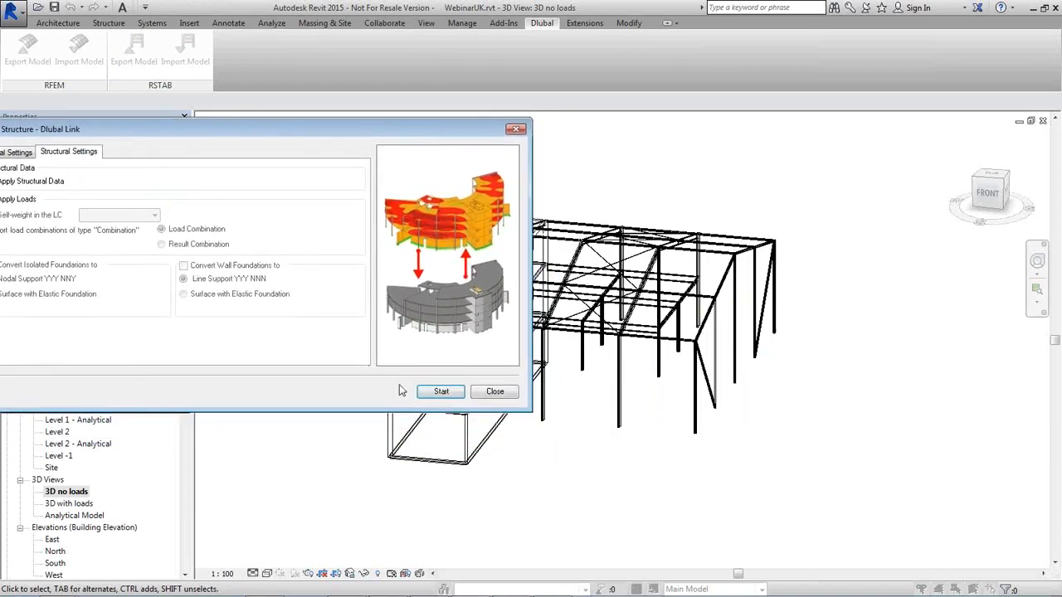
{"action": "left_click", "coordinate": [441, 393]}
{"action": "left_click_drag", "start_coordinate": [548, 179], "coordinate": [266, 161]}
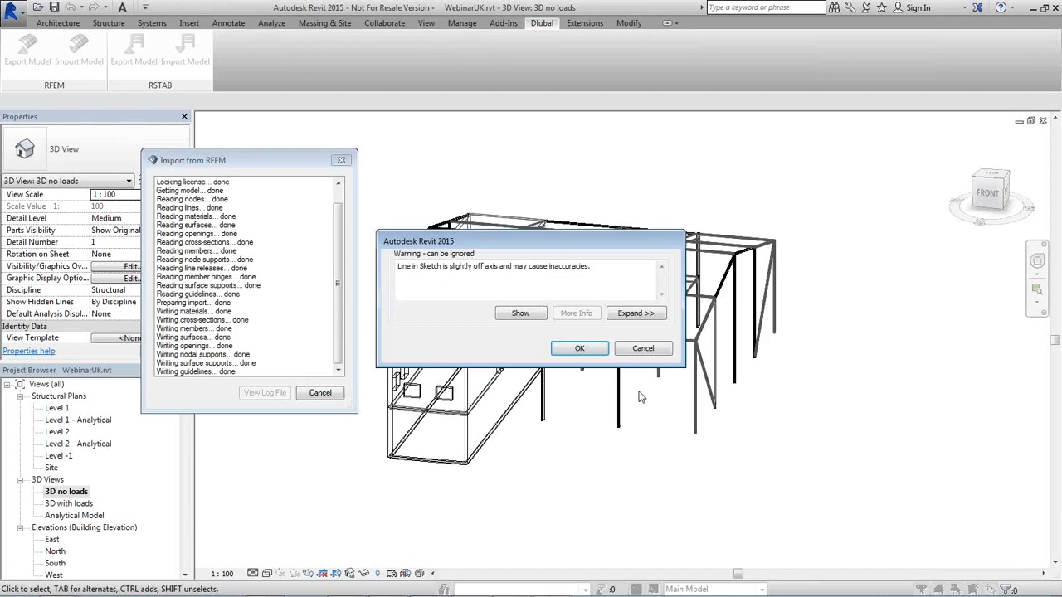
{"action": "left_click", "coordinate": [580, 348]}
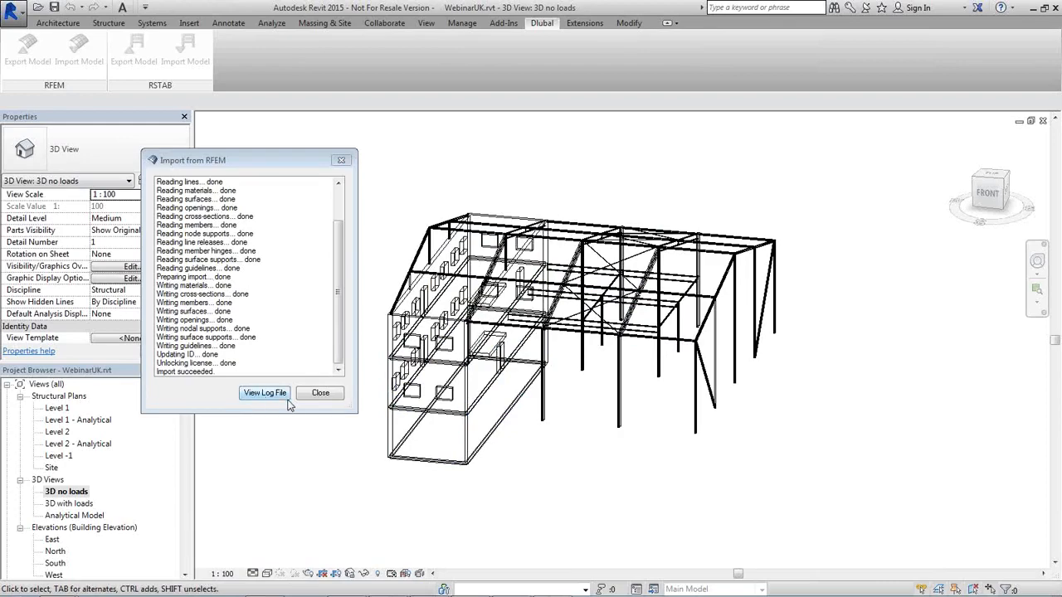
{"action": "left_click", "coordinate": [319, 393]}
- Inspect the updated hall in Revit, checking the sections of the short beam between the columns and the rafter beside the concrete building
{"action": "middle_click_drag", "start_coordinate": [623, 456], "coordinate": [656, 398]}
{"action": "scroll", "coordinate": [675, 318], "scroll_direction": "up", "scroll_amount": 3}
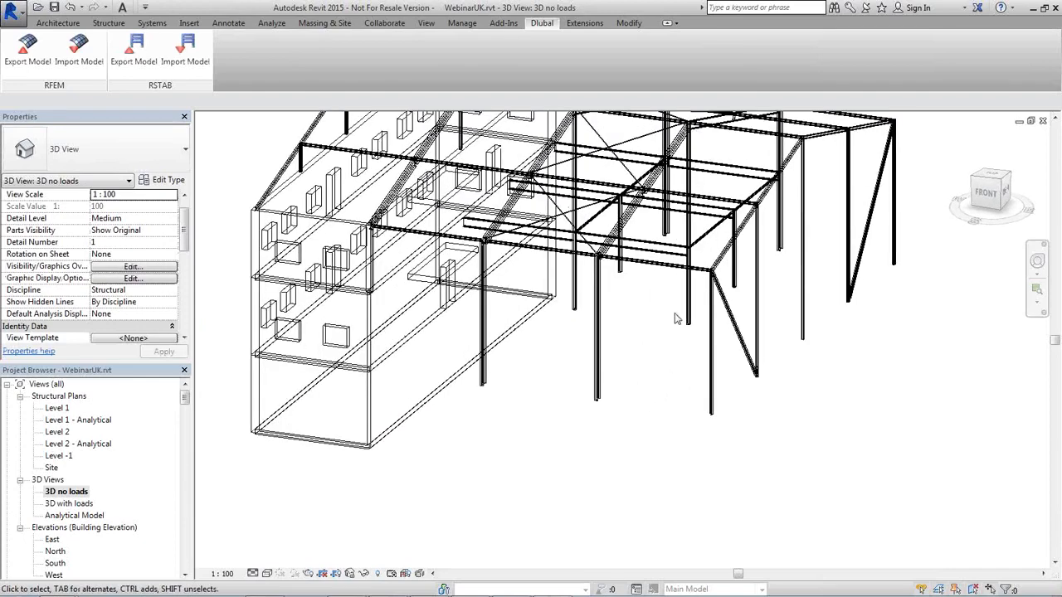
{"action": "left_click", "coordinate": [712, 238]}
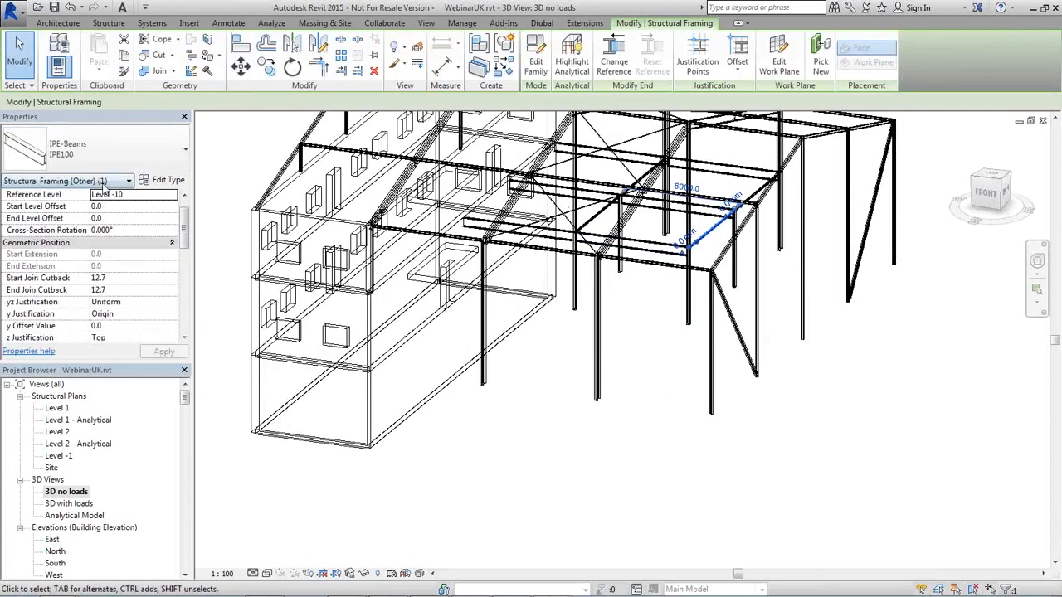
{"action": "middle_click_drag", "start_coordinate": [634, 462], "coordinate": [597, 439]}
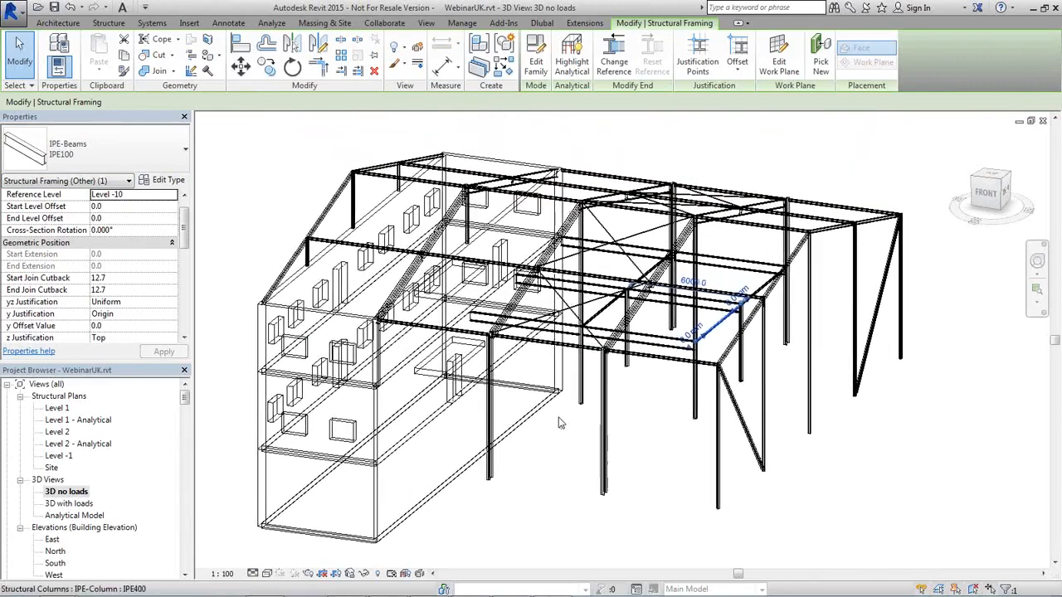
{"action": "scroll", "coordinate": [498, 407], "scroll_direction": "up", "scroll_amount": 4}
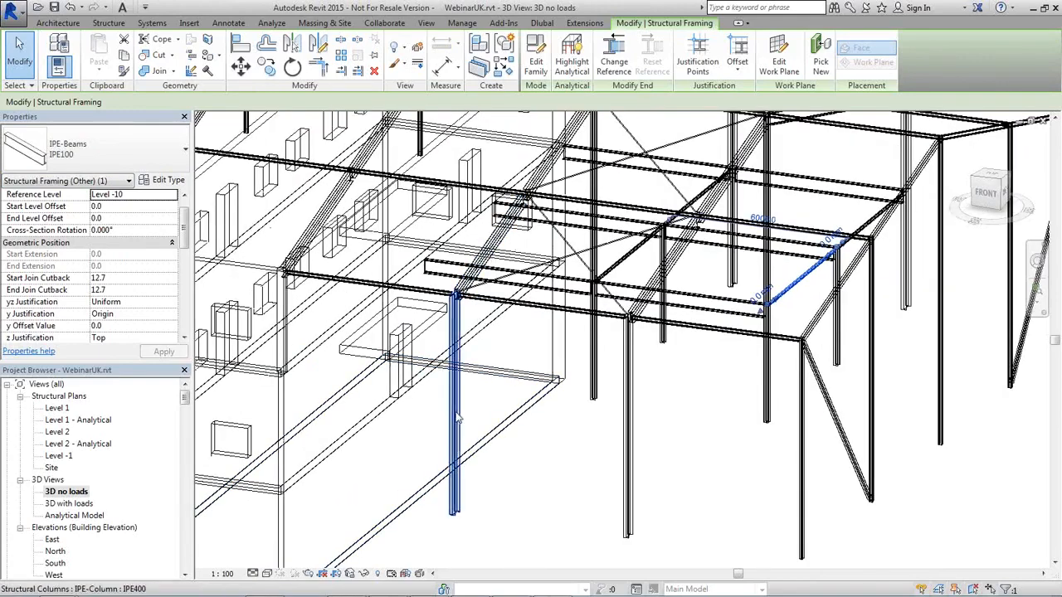
{"action": "left_click", "coordinate": [319, 231]}
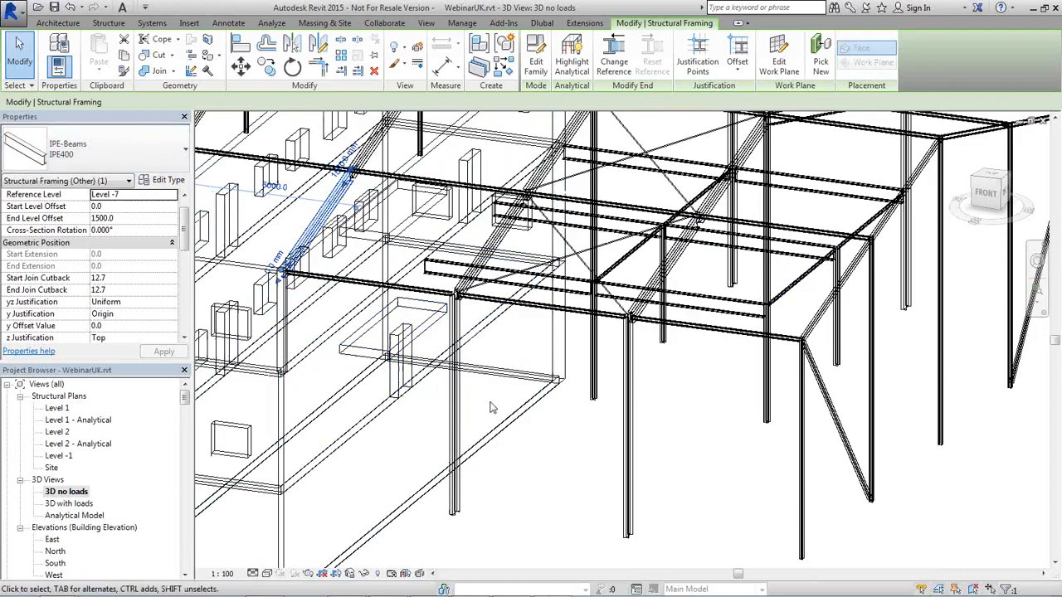
{"action": "key", "text": "Escape"}
{"action": "scroll", "coordinate": [712, 444], "scroll_direction": "down", "scroll_amount": 3}
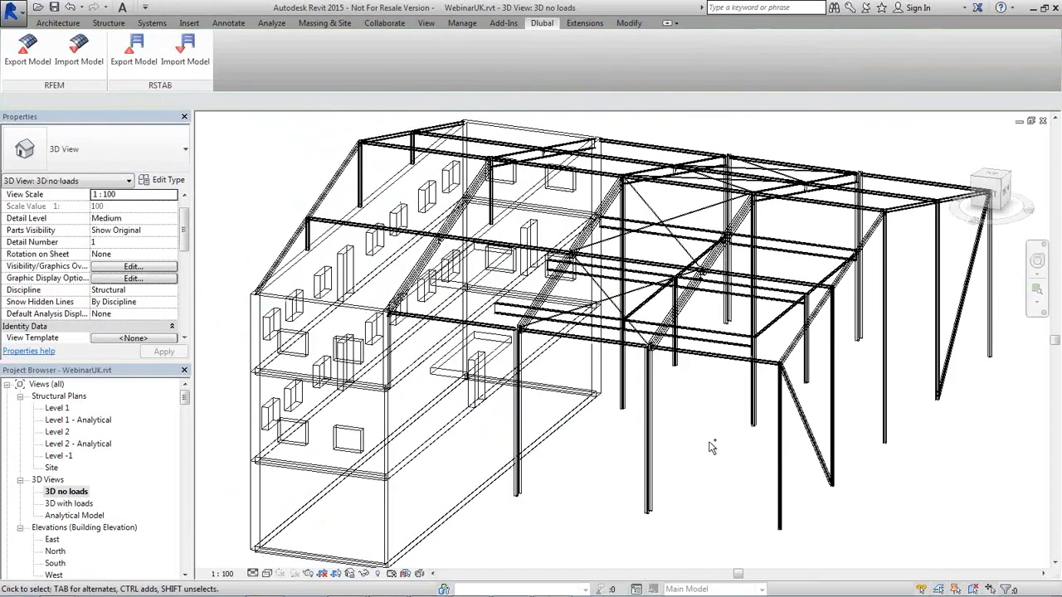
{"action": "middle_click_drag", "start_coordinate": [712, 446], "coordinate": [685, 444], "text": "shift"}
- Switch to RFEM and open the RF-FRAME-JOINT Pro add-on module for designing bolted frame joints
{"action": "scroll", "coordinate": [683, 442], "scroll_direction": "down", "scroll_amount": 4}
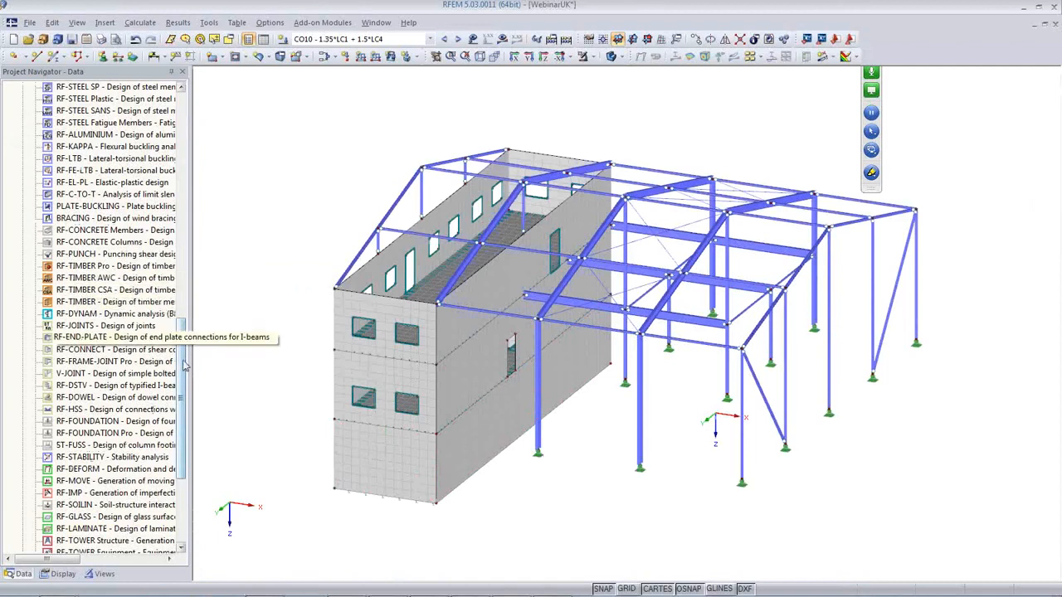
{"action": "scroll", "coordinate": [116, 431], "scroll_direction": "down", "scroll_amount": 5}
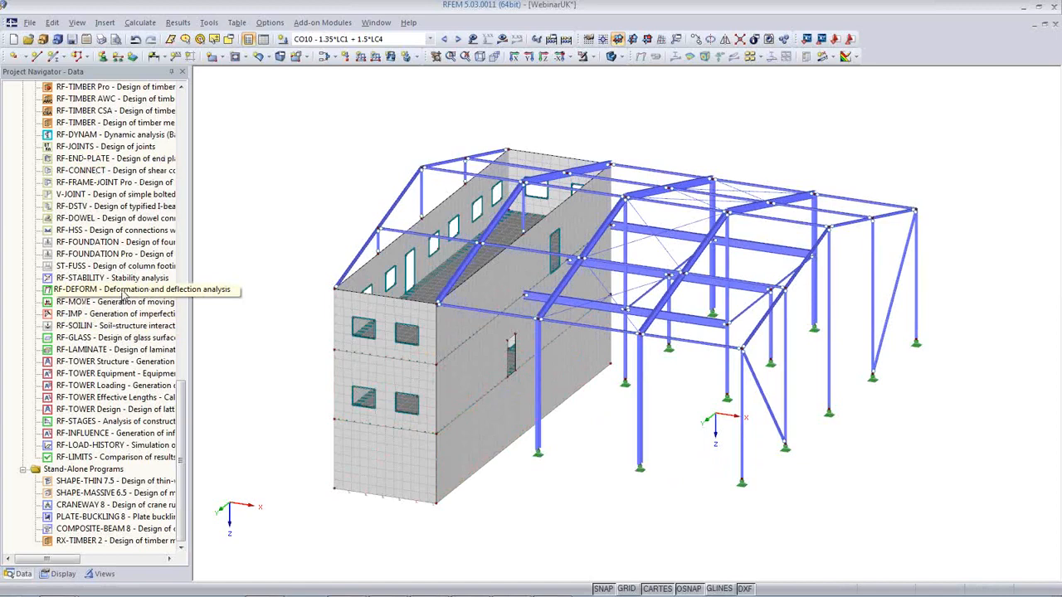
{"action": "double_click", "coordinate": [100, 181]}
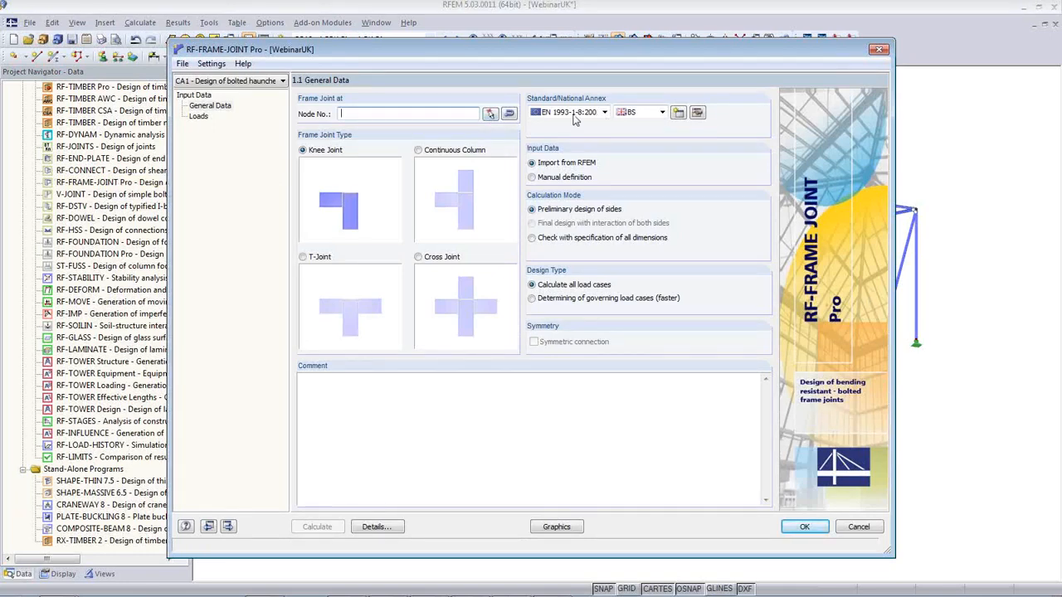
- Assign the frame joint to eaves nodes 25 and 27 by picking them in the model
{"action": "left_click", "coordinate": [490, 113]}
{"action": "left_click", "coordinate": [803, 205]}
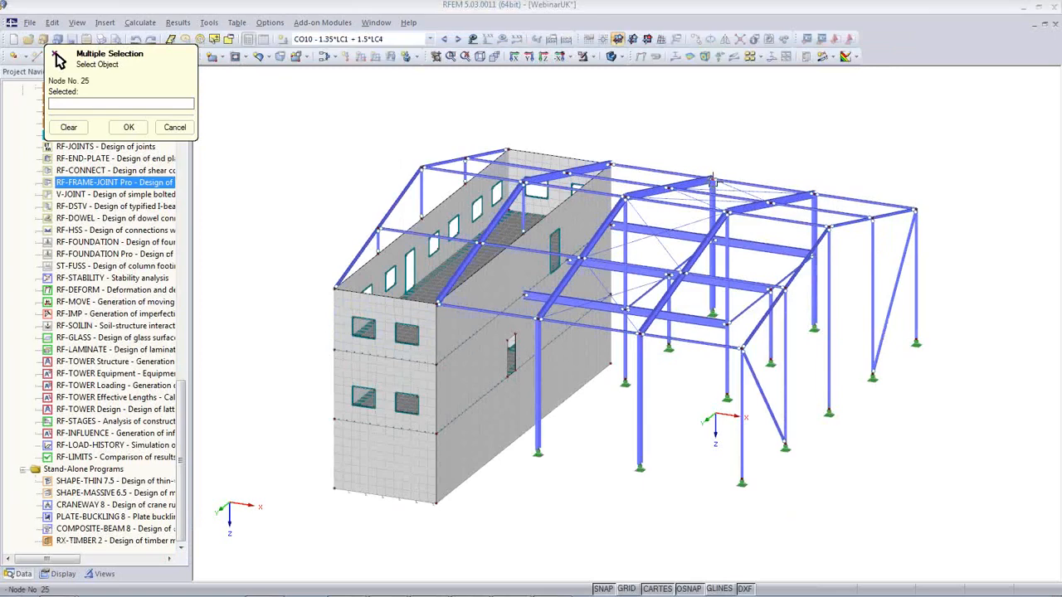
{"action": "left_click", "coordinate": [813, 196]}
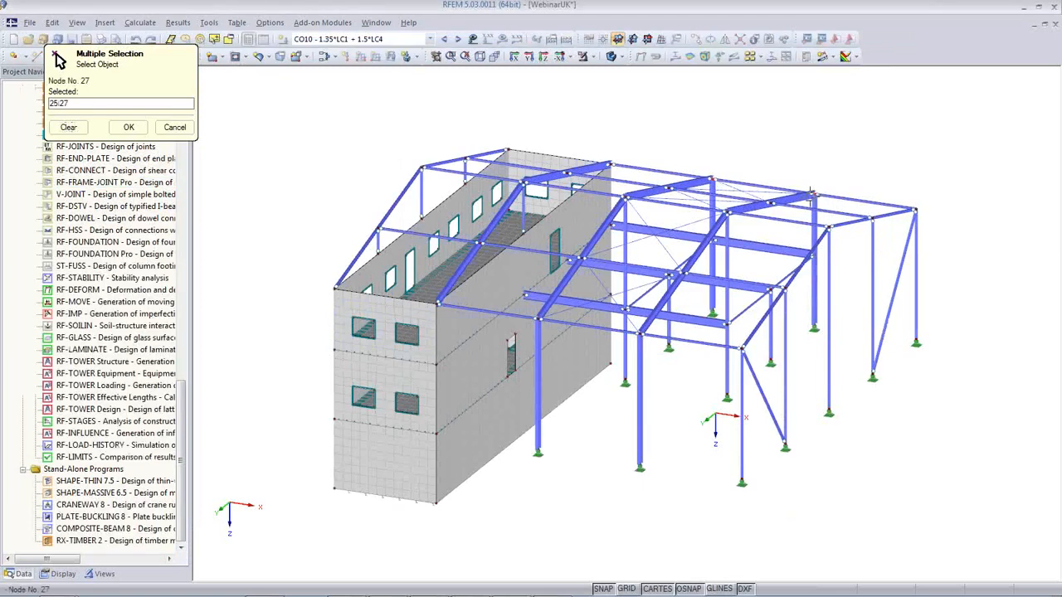
{"action": "left_click", "coordinate": [129, 127]}
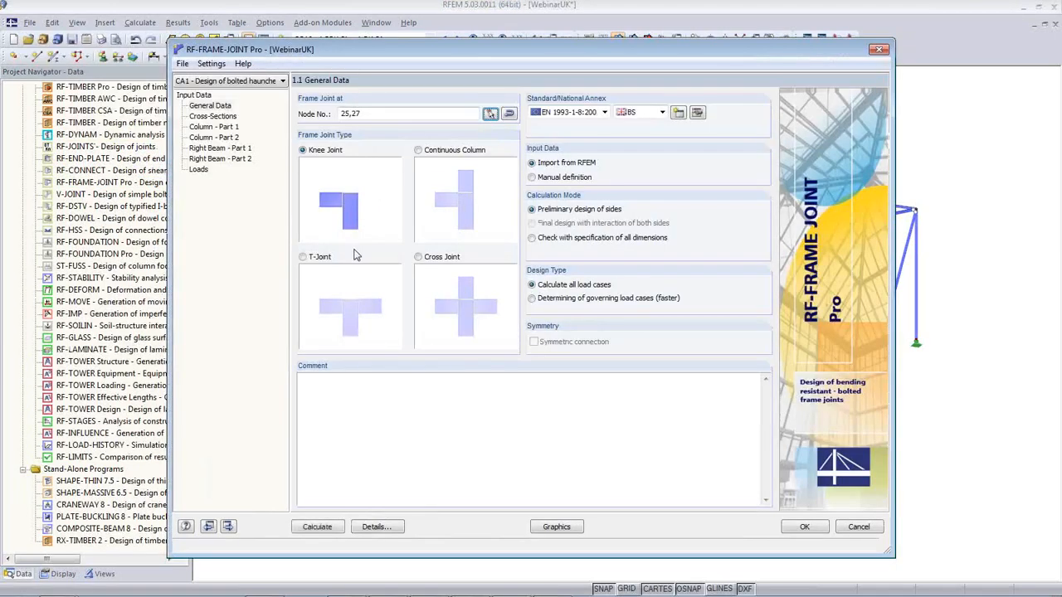
- Review the joint's cross-sections and column settings, and choose result combination RC1 for the design
{"action": "left_click", "coordinate": [212, 118]}
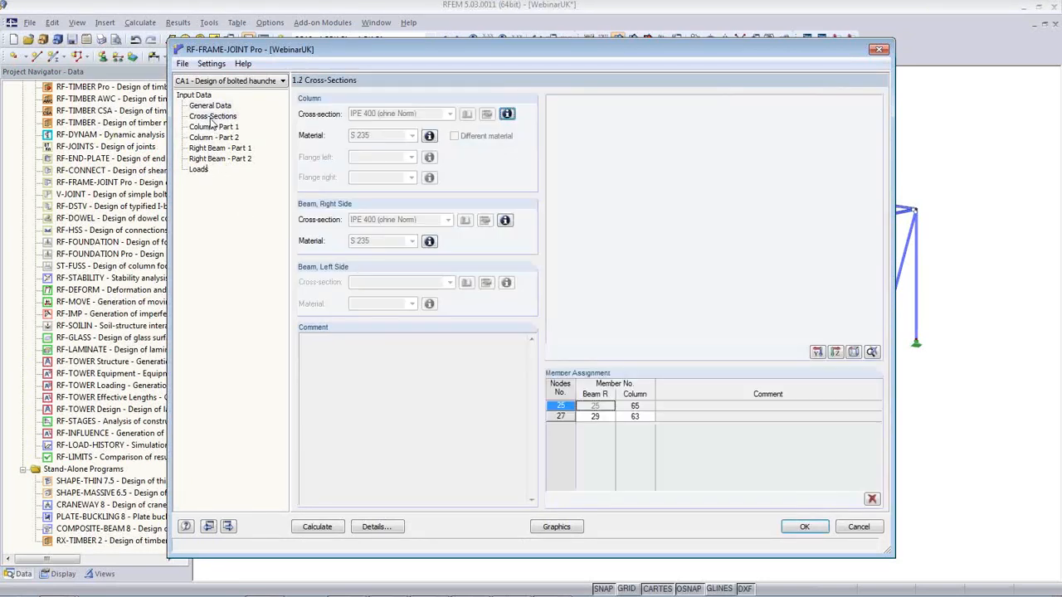
{"action": "left_click", "coordinate": [213, 127]}
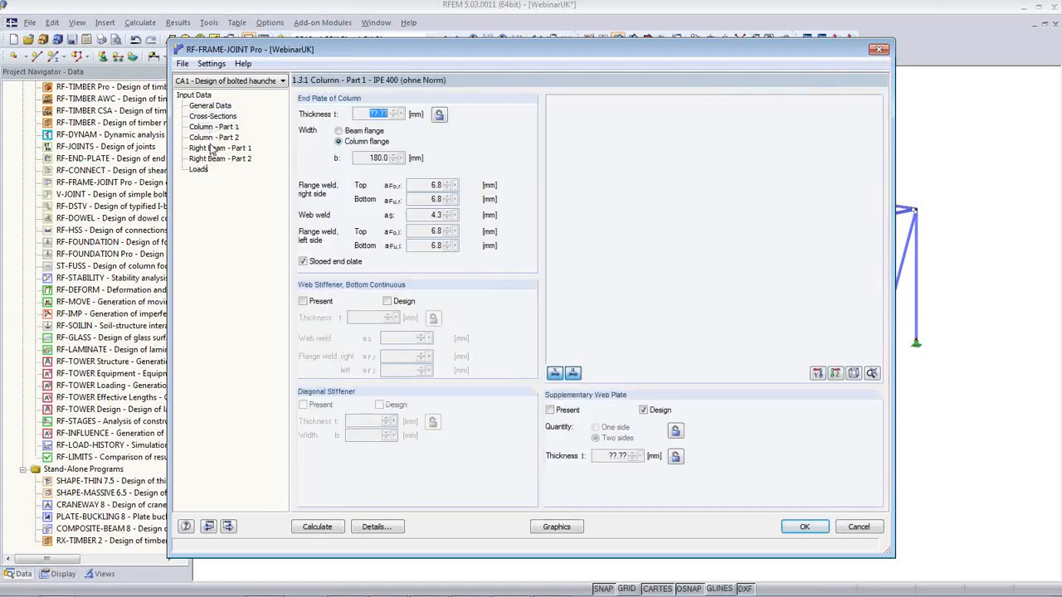
{"action": "left_click", "coordinate": [213, 138]}
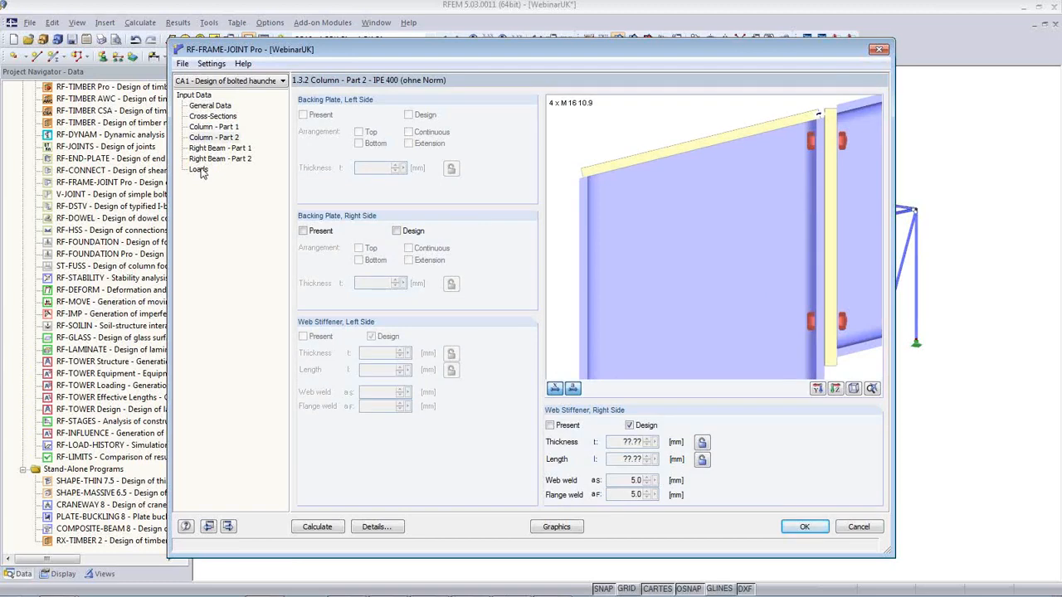
{"action": "left_click", "coordinate": [200, 170]}
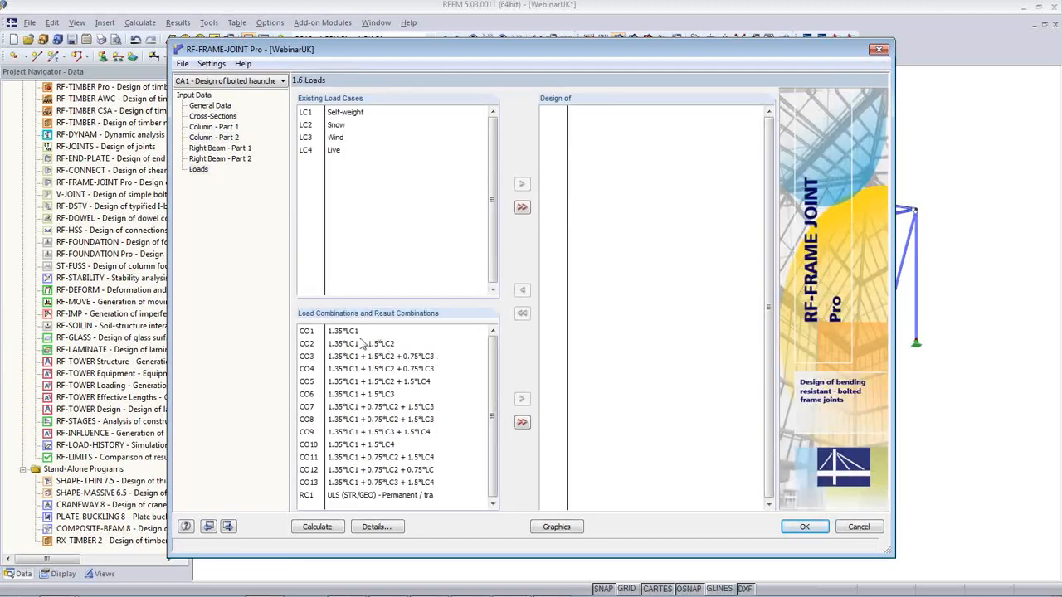
{"action": "left_click_drag", "start_coordinate": [376, 496], "coordinate": [616, 254]}
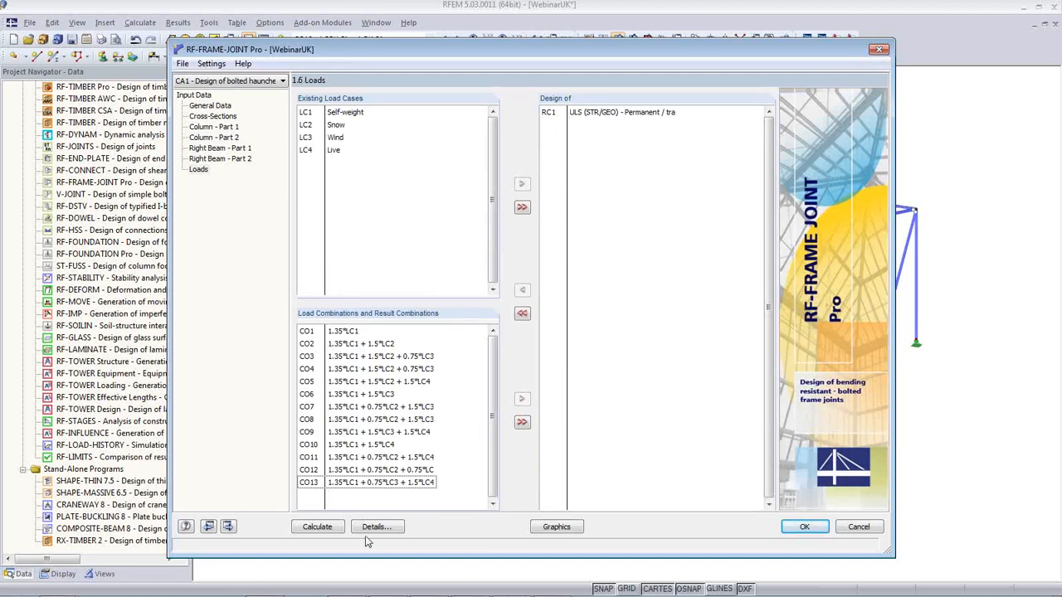
- Calculate the frame joint and run the detailed analysis of variant 3 with three top bolt rows and one bottom row
{"action": "left_click", "coordinate": [318, 527]}
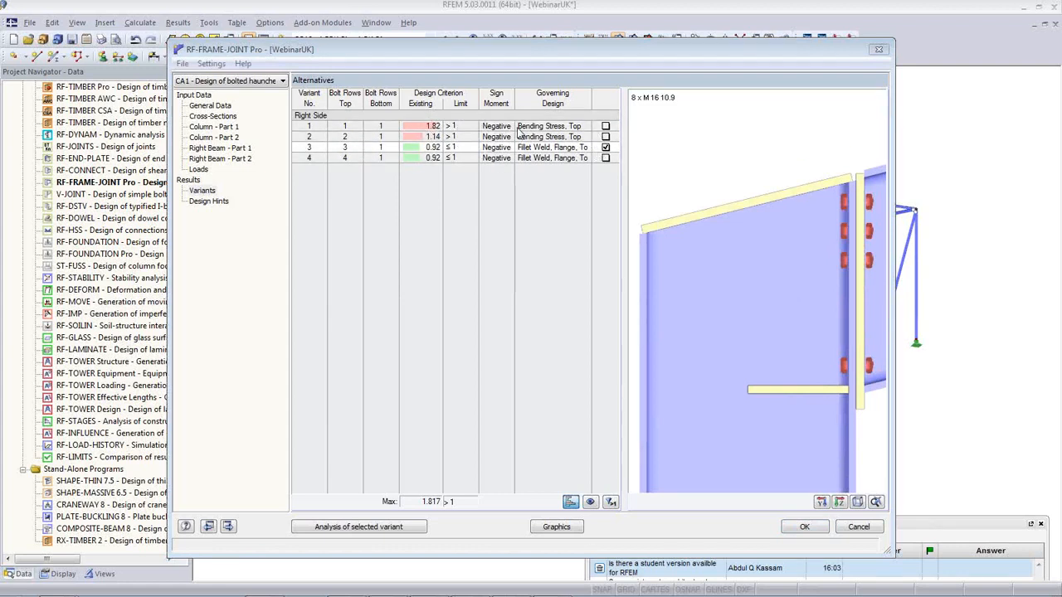
{"action": "left_click", "coordinate": [469, 128]}
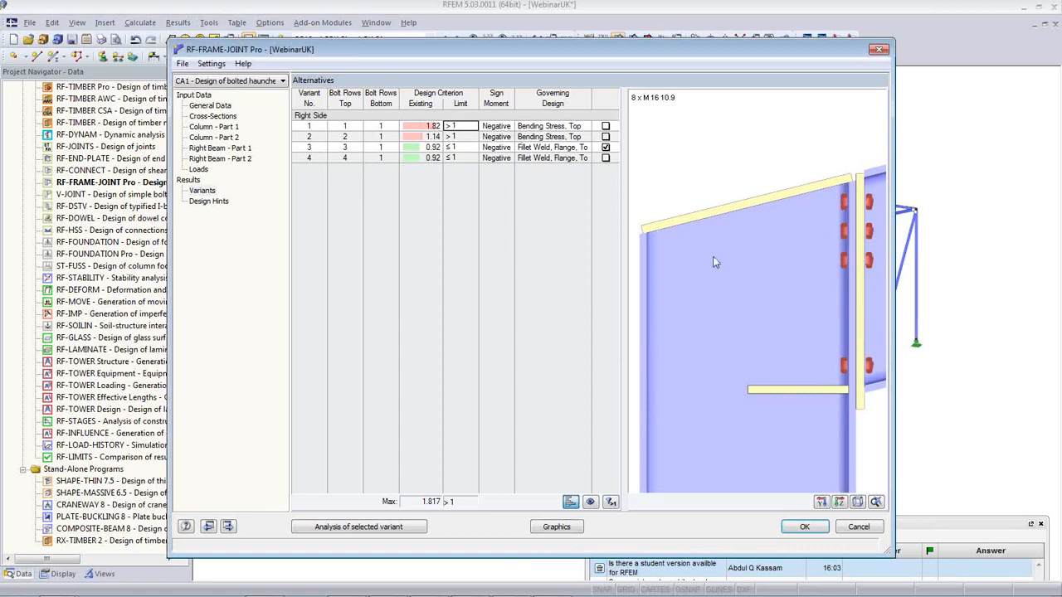
{"action": "left_click", "coordinate": [346, 137]}
{"action": "left_click", "coordinate": [355, 149]}
{"action": "left_click", "coordinate": [395, 530]}
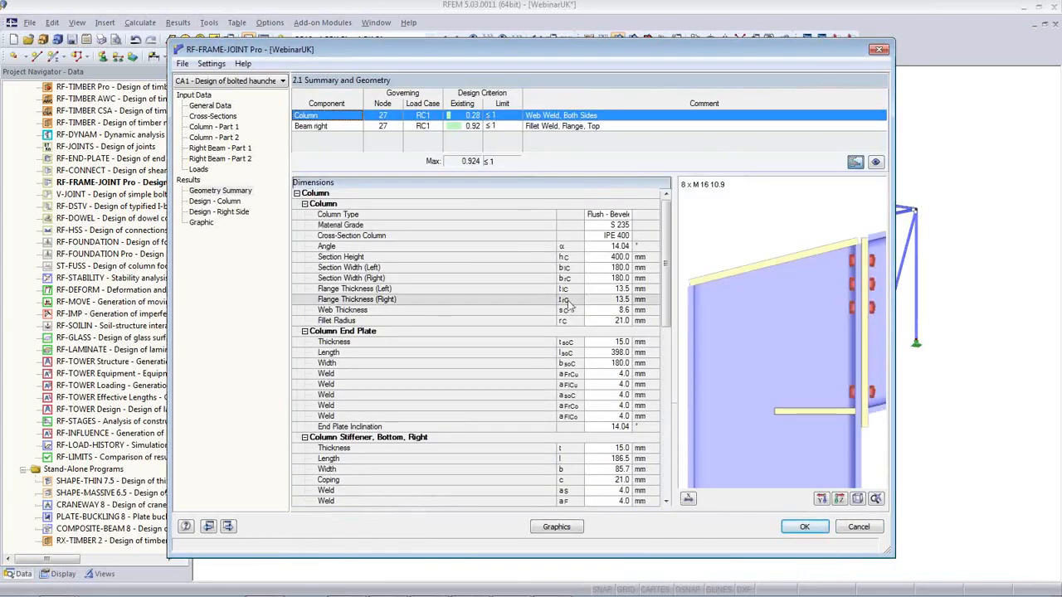
- Review the right-side joint checks and read through their design details, including the bolt row values
{"action": "left_click", "coordinate": [221, 212]}
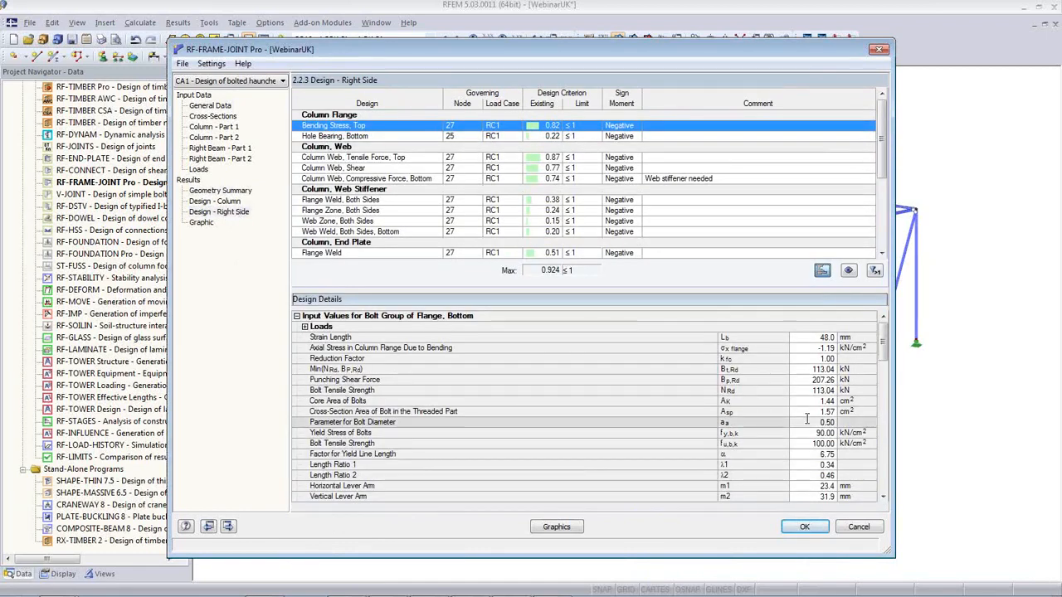
{"action": "scroll", "coordinate": [886, 369], "scroll_direction": "down", "scroll_amount": 2}
{"action": "scroll", "coordinate": [886, 369], "scroll_direction": "down", "scroll_amount": 10}
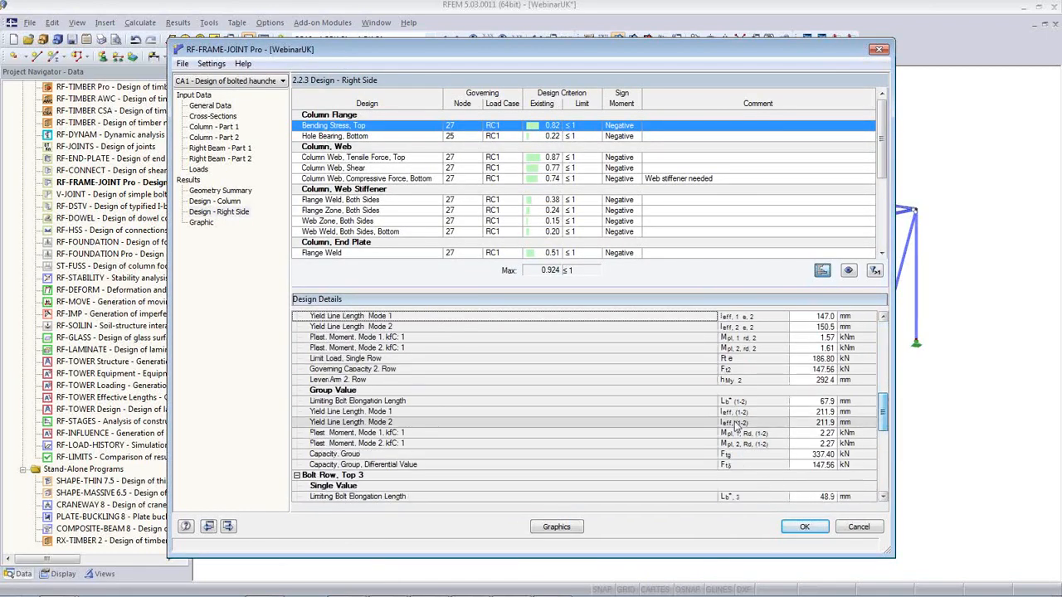
- Display the dimensioned drawing of the right-side end plate, and close the joint design module
{"action": "left_click", "coordinate": [201, 222]}
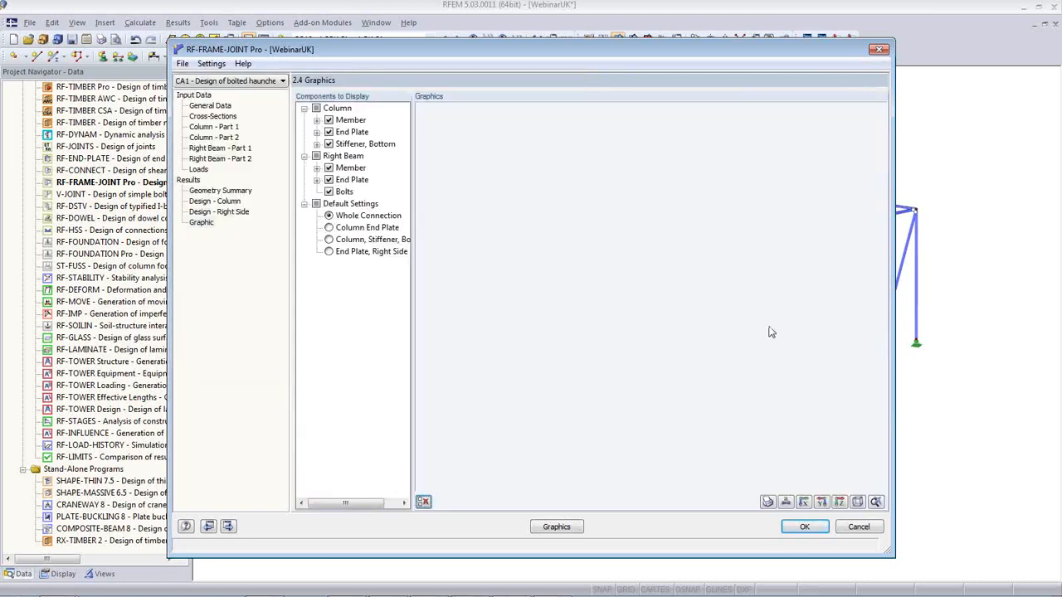
{"action": "left_click", "coordinate": [329, 253]}
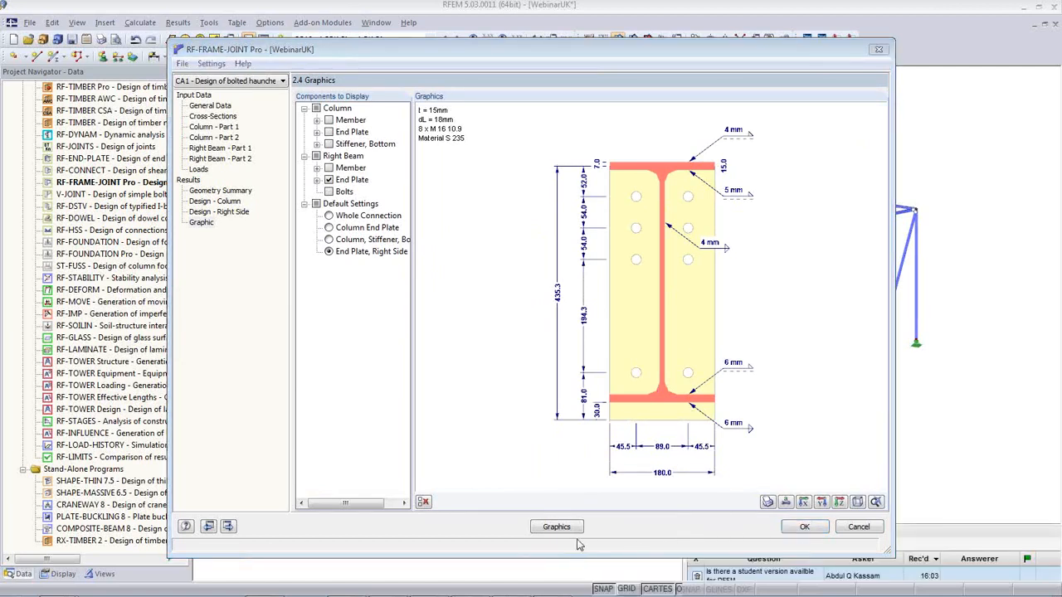
{"action": "left_click_drag", "start_coordinate": [779, 530], "coordinate": [780, 552]}
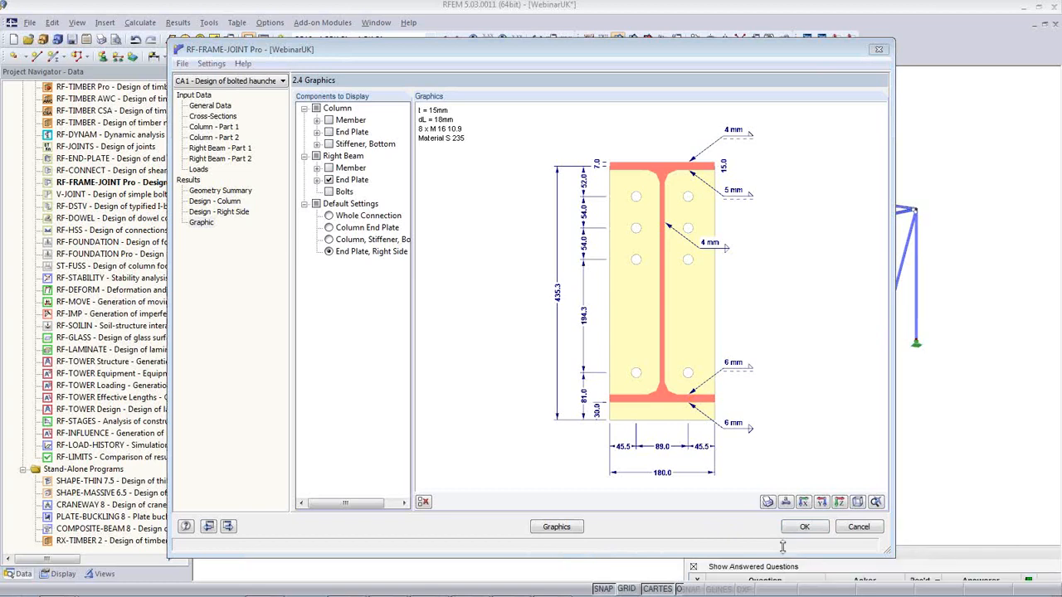
{"action": "left_click", "coordinate": [802, 529]}
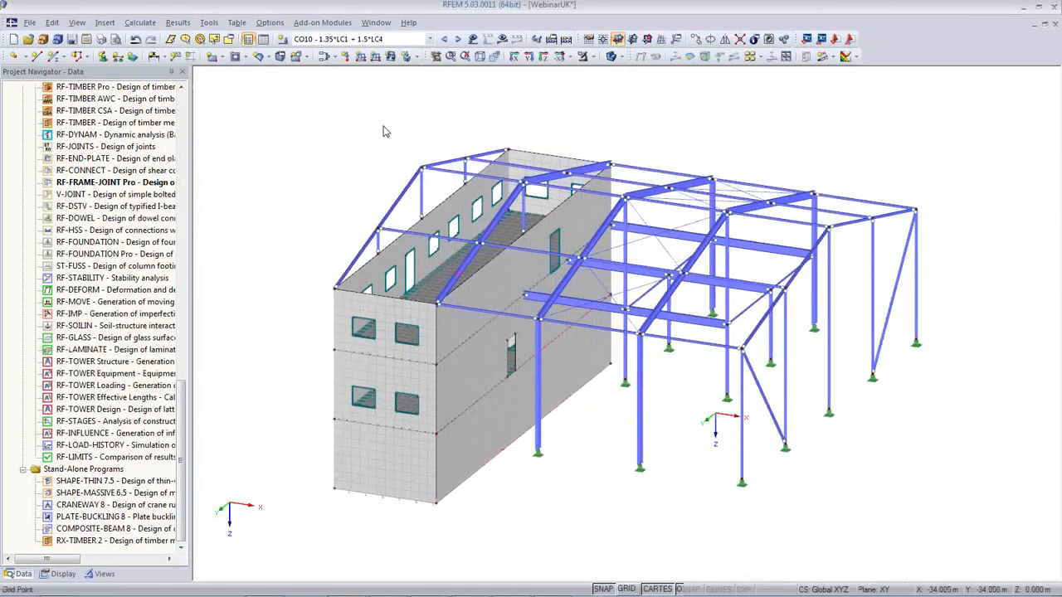
- Show the RF-FRAME-JOINT Pro CA1 results in the hall model and take a close look at one bolted eaves joint
{"action": "left_click", "coordinate": [430, 39]}
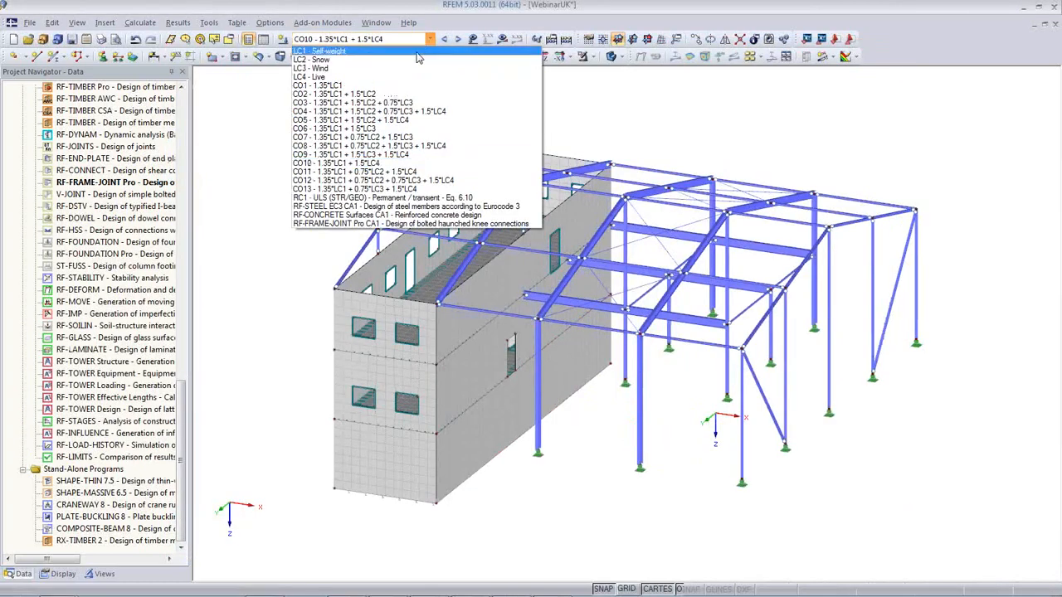
{"action": "left_click", "coordinate": [397, 231]}
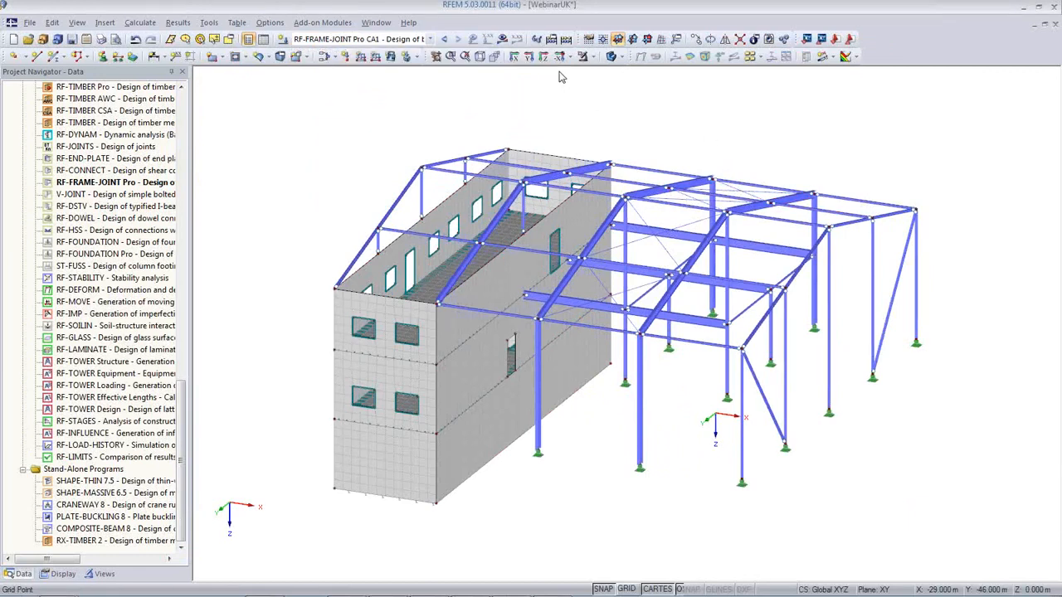
{"action": "left_click", "coordinate": [502, 39]}
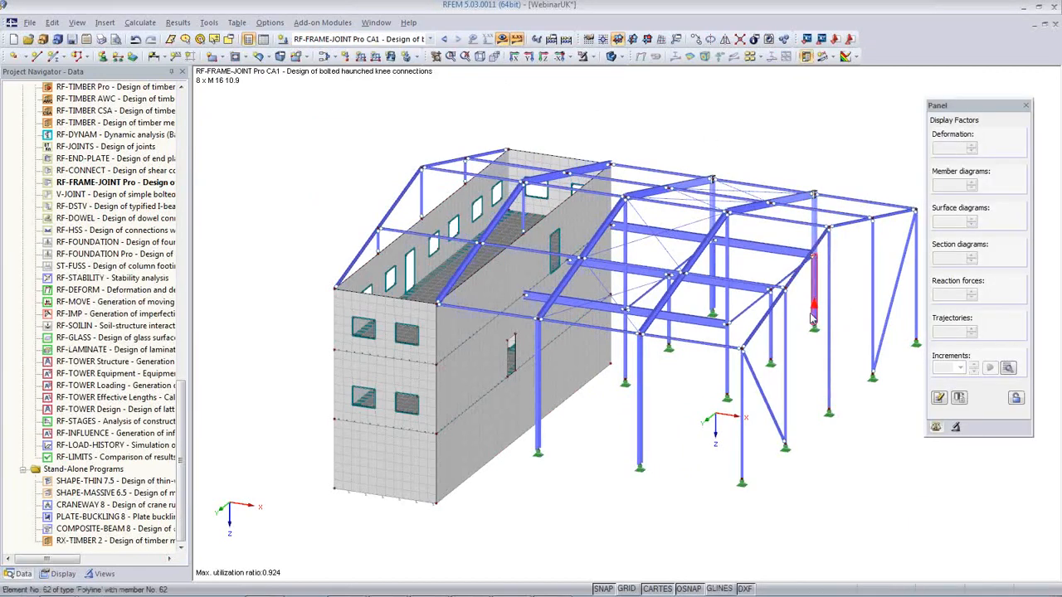
{"action": "middle_click_drag", "start_coordinate": [798, 322], "coordinate": [676, 372]}
{"action": "scroll", "coordinate": [674, 241], "scroll_direction": "up", "scroll_amount": 6}
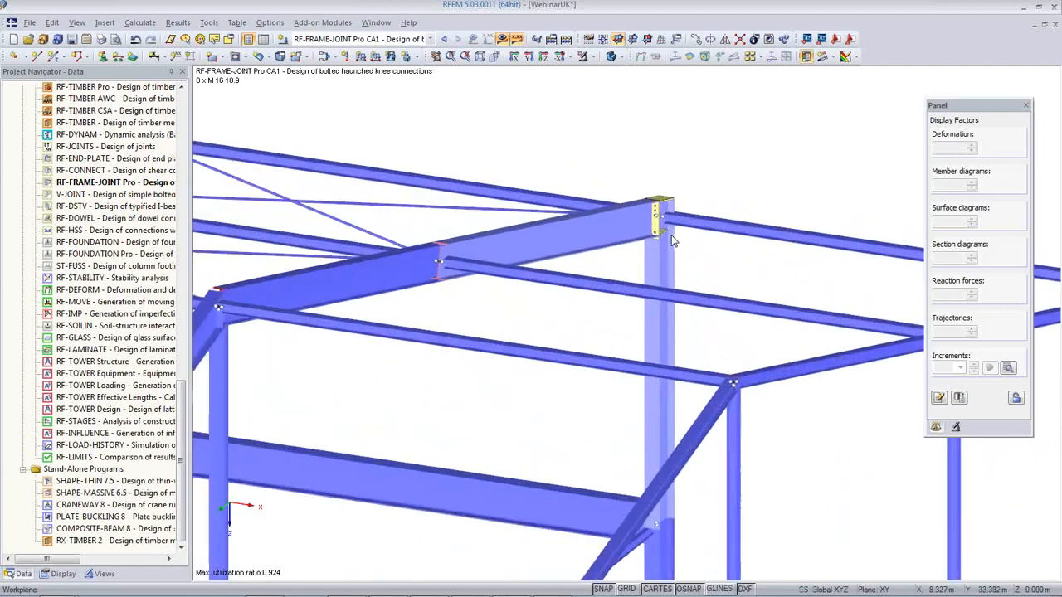
{"action": "scroll", "coordinate": [670, 237], "scroll_direction": "up", "scroll_amount": 5}
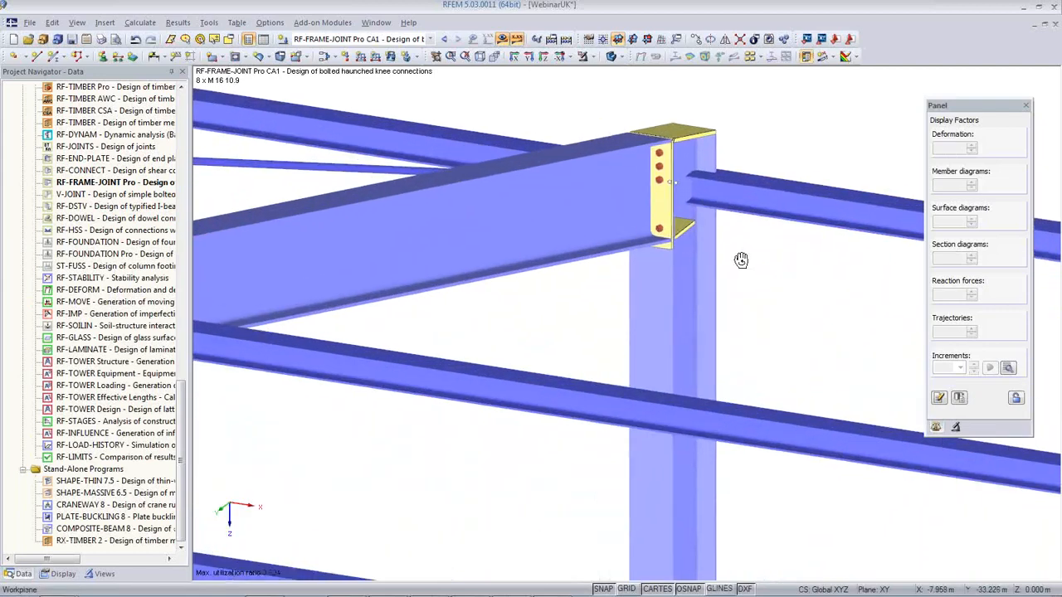
{"action": "middle_click_drag", "start_coordinate": [732, 259], "coordinate": [569, 287], "text": "ctrl"}
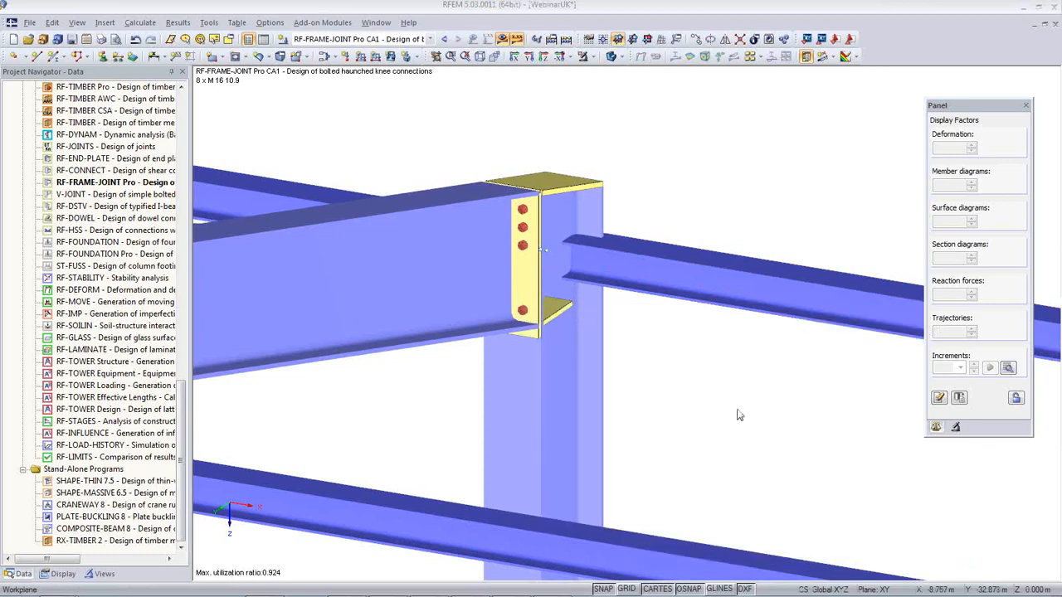
- Examine both designed eaves joints from another angle and within the overall hall structure
{"action": "middle_click_drag", "start_coordinate": [739, 411], "coordinate": [711, 266], "text": "ctrl"}
{"action": "scroll", "coordinate": [675, 384], "scroll_direction": "down", "scroll_amount": 2}
{"action": "scroll", "coordinate": [675, 384], "scroll_direction": "down", "scroll_amount": 5}
{"action": "scroll", "coordinate": [710, 266], "scroll_direction": "down", "scroll_amount": 1}
{"action": "scroll", "coordinate": [711, 266], "scroll_direction": "down", "scroll_amount": 1}
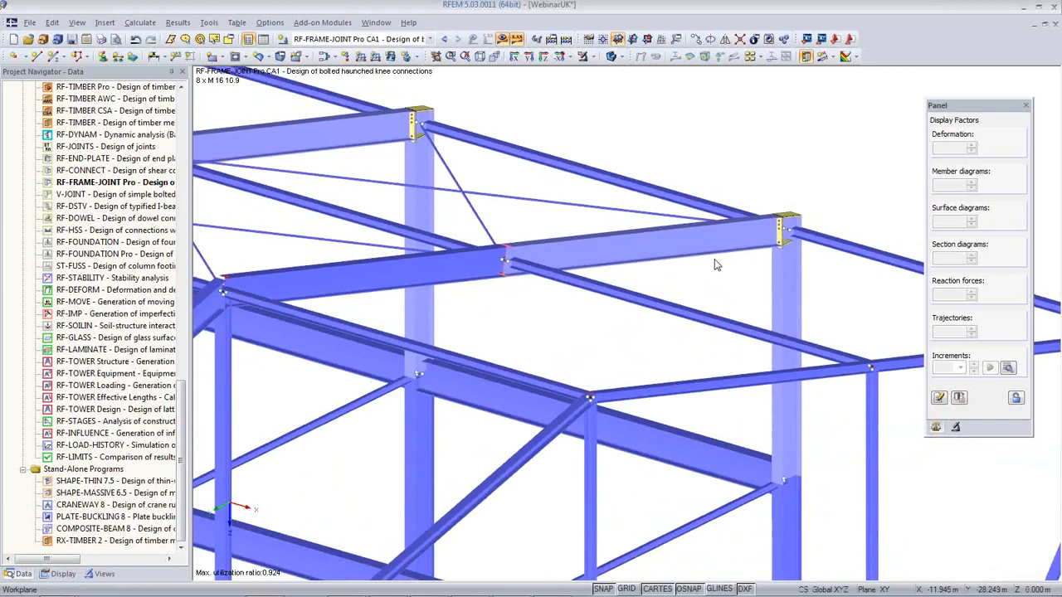
{"action": "middle_click_drag", "start_coordinate": [675, 315], "coordinate": [615, 245]}
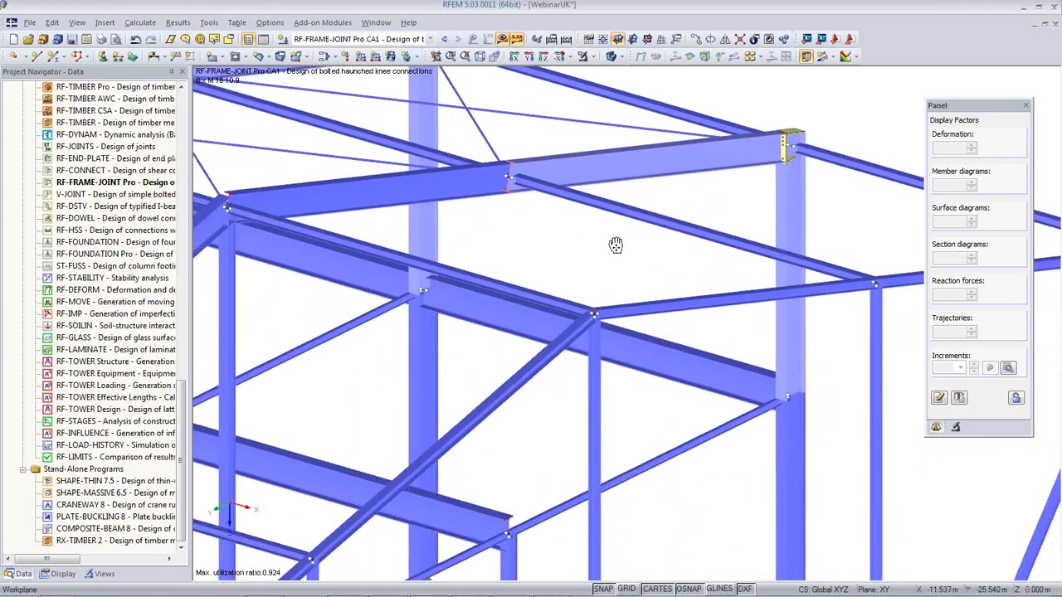
{"action": "scroll", "coordinate": [616, 245], "scroll_direction": "down", "scroll_amount": 6}
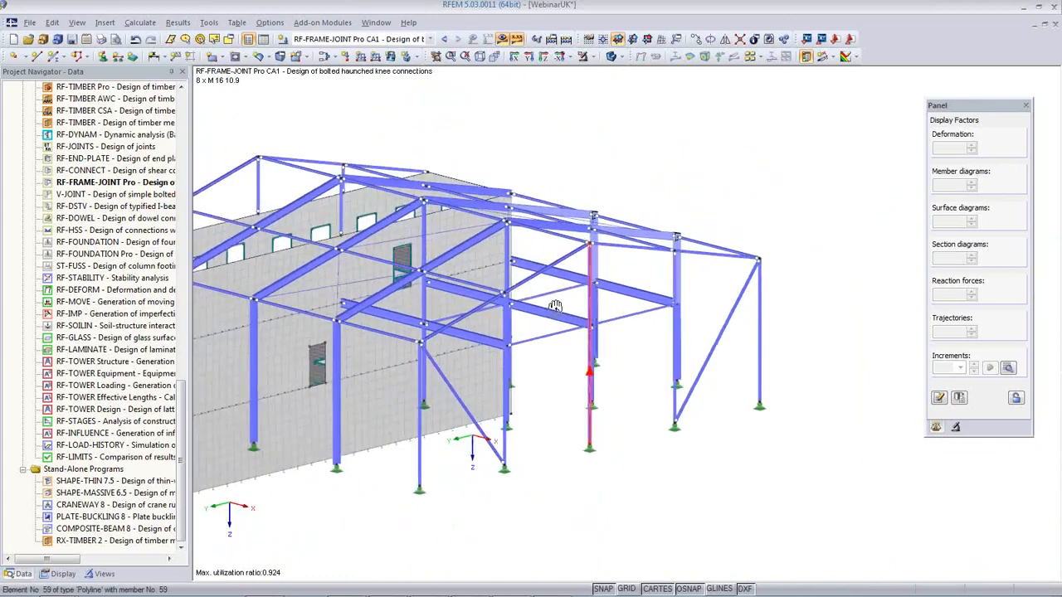
{"action": "middle_click_drag", "start_coordinate": [555, 306], "coordinate": [603, 318], "text": "ctrl"}
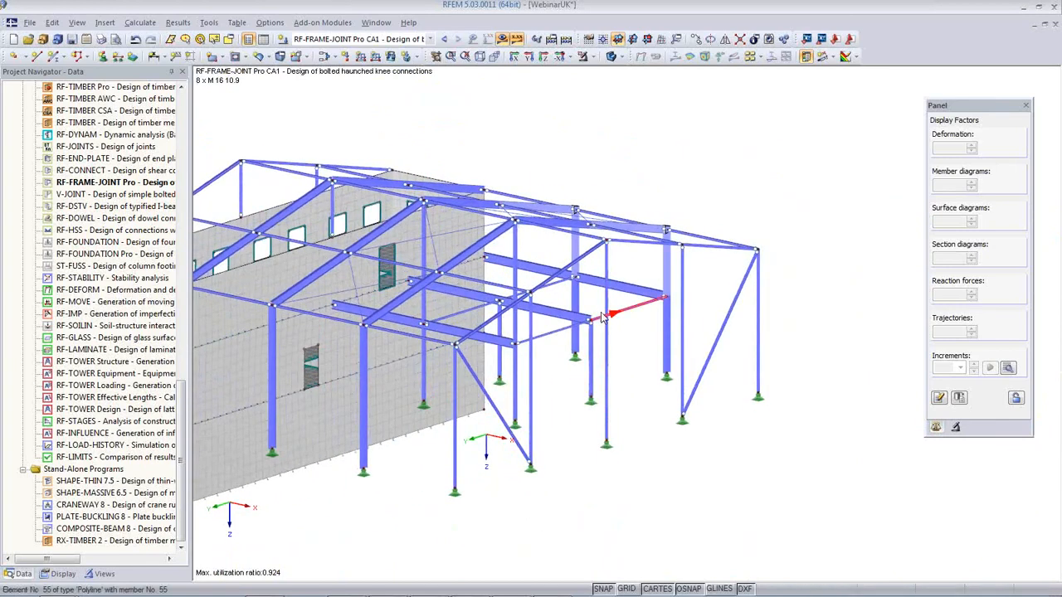
{"action": "middle_click_drag", "start_coordinate": [639, 454], "coordinate": [723, 442]}
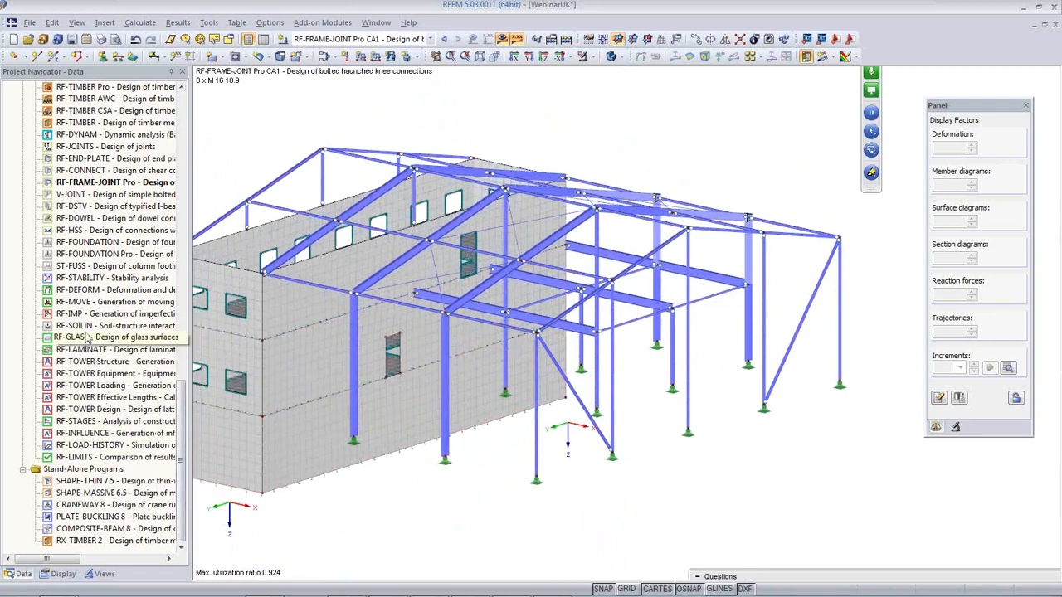
- Run an RF-STABILITY analysis with 15 eigenvalues, importing axial forces from load combination CO4
{"action": "left_click", "coordinate": [86, 278]}
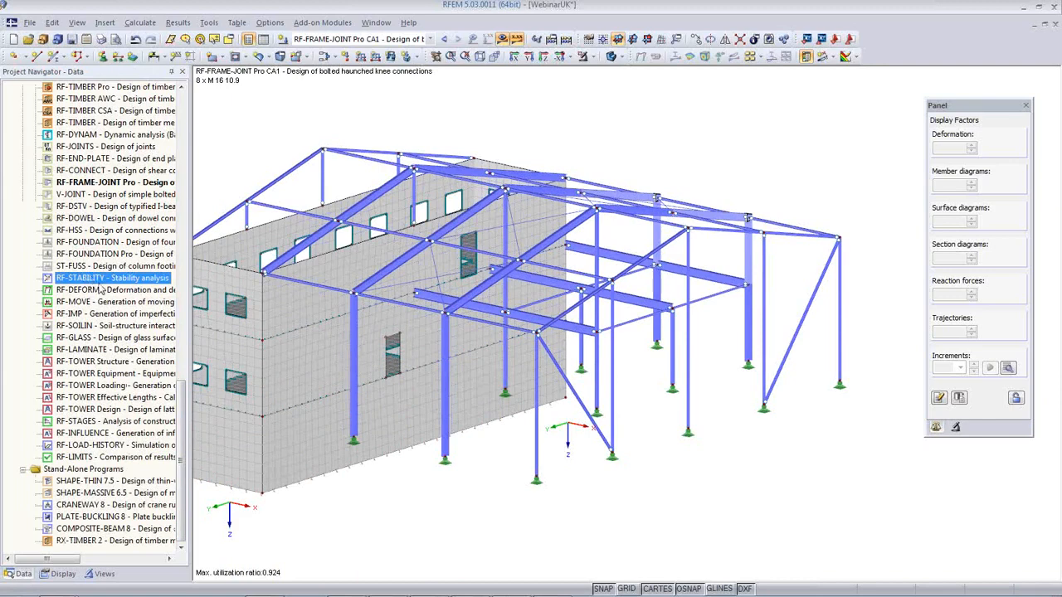
{"action": "double_click", "coordinate": [101, 279]}
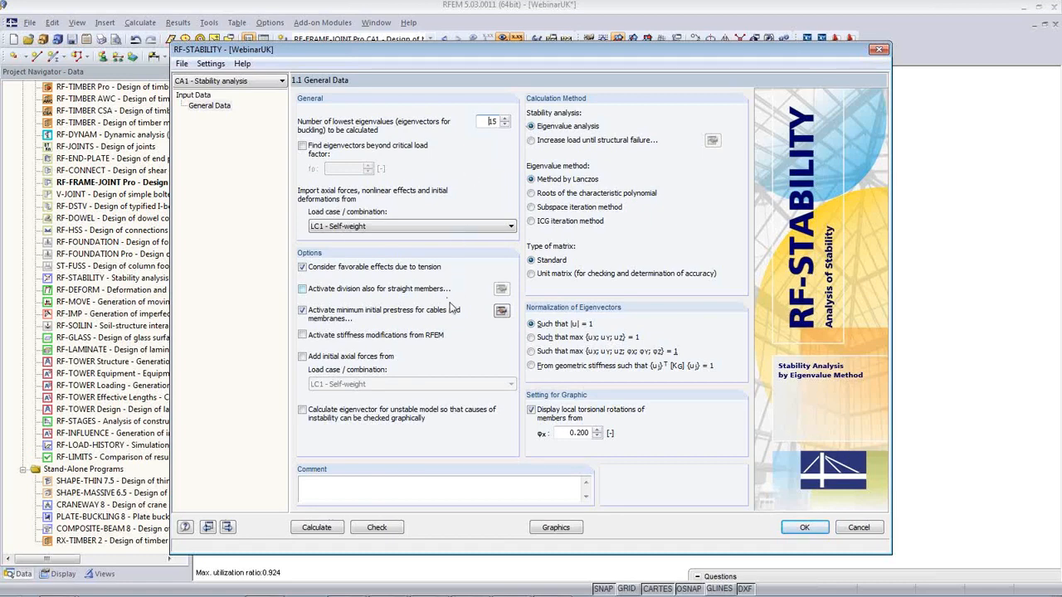
{"action": "left_click", "coordinate": [415, 228]}
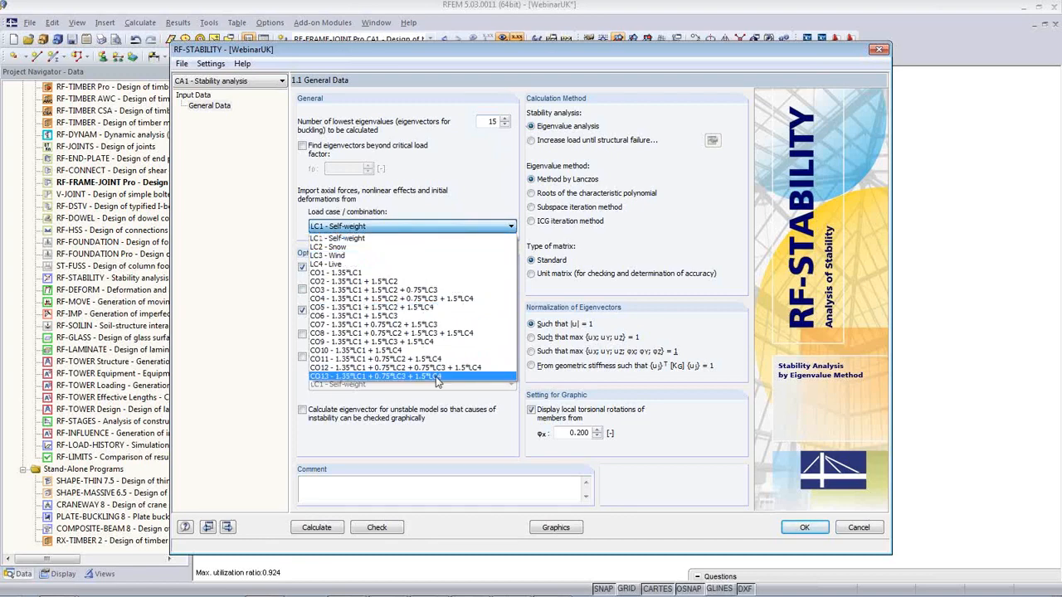
{"action": "left_click", "coordinate": [444, 299]}
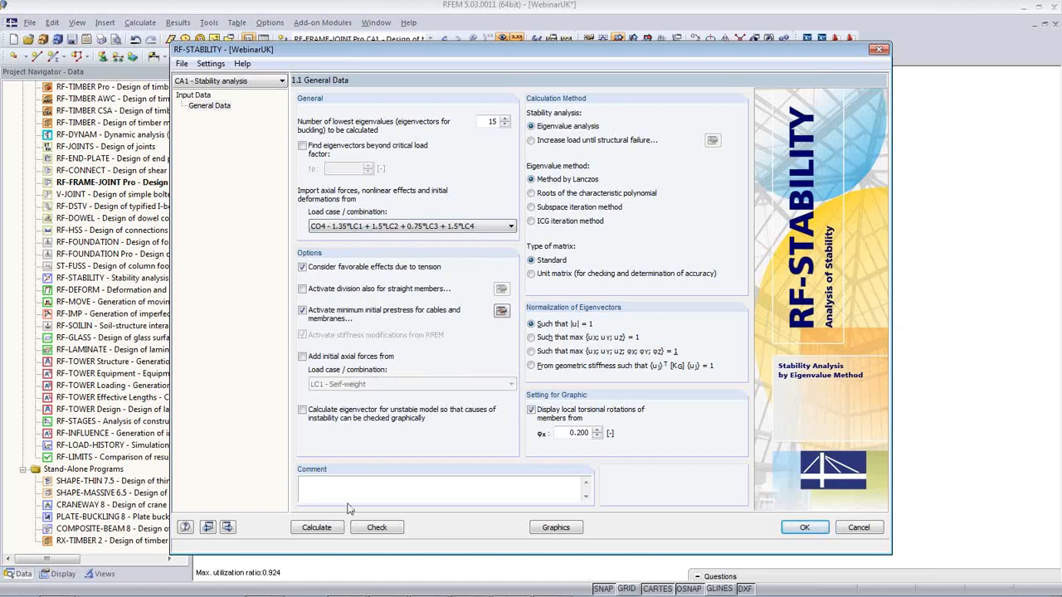
{"action": "left_click", "coordinate": [326, 531]}
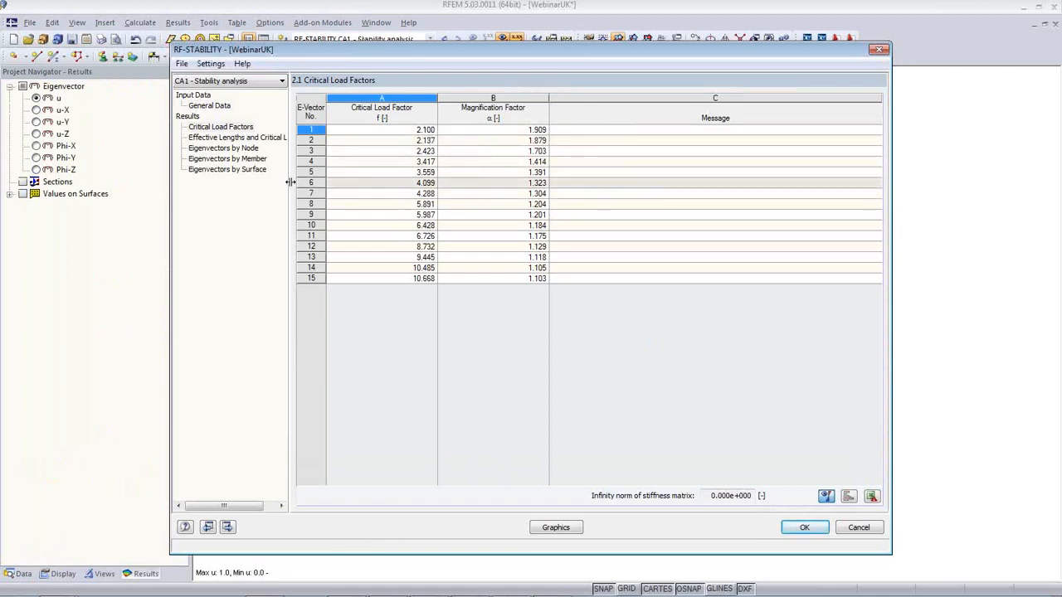
- Check the table of effective lengths and critical loads, and view the first buckling shape in the model
{"action": "left_click", "coordinate": [239, 138]}
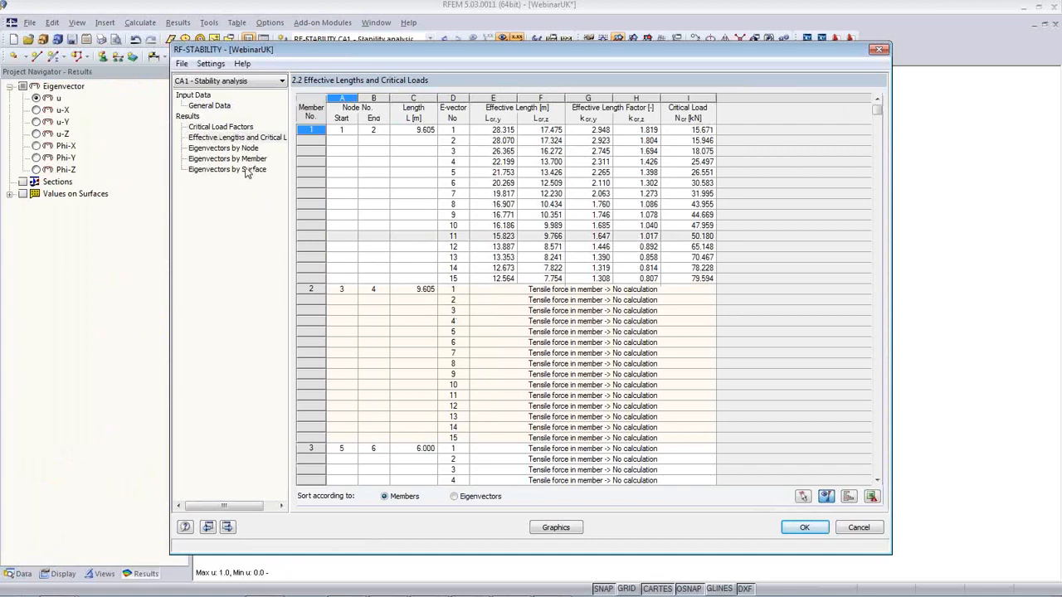
{"action": "left_click", "coordinate": [556, 528]}
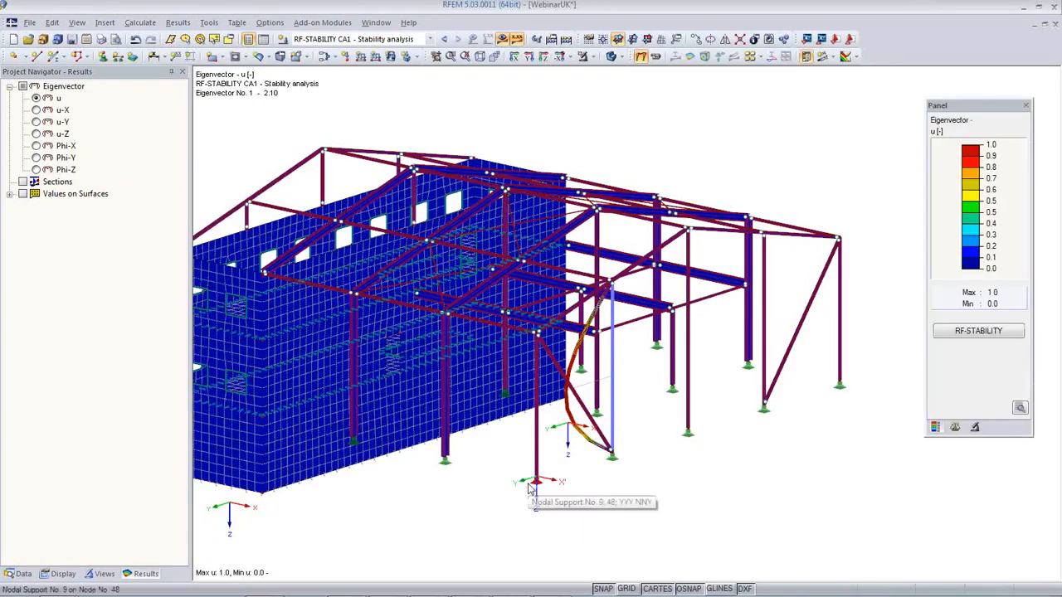
{"action": "middle_click_drag", "start_coordinate": [483, 509], "coordinate": [895, 474]}
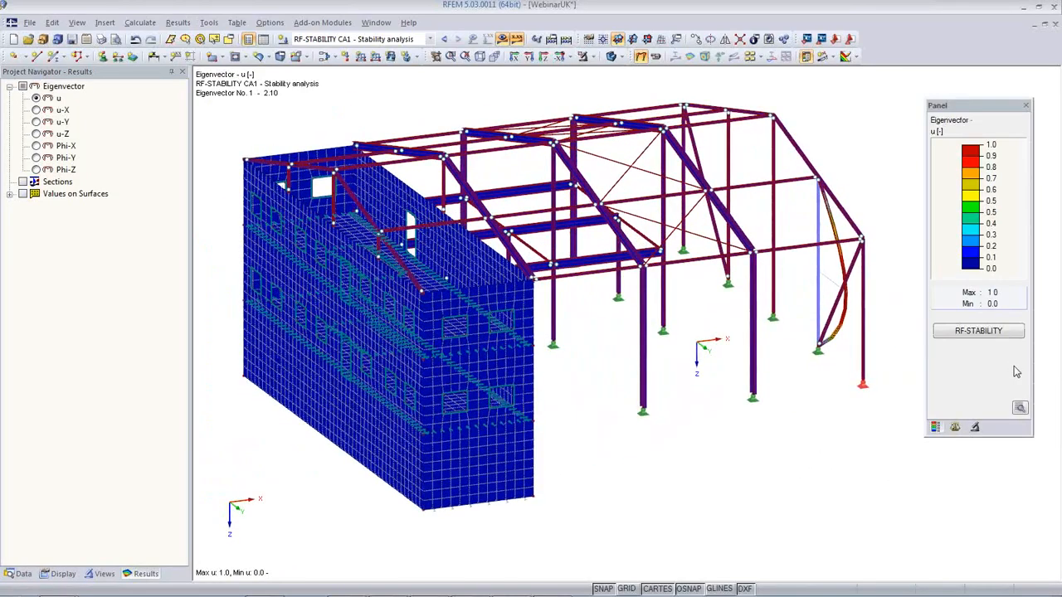
- Step the displayed buckling shape from eigenvector 2 through to eigenvector 5 and inspect the frames' deformation
{"action": "left_click", "coordinate": [954, 427]}
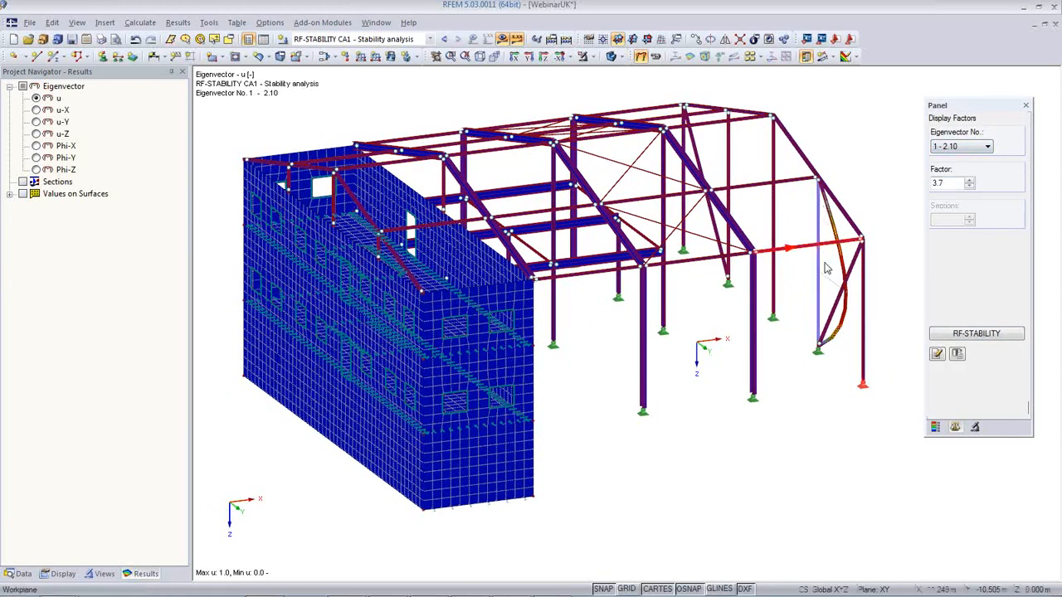
{"action": "left_click", "coordinate": [967, 155]}
{"action": "left_click", "coordinate": [963, 170]}
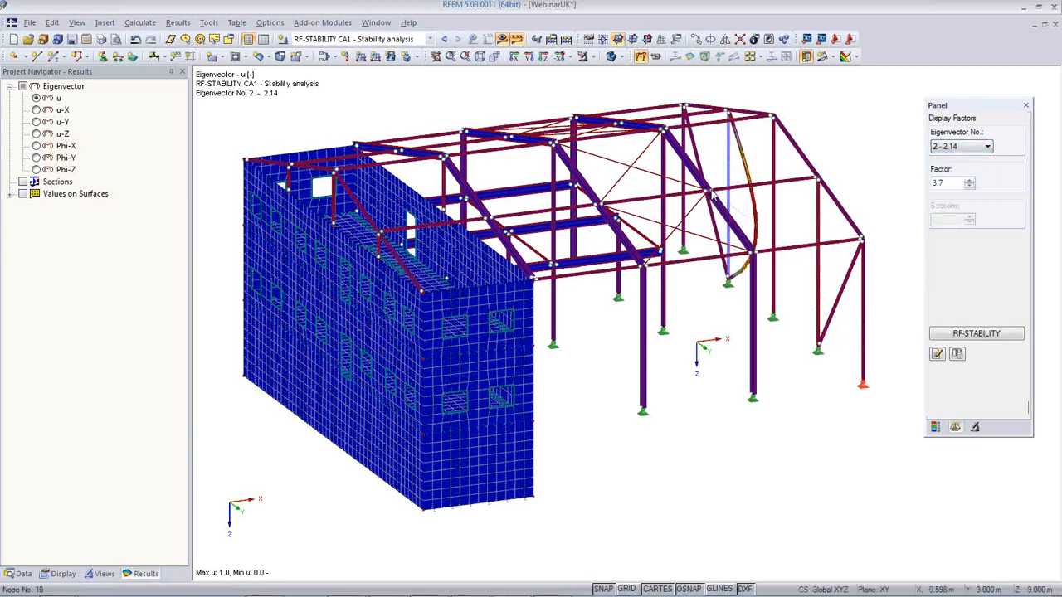
{"action": "key", "text": "Down"}
{"action": "key", "text": "Down"}
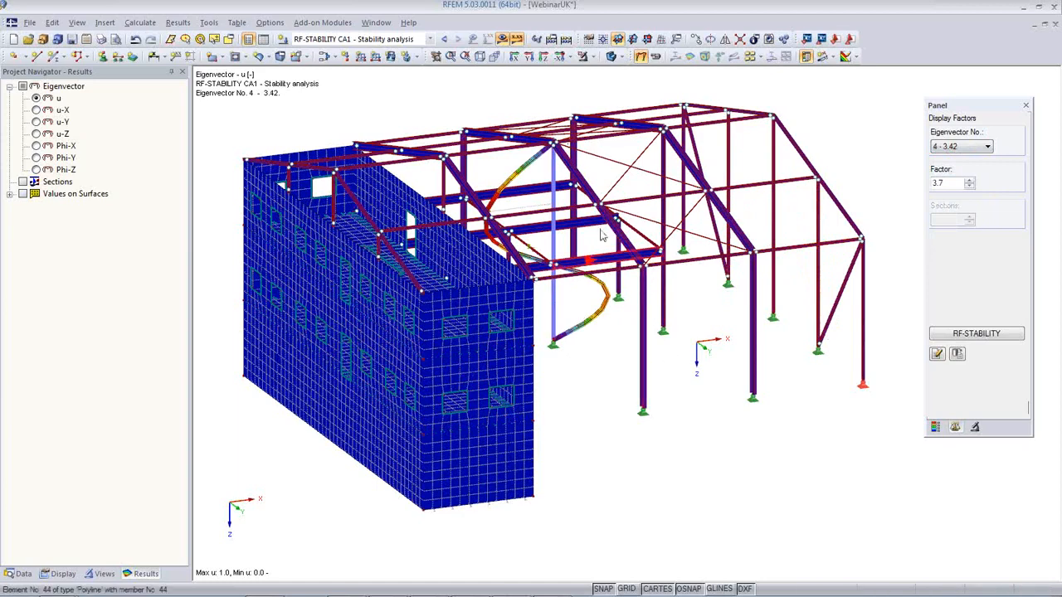
{"action": "key", "text": "Down"}
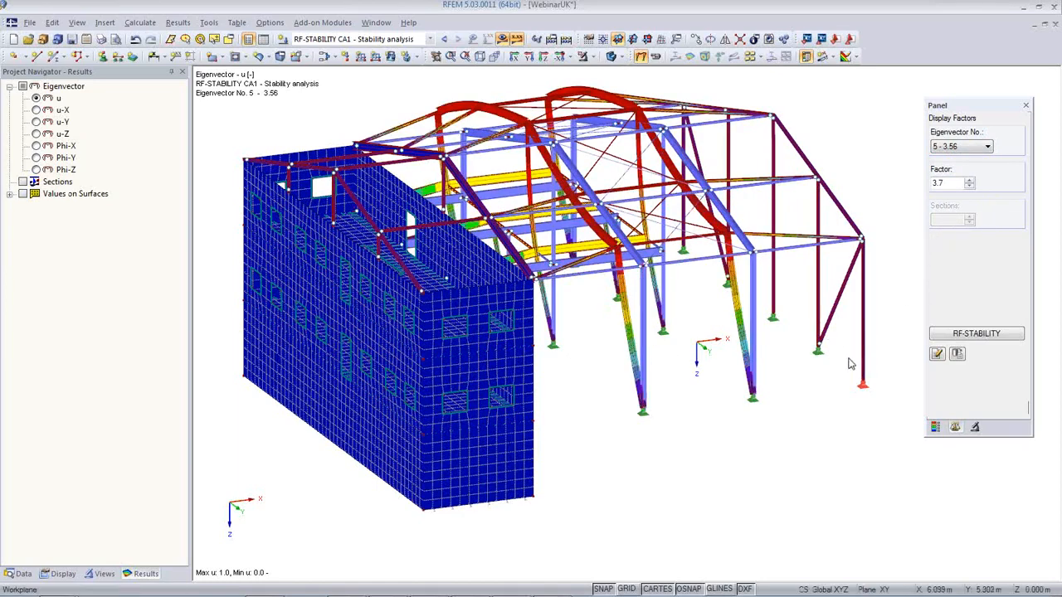
{"action": "middle_click_drag", "start_coordinate": [841, 386], "coordinate": [477, 406], "text": "ctrl"}
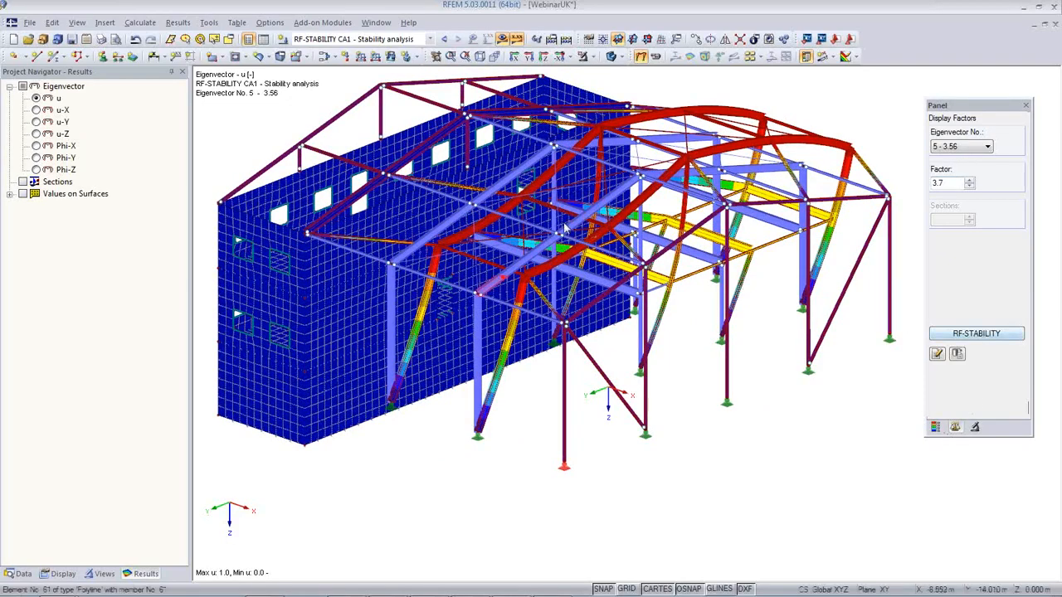
- Return to the RF-STABILITY effective lengths and critical loads table, and move its window to uncover part of the model
{"action": "left_click", "coordinate": [977, 335]}
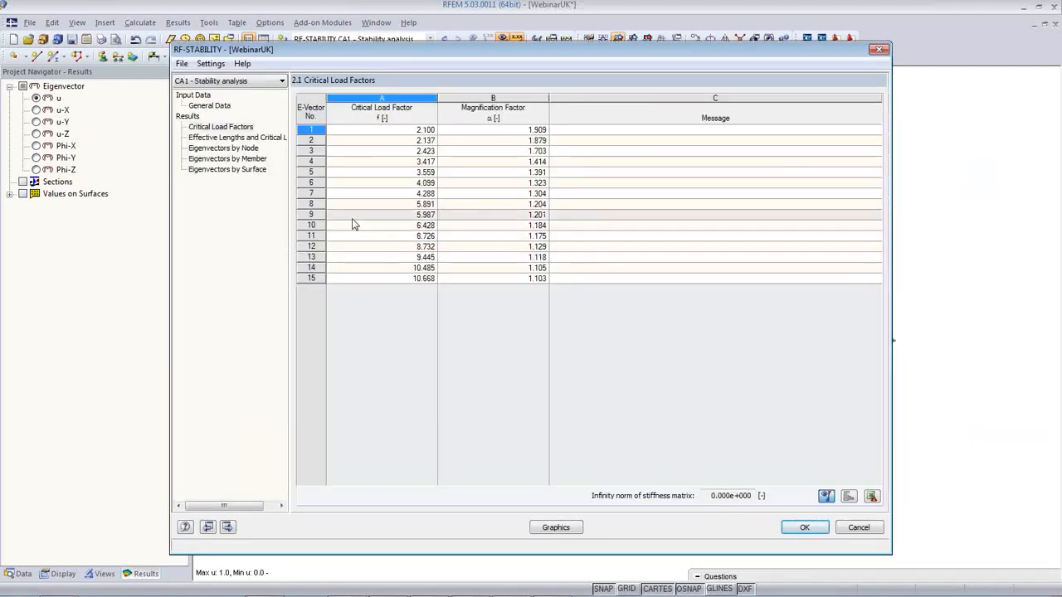
{"action": "left_click", "coordinate": [236, 138]}
{"action": "left_click_drag", "start_coordinate": [466, 51], "coordinate": [395, 104]}
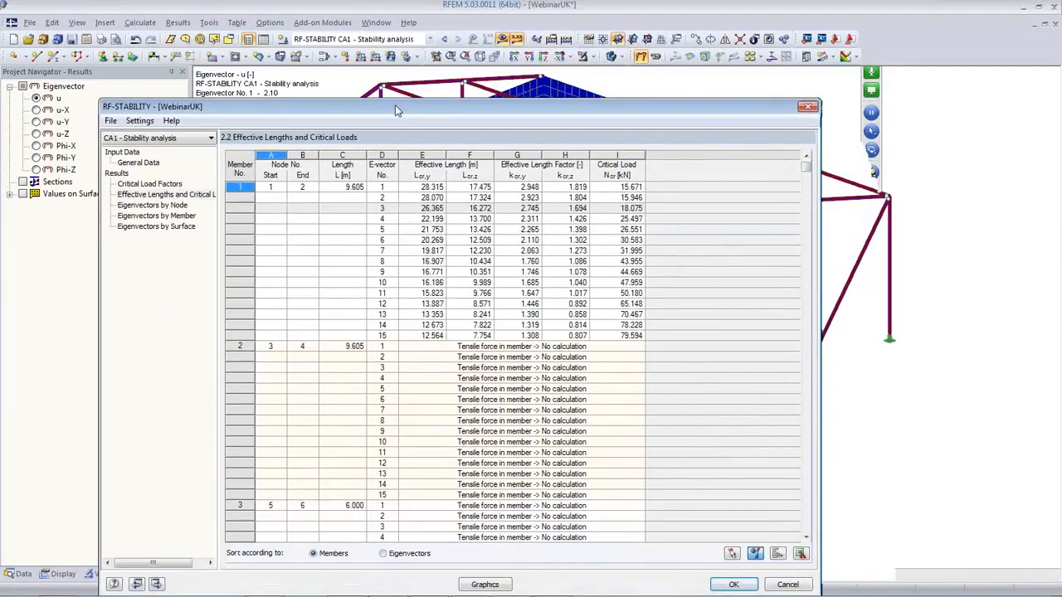
- Pick member 63 in the model to find its effective lengths and critical loads, and display the buckling shape for its eigenvector 5 row
{"action": "left_click", "coordinate": [732, 554]}
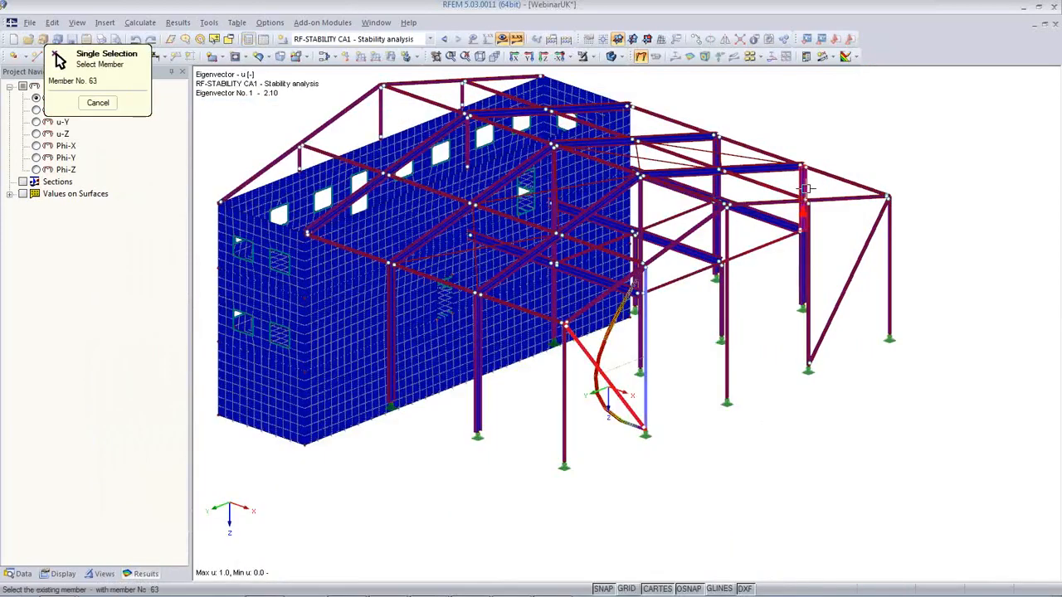
{"action": "left_click", "coordinate": [805, 189]}
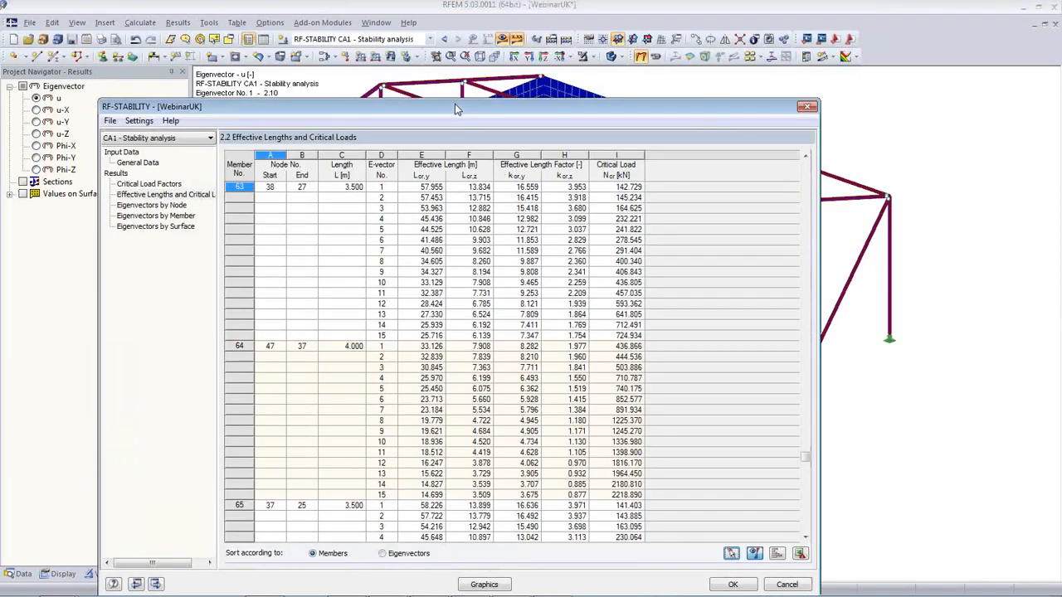
{"action": "left_click_drag", "start_coordinate": [455, 103], "coordinate": [498, 302]}
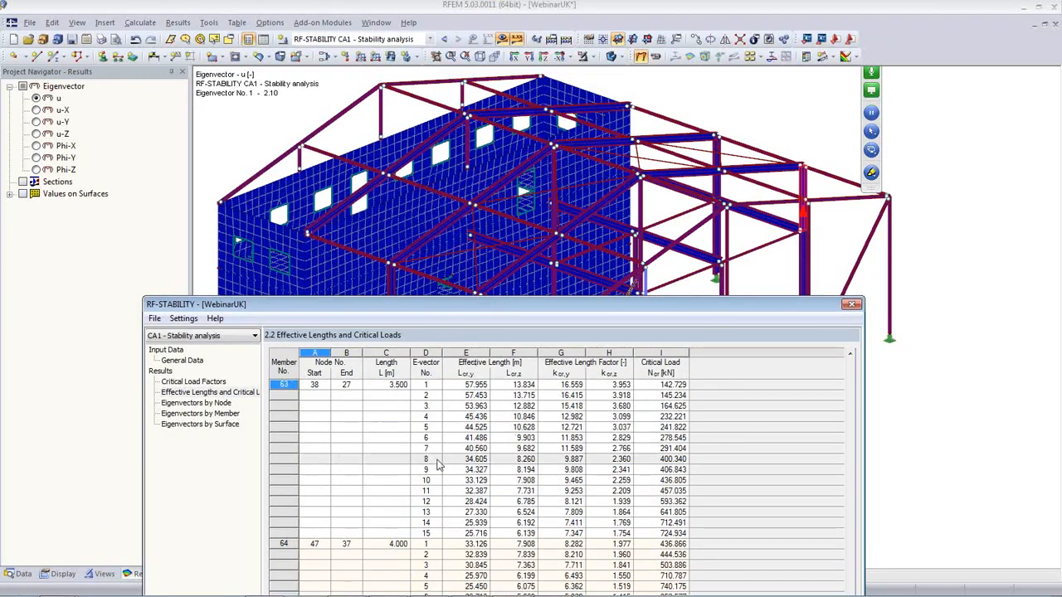
{"action": "left_click", "coordinate": [452, 428]}
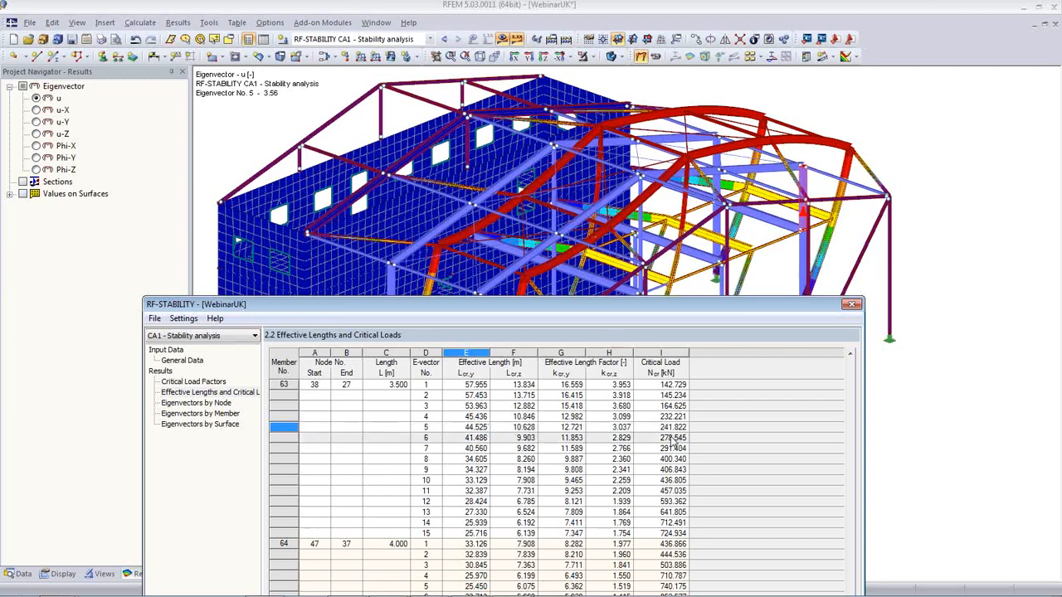
- Close the RF-STABILITY results window and inspect the buckling shape of eigenvector 5 on the whole hall
{"action": "left_click_drag", "start_coordinate": [598, 304], "coordinate": [567, 93]}
{"action": "left_click", "coordinate": [746, 570]}
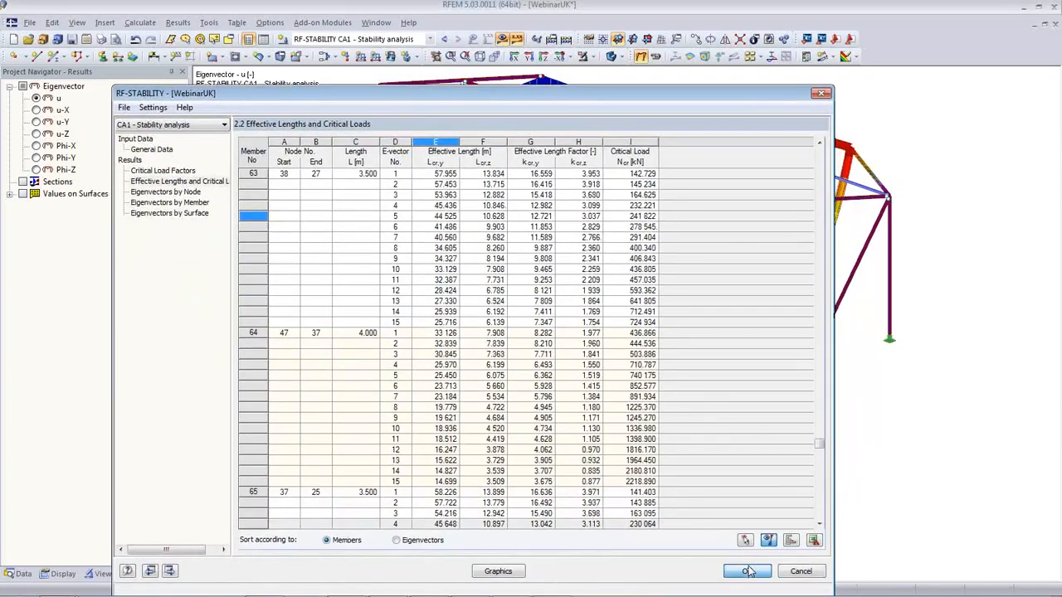
{"action": "middle_click_drag", "start_coordinate": [645, 495], "coordinate": [674, 524], "text": "ctrl"}
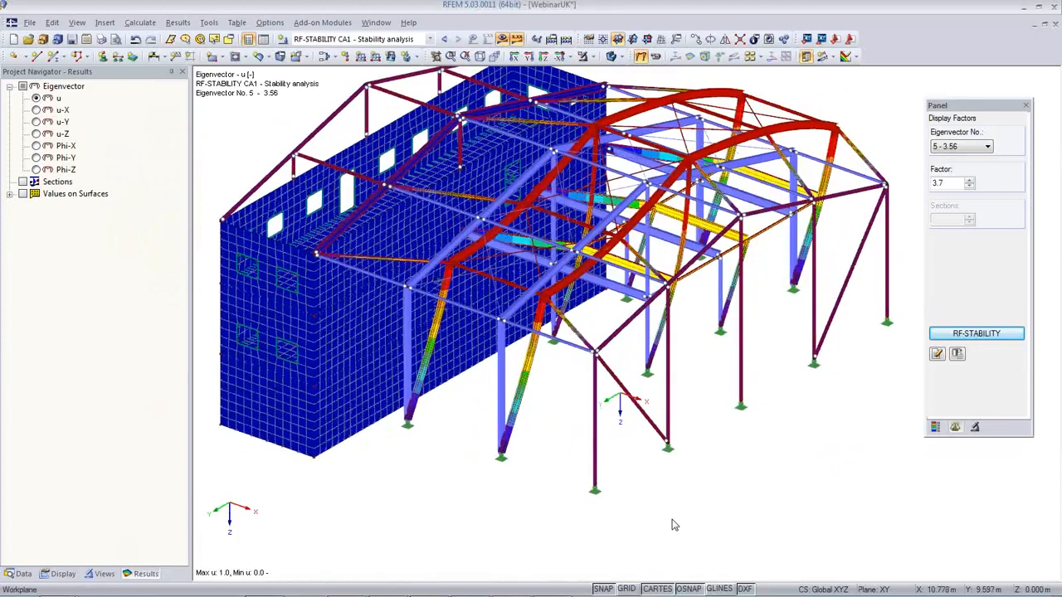
- Switch to the PowerPoint presentation BIMIntegrationFEADesignUK.pptx and start the slide show from the Live Presentation slide
{"action": "mouse_move", "coordinate": [719, 569]}
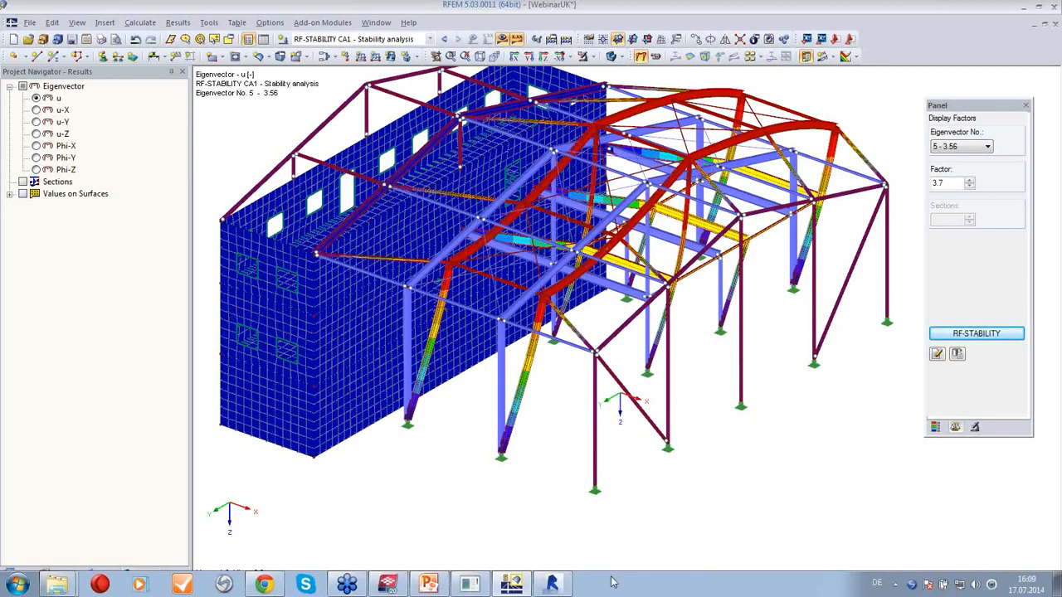
{"action": "left_click", "coordinate": [428, 584]}
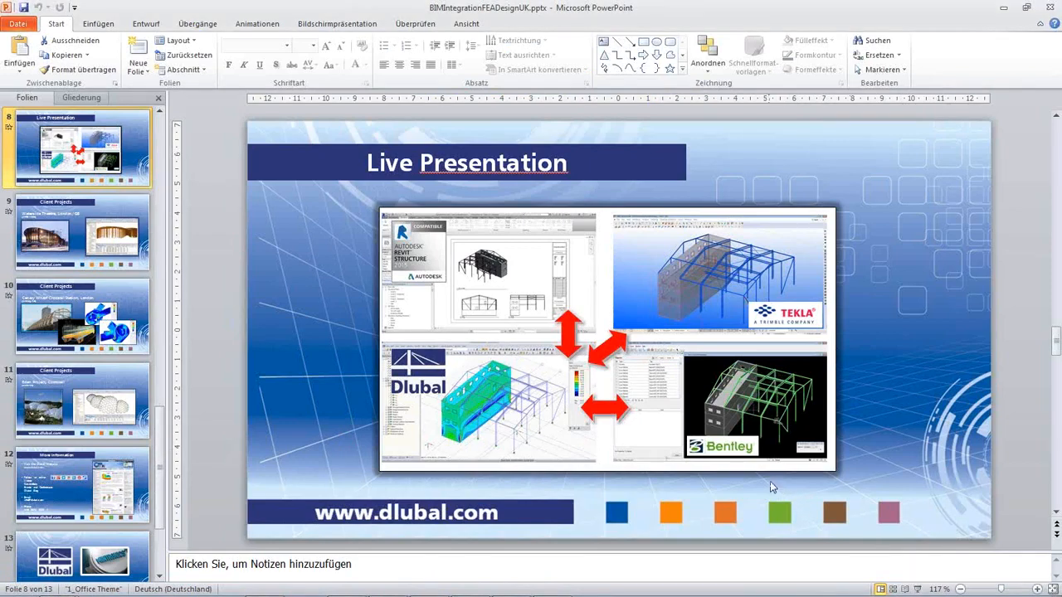
{"action": "left_click", "coordinate": [917, 590]}
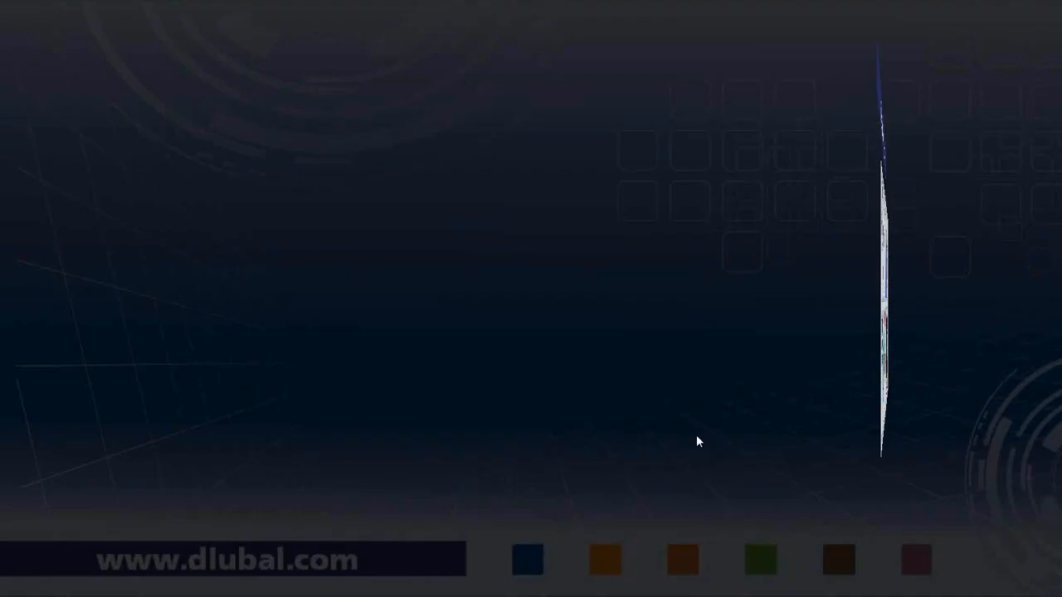